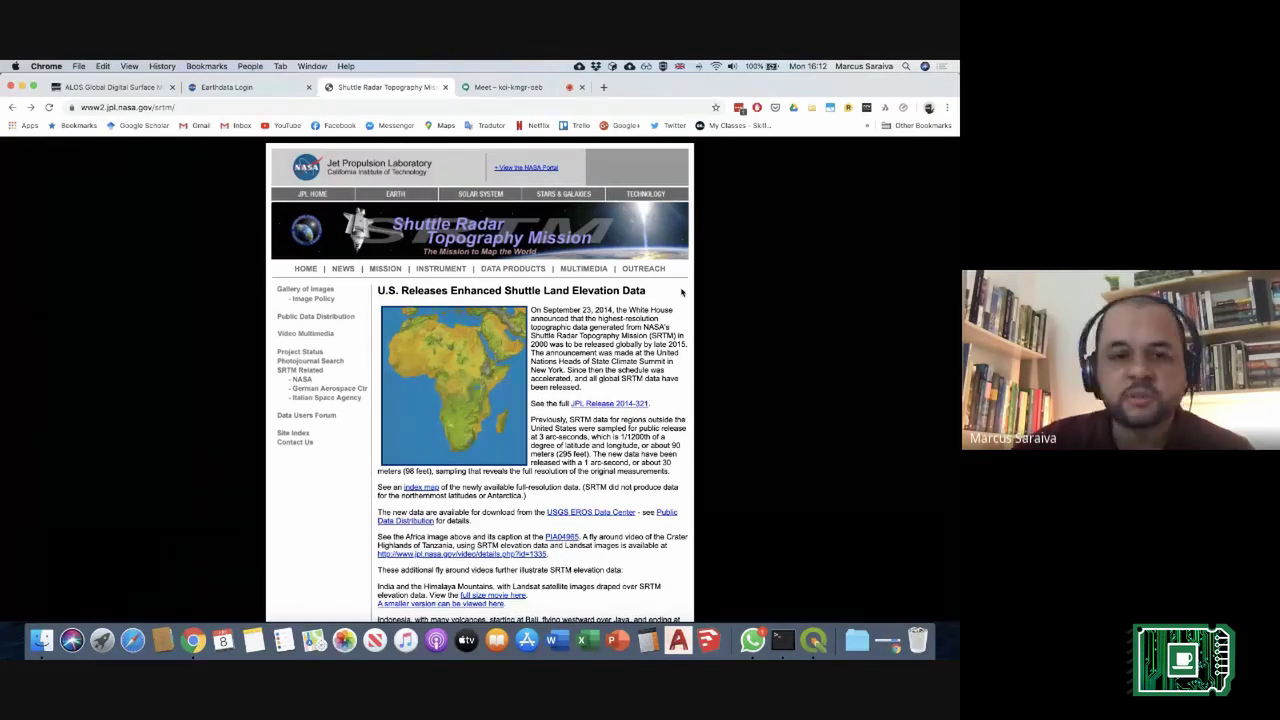
Step: Read through the Shuttle Radar Topography Mission page on the enhanced land elevation data and the void-filled SRTM Plus release
{"action": "scroll", "coordinate": [691, 430], "scroll_direction": "down", "scroll_amount": 3}
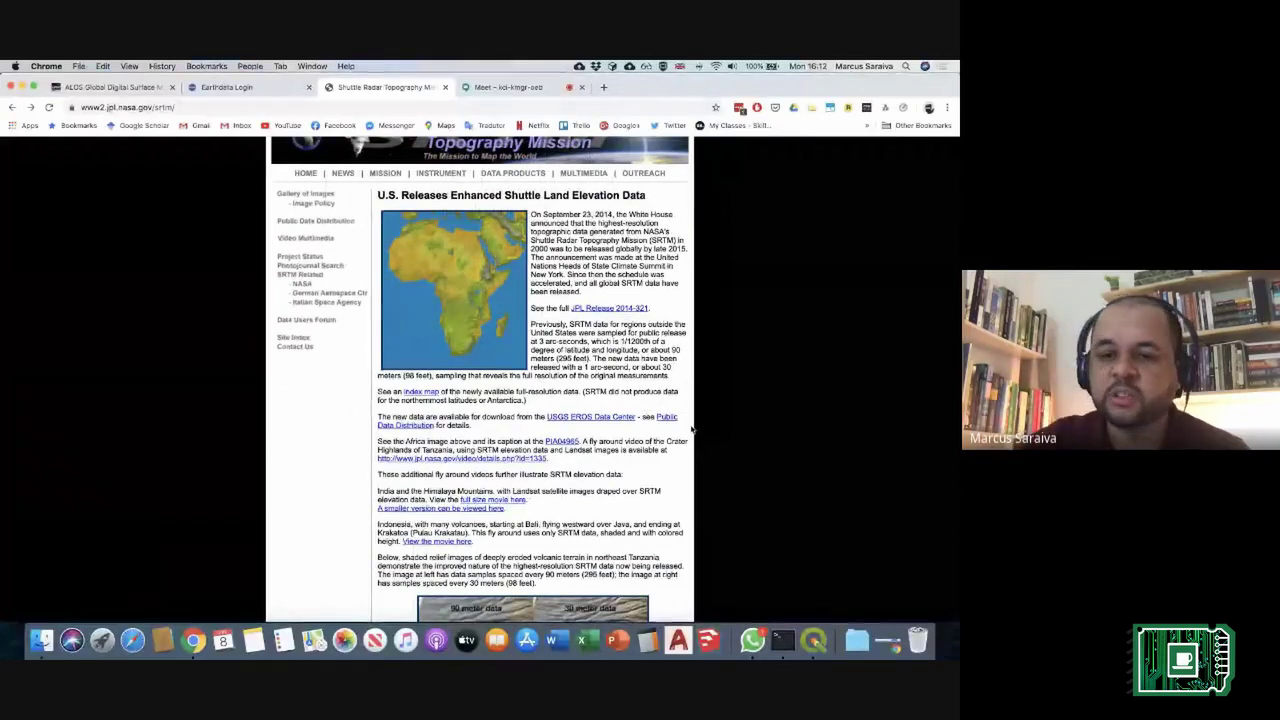
{"action": "scroll", "coordinate": [691, 430], "scroll_direction": "down", "scroll_amount": 3}
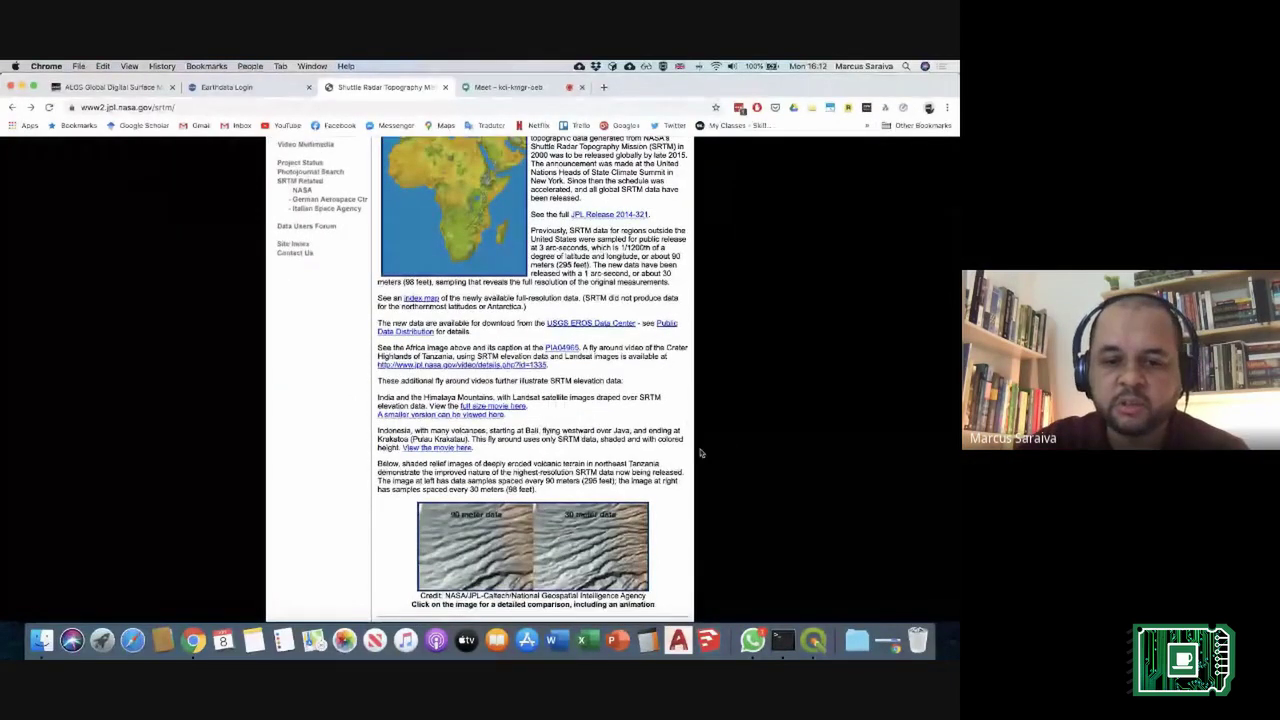
{"action": "scroll", "coordinate": [697, 445], "scroll_direction": "down", "scroll_amount": 2}
{"action": "scroll", "coordinate": [703, 450], "scroll_direction": "down", "scroll_amount": 4}
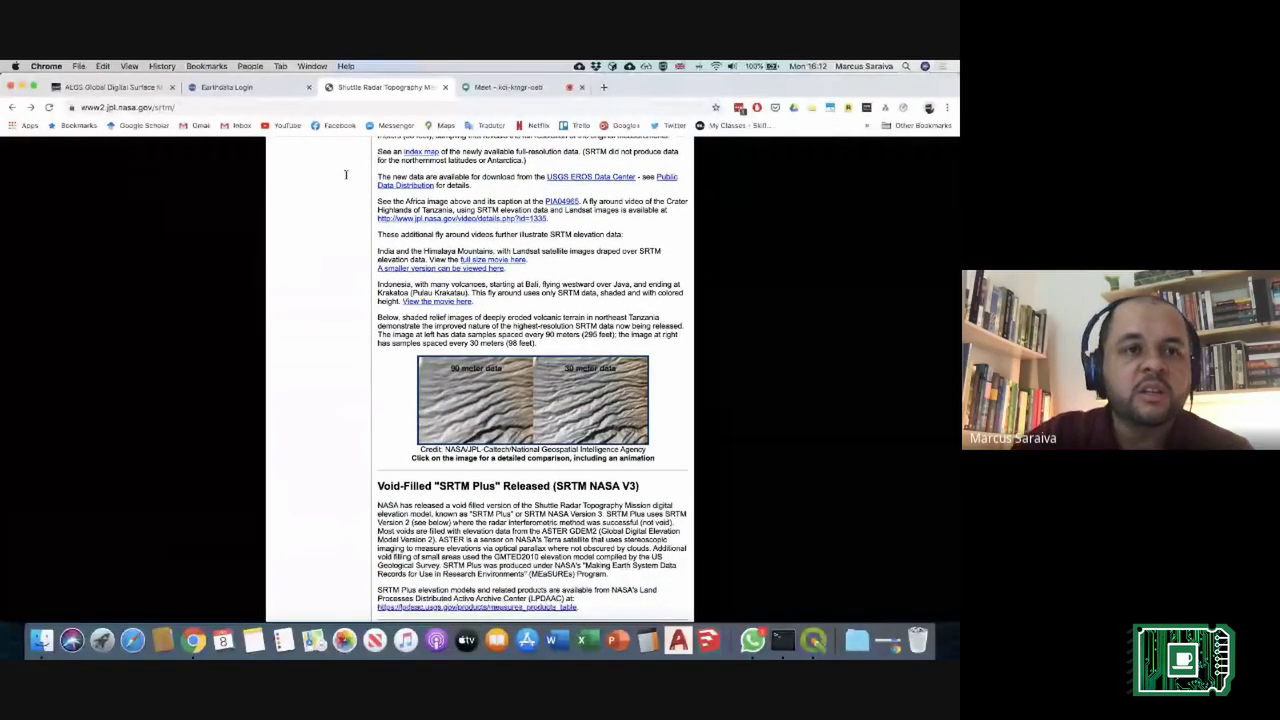
Step: Review the ALOS World 3D - 30m dataset page, examining its coverage map, overview and release history
{"action": "left_click", "coordinate": [122, 88]}
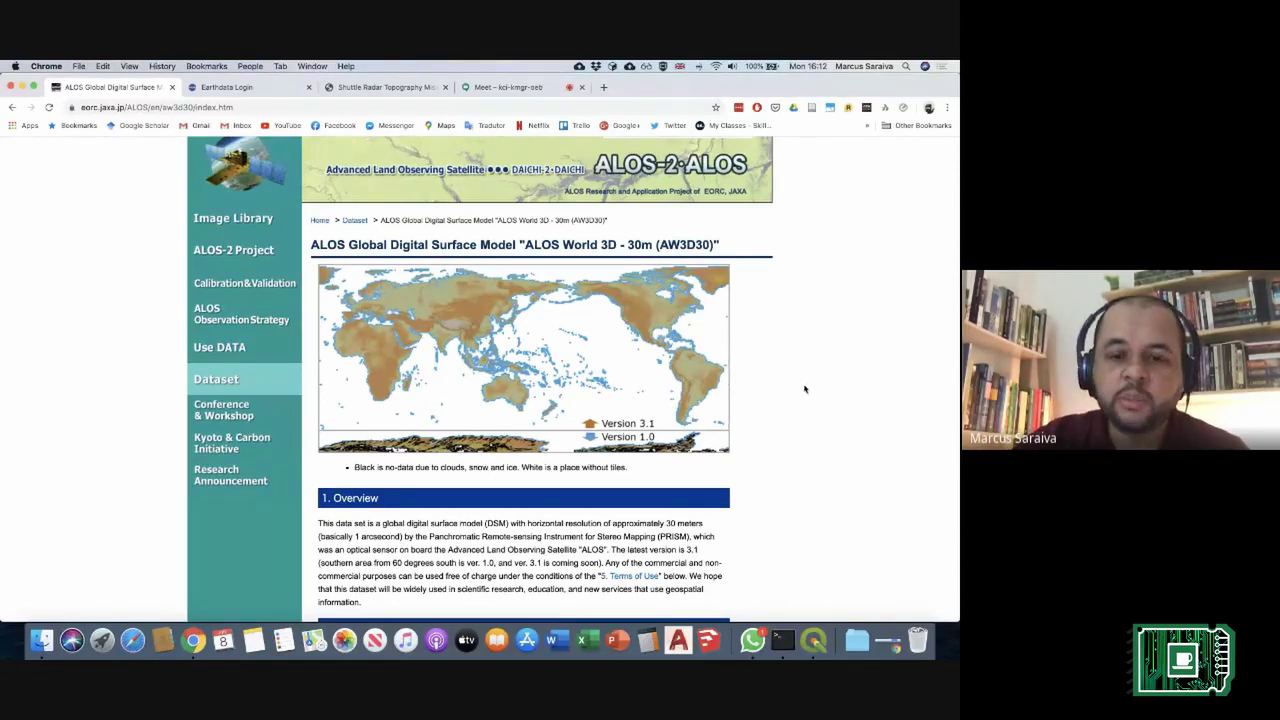
{"action": "scroll", "coordinate": [790, 421], "scroll_direction": "down", "scroll_amount": 2}
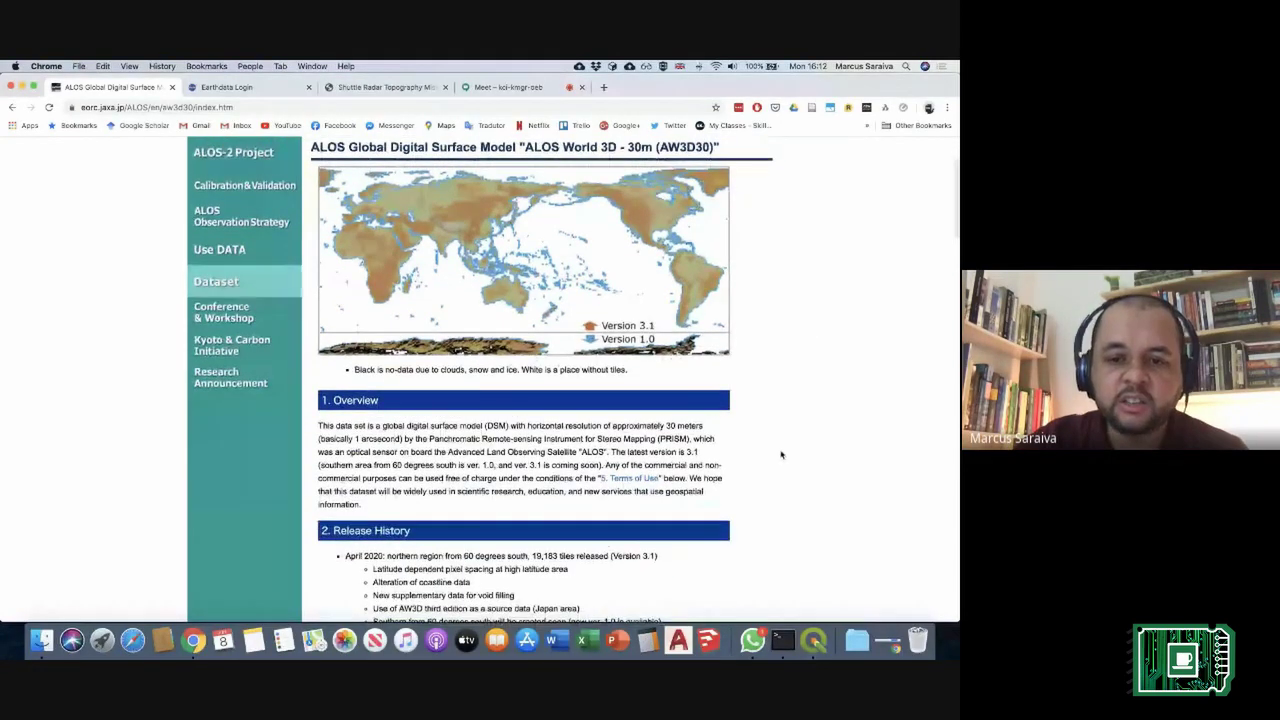
{"action": "scroll", "coordinate": [781, 455], "scroll_direction": "down", "scroll_amount": 2}
{"action": "scroll", "coordinate": [781, 455], "scroll_direction": "down", "scroll_amount": 3}
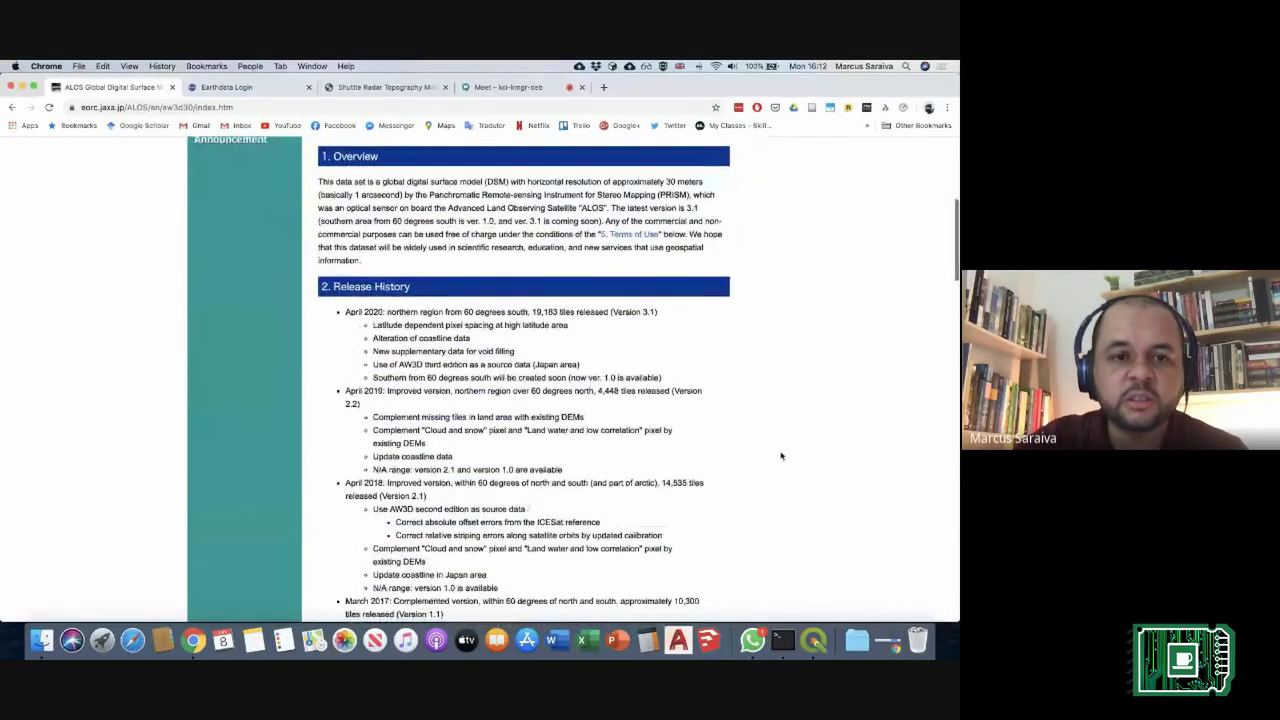
{"action": "scroll", "coordinate": [786, 460], "scroll_direction": "down", "scroll_amount": 4}
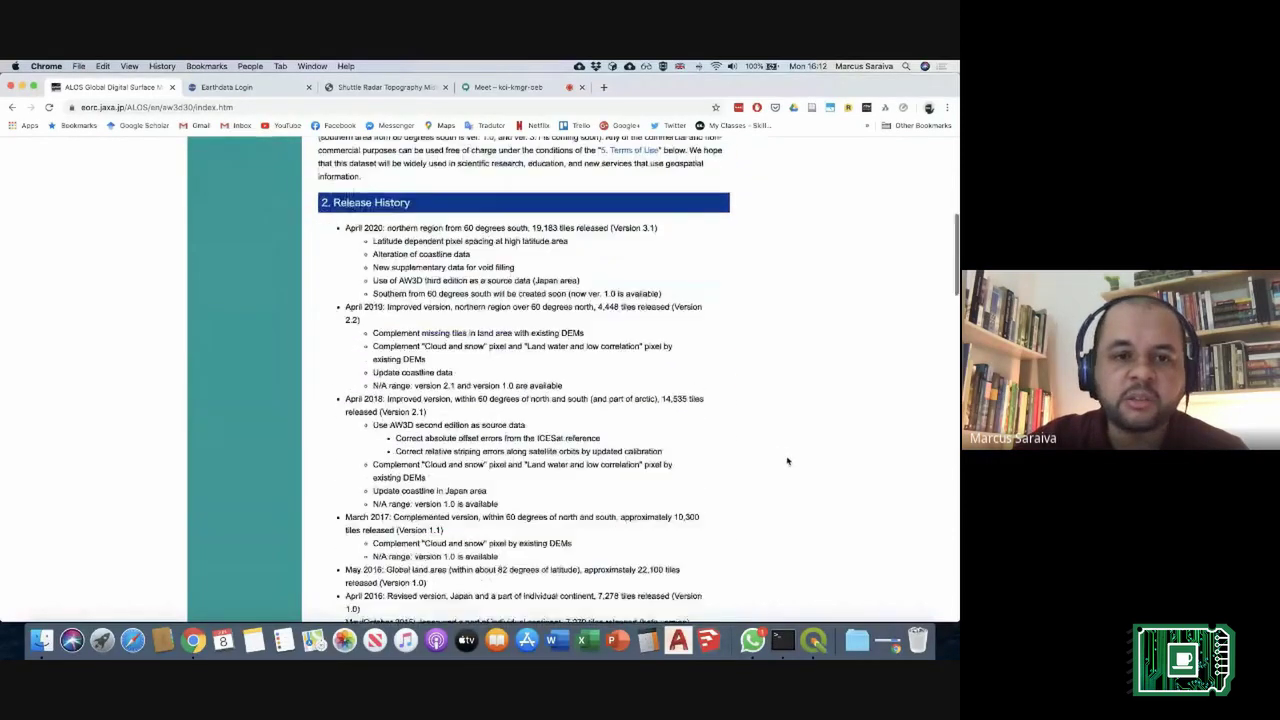
{"action": "scroll", "coordinate": [787, 461], "scroll_direction": "up", "scroll_amount": 2}
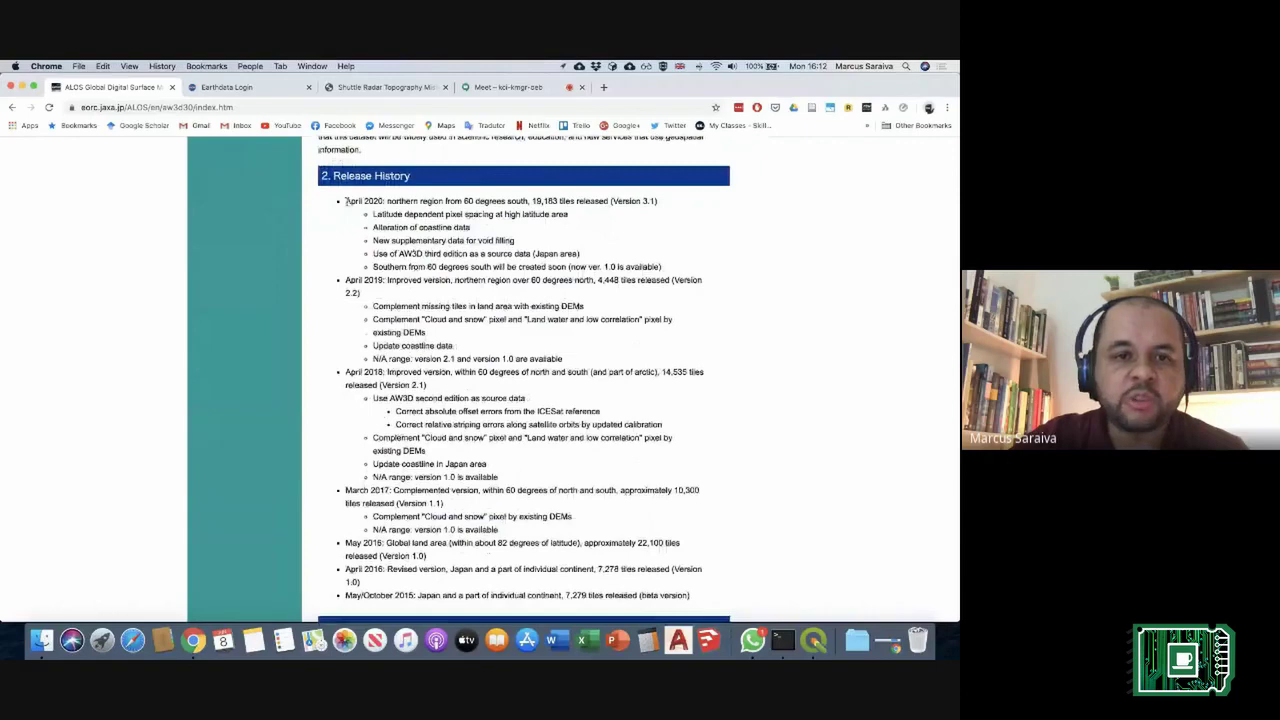
{"action": "left_click_drag", "start_coordinate": [347, 203], "coordinate": [386, 203]}
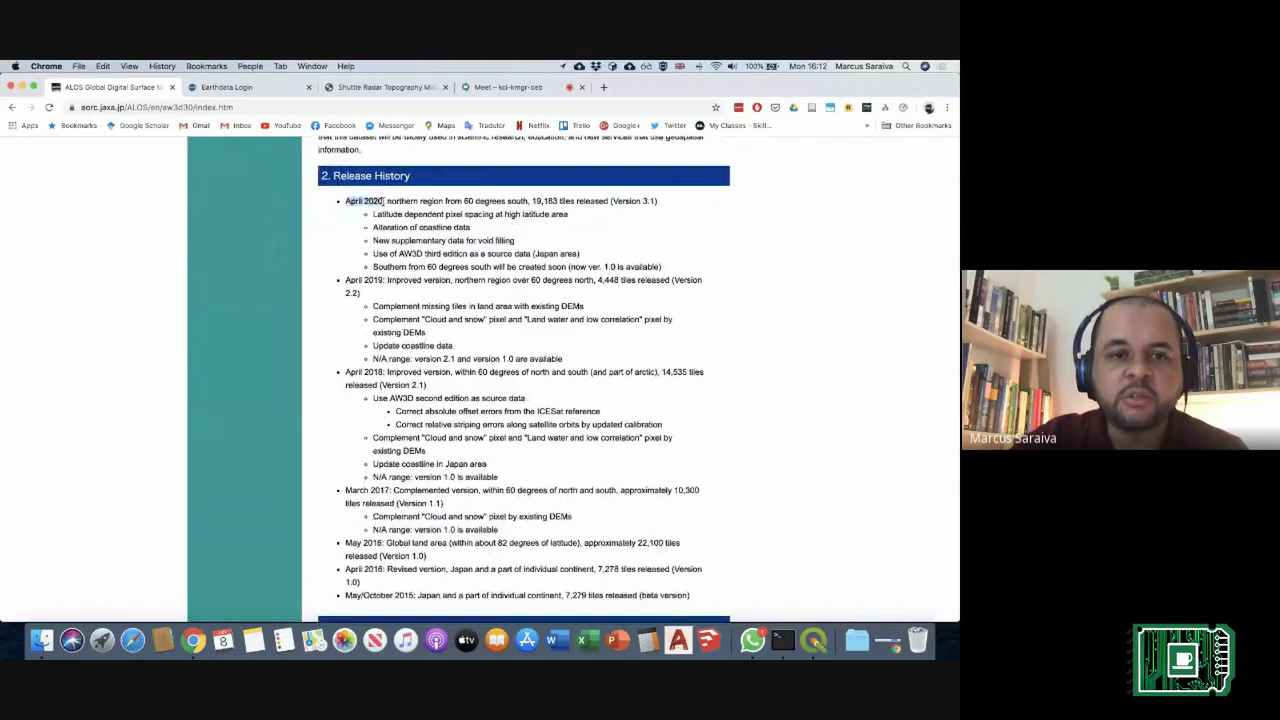
{"action": "left_click", "coordinate": [741, 347]}
{"action": "scroll", "coordinate": [751, 382], "scroll_direction": "up", "scroll_amount": 2}
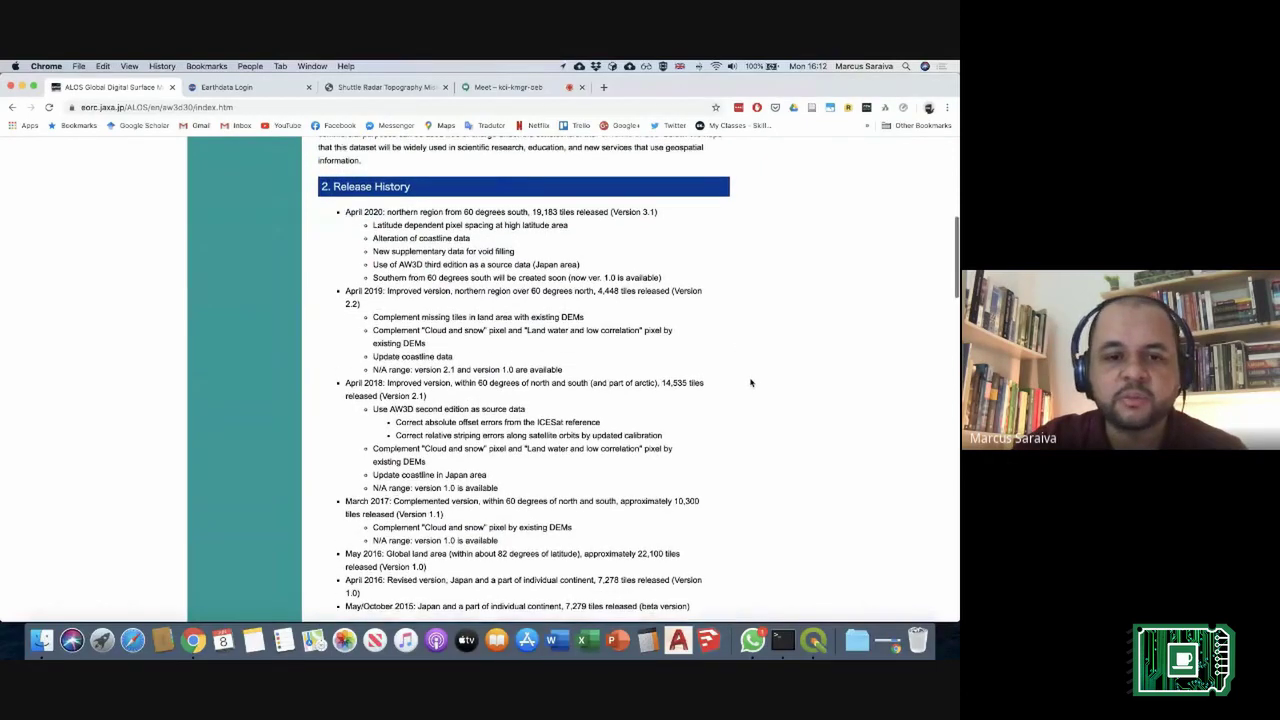
{"action": "scroll", "coordinate": [751, 382], "scroll_direction": "up", "scroll_amount": 6}
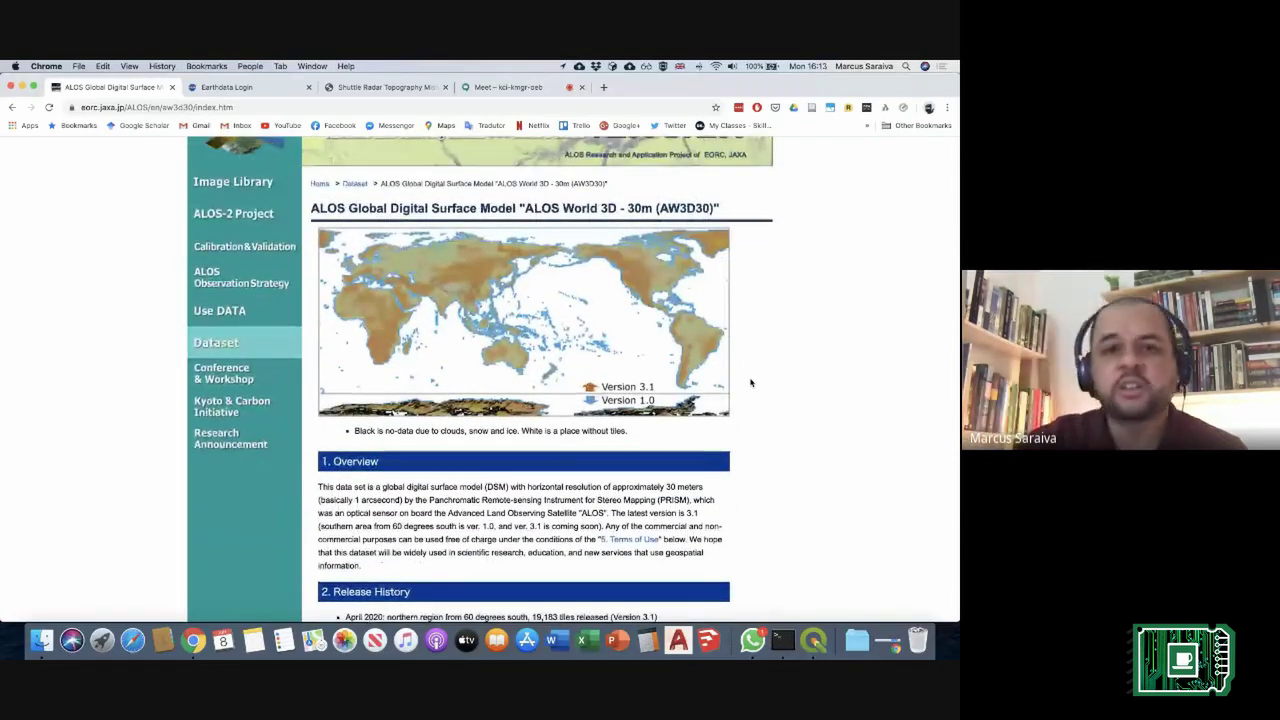
{"action": "scroll", "coordinate": [767, 399], "scroll_direction": "up", "scroll_amount": 1}
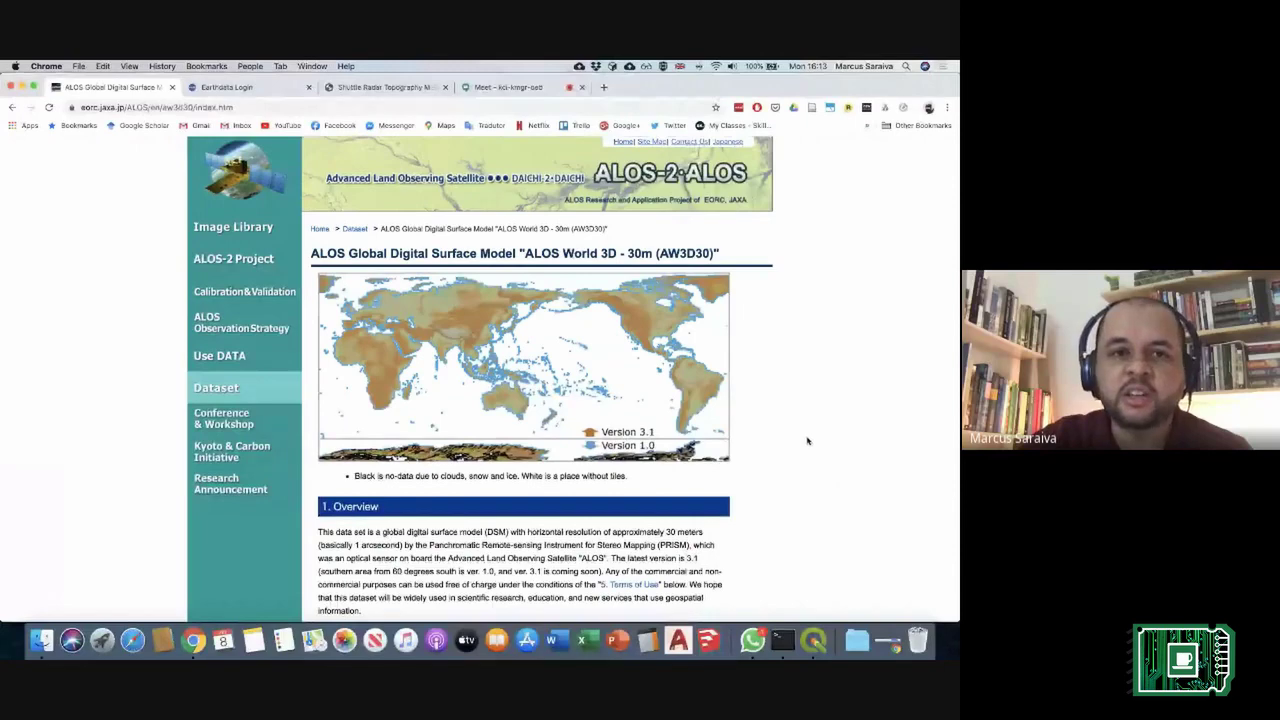
Step: Switch to QGIS and start a new empty project
{"action": "key", "text": "super+Tab"}
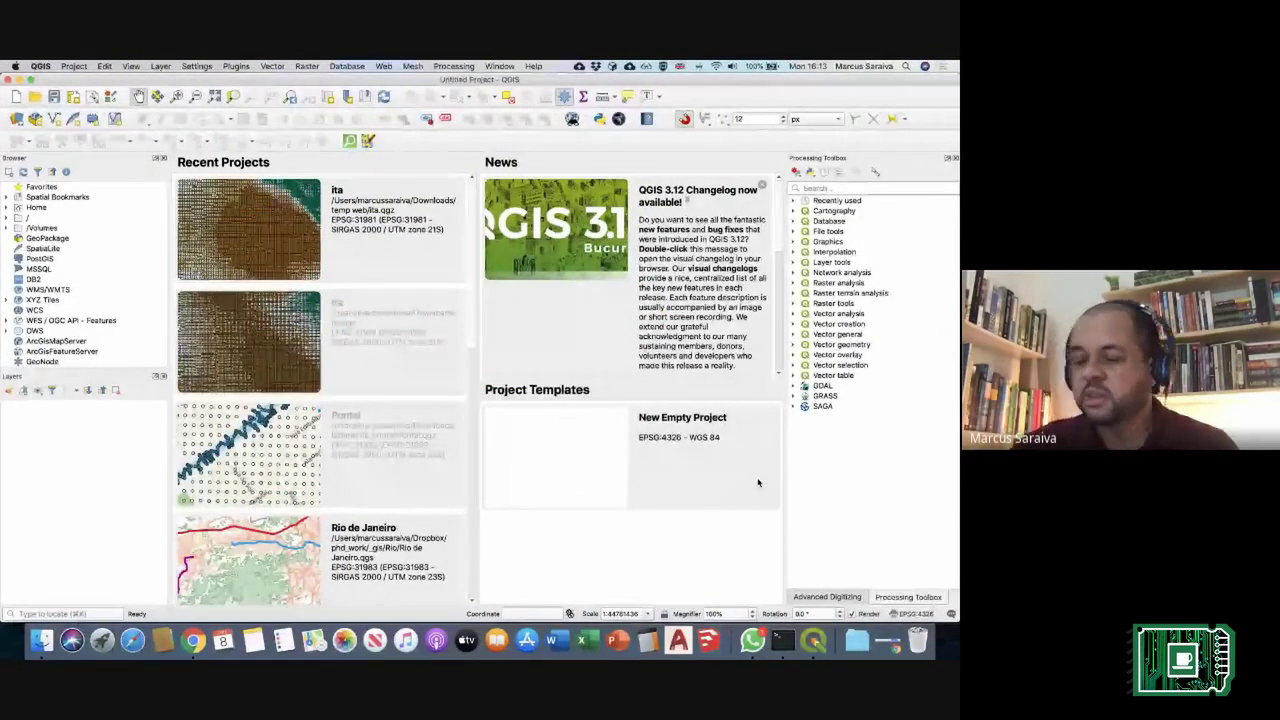
{"action": "left_click", "coordinate": [16, 96]}
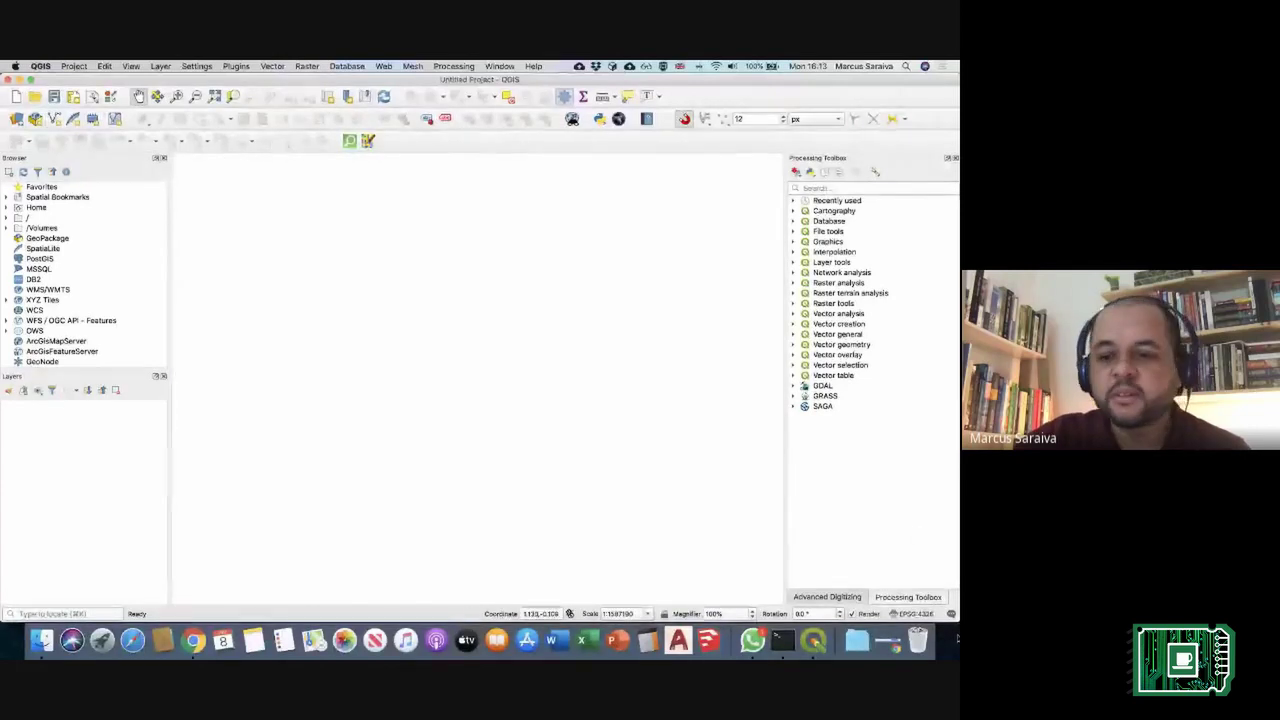
{"action": "left_click", "coordinate": [540, 422]}
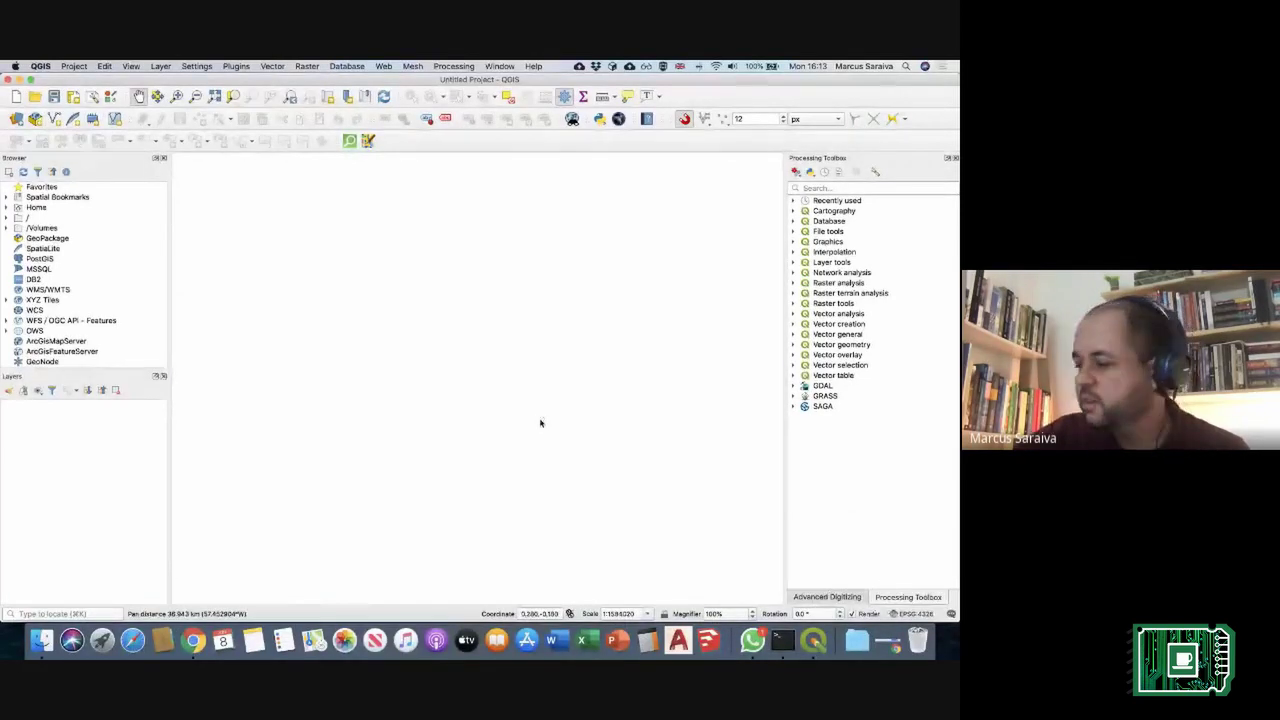
Step: Add the OpenStreetMap XYZ tile layer to the project as a base map
{"action": "left_click", "coordinate": [72, 321]}
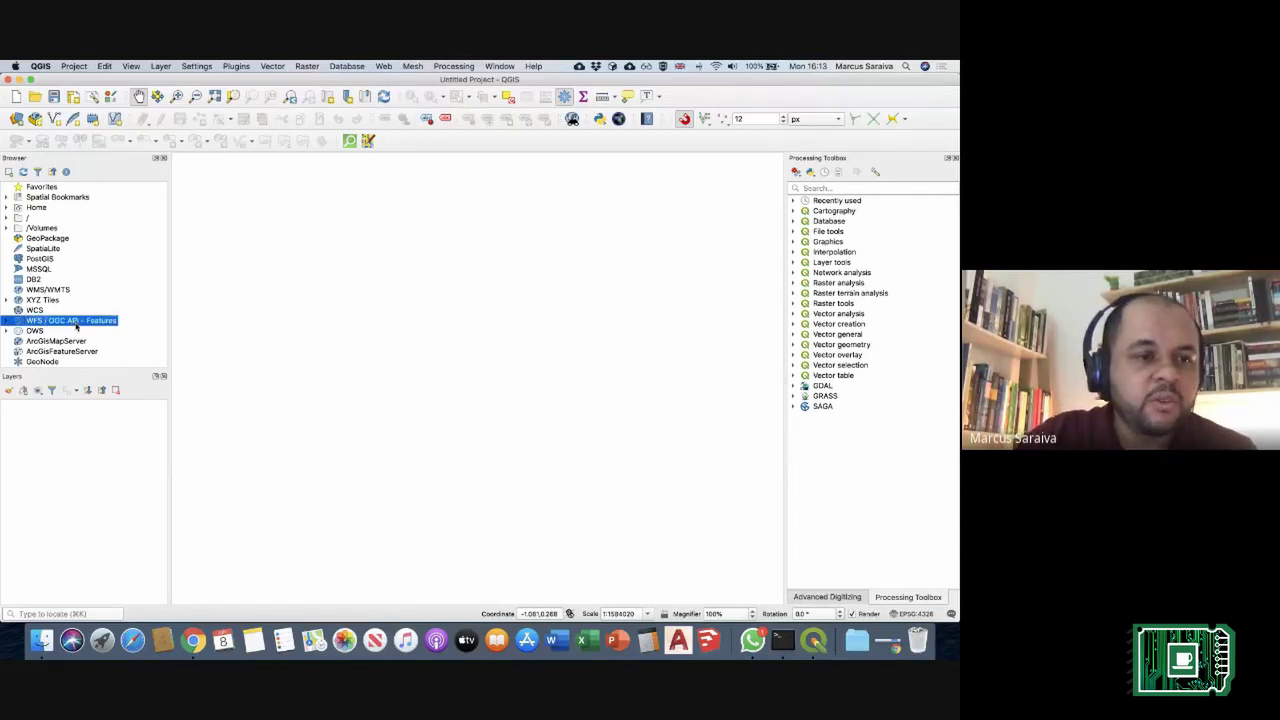
{"action": "left_click", "coordinate": [6, 330]}
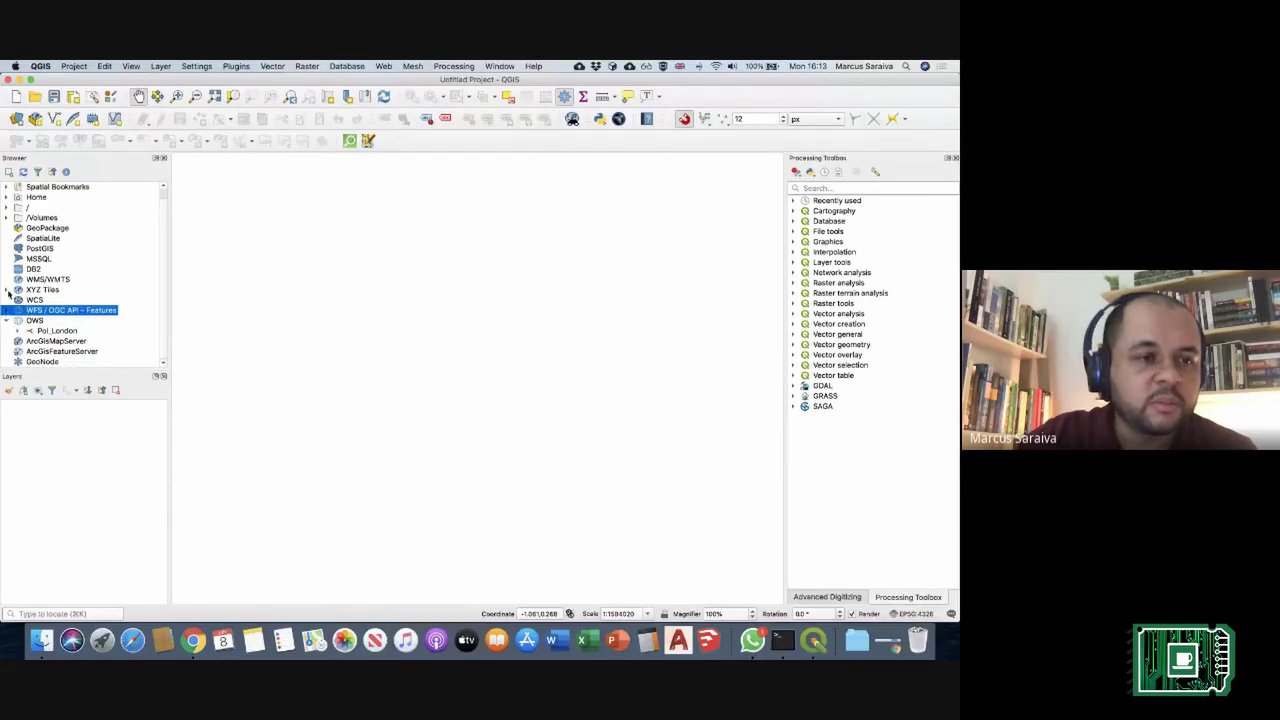
{"action": "left_click", "coordinate": [6, 289]}
{"action": "left_click", "coordinate": [50, 290]}
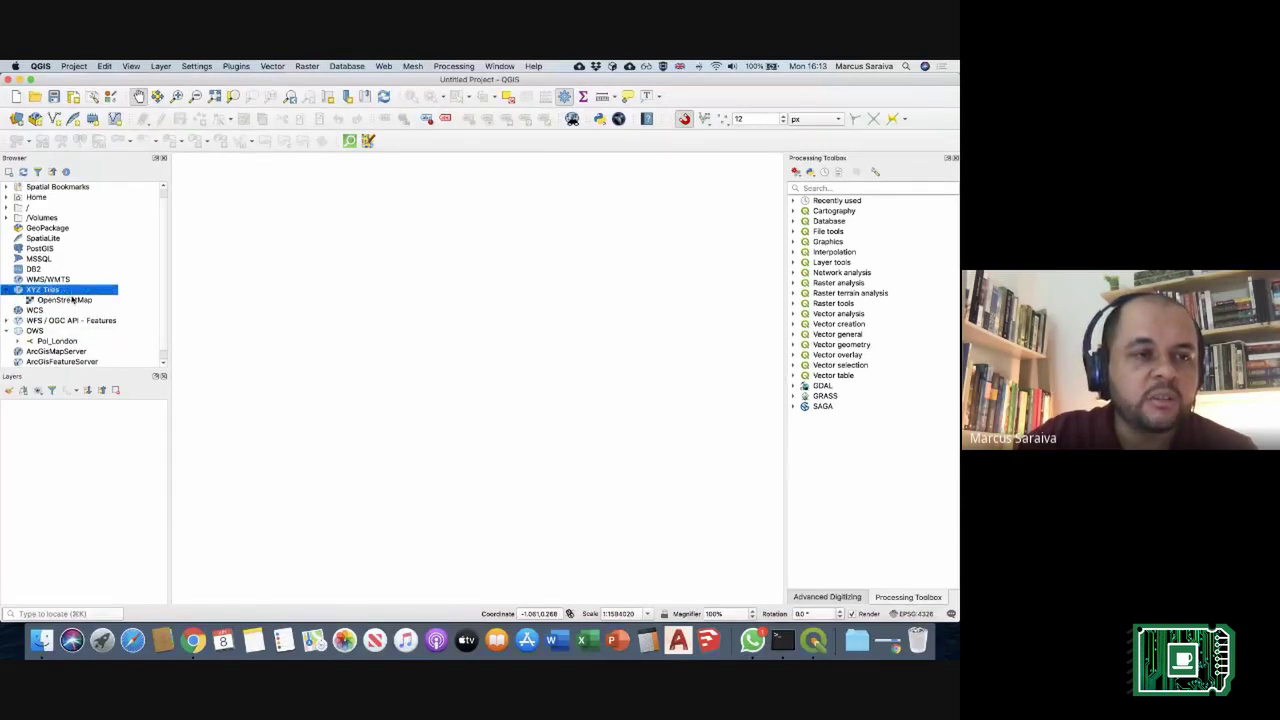
{"action": "left_click", "coordinate": [60, 301]}
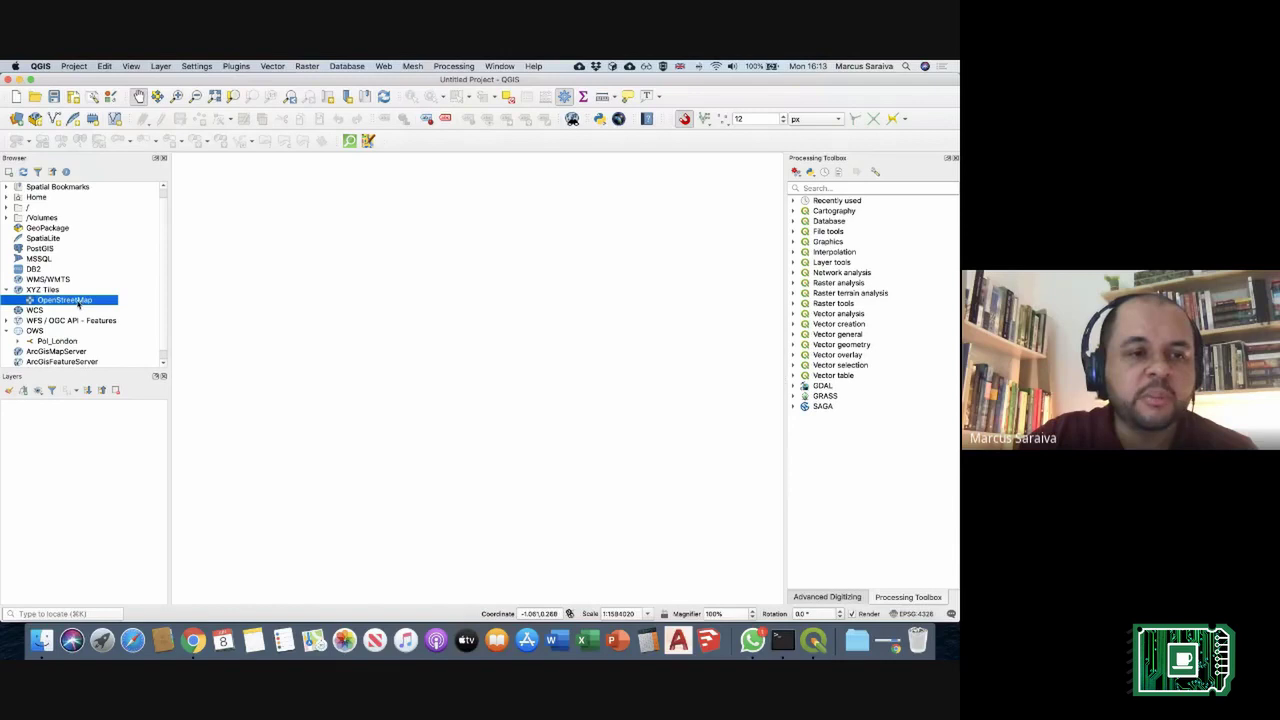
{"action": "double_click", "coordinate": [79, 301]}
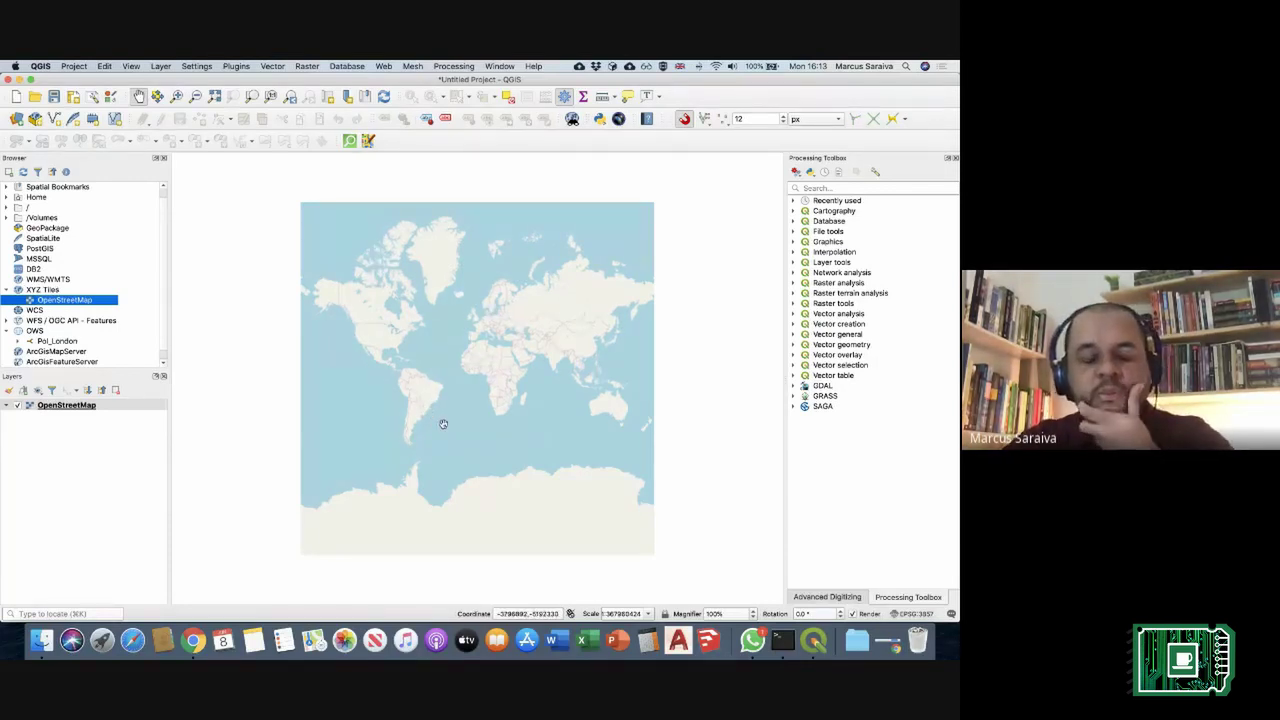
Step: Frame the town of Itaqui and its surrounding river area in the map canvas
{"action": "left_click_drag", "start_coordinate": [435, 419], "coordinate": [440, 421]}
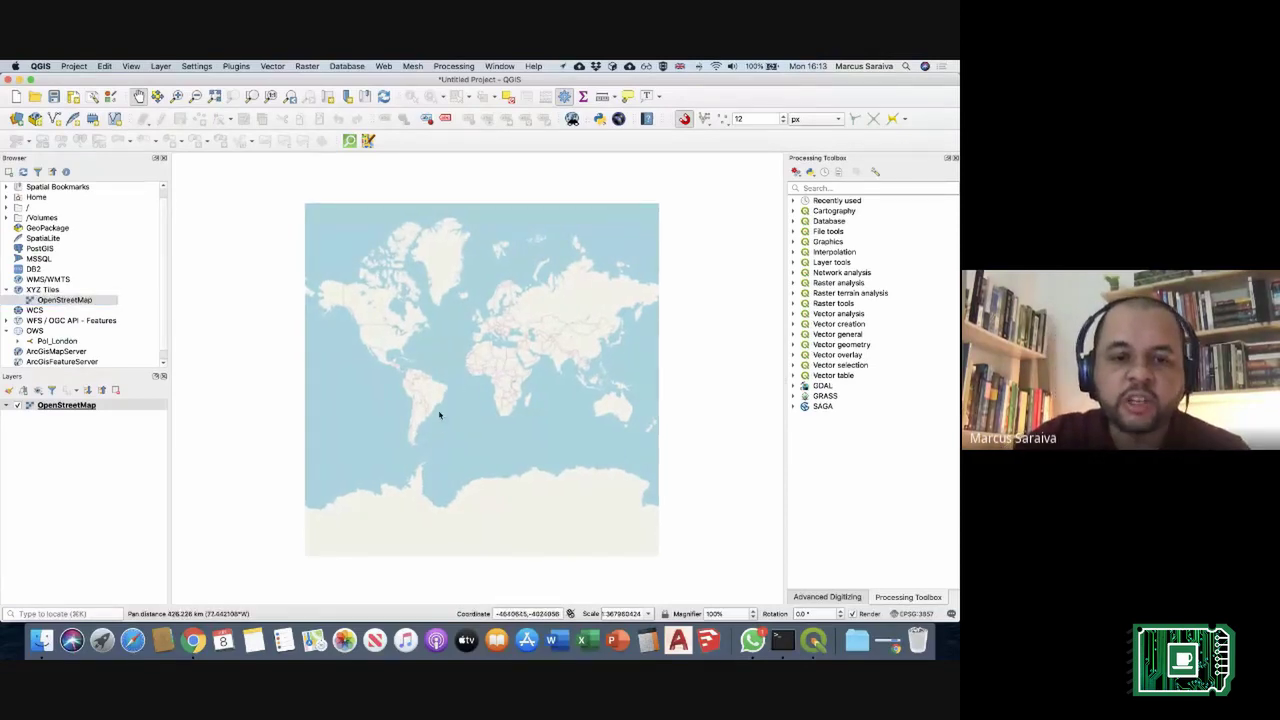
{"action": "scroll", "coordinate": [437, 414], "scroll_direction": "up", "scroll_amount": 2}
{"action": "scroll", "coordinate": [437, 414], "scroll_direction": "up", "scroll_amount": 6}
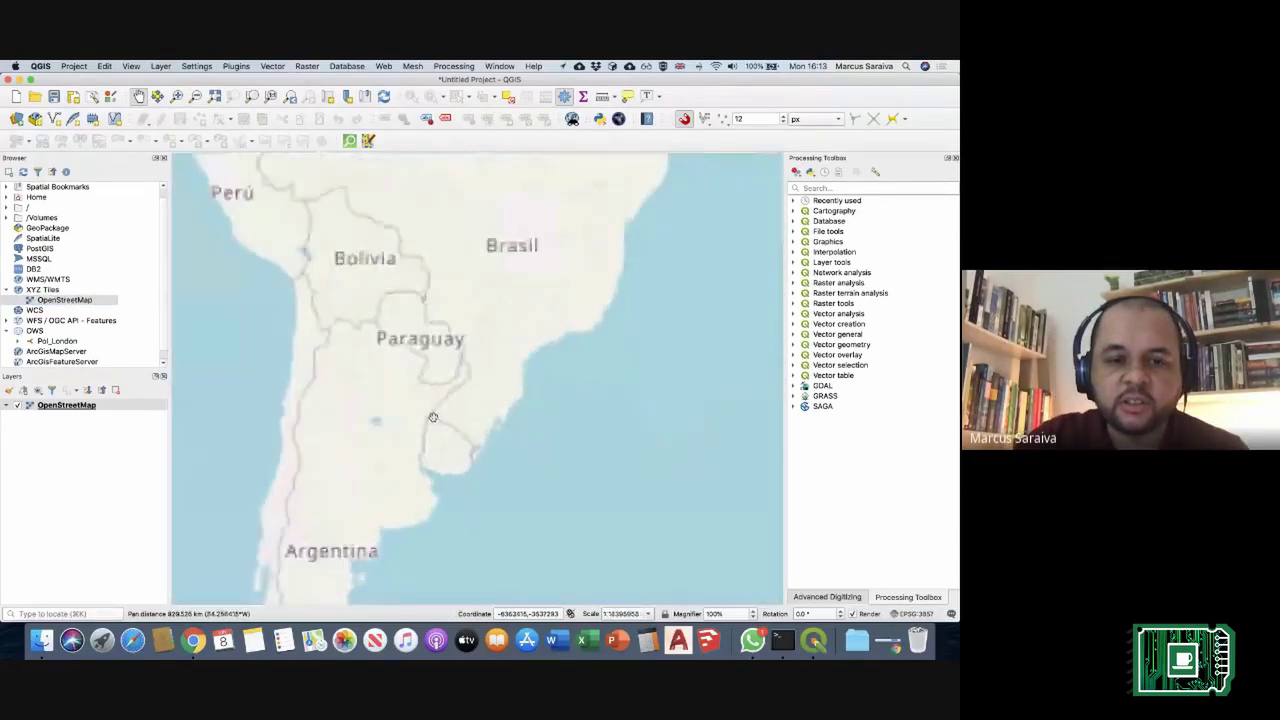
{"action": "scroll", "coordinate": [439, 404], "scroll_direction": "up", "scroll_amount": 2}
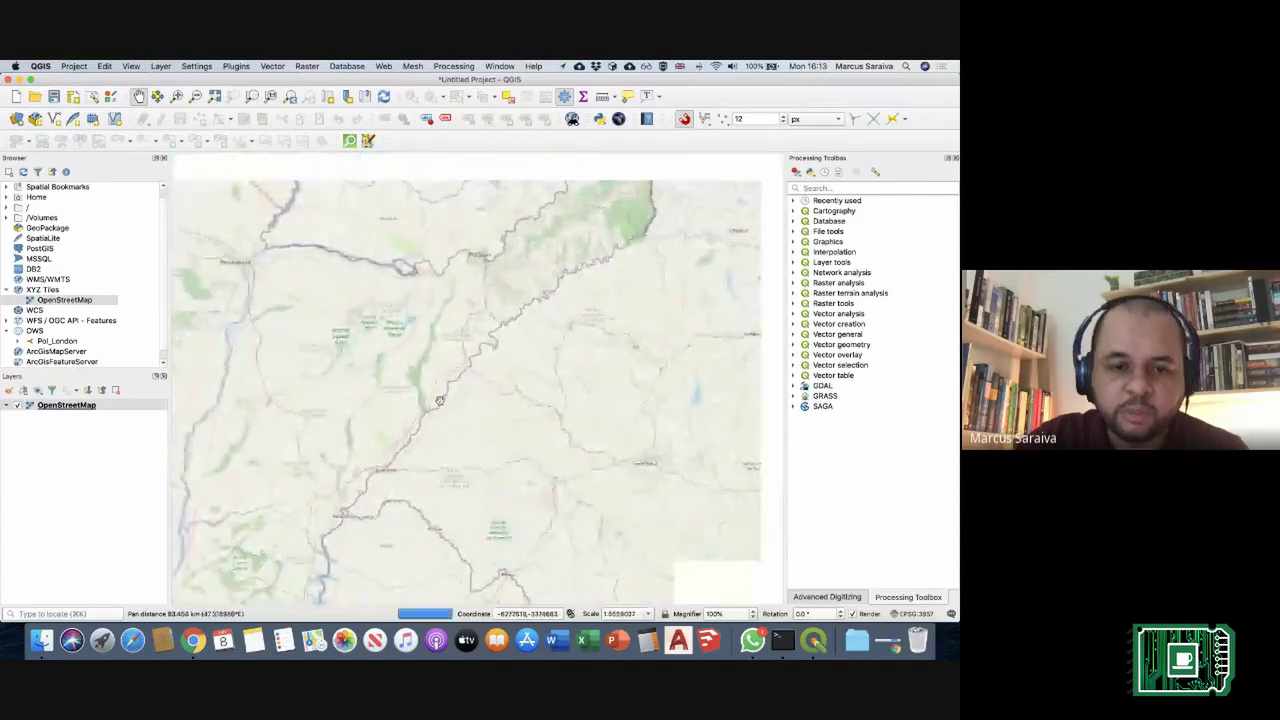
{"action": "scroll", "coordinate": [427, 439], "scroll_direction": "up", "scroll_amount": 4}
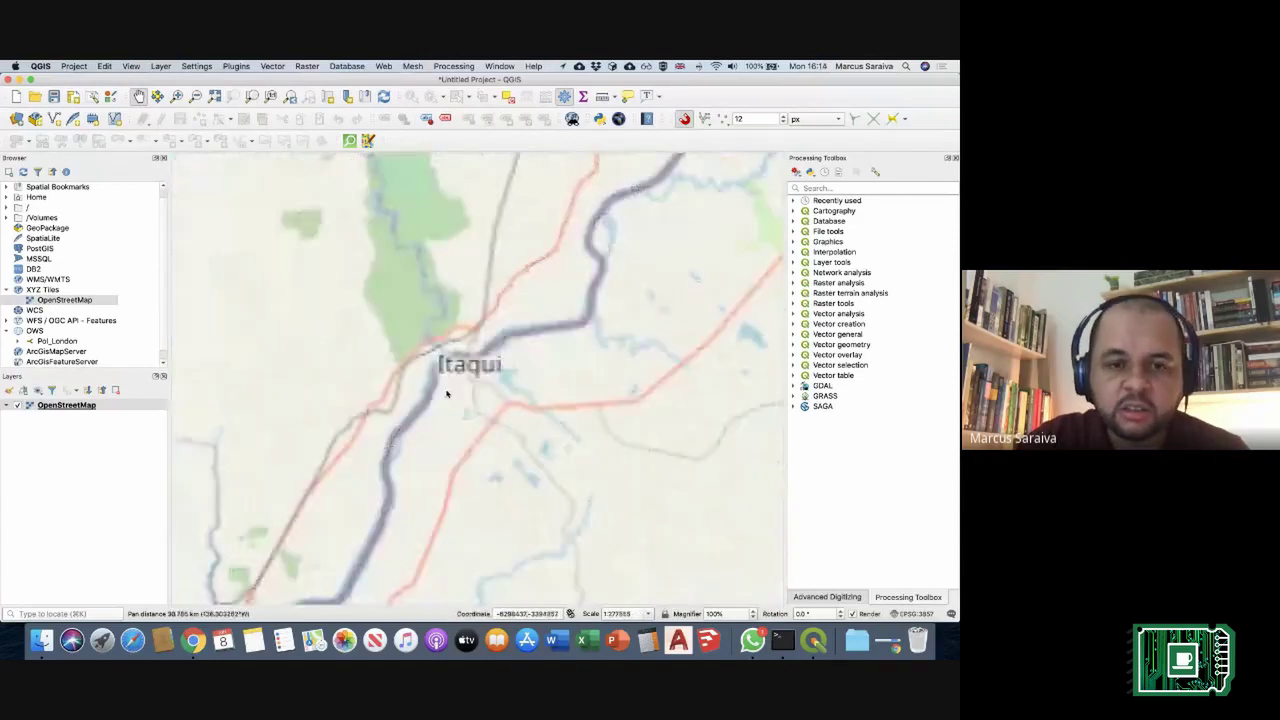
{"action": "left_click_drag", "start_coordinate": [369, 469], "coordinate": [394, 414]}
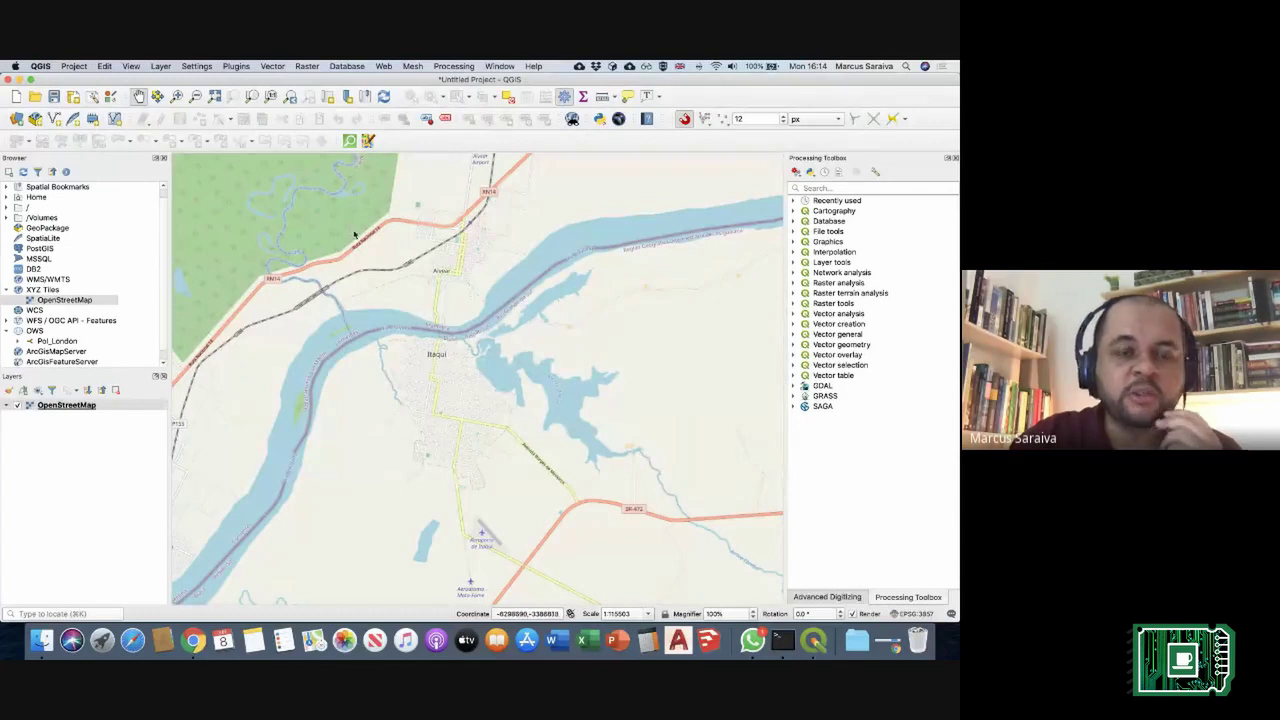
Step: Search the available plugins for "srtm" and review the SRTM-Downloader plugin's details and changelog
{"action": "left_click", "coordinate": [236, 66]}
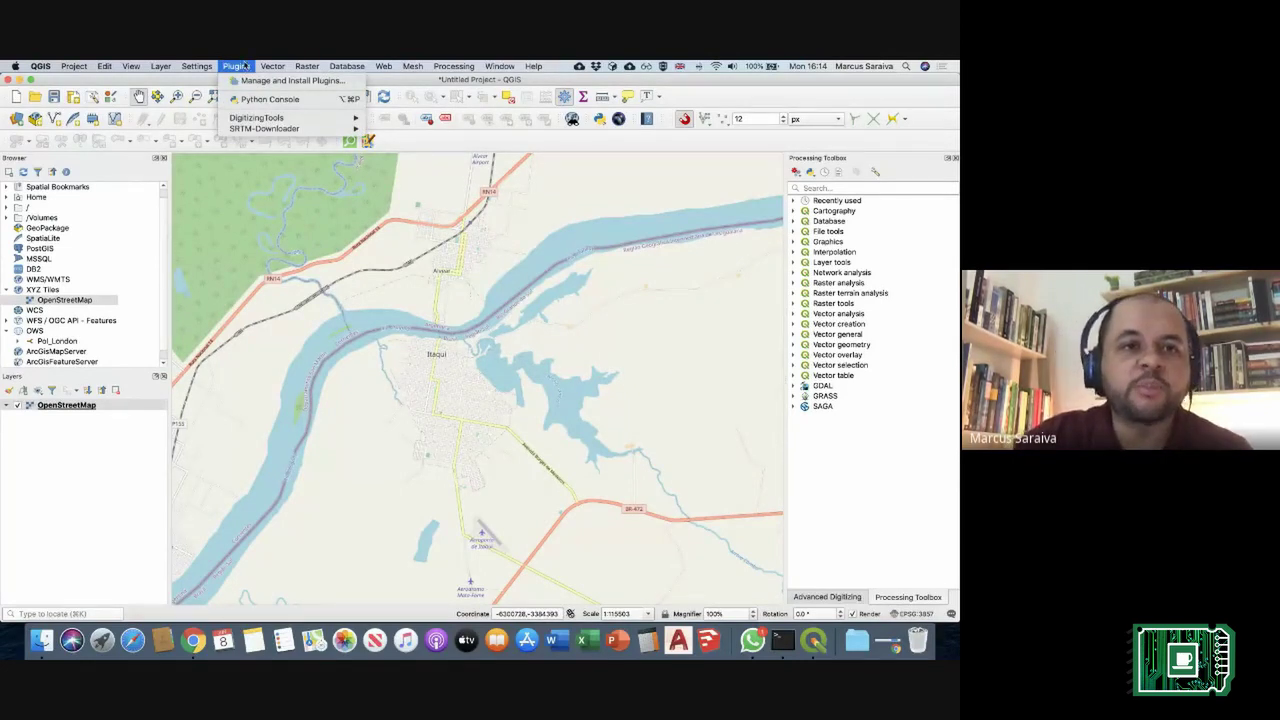
{"action": "left_click", "coordinate": [294, 81]}
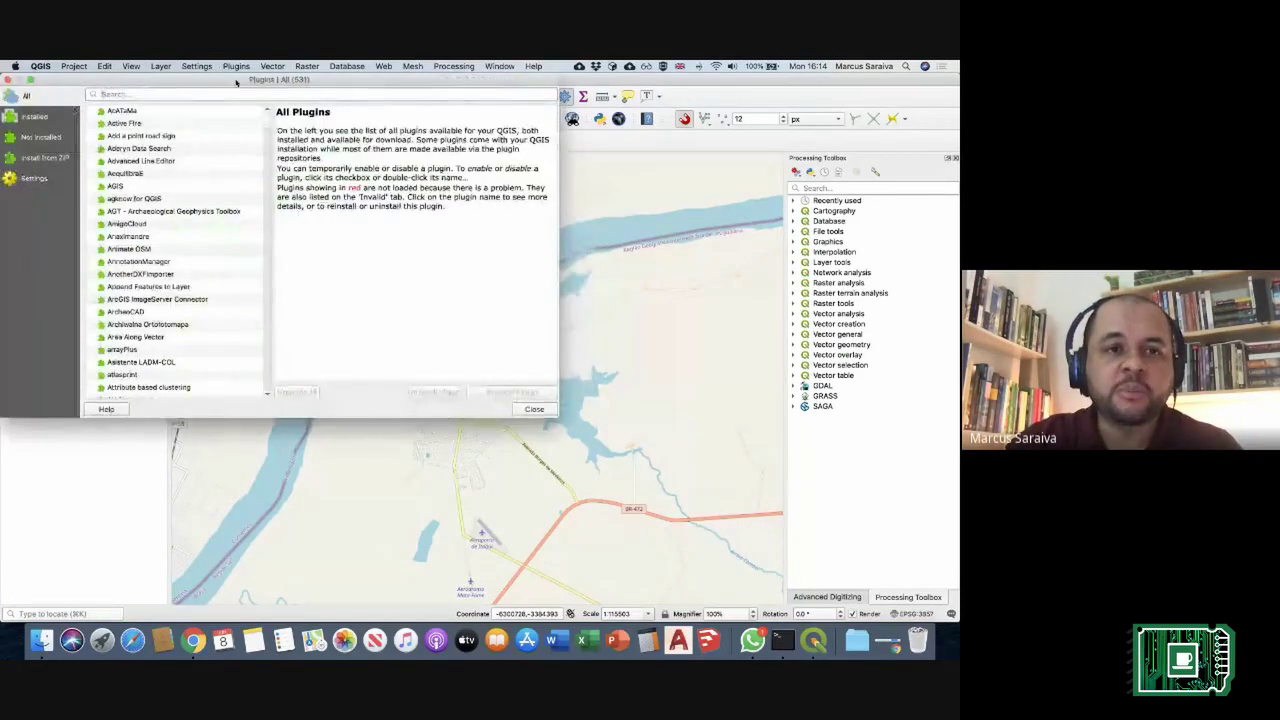
{"action": "type", "text": "srtm"}
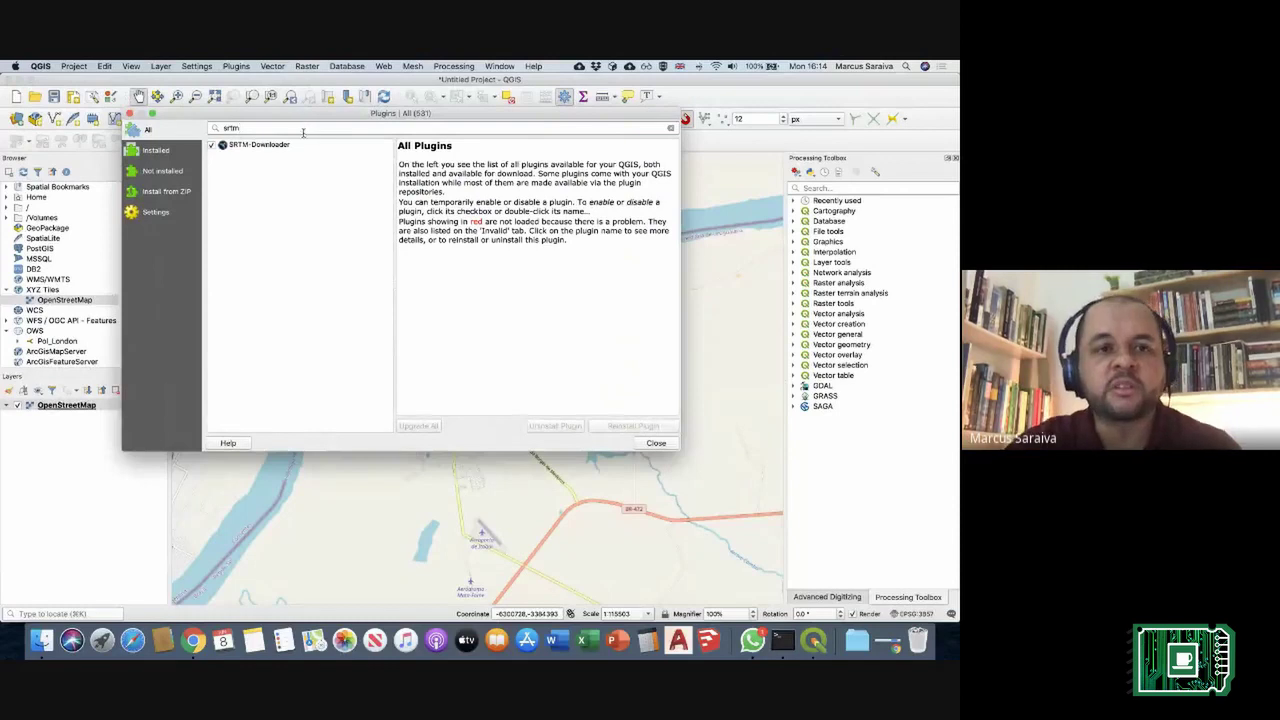
{"action": "left_click", "coordinate": [288, 145]}
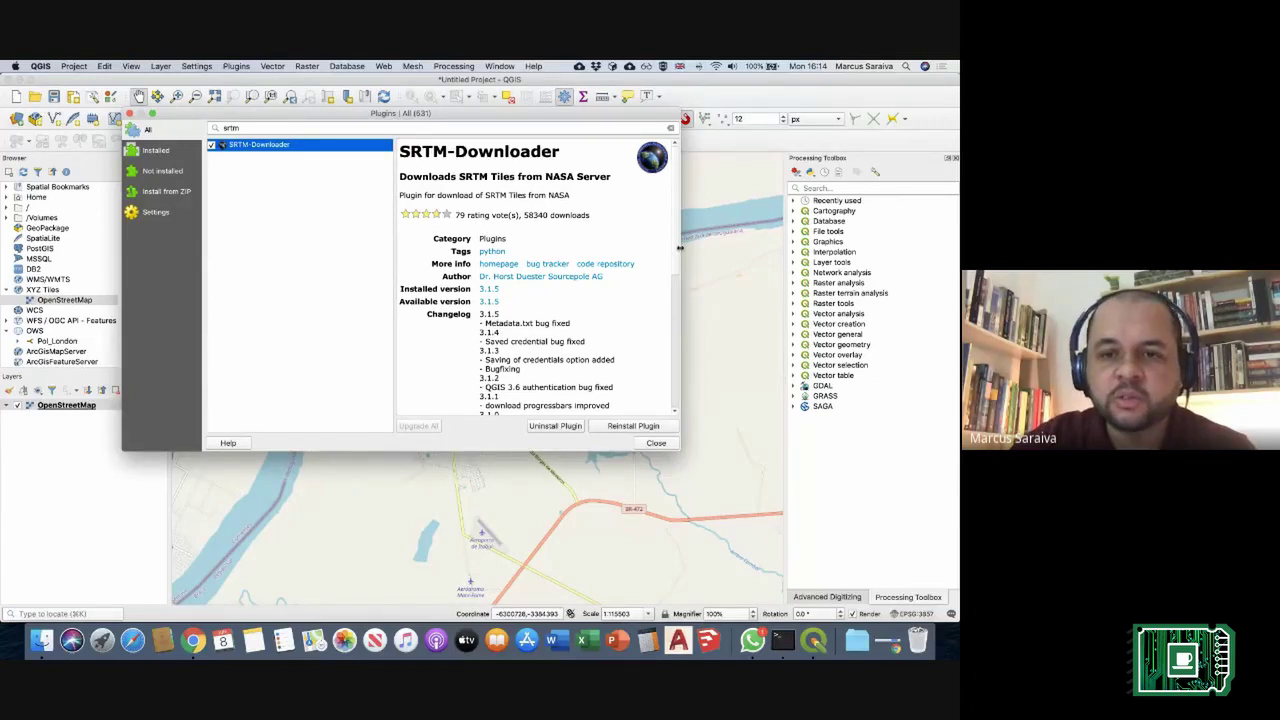
{"action": "scroll", "coordinate": [680, 300], "scroll_direction": "down", "scroll_amount": 10}
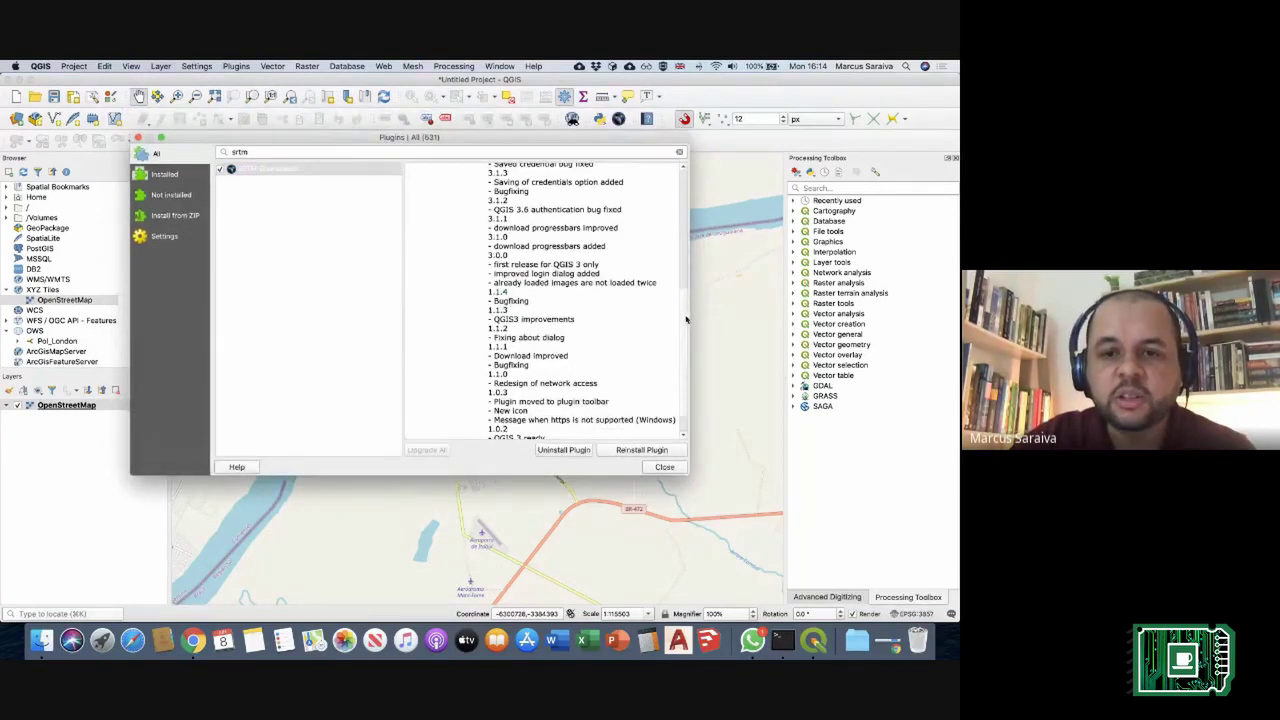
{"action": "scroll", "coordinate": [664, 231], "scroll_direction": "up", "scroll_amount": 5}
{"action": "scroll", "coordinate": [680, 292], "scroll_direction": "up", "scroll_amount": 1}
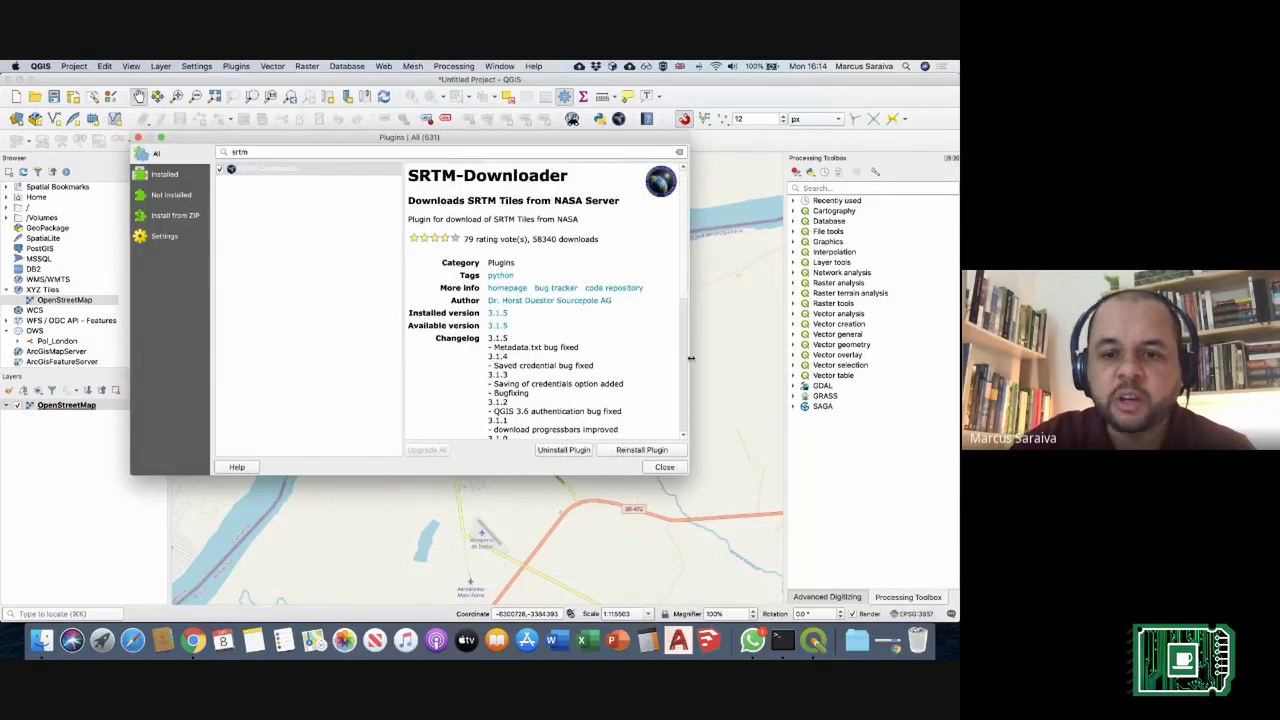
{"action": "left_click", "coordinate": [665, 467]}
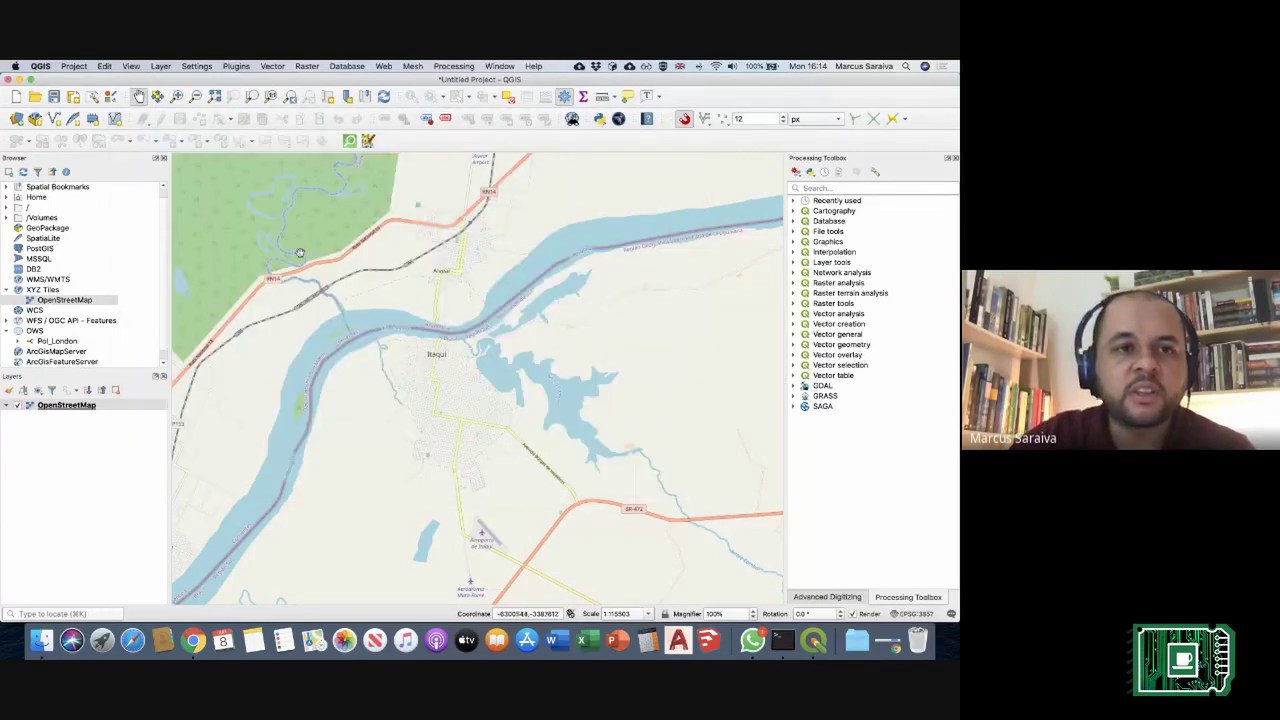
Step: Open the SRTM Downloader plugin's download window
{"action": "left_click", "coordinate": [319, 66]}
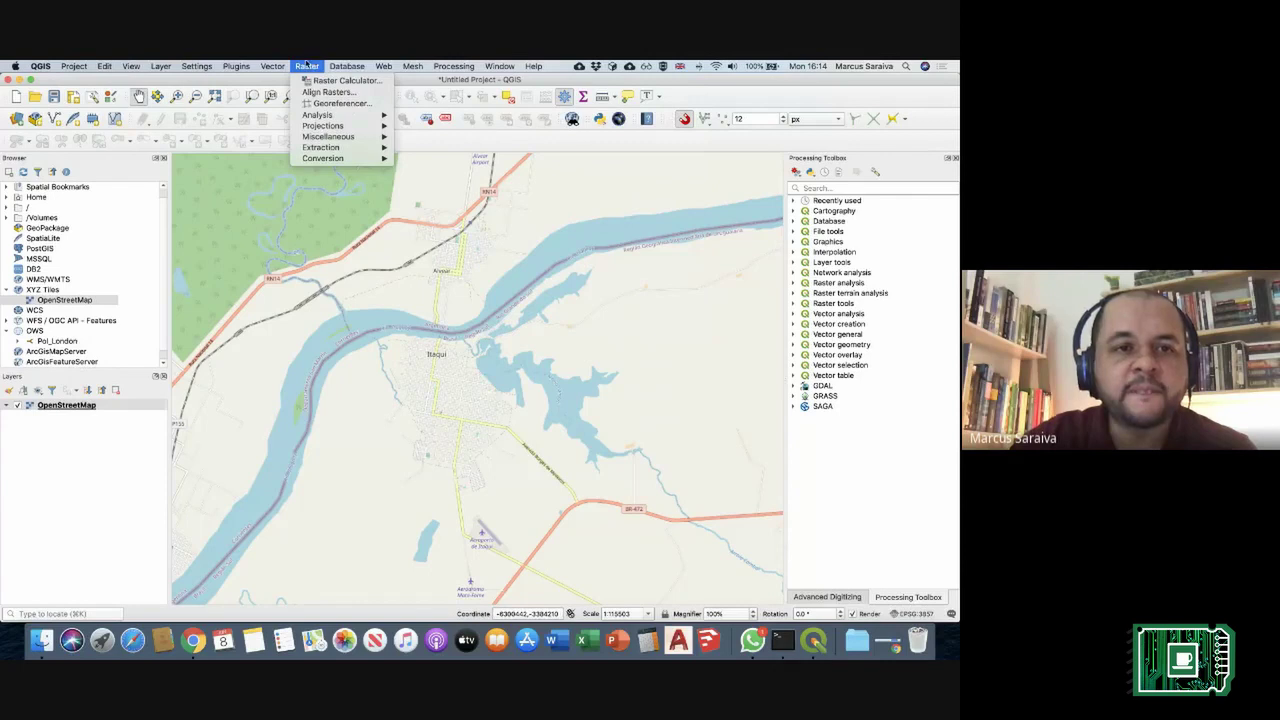
{"action": "mouse_move", "coordinate": [238, 64]}
{"action": "mouse_move", "coordinate": [244, 130]}
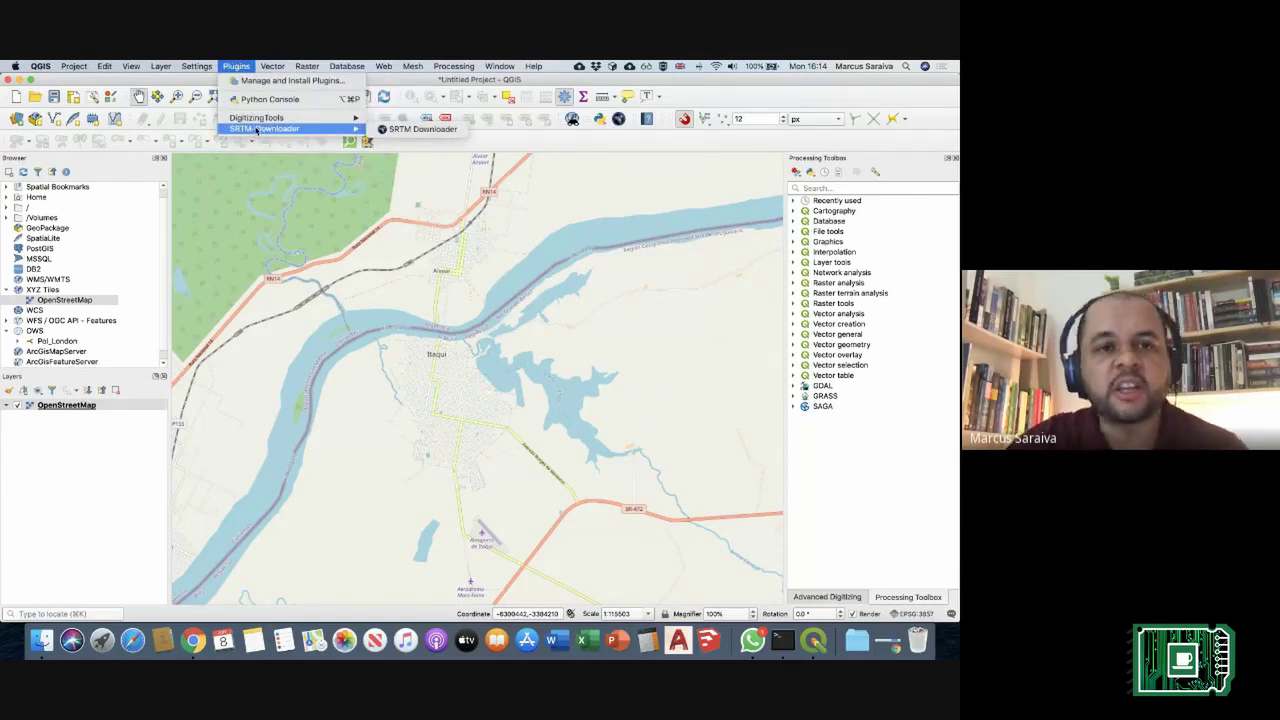
{"action": "left_click", "coordinate": [424, 133]}
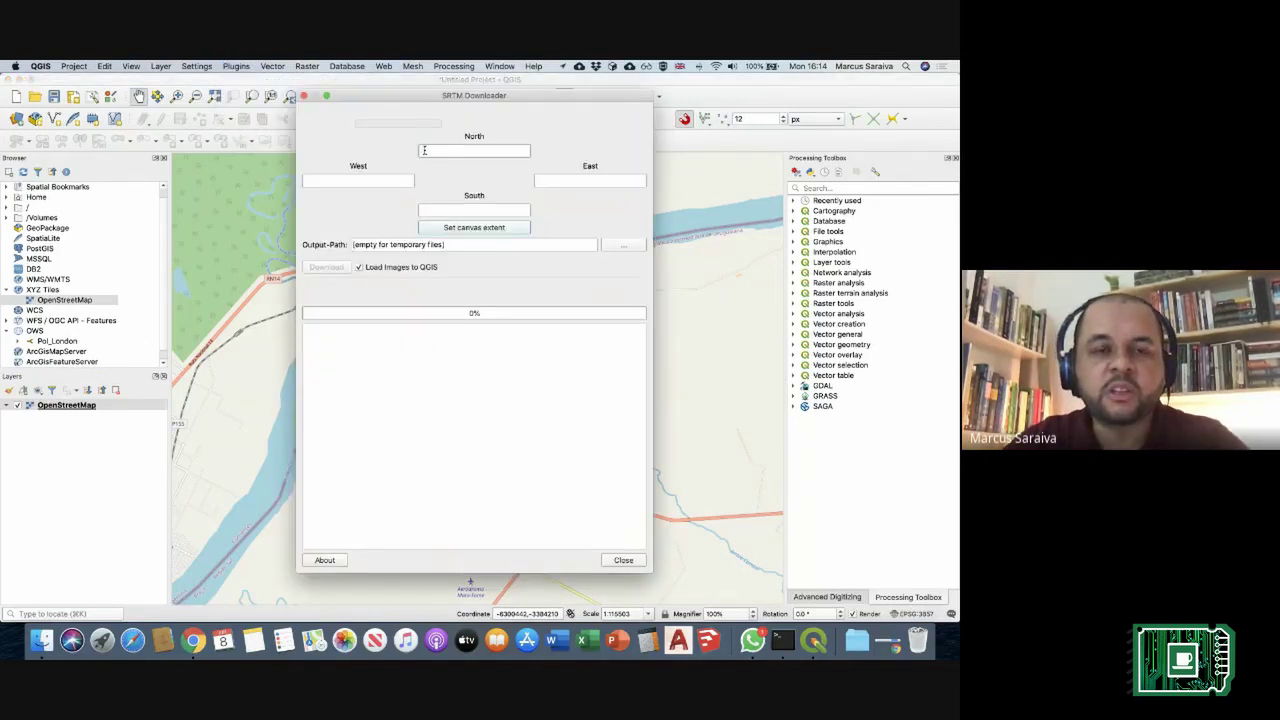
Step: Set the SRTM download extent from the current map canvas and start downloading to temporary files with images loaded into QGIS
{"action": "left_click_drag", "start_coordinate": [432, 97], "coordinate": [436, 120]}
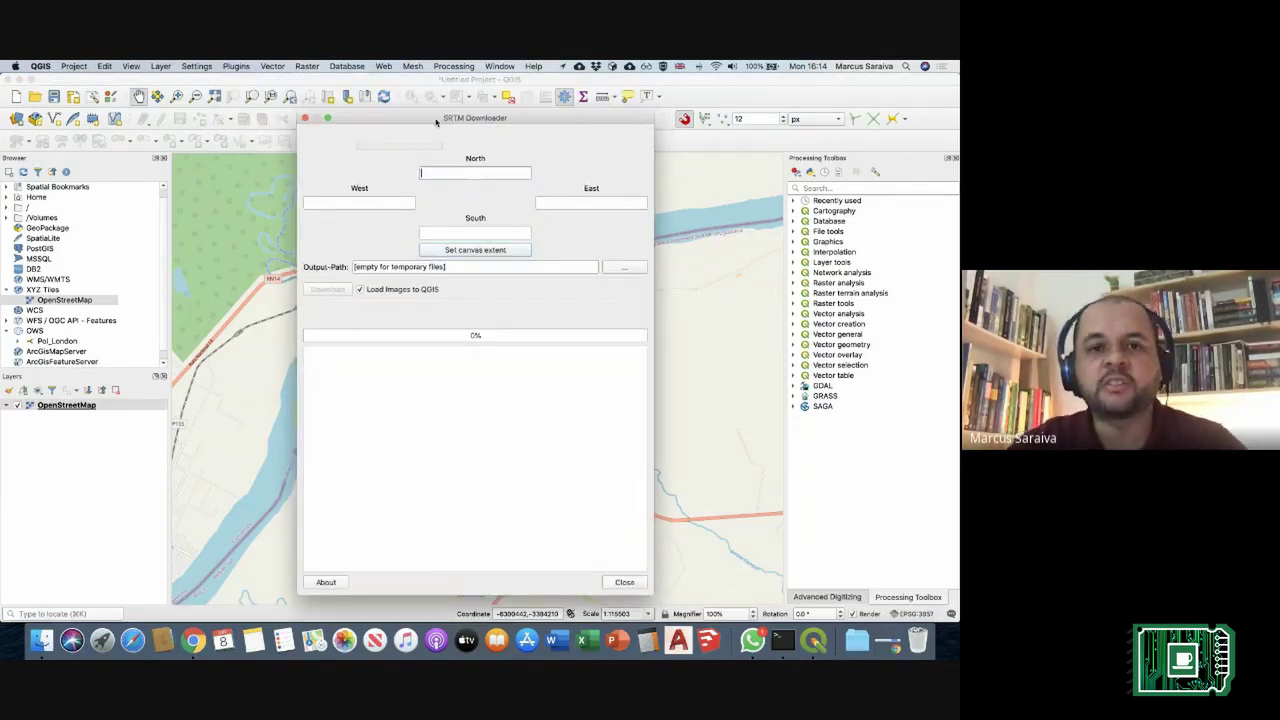
{"action": "left_click", "coordinate": [495, 251]}
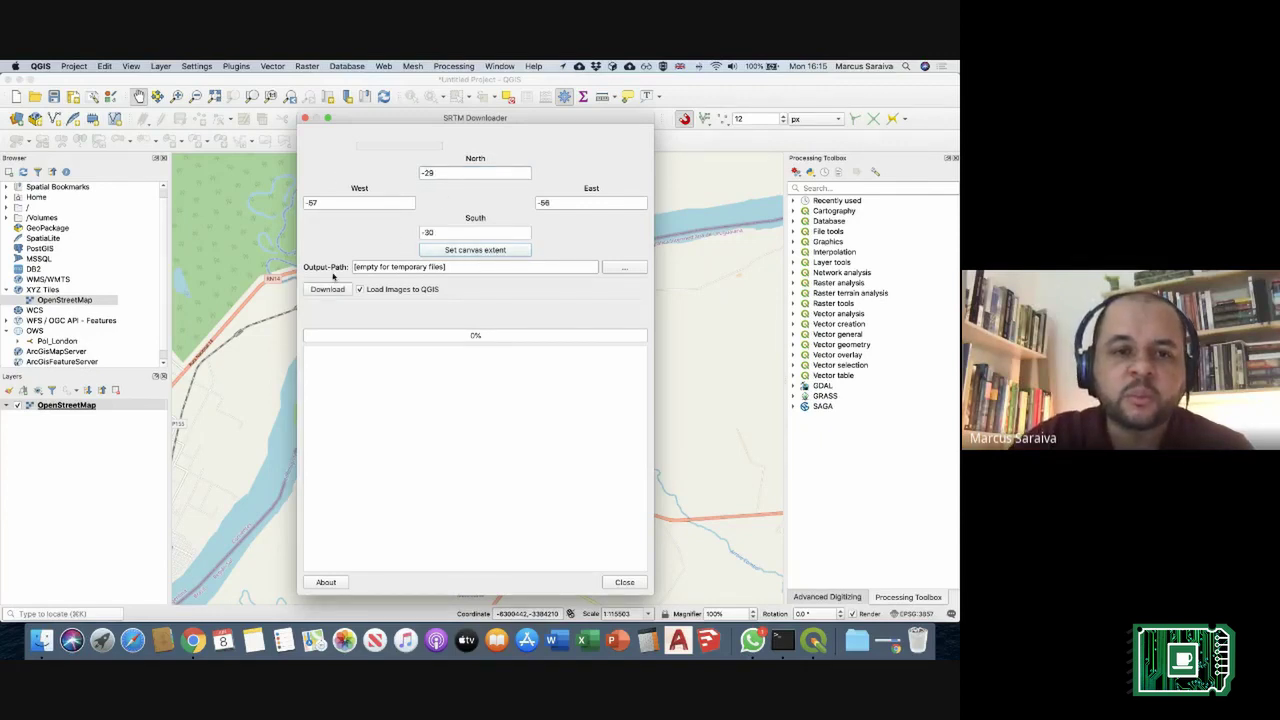
{"action": "left_click_drag", "start_coordinate": [476, 266], "coordinate": [337, 268]}
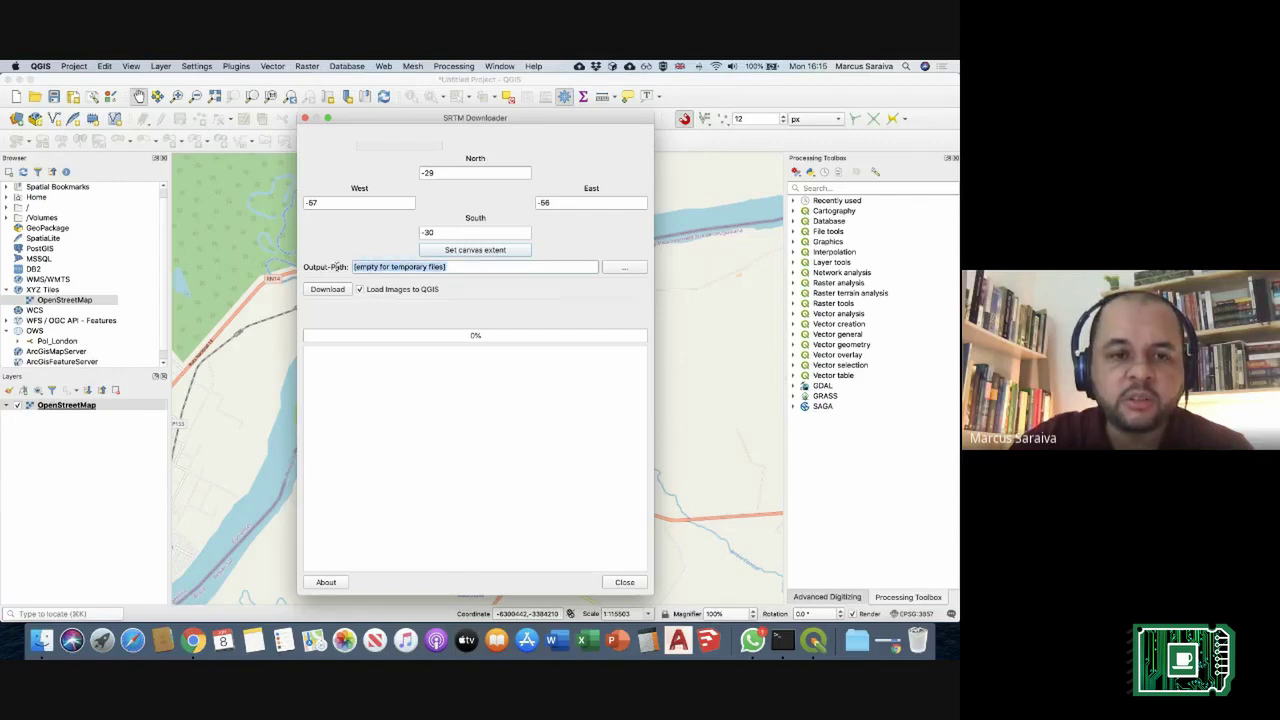
{"action": "left_click", "coordinate": [475, 264]}
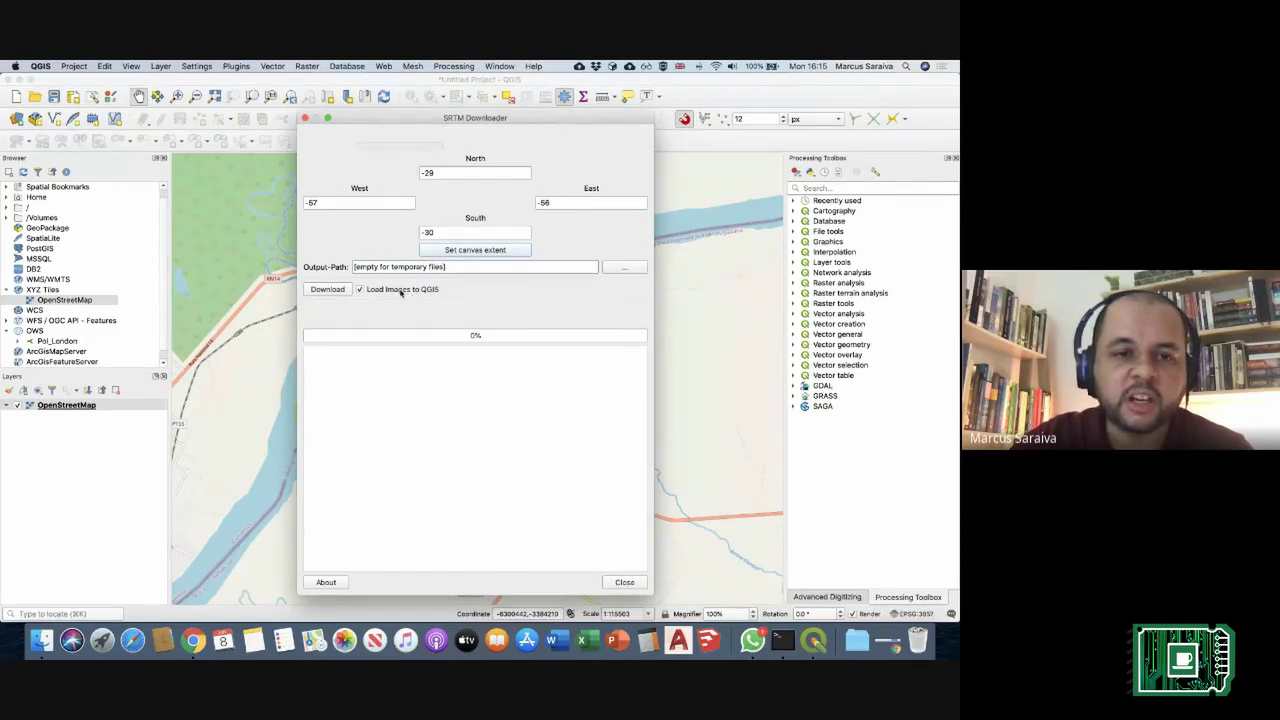
{"action": "left_click", "coordinate": [328, 290]}
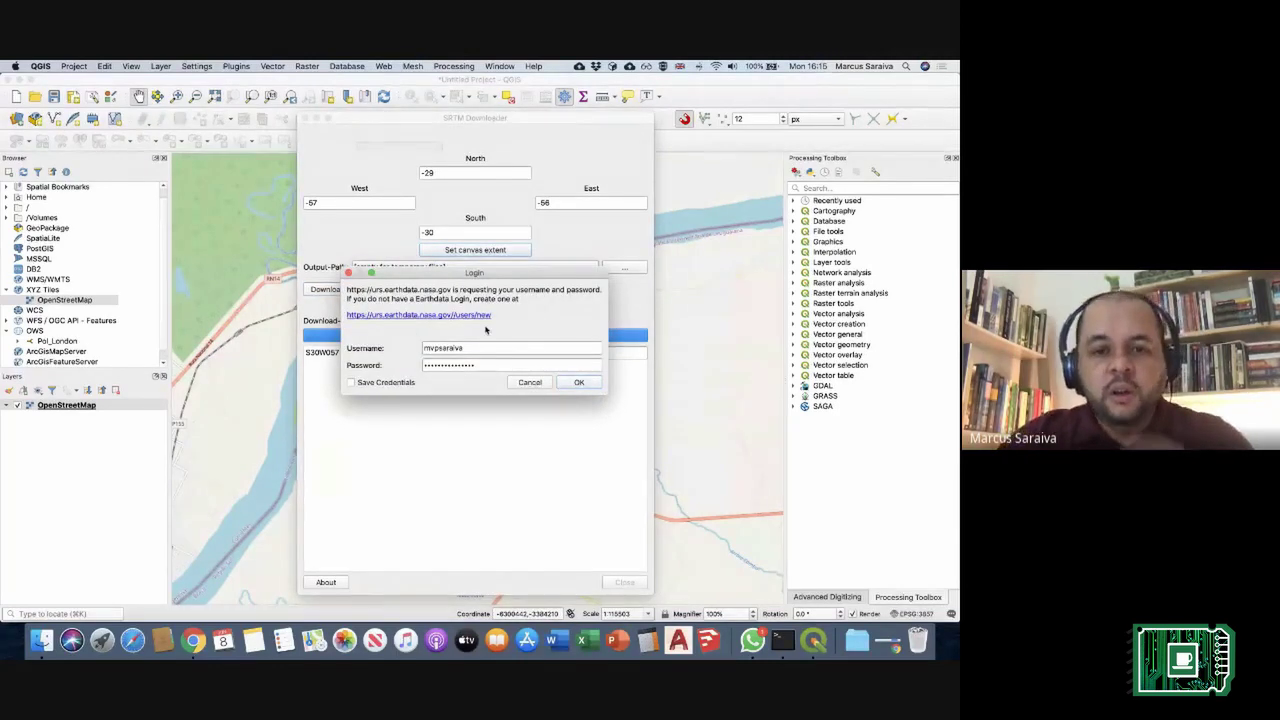
{"action": "left_click_drag", "start_coordinate": [520, 277], "coordinate": [515, 282]}
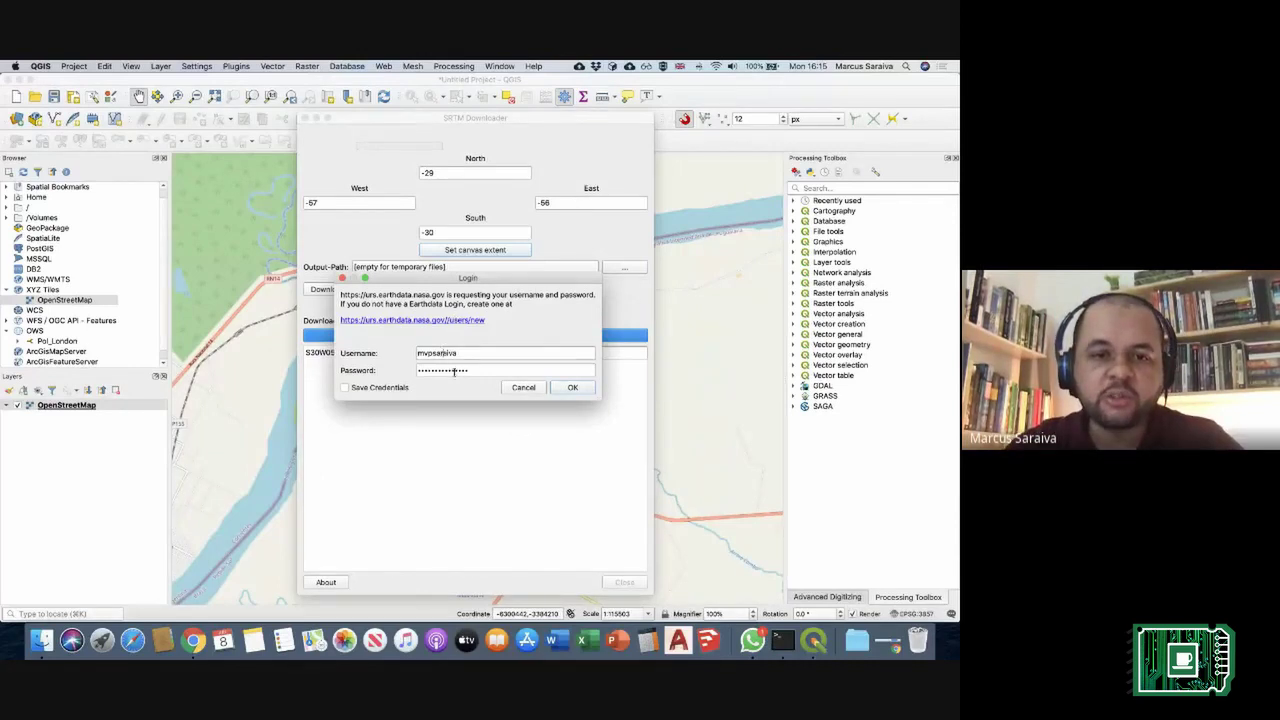
Step: Open the Earthdata account registration page in the browser and review its profile, user, country, affiliation and agreement sections
{"action": "left_click", "coordinate": [440, 320]}
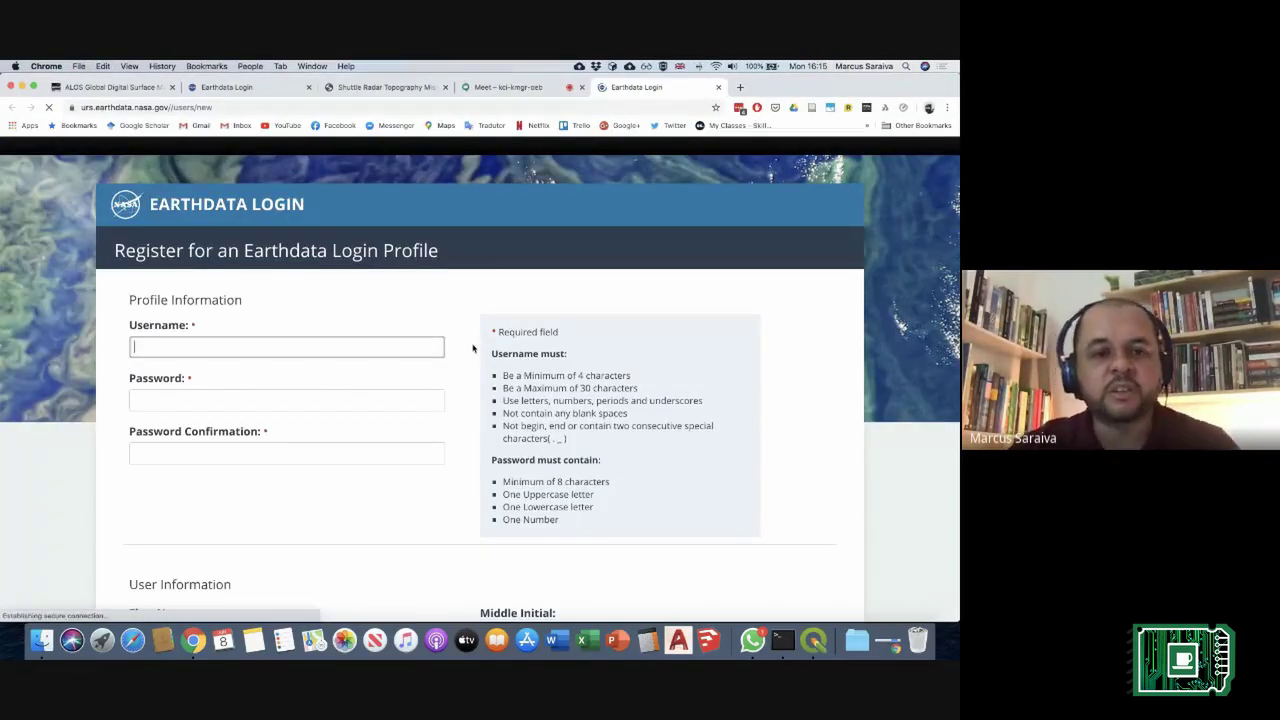
{"action": "scroll", "coordinate": [400, 330], "scroll_direction": "down", "scroll_amount": 1}
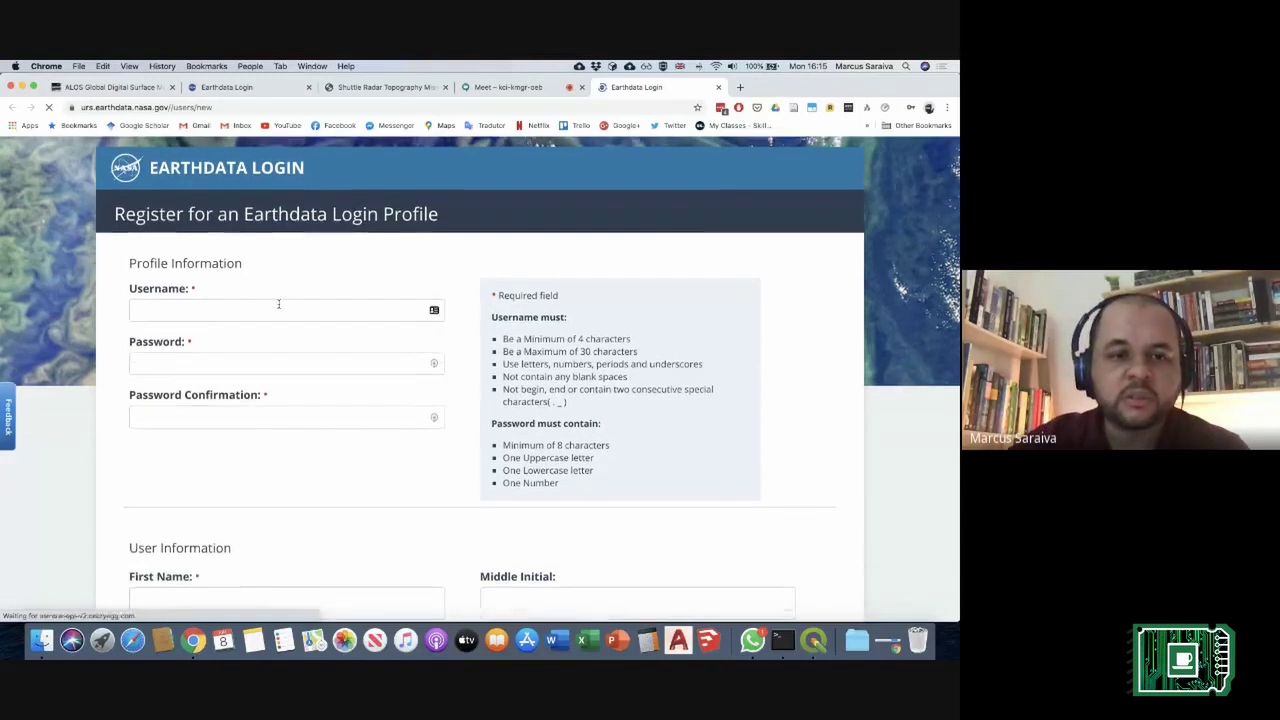
{"action": "left_click", "coordinate": [293, 309]}
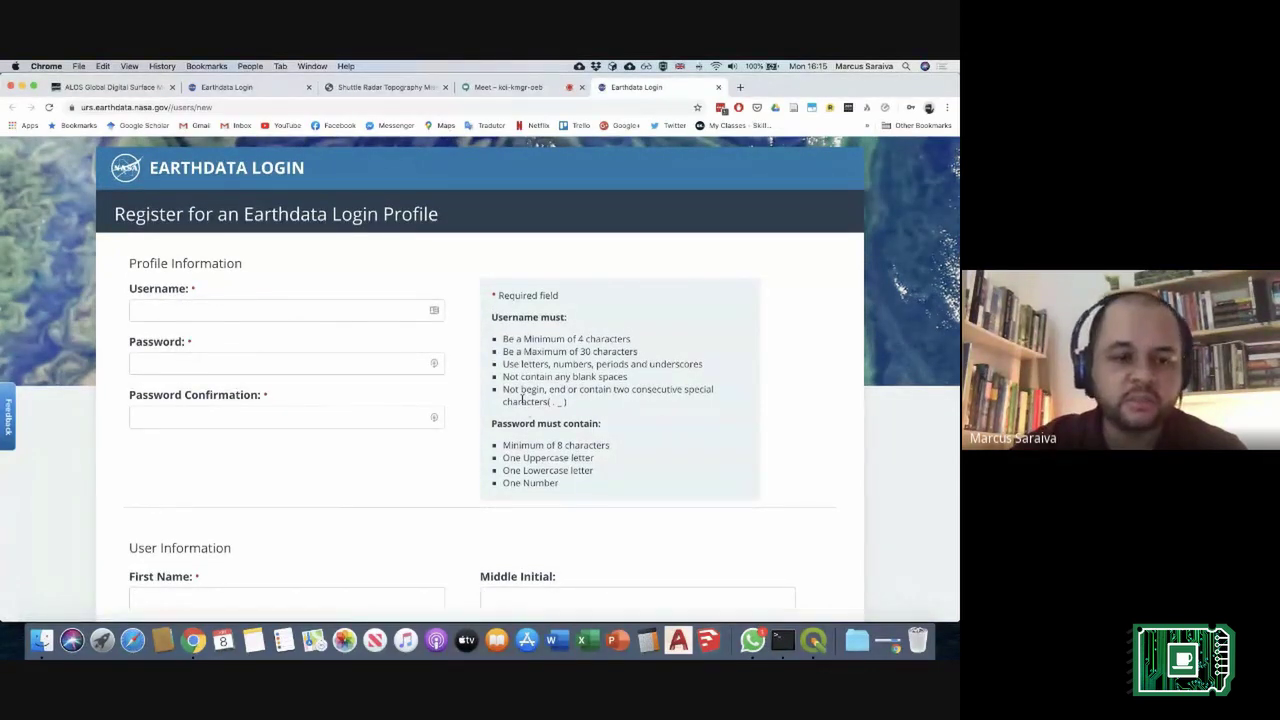
{"action": "scroll", "coordinate": [455, 380], "scroll_direction": "down", "scroll_amount": 5}
{"action": "scroll", "coordinate": [455, 373], "scroll_direction": "down", "scroll_amount": 1}
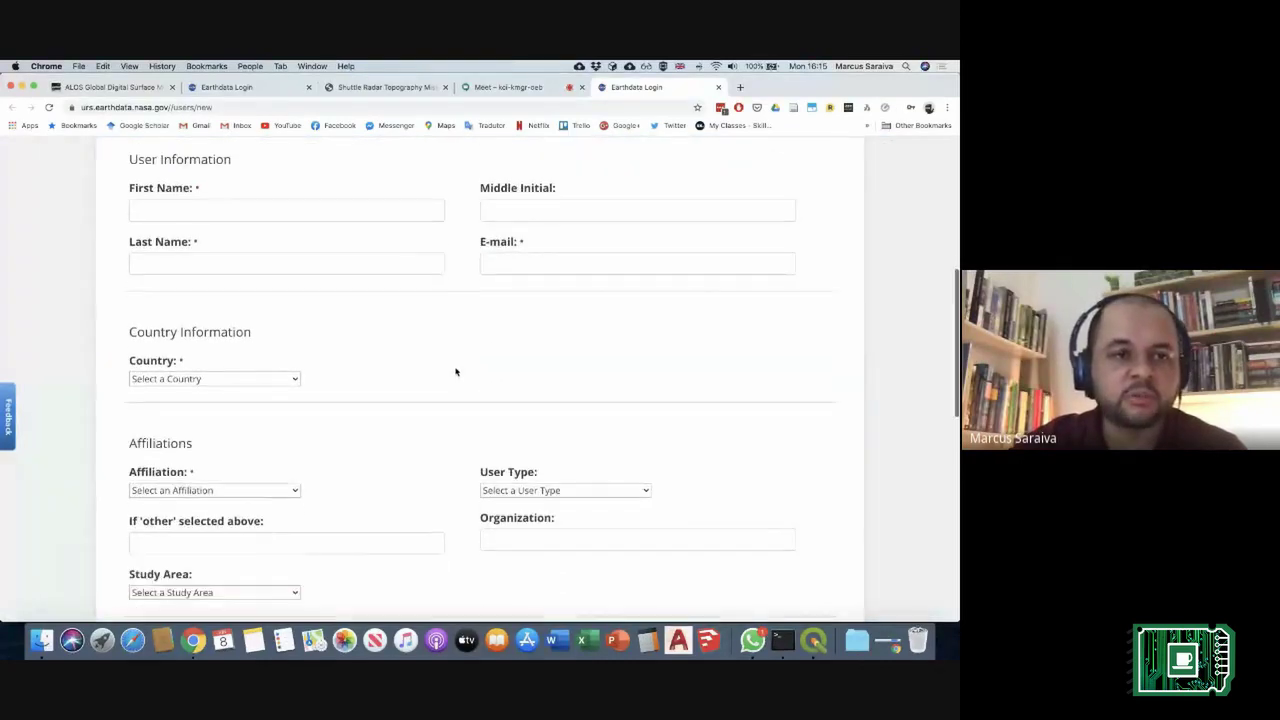
{"action": "scroll", "coordinate": [463, 368], "scroll_direction": "down", "scroll_amount": 2}
{"action": "scroll", "coordinate": [463, 371], "scroll_direction": "down", "scroll_amount": 6}
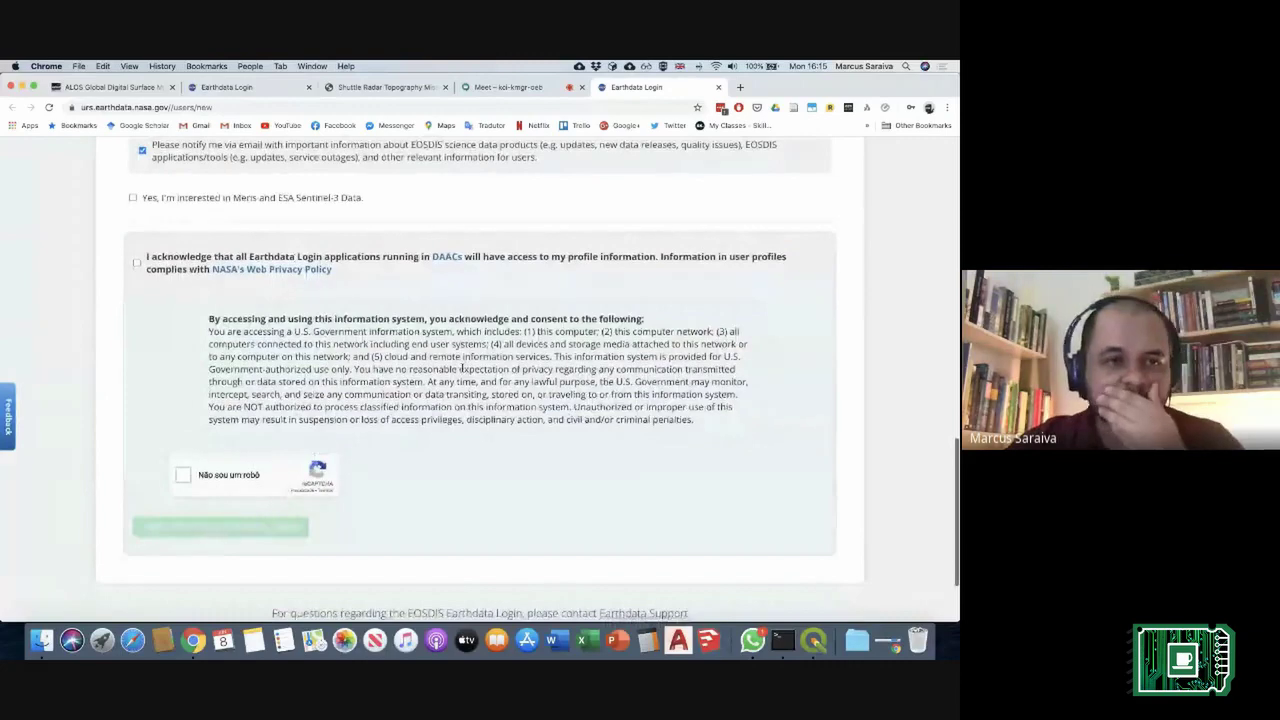
{"action": "scroll", "coordinate": [461, 368], "scroll_direction": "up", "scroll_amount": 1}
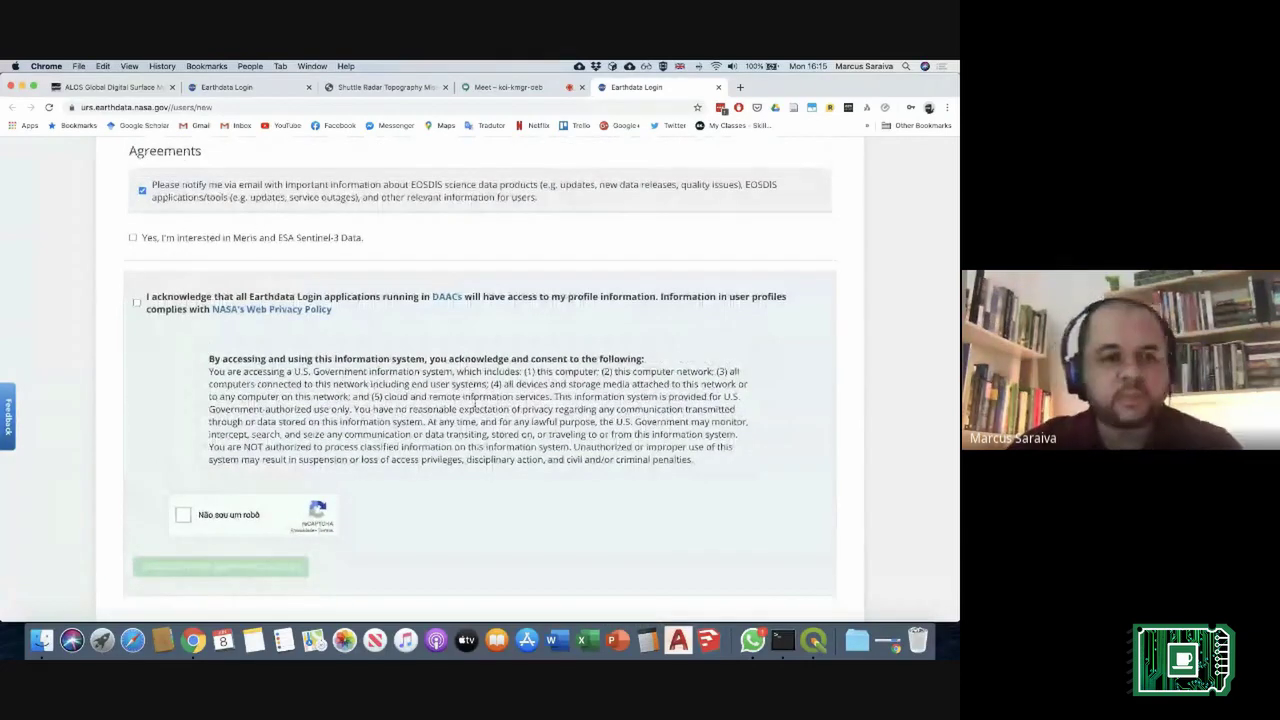
{"action": "scroll", "coordinate": [430, 300], "scroll_direction": "up", "scroll_amount": 1}
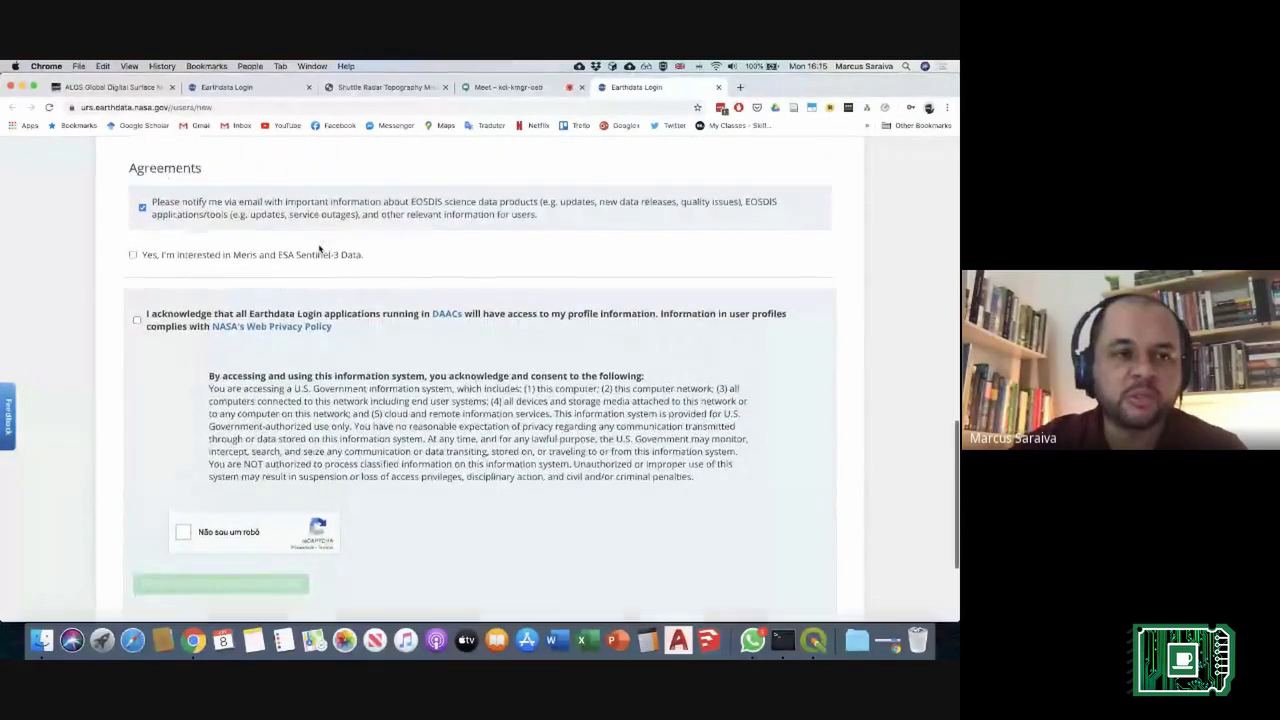
{"action": "scroll", "coordinate": [430, 313], "scroll_direction": "down", "scroll_amount": 1}
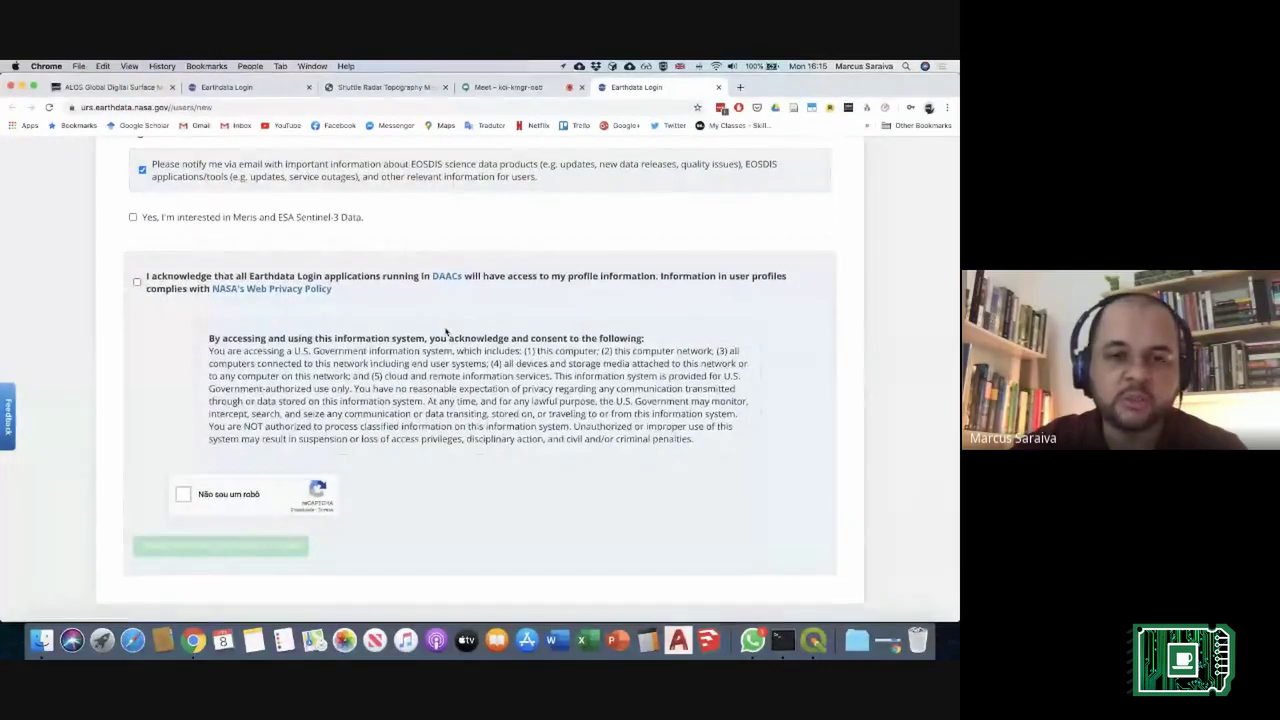
{"action": "scroll", "coordinate": [455, 330], "scroll_direction": "down", "scroll_amount": 1}
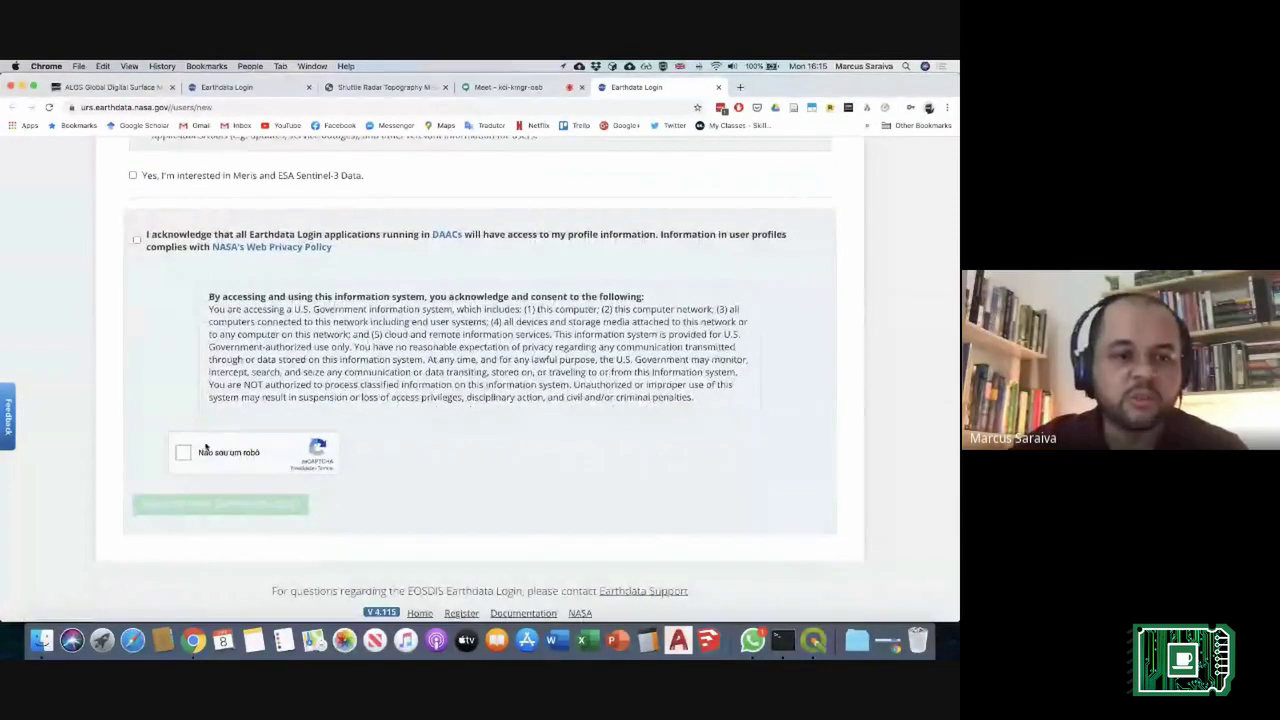
{"action": "scroll", "coordinate": [529, 457], "scroll_direction": "up", "scroll_amount": 3}
{"action": "scroll", "coordinate": [529, 457], "scroll_direction": "up", "scroll_amount": 15}
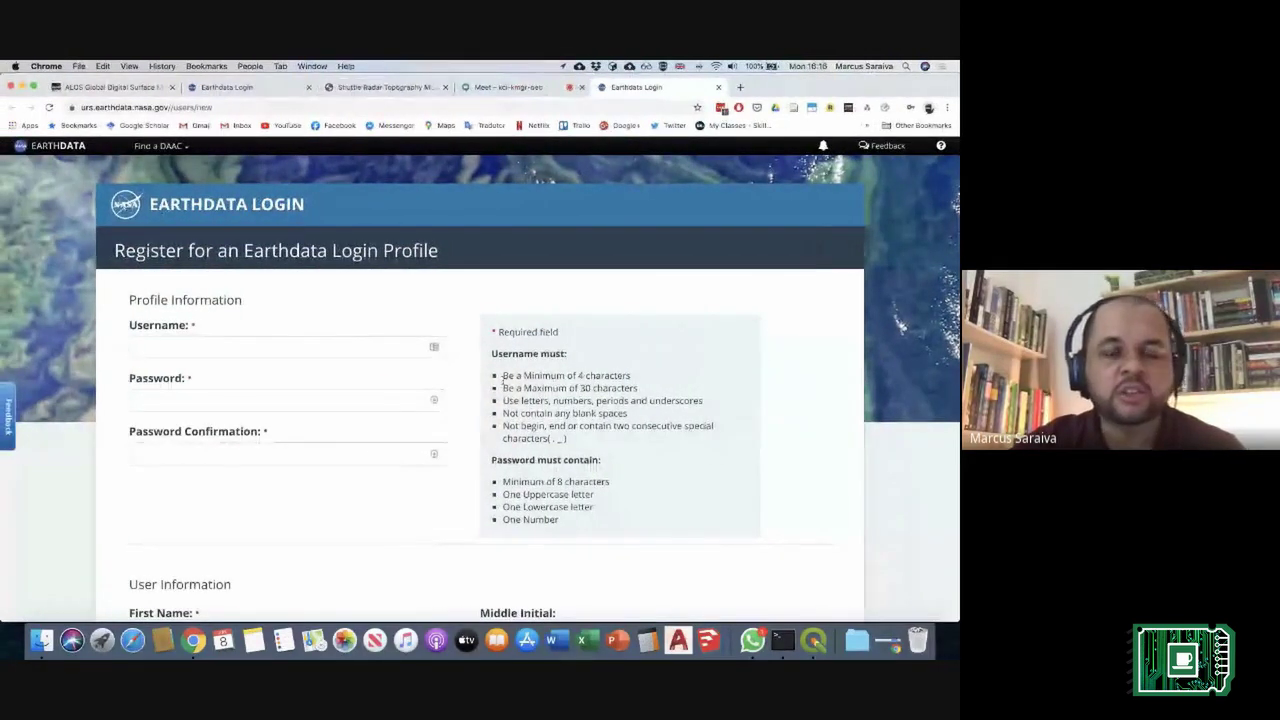
{"action": "scroll", "coordinate": [480, 408], "scroll_direction": "down", "scroll_amount": 3}
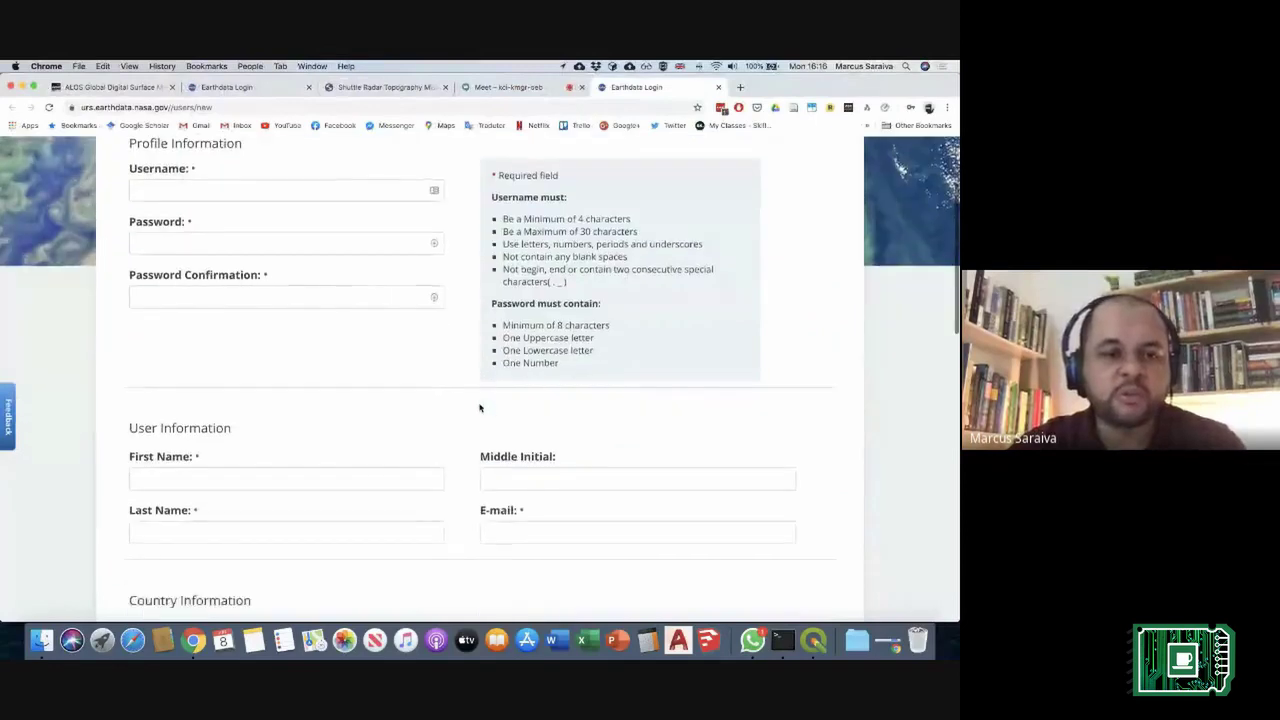
{"action": "scroll", "coordinate": [480, 408], "scroll_direction": "down", "scroll_amount": 5}
Step: Return to QGIS, submit the filled-in Earthdata login to download the SRTM tile, and close the downloader window
{"action": "key", "text": "ctrl+Right"}
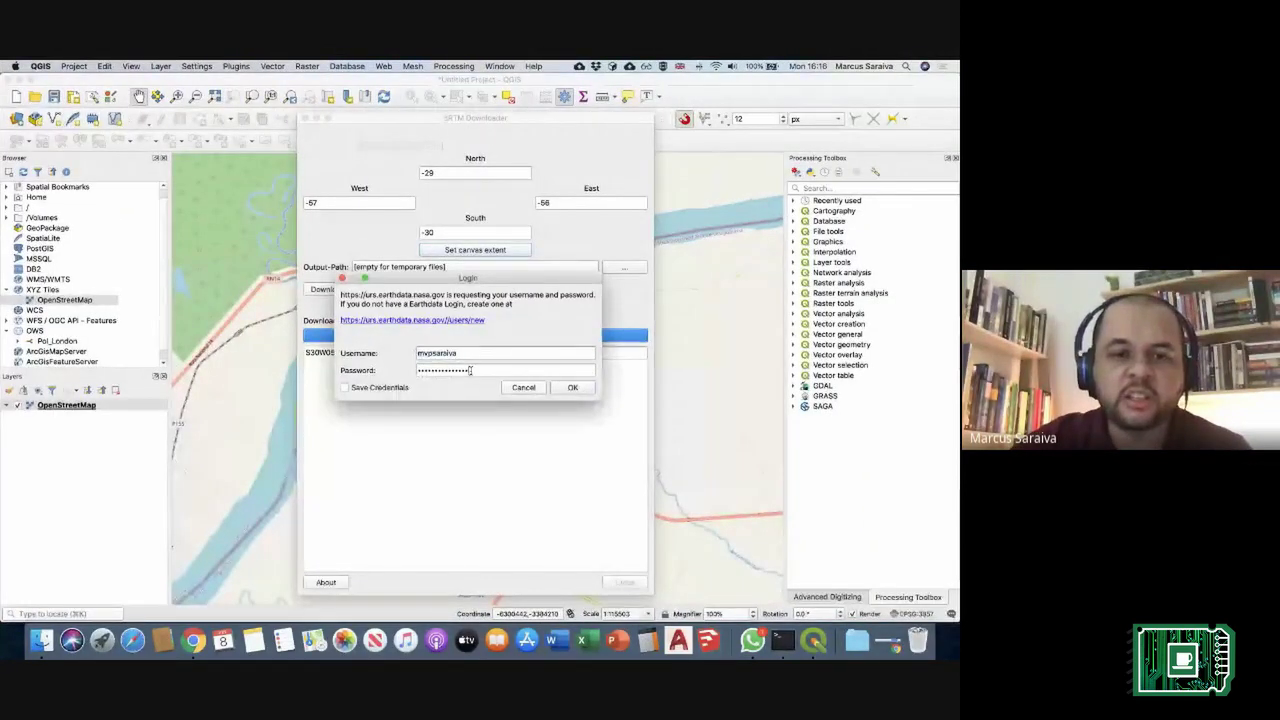
{"action": "left_click", "coordinate": [589, 389]}
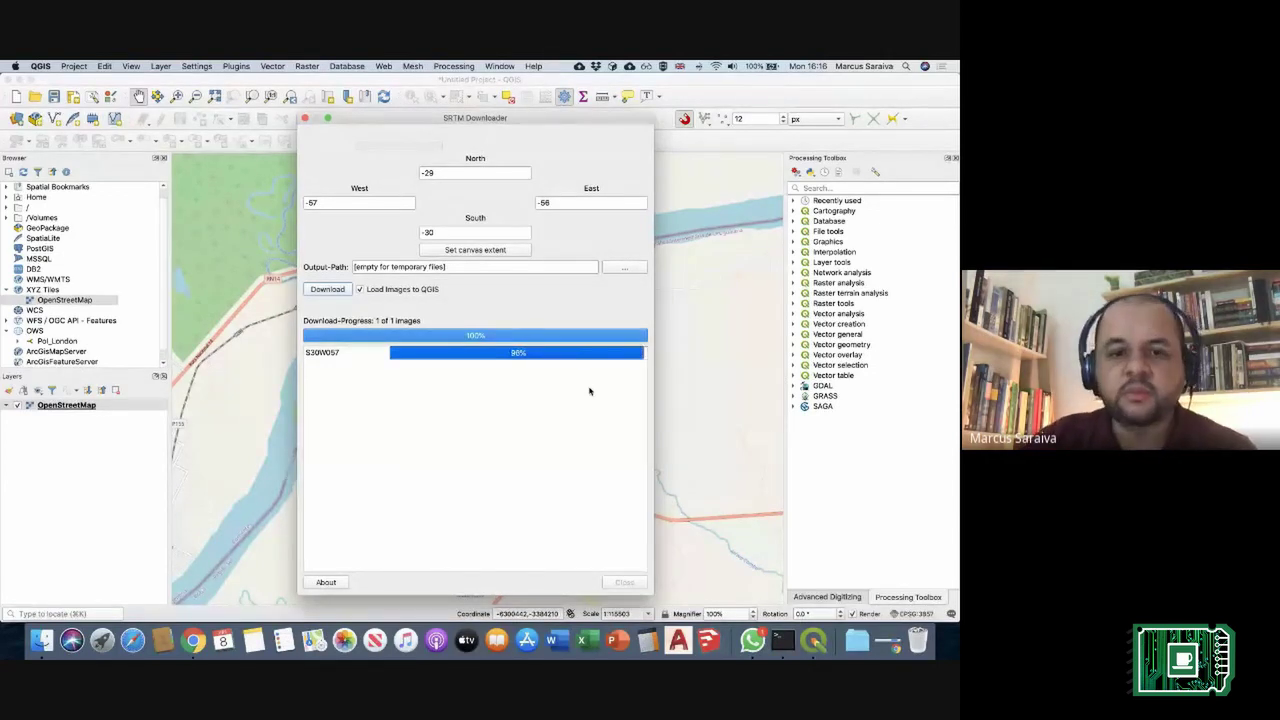
{"action": "left_click", "coordinate": [514, 356]}
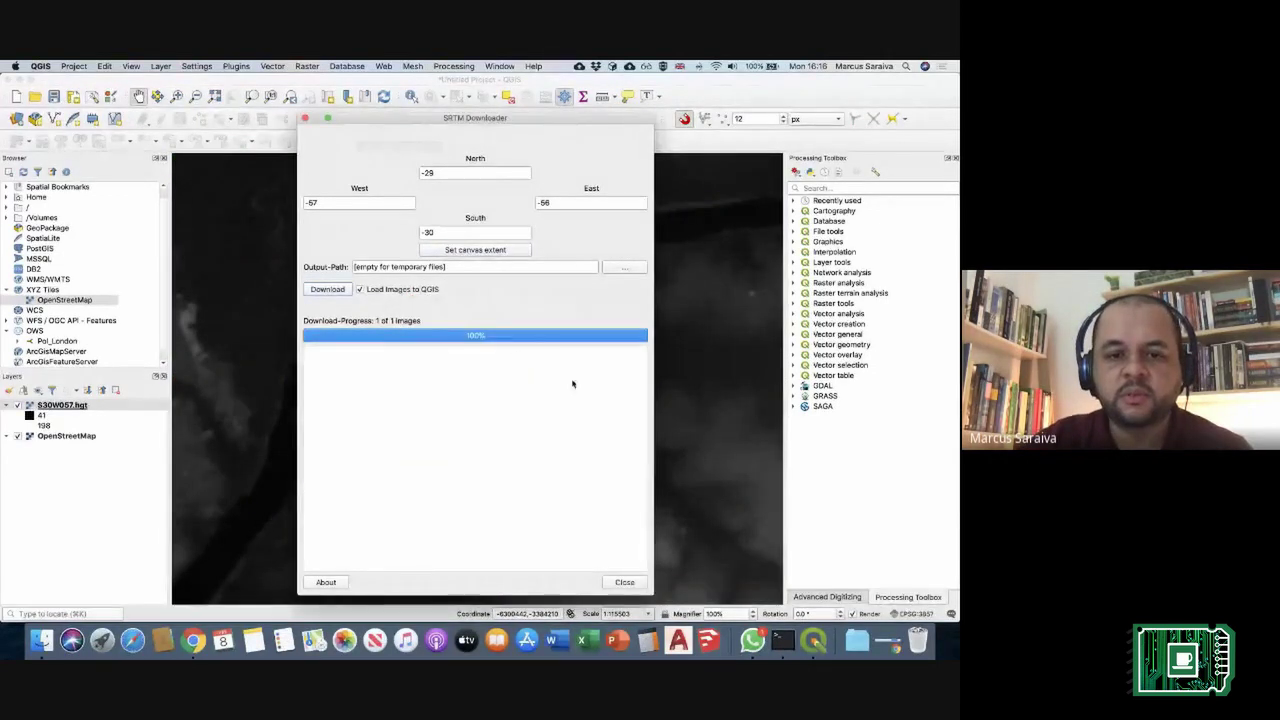
{"action": "left_click", "coordinate": [630, 584]}
Step: Examine the downloaded S30W057.hgt elevation raster's coverage and its river and relief detail around Itaqui against the base map
{"action": "scroll", "coordinate": [466, 371], "scroll_direction": "down", "scroll_amount": 3}
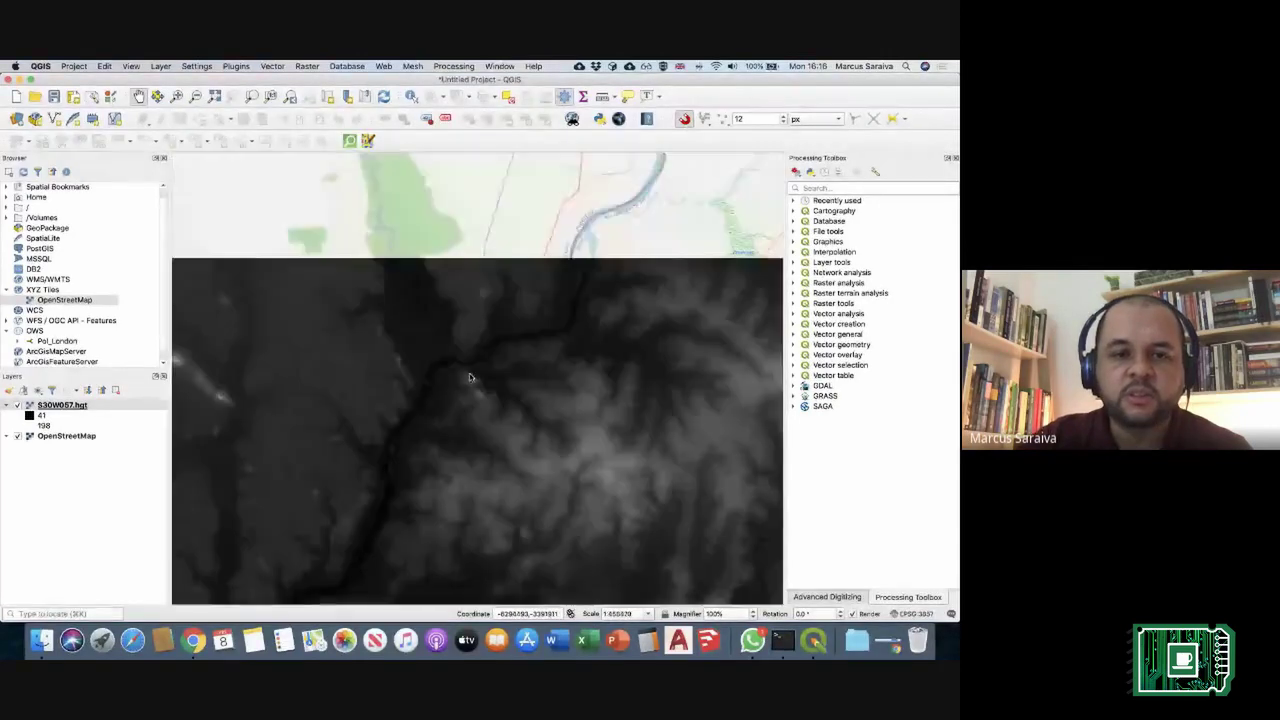
{"action": "scroll", "coordinate": [499, 430], "scroll_direction": "down", "scroll_amount": 2}
{"action": "left_click_drag", "start_coordinate": [499, 430], "coordinate": [494, 362]}
{"action": "scroll", "coordinate": [494, 361], "scroll_direction": "up", "scroll_amount": 3}
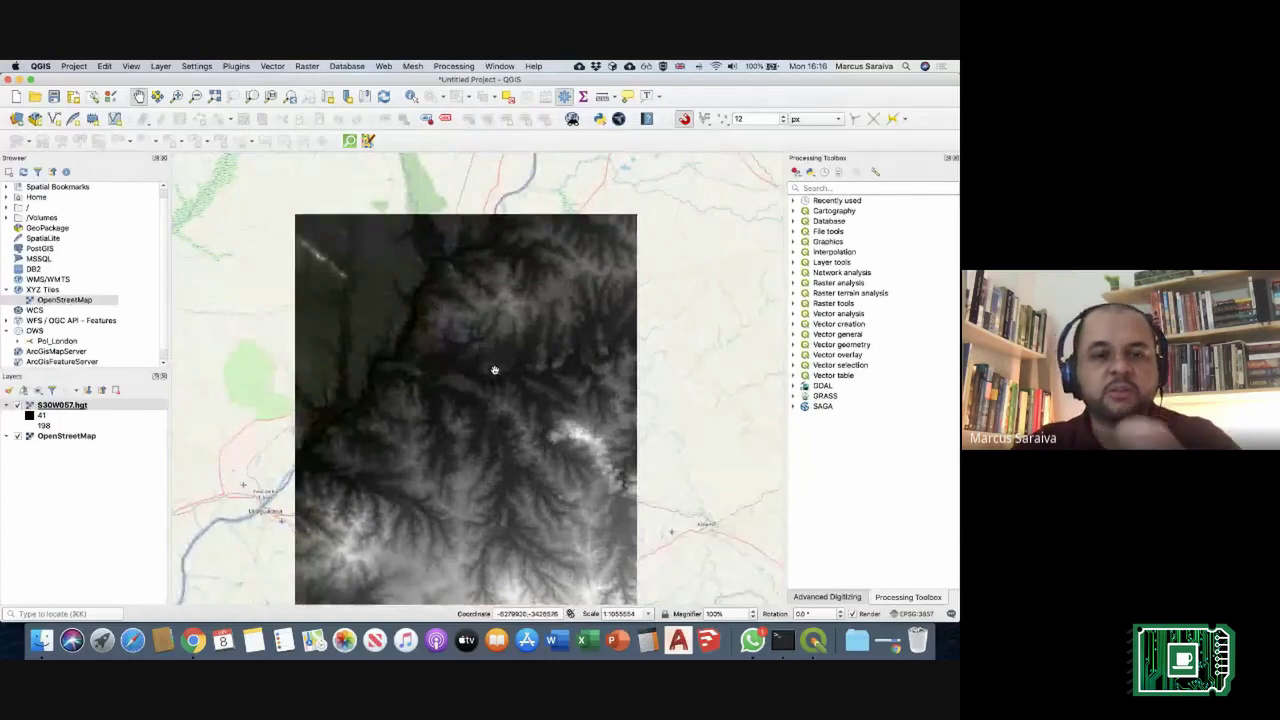
{"action": "scroll", "coordinate": [434, 257], "scroll_direction": "up", "scroll_amount": 2}
{"action": "left_click_drag", "start_coordinate": [479, 376], "coordinate": [477, 294]}
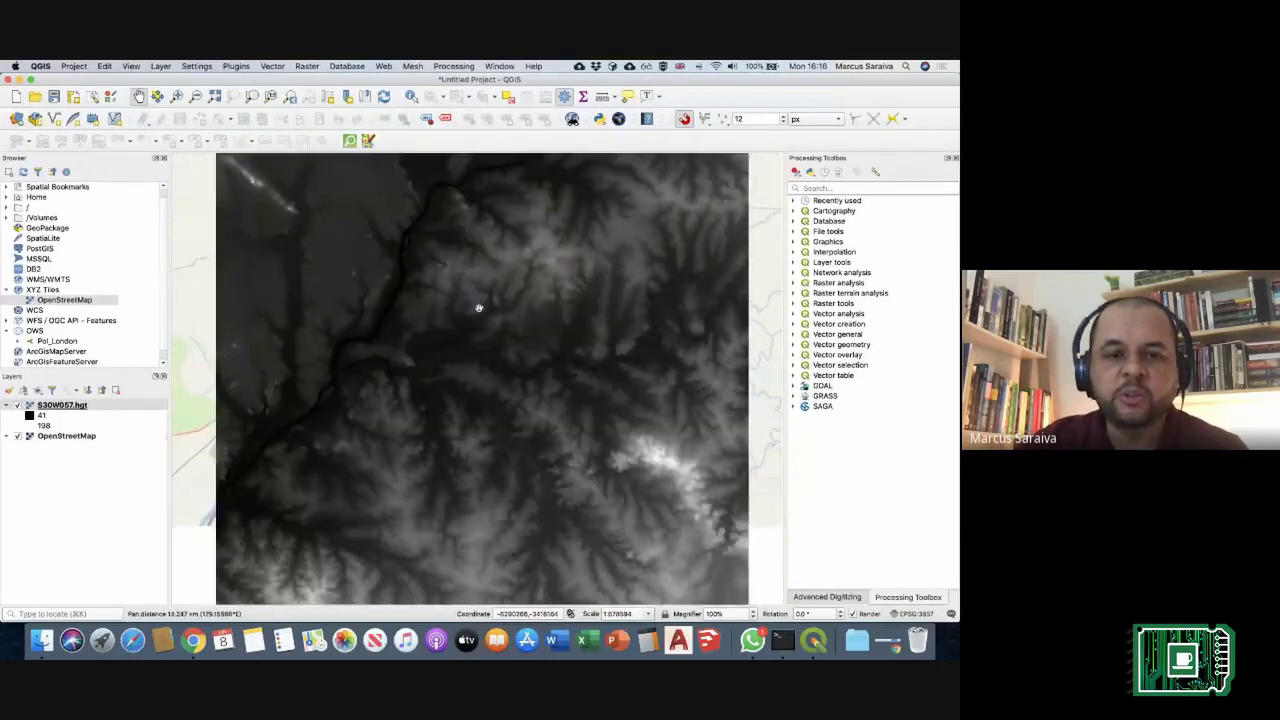
{"action": "scroll", "coordinate": [497, 354], "scroll_direction": "down", "scroll_amount": 3}
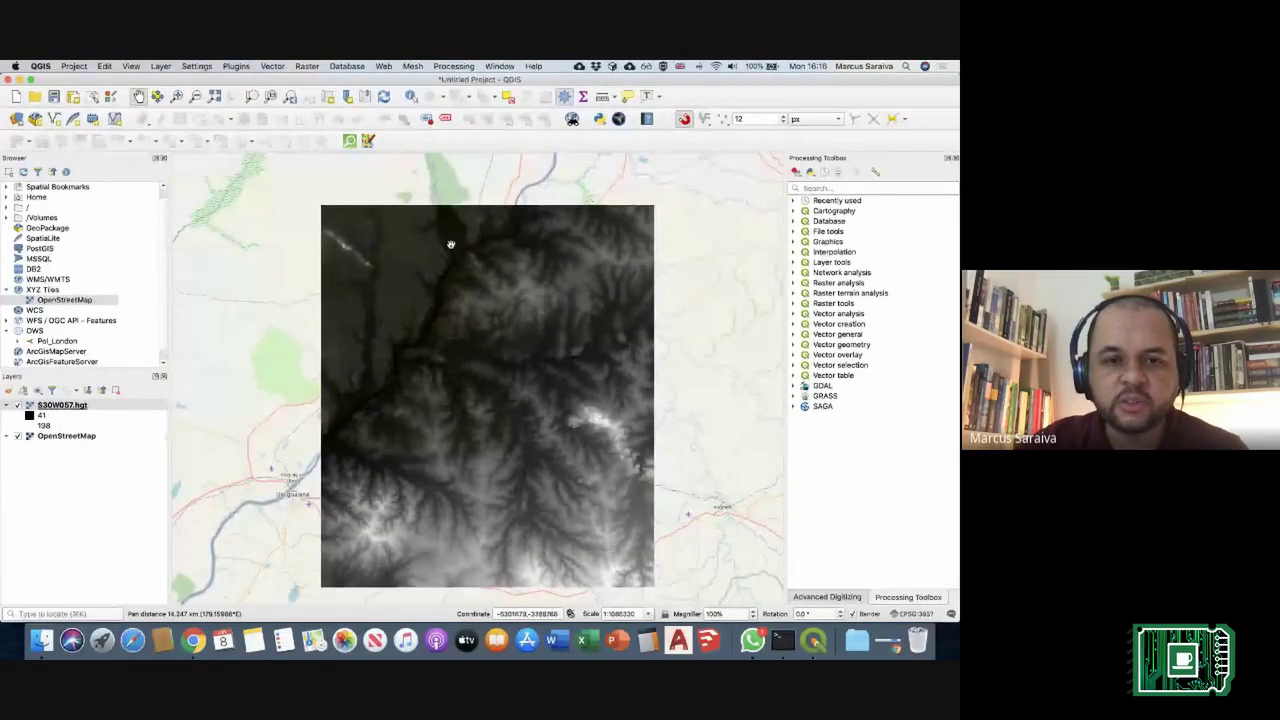
{"action": "scroll", "coordinate": [449, 243], "scroll_direction": "up", "scroll_amount": 5}
{"action": "left_click_drag", "start_coordinate": [499, 277], "coordinate": [444, 332]}
{"action": "scroll", "coordinate": [444, 332], "scroll_direction": "up", "scroll_amount": 1}
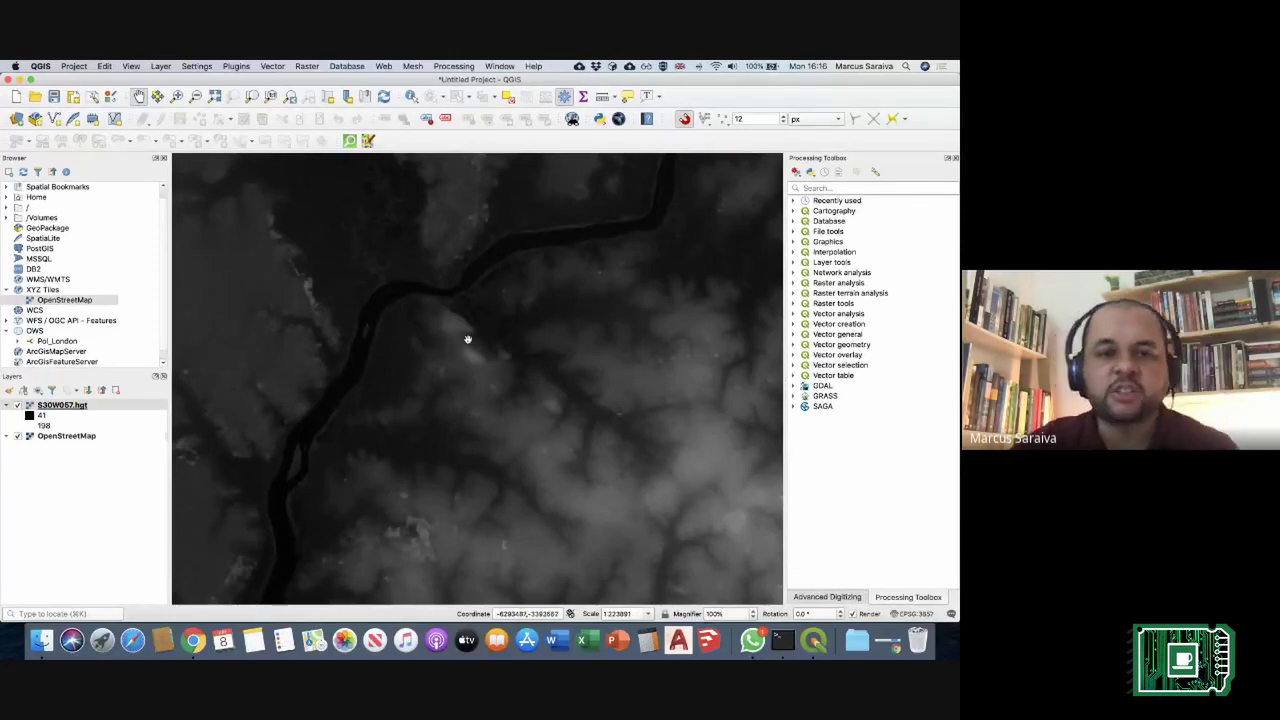
{"action": "left_click_drag", "start_coordinate": [467, 339], "coordinate": [452, 303]}
{"action": "scroll", "coordinate": [476, 308], "scroll_direction": "down", "scroll_amount": 2}
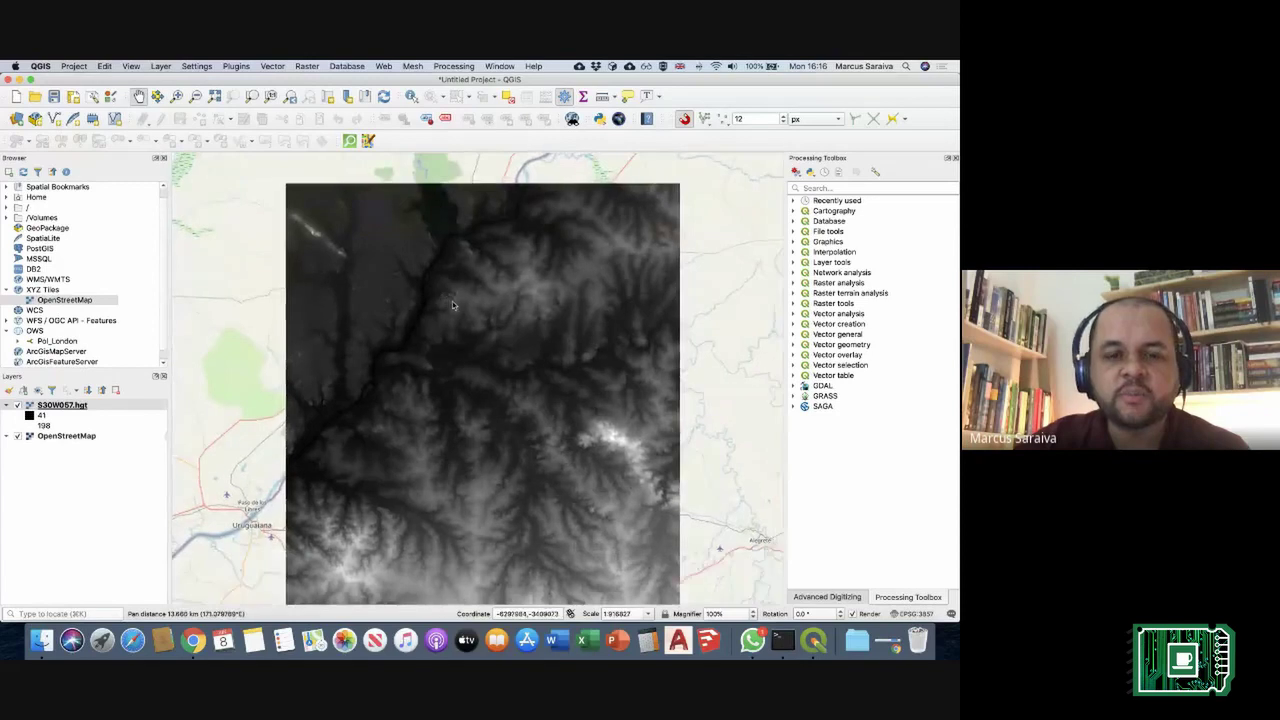
{"action": "scroll", "coordinate": [452, 305], "scroll_direction": "down", "scroll_amount": 2}
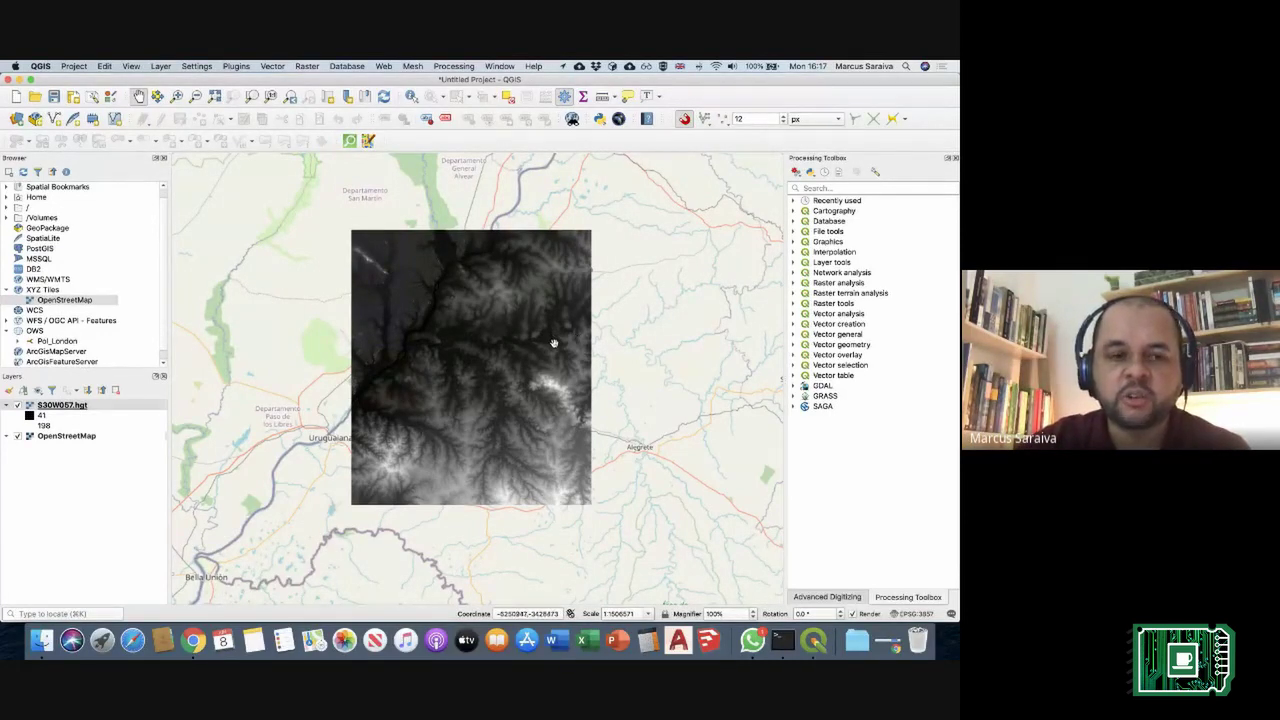
{"action": "left_click_drag", "start_coordinate": [526, 331], "coordinate": [530, 348]}
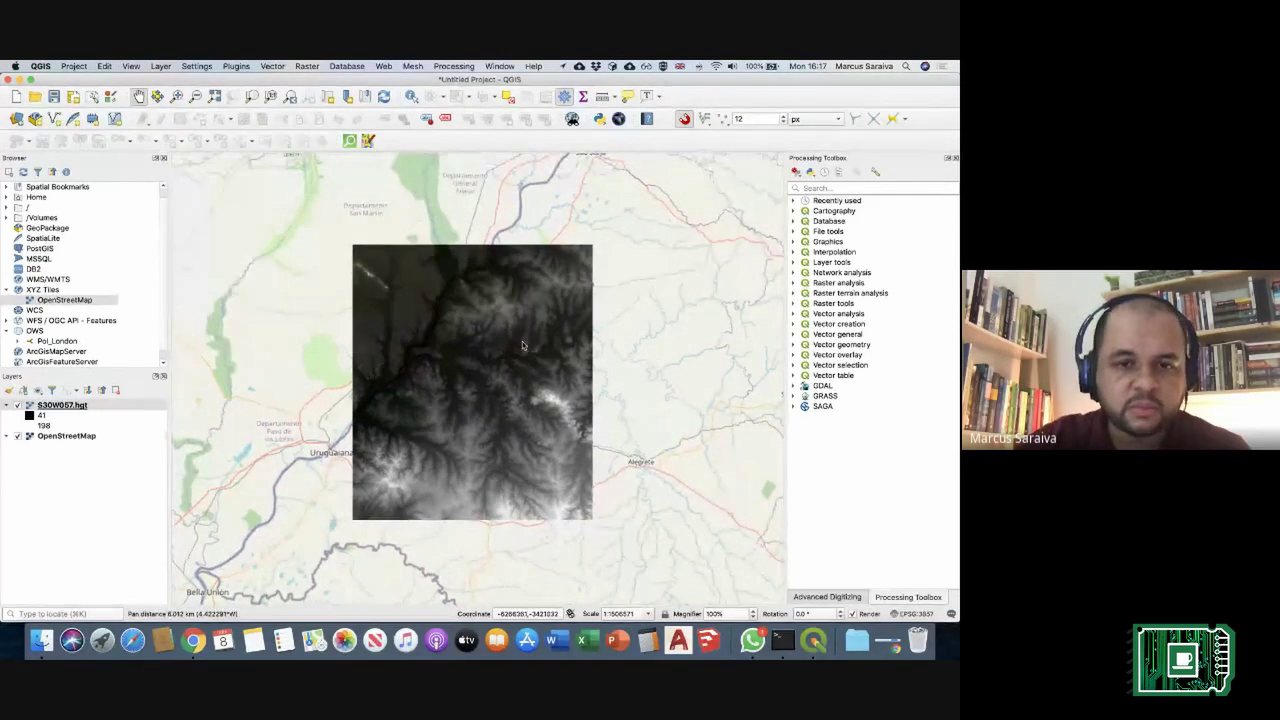
{"action": "scroll", "coordinate": [522, 341], "scroll_direction": "up", "scroll_amount": 2}
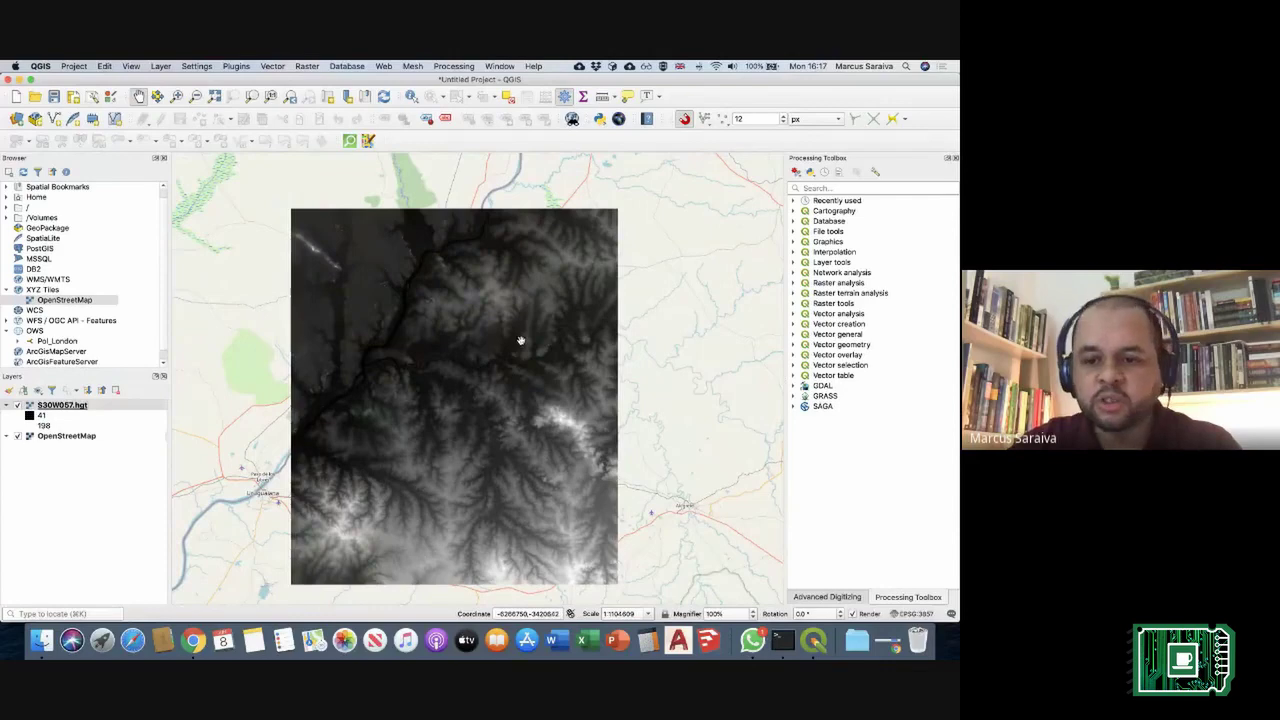
Step: Check the coordinate reference systems of the project and of the S30W057.hgt layer without changing them
{"action": "left_click", "coordinate": [917, 614]}
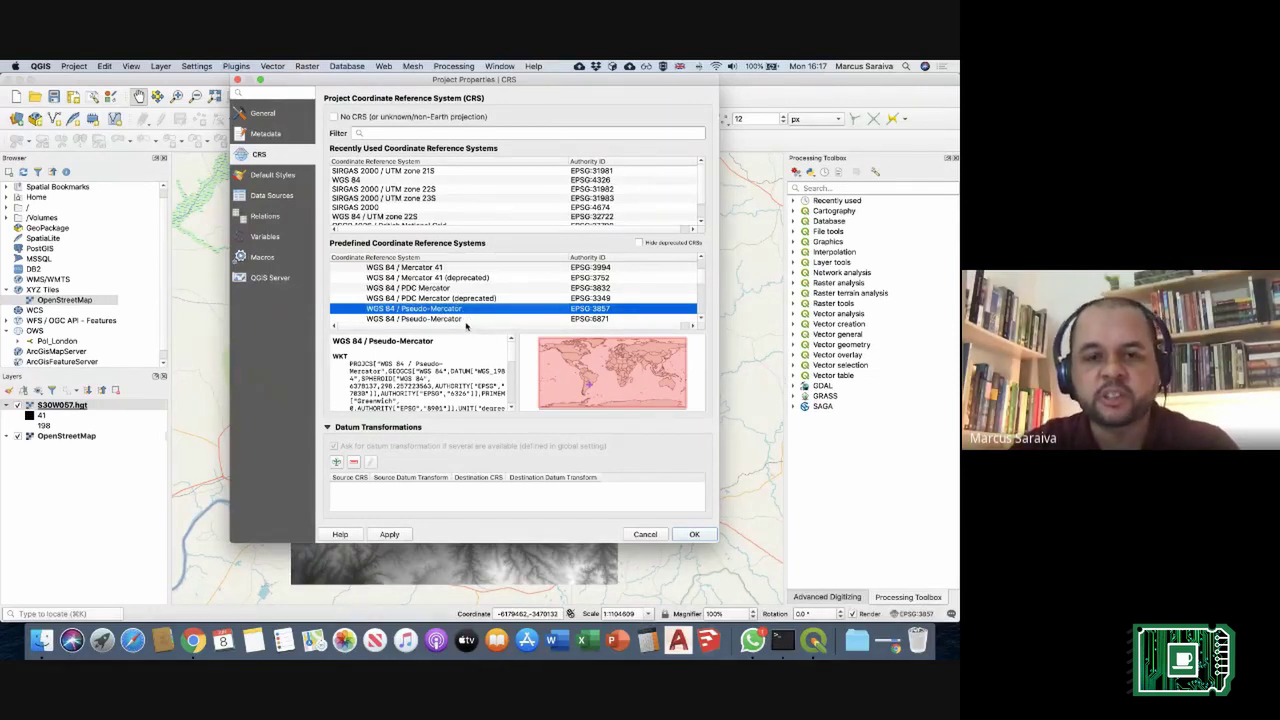
{"action": "left_click", "coordinate": [652, 535]}
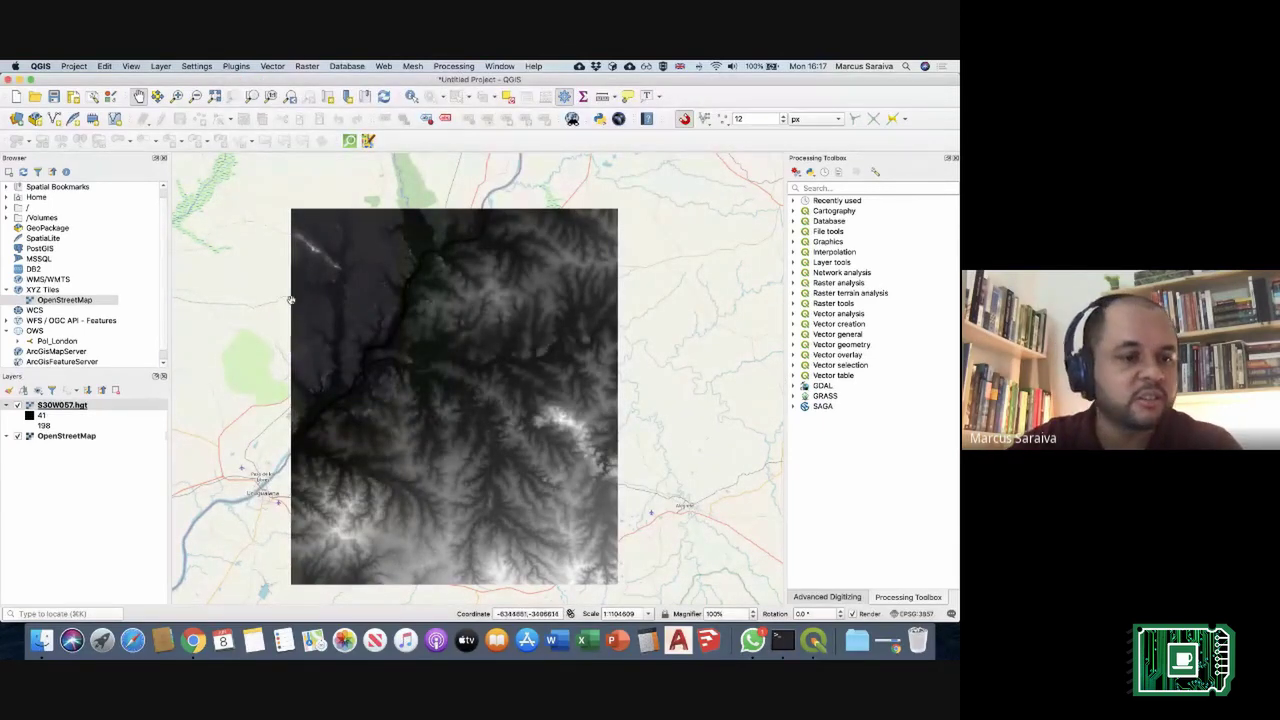
{"action": "left_click", "coordinate": [100, 407]}
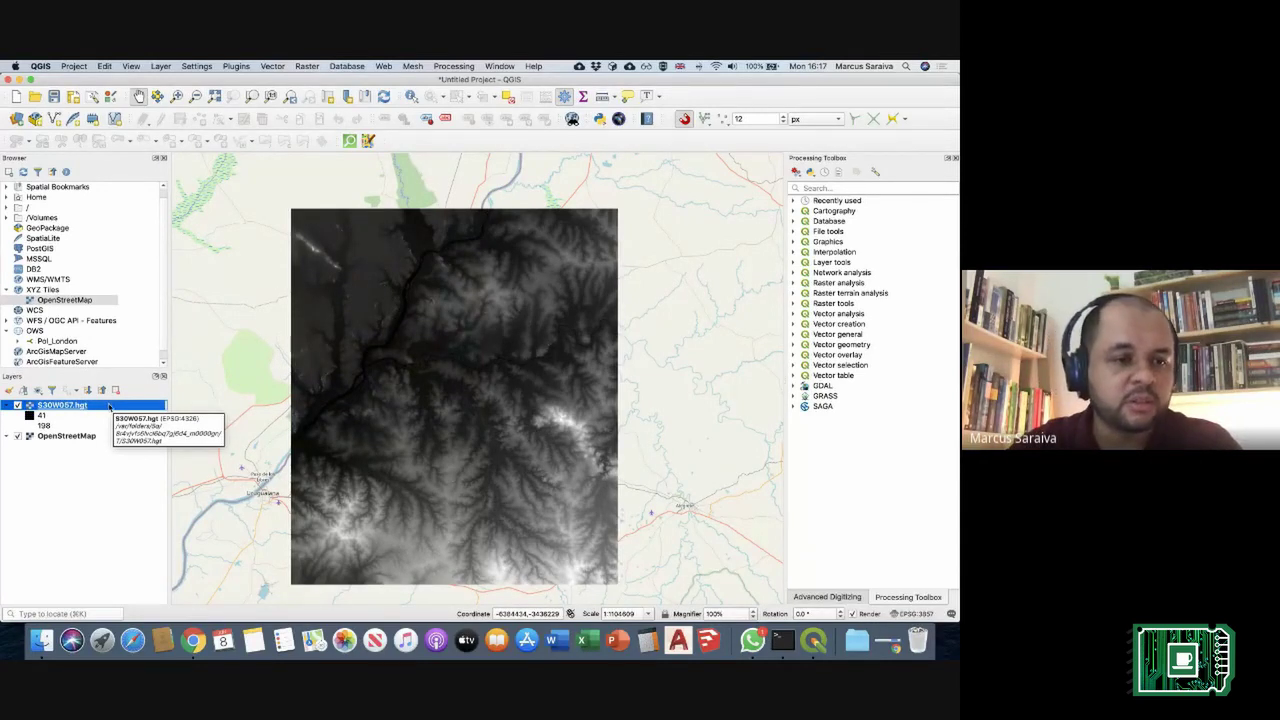
Step: Start saving the S30W057.hgt layer as a raw-data GeoTIFF and create a webinario folder in Downloads for the output
{"action": "right_click", "coordinate": [108, 406]}
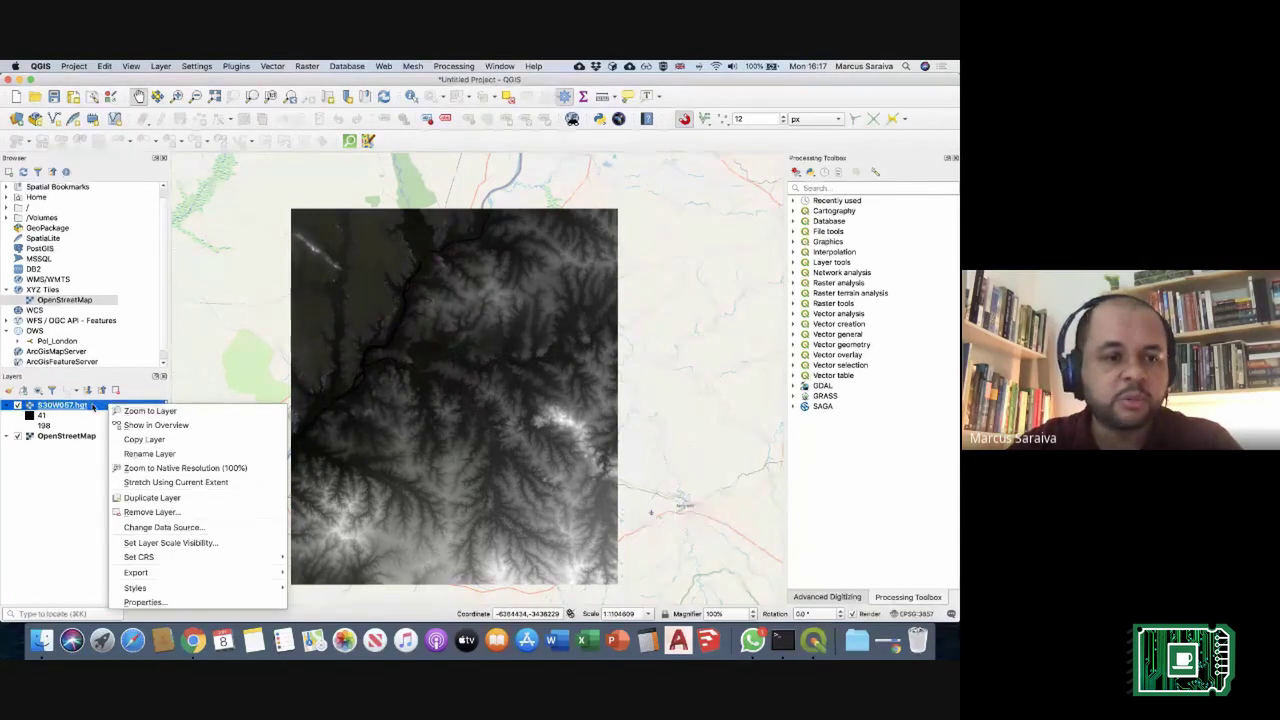
{"action": "left_click", "coordinate": [93, 406]}
{"action": "right_click", "coordinate": [96, 405]}
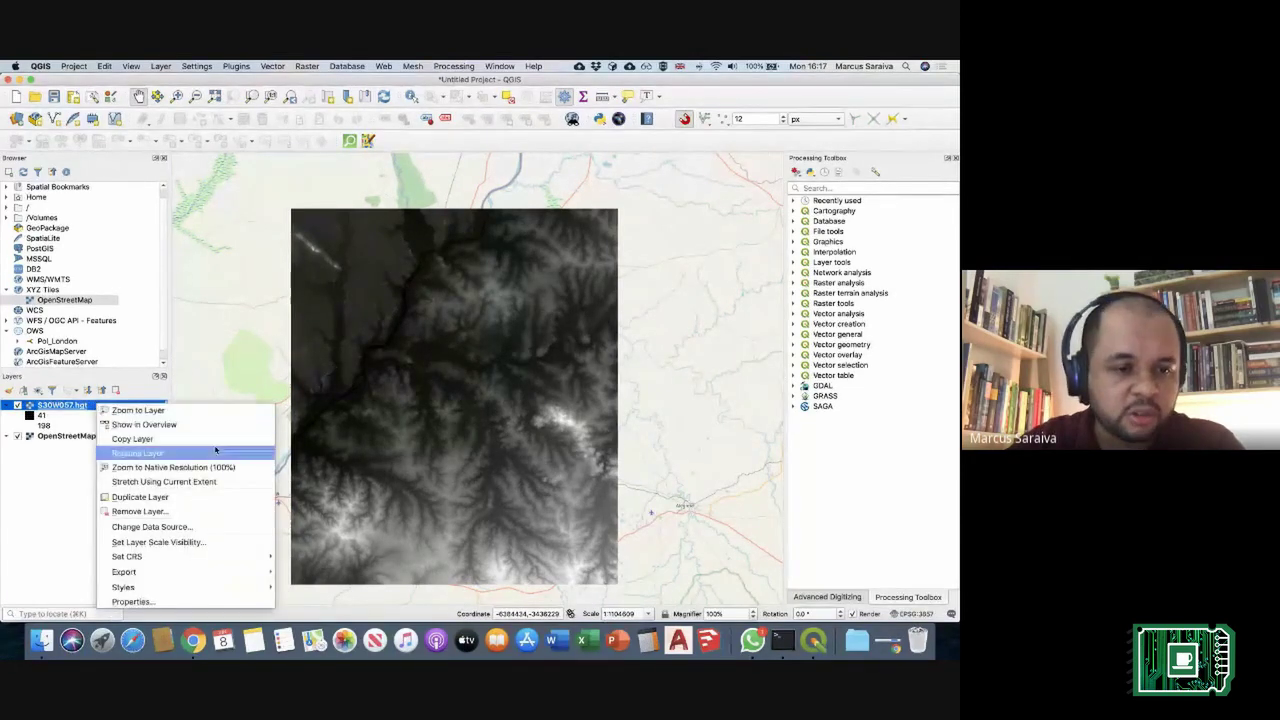
{"action": "right_click", "coordinate": [80, 406]}
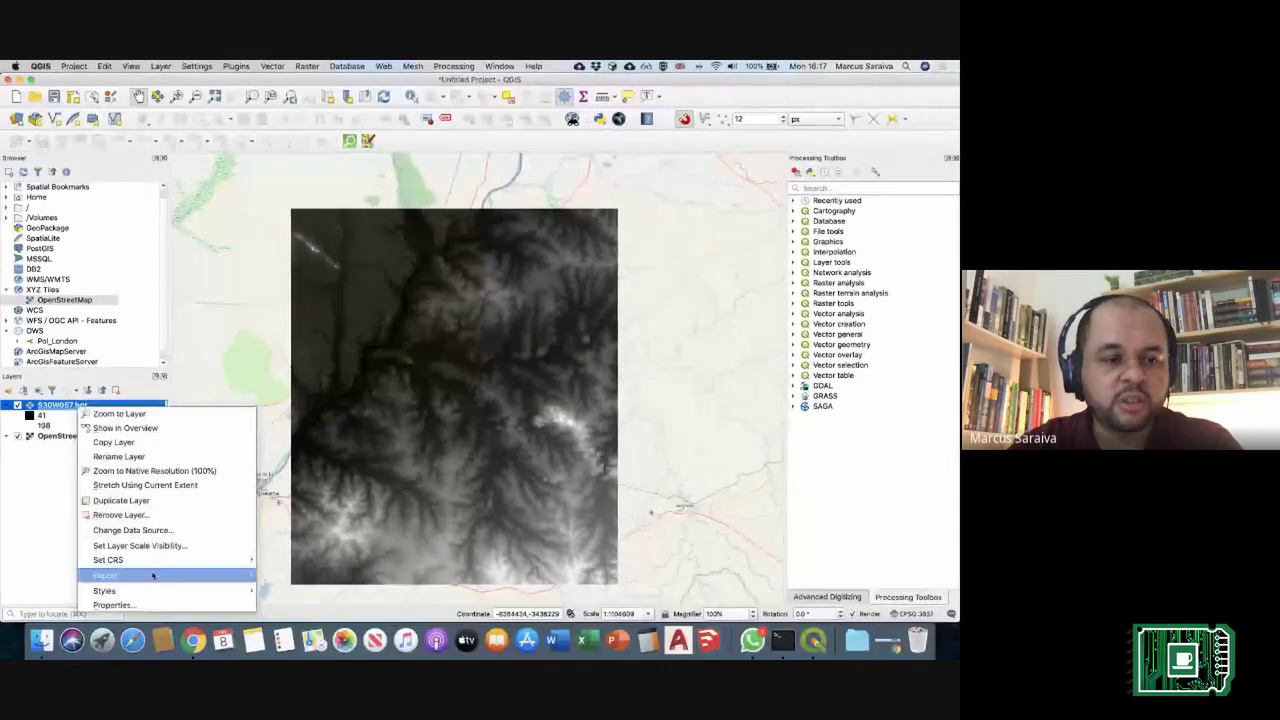
{"action": "mouse_move", "coordinate": [157, 576]}
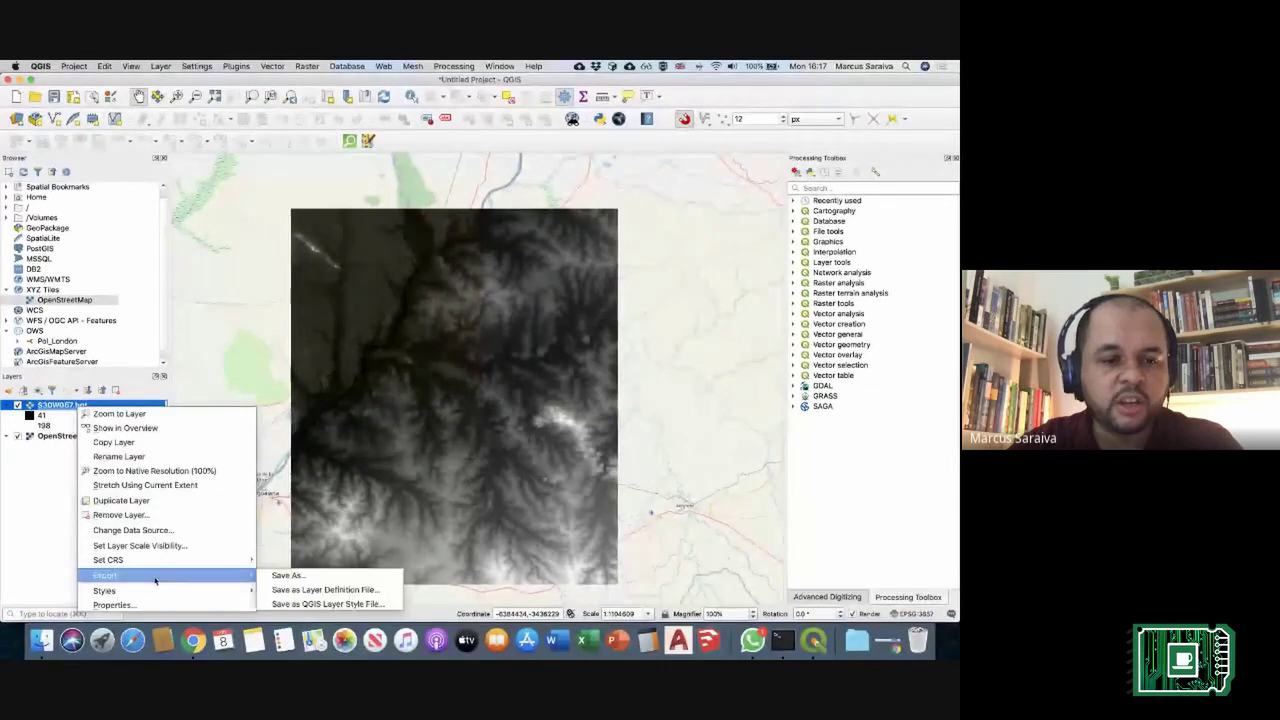
{"action": "left_click", "coordinate": [319, 577]}
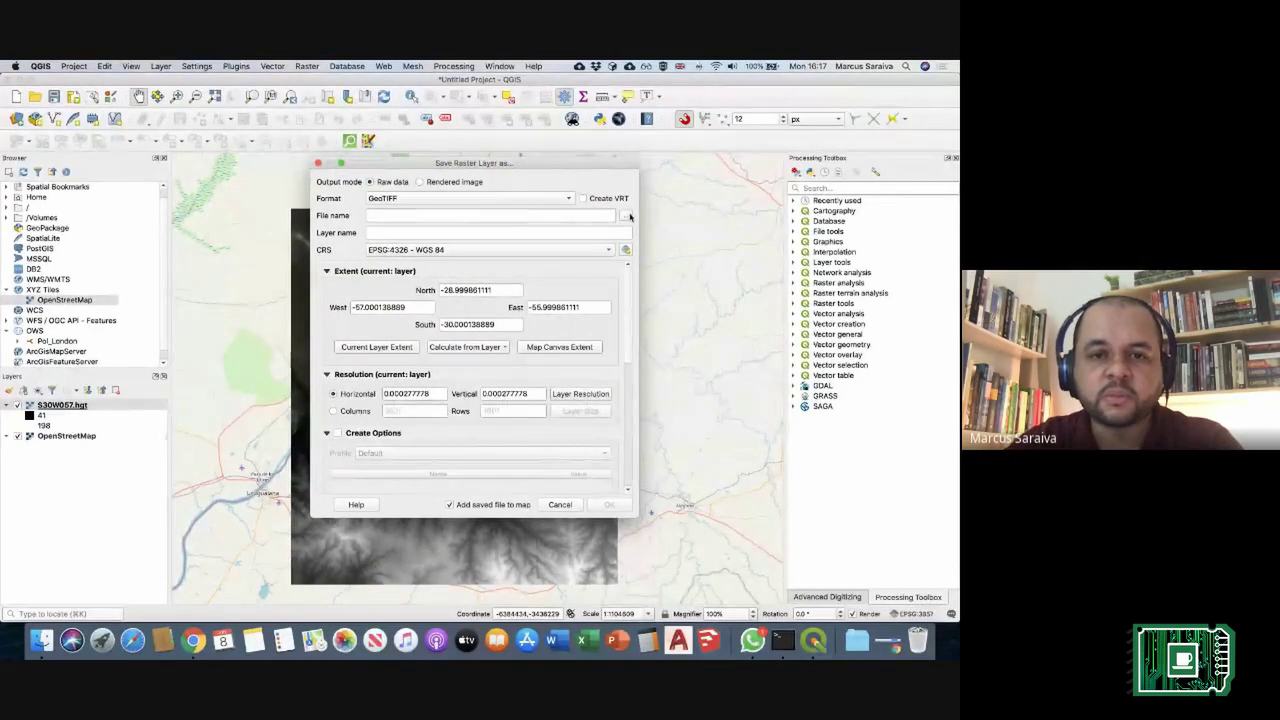
{"action": "left_click", "coordinate": [627, 216]}
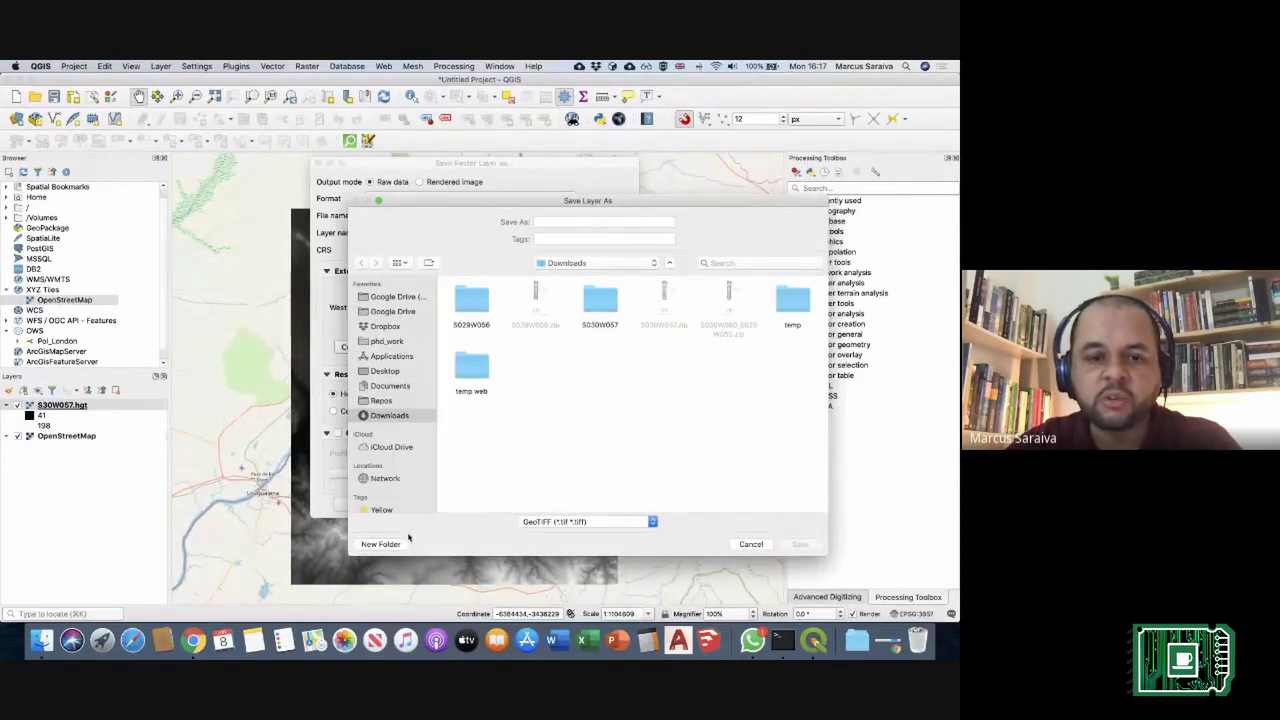
{"action": "left_click", "coordinate": [400, 546]}
{"action": "type", "text": "webinario"}
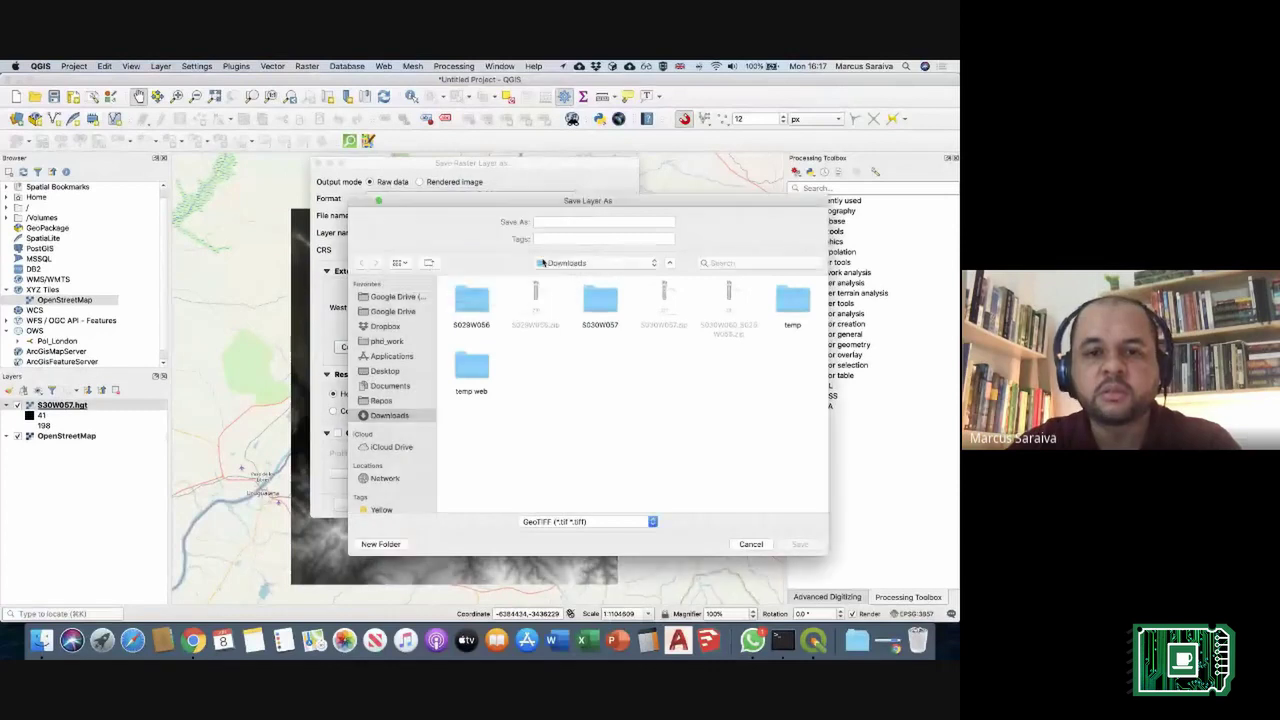
{"action": "key", "text": "Return"}
Step: Name the output file dem_srtm and save it to the webinario folder as the export destination
{"action": "left_click", "coordinate": [571, 223]}
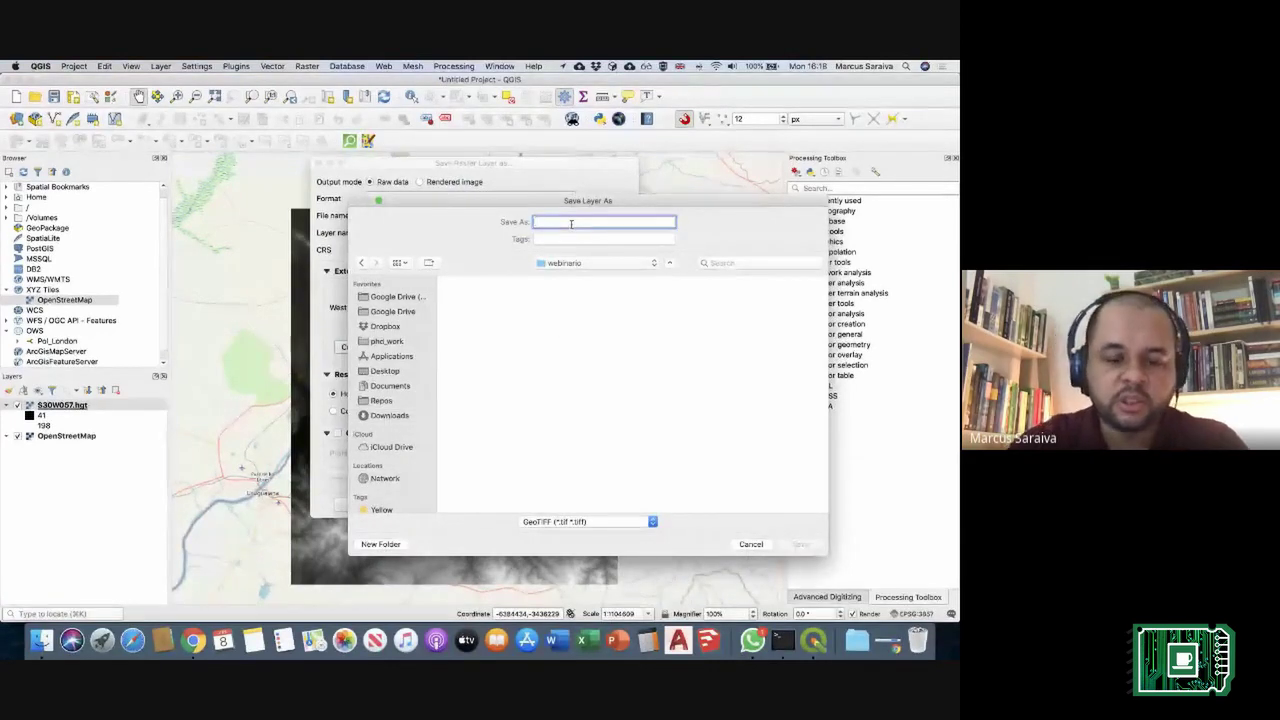
{"action": "type", "text": "tem"}
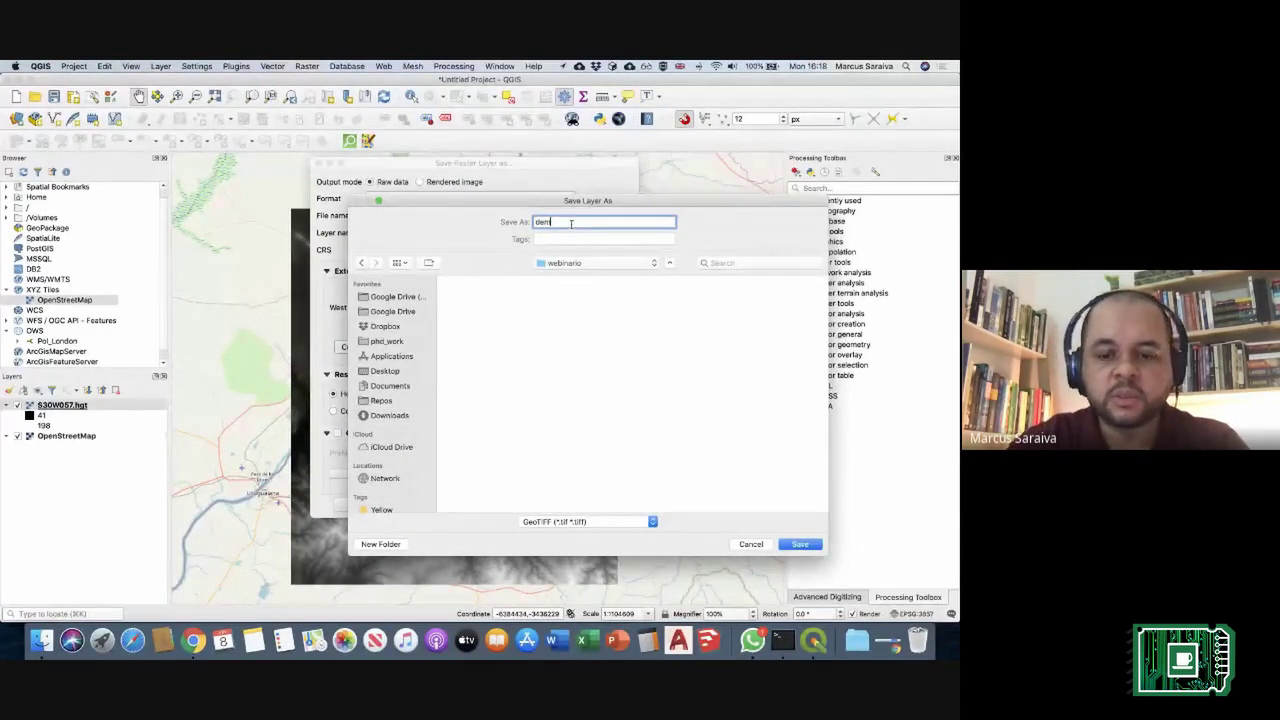
{"action": "type", "text": "_srtm"}
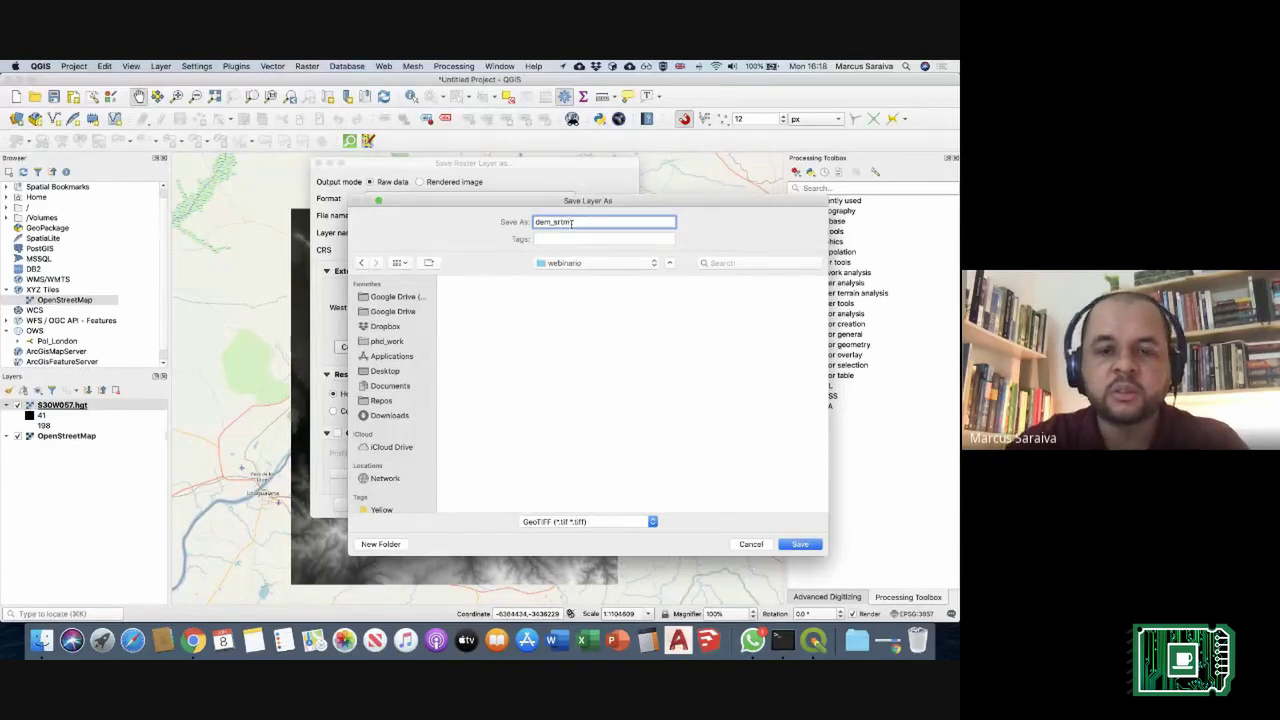
{"action": "left_click", "coordinate": [801, 545]}
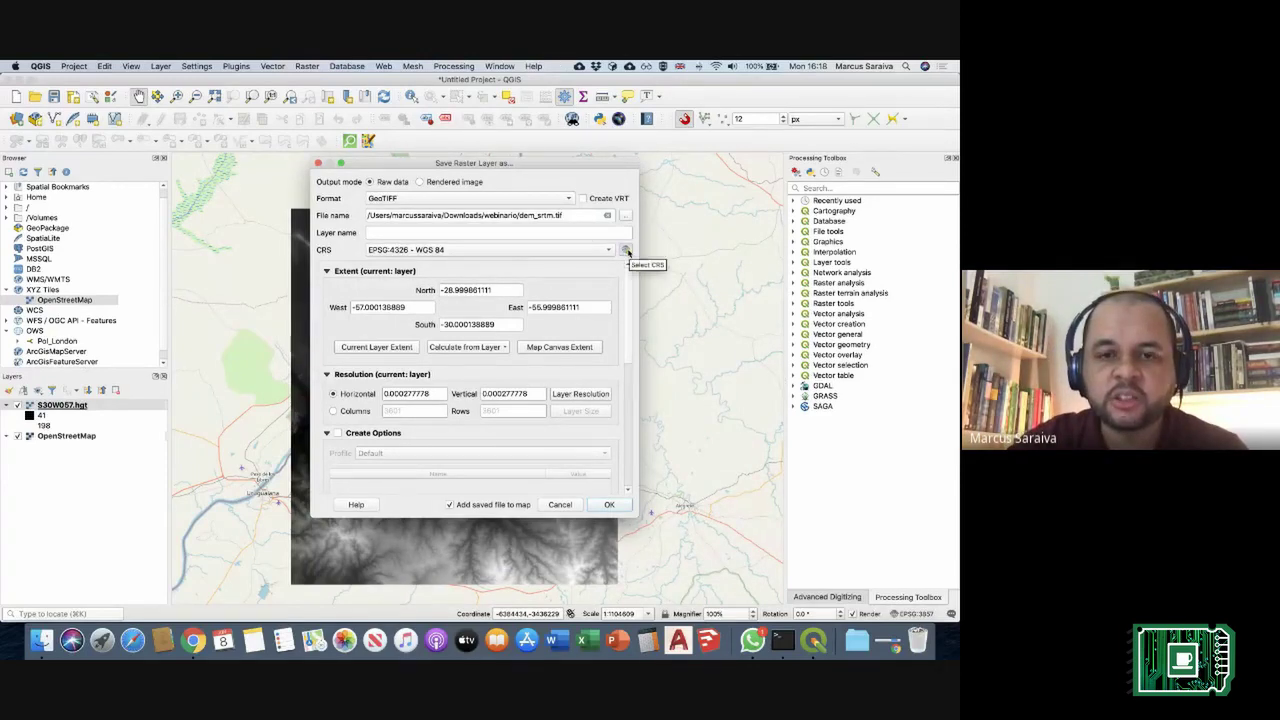
Step: Set the output CRS to SIRGAS 2000 / UTM zone 21S (EPSG:31981) and export the raster
{"action": "left_click", "coordinate": [626, 250]}
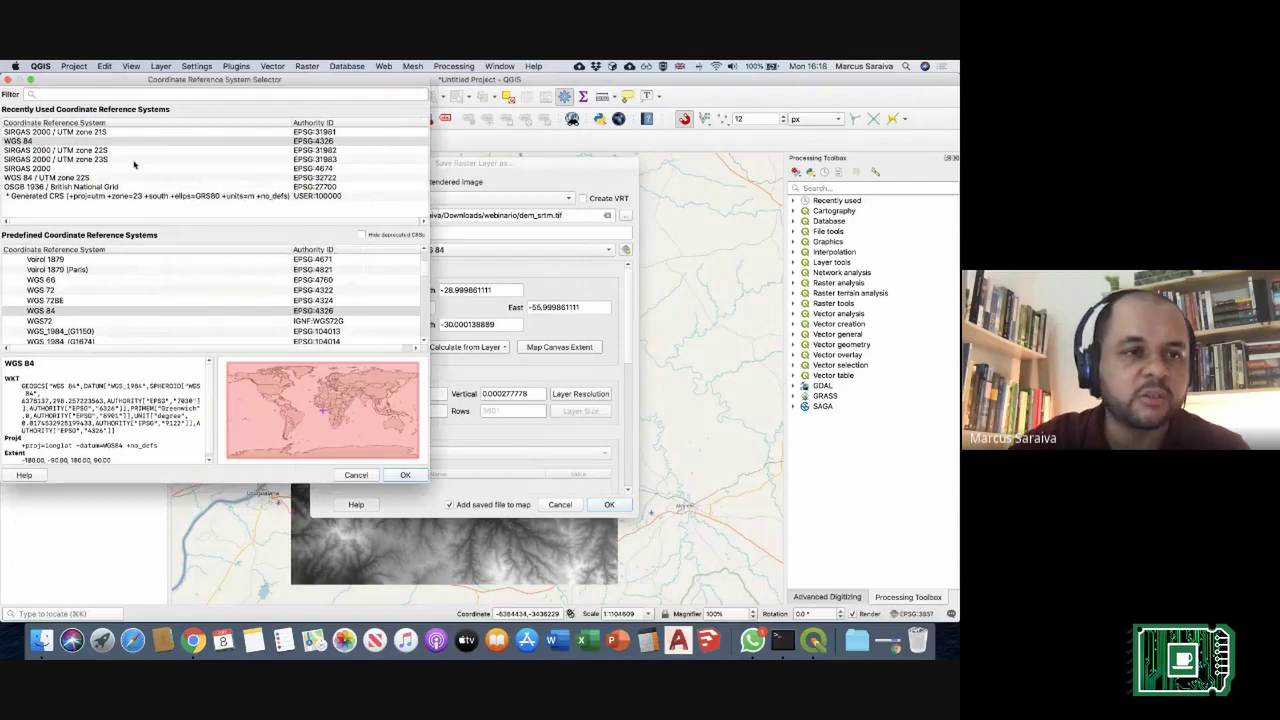
{"action": "left_click", "coordinate": [108, 133]}
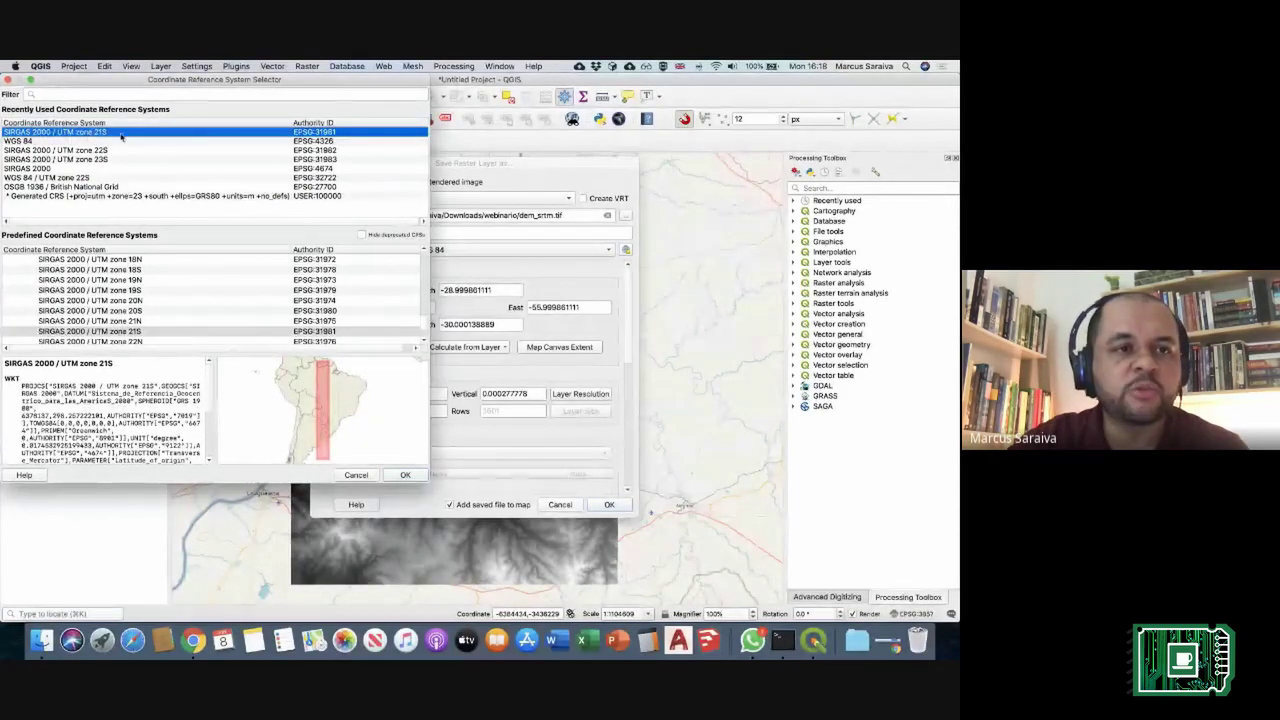
{"action": "left_click", "coordinate": [406, 476]}
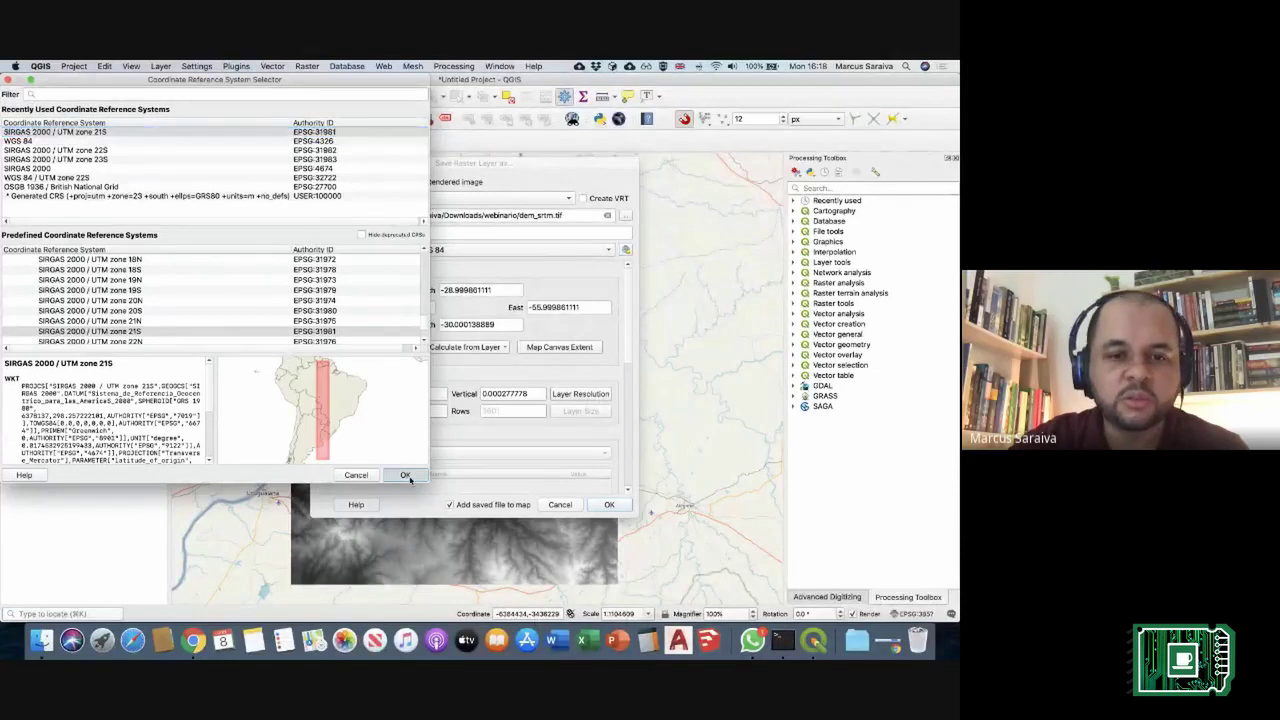
{"action": "left_click", "coordinate": [620, 506]}
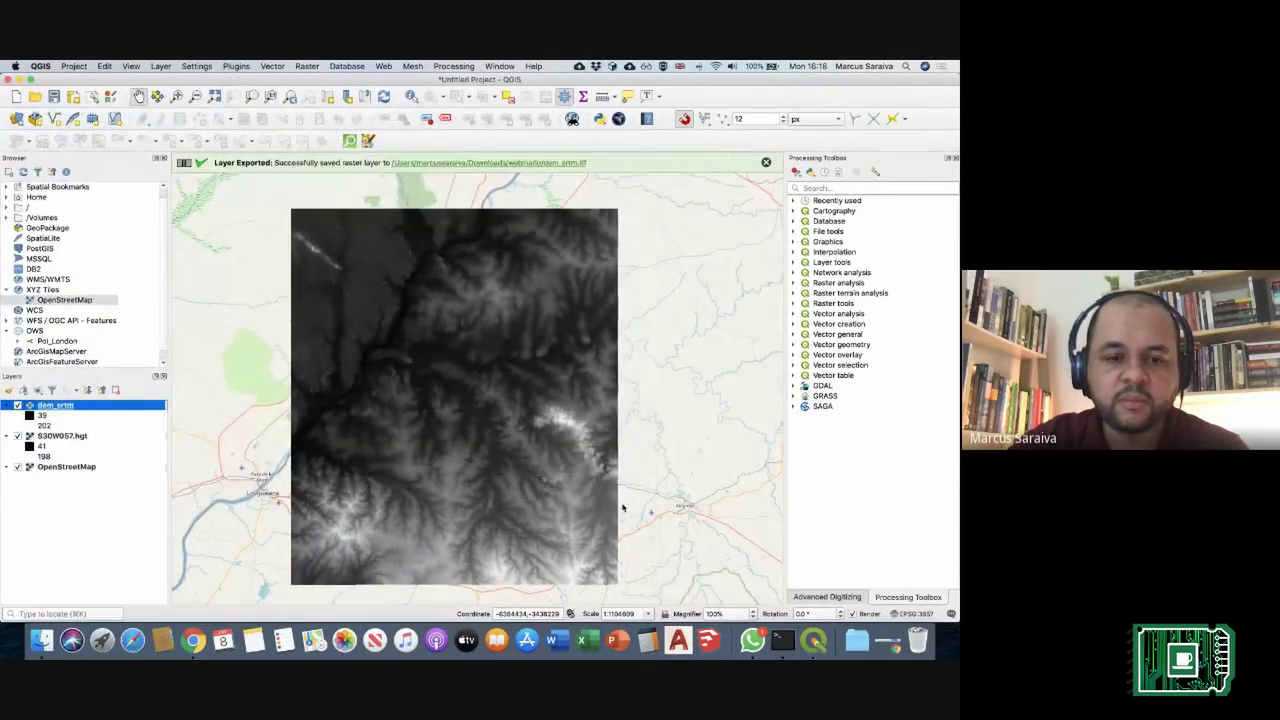
Step: Hide the original S30W057.hgt layer and inspect the river, relief and edges of the exported dem_srtm raster
{"action": "left_click", "coordinate": [17, 436]}
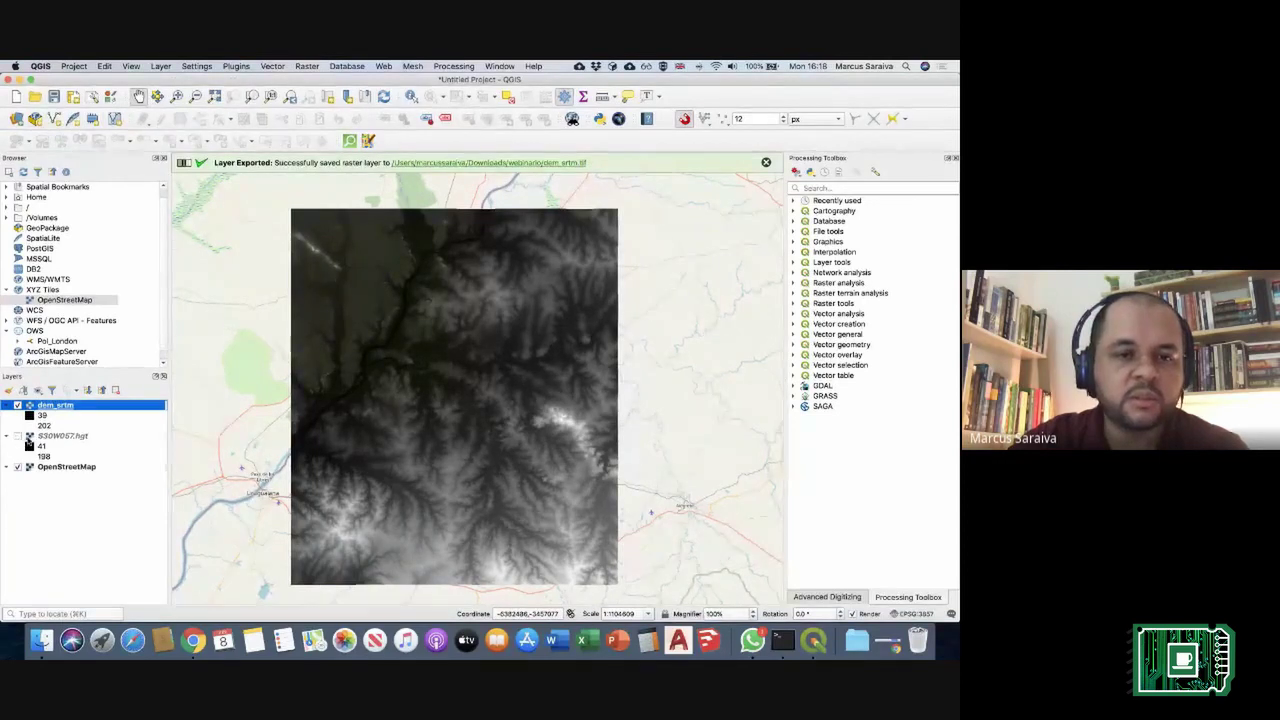
{"action": "scroll", "coordinate": [433, 265], "scroll_direction": "up", "scroll_amount": 1}
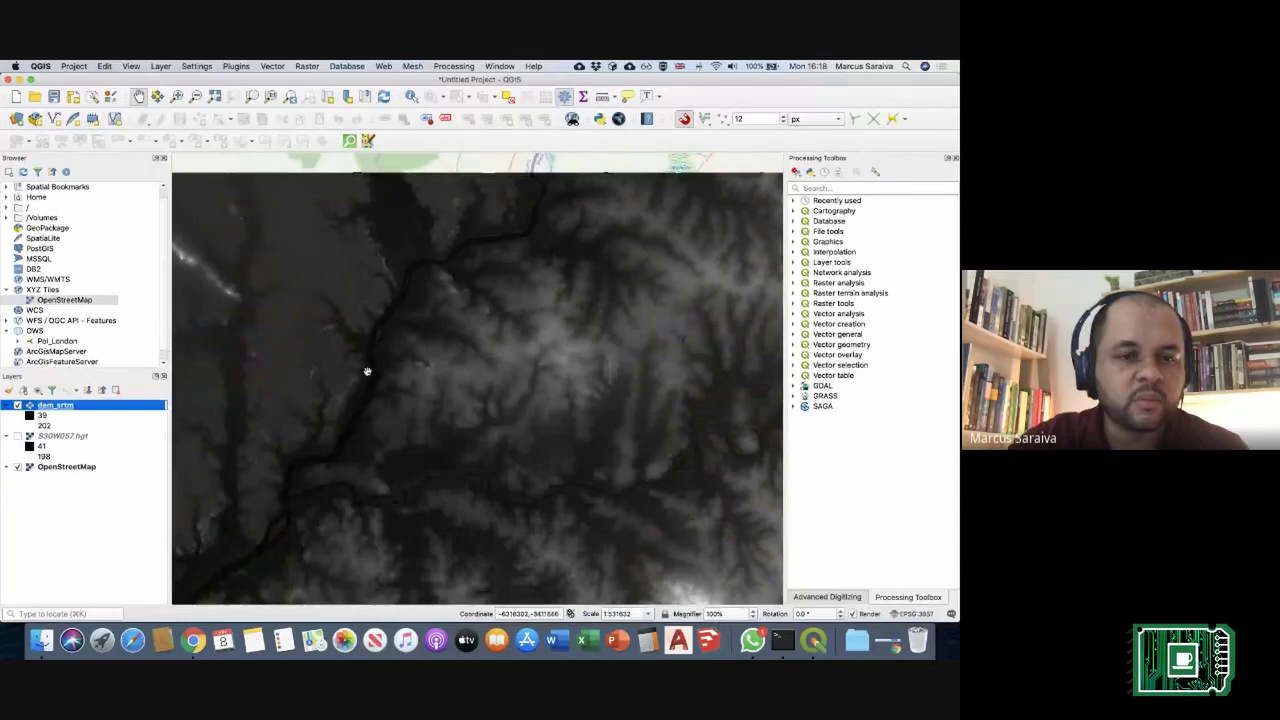
{"action": "scroll", "coordinate": [414, 354], "scroll_direction": "down", "scroll_amount": 3}
{"action": "scroll", "coordinate": [443, 301], "scroll_direction": "up", "scroll_amount": 2}
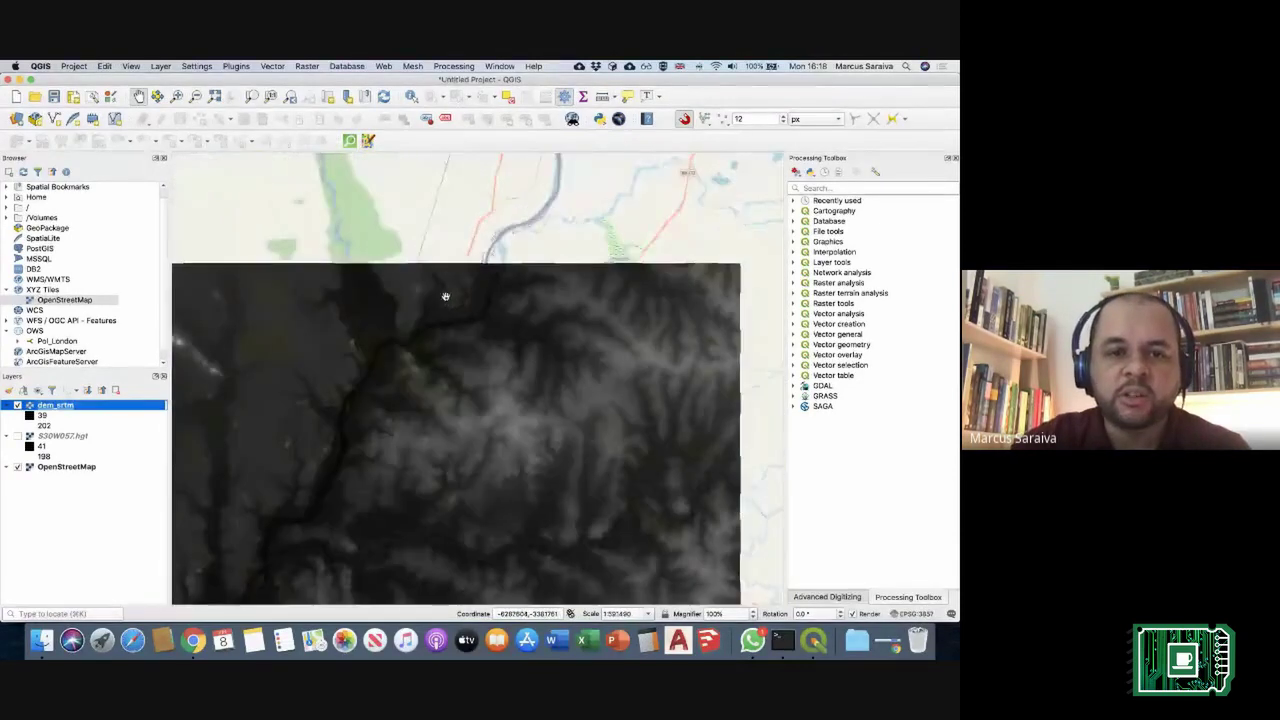
{"action": "left_click_drag", "start_coordinate": [423, 320], "coordinate": [467, 299]}
{"action": "scroll", "coordinate": [468, 315], "scroll_direction": "down", "scroll_amount": 2}
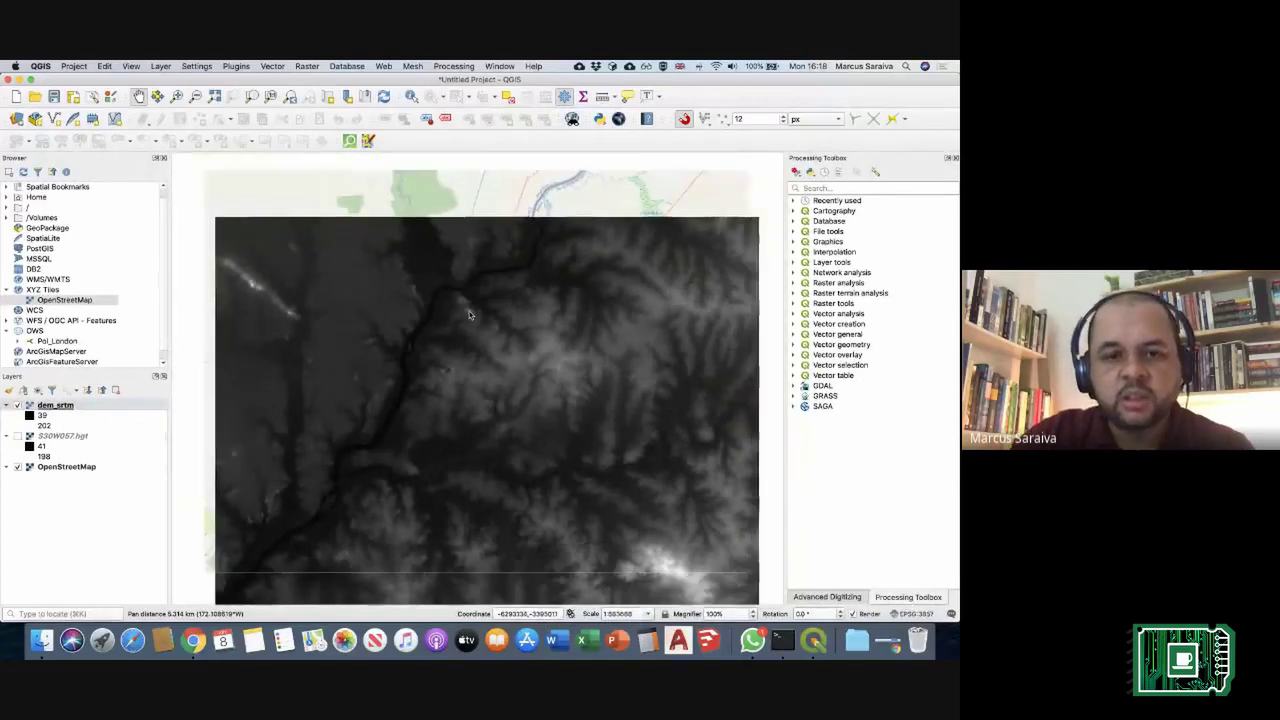
{"action": "left_click_drag", "start_coordinate": [479, 383], "coordinate": [466, 297]}
{"action": "scroll", "coordinate": [468, 311], "scroll_direction": "down", "scroll_amount": 2}
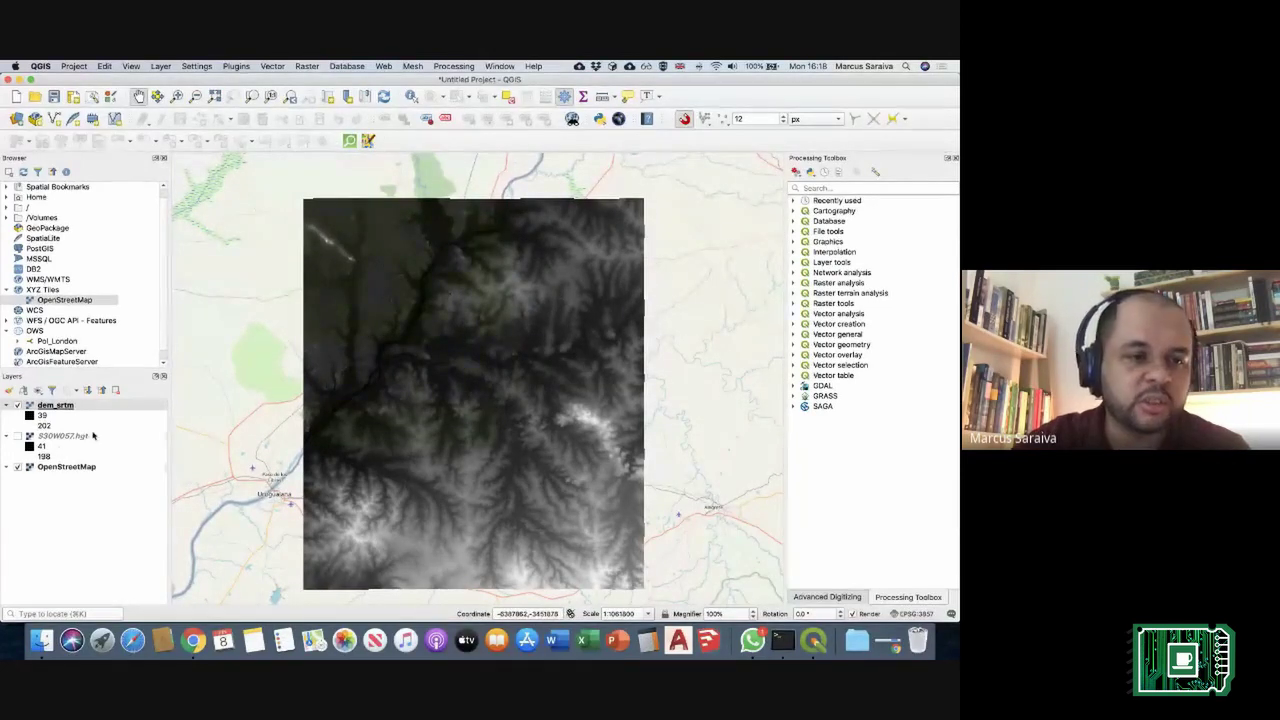
Step: Hide dem_srtm temporarily to locate Itaqui on the OpenStreetMap base map, and show the raster again over the town
{"action": "left_click", "coordinate": [17, 405]}
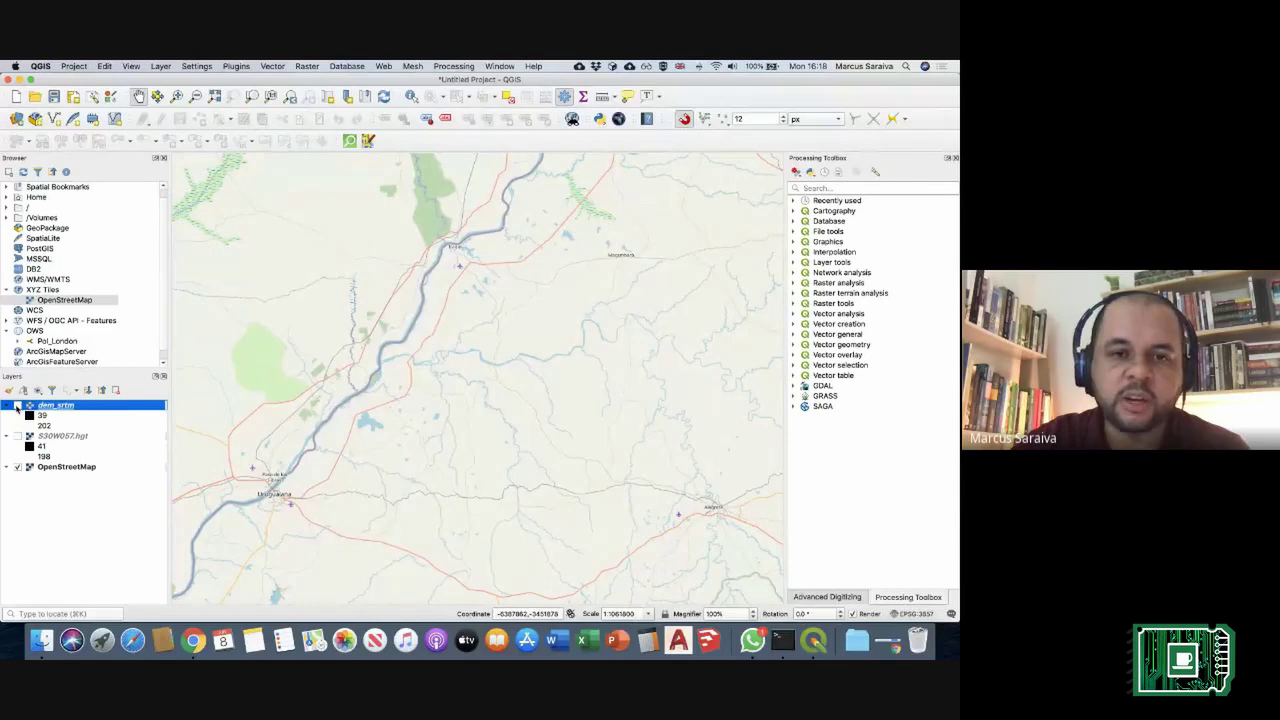
{"action": "scroll", "coordinate": [440, 330], "scroll_direction": "up", "scroll_amount": 2}
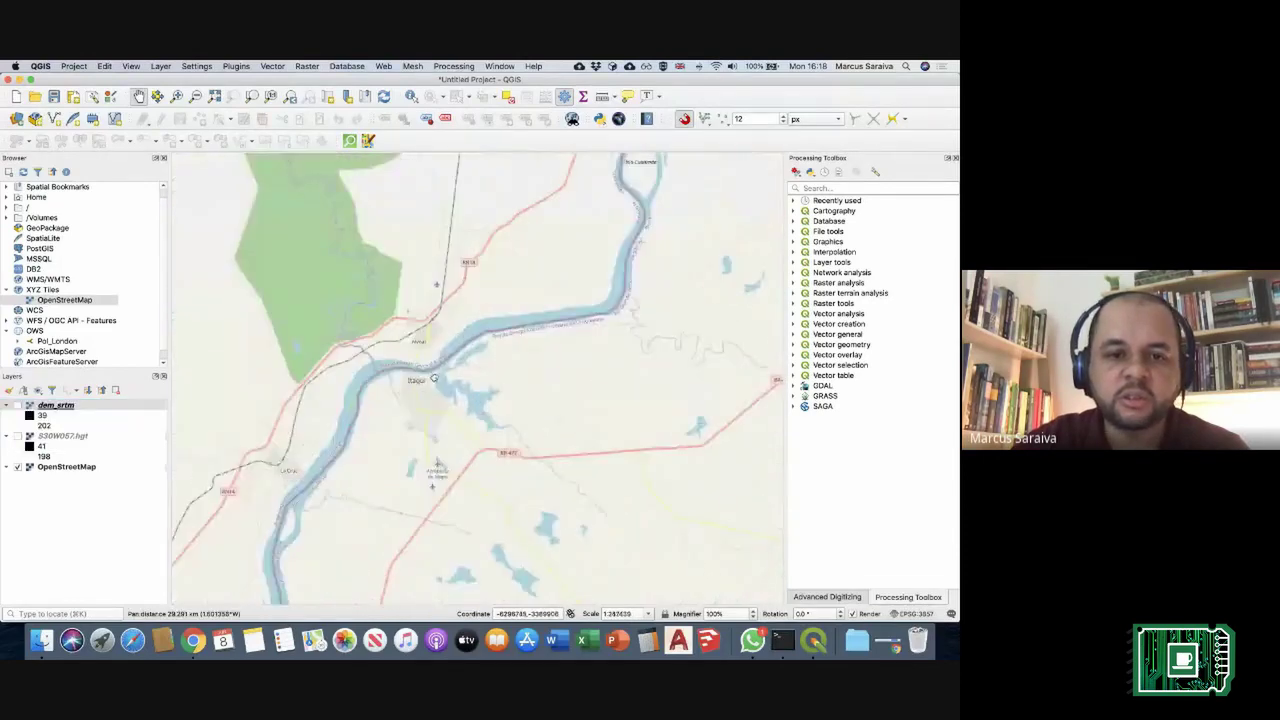
{"action": "scroll", "coordinate": [440, 378], "scroll_direction": "up", "scroll_amount": 1}
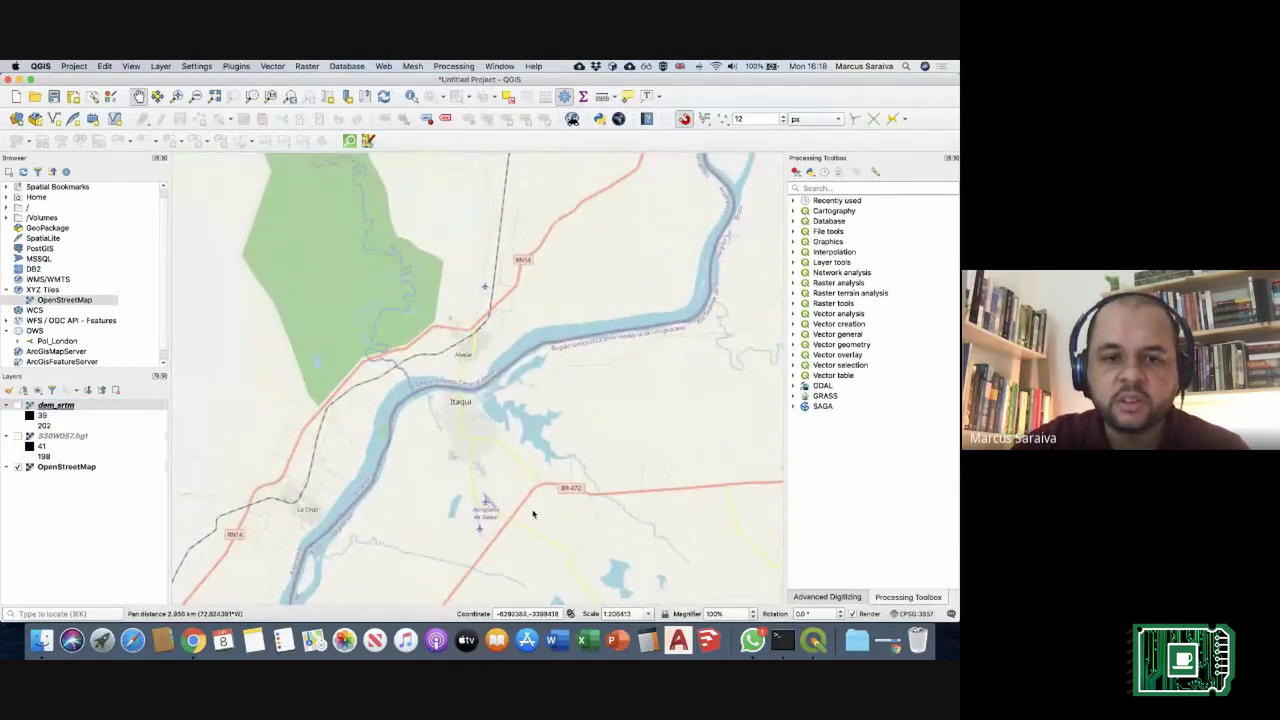
{"action": "left_click_drag", "start_coordinate": [533, 514], "coordinate": [520, 375]}
{"action": "scroll", "coordinate": [520, 361], "scroll_direction": "up", "scroll_amount": 1}
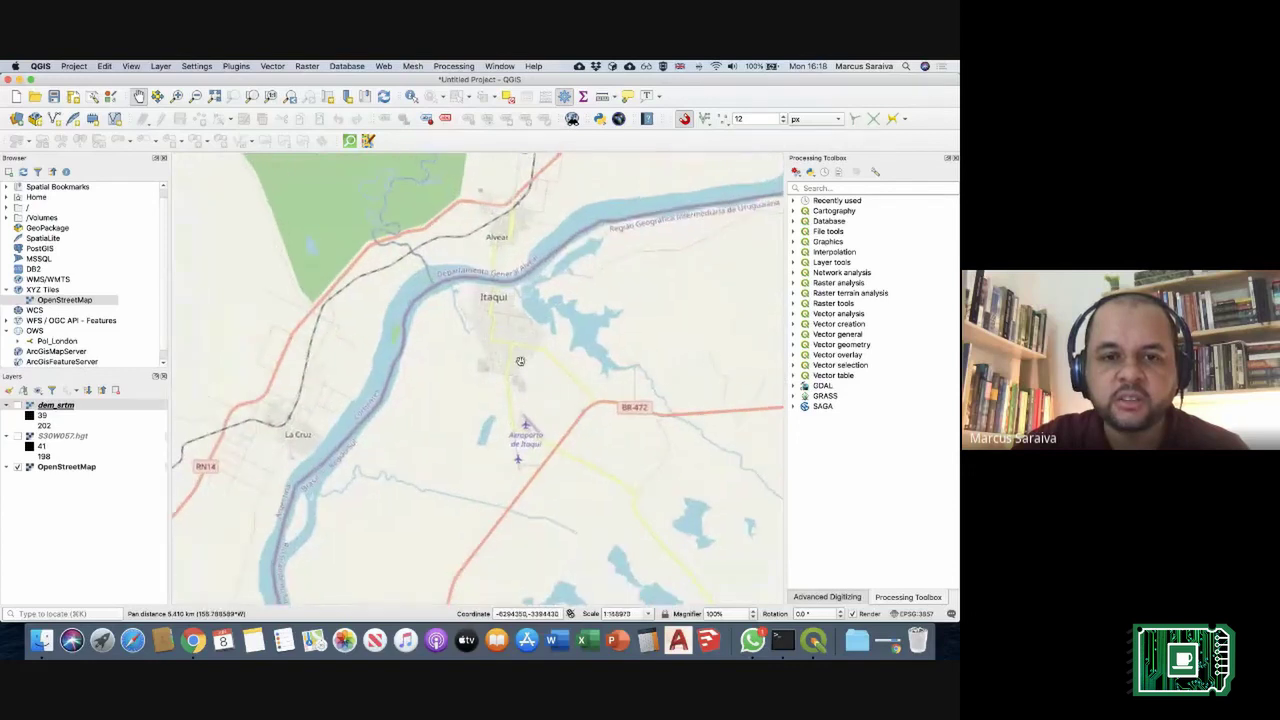
{"action": "left_click", "coordinate": [19, 408]}
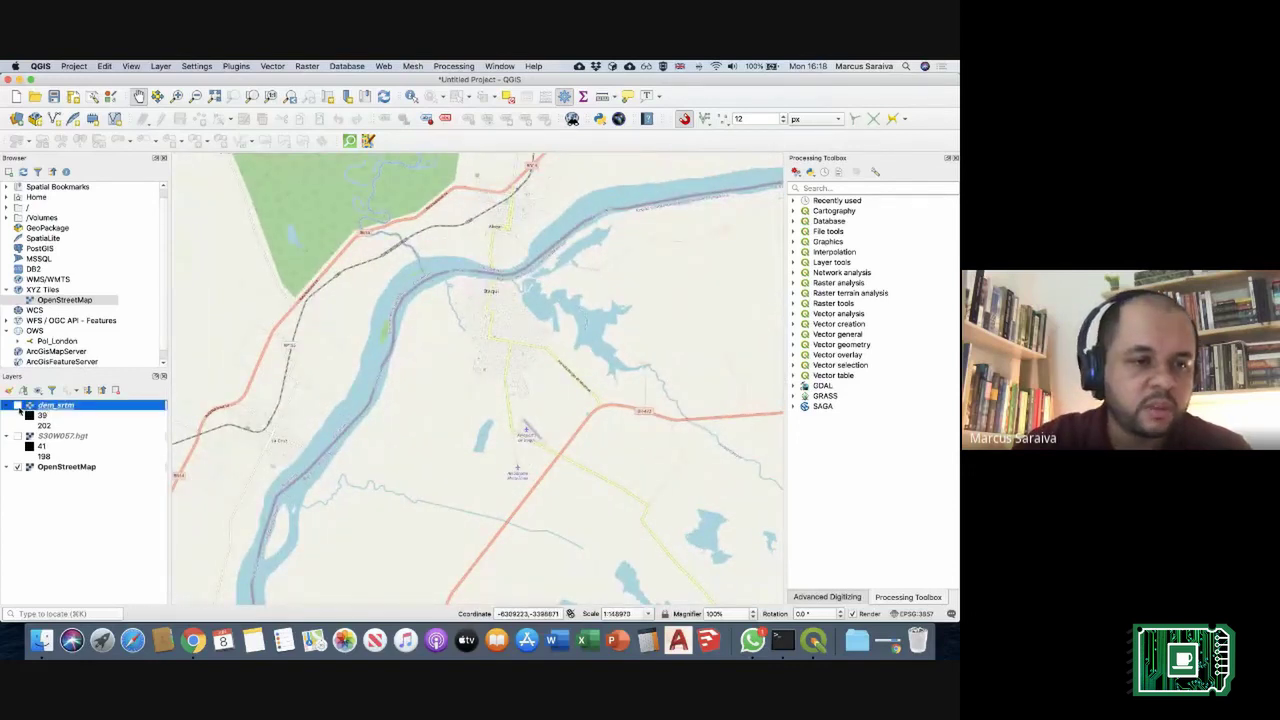
{"action": "left_click", "coordinate": [17, 405]}
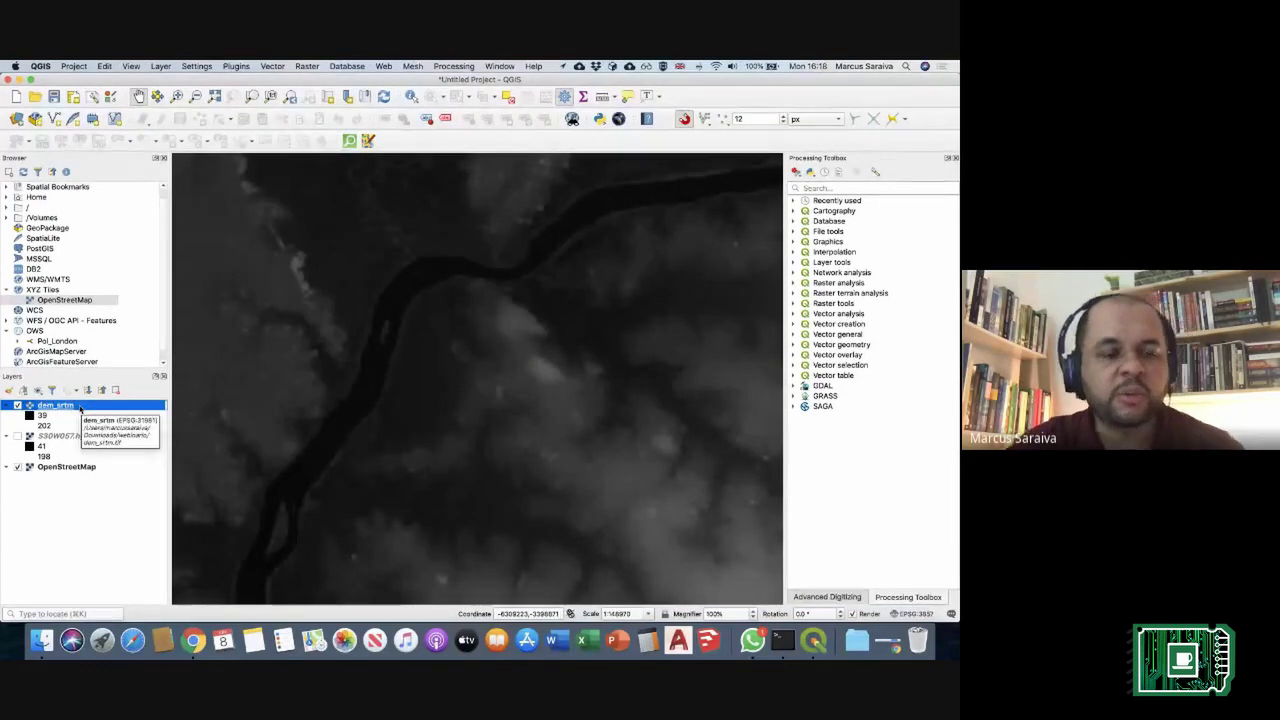
Step: Set the global opacity of the dem_srtm layer to about 62.3 % in its transparency properties and apply it
{"action": "double_click", "coordinate": [82, 406]}
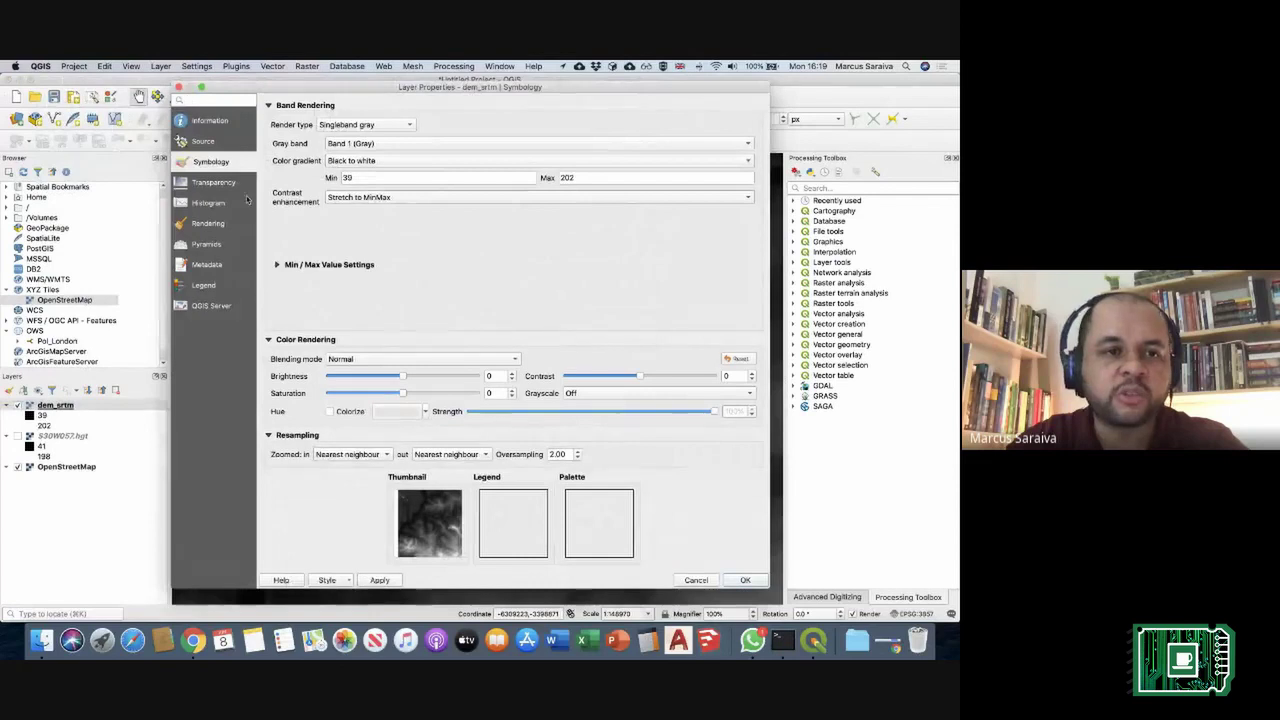
{"action": "left_click", "coordinate": [229, 183]}
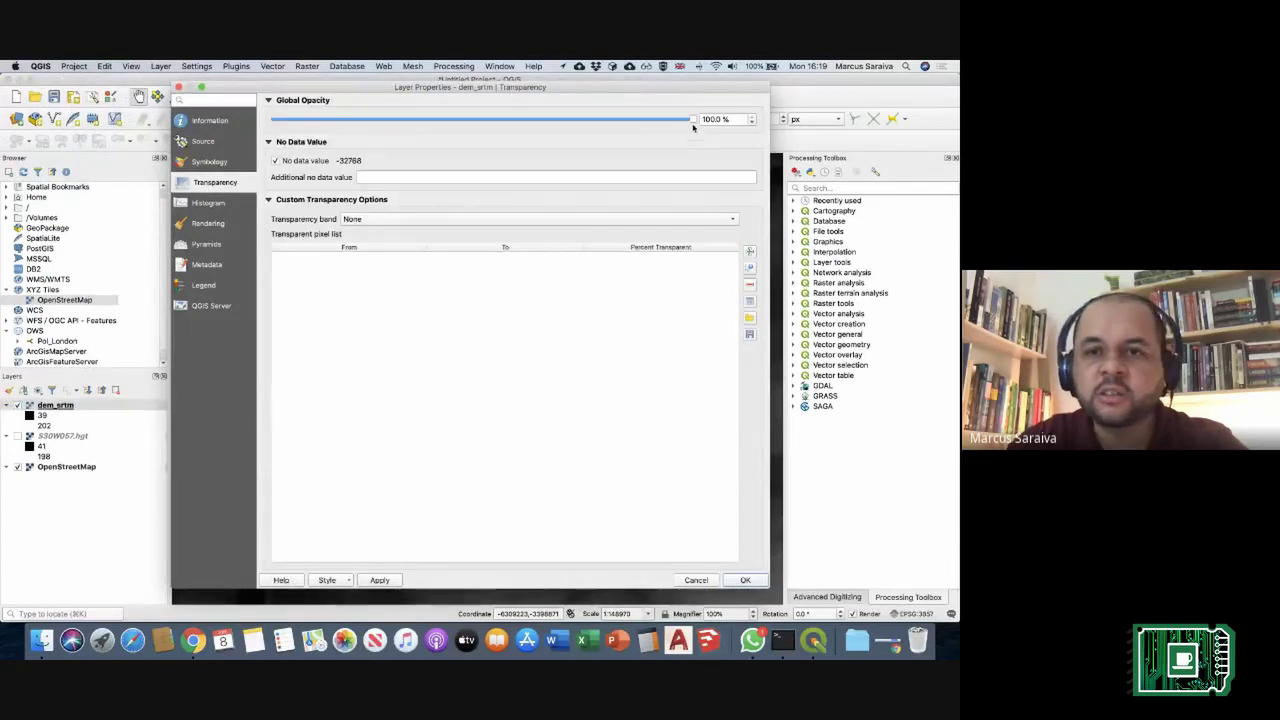
{"action": "left_click_drag", "start_coordinate": [693, 127], "coordinate": [535, 127]}
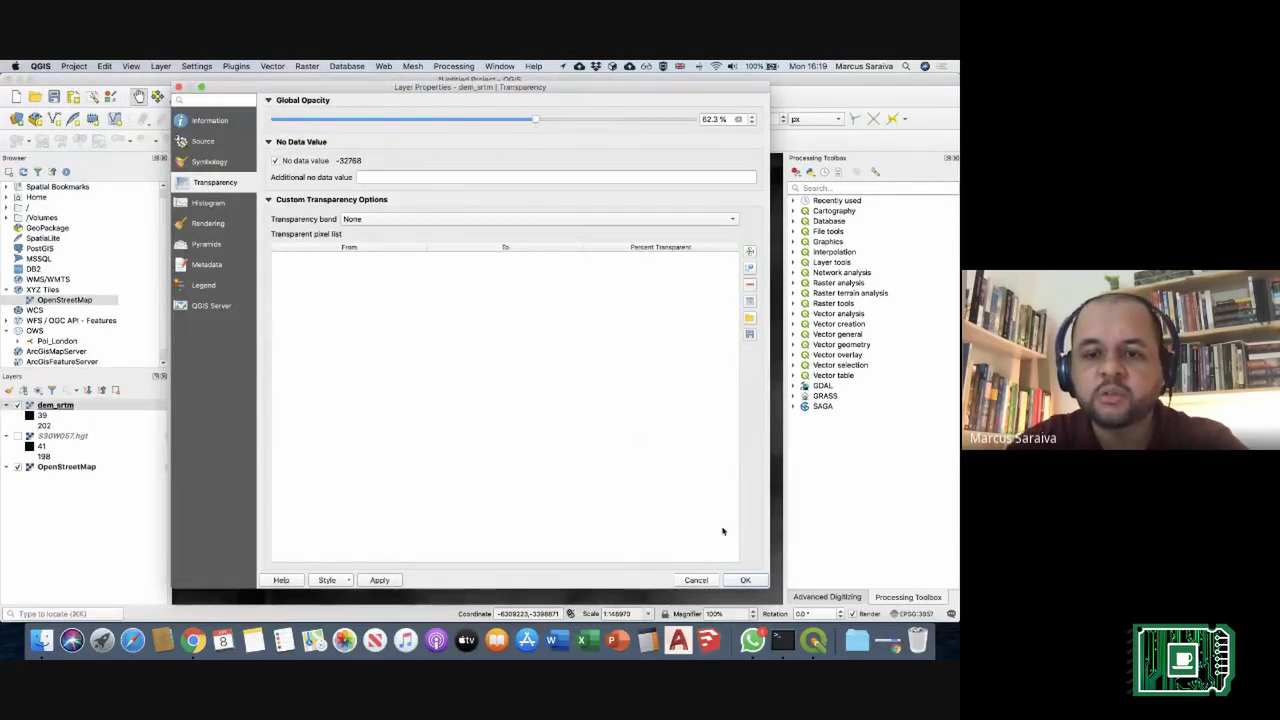
{"action": "left_click", "coordinate": [745, 580]}
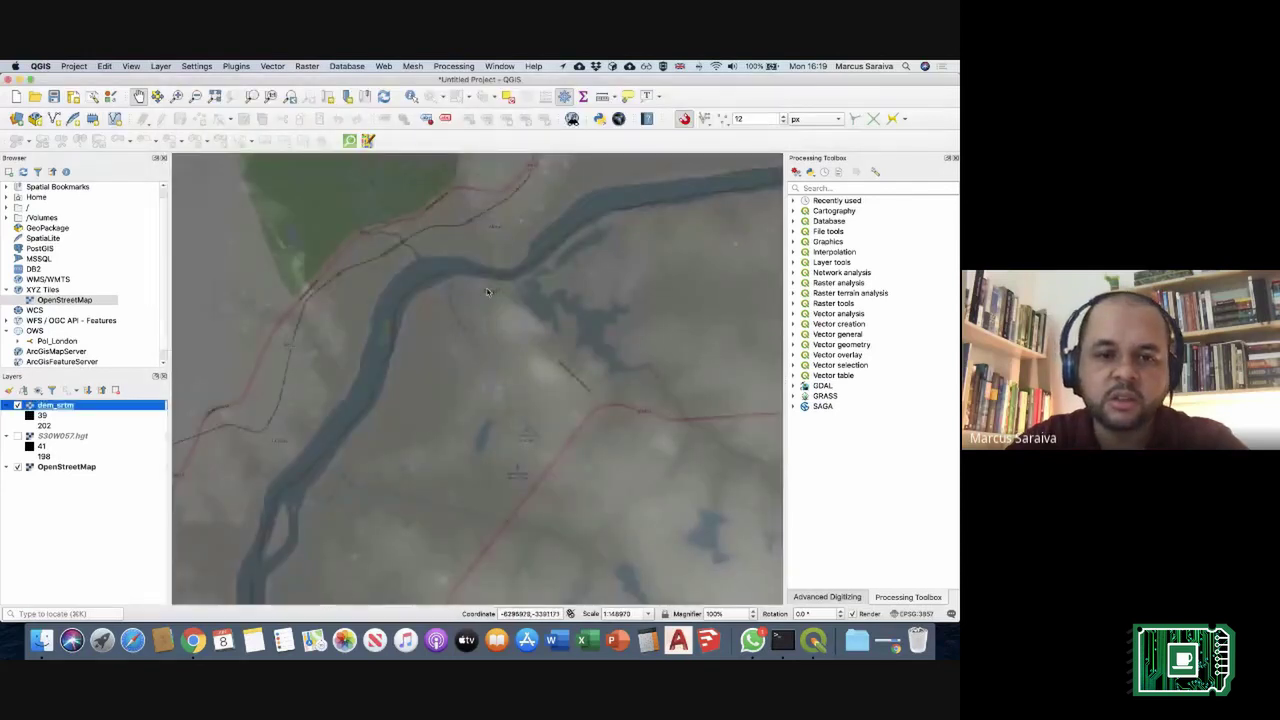
Step: Set up Clip Raster by Extent on dem_srtm with a clipping rectangle drawn on the map around Itaqui, about 7.4 by 9.7 km
{"action": "scroll", "coordinate": [463, 380], "scroll_direction": "down", "scroll_amount": 2}
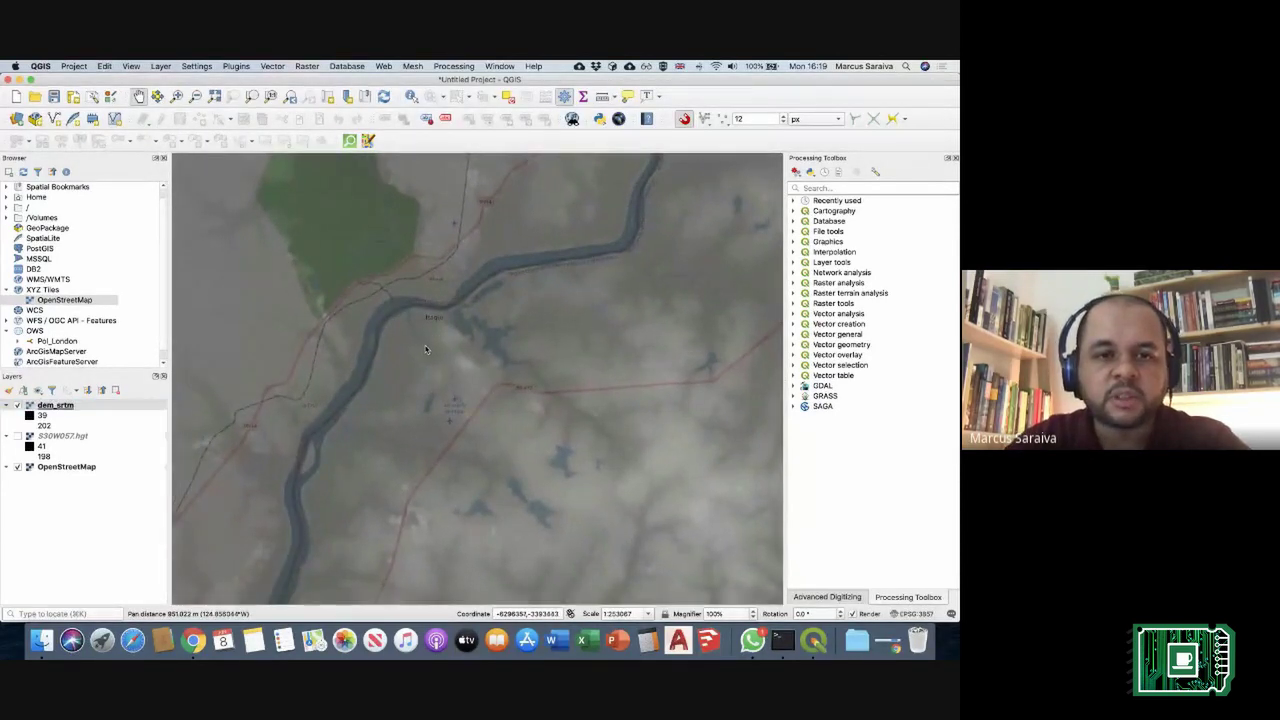
{"action": "left_click", "coordinate": [307, 66]}
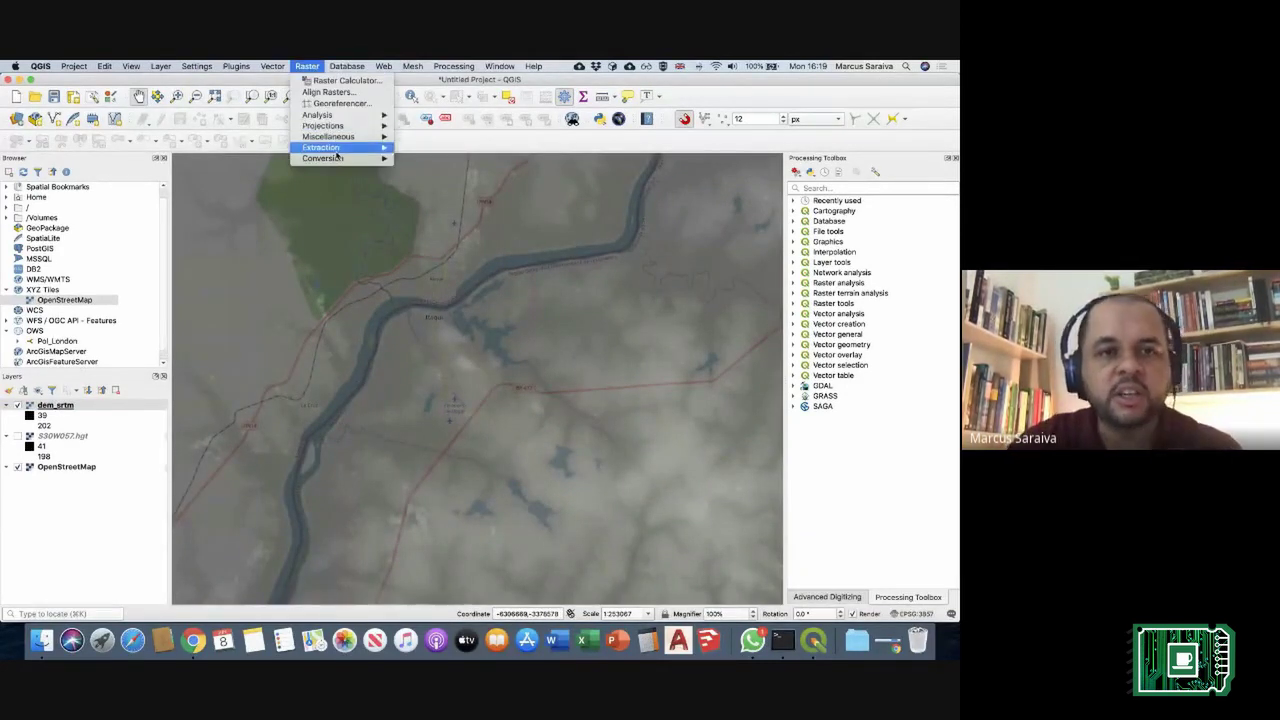
{"action": "mouse_move", "coordinate": [336, 150]}
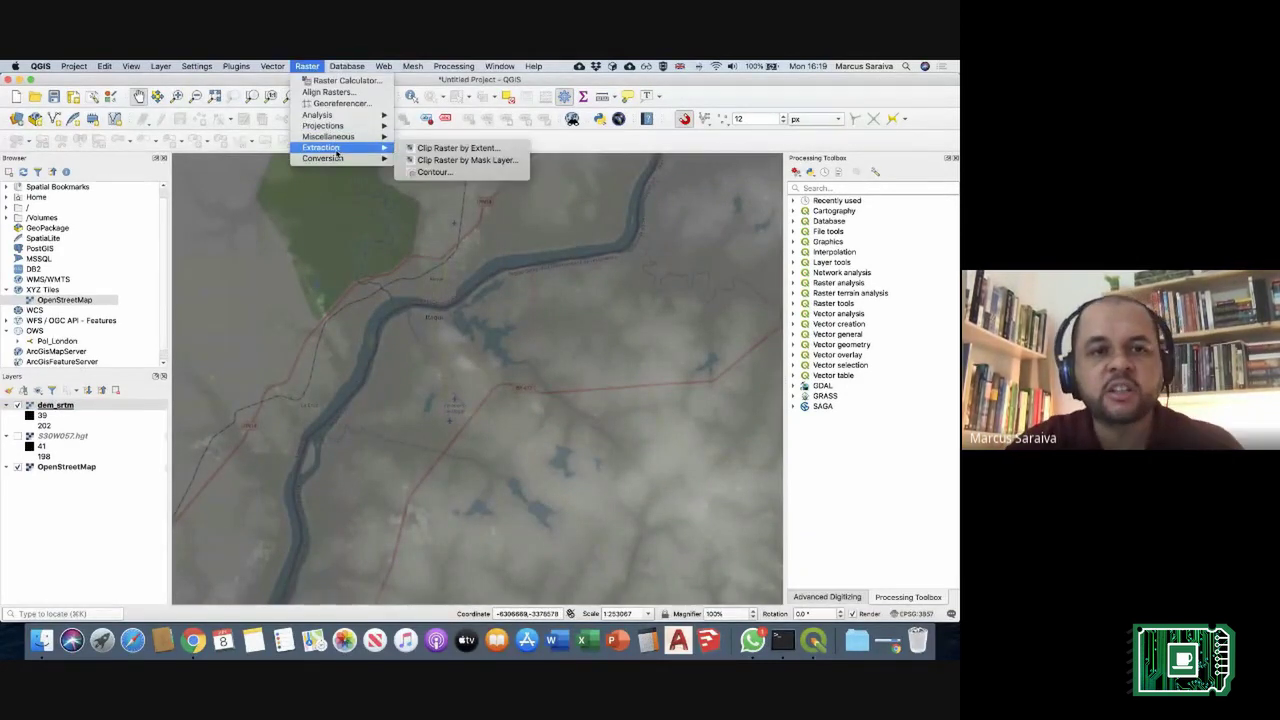
{"action": "left_click", "coordinate": [511, 150]}
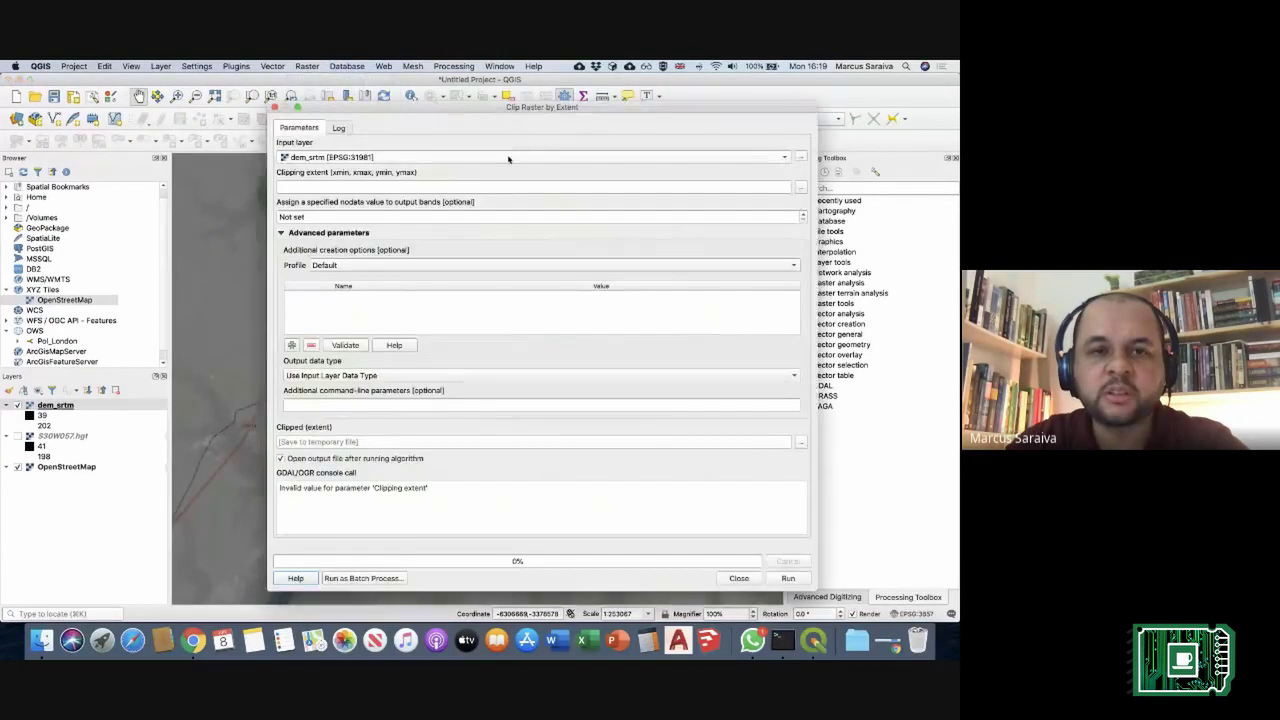
{"action": "left_click_drag", "start_coordinate": [535, 111], "coordinate": [320, 111]}
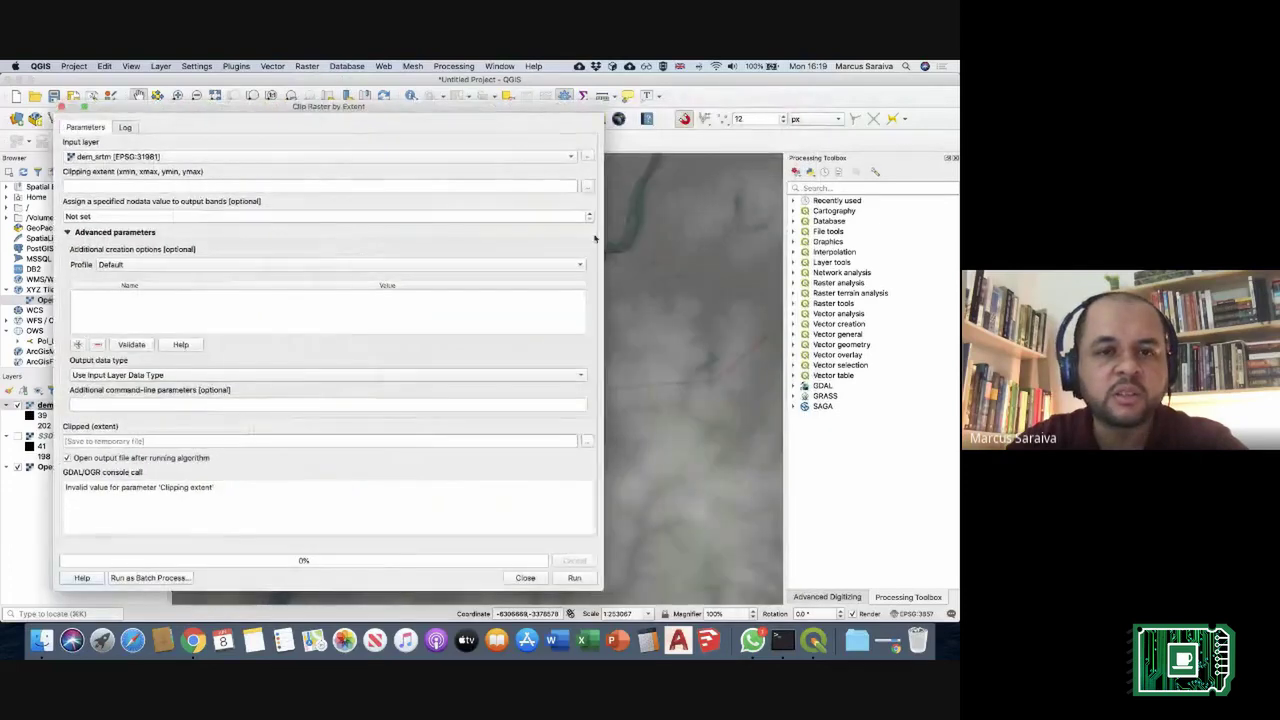
{"action": "left_click_drag", "start_coordinate": [603, 228], "coordinate": [381, 228]}
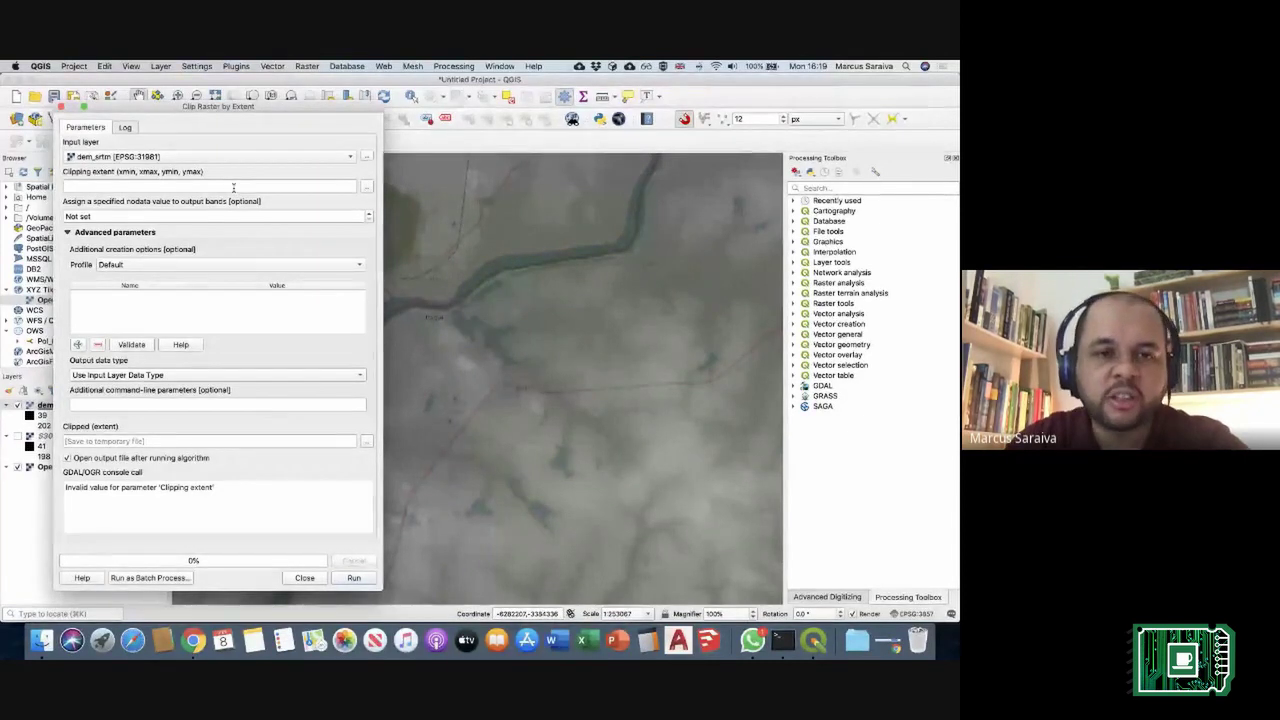
{"action": "left_click_drag", "start_coordinate": [306, 111], "coordinate": [261, 111]}
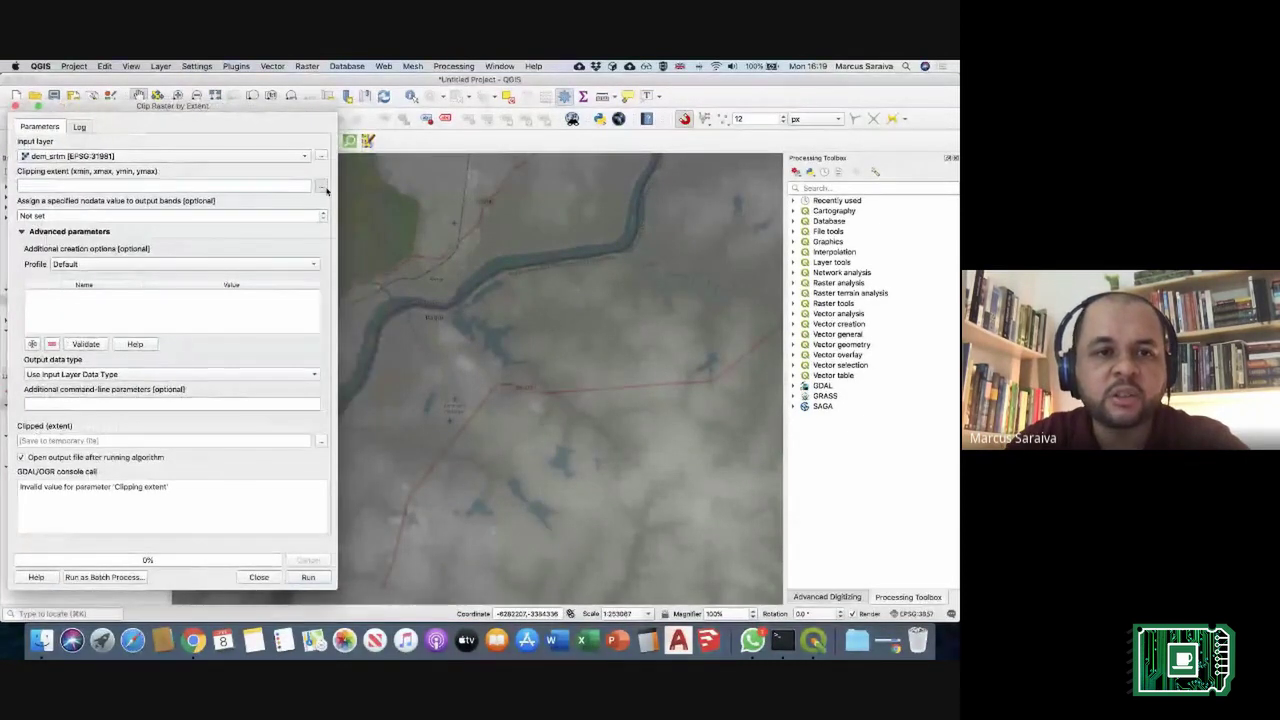
{"action": "left_click", "coordinate": [321, 187]}
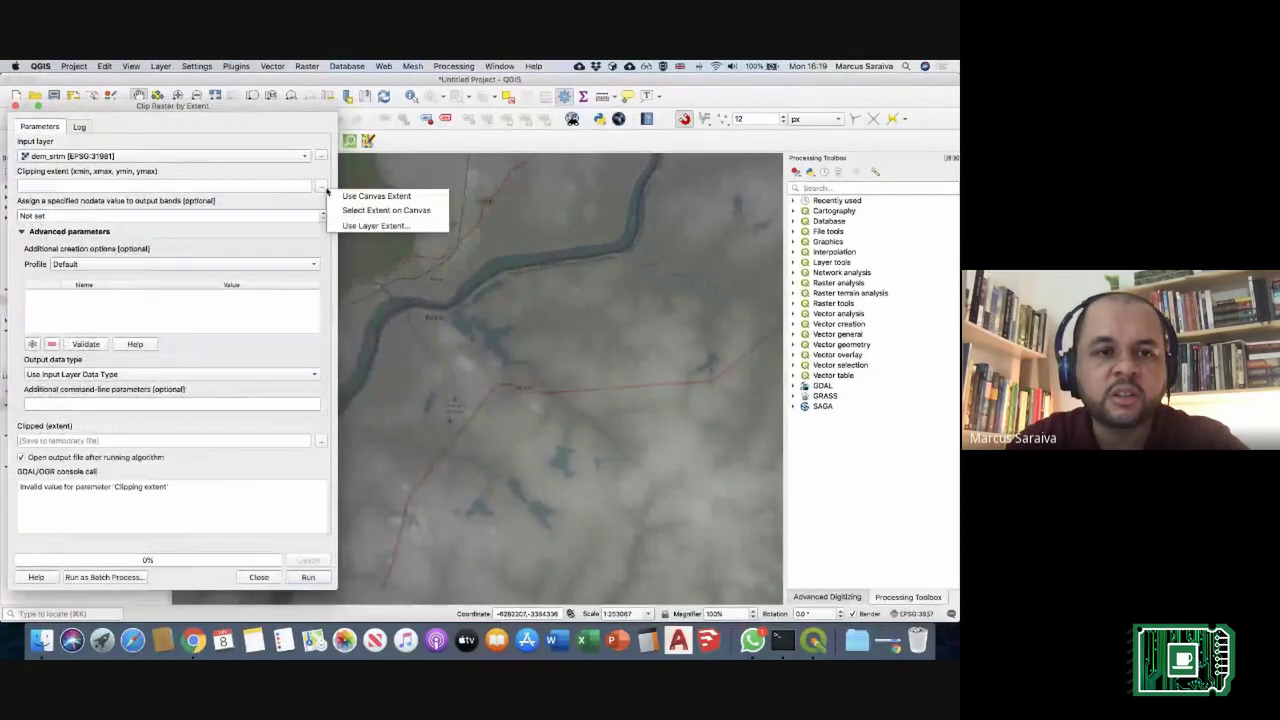
{"action": "left_click", "coordinate": [404, 212]}
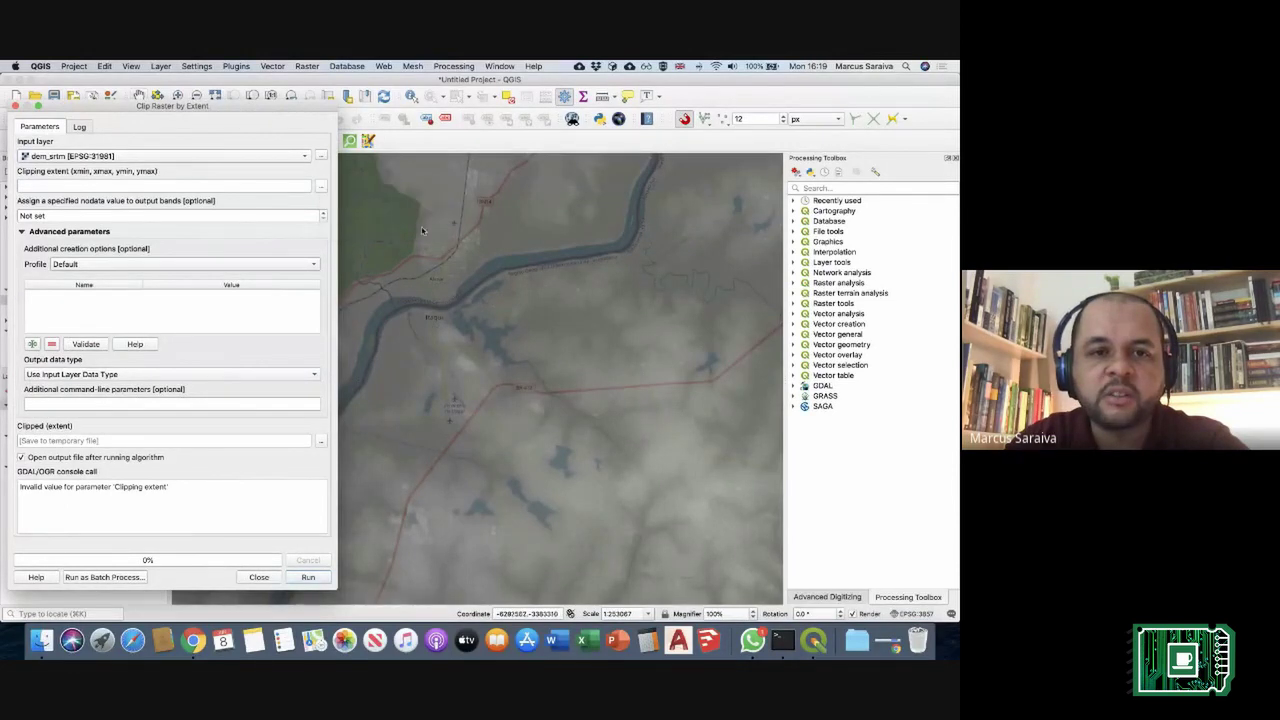
{"action": "scroll", "coordinate": [406, 287], "scroll_direction": "up", "scroll_amount": 1}
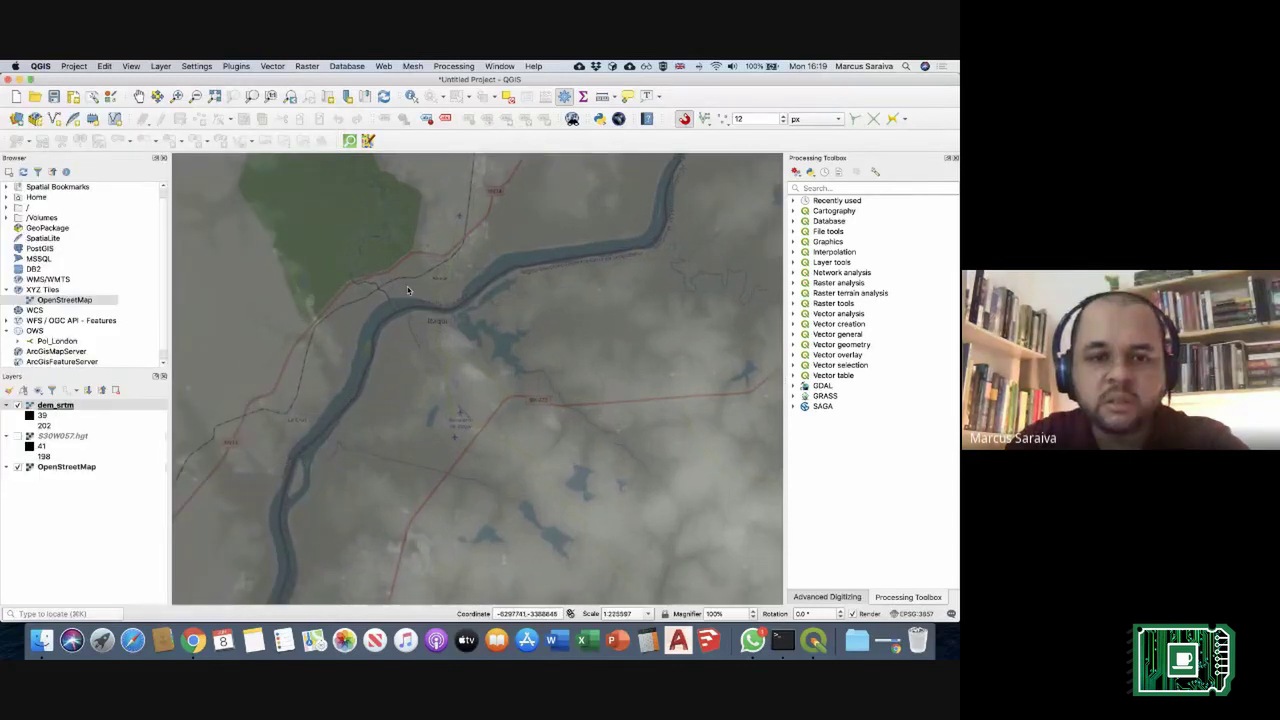
{"action": "left_click_drag", "start_coordinate": [395, 288], "coordinate": [516, 442]}
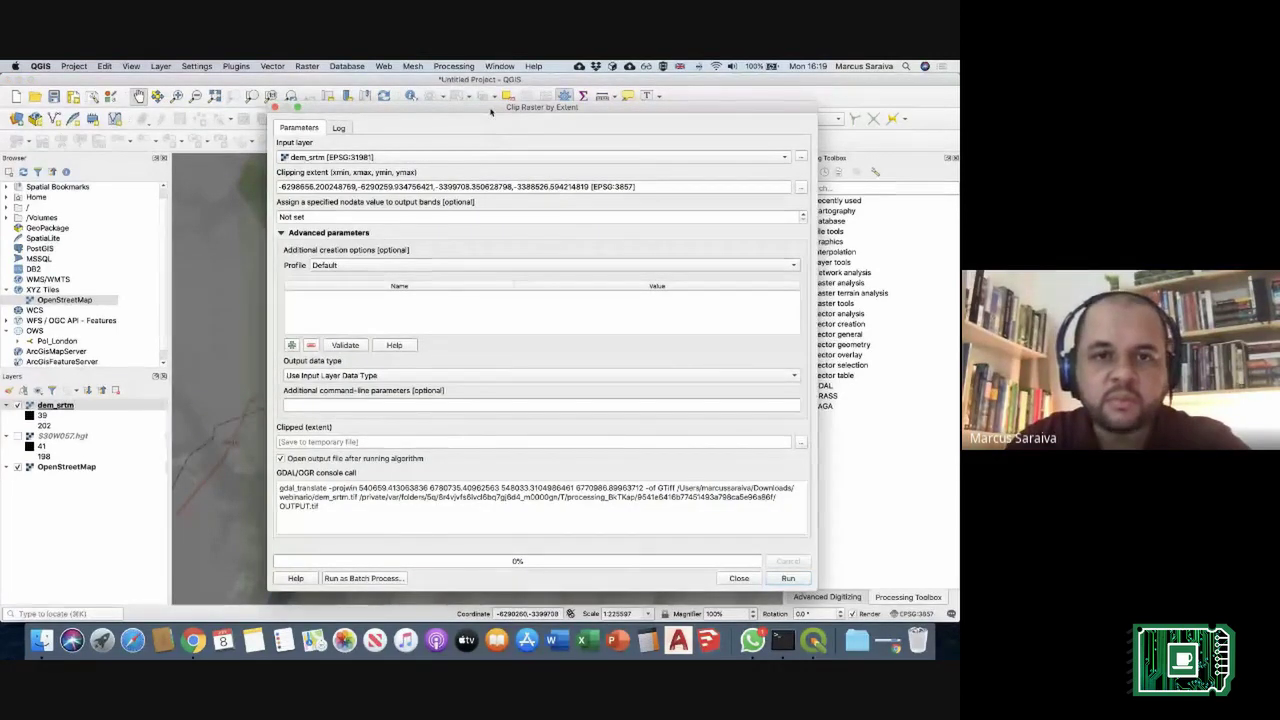
Step: Set the clipped output file to dem_srtm_itaqui.tif in the Downloads/webinario folder and run the clip
{"action": "left_click_drag", "start_coordinate": [493, 107], "coordinate": [479, 97]}
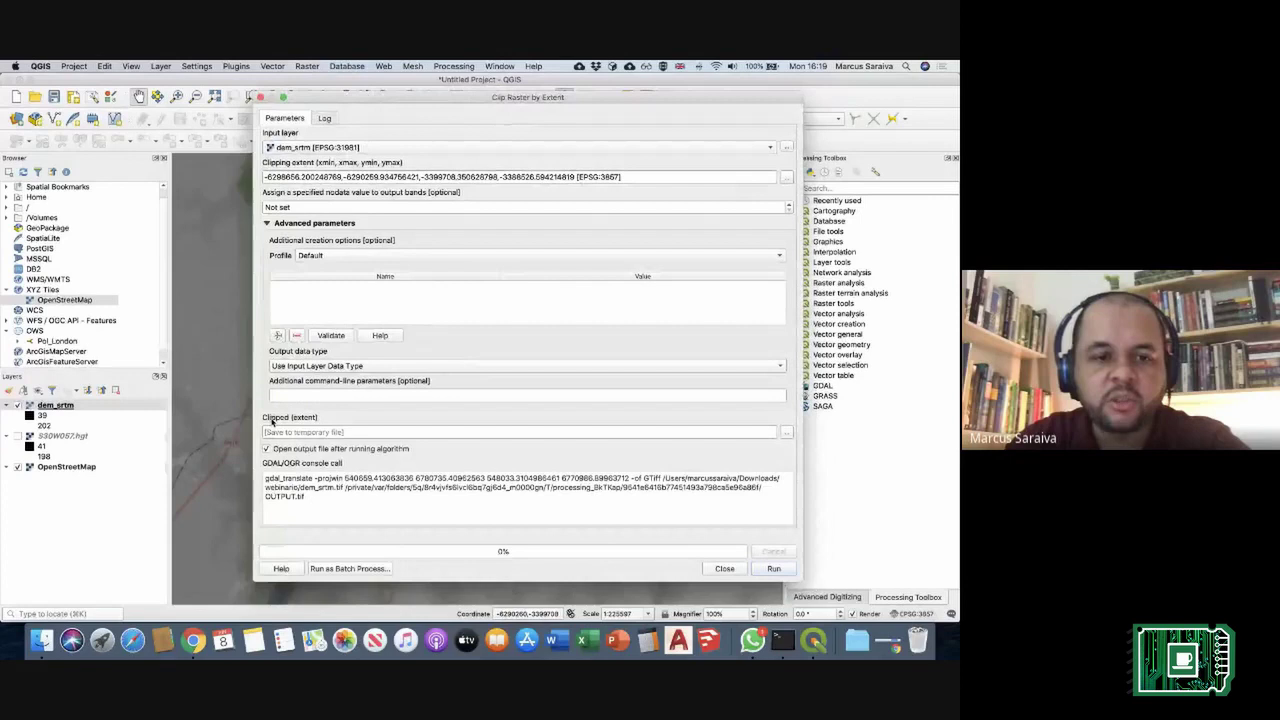
{"action": "left_click", "coordinate": [786, 432]}
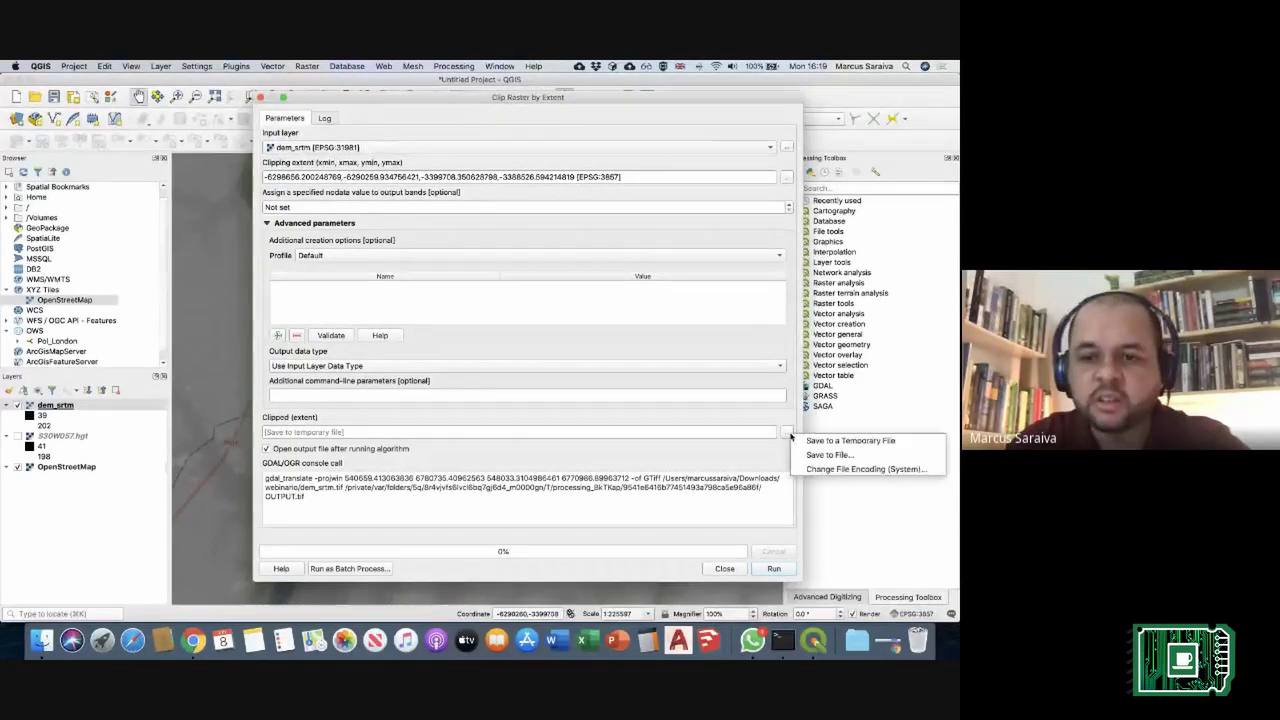
{"action": "left_click", "coordinate": [848, 455]}
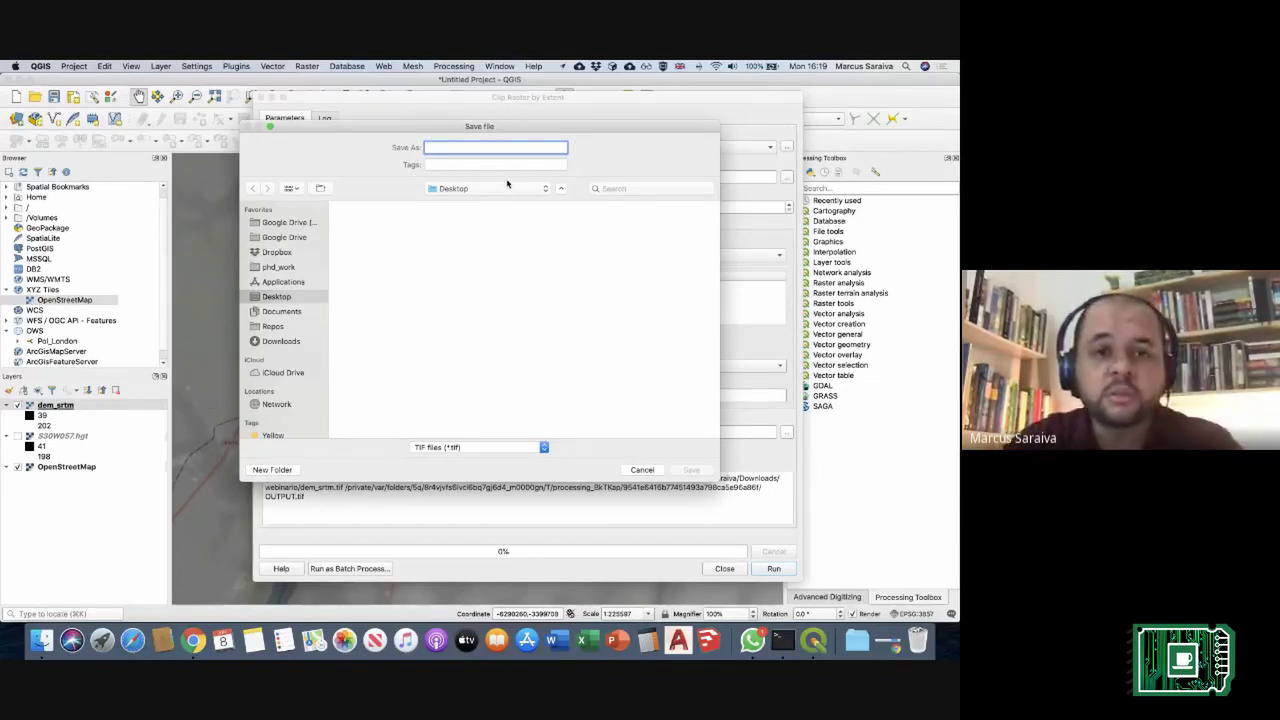
{"action": "left_click", "coordinate": [507, 184]}
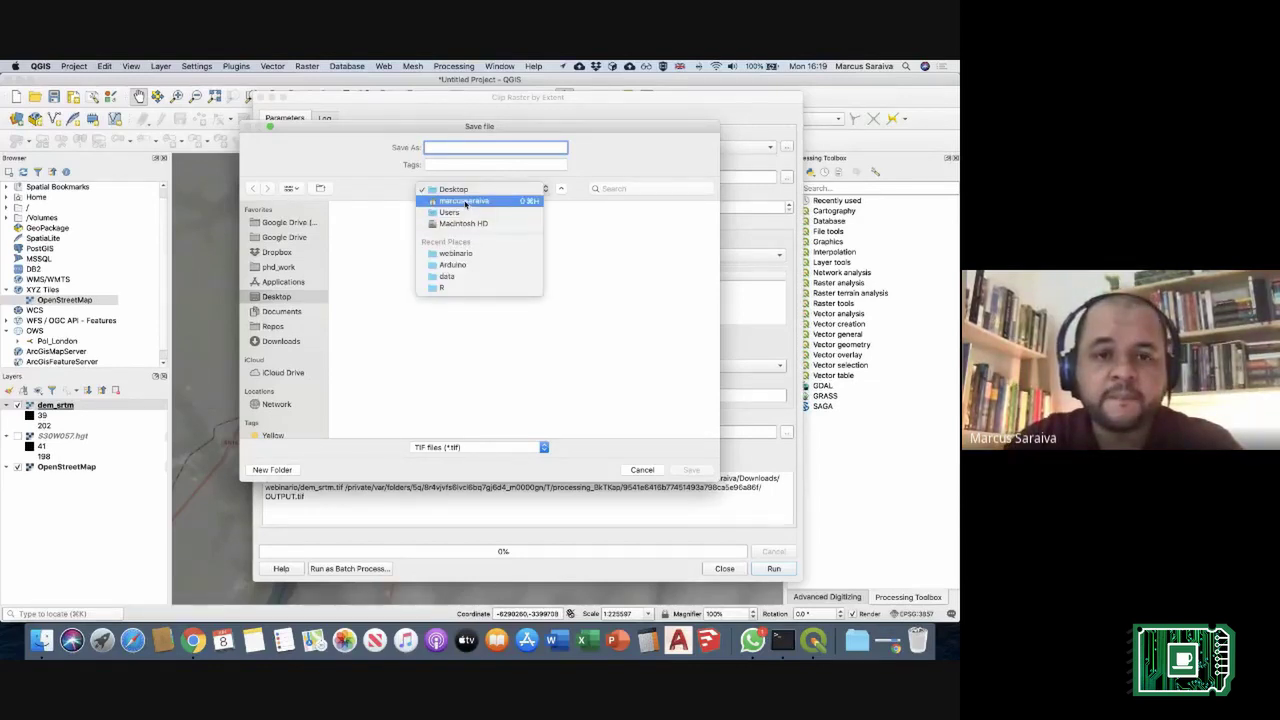
{"action": "left_click", "coordinate": [285, 338]}
{"action": "left_click", "coordinate": [283, 341]}
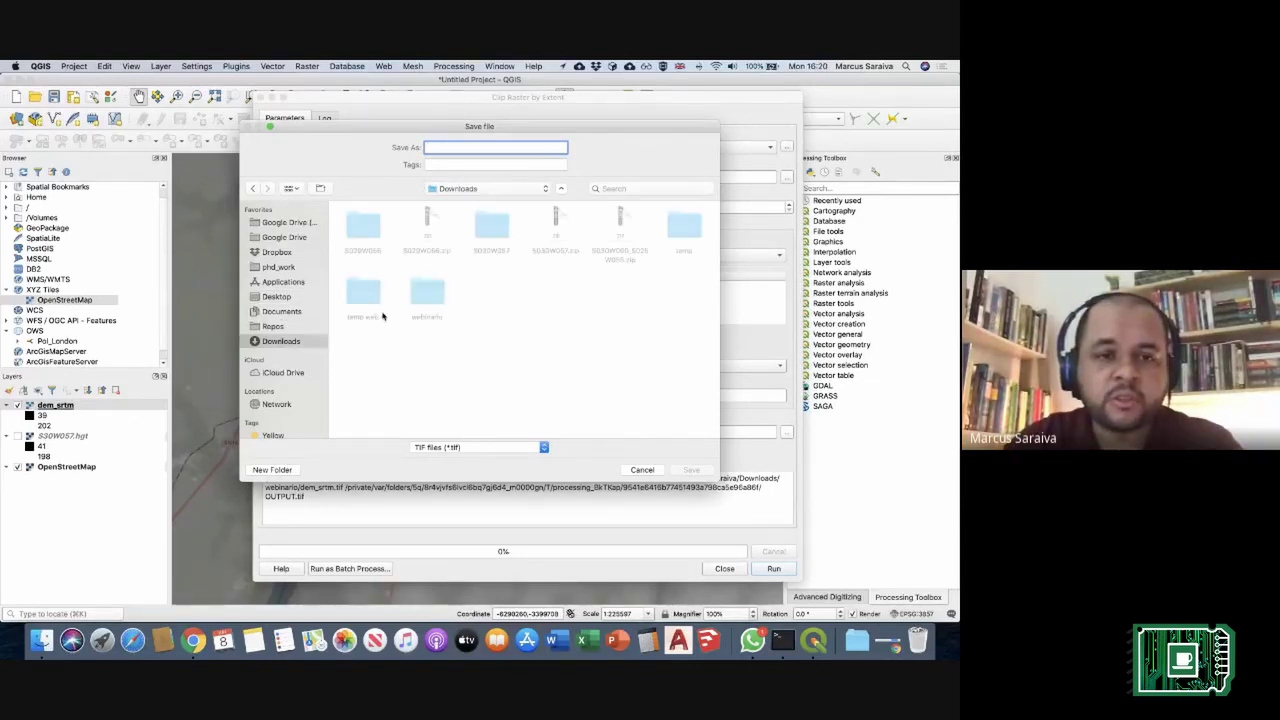
{"action": "double_click", "coordinate": [422, 289]}
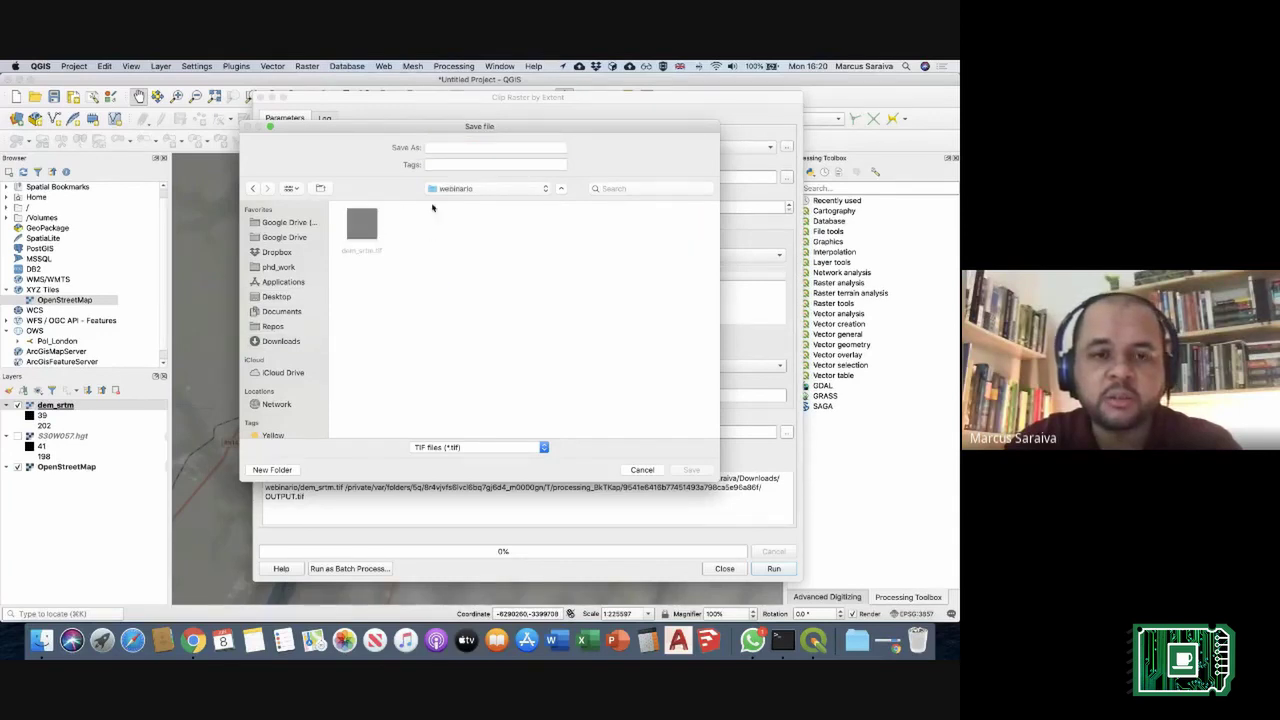
{"action": "left_click", "coordinate": [359, 224]}
{"action": "left_click", "coordinate": [458, 147]}
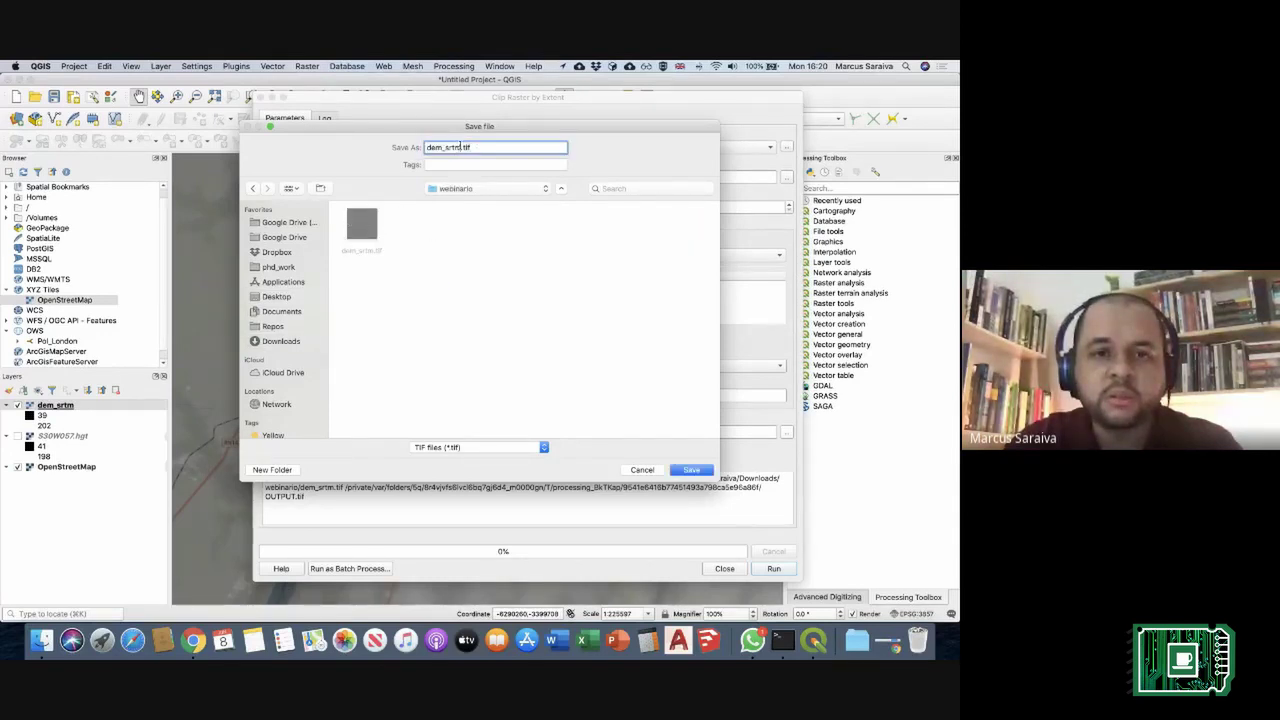
{"action": "type", "text": "_ita"}
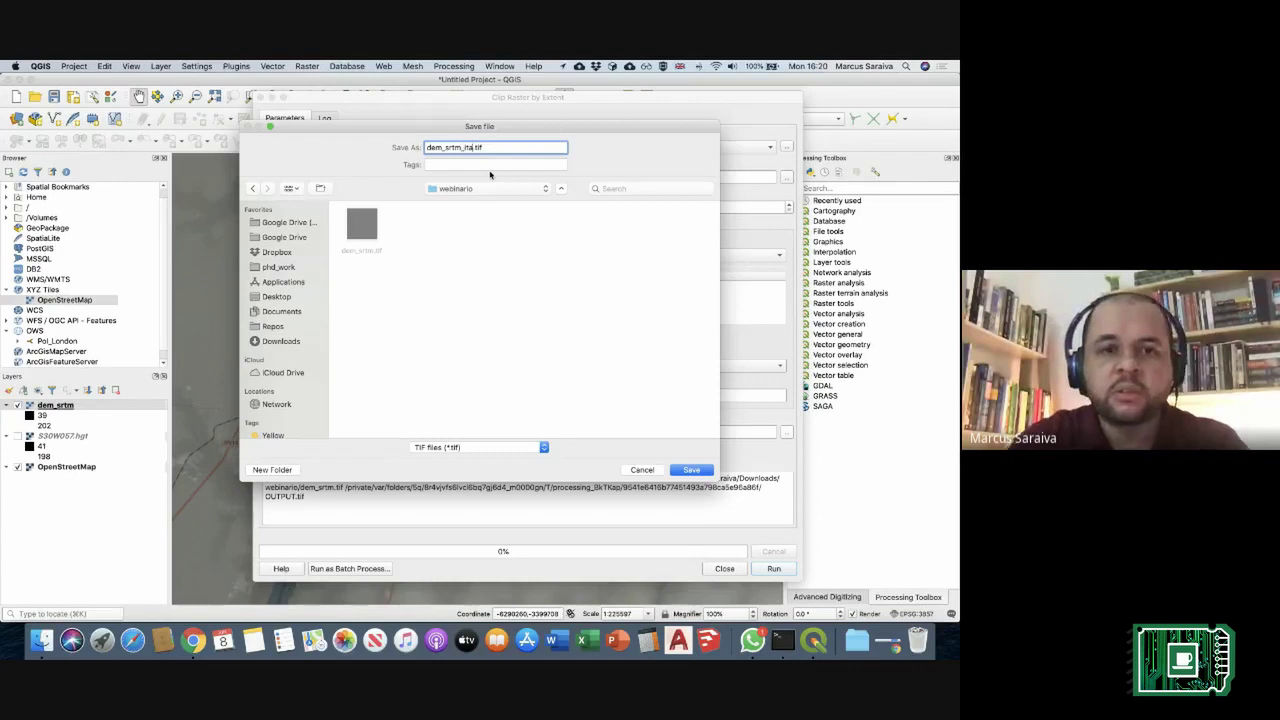
{"action": "type", "text": "qui"}
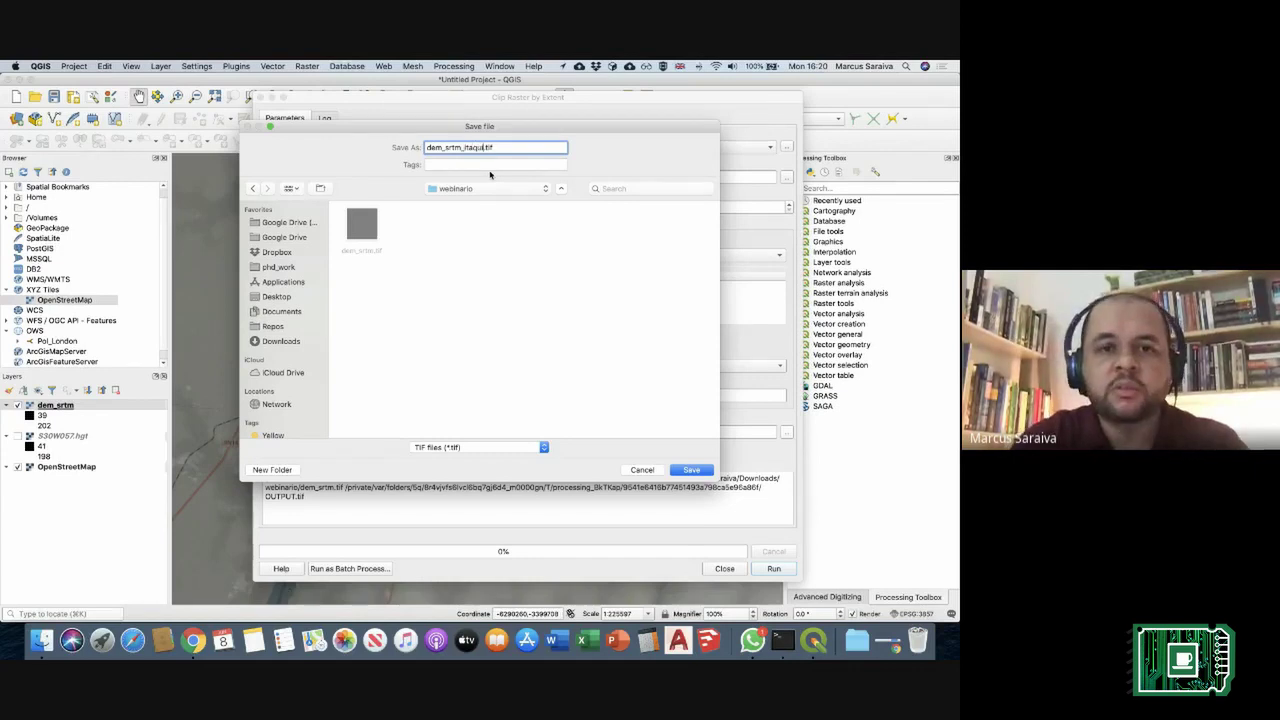
{"action": "left_click", "coordinate": [692, 470]}
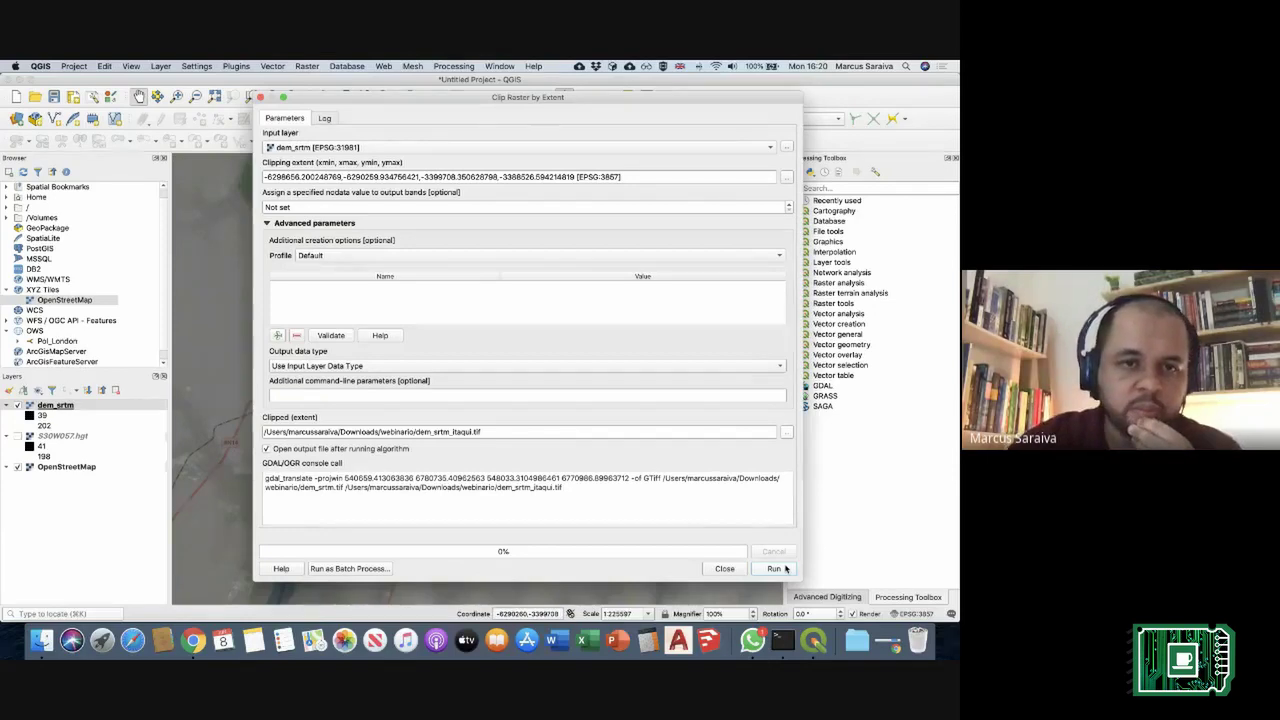
{"action": "left_click", "coordinate": [785, 568]}
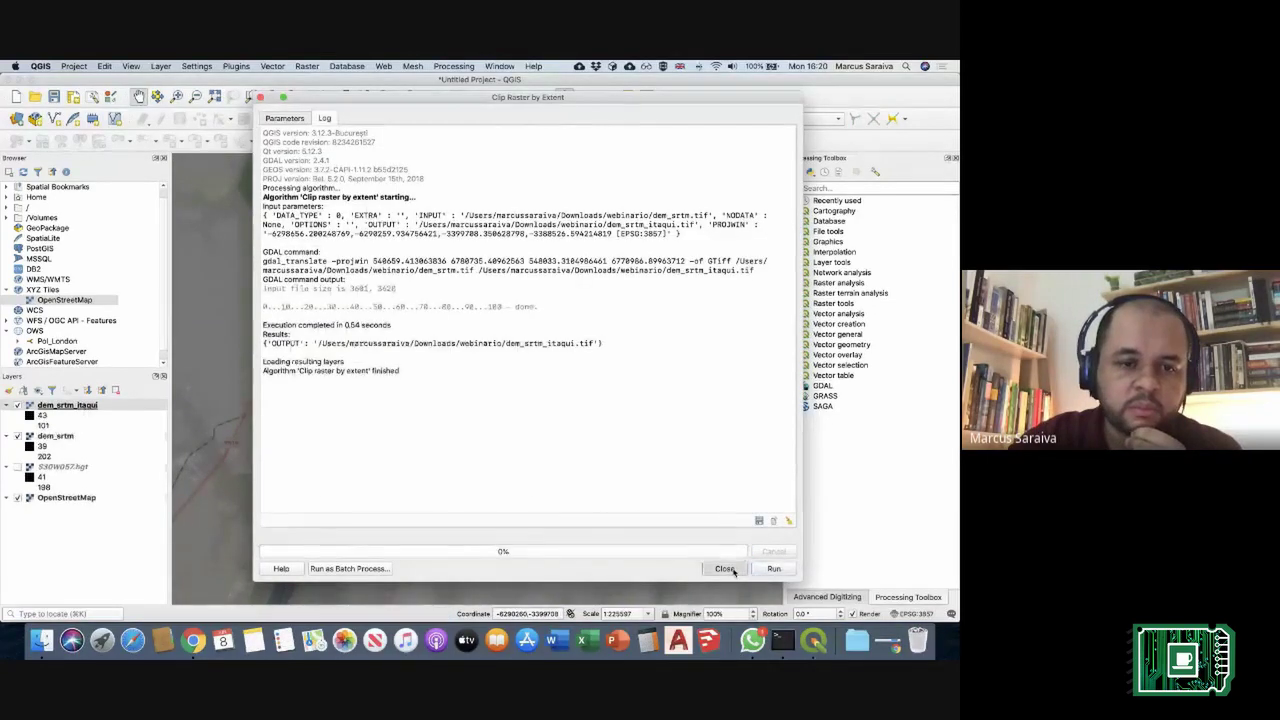
{"action": "left_click", "coordinate": [725, 568]}
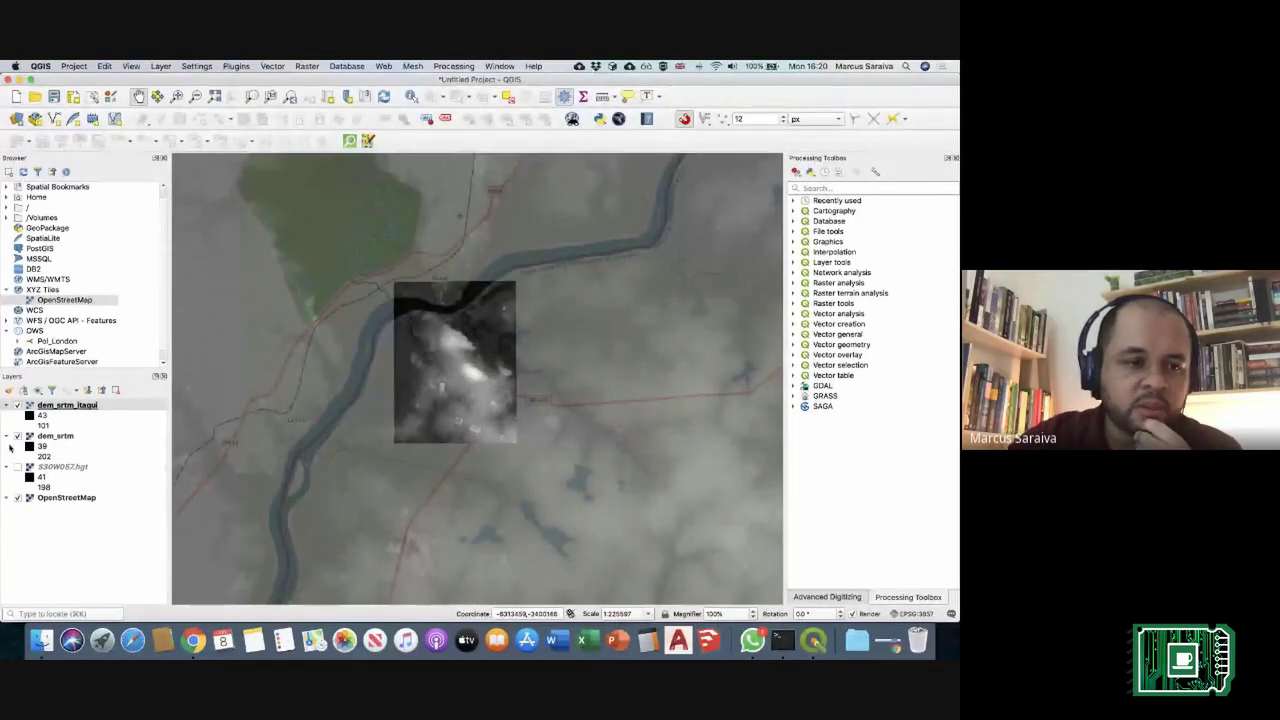
Step: Hide the full dem_srtm layer and inspect the clipped Itaqui raster over the OpenStreetMap base map
{"action": "left_click", "coordinate": [17, 437]}
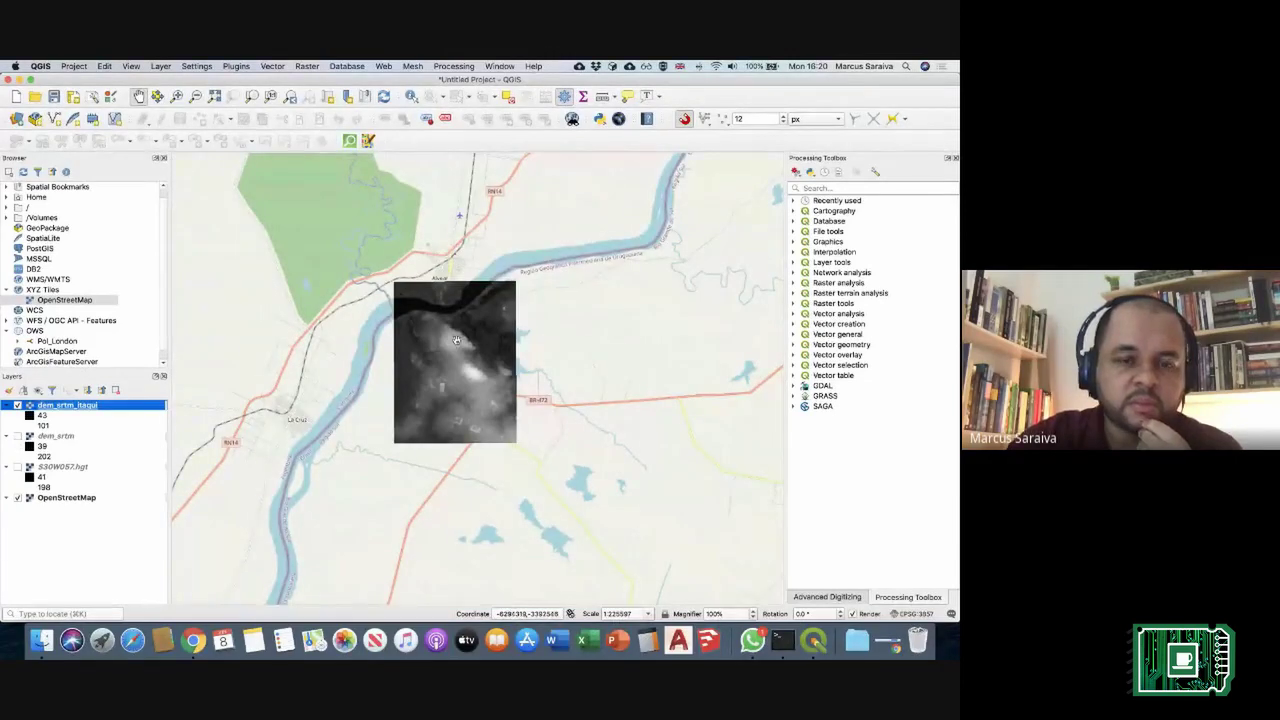
{"action": "scroll", "coordinate": [458, 340], "scroll_direction": "up", "scroll_amount": 3}
{"action": "left_click_drag", "start_coordinate": [448, 382], "coordinate": [506, 366]}
{"action": "scroll", "coordinate": [506, 369], "scroll_direction": "down", "scroll_amount": 1}
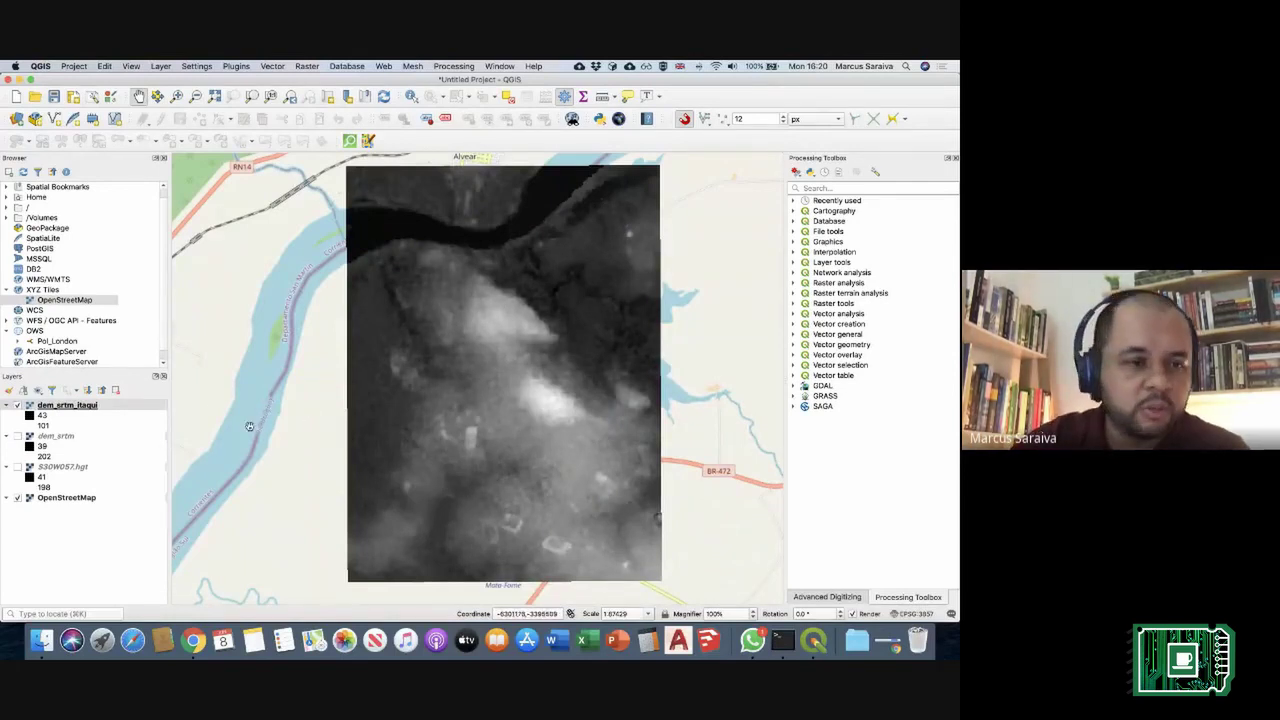
Step: Save the project as Itaqui_Webinar in QGZ format in the Downloads/webinario folder
{"action": "left_click", "coordinate": [55, 97]}
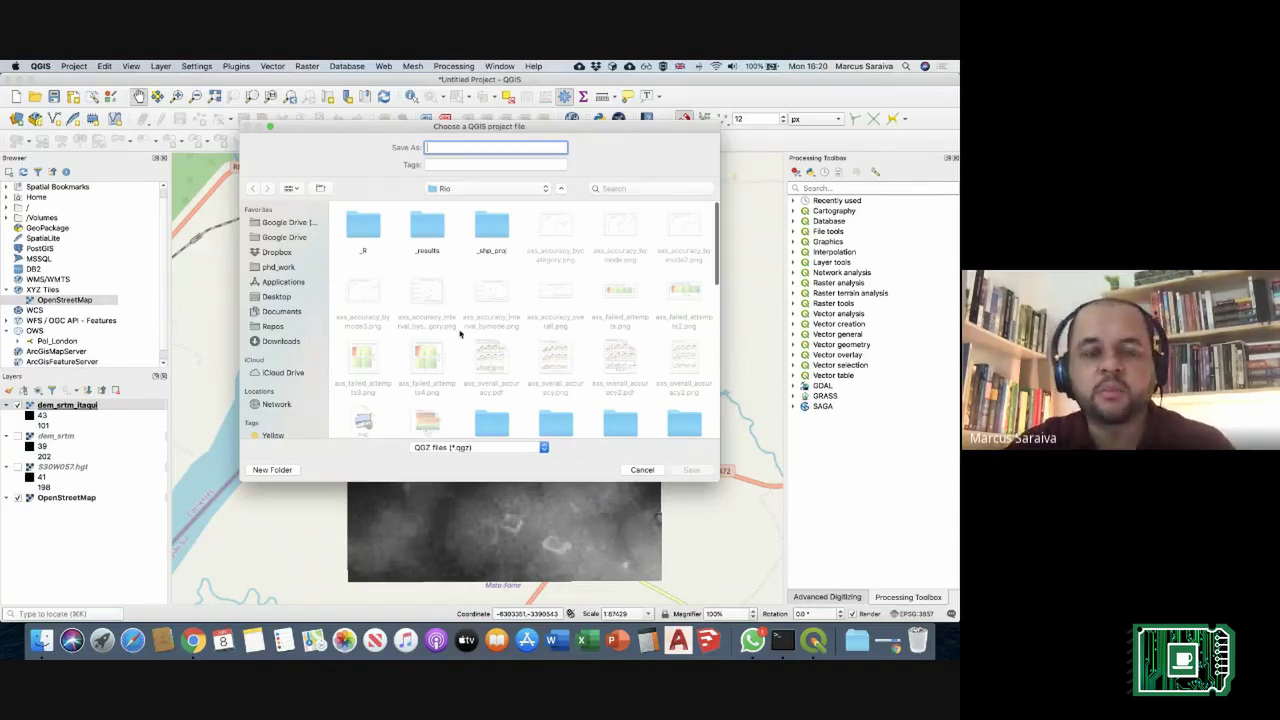
{"action": "left_click", "coordinate": [285, 341]}
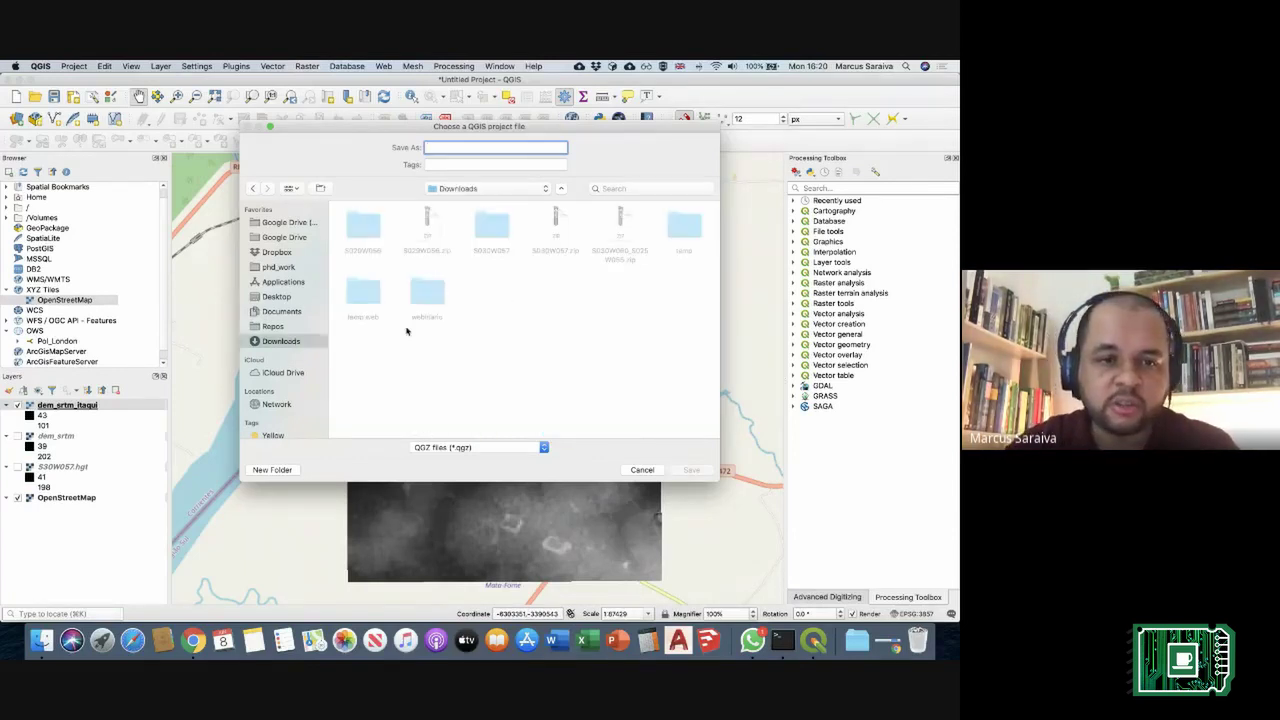
{"action": "double_click", "coordinate": [427, 303]}
{"action": "left_click", "coordinate": [467, 146]}
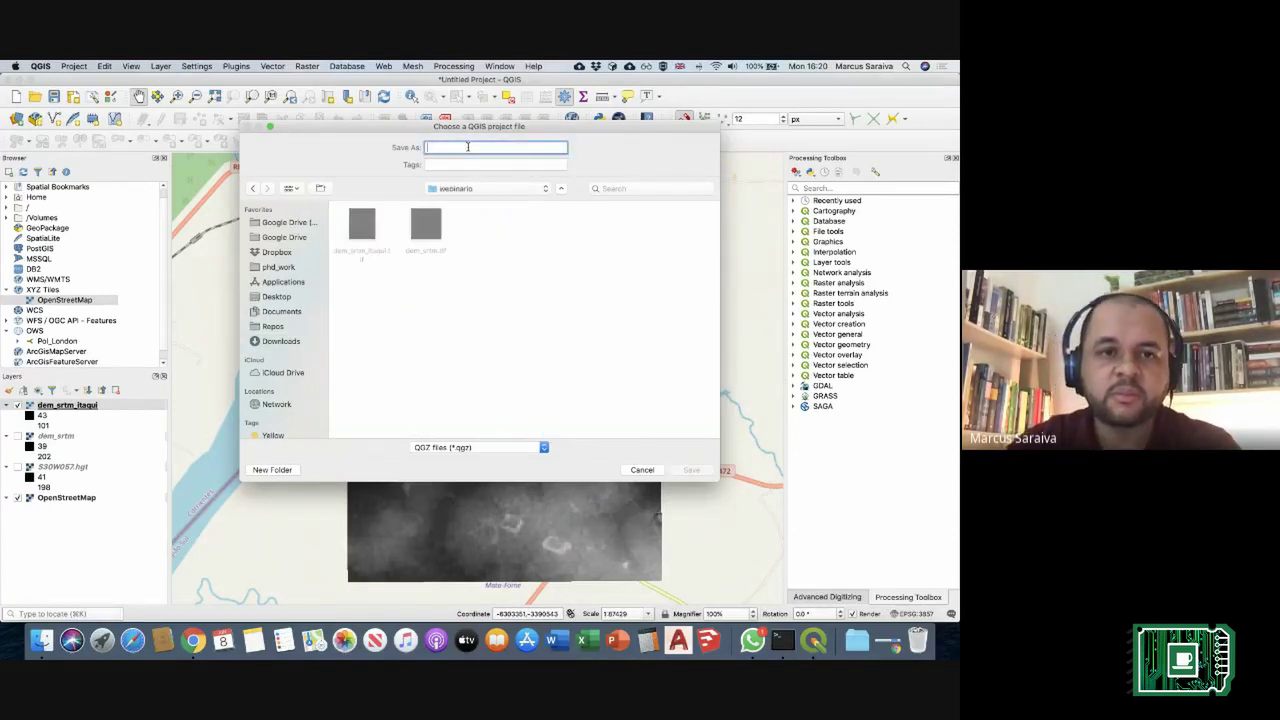
{"action": "type", "text": "itaqui_"}
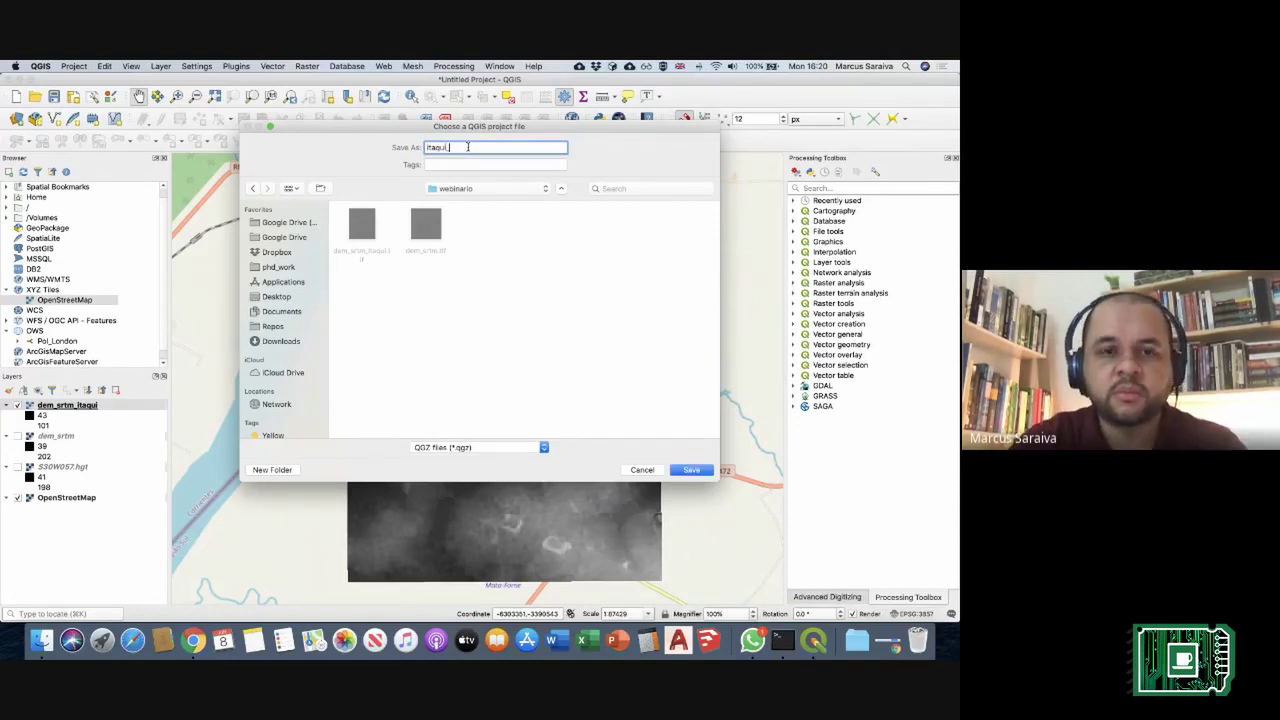
{"action": "type", "text": "Web"}
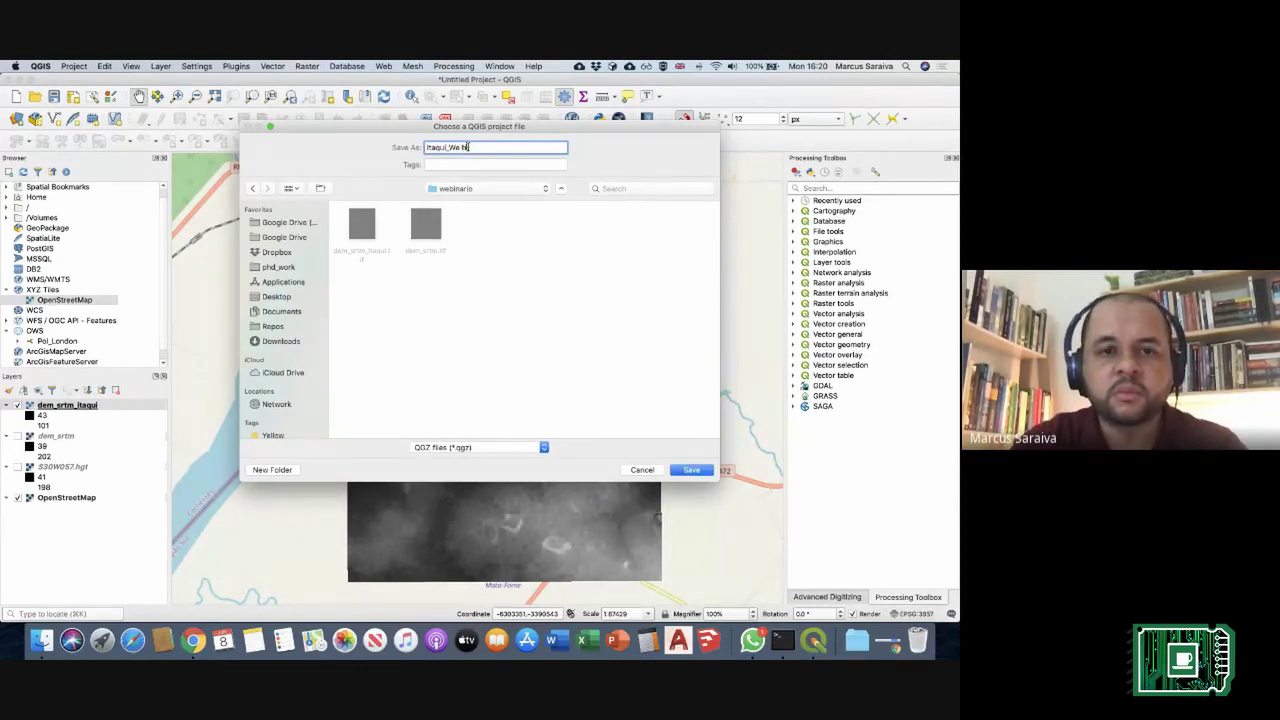
{"action": "type", "text": "inar"}
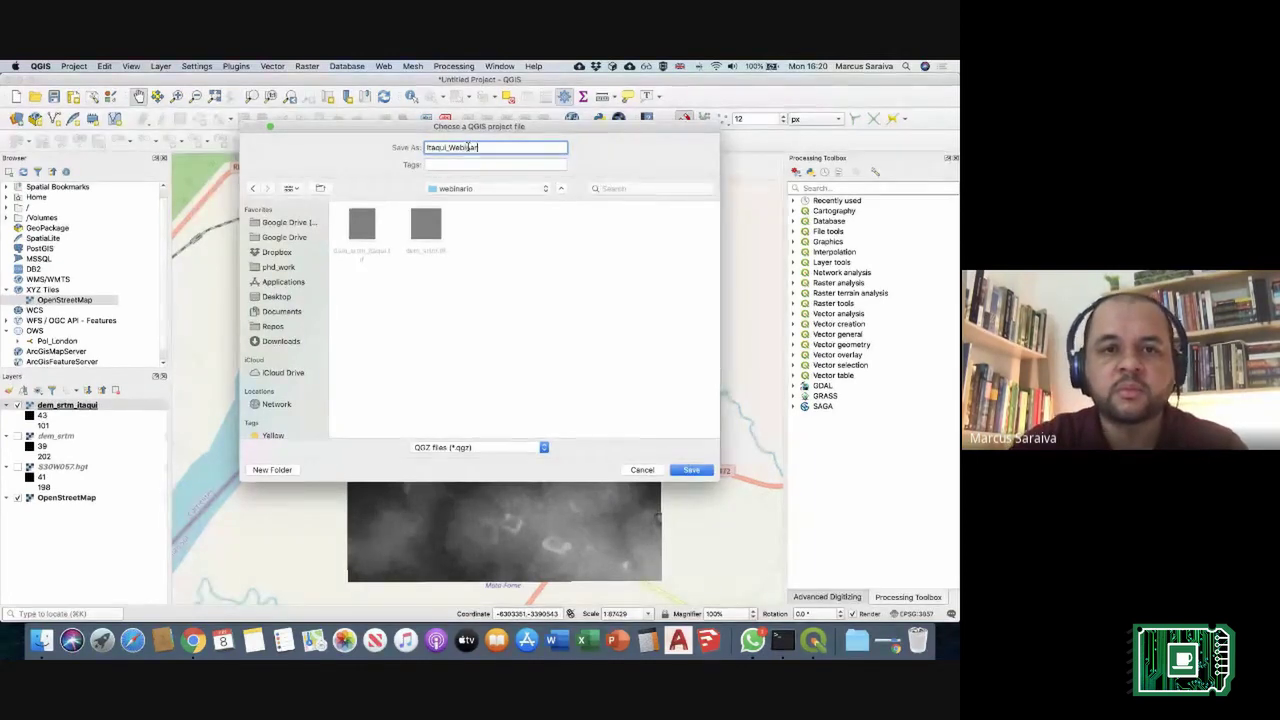
{"action": "left_click", "coordinate": [693, 470]}
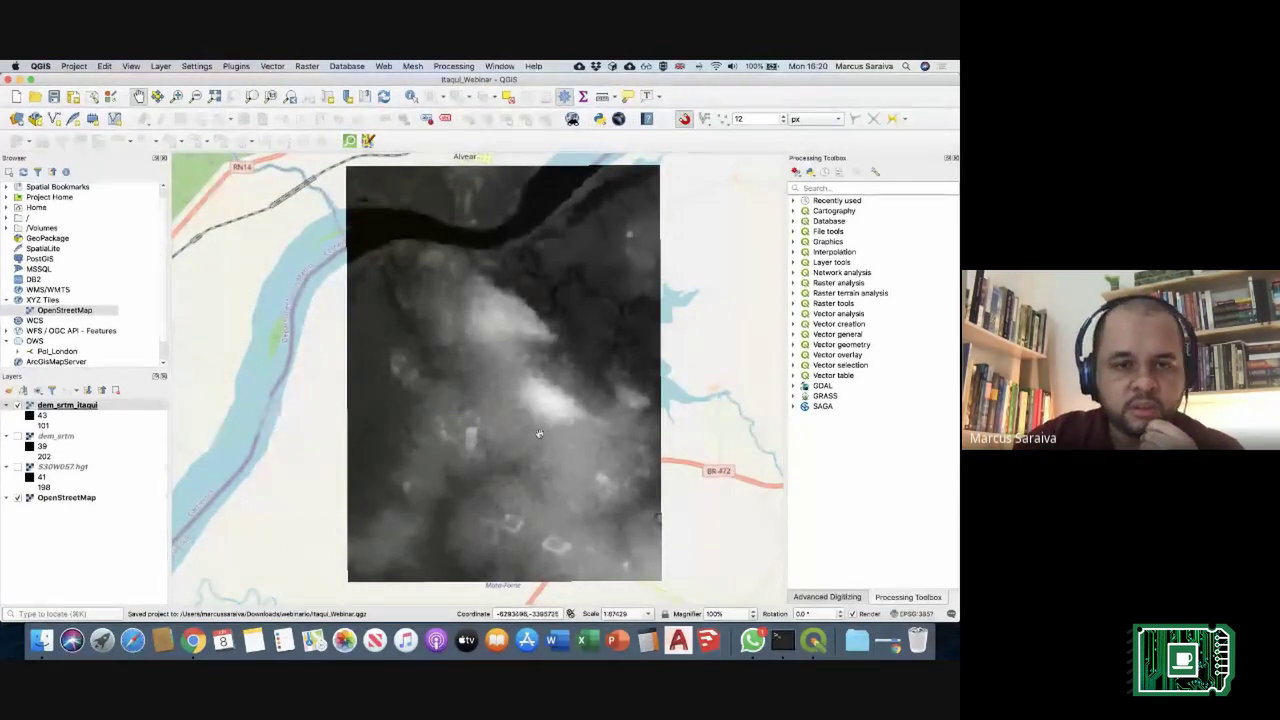
Step: Remove the dem_srtm and S30W057.hgt layers from the project together and save the project
{"action": "left_click_drag", "start_coordinate": [522, 418], "coordinate": [520, 425]}
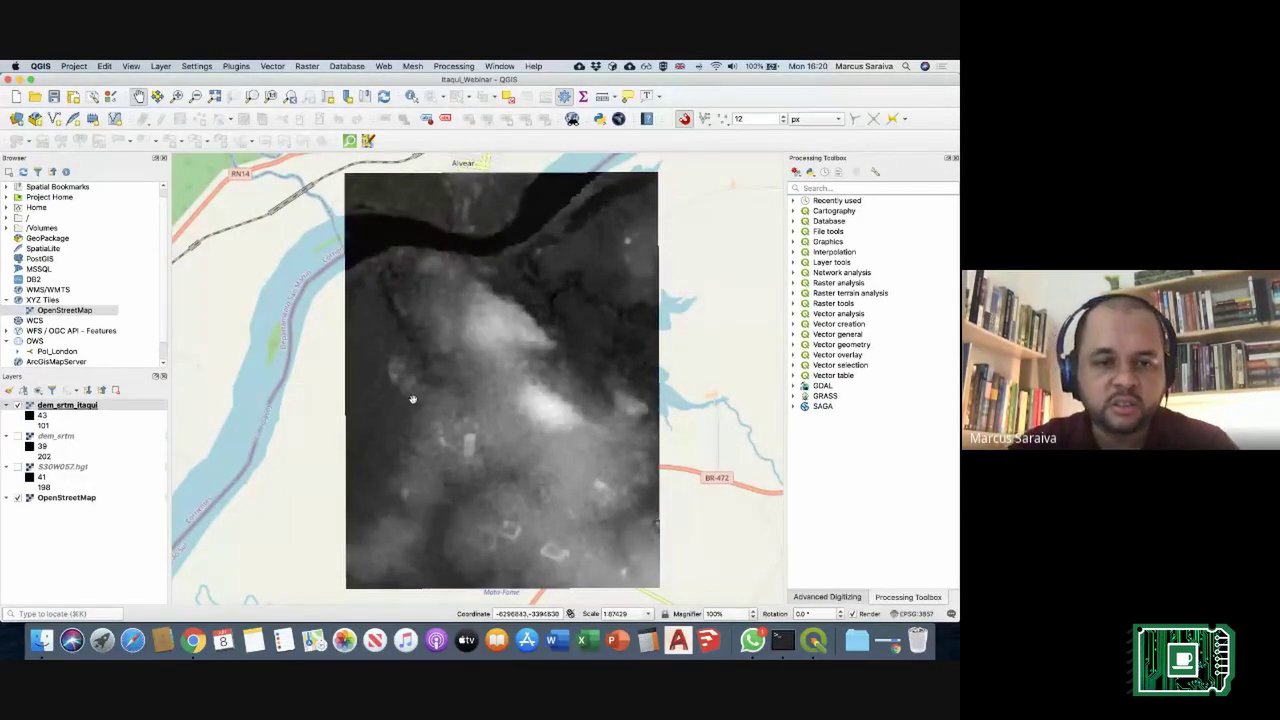
{"action": "left_click_drag", "start_coordinate": [411, 397], "coordinate": [417, 403]}
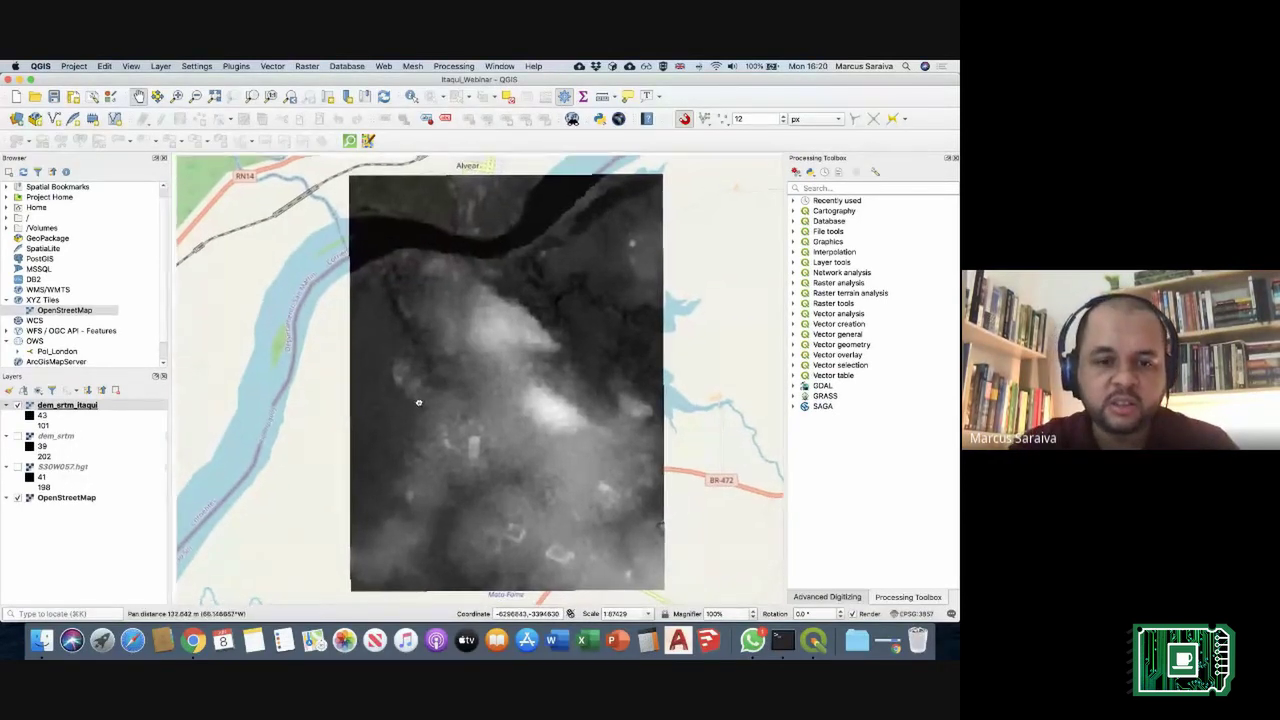
{"action": "left_click", "coordinate": [72, 437]}
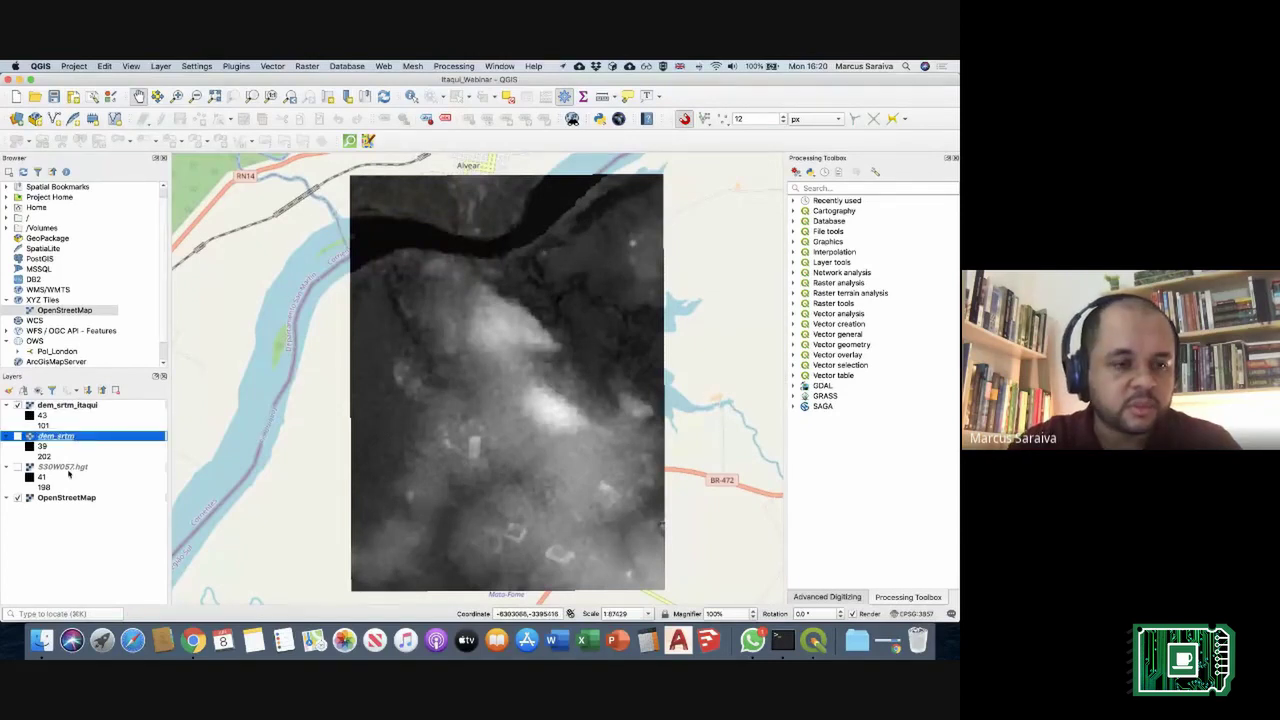
{"action": "left_click", "coordinate": [68, 468]}
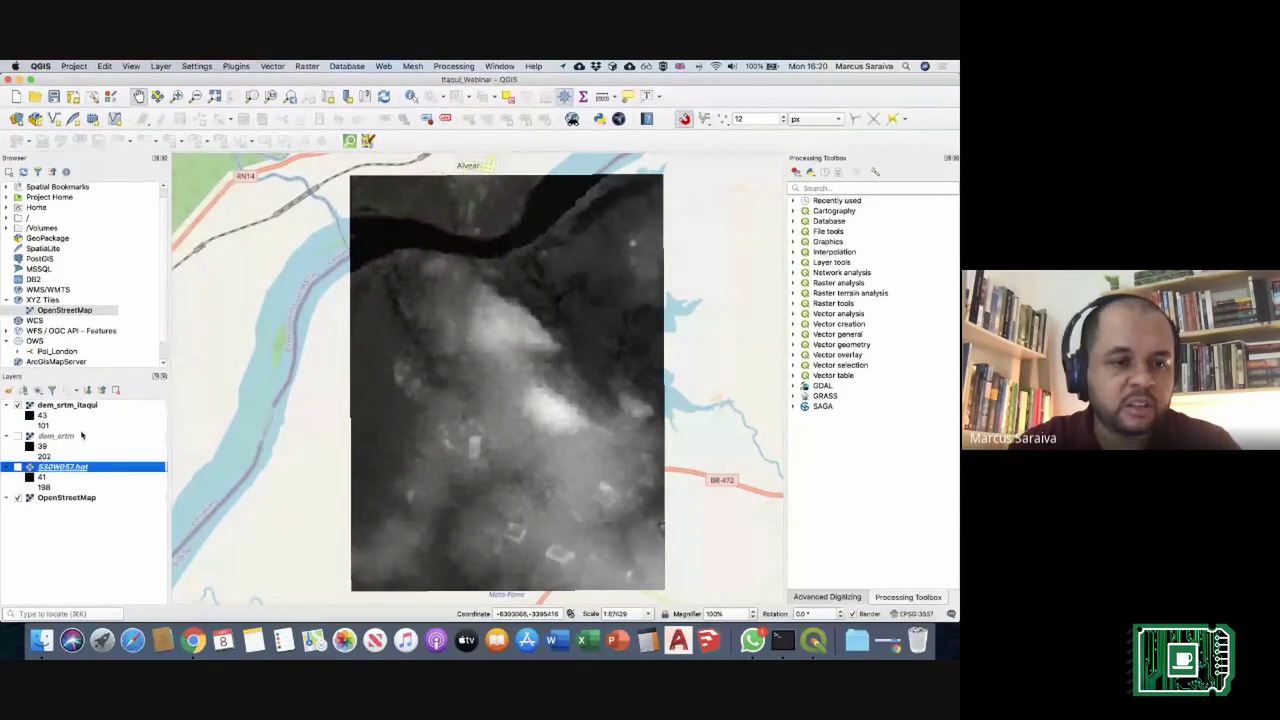
{"action": "left_click", "coordinate": [82, 436]}
{"action": "left_click", "coordinate": [86, 468], "text": "super"}
{"action": "right_click", "coordinate": [80, 437]}
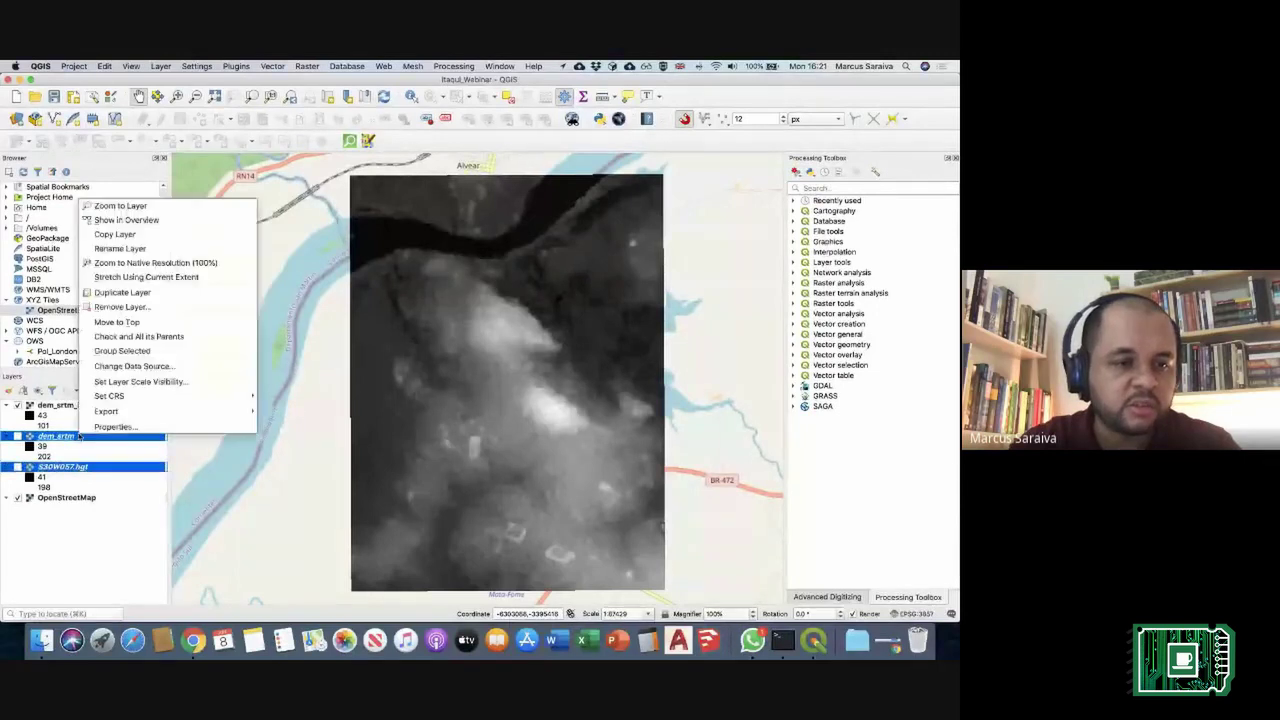
{"action": "left_click", "coordinate": [120, 307]}
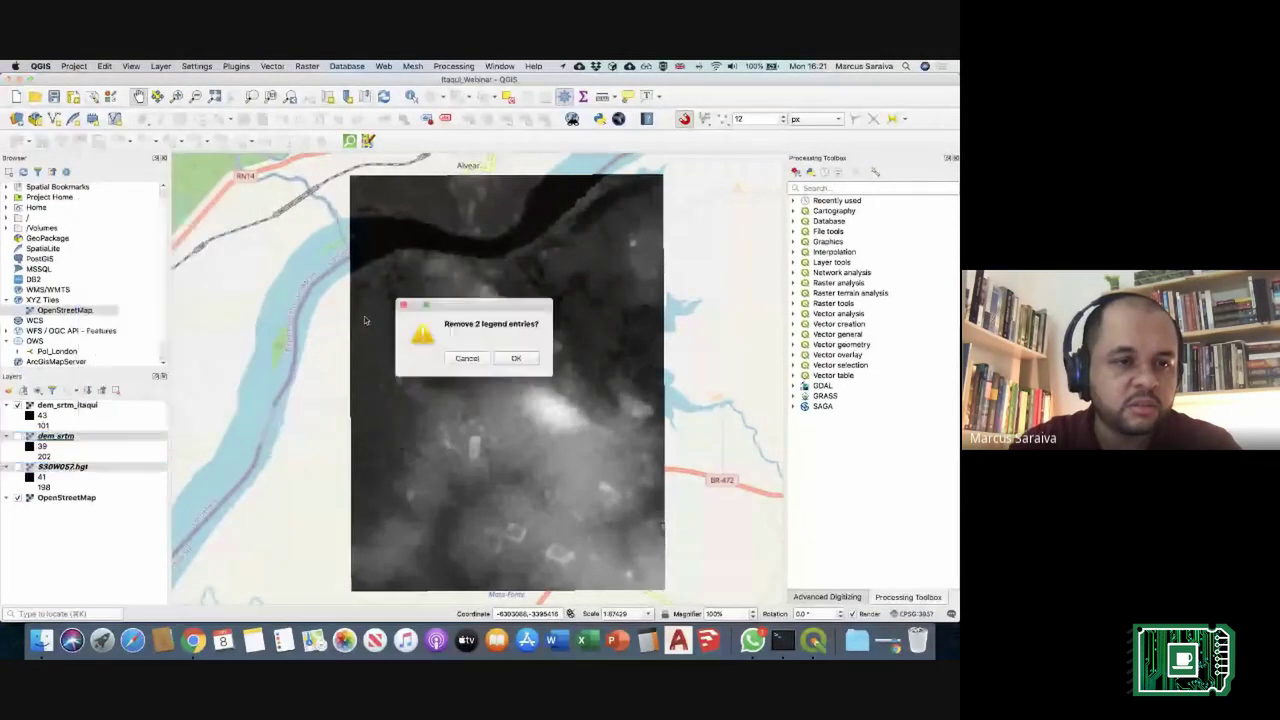
{"action": "left_click", "coordinate": [512, 358]}
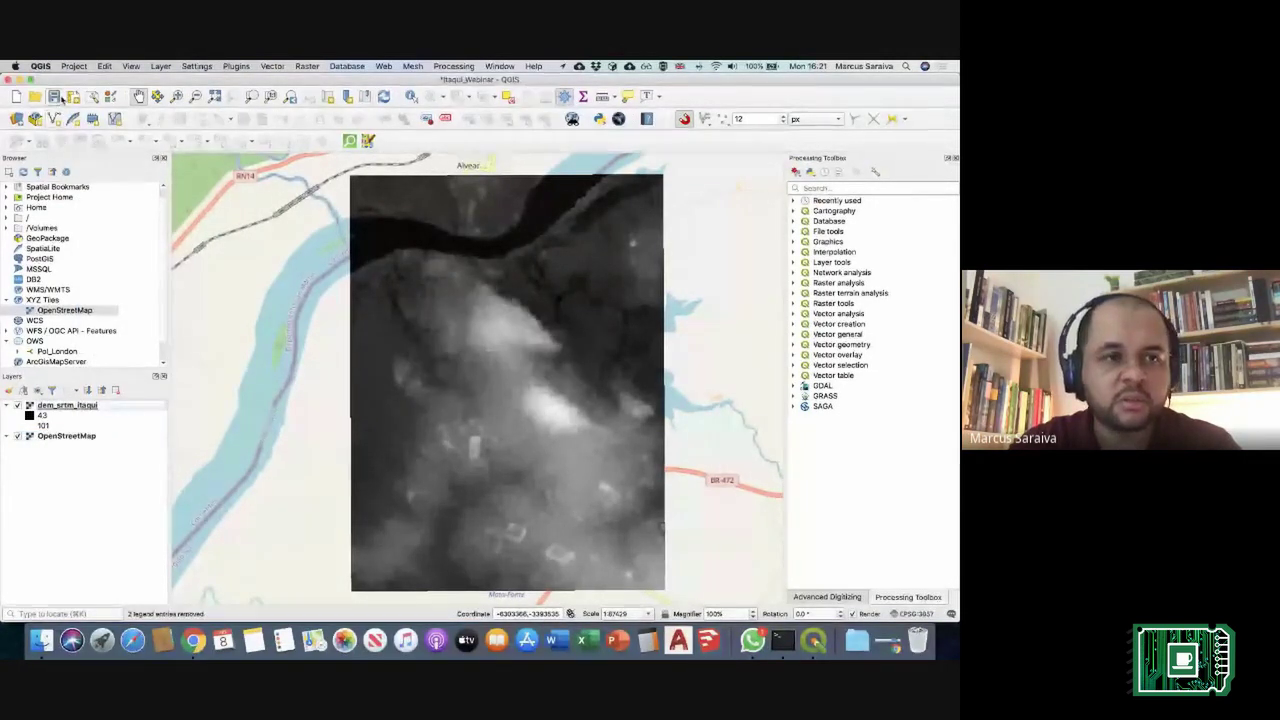
{"action": "key", "text": "super+s"}
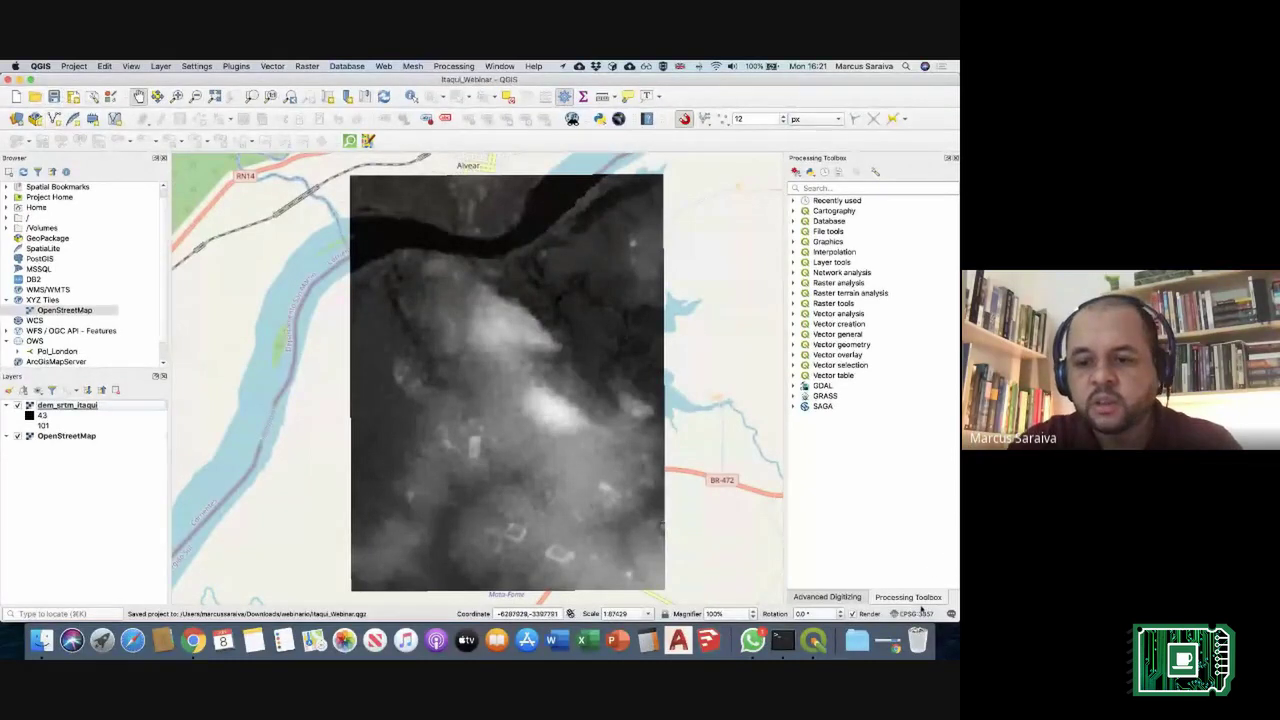
Step: Set the project coordinate reference system to SIRGAS 2000 / UTM zone 21S (EPSG:31981)
{"action": "left_click", "coordinate": [918, 612]}
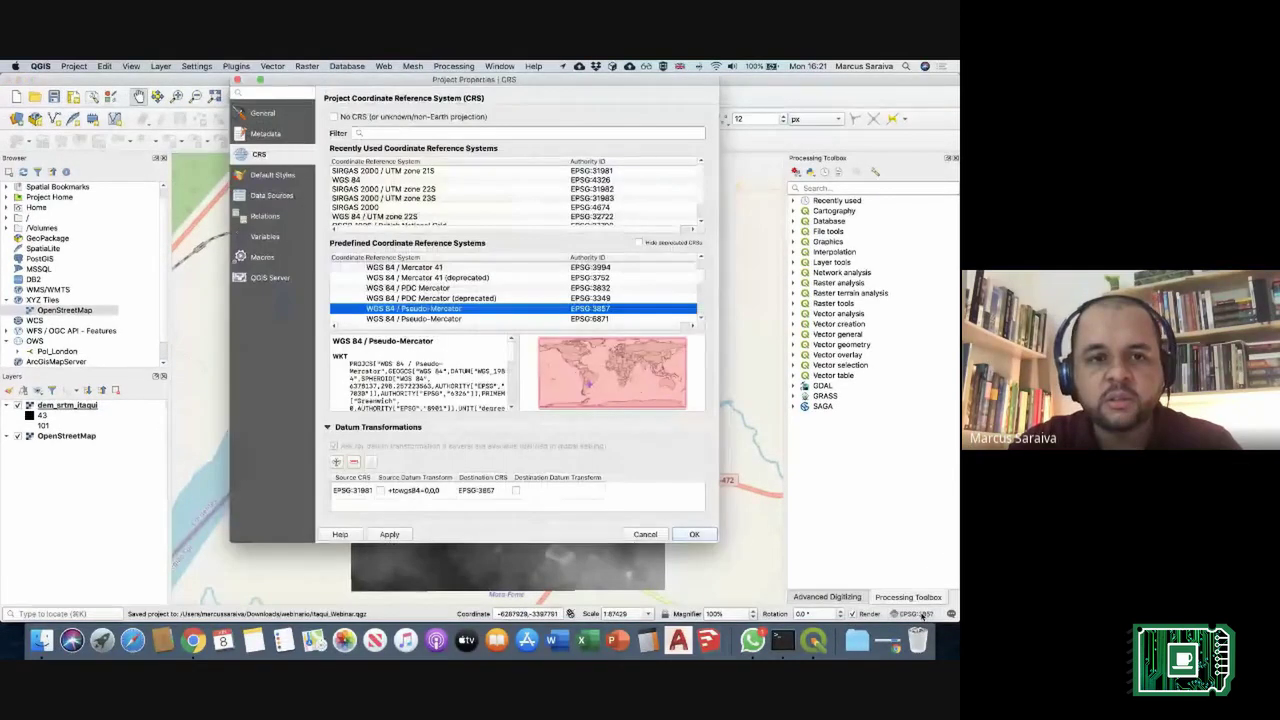
{"action": "key", "text": "Escape"}
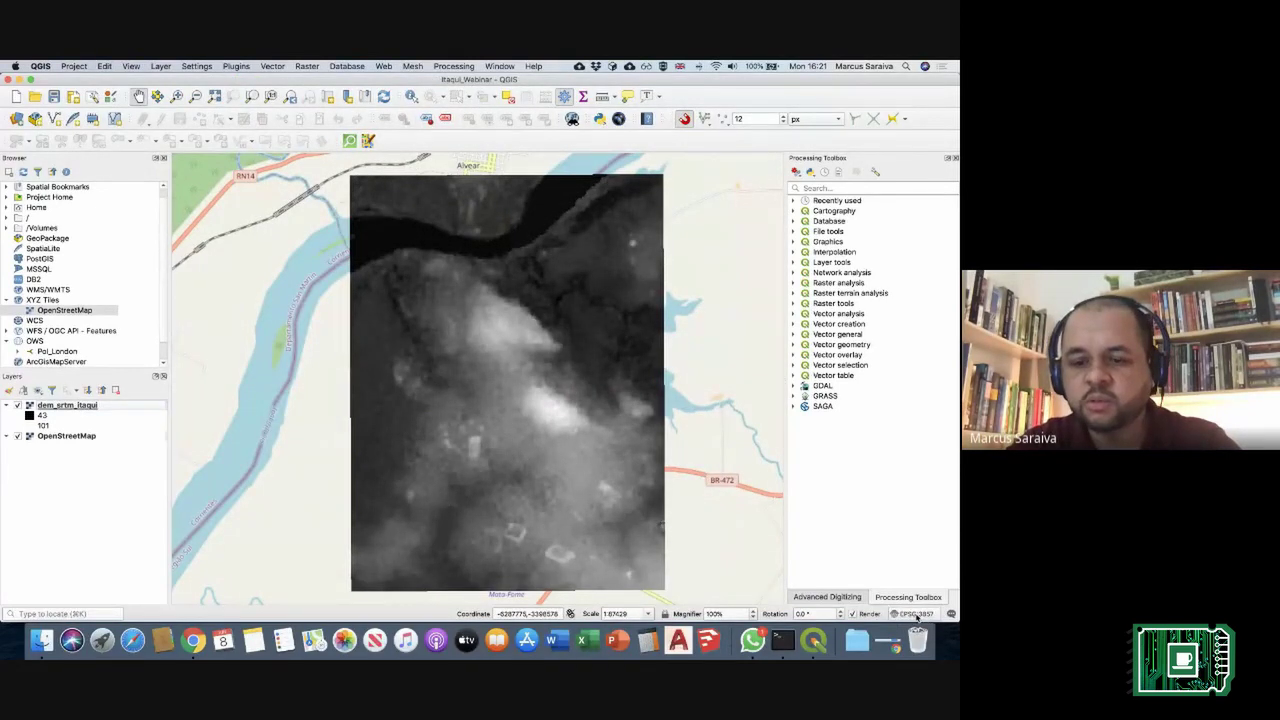
{"action": "left_click", "coordinate": [918, 613]}
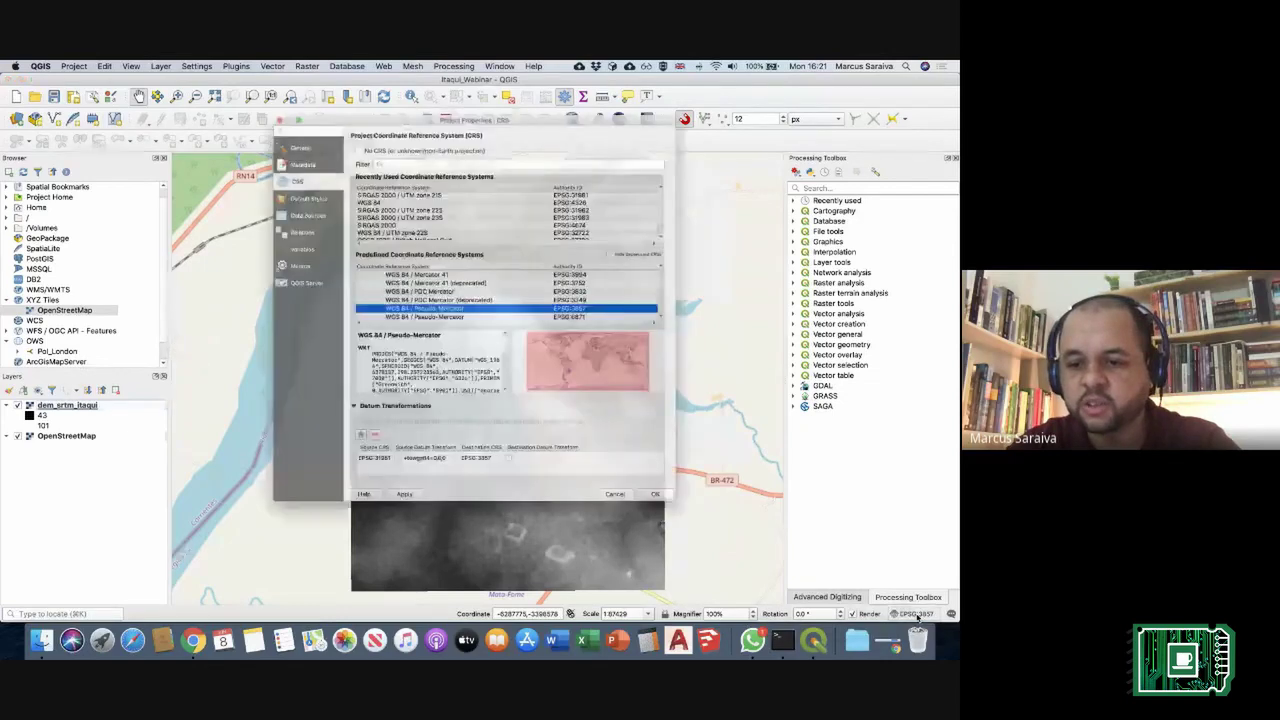
{"action": "left_click", "coordinate": [437, 171]}
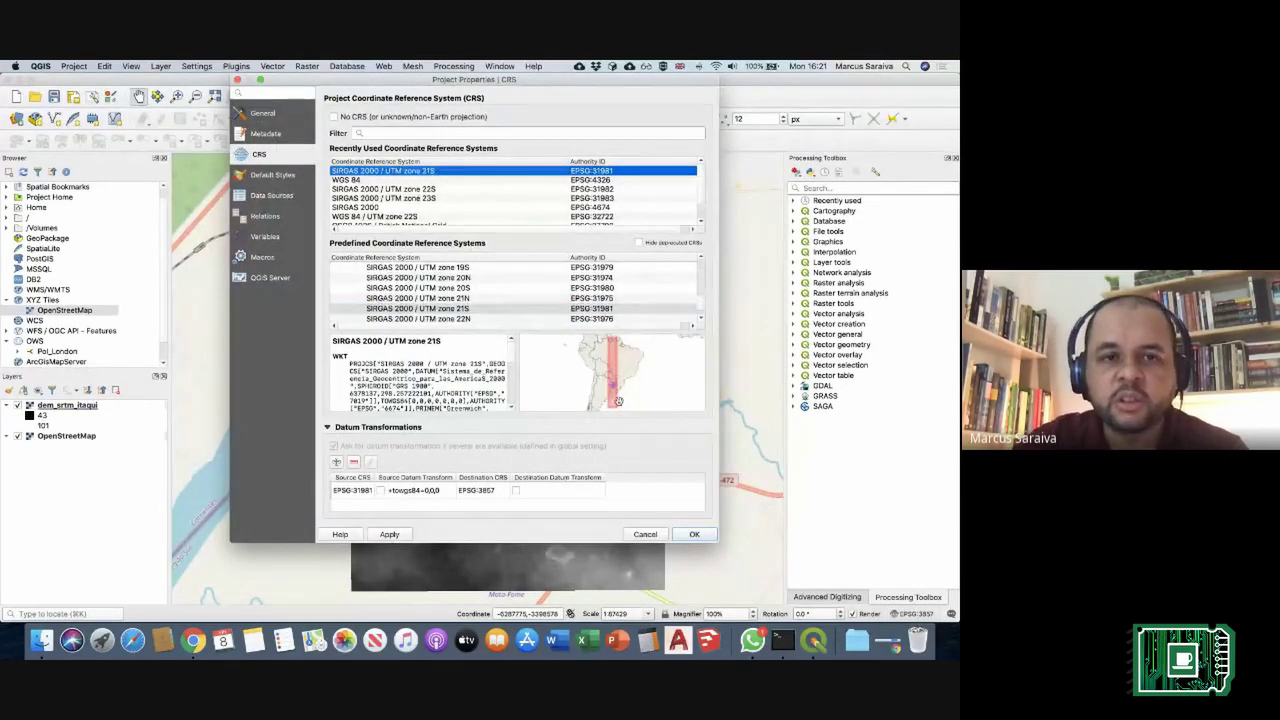
{"action": "left_click", "coordinate": [693, 535]}
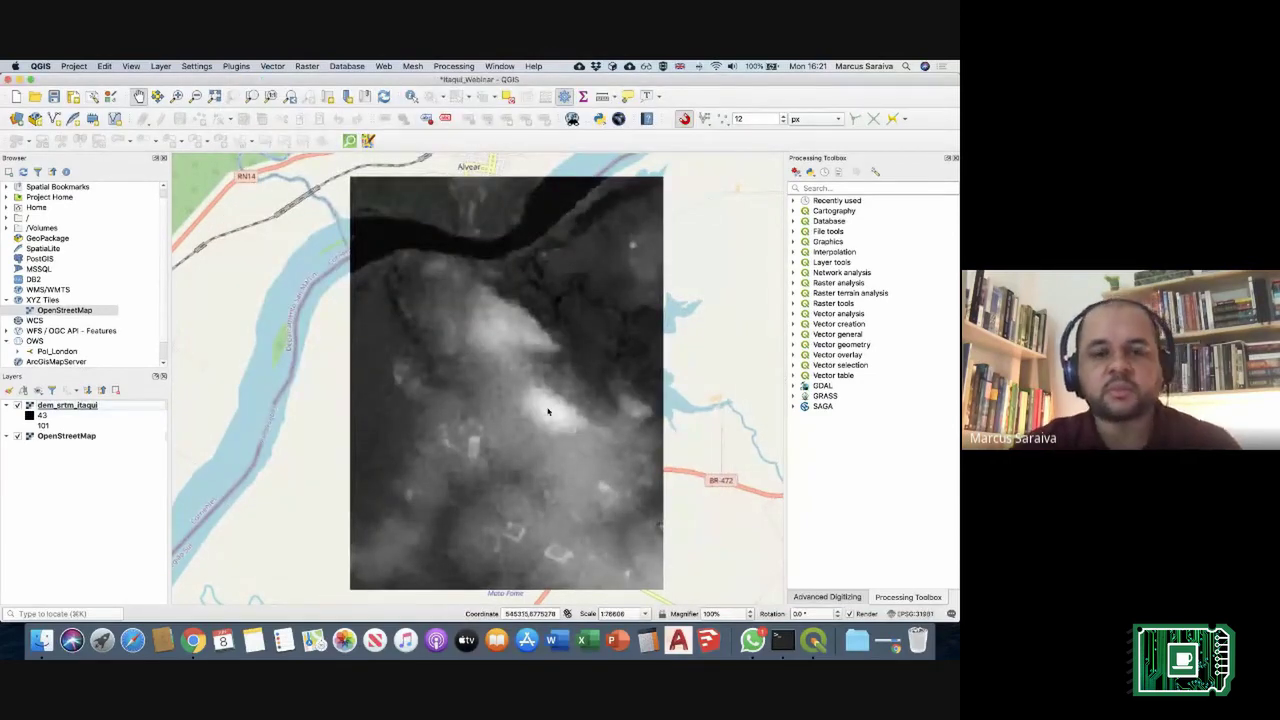
Step: Briefly hide dem_srtm_itaqui to check the base map beneath, show it again and save the project
{"action": "left_click", "coordinate": [17, 405]}
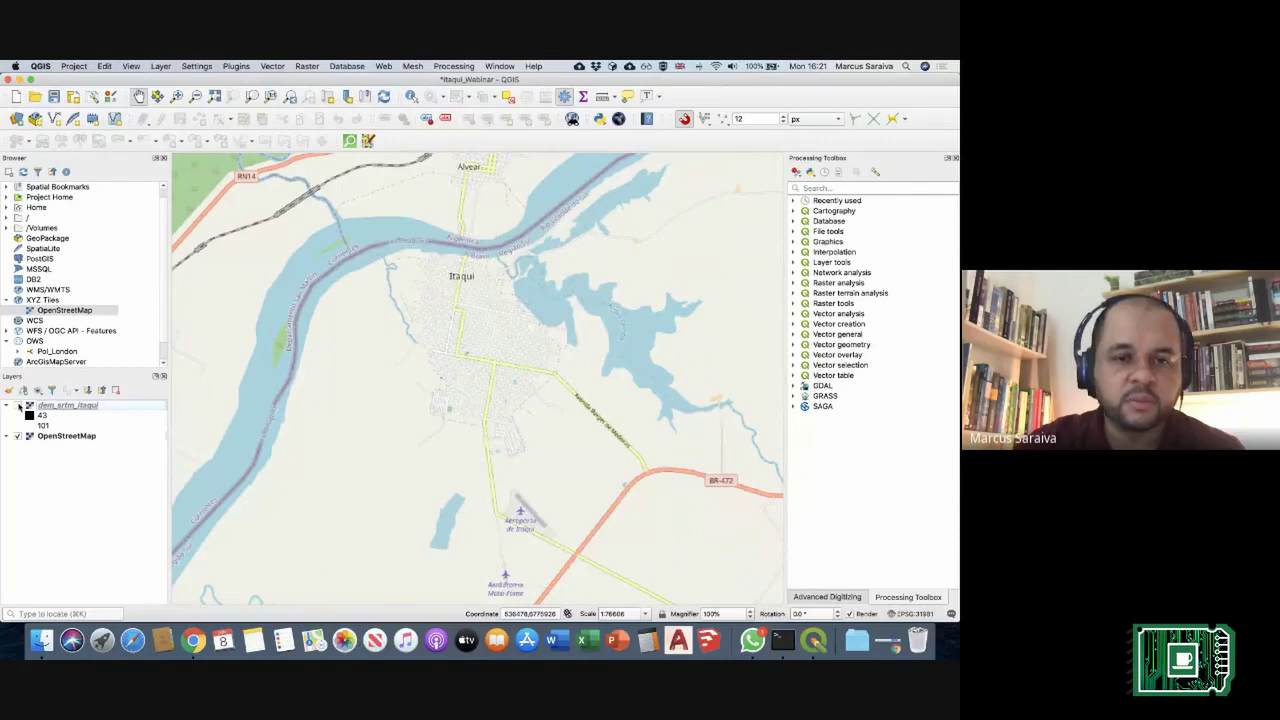
{"action": "left_click", "coordinate": [17, 405]}
{"action": "left_click", "coordinate": [54, 96]}
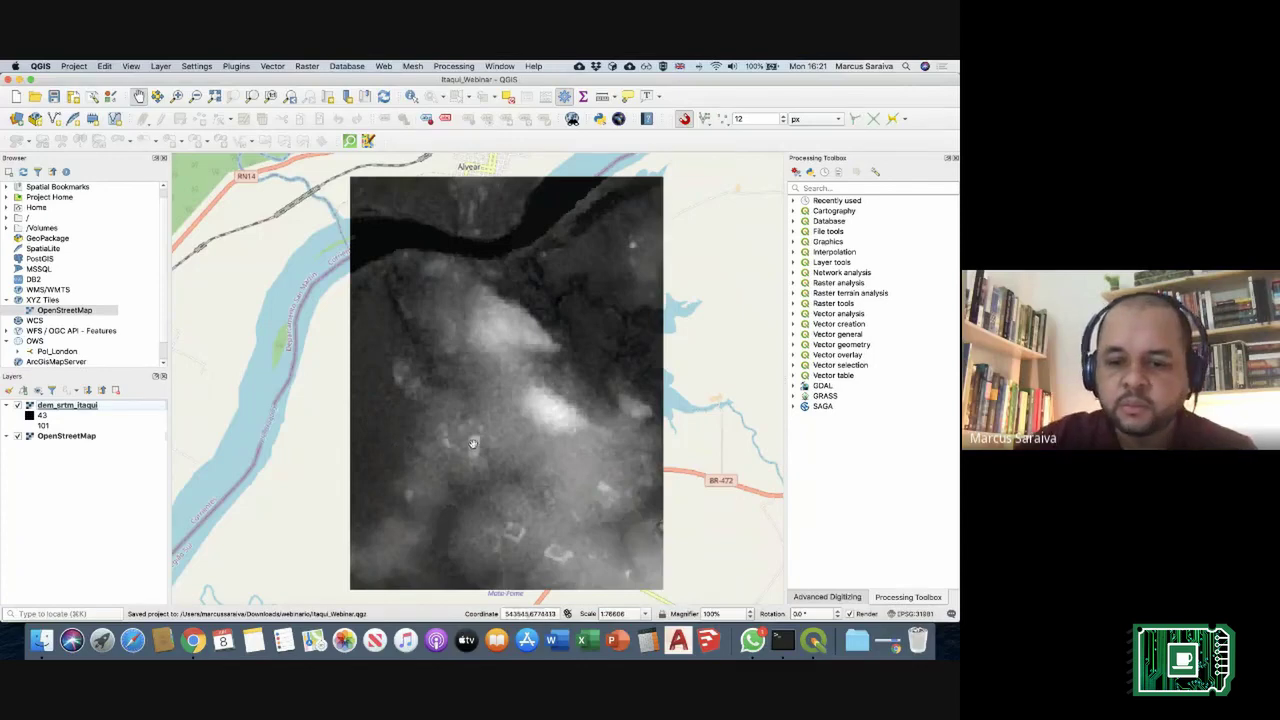
{"action": "key", "text": "ctrl+Left"}
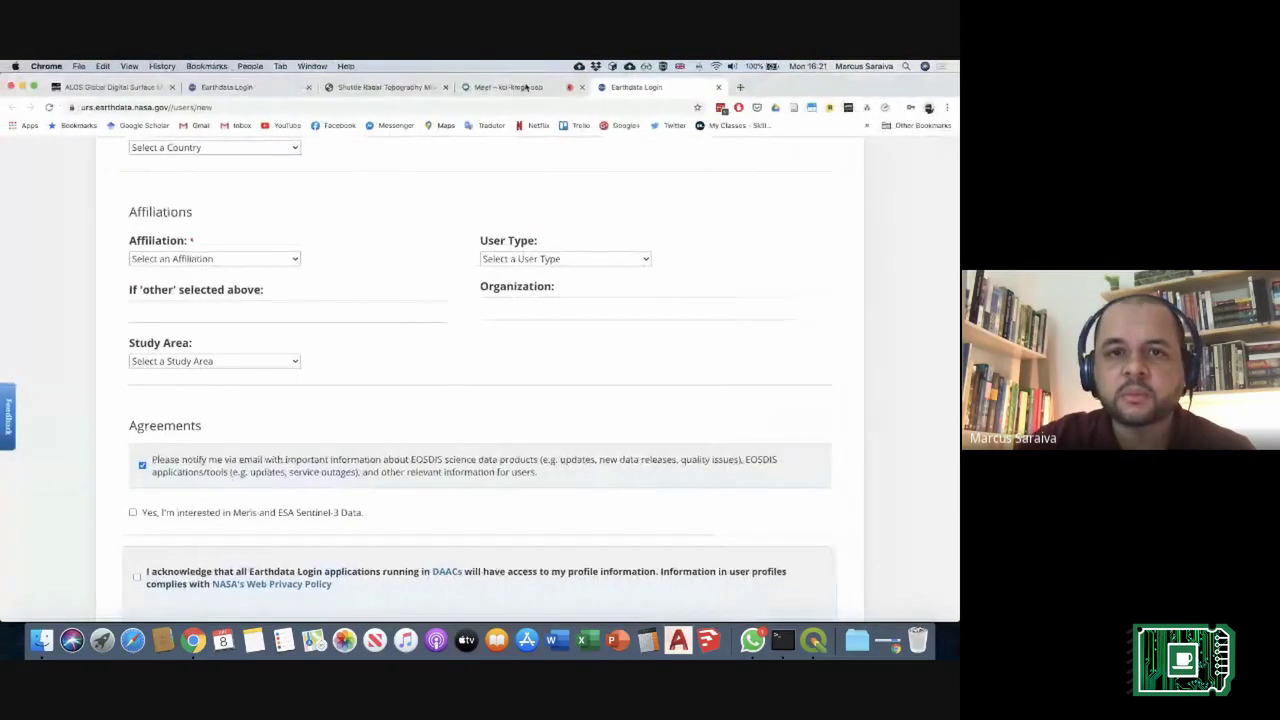
{"action": "left_click", "coordinate": [505, 87]}
{"action": "key", "text": "ctrl+Tab"}
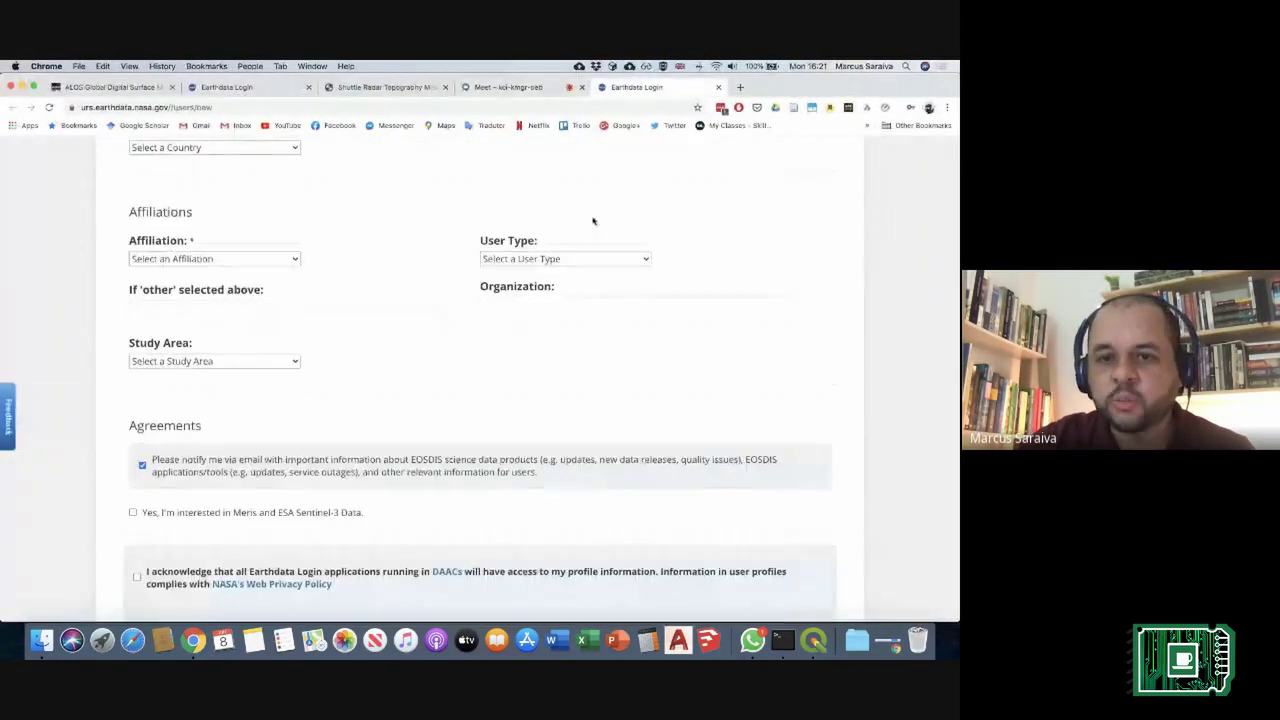
{"action": "key", "text": "ctrl+Right"}
{"action": "right_click", "coordinate": [957, 657]}
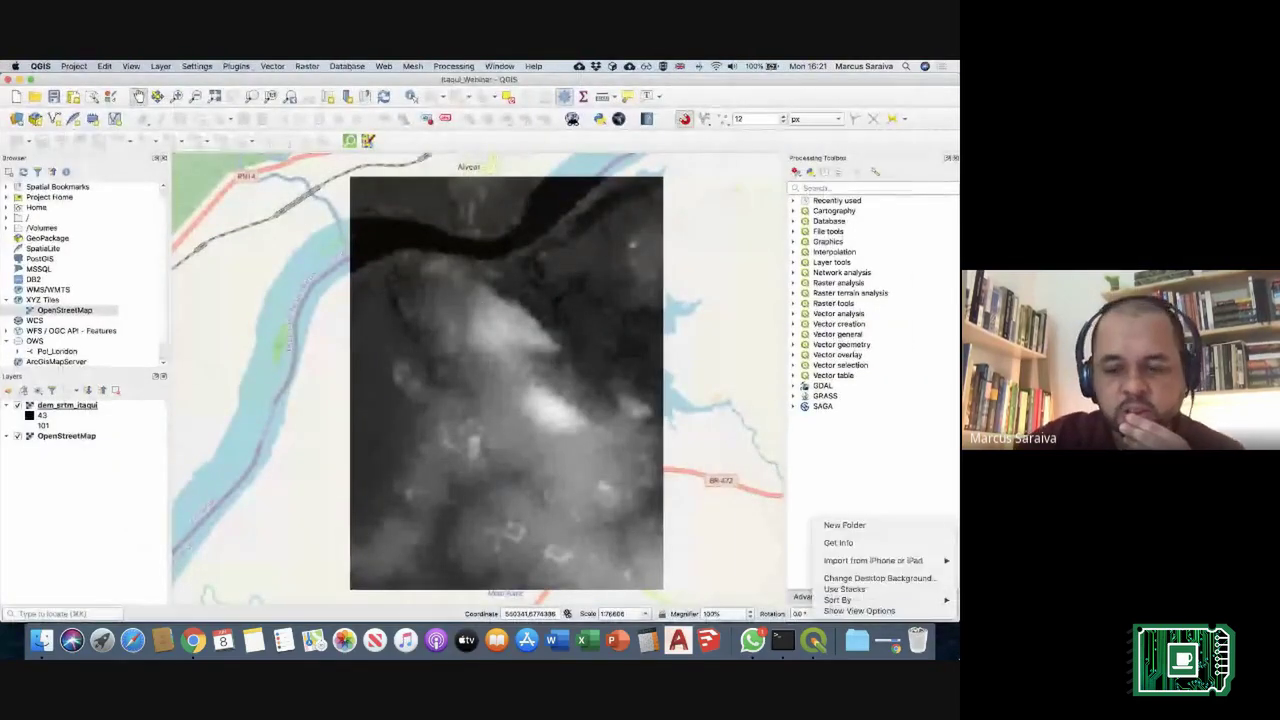
{"action": "left_click", "coordinate": [626, 351]}
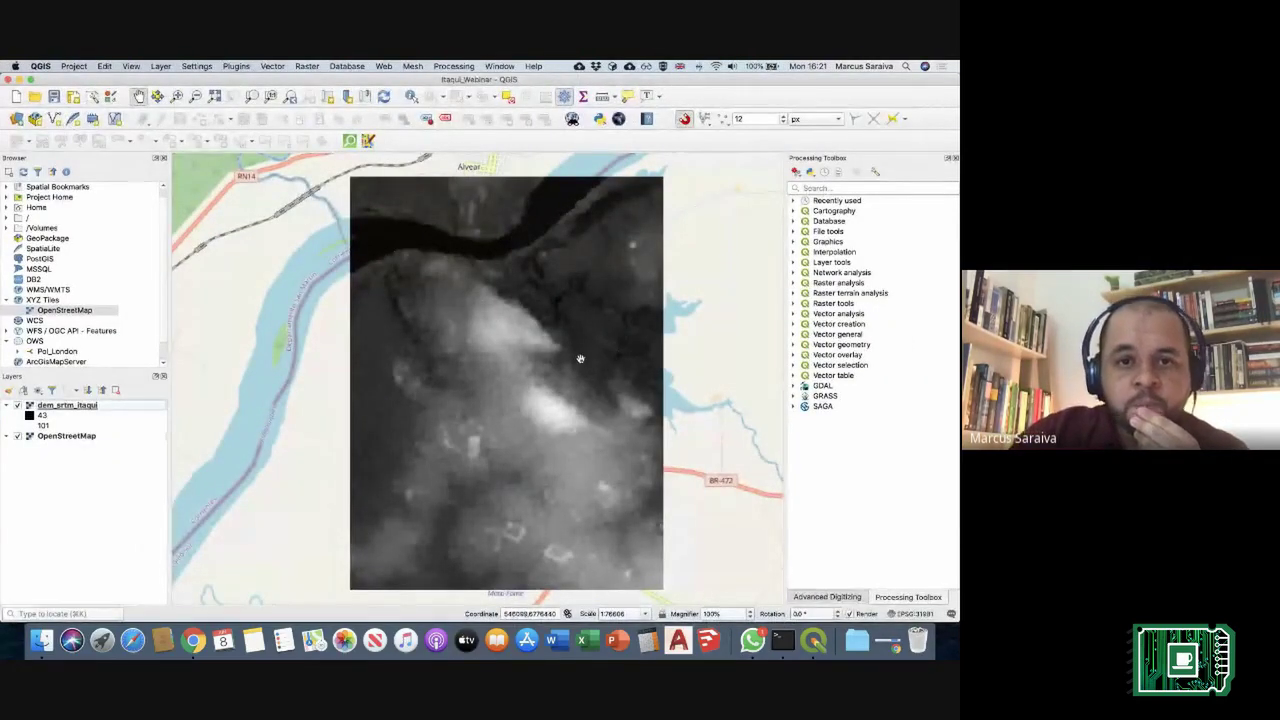
Step: Change the render type of the dem_srtm_itaqui layer to Singleband pseudocolor in its symbology properties
{"action": "left_click", "coordinate": [112, 406]}
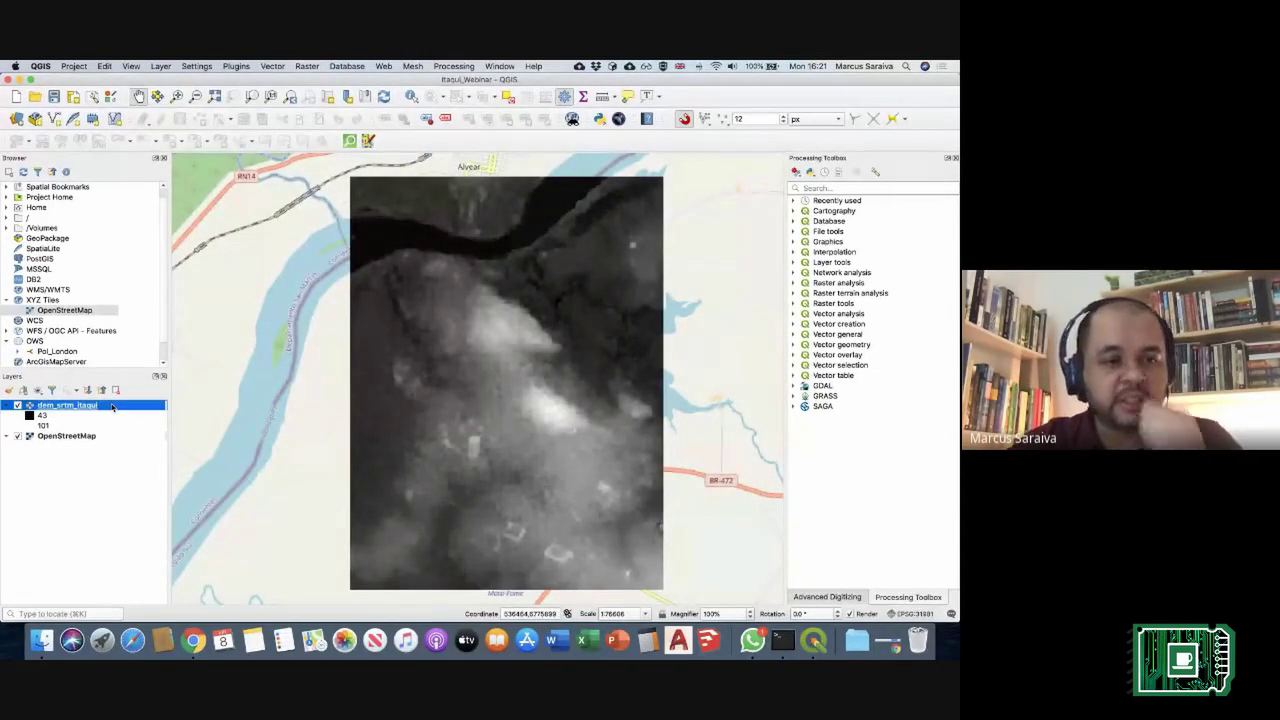
{"action": "double_click", "coordinate": [112, 406]}
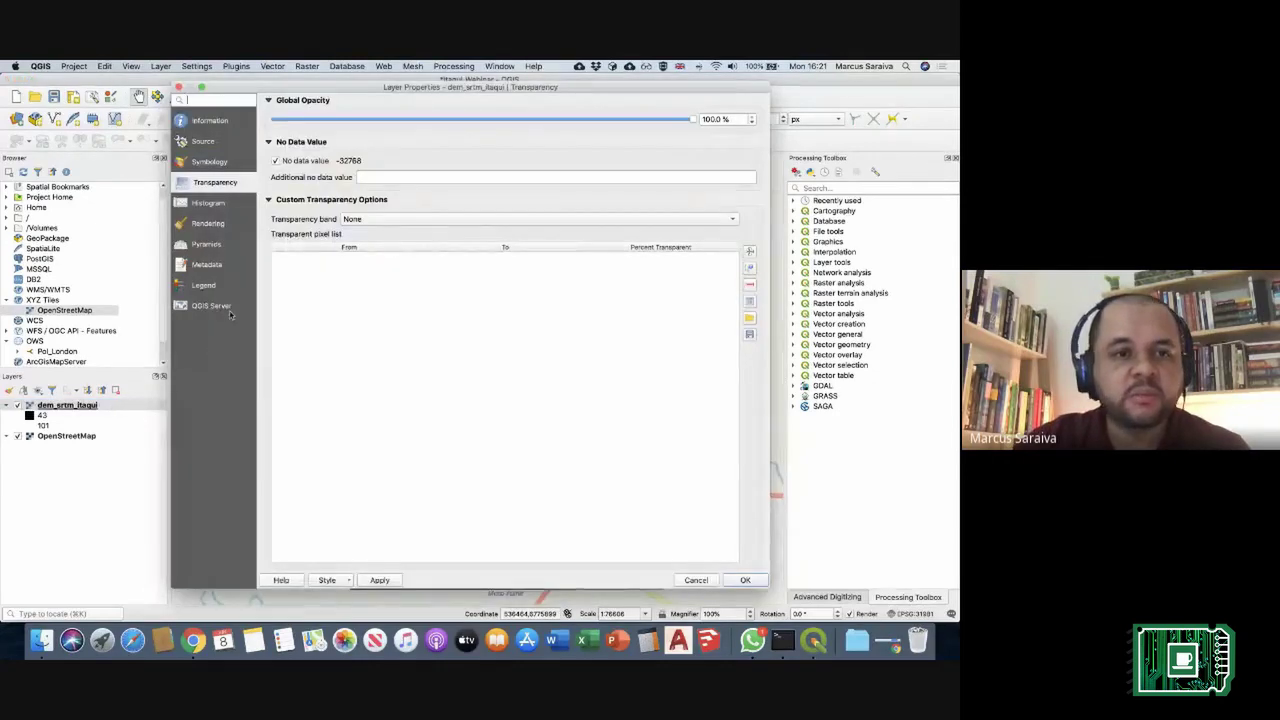
{"action": "left_click_drag", "start_coordinate": [257, 90], "coordinate": [287, 100]}
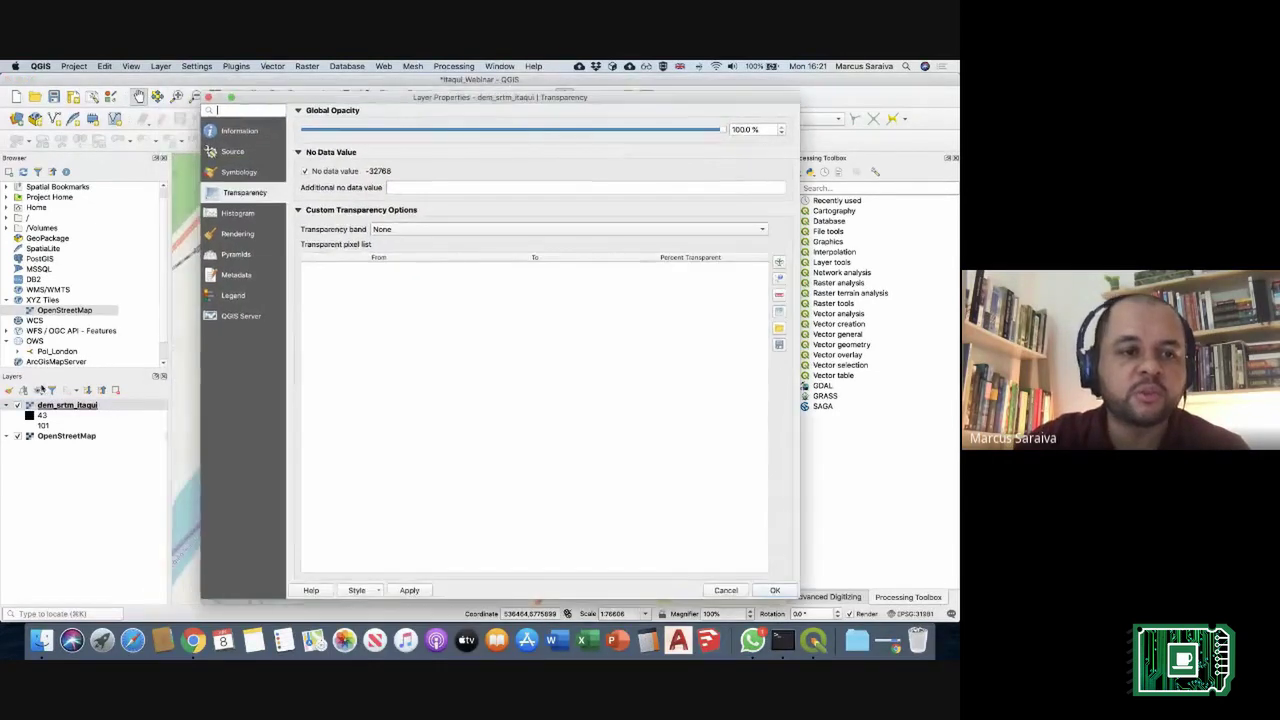
{"action": "left_click", "coordinate": [249, 173]}
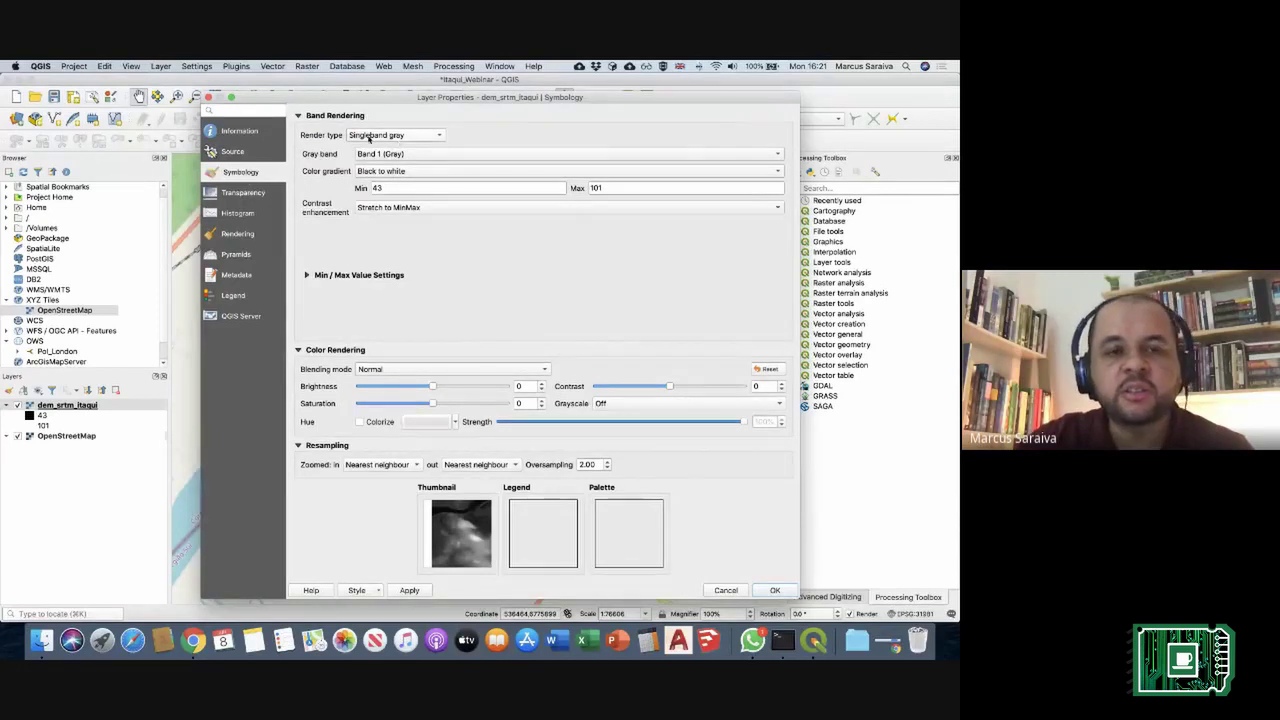
{"action": "left_click", "coordinate": [422, 137]}
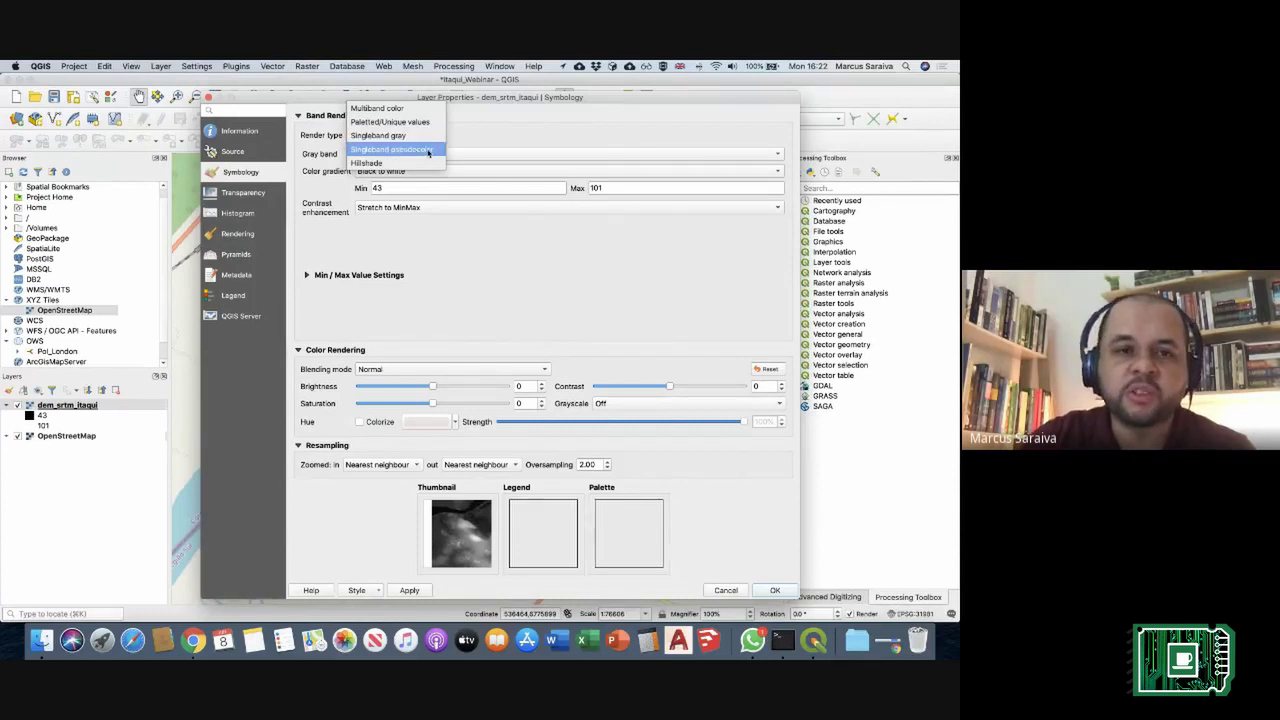
{"action": "left_click", "coordinate": [428, 151]}
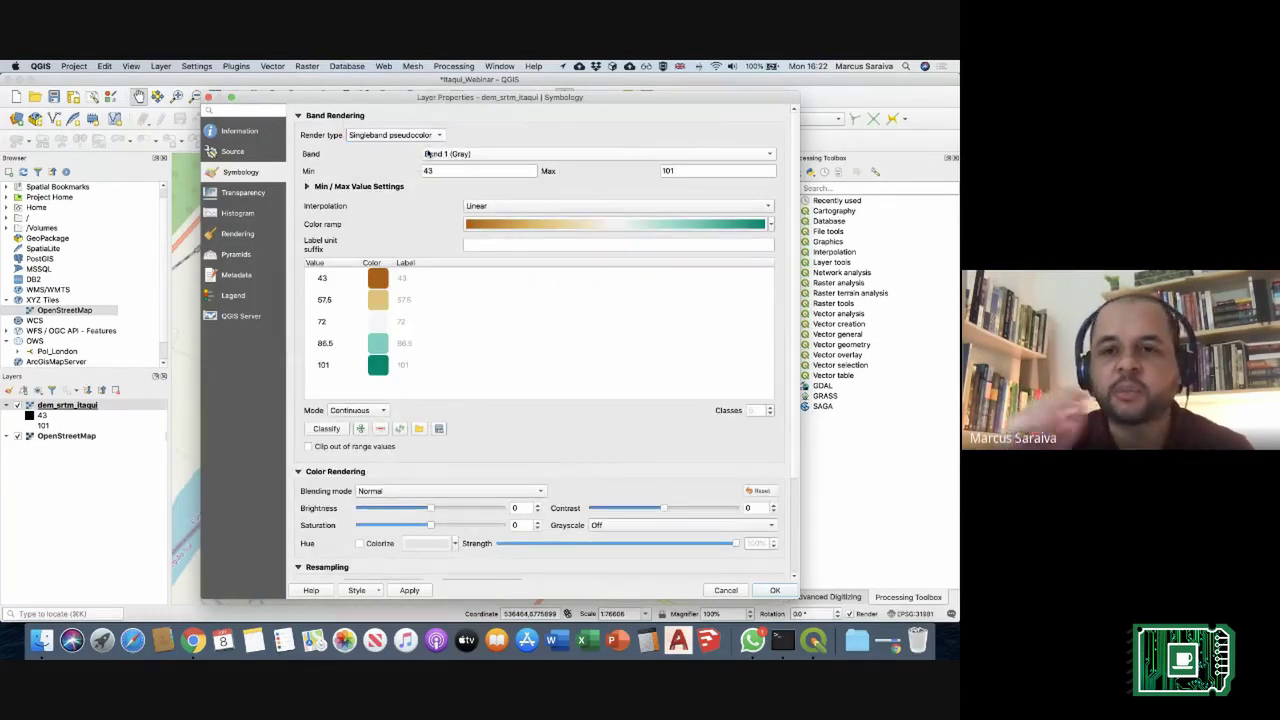
Step: Apply the BrBG color ramp in inverted order to dem_srtm_itaqui and save the project
{"action": "left_click", "coordinate": [770, 225]}
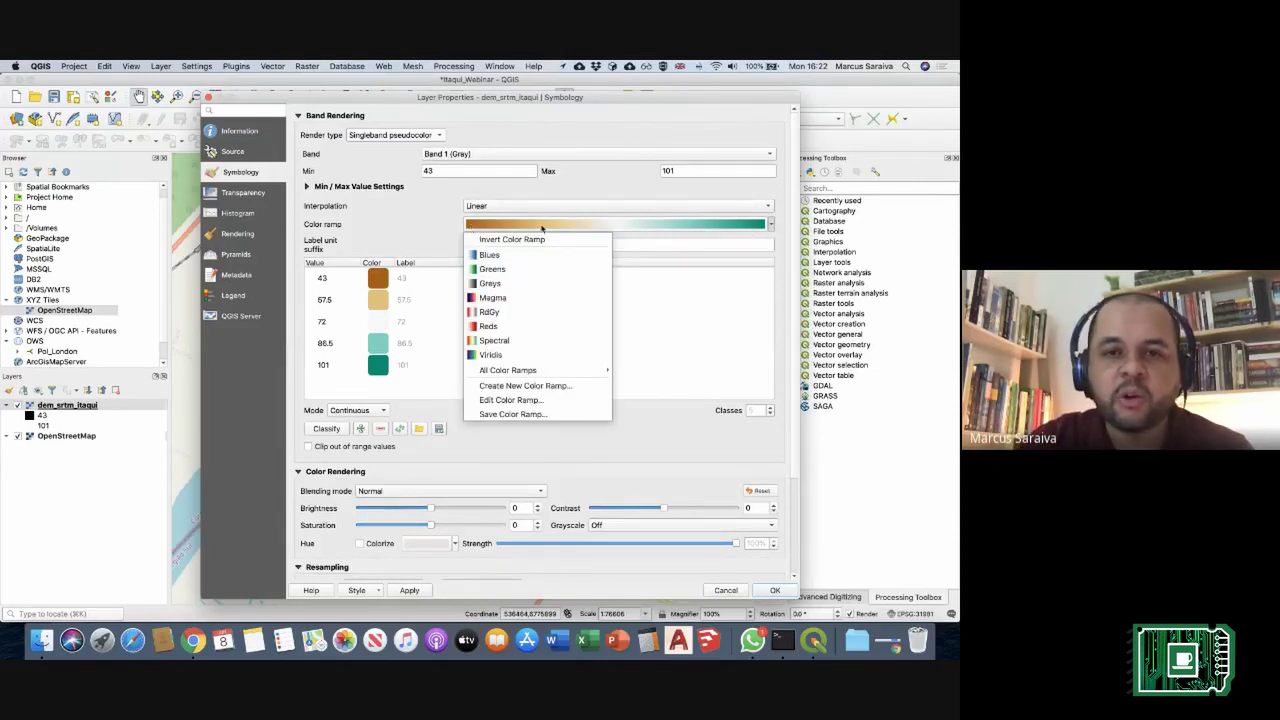
{"action": "mouse_move", "coordinate": [520, 373]}
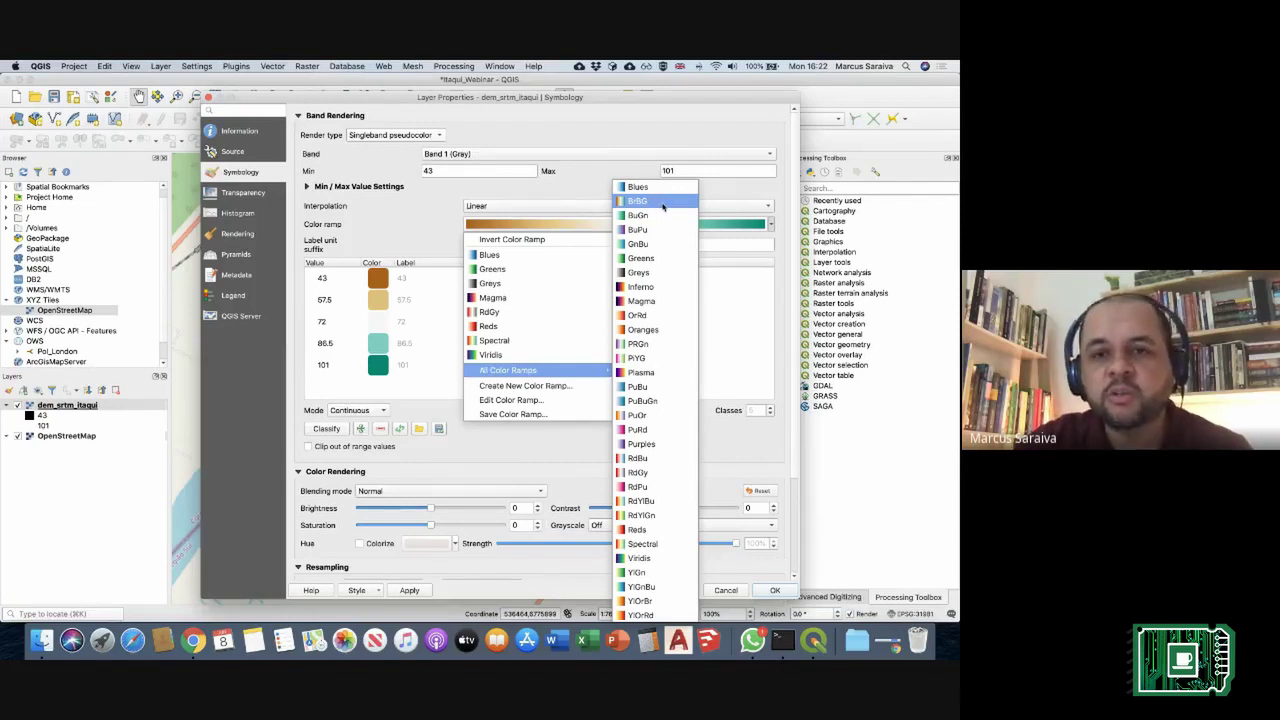
{"action": "left_click", "coordinate": [655, 203]}
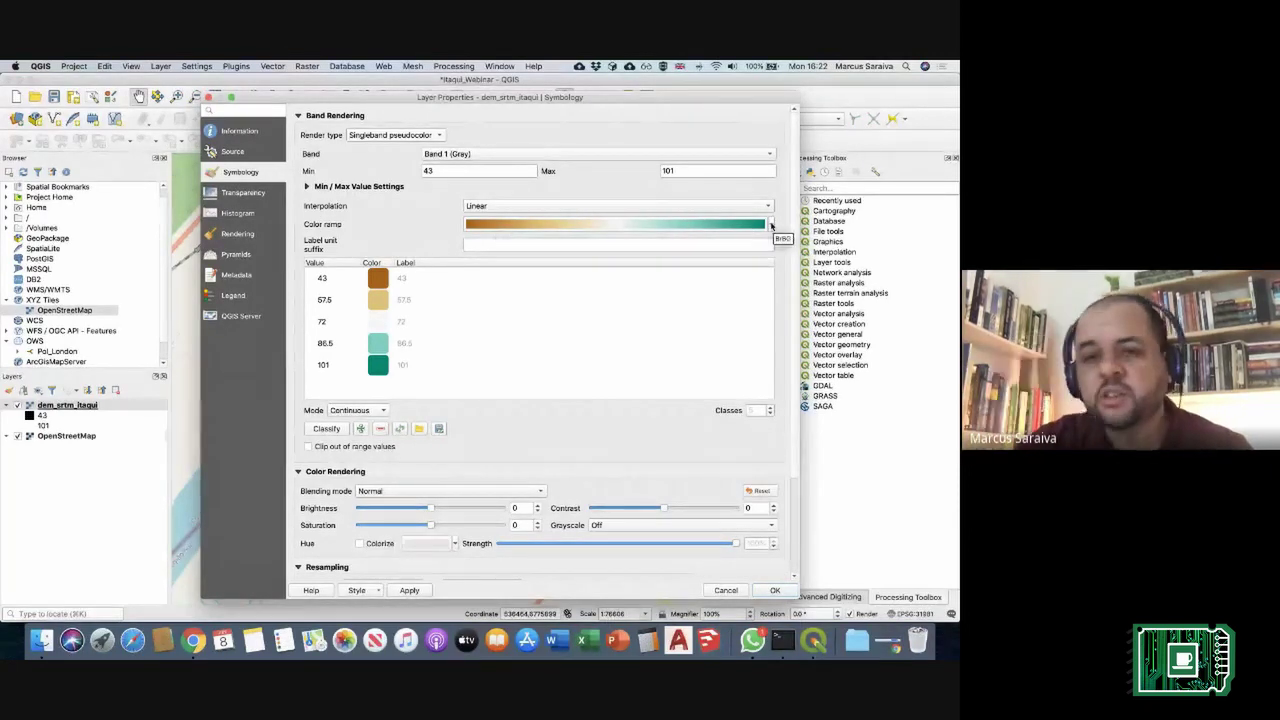
{"action": "left_click", "coordinate": [771, 226]}
{"action": "left_click", "coordinate": [515, 240]}
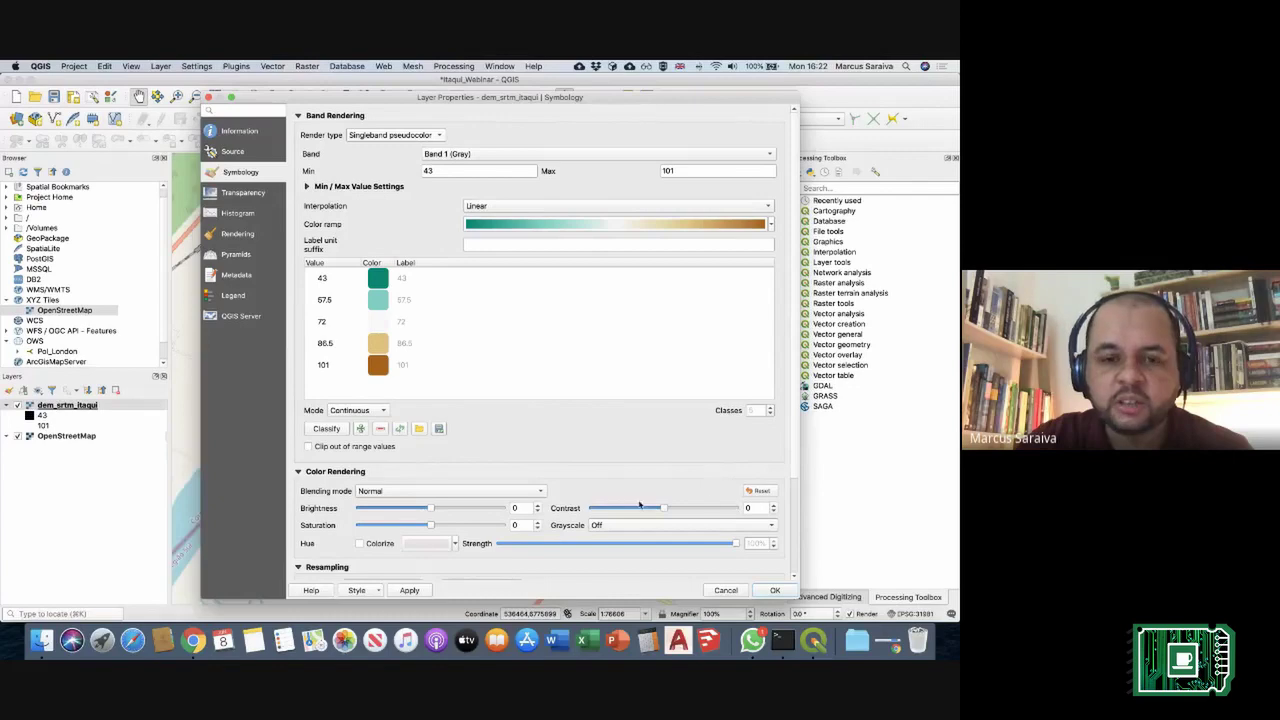
{"action": "scroll", "coordinate": [782, 438], "scroll_direction": "down", "scroll_amount": 3}
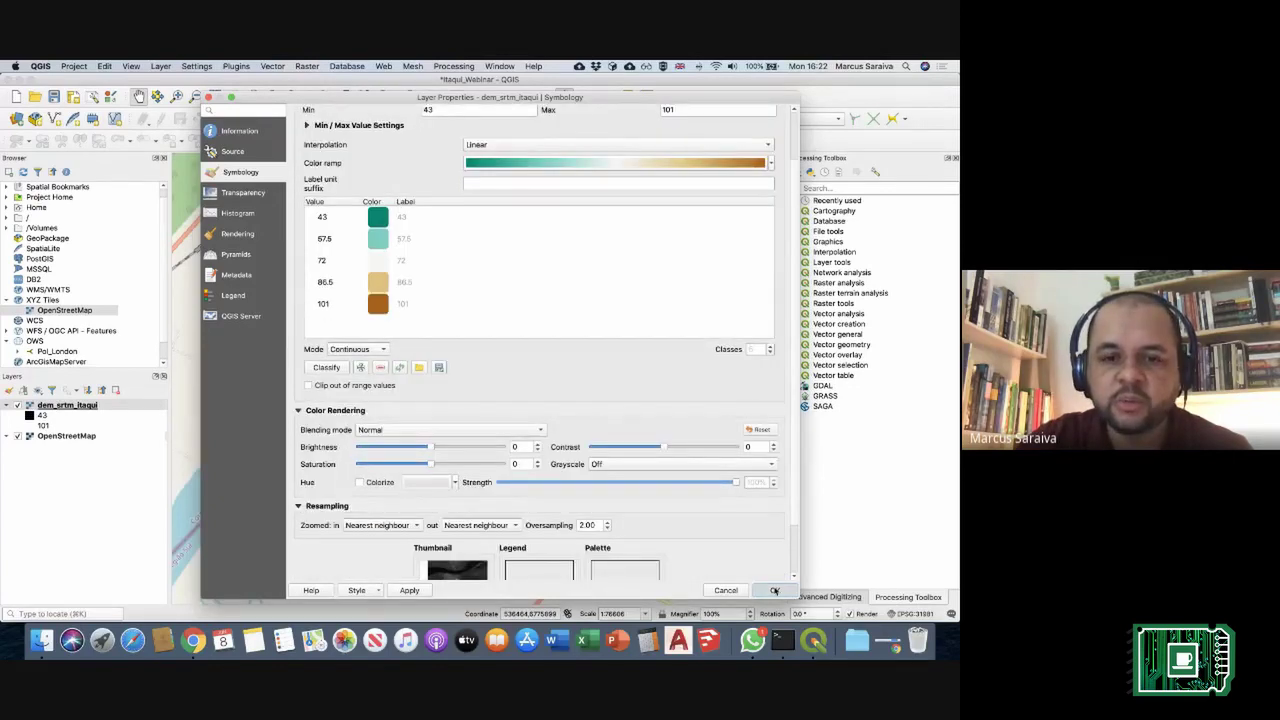
{"action": "left_click", "coordinate": [774, 590]}
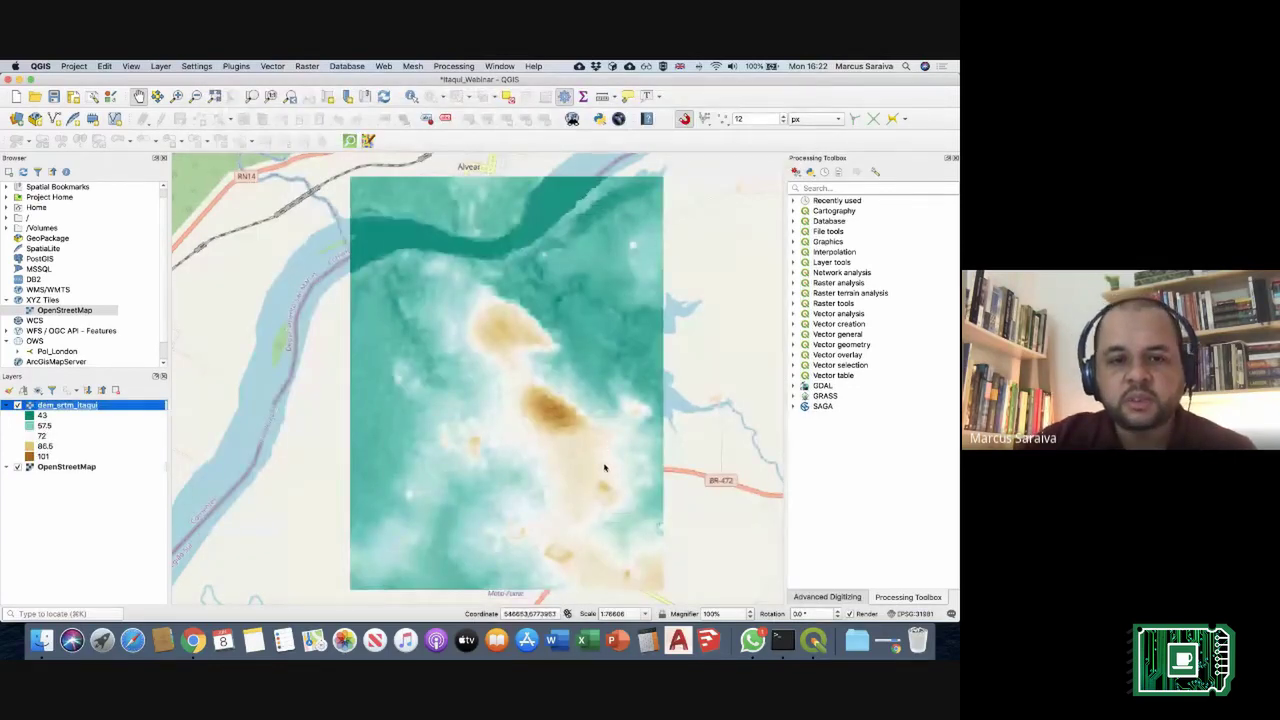
{"action": "key", "text": "super+s"}
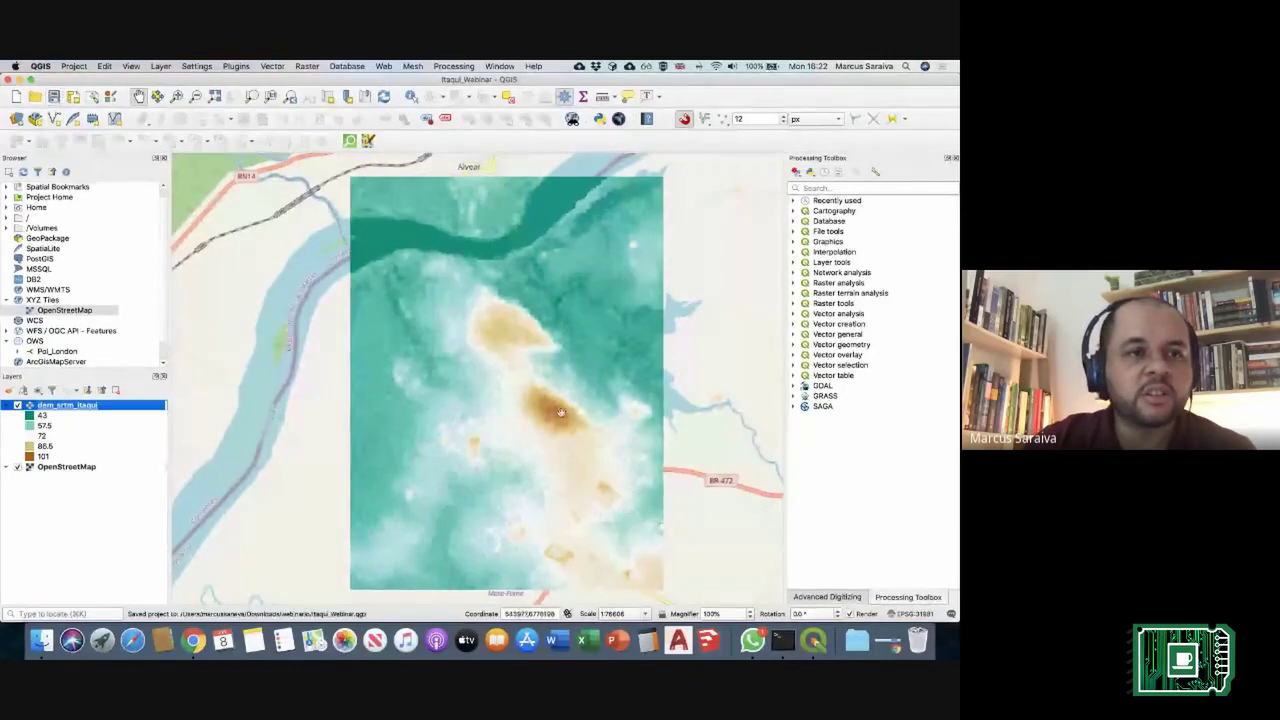
{"action": "left_click", "coordinate": [887, 640]}
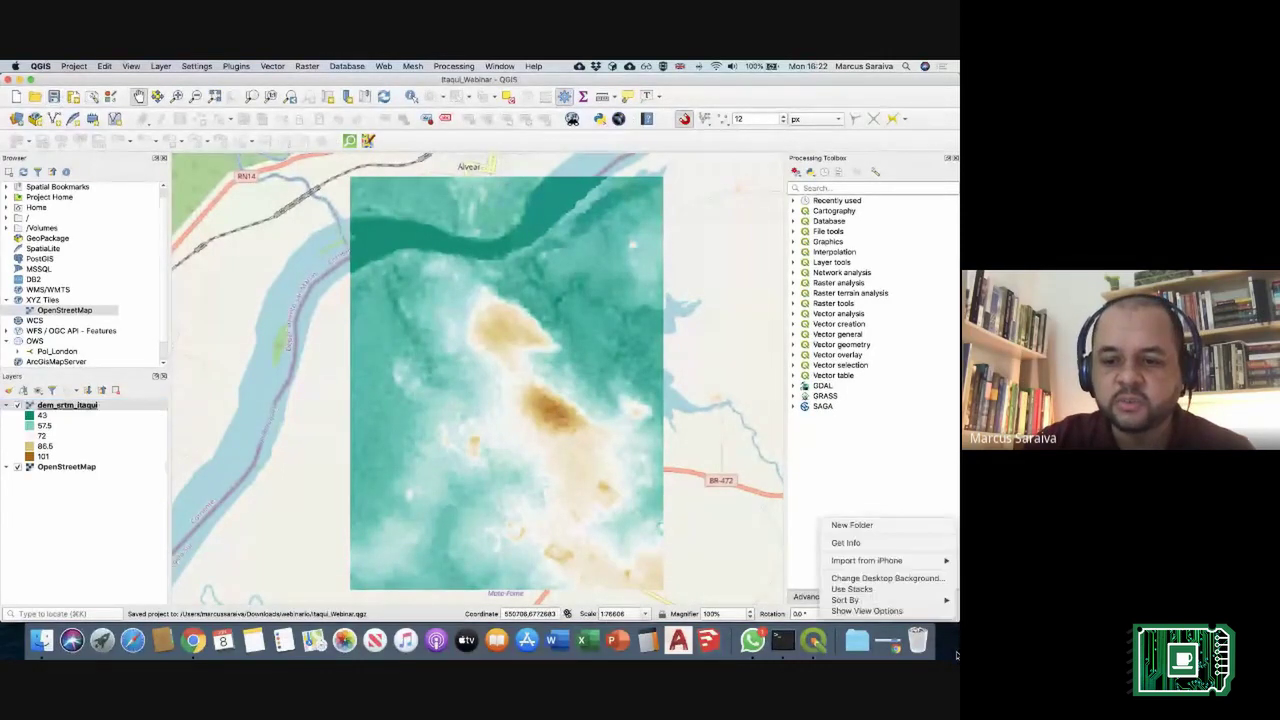
{"action": "key", "text": "Escape"}
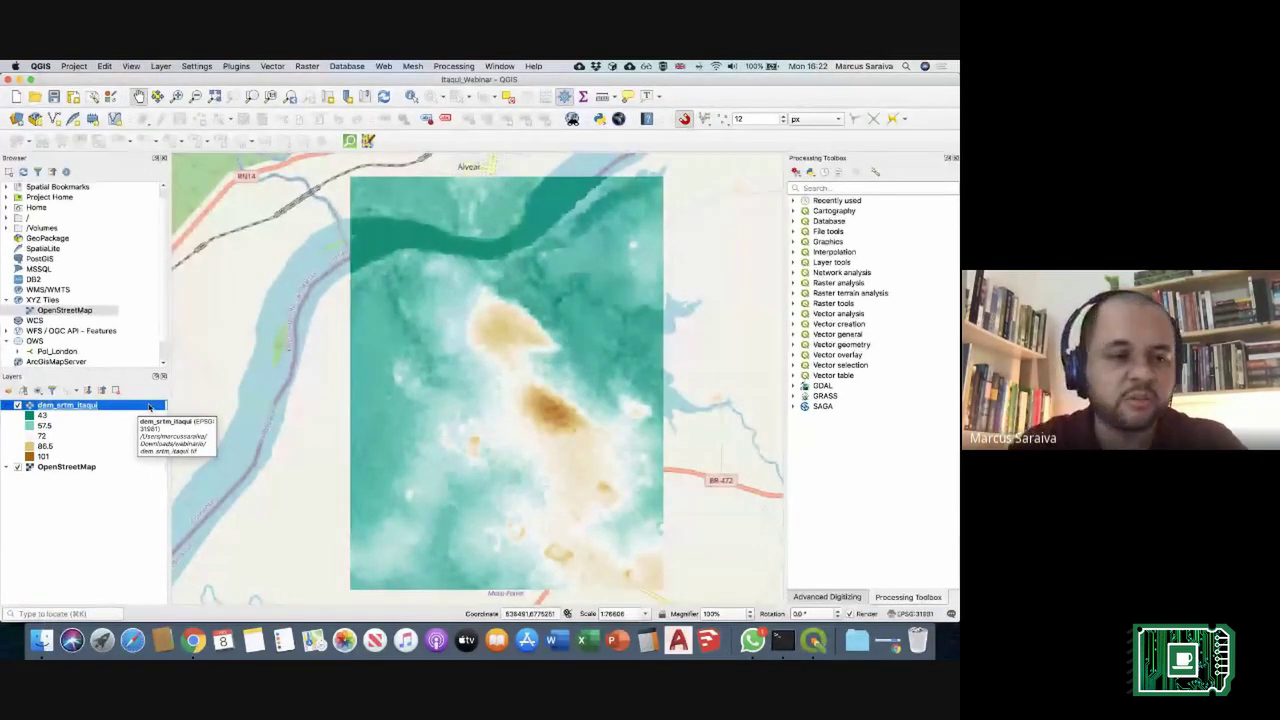
Step: Duplicate the dem_srtm_itaqui layer and rename the copy dem_srtm_itaqui hillshade
{"action": "right_click", "coordinate": [84, 408]}
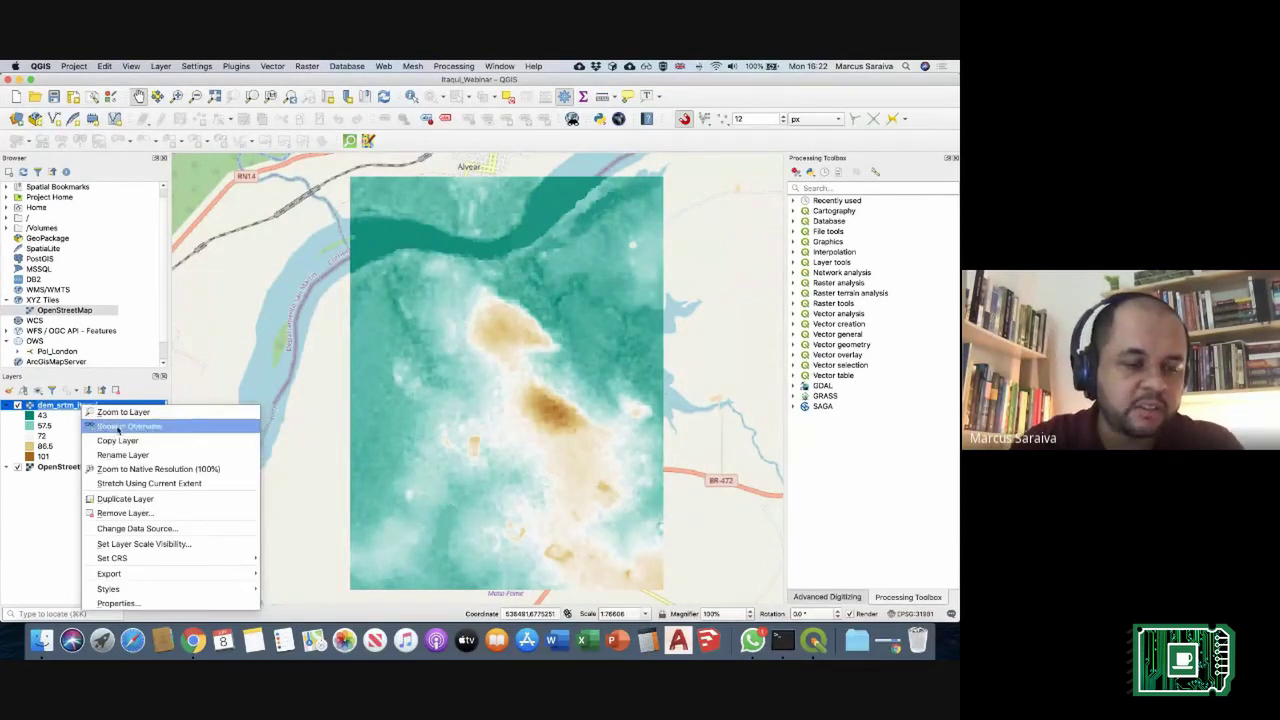
{"action": "left_click", "coordinate": [151, 501]}
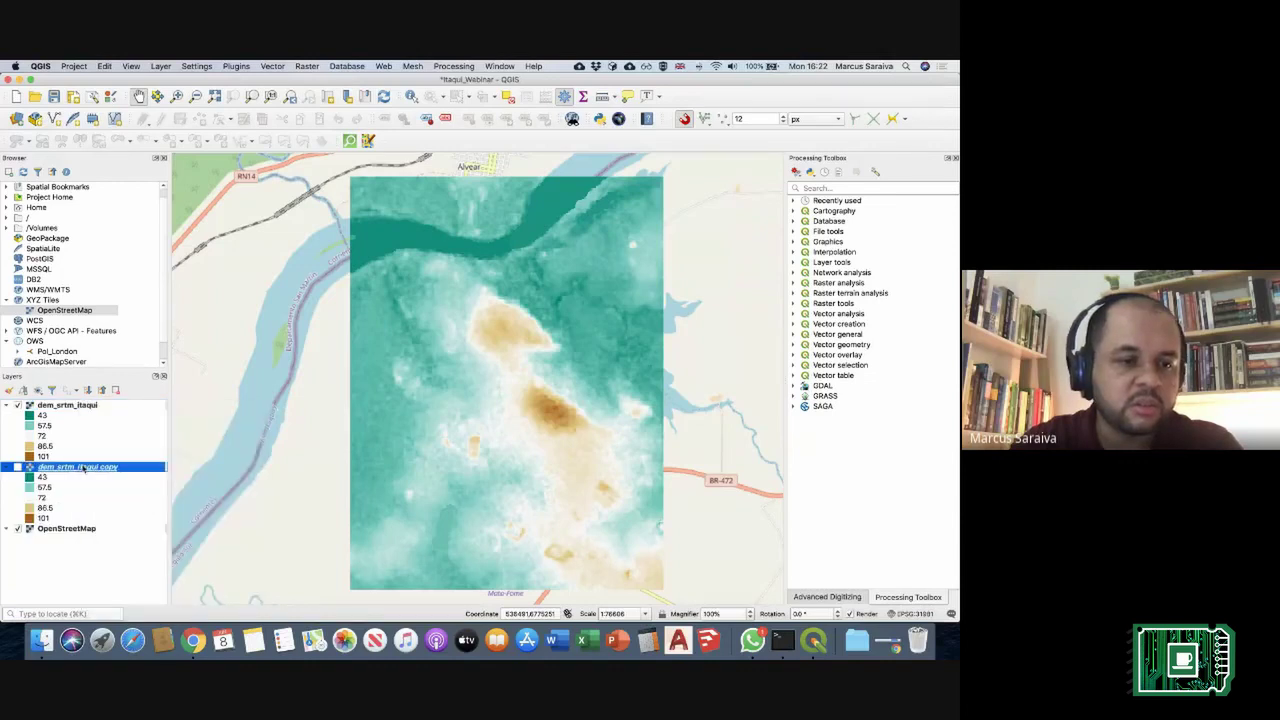
{"action": "right_click", "coordinate": [85, 470]}
{"action": "mouse_move", "coordinate": [119, 453]}
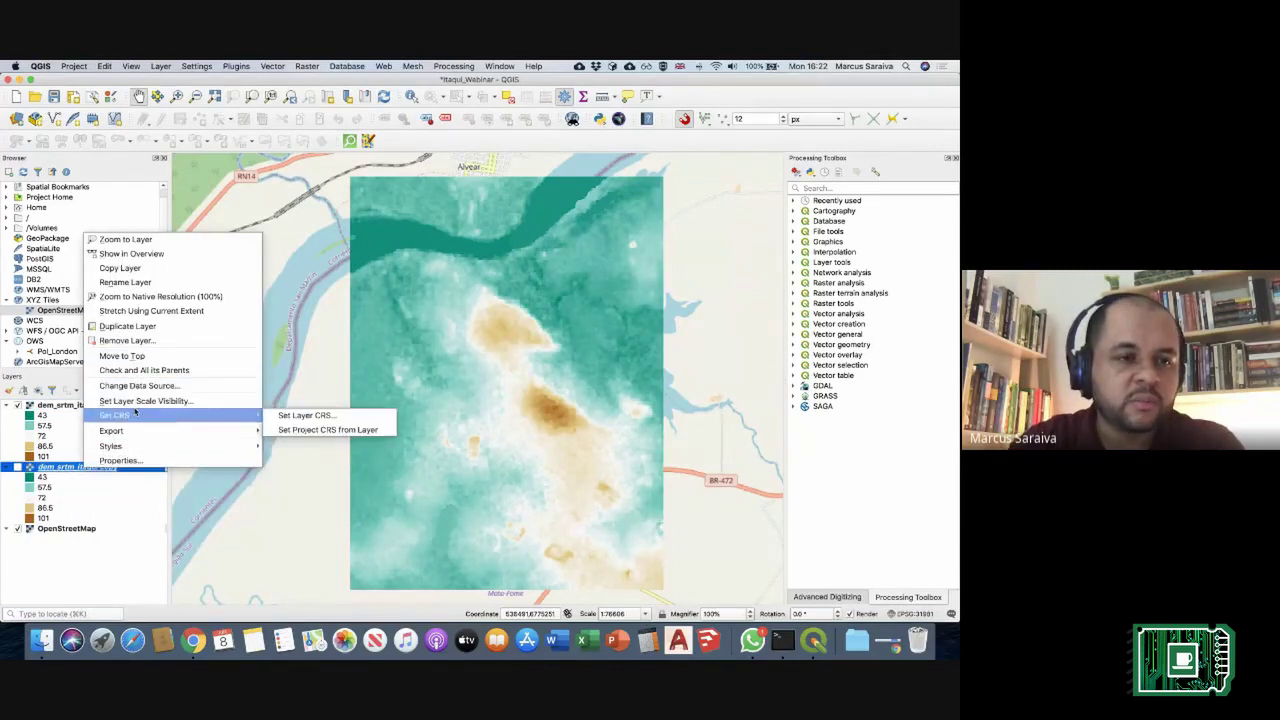
{"action": "left_click", "coordinate": [130, 282]}
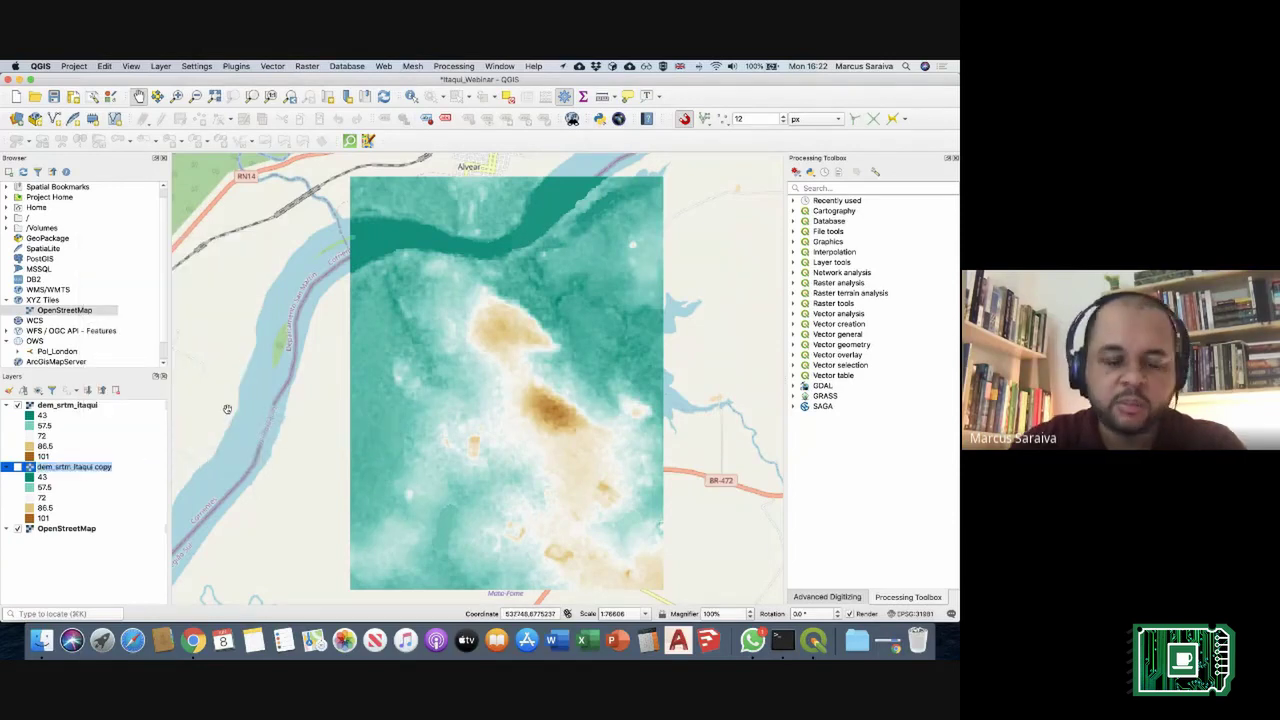
{"action": "key", "text": "Right"}
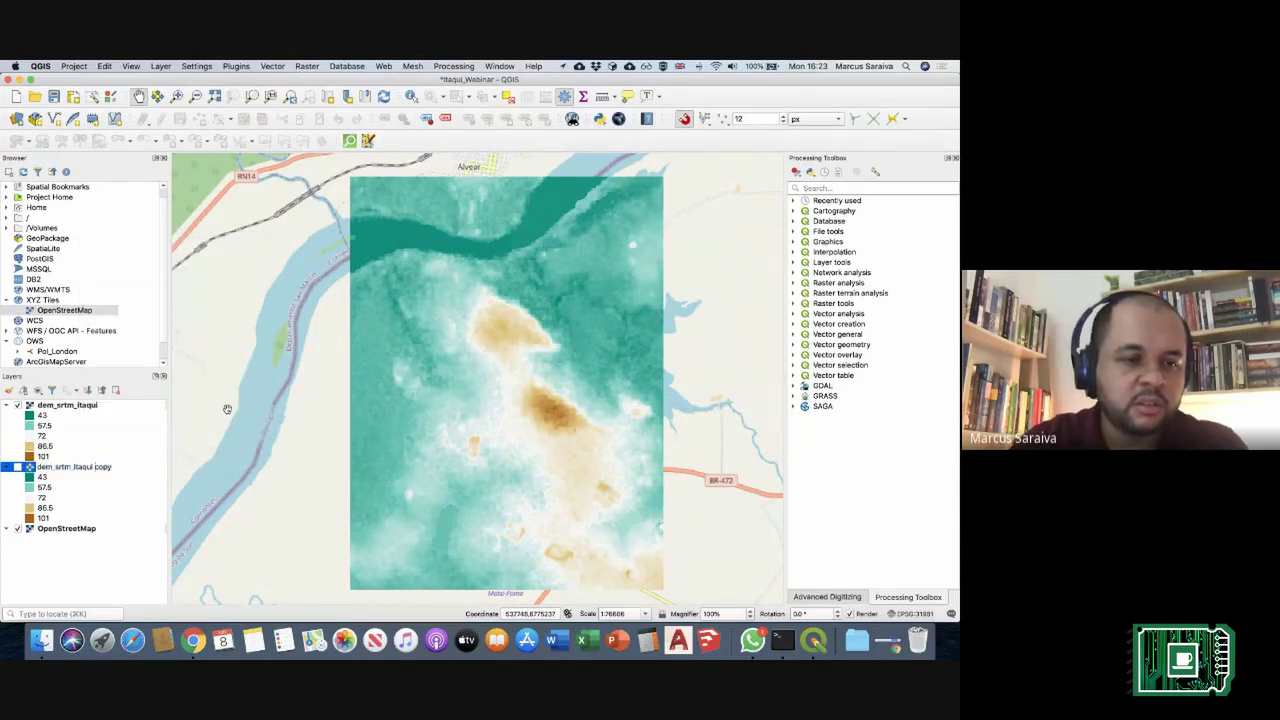
{"action": "key", "text": "alt+shift+Left"}
{"action": "type", "text": "hillshade"}
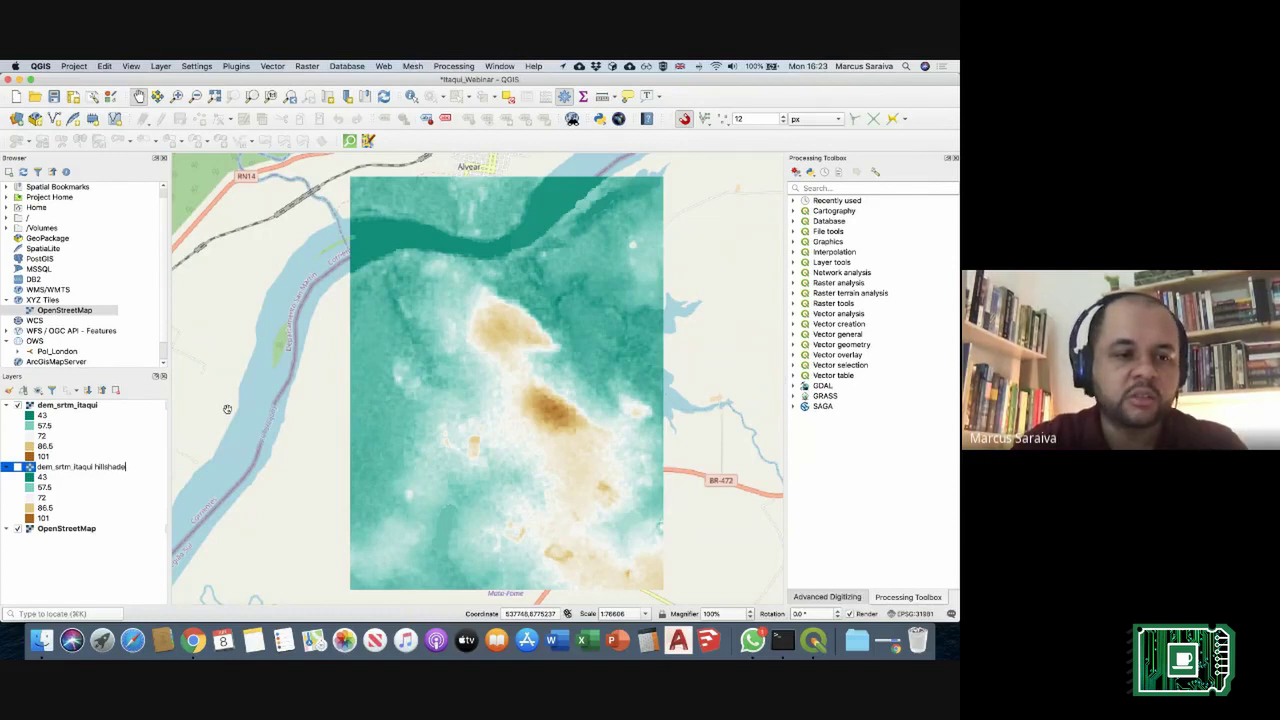
{"action": "key", "text": "Return"}
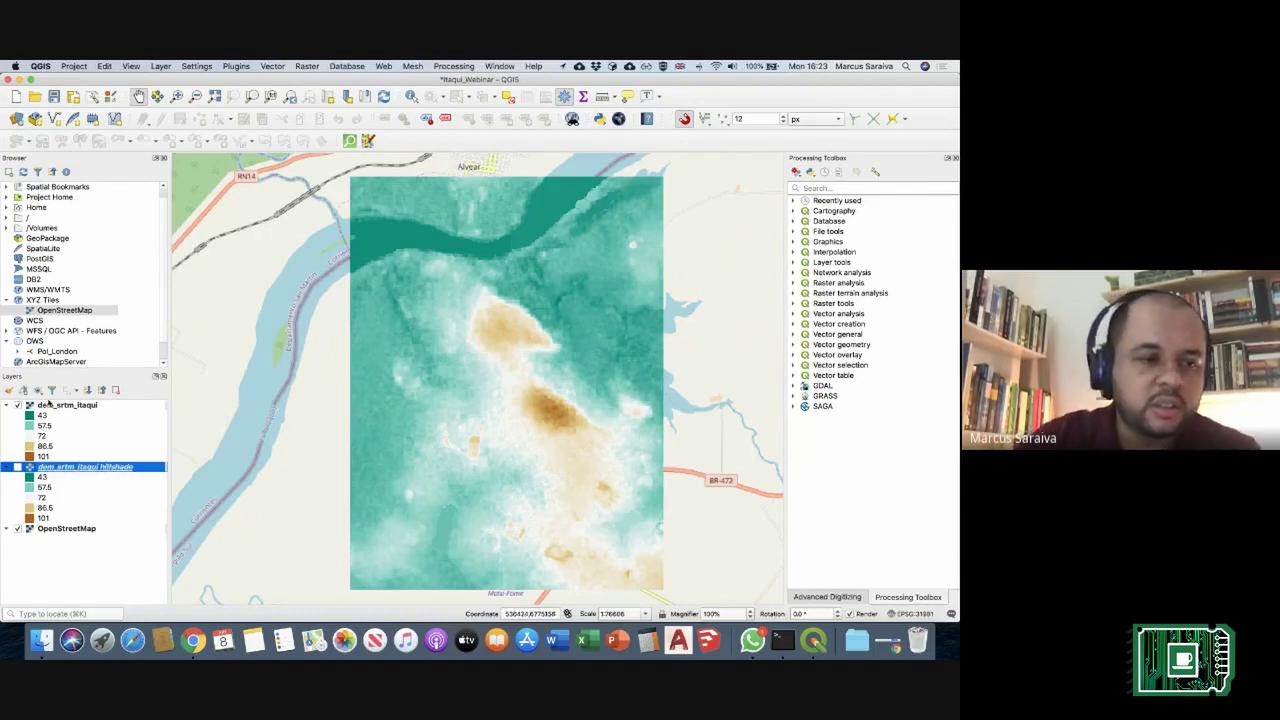
Step: Show the dem_srtm_itaqui hillshade layer, hide dem_srtm_itaqui, and change the hillshade layer's render type to Hillshade
{"action": "left_click", "coordinate": [17, 467]}
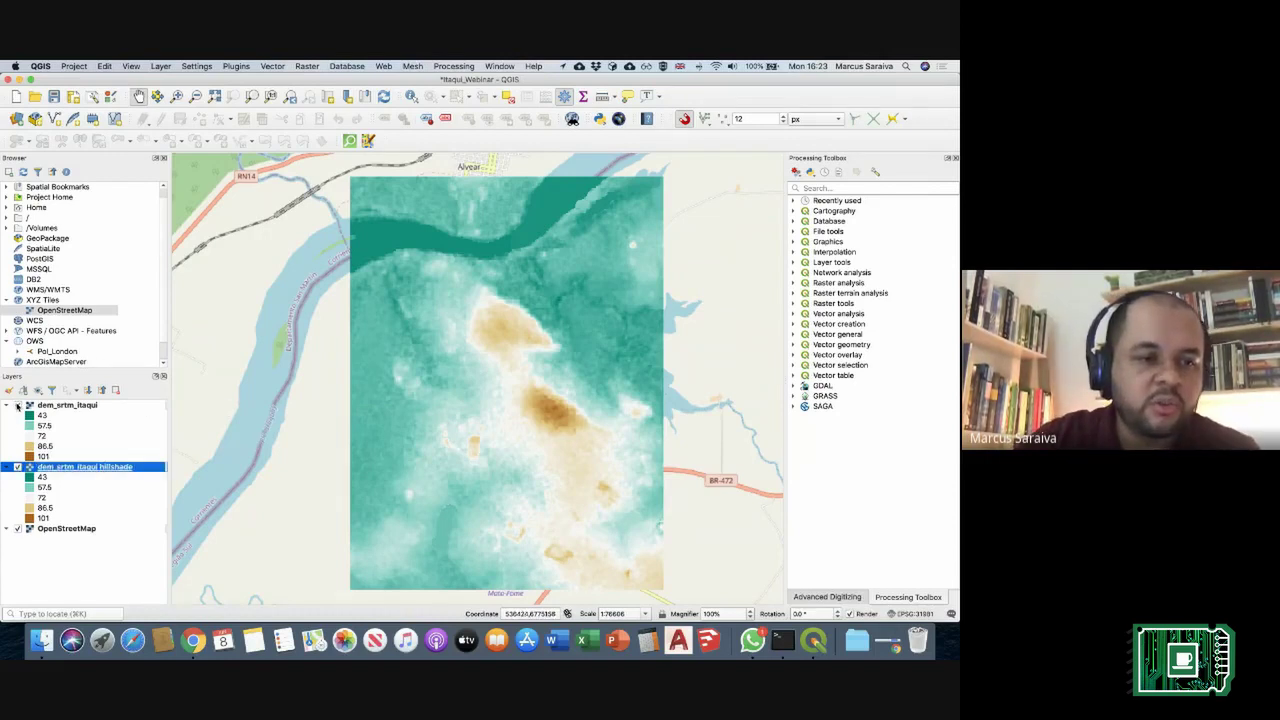
{"action": "left_click", "coordinate": [17, 405]}
{"action": "double_click", "coordinate": [88, 467]}
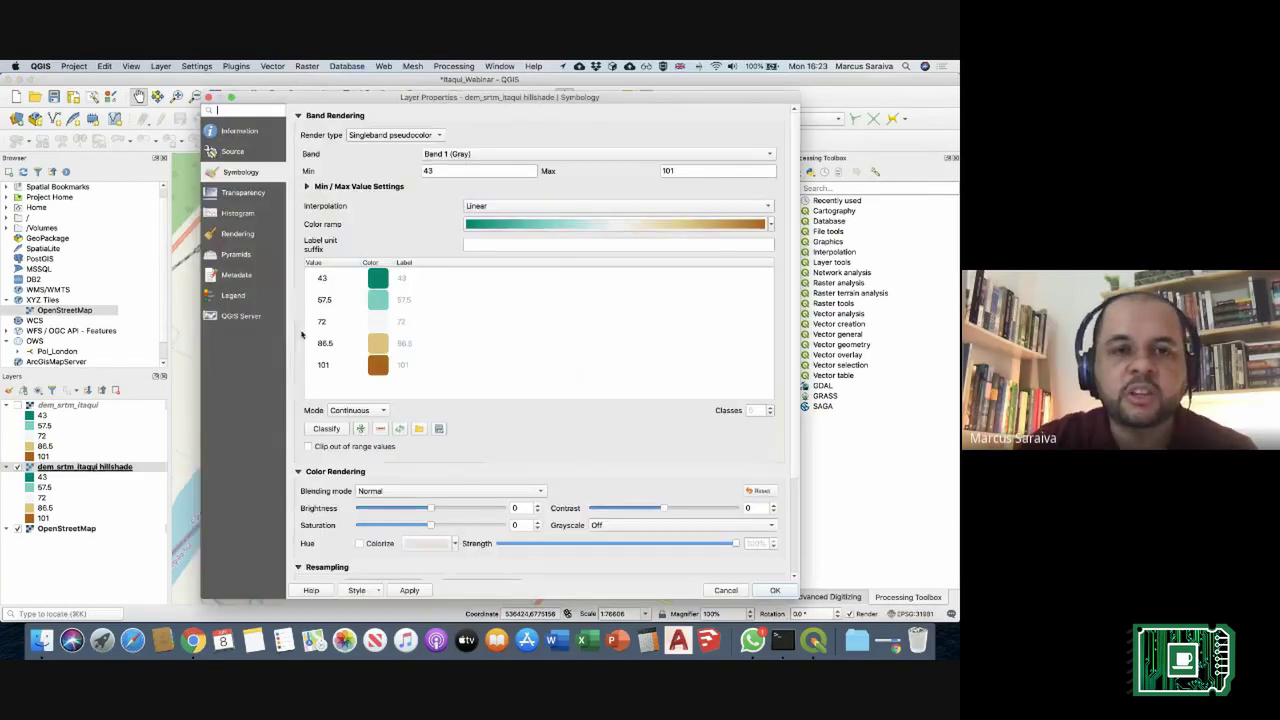
{"action": "left_click", "coordinate": [430, 135]}
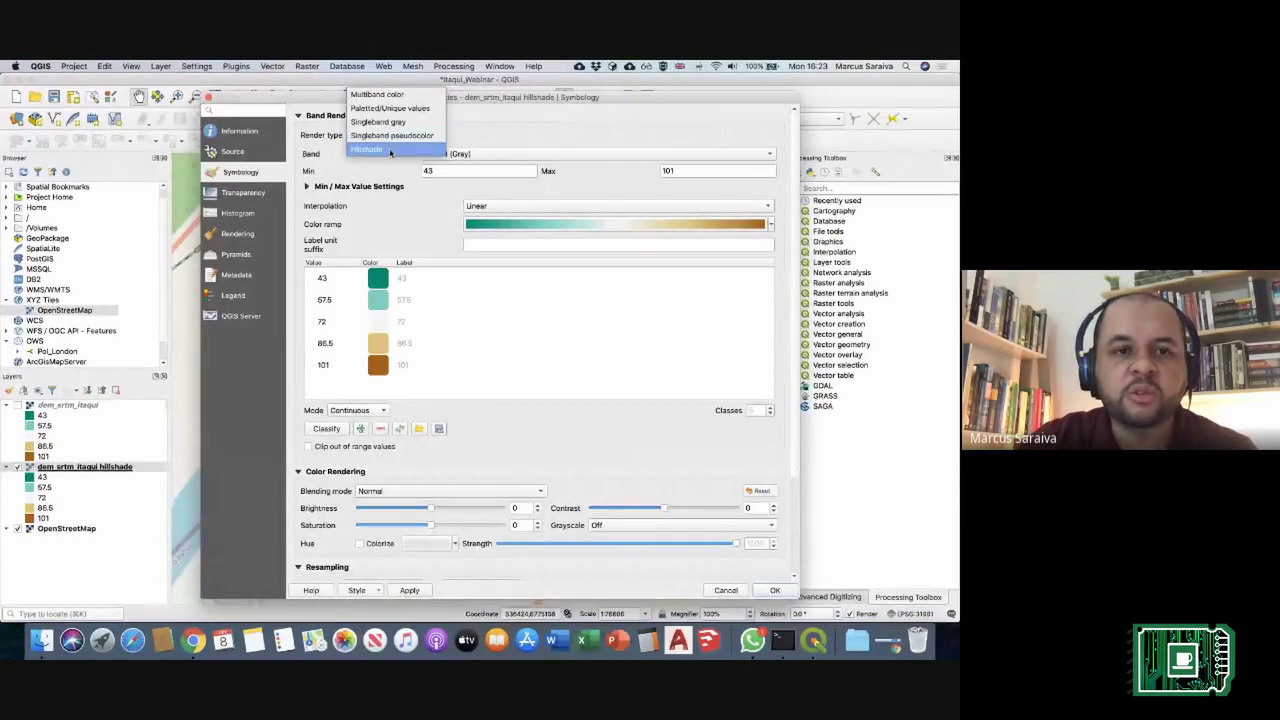
{"action": "left_click", "coordinate": [390, 150]}
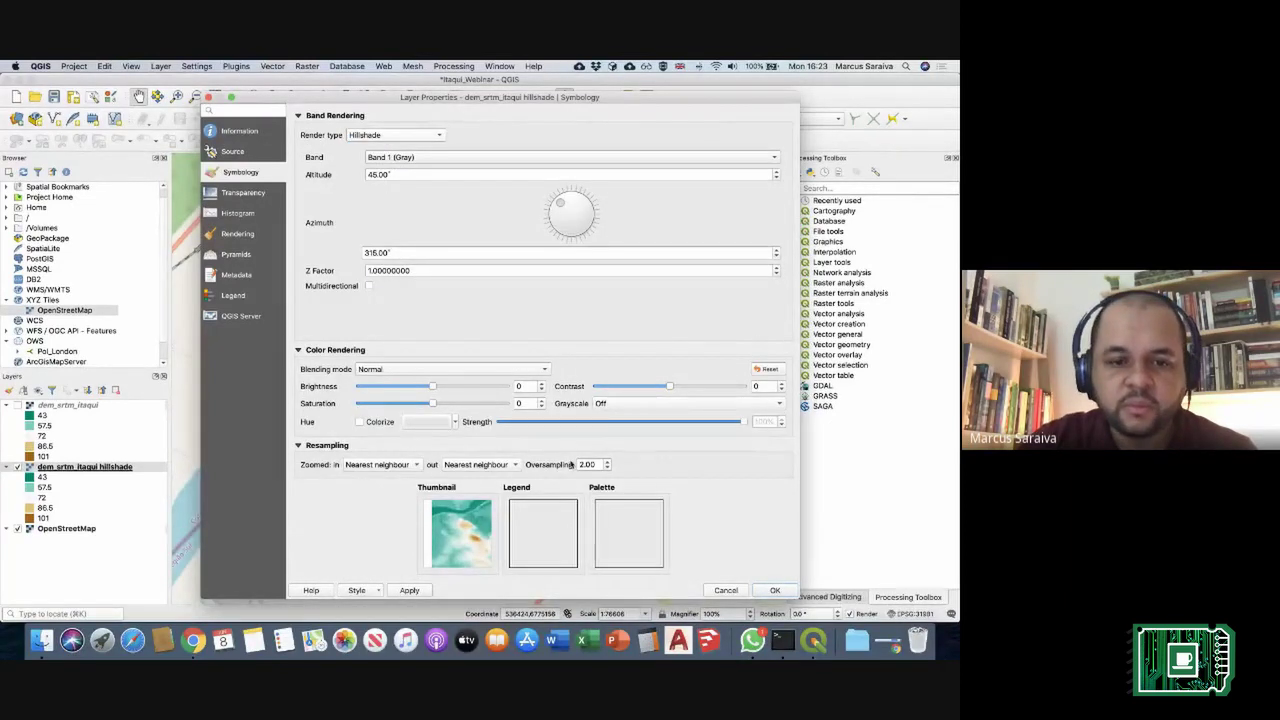
{"action": "left_click", "coordinate": [409, 590]}
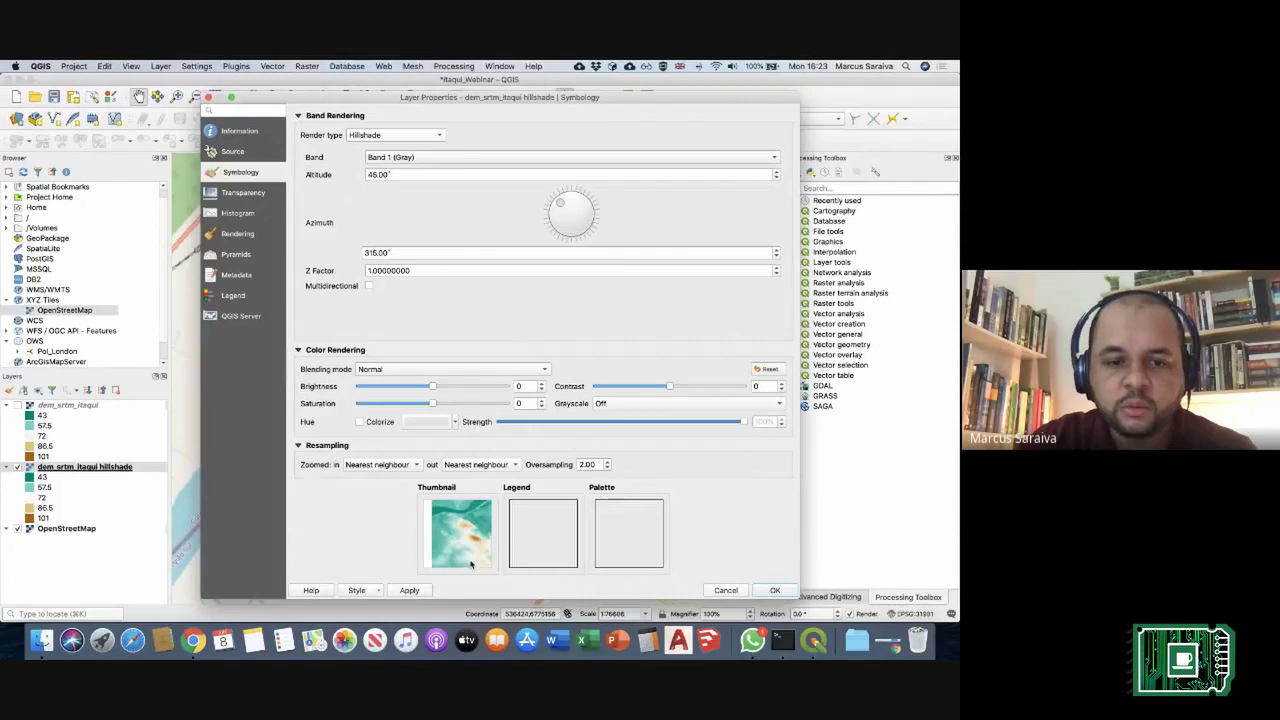
{"action": "left_click", "coordinate": [420, 590]}
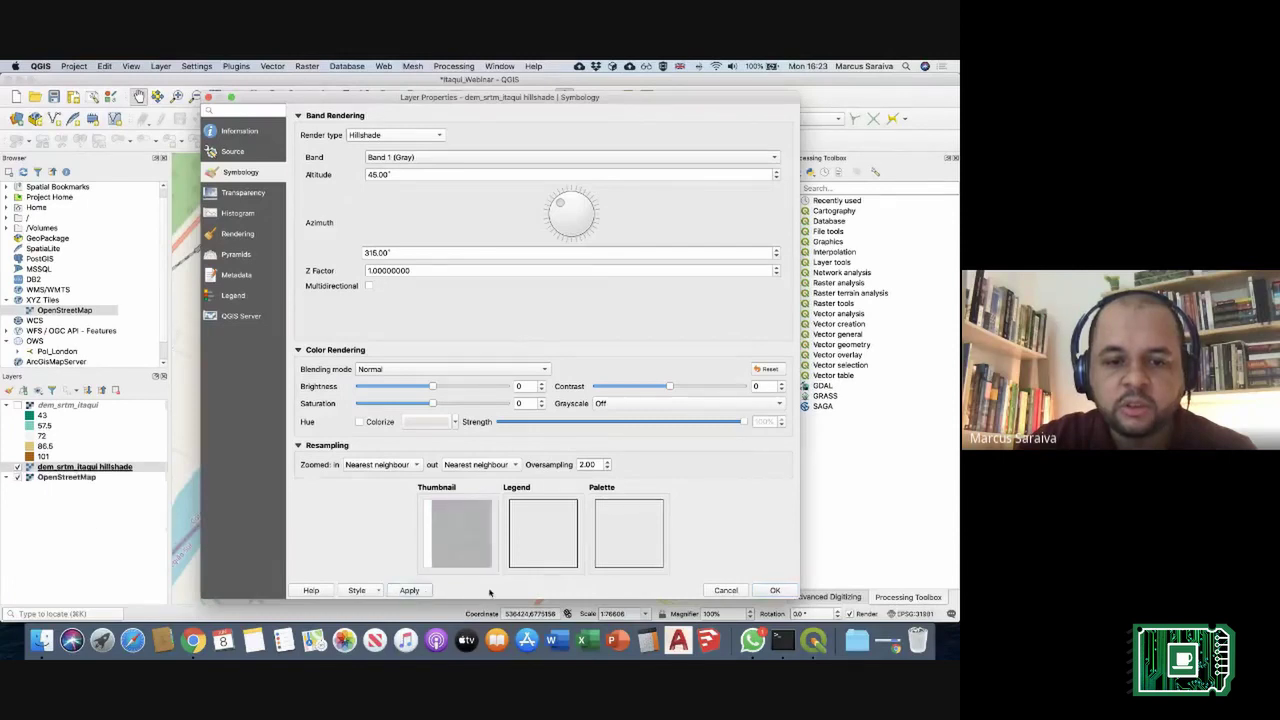
{"action": "left_click", "coordinate": [773, 590]}
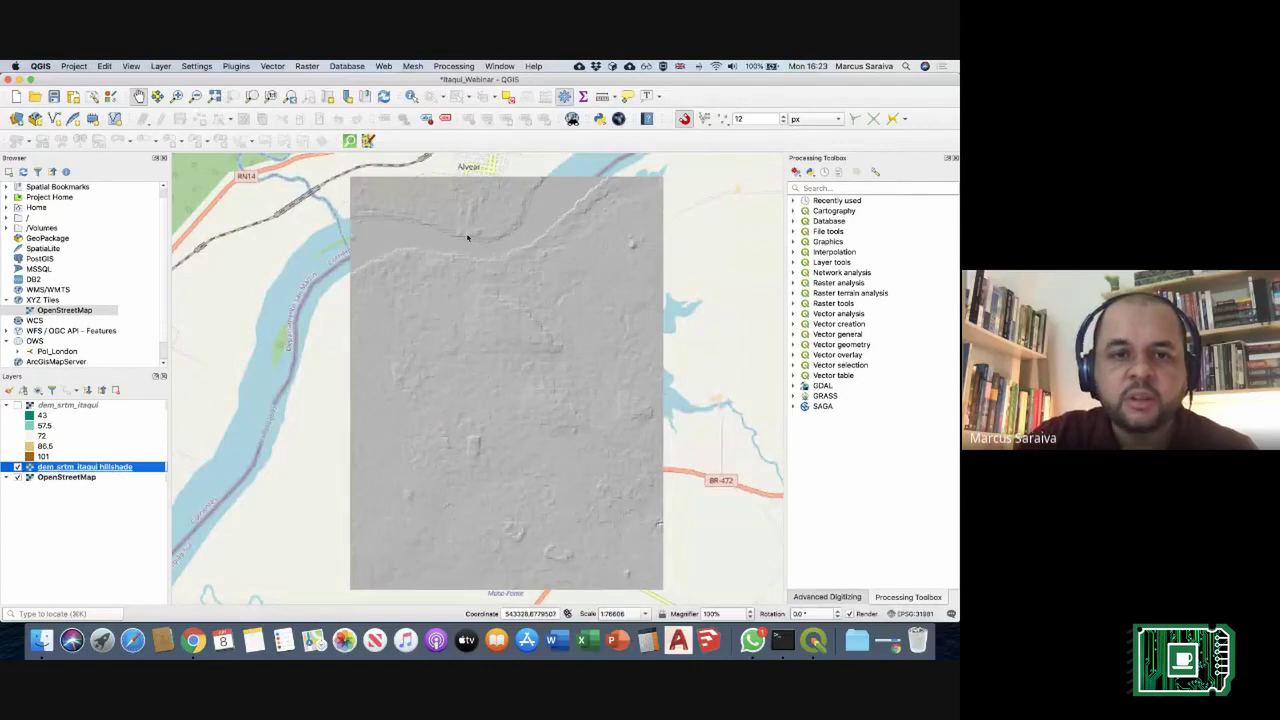
Step: Set the hillshade layer's resampling to Bilinear when zoomed in and Average when zoomed out
{"action": "scroll", "coordinate": [478, 232], "scroll_direction": "up", "scroll_amount": 3}
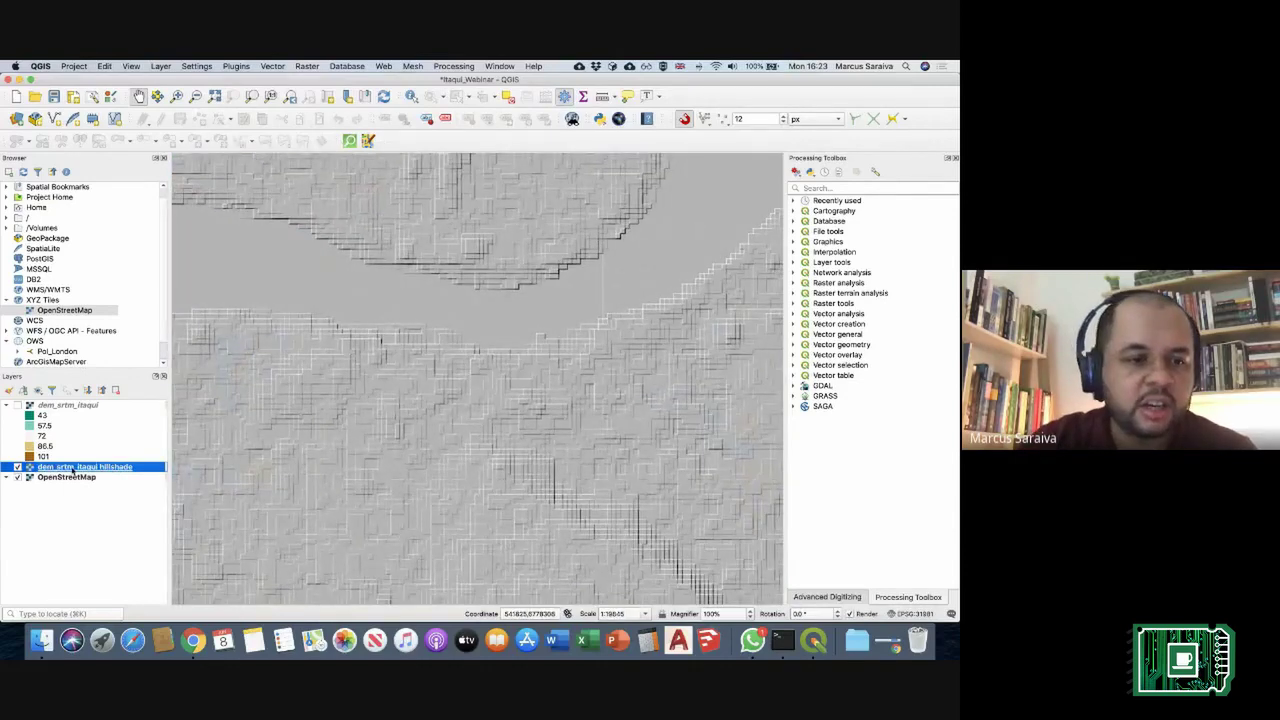
{"action": "double_click", "coordinate": [92, 468]}
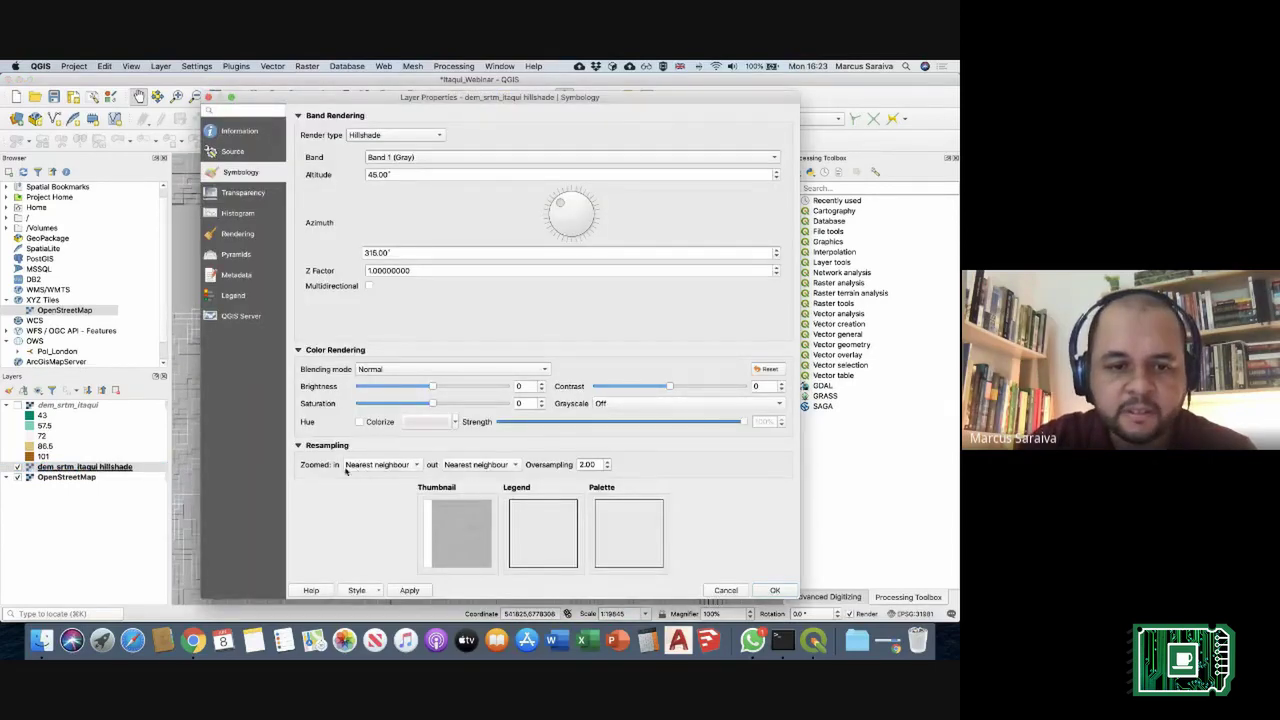
{"action": "left_click", "coordinate": [408, 469]}
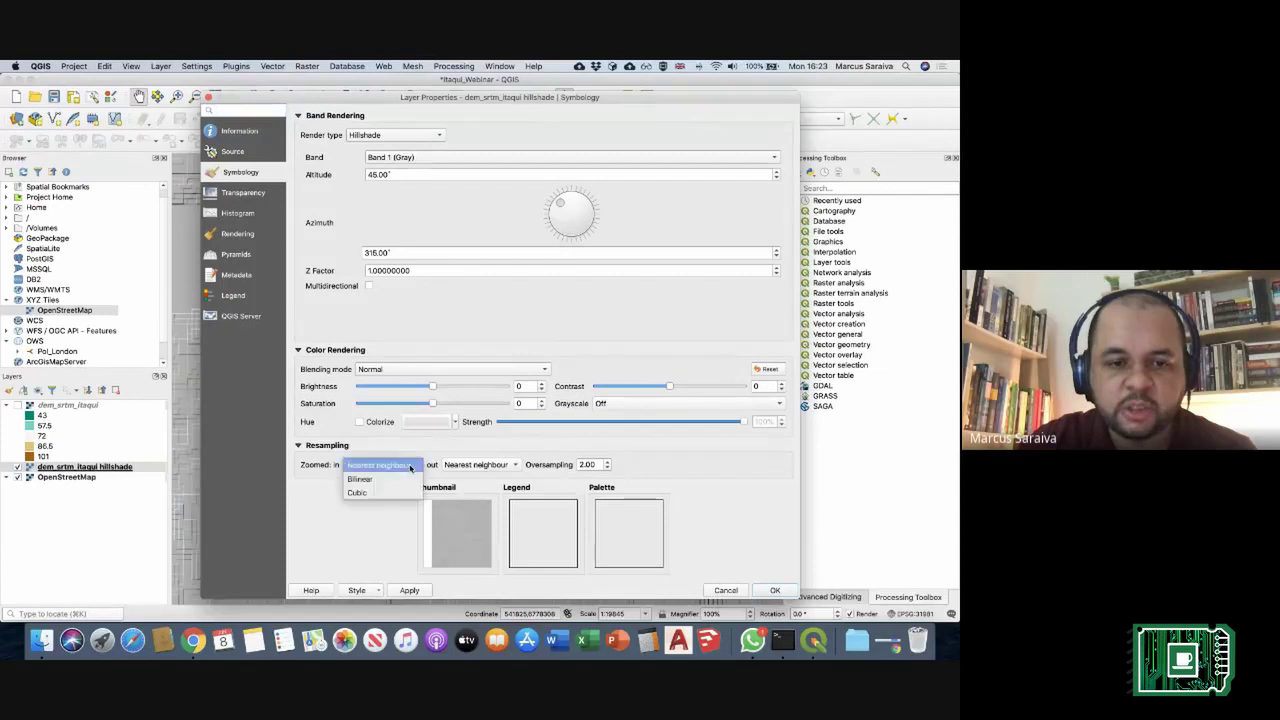
{"action": "left_click", "coordinate": [386, 481]}
{"action": "left_click", "coordinate": [494, 462]}
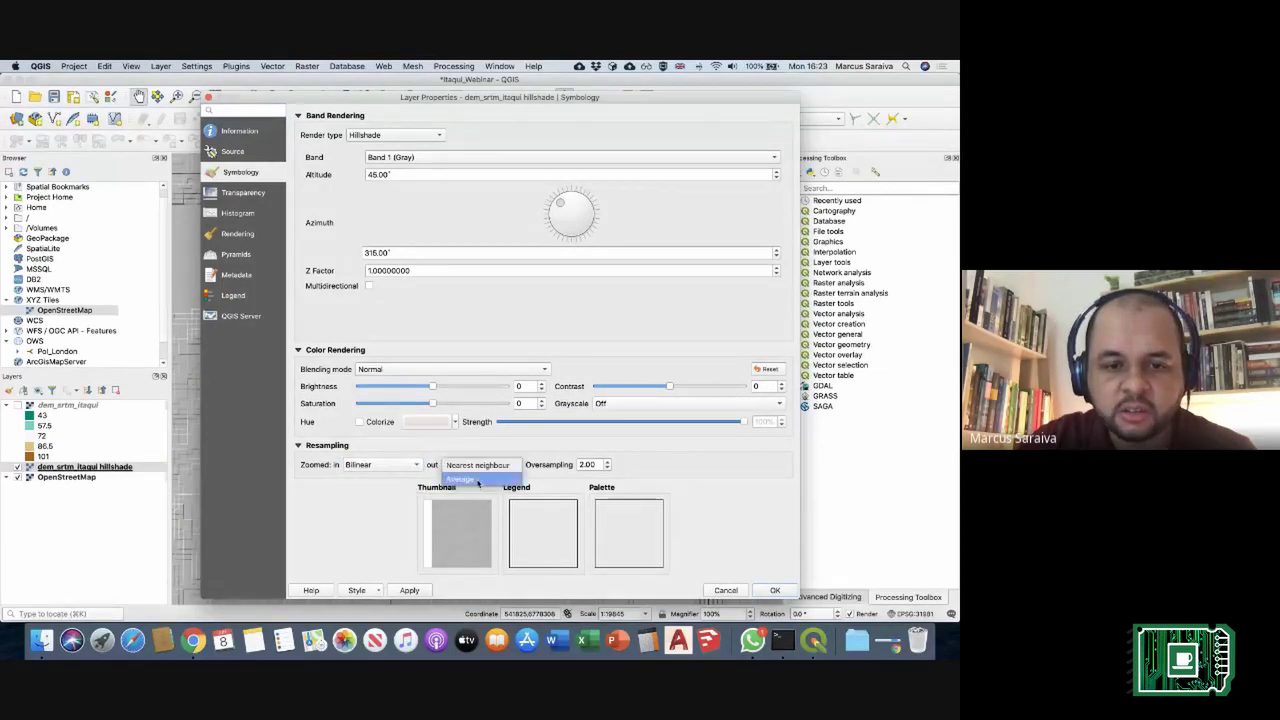
{"action": "left_click", "coordinate": [470, 480]}
{"action": "left_click", "coordinate": [410, 590]}
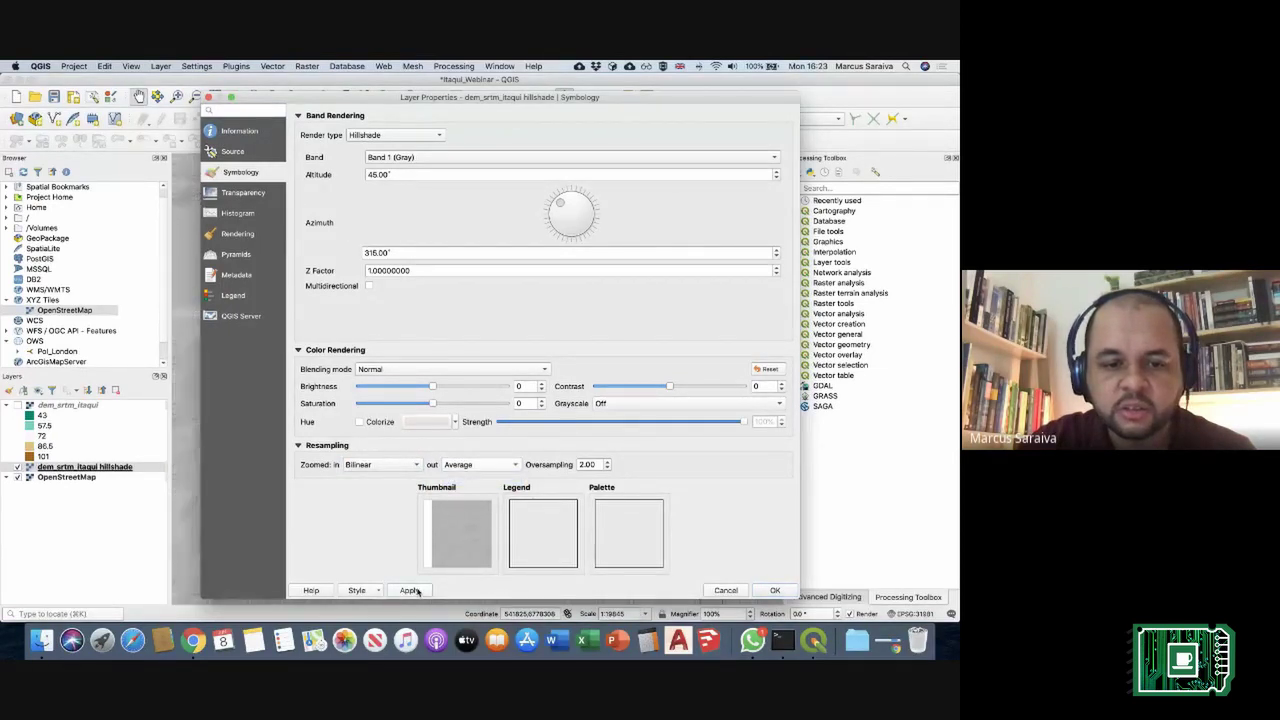
{"action": "left_click", "coordinate": [774, 590]}
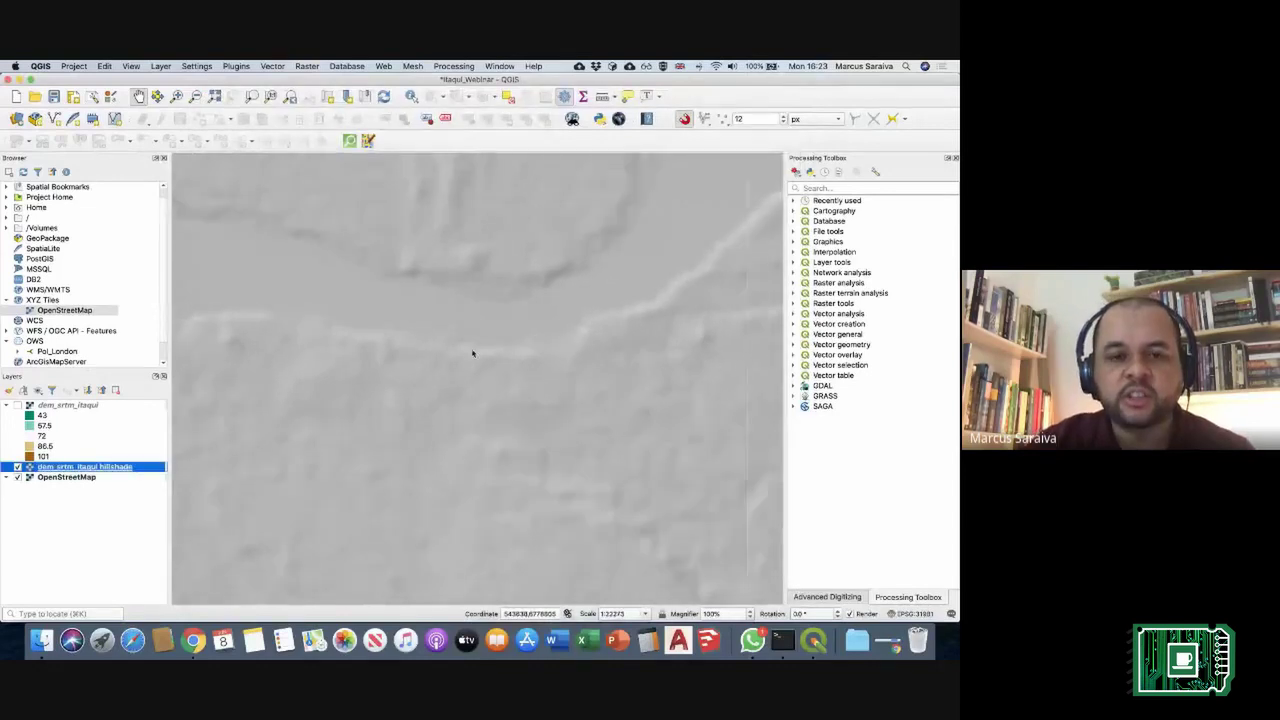
Step: Check the smoothed hillshade across the whole area, show dem_srtm_itaqui again and save the project
{"action": "scroll", "coordinate": [478, 354], "scroll_direction": "down", "scroll_amount": 3}
{"action": "left_click_drag", "start_coordinate": [526, 364], "coordinate": [482, 344]}
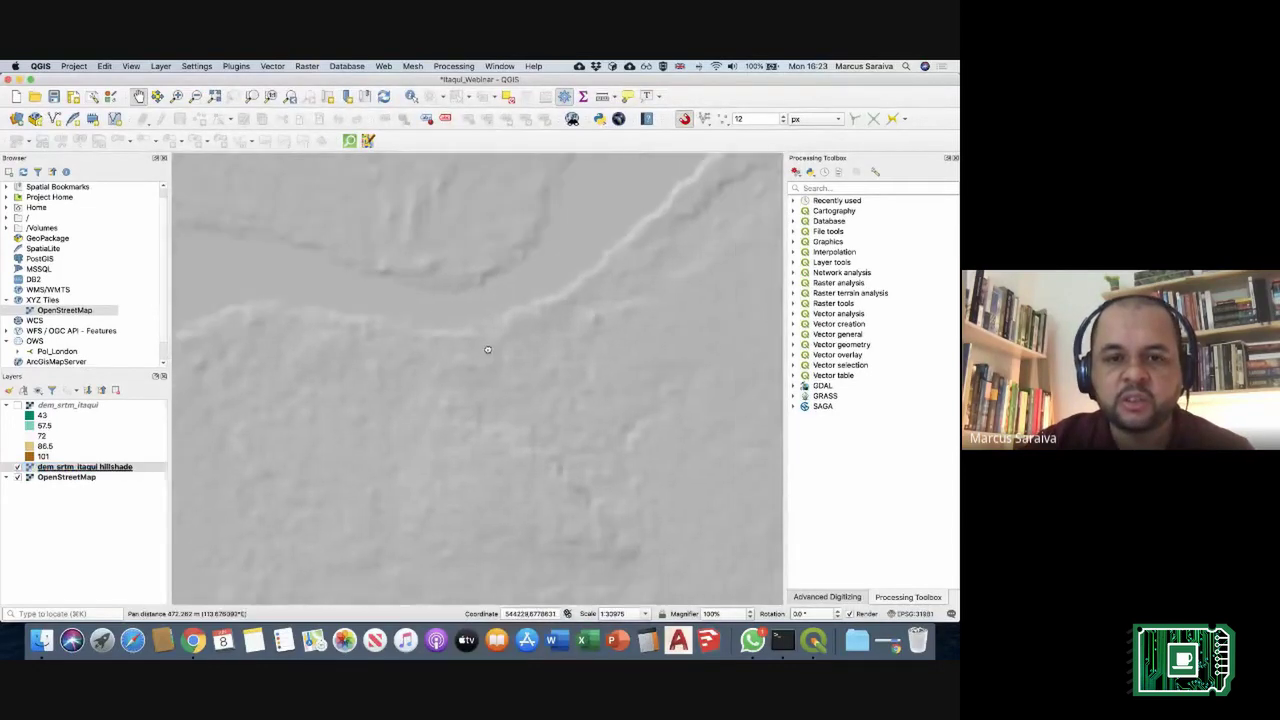
{"action": "scroll", "coordinate": [503, 363], "scroll_direction": "down", "scroll_amount": 4}
{"action": "left_click_drag", "start_coordinate": [507, 386], "coordinate": [506, 347]}
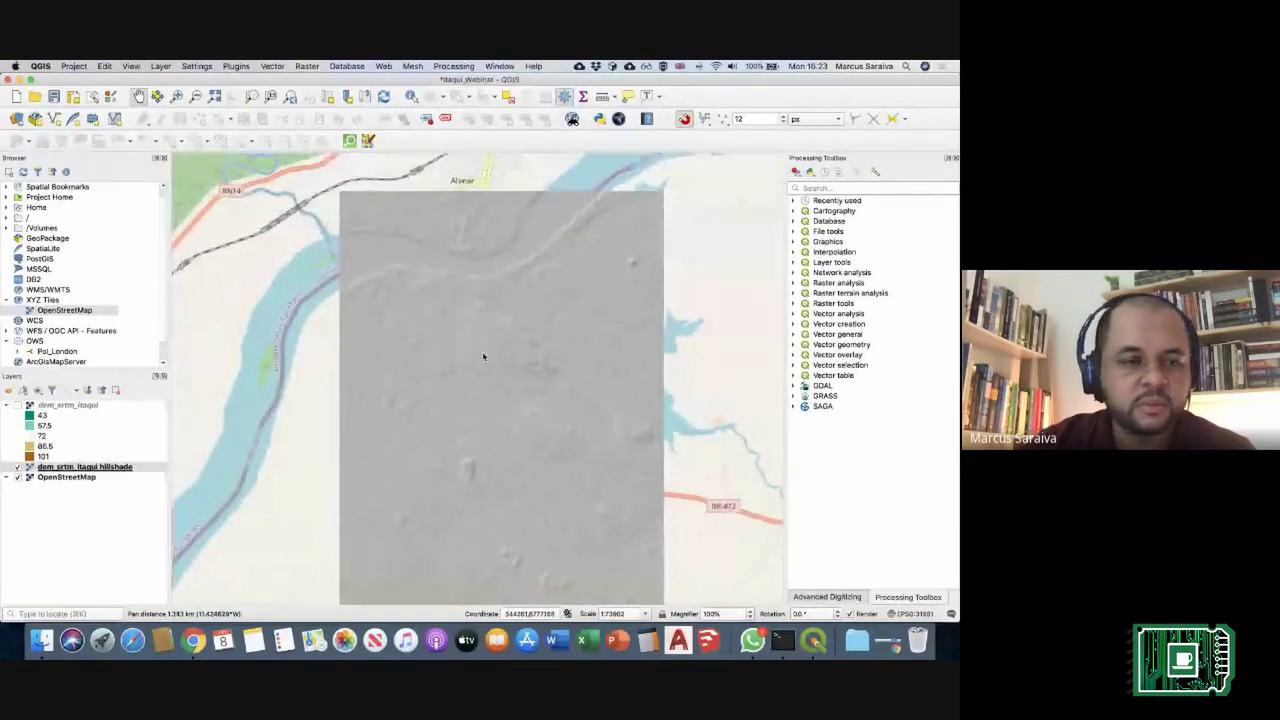
{"action": "left_click", "coordinate": [17, 405]}
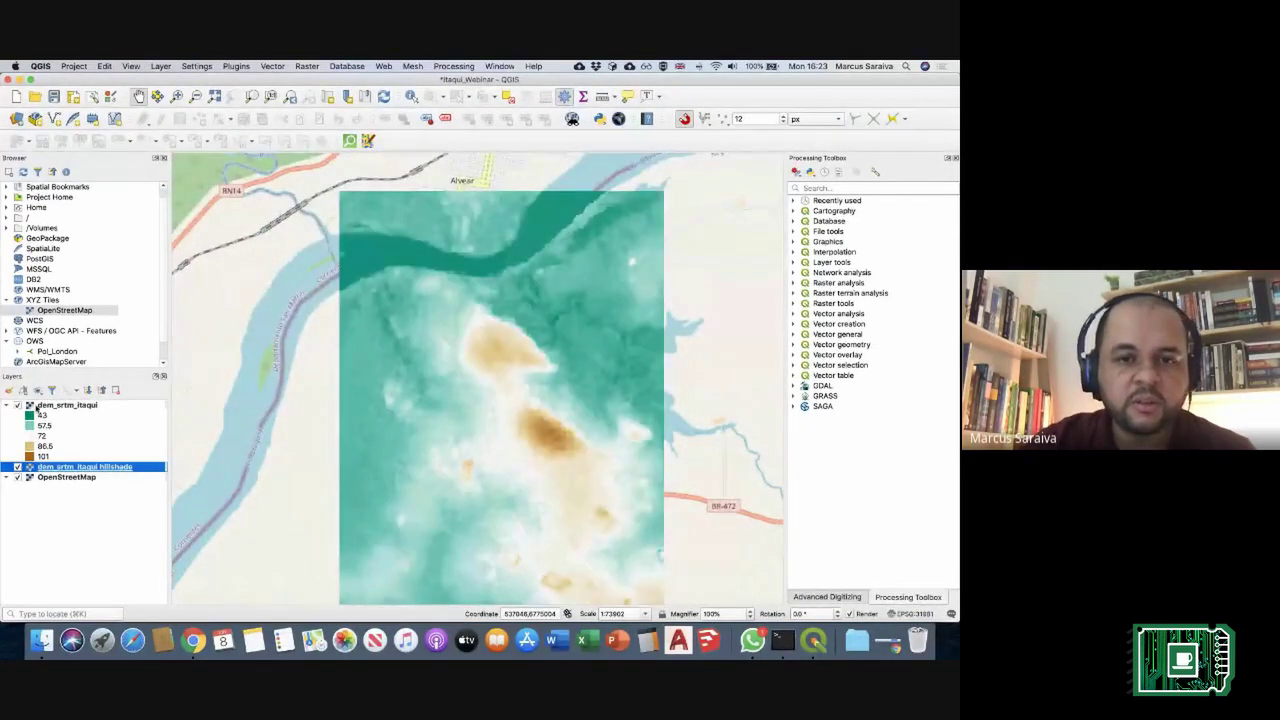
{"action": "left_click", "coordinate": [54, 96]}
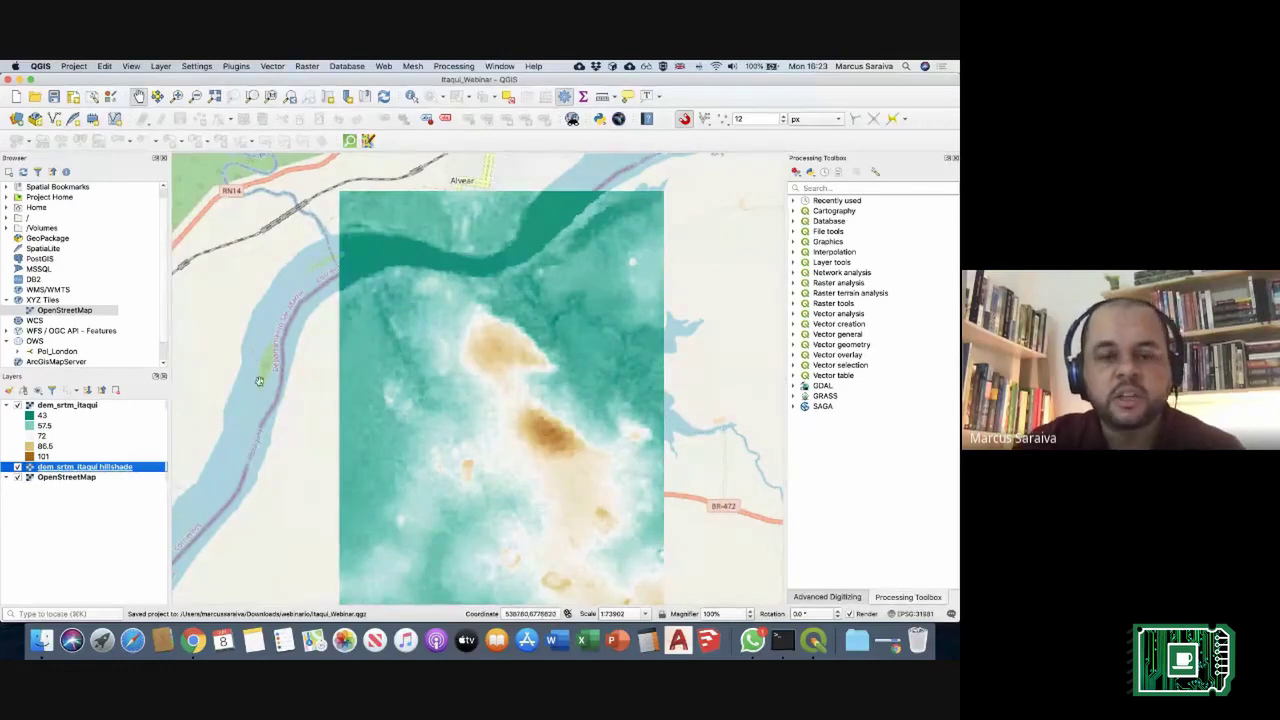
Step: Set the blending mode of the dem_srtm_itaqui layer to Multiply over the hillshade and save the project
{"action": "double_click", "coordinate": [90, 405]}
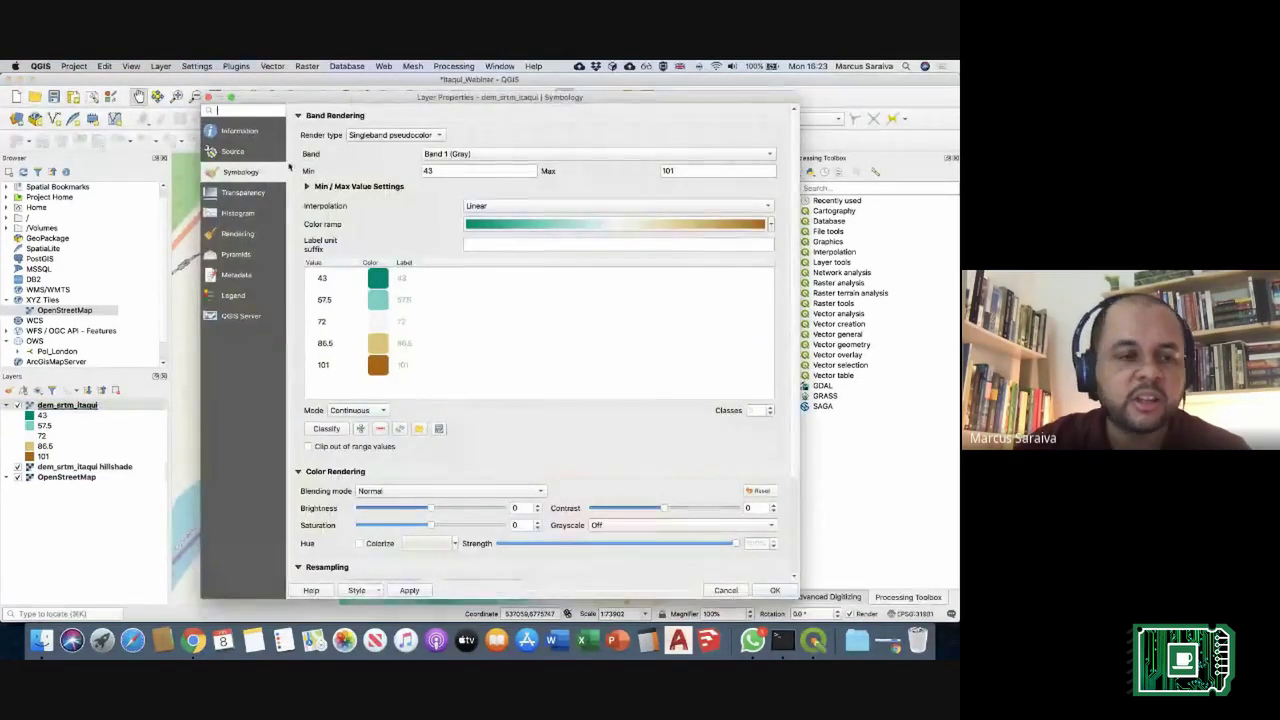
{"action": "scroll", "coordinate": [500, 440], "scroll_direction": "down", "scroll_amount": 2}
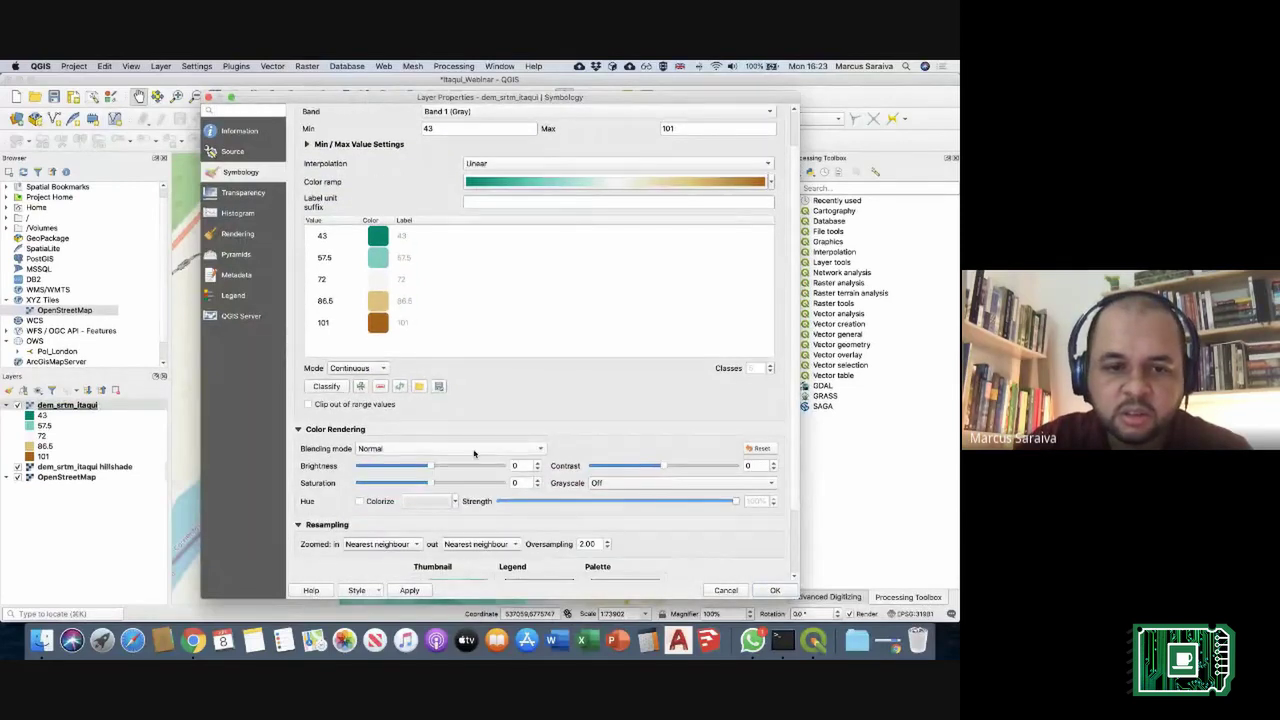
{"action": "left_click", "coordinate": [430, 448]}
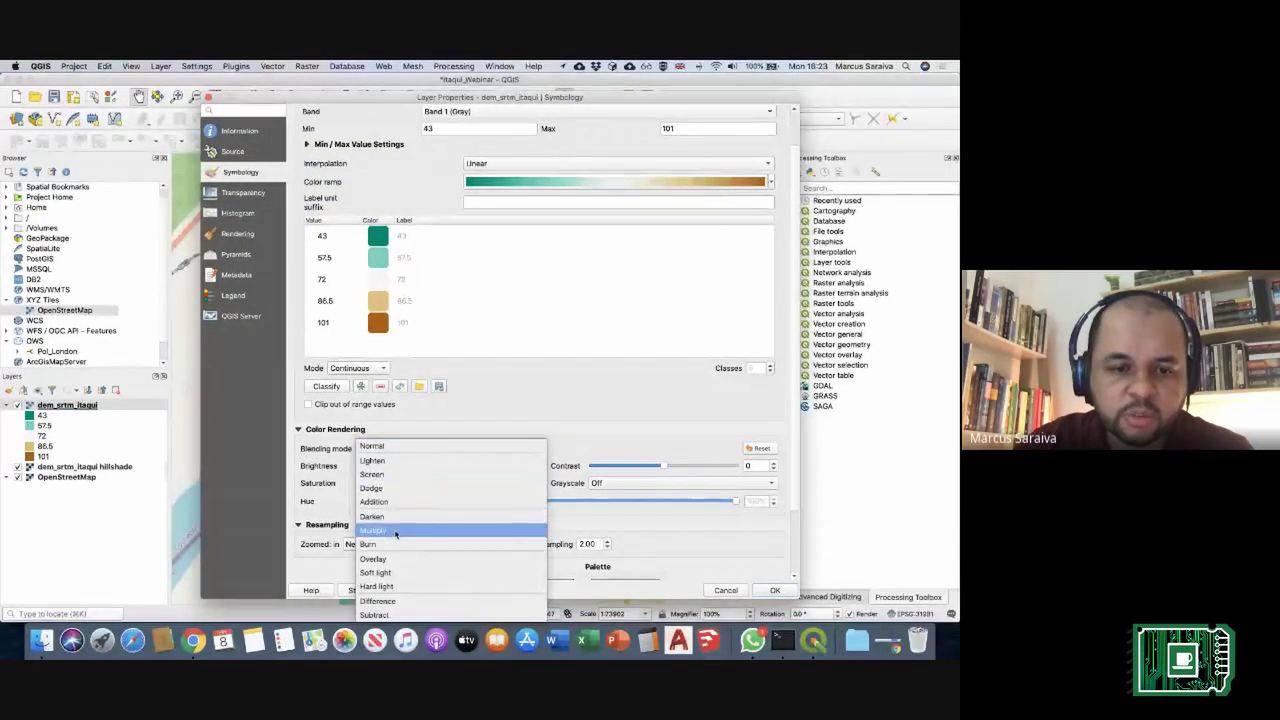
{"action": "left_click", "coordinate": [403, 526]}
{"action": "left_click", "coordinate": [774, 590]}
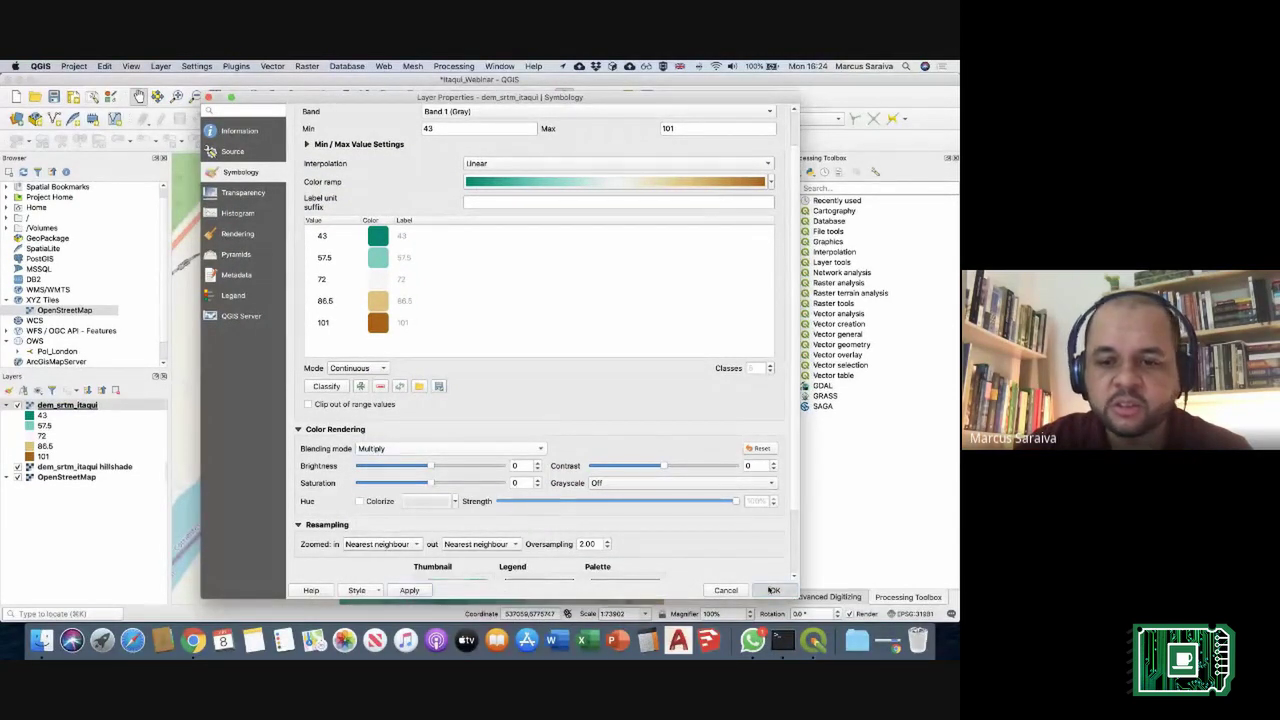
{"action": "left_click_drag", "start_coordinate": [519, 386], "coordinate": [514, 359]}
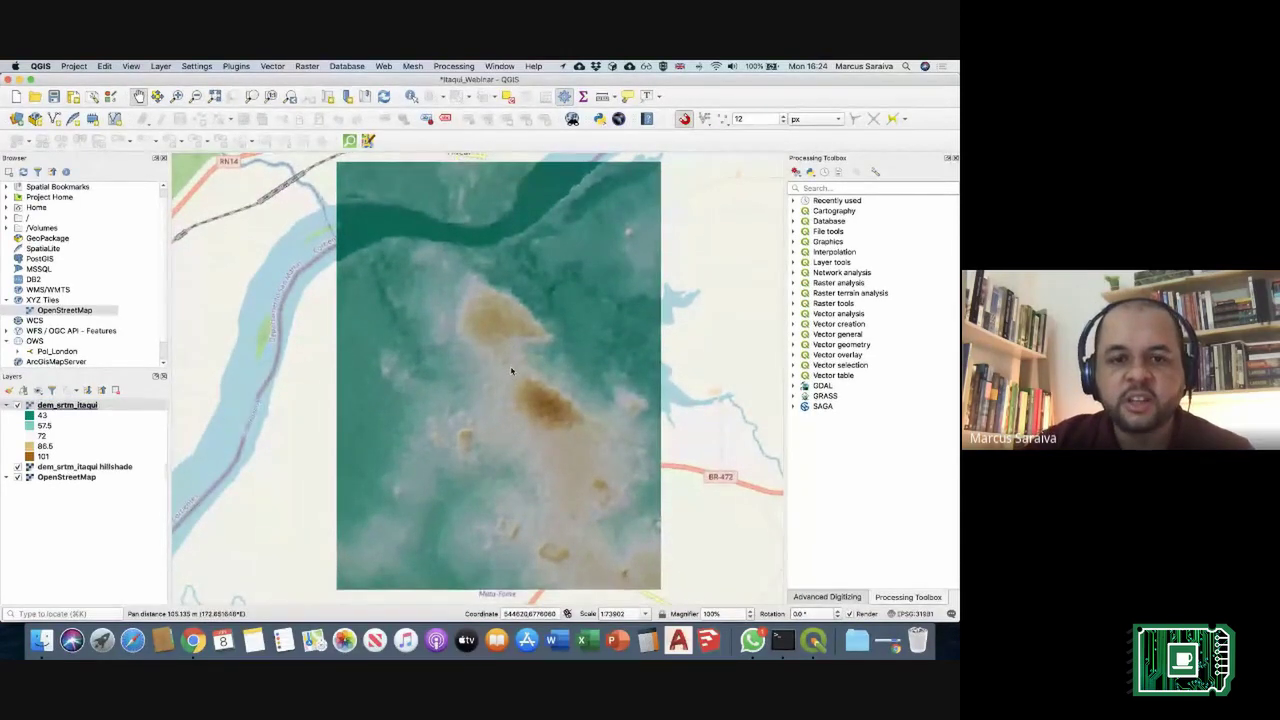
{"action": "scroll", "coordinate": [511, 371], "scroll_direction": "up", "scroll_amount": 2}
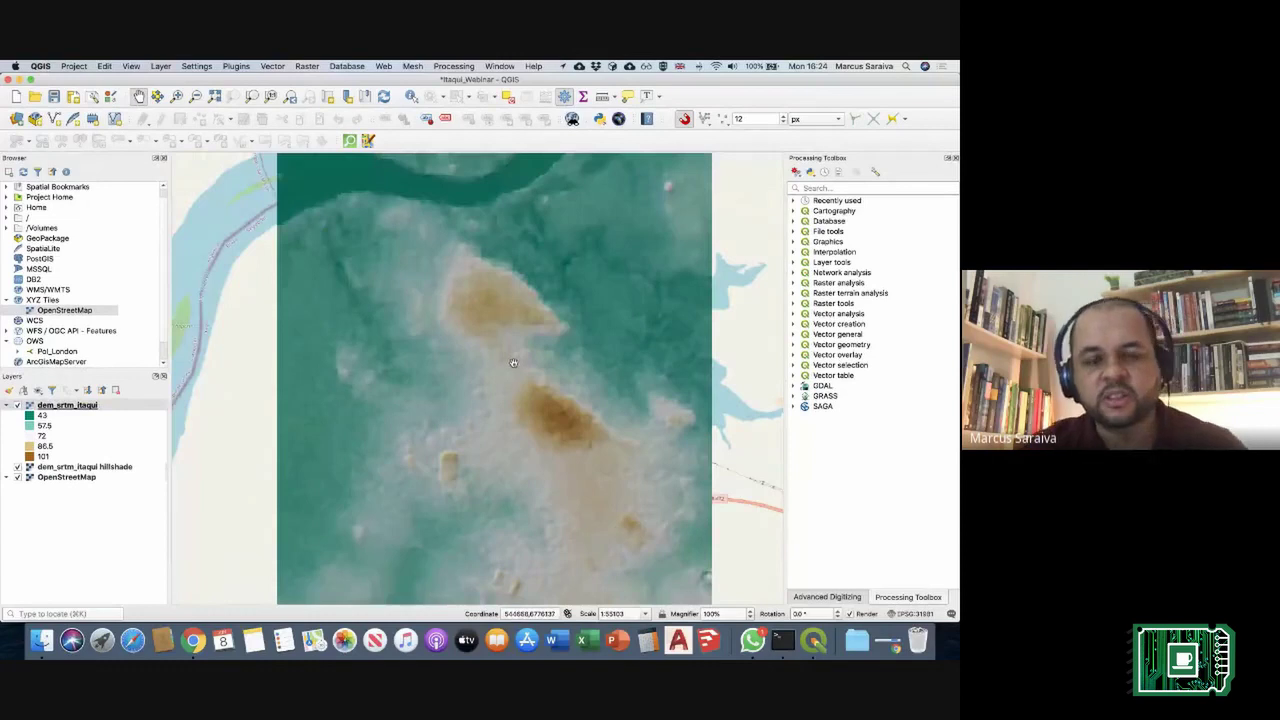
{"action": "scroll", "coordinate": [472, 320], "scroll_direction": "down", "scroll_amount": 2}
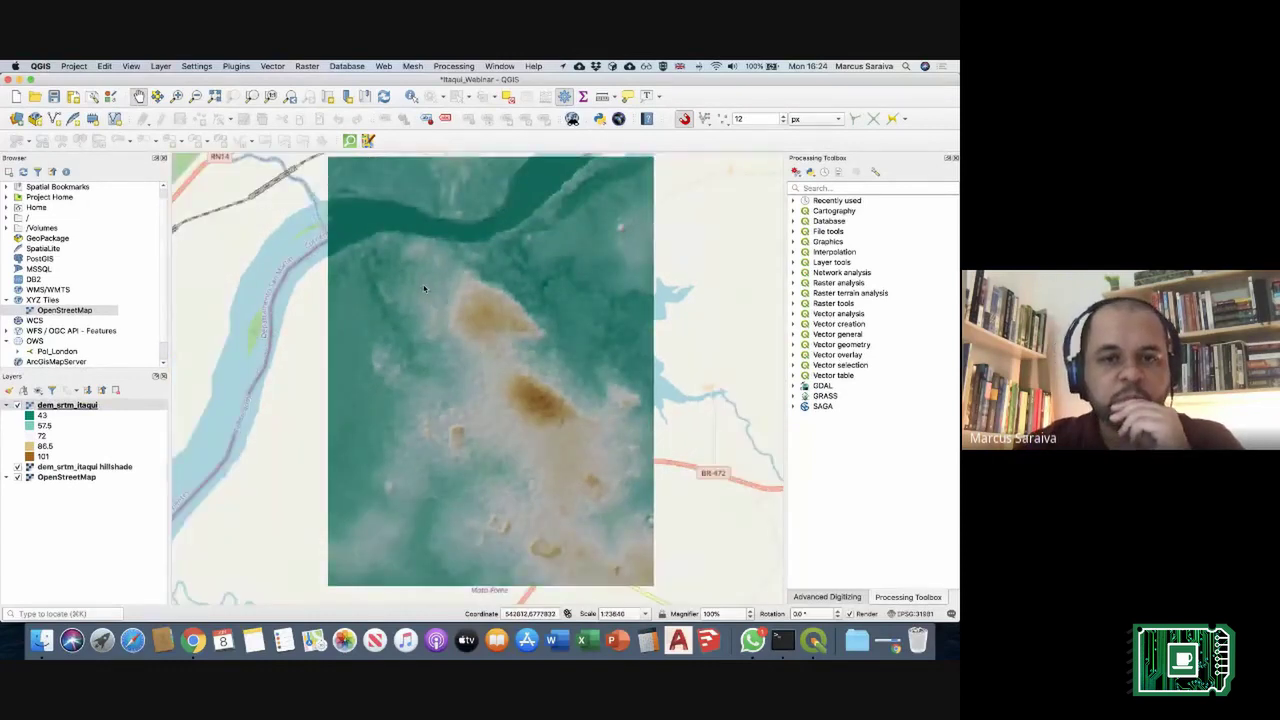
{"action": "left_click", "coordinate": [54, 96]}
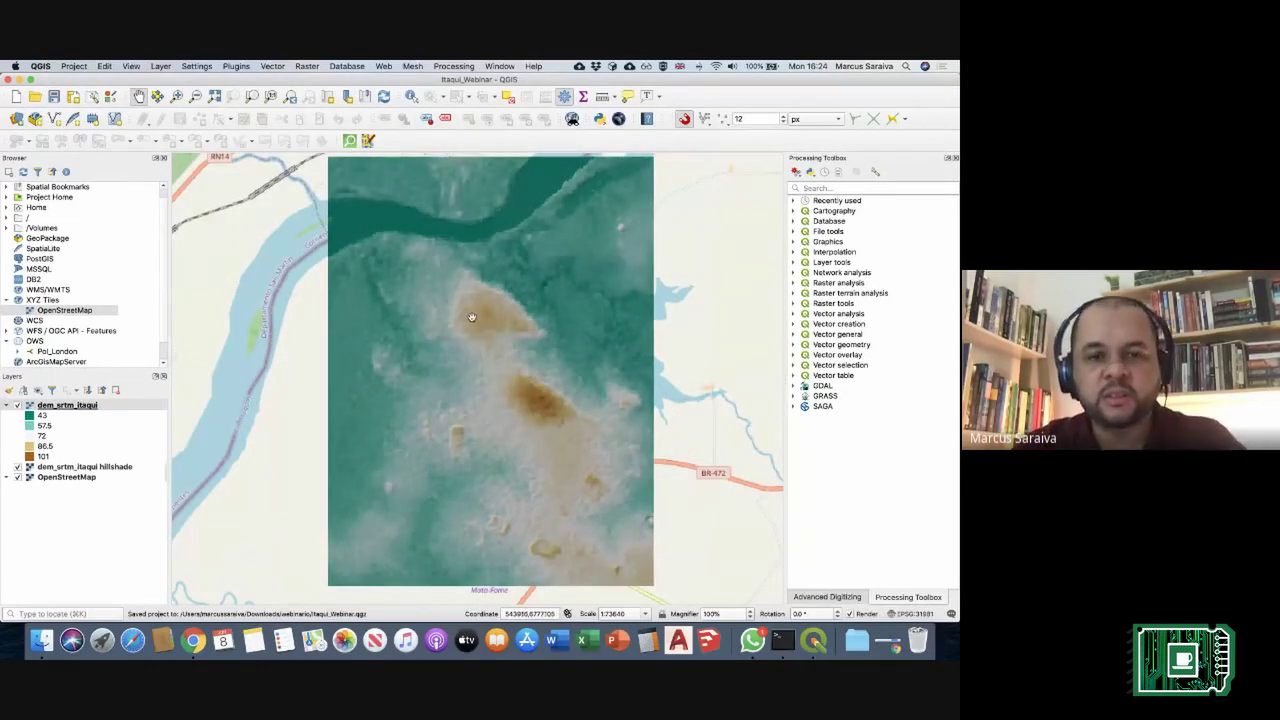
{"action": "right_click", "coordinate": [812, 518]}
{"action": "key", "text": "Escape"}
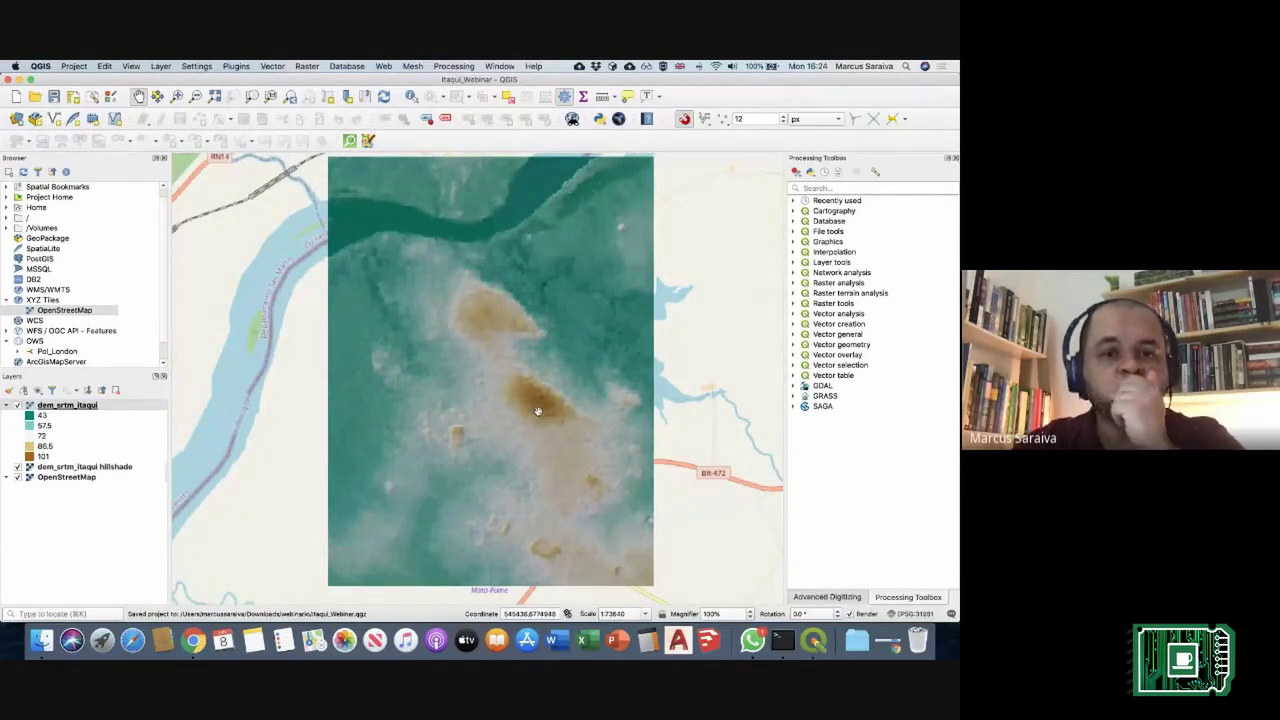
{"action": "left_click_drag", "start_coordinate": [508, 398], "coordinate": [512, 407]}
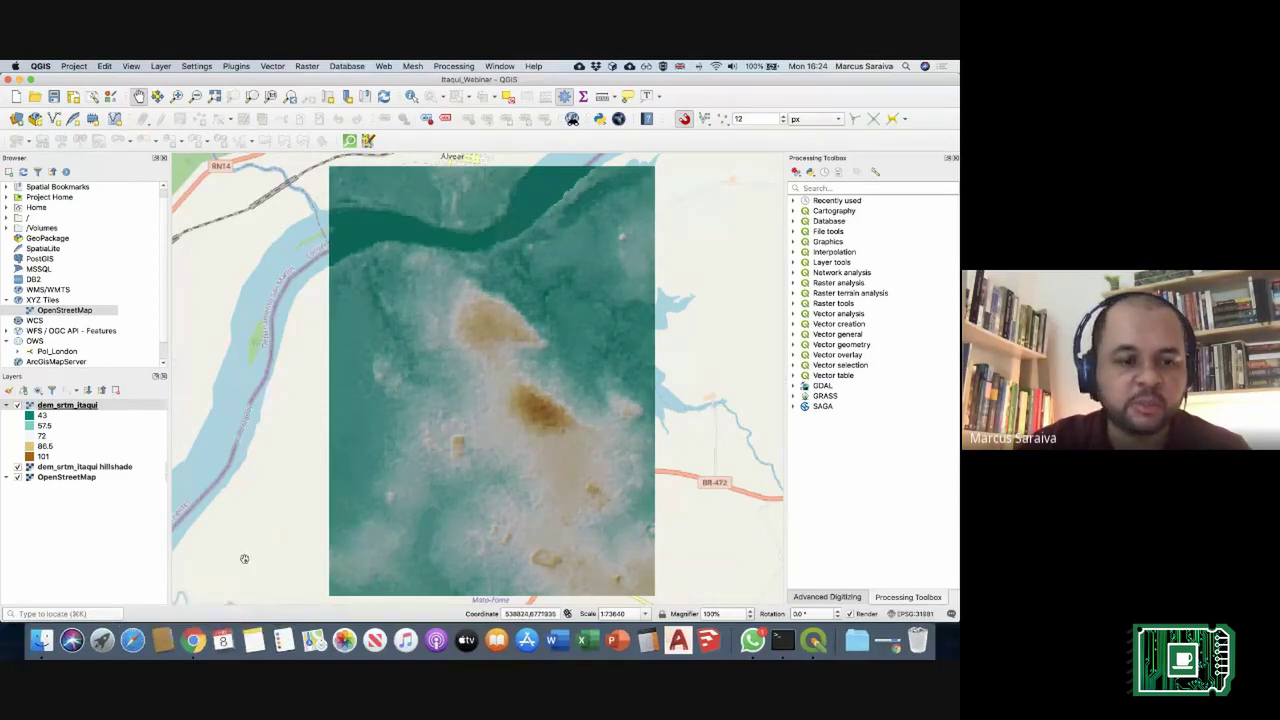
Step: Switch to Chrome and read the newest participant messages in the Google Meet chat
{"action": "left_click", "coordinate": [191, 634]}
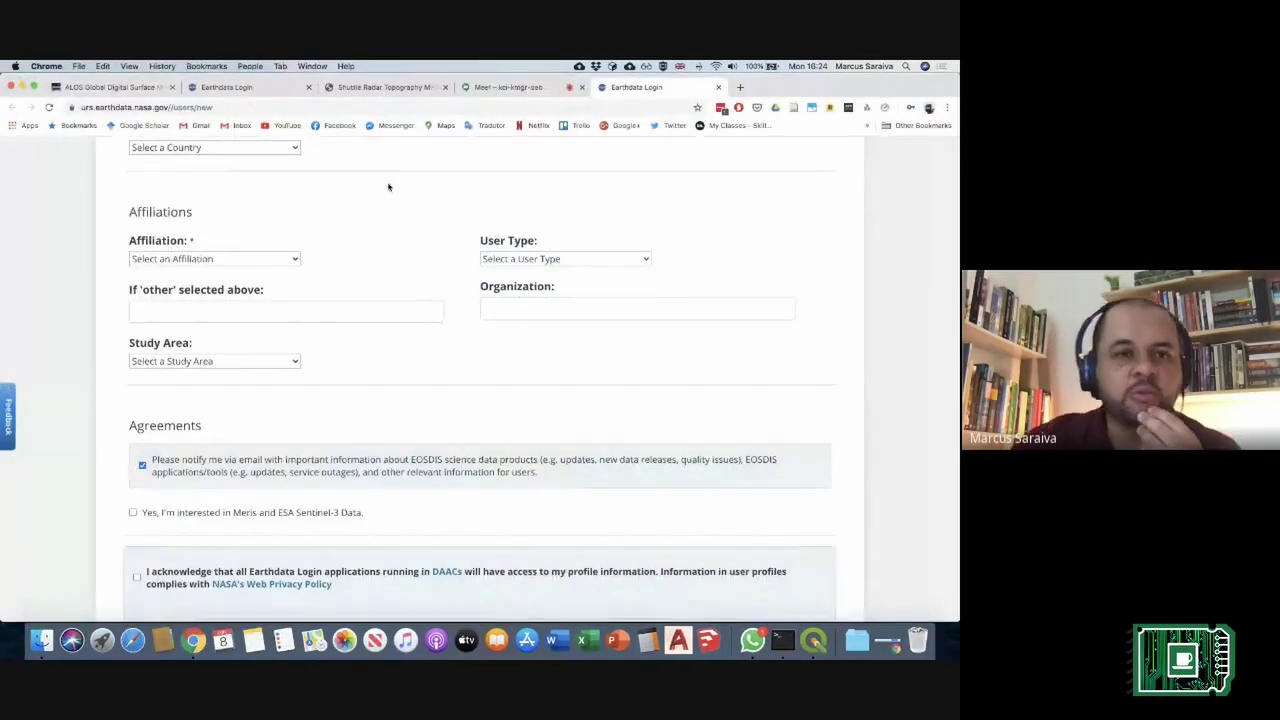
{"action": "left_click", "coordinate": [110, 87]}
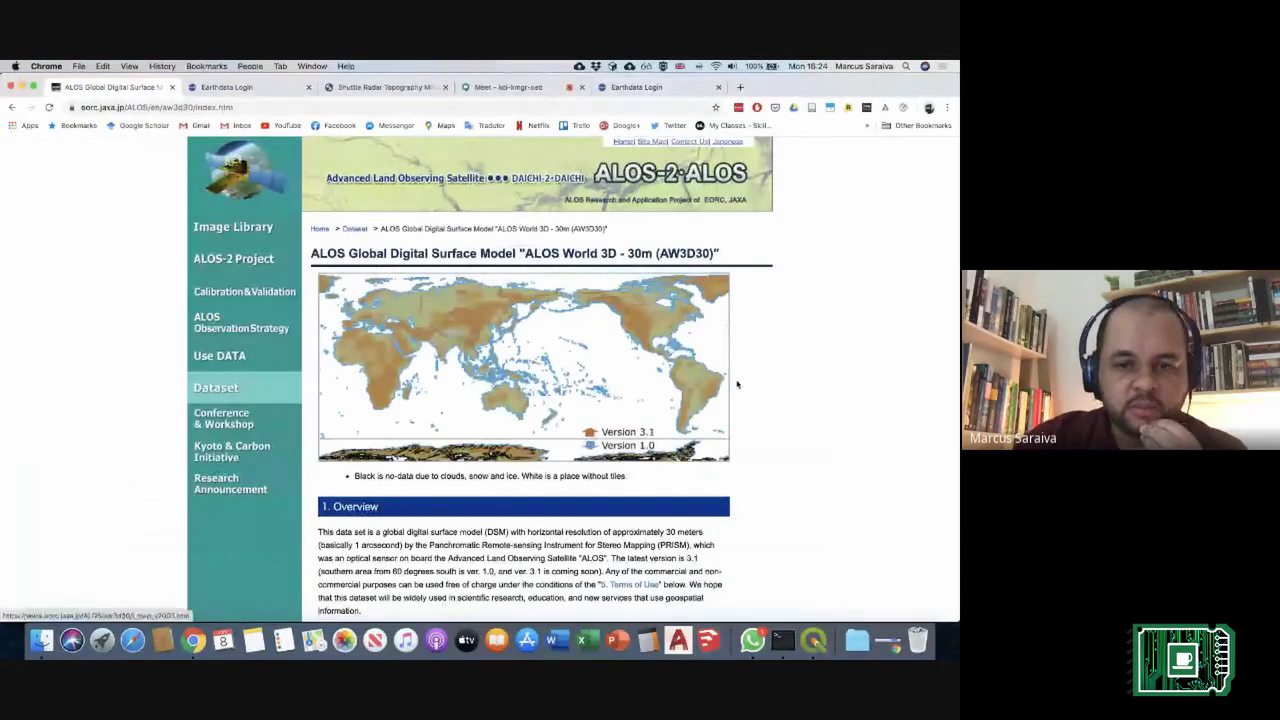
{"action": "scroll", "coordinate": [756, 386], "scroll_direction": "down", "scroll_amount": 3}
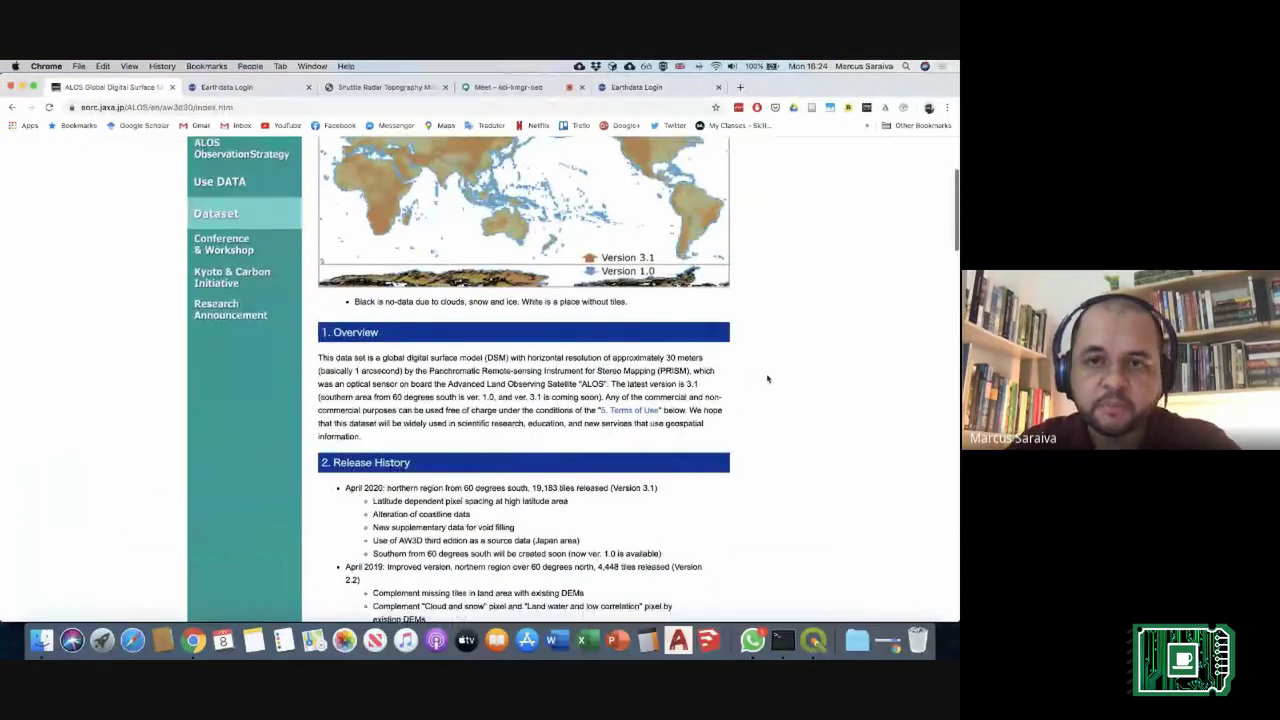
{"action": "left_click", "coordinate": [508, 87]}
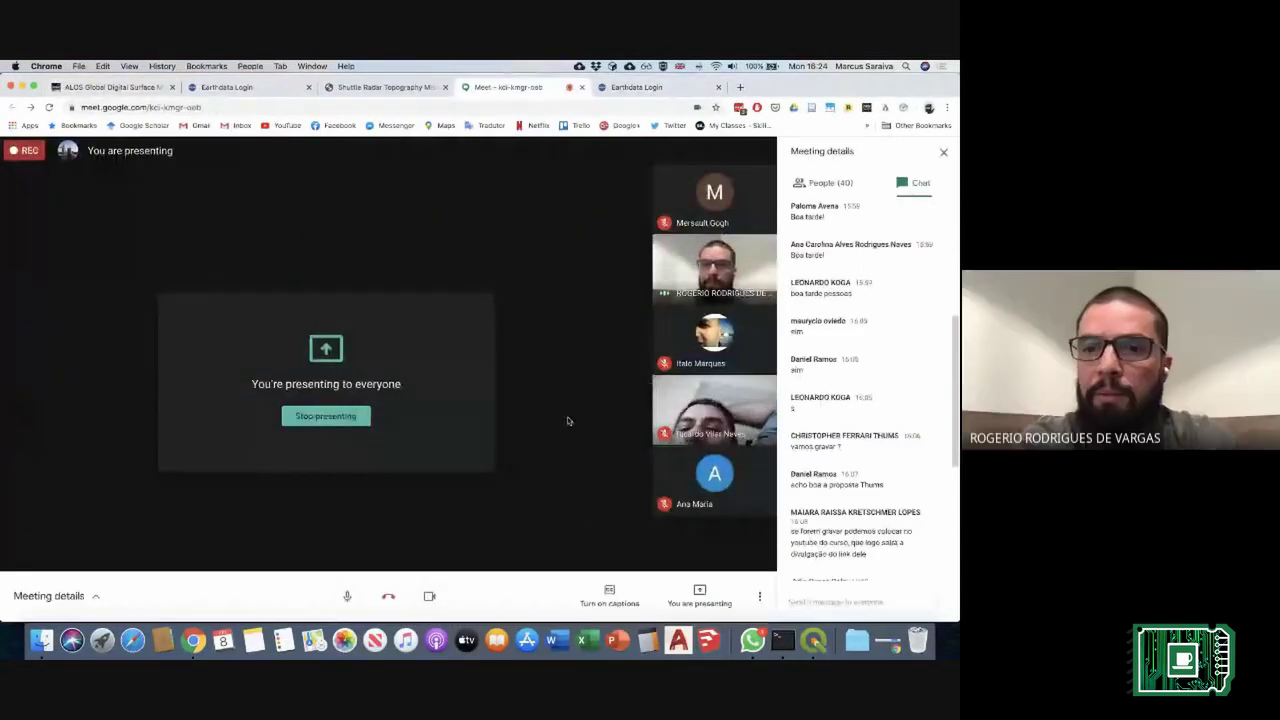
{"action": "scroll", "coordinate": [889, 507], "scroll_direction": "down", "scroll_amount": 5}
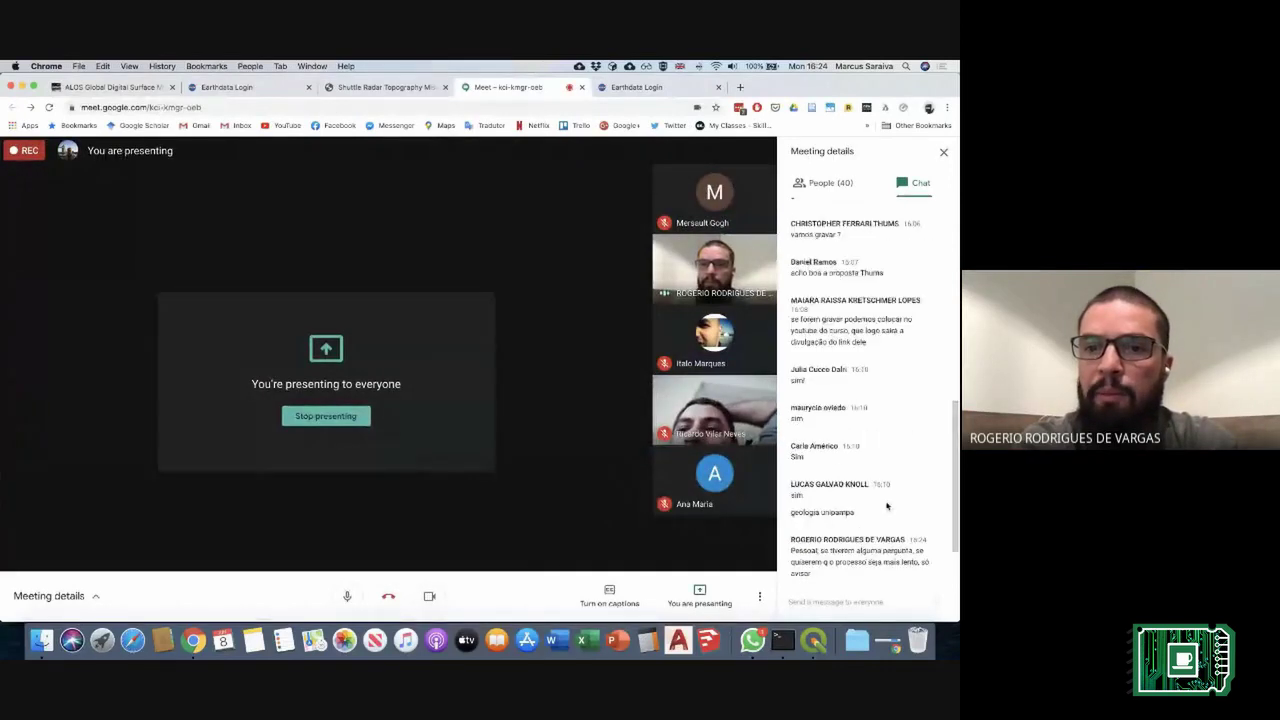
{"action": "right_click", "coordinate": [820, 519]}
{"action": "key", "text": "Escape"}
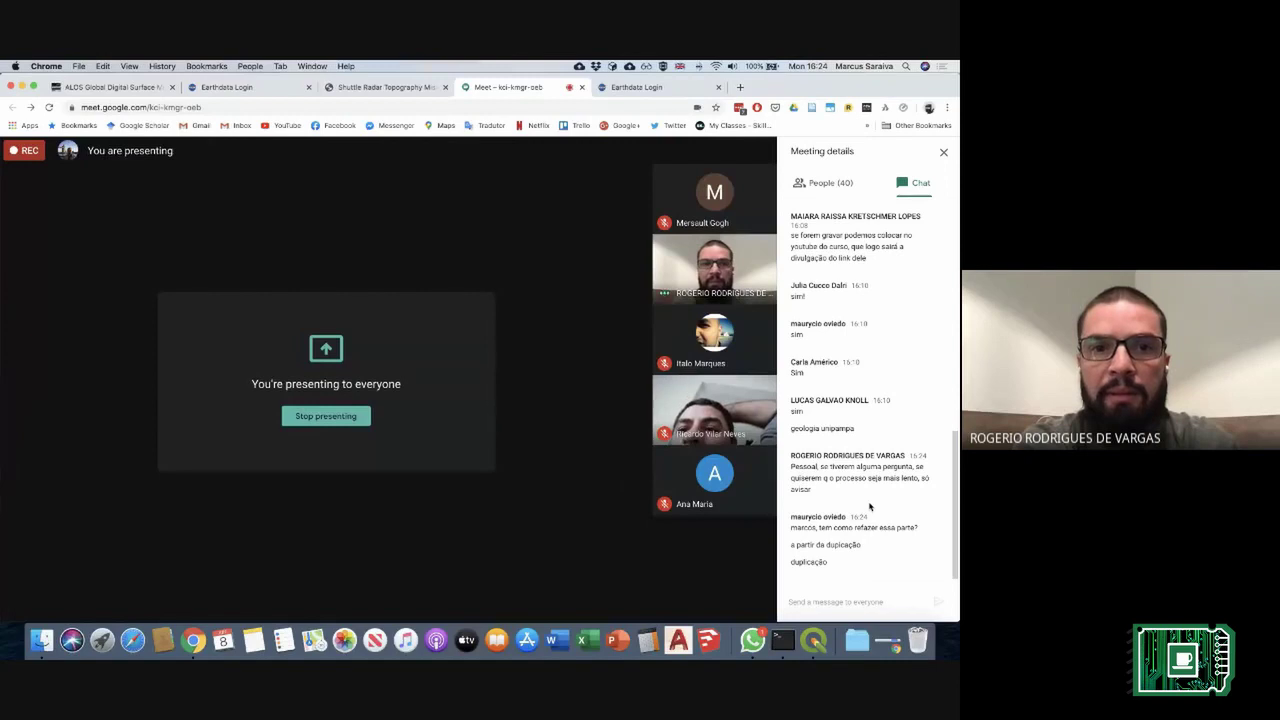
{"action": "key", "text": "ctrl+Right"}
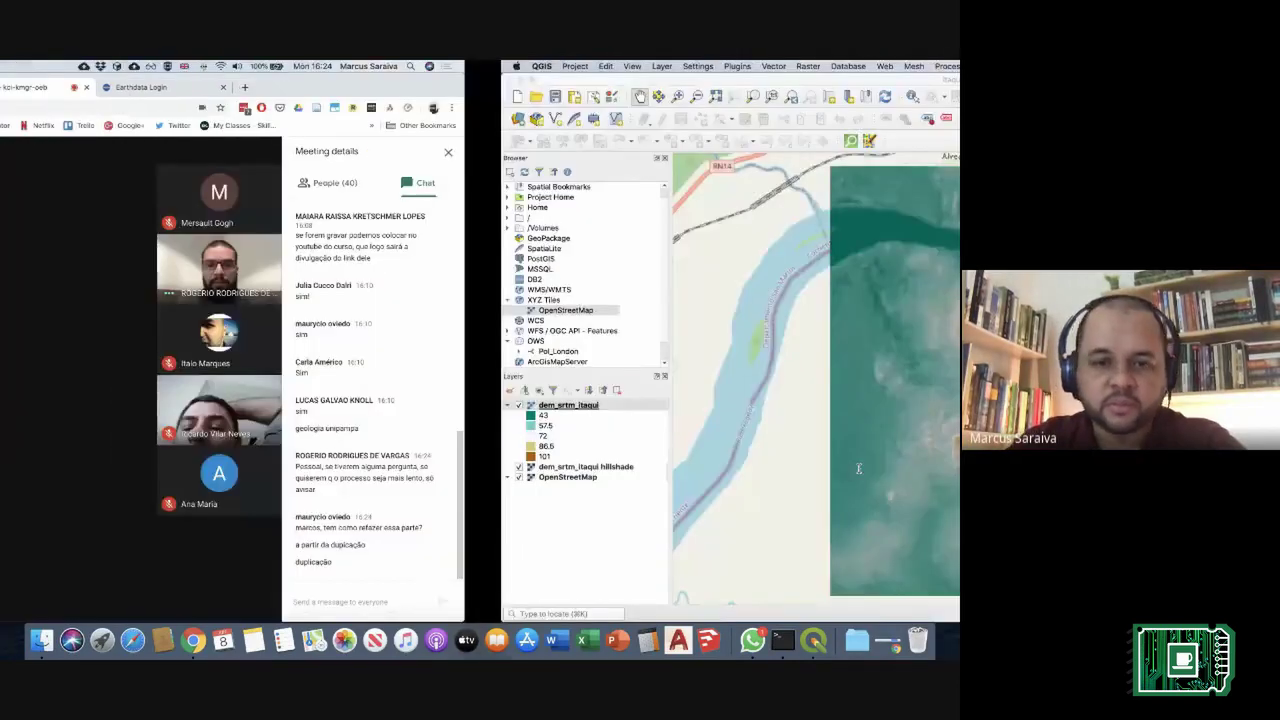
Step: Switch to QGIS and remove the dem_srtm_itaqui hillshade layer from the project
{"action": "left_click", "coordinate": [48, 405]}
{"action": "left_click", "coordinate": [62, 467]}
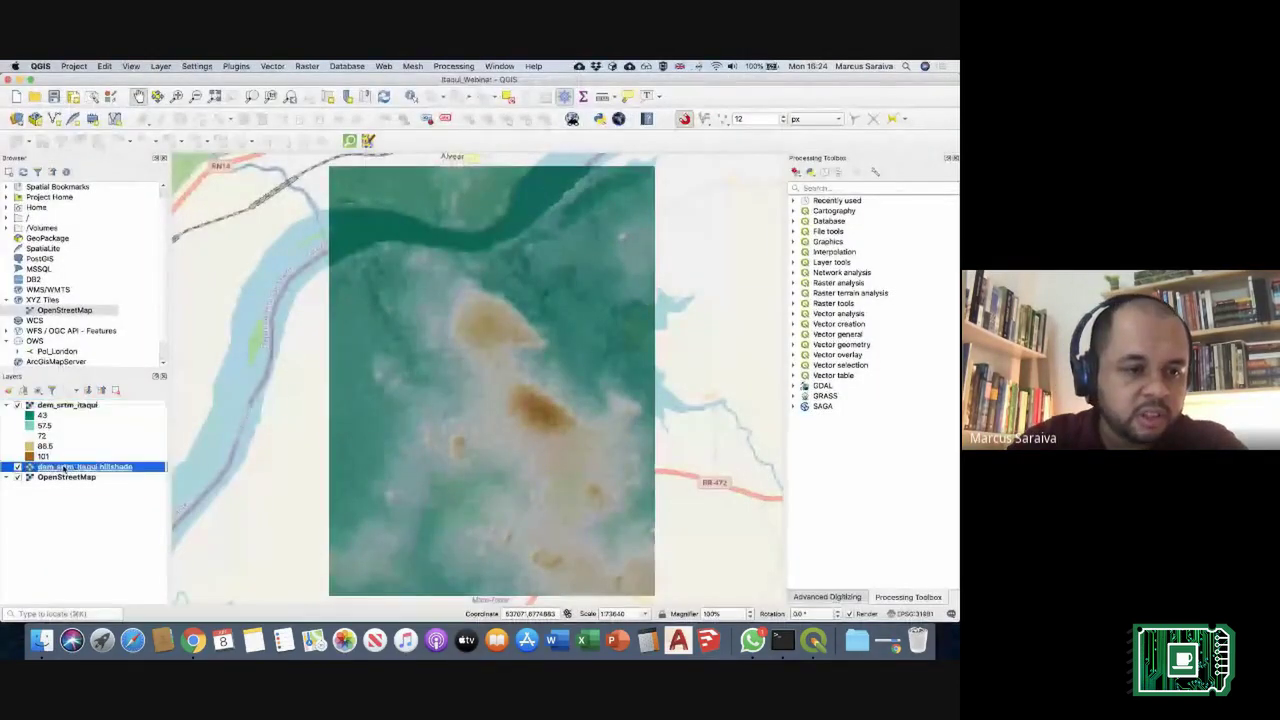
{"action": "right_click", "coordinate": [68, 467]}
{"action": "mouse_move", "coordinate": [100, 443]}
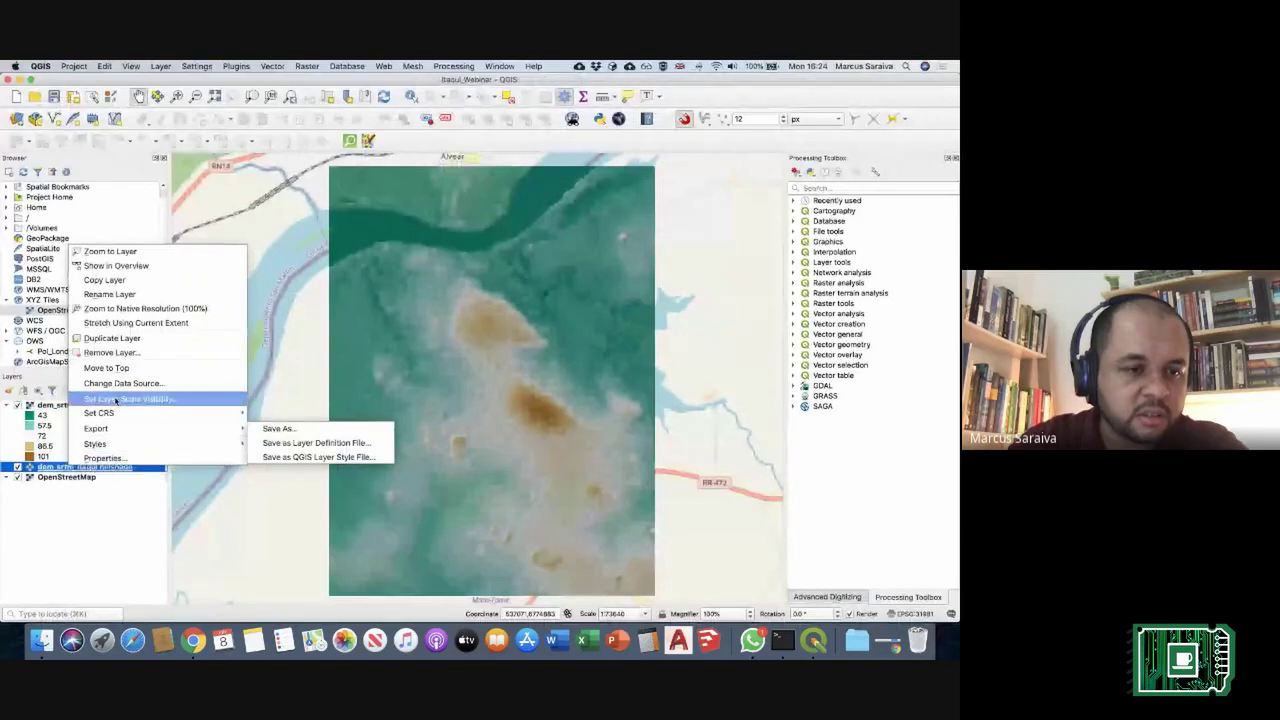
{"action": "left_click", "coordinate": [124, 353]}
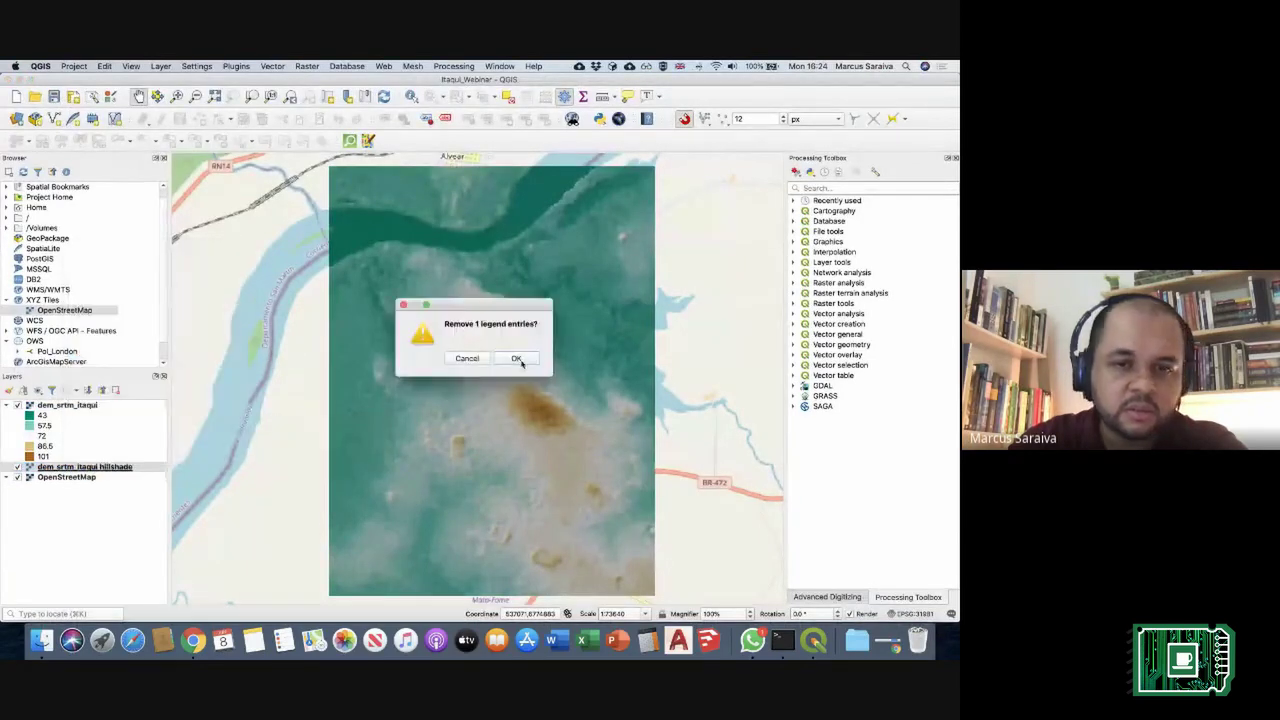
{"action": "left_click", "coordinate": [514, 358]}
Step: Set the blending mode of the dem_srtm_itaqui layer to Normal and save the project
{"action": "double_click", "coordinate": [50, 406]}
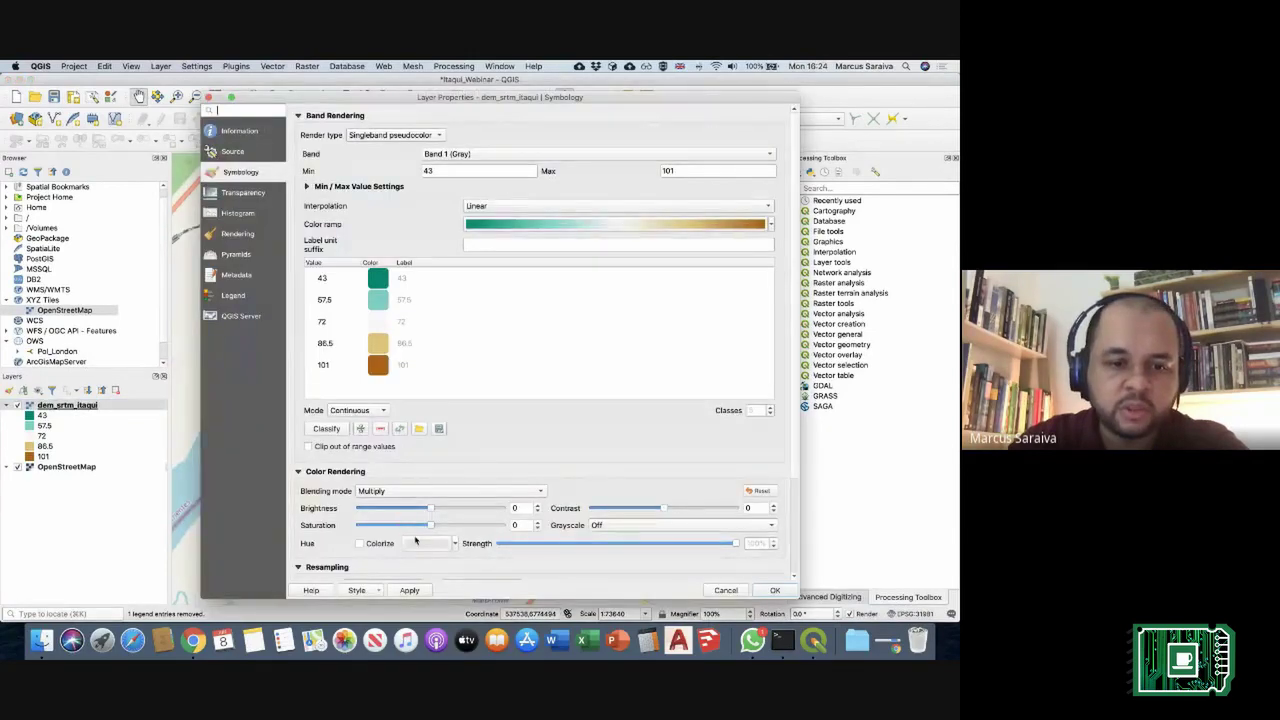
{"action": "left_click", "coordinate": [414, 491]}
{"action": "left_click", "coordinate": [407, 409]}
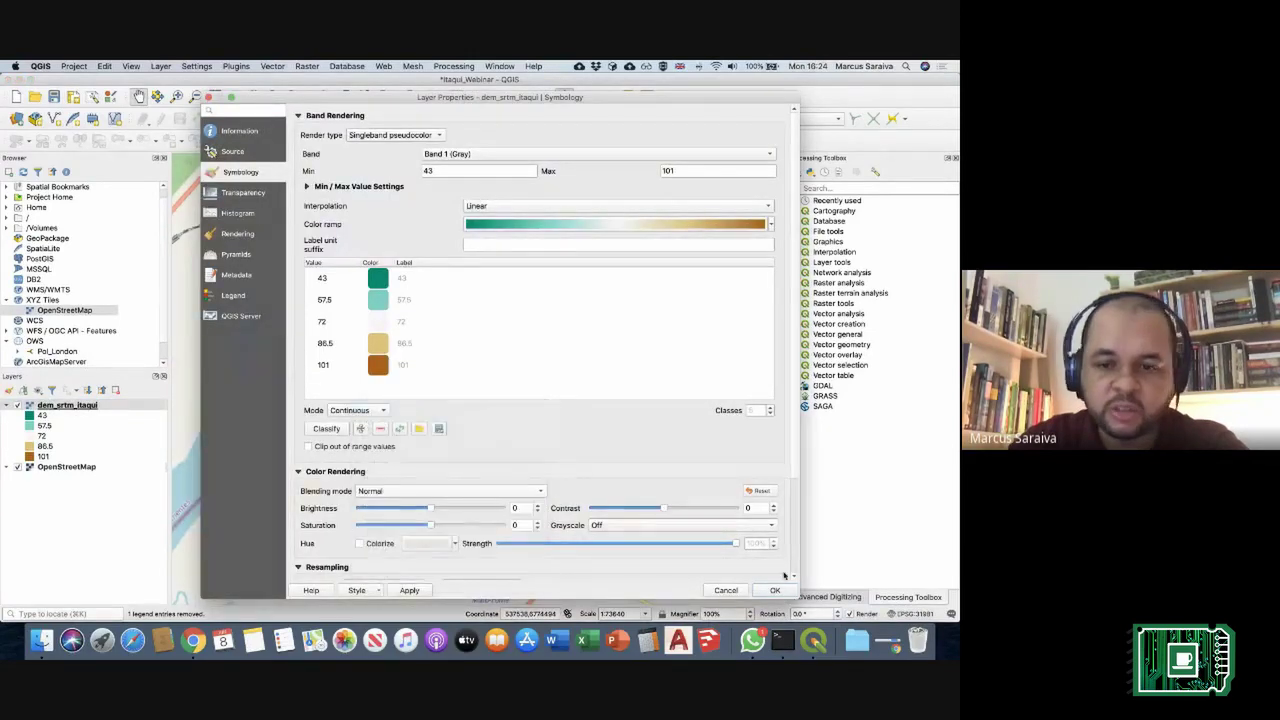
{"action": "left_click", "coordinate": [774, 590]}
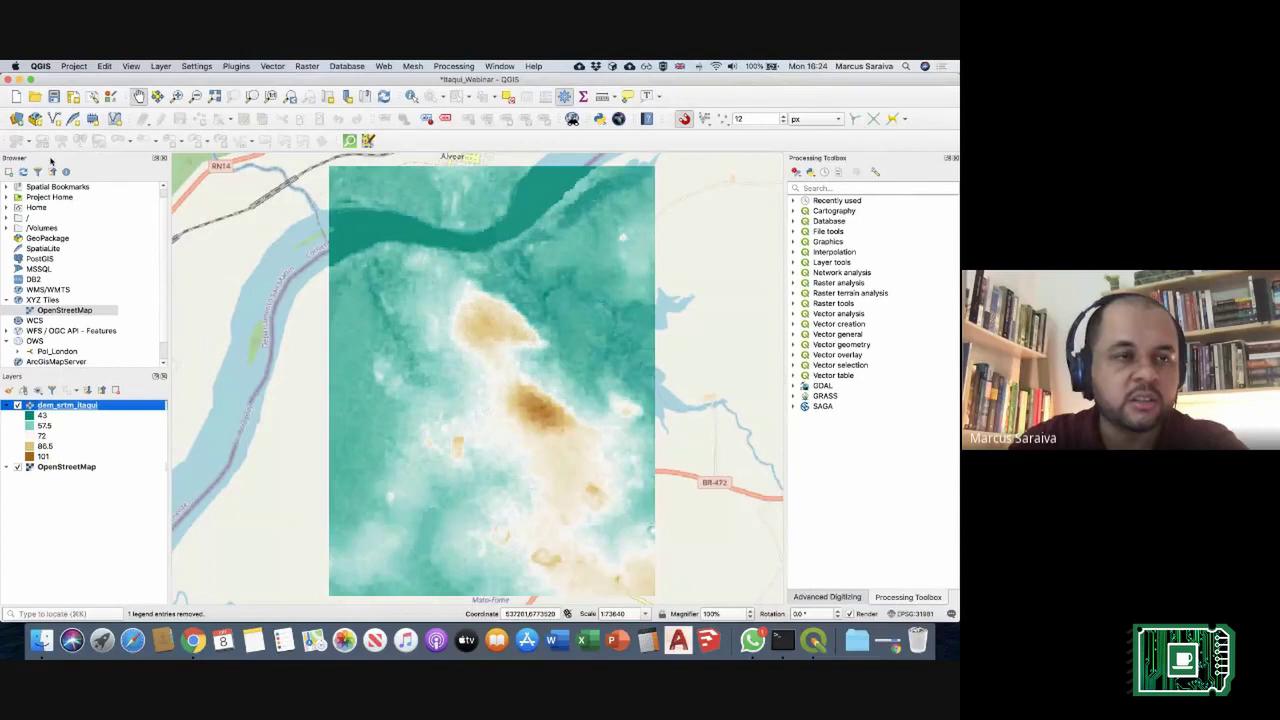
{"action": "left_click", "coordinate": [54, 96]}
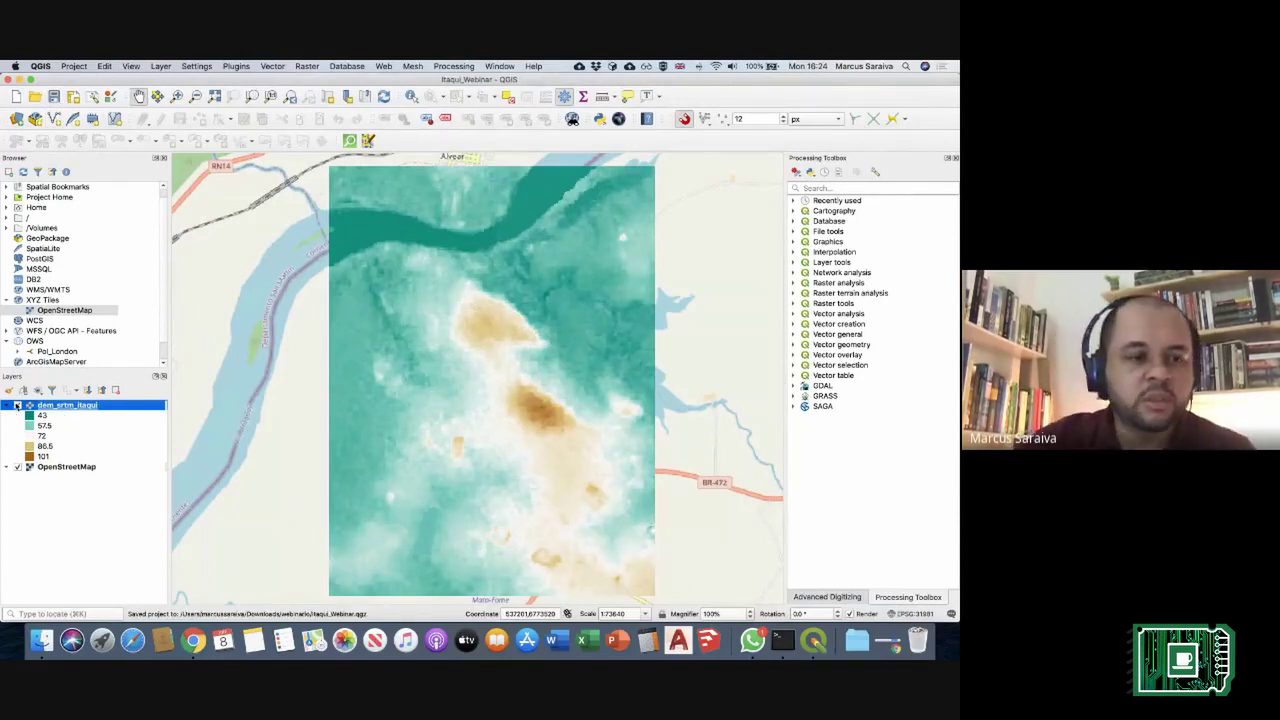
Step: Duplicate the dem_srtm_itaqui elevation layer
{"action": "left_click", "coordinate": [17, 405]}
{"action": "left_click", "coordinate": [17, 405]}
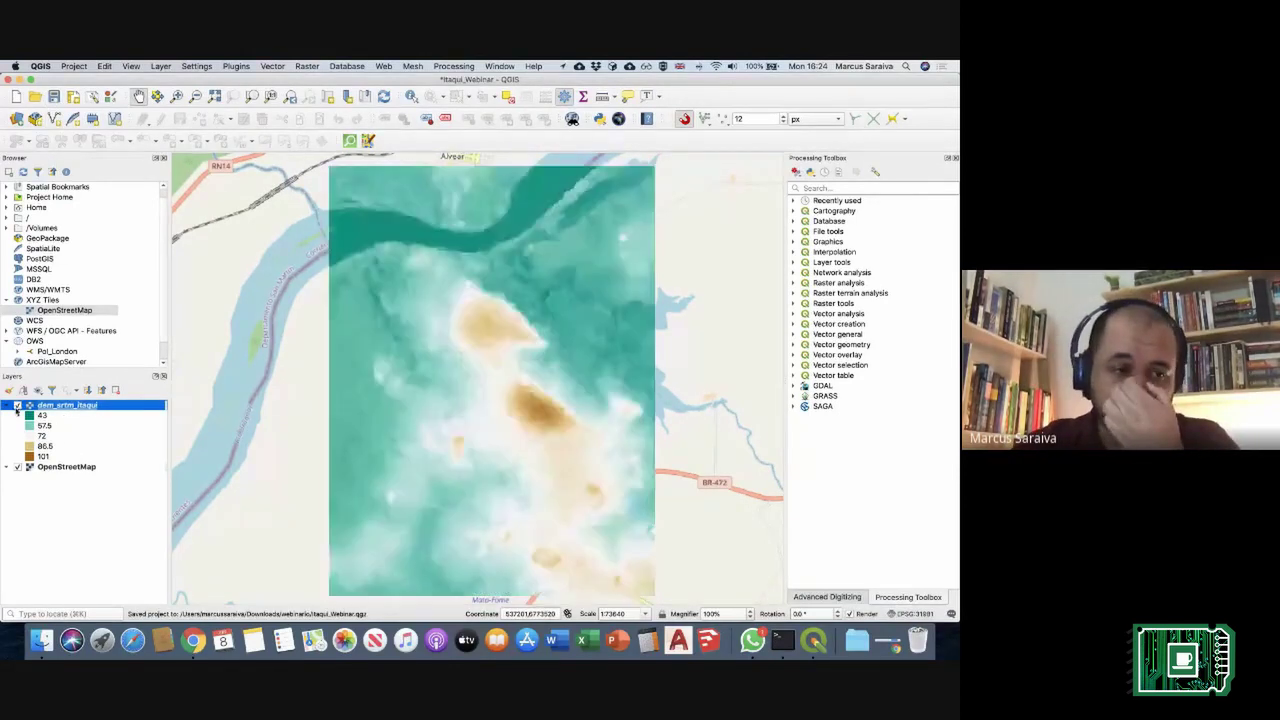
{"action": "left_click", "coordinate": [78, 469]}
{"action": "left_click", "coordinate": [105, 405]}
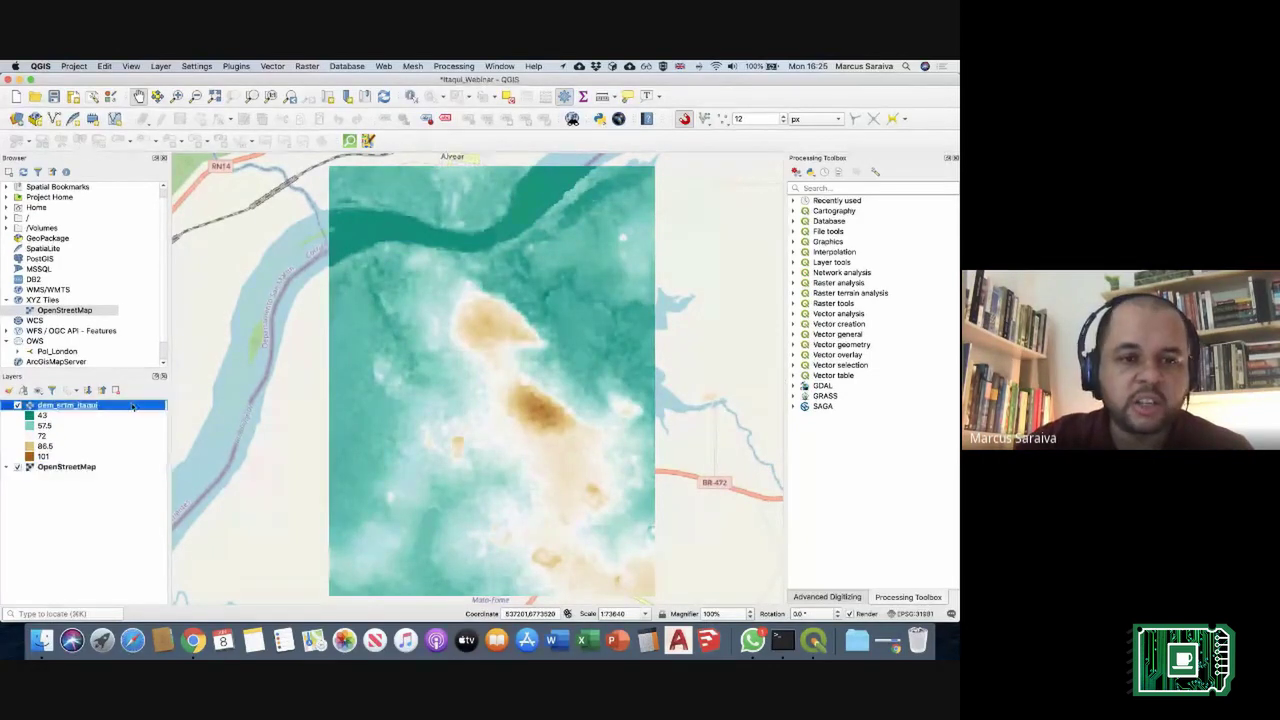
{"action": "right_click", "coordinate": [63, 407]}
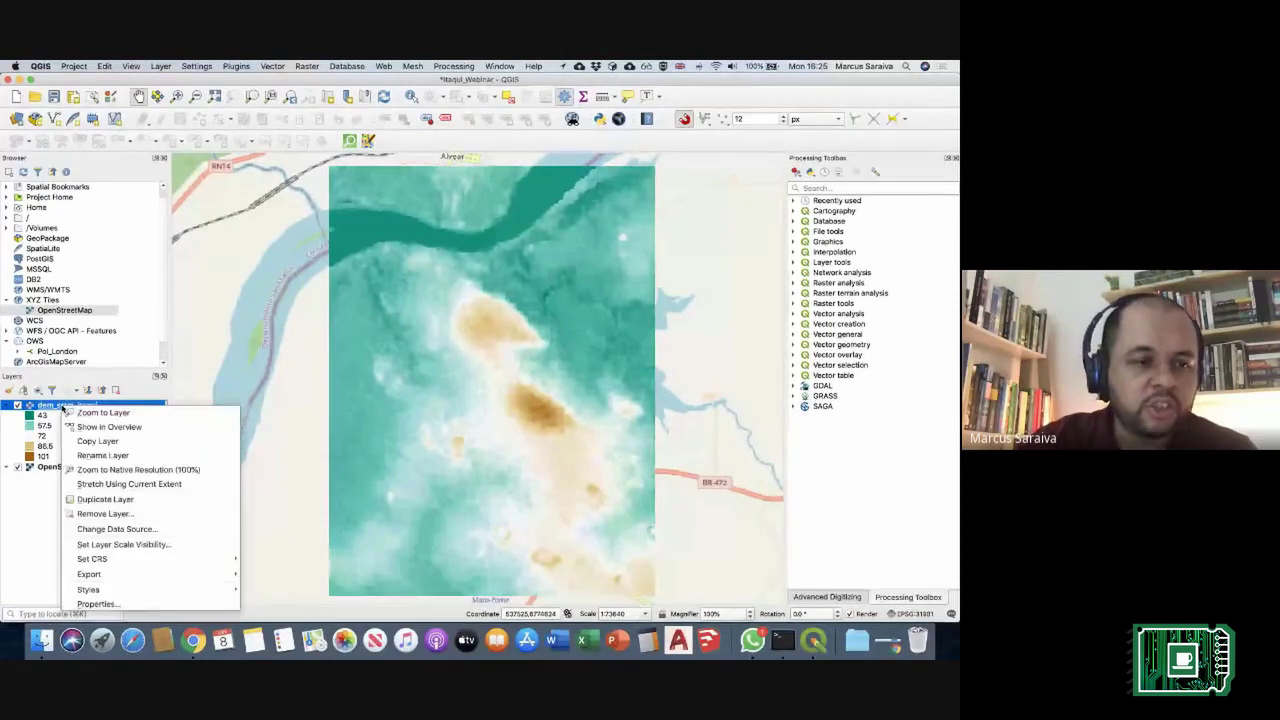
{"action": "left_click", "coordinate": [123, 501]}
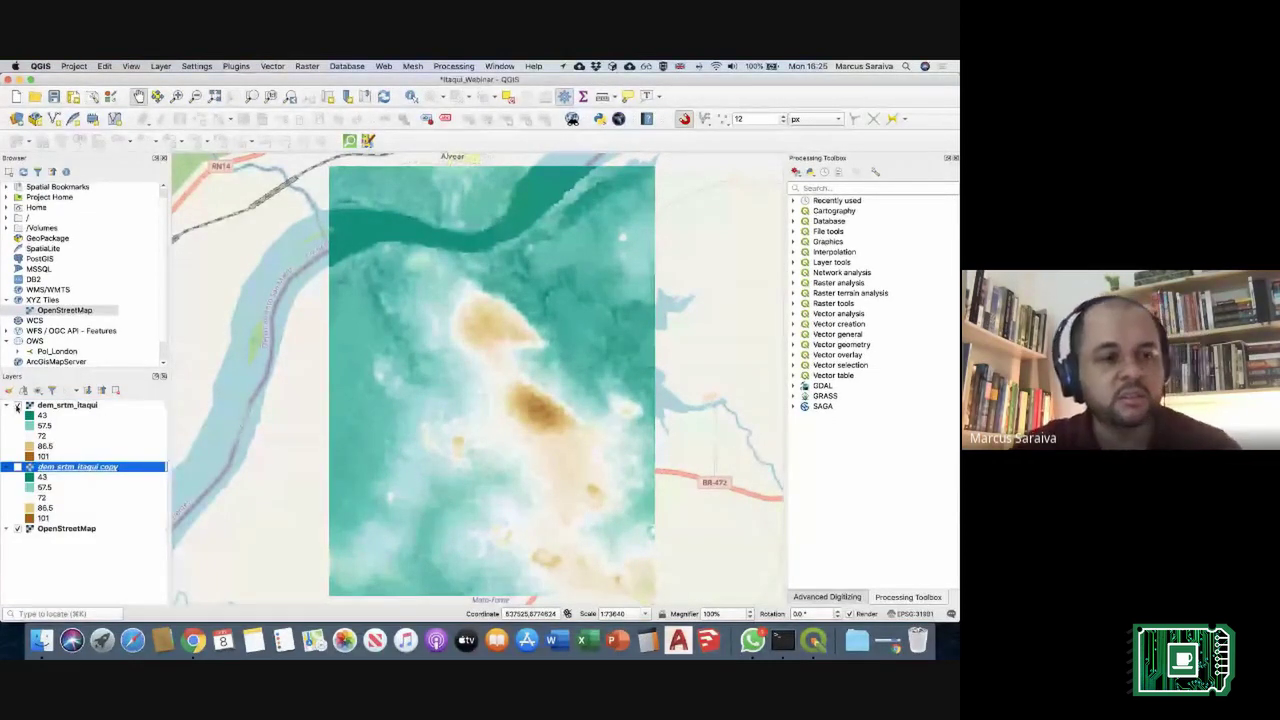
Step: Show the duplicated dem_srtm_itaqui copy layer and toggle the original's visibility to compare both, leaving both shown
{"action": "left_click", "coordinate": [17, 405]}
{"action": "left_click", "coordinate": [17, 405]}
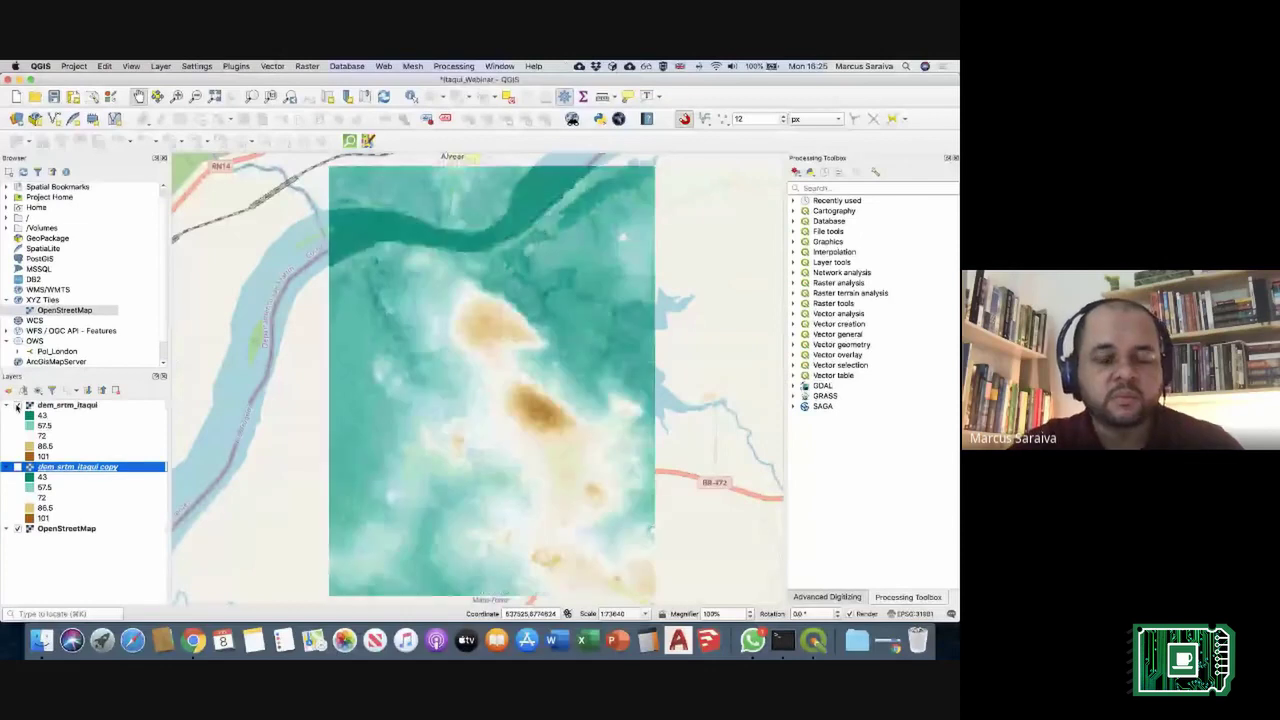
{"action": "left_click", "coordinate": [17, 405]}
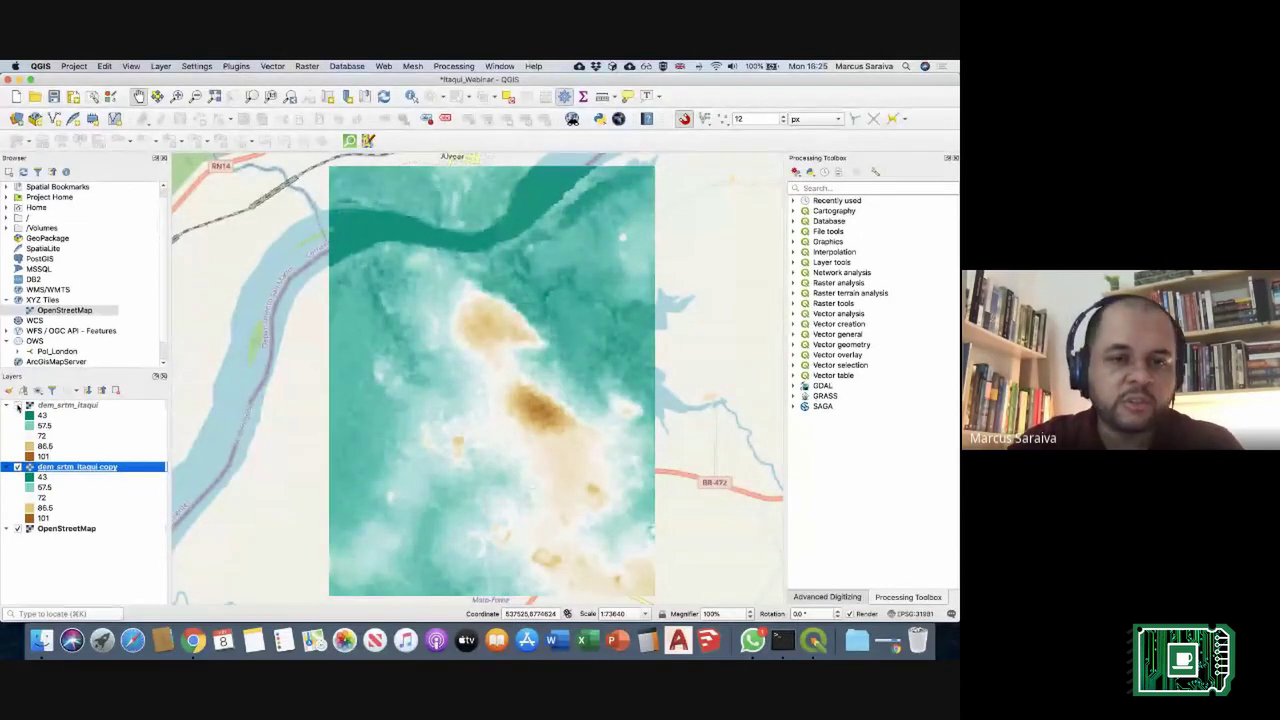
{"action": "left_click", "coordinate": [17, 405]}
{"action": "left_click", "coordinate": [17, 405]}
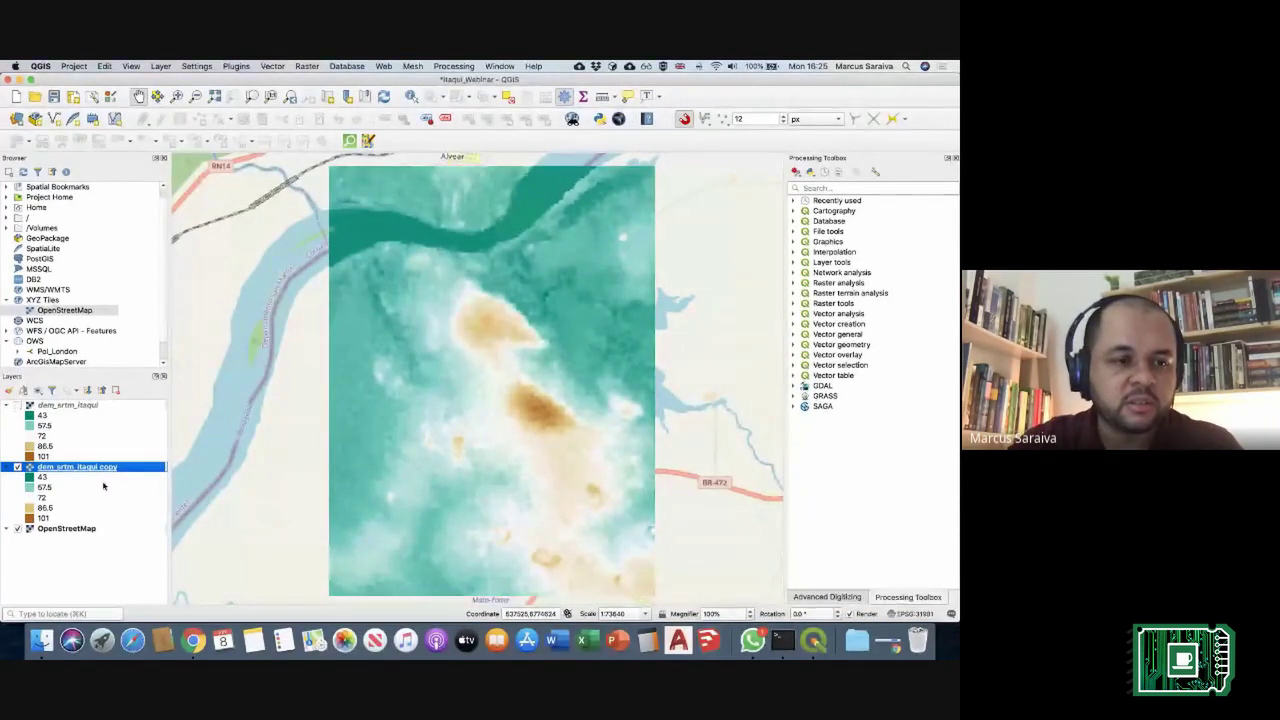
{"action": "left_click", "coordinate": [17, 405]}
Step: Rename the duplicated elevation layer as dem_srtm_itaqui_hillshade
{"action": "right_click", "coordinate": [76, 466]}
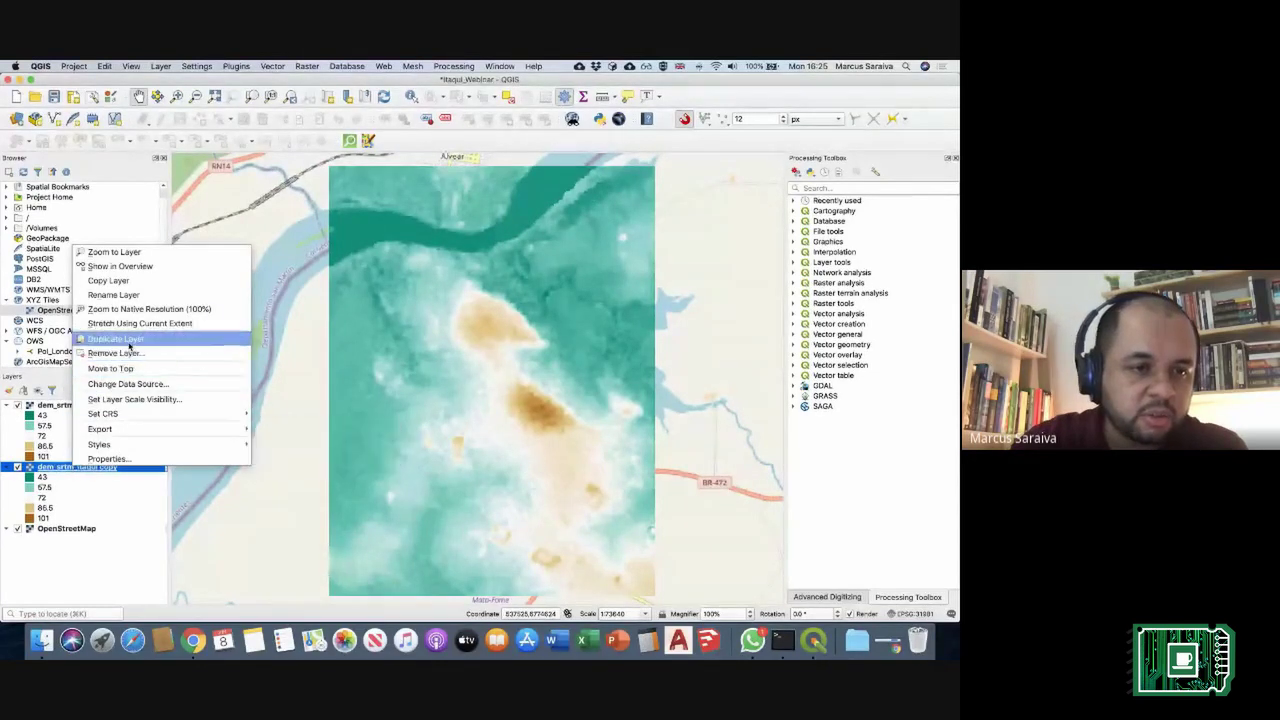
{"action": "left_click", "coordinate": [138, 294]}
{"action": "left_click", "coordinate": [140, 470]}
{"action": "key", "text": "BackSpace"}
{"action": "key", "text": "BackSpace"}
{"action": "key", "text": "BackSpace"}
{"action": "key", "text": "BackSpace"}
{"action": "key", "text": "BackSpace"}
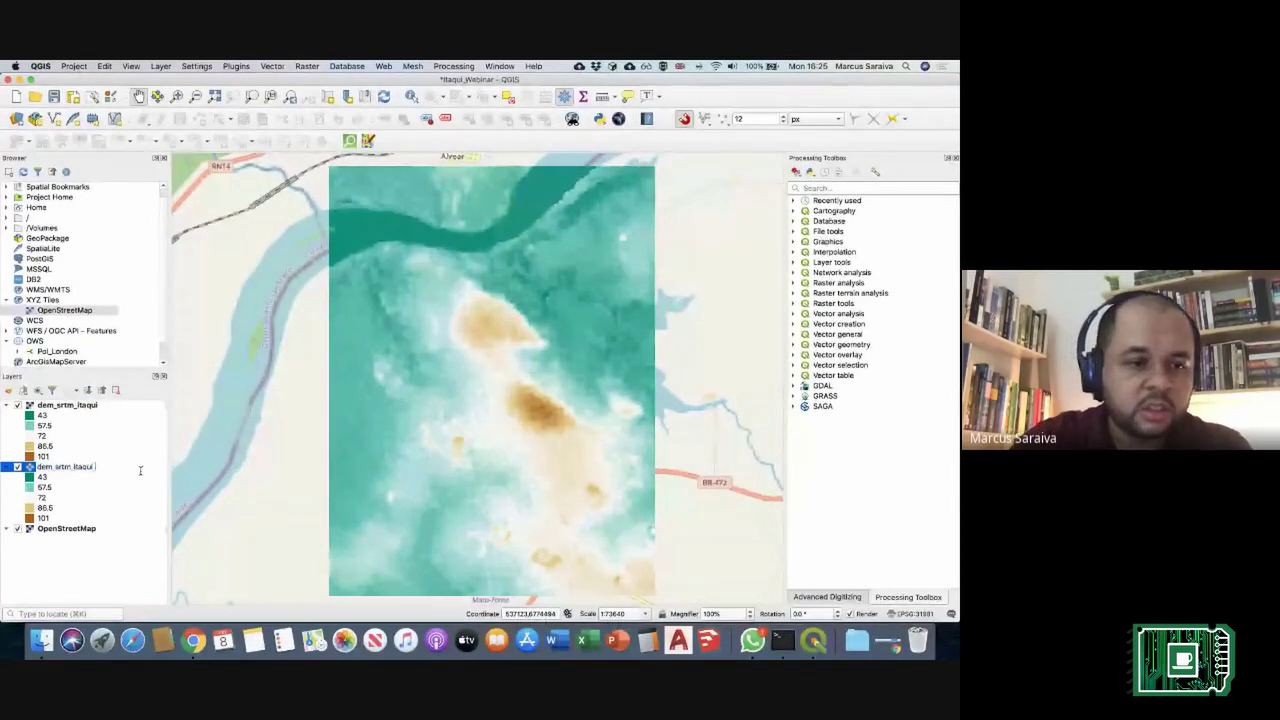
{"action": "type", "text": "_hillshade"}
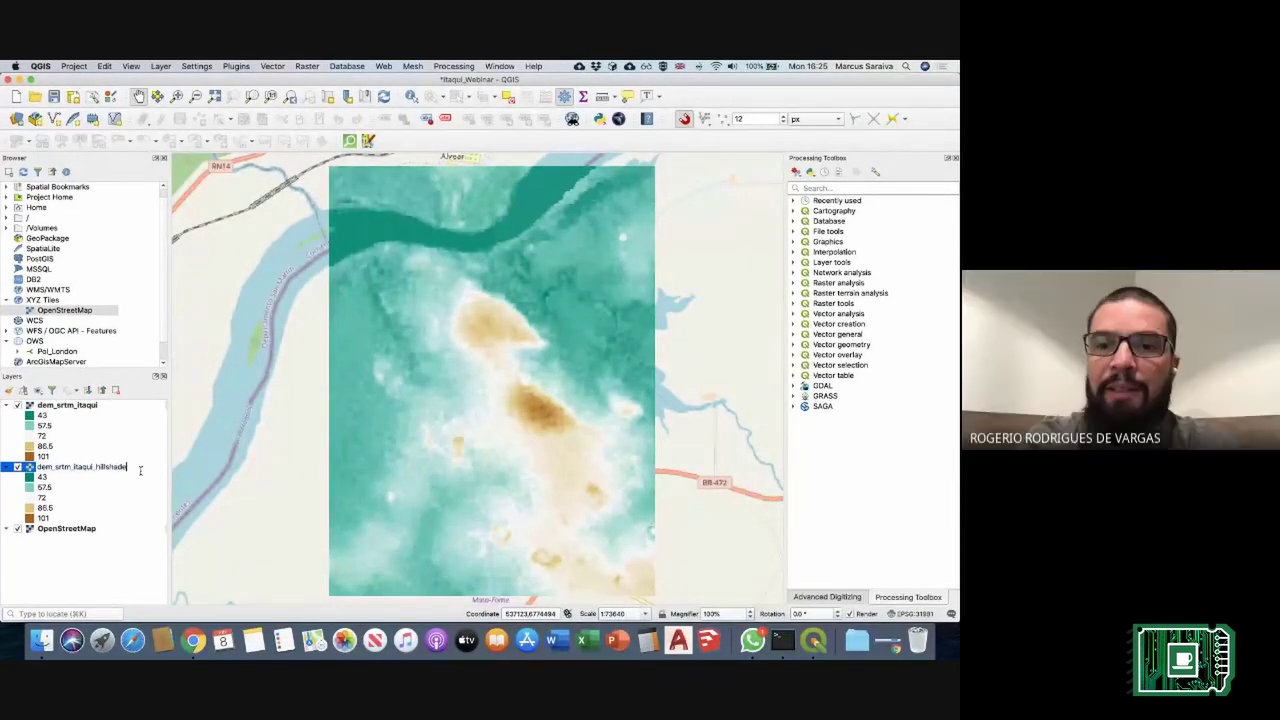
{"action": "key", "text": "Return"}
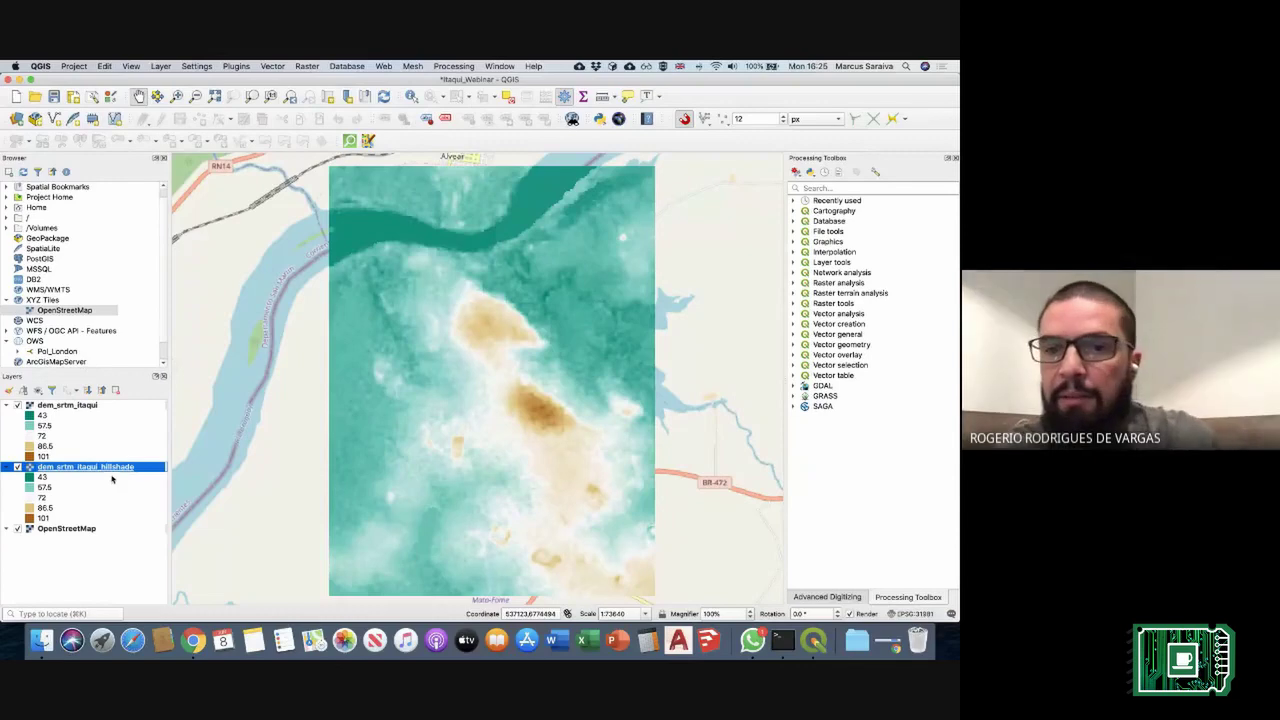
Step: Switch to Chrome to read the new question in the Google Meet chat and return to QGIS
{"action": "key", "text": "super+Tab"}
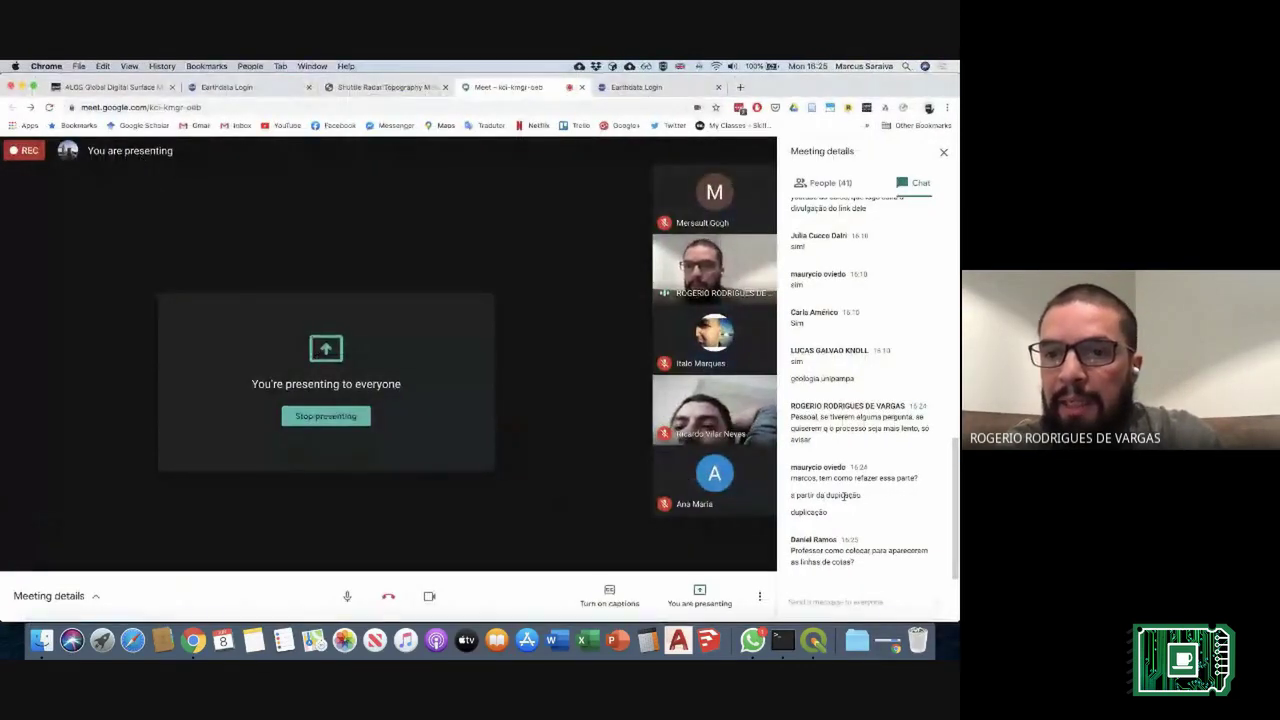
{"action": "key", "text": "super+Tab"}
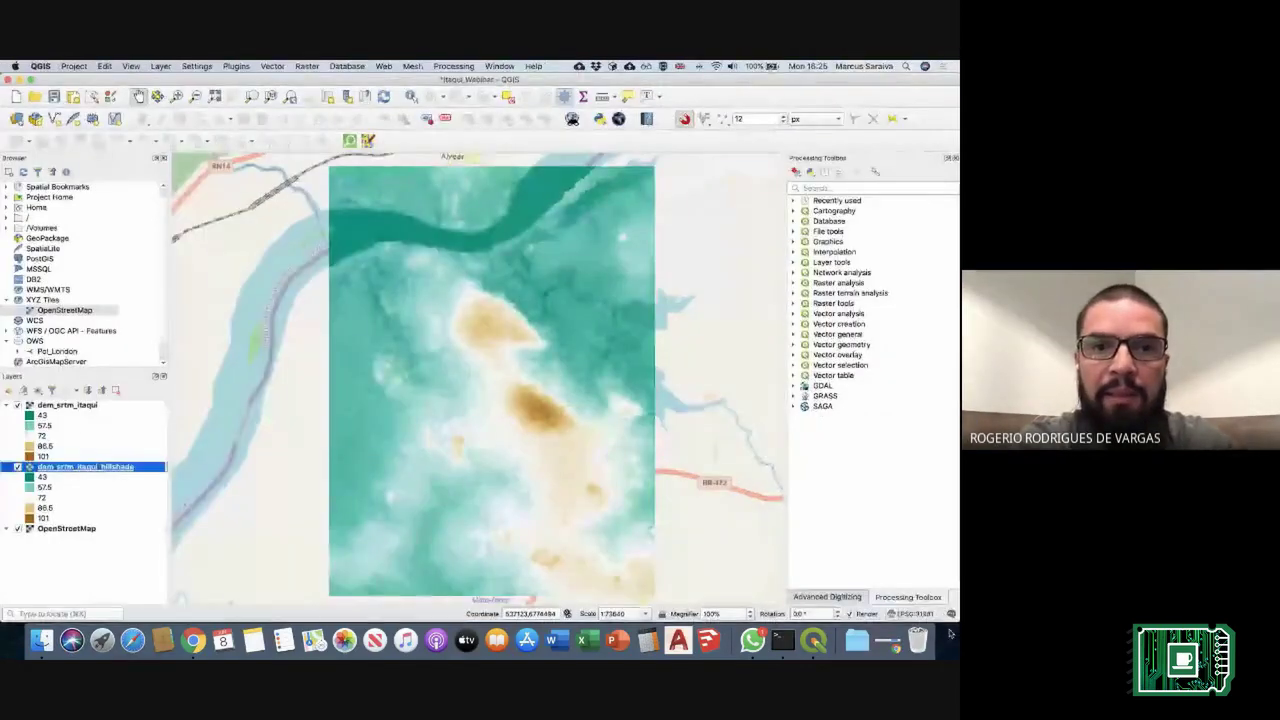
{"action": "right_click", "coordinate": [817, 519]}
{"action": "left_click", "coordinate": [594, 434]}
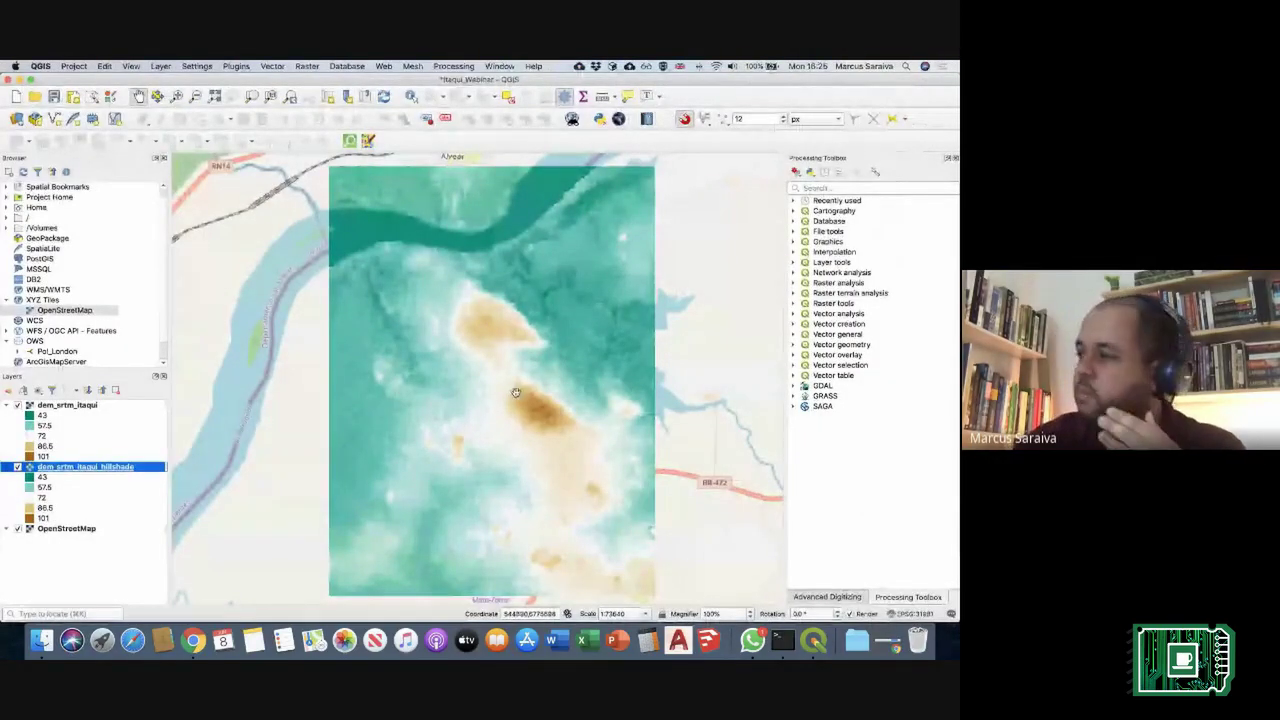
{"action": "key", "text": "super+Tab"}
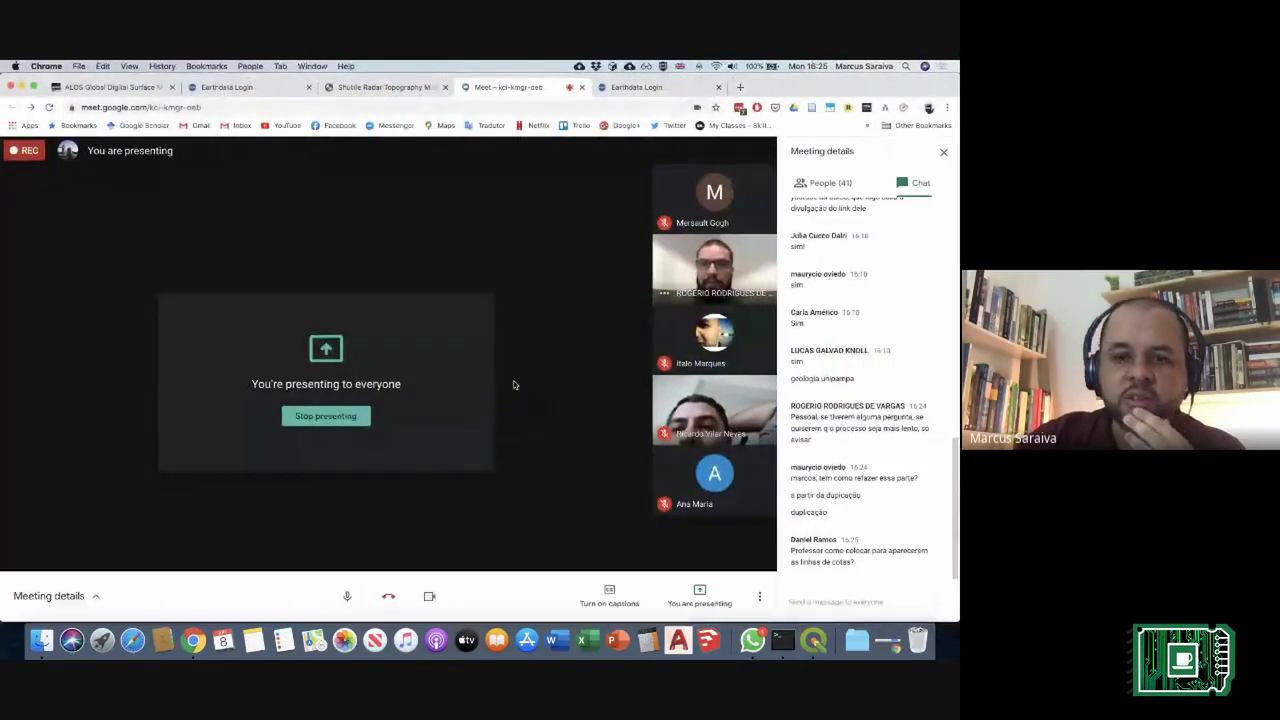
{"action": "key", "text": "ctrl+Right"}
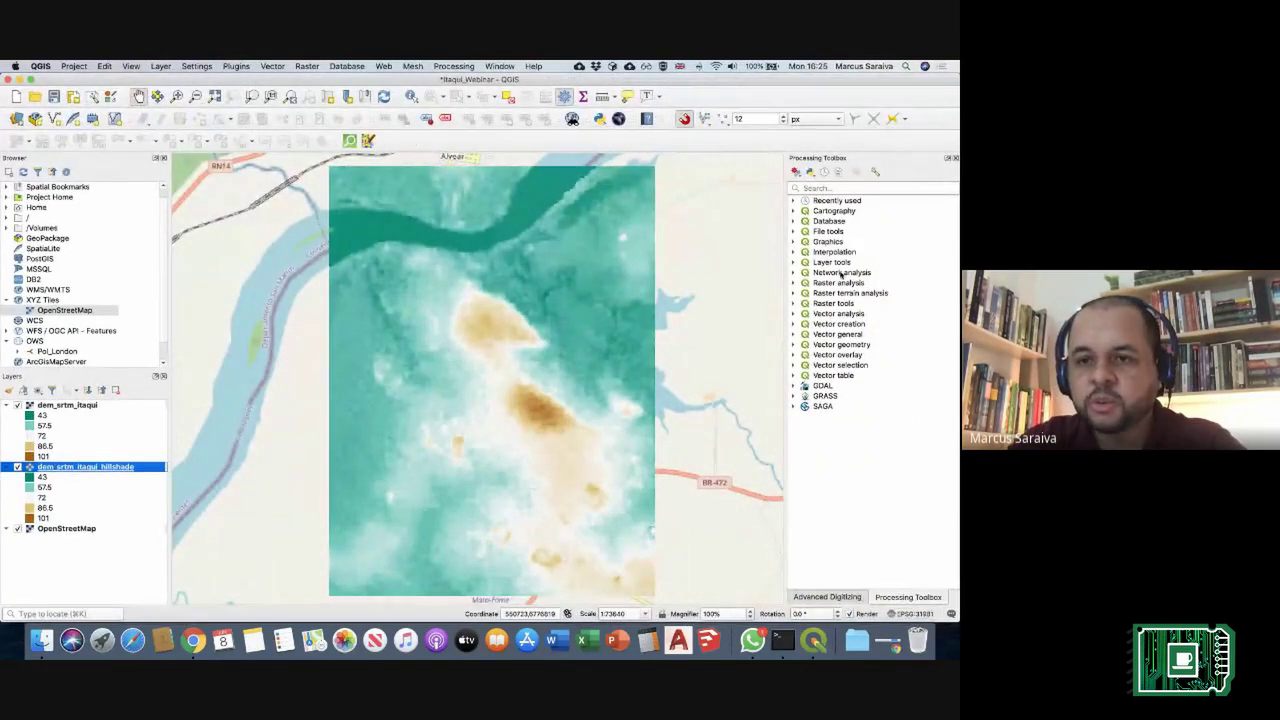
{"action": "left_click", "coordinate": [794, 273]}
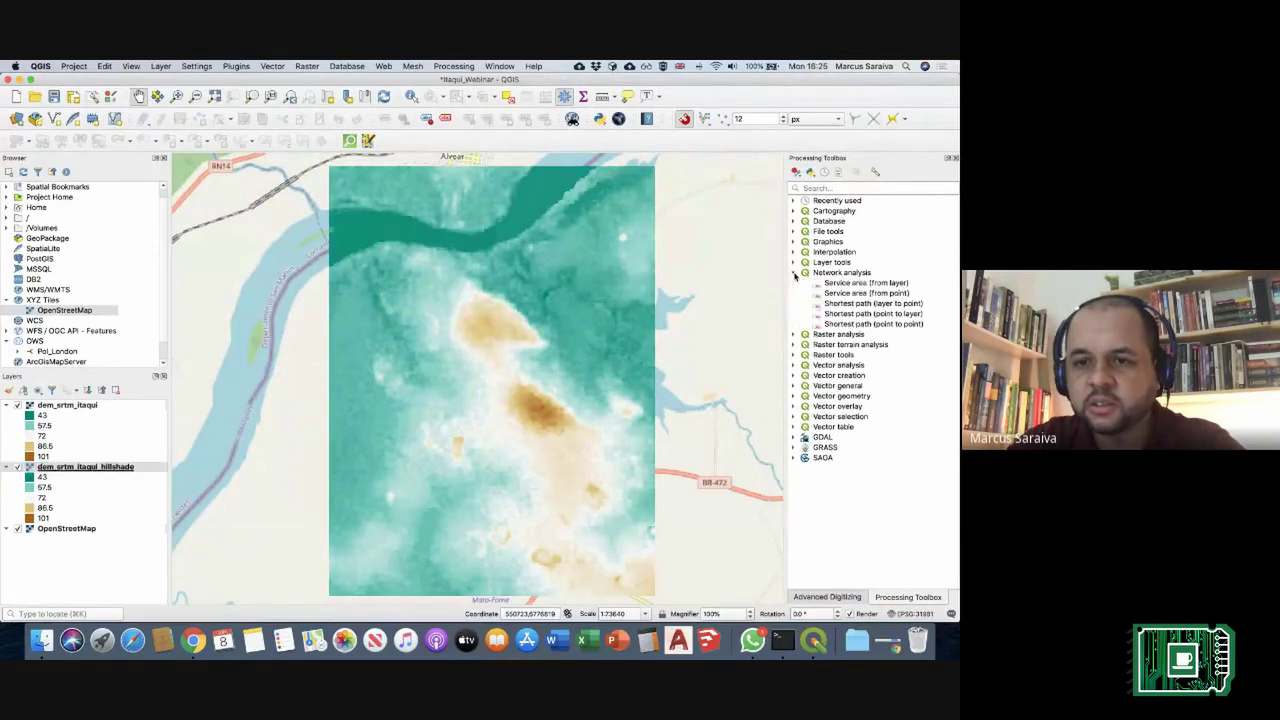
{"action": "left_click", "coordinate": [794, 274]}
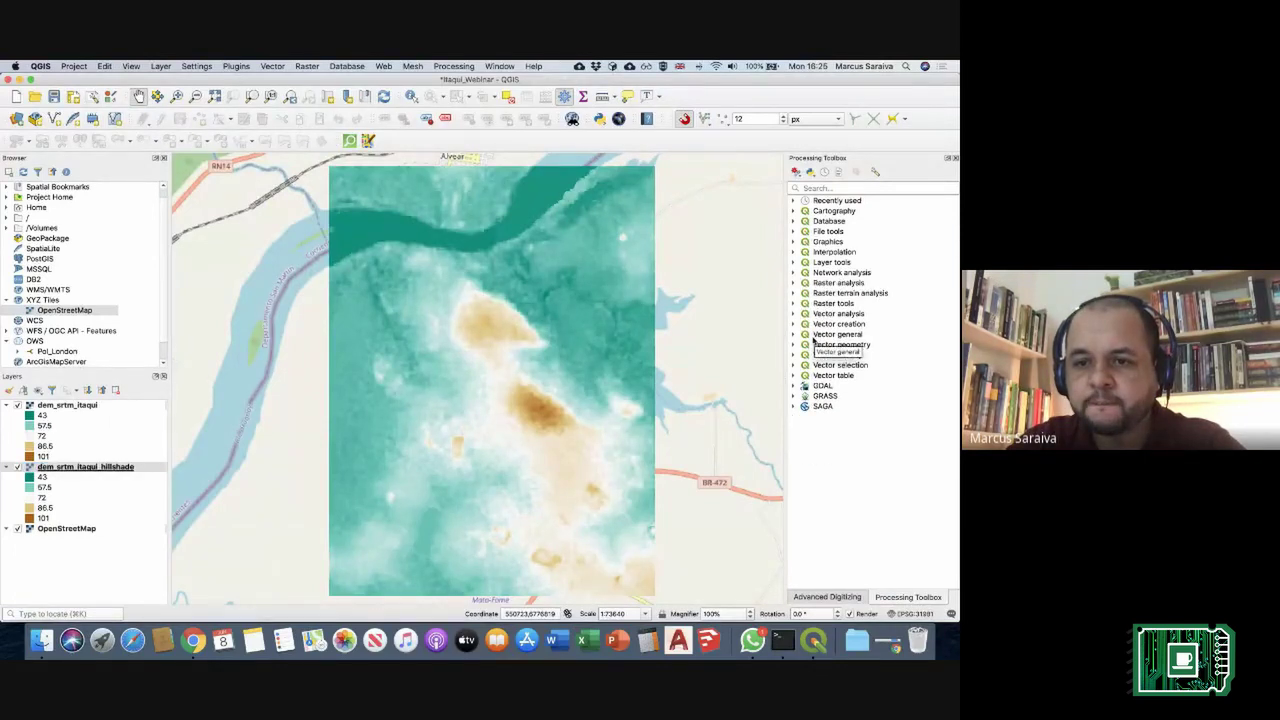
{"action": "left_click", "coordinate": [832, 314]}
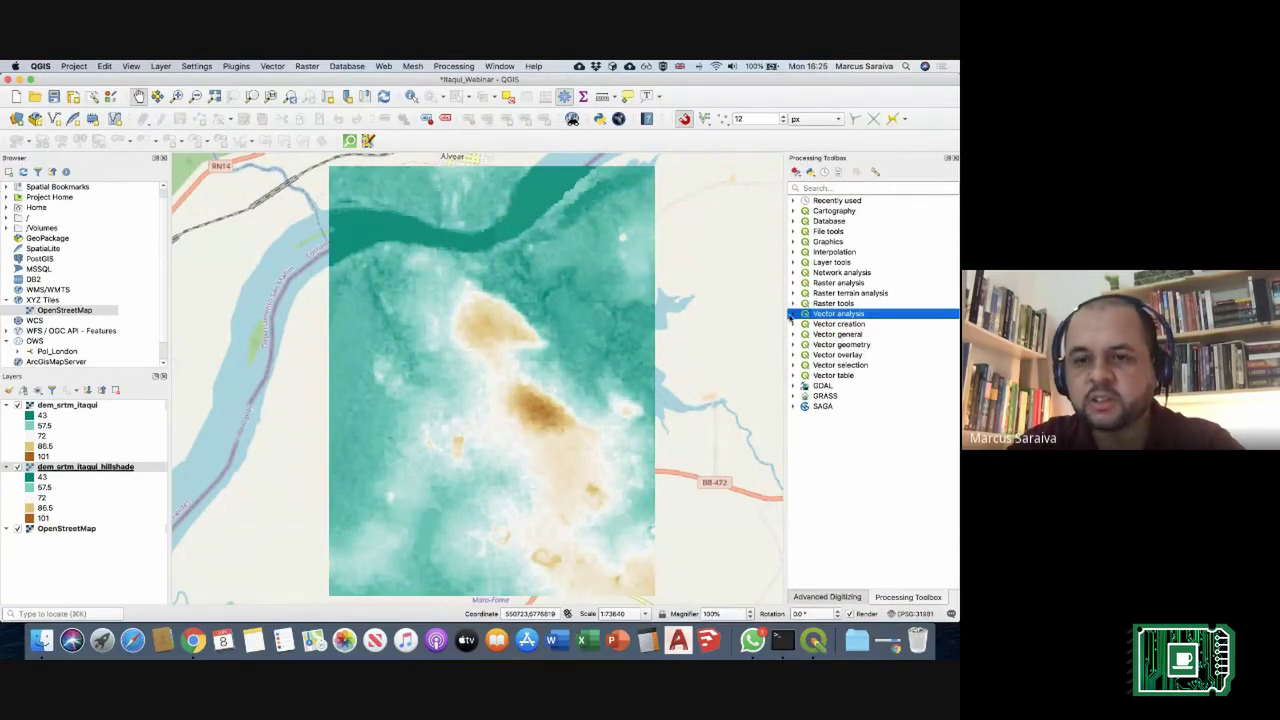
{"action": "left_click", "coordinate": [793, 314]}
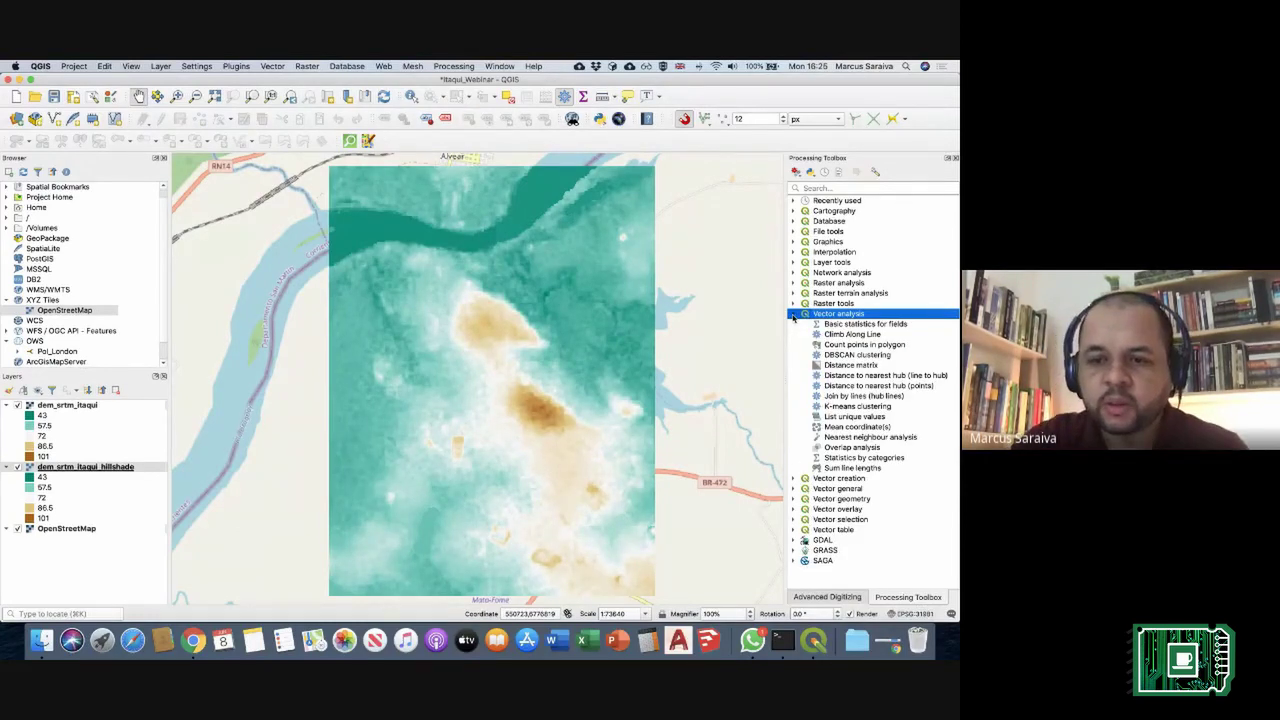
{"action": "left_click", "coordinate": [793, 314]}
{"action": "left_click", "coordinate": [106, 476]}
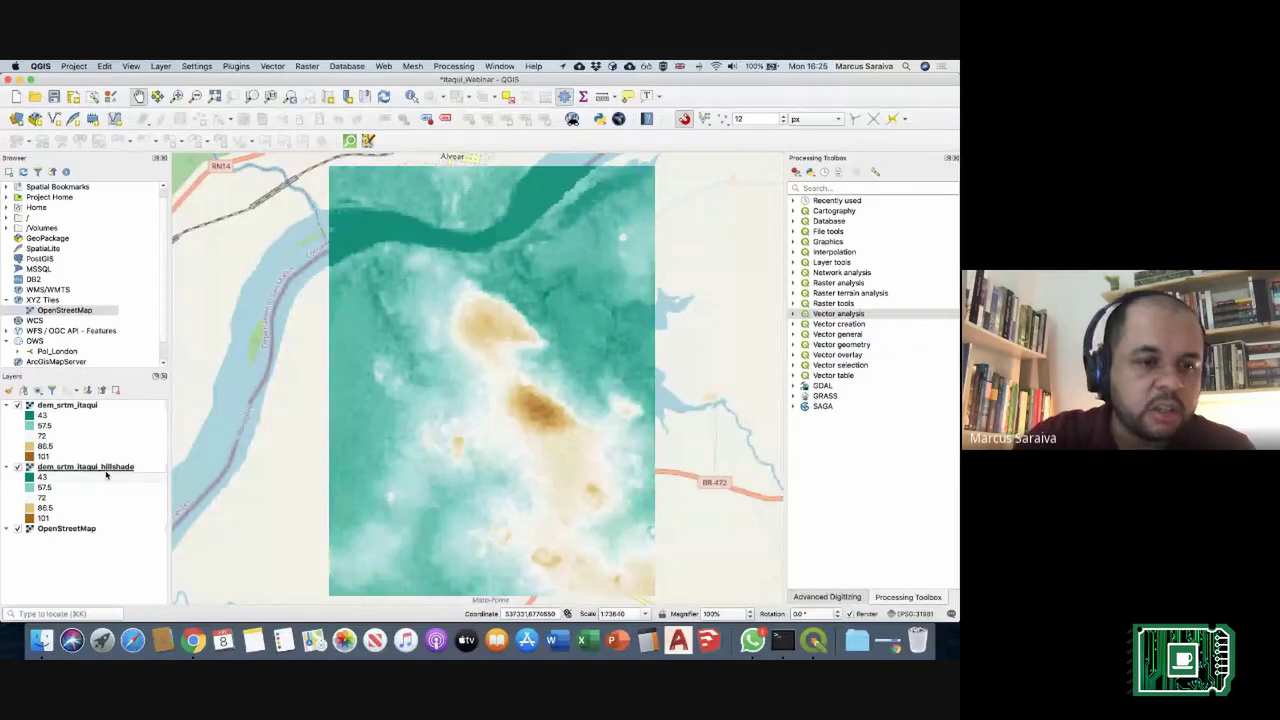
Step: Save the project with the original and hillshade elevation layers in place
{"action": "left_click", "coordinate": [105, 468]}
{"action": "left_click", "coordinate": [81, 406]}
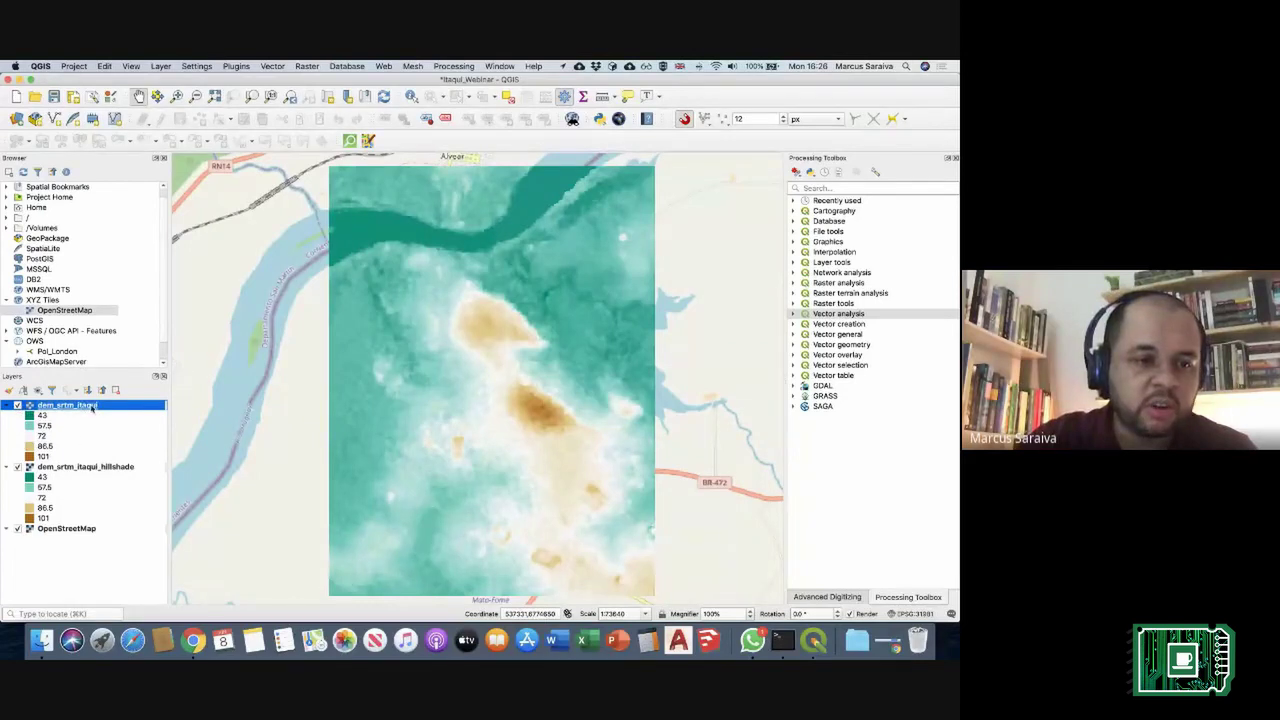
{"action": "left_click", "coordinate": [102, 468]}
{"action": "left_click", "coordinate": [98, 406]}
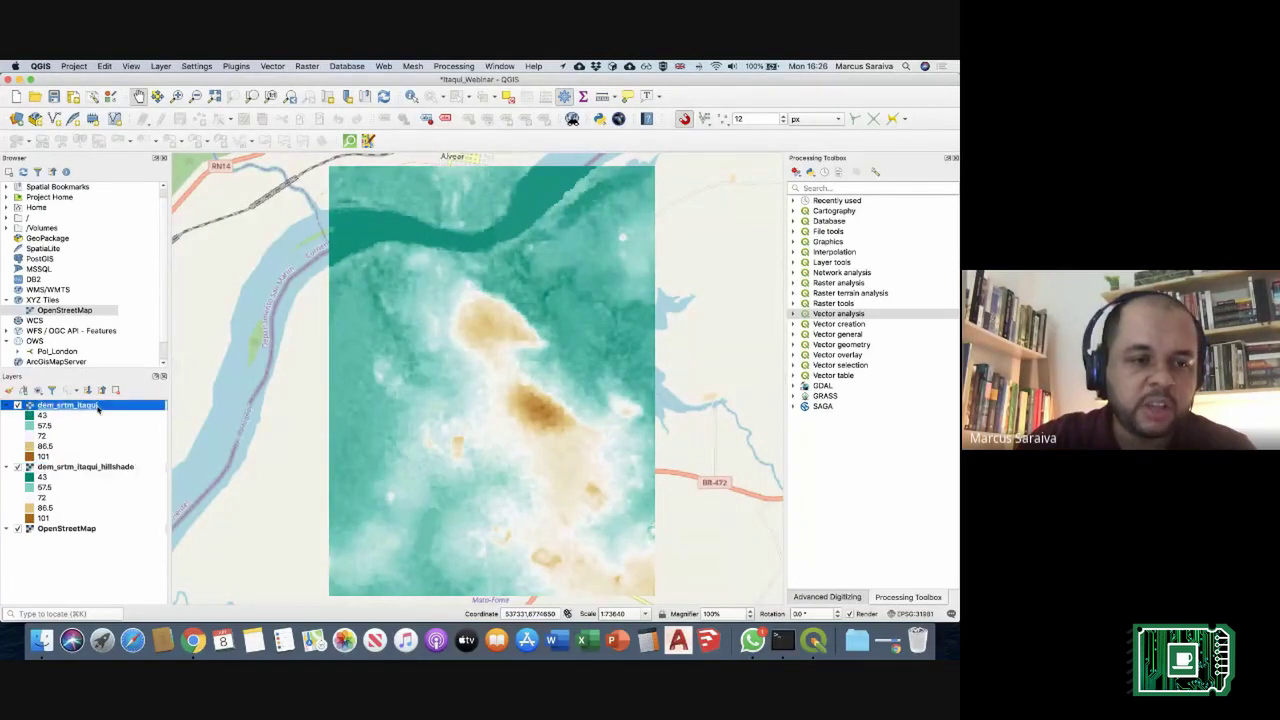
{"action": "key", "text": "super+s"}
Step: Set the render type of the dem_srtm_itaqui_hillshade layer to Hillshade in its symbology
{"action": "left_click", "coordinate": [100, 458]}
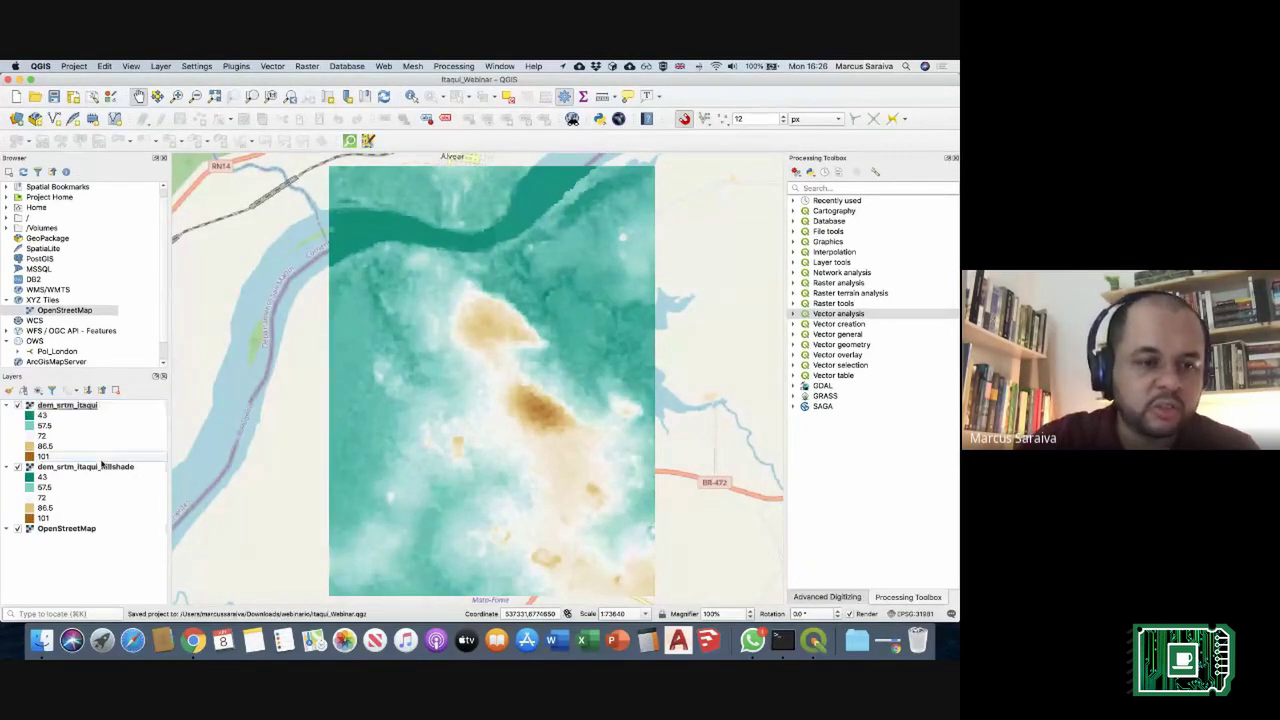
{"action": "left_click", "coordinate": [97, 405]}
{"action": "left_click", "coordinate": [98, 469]}
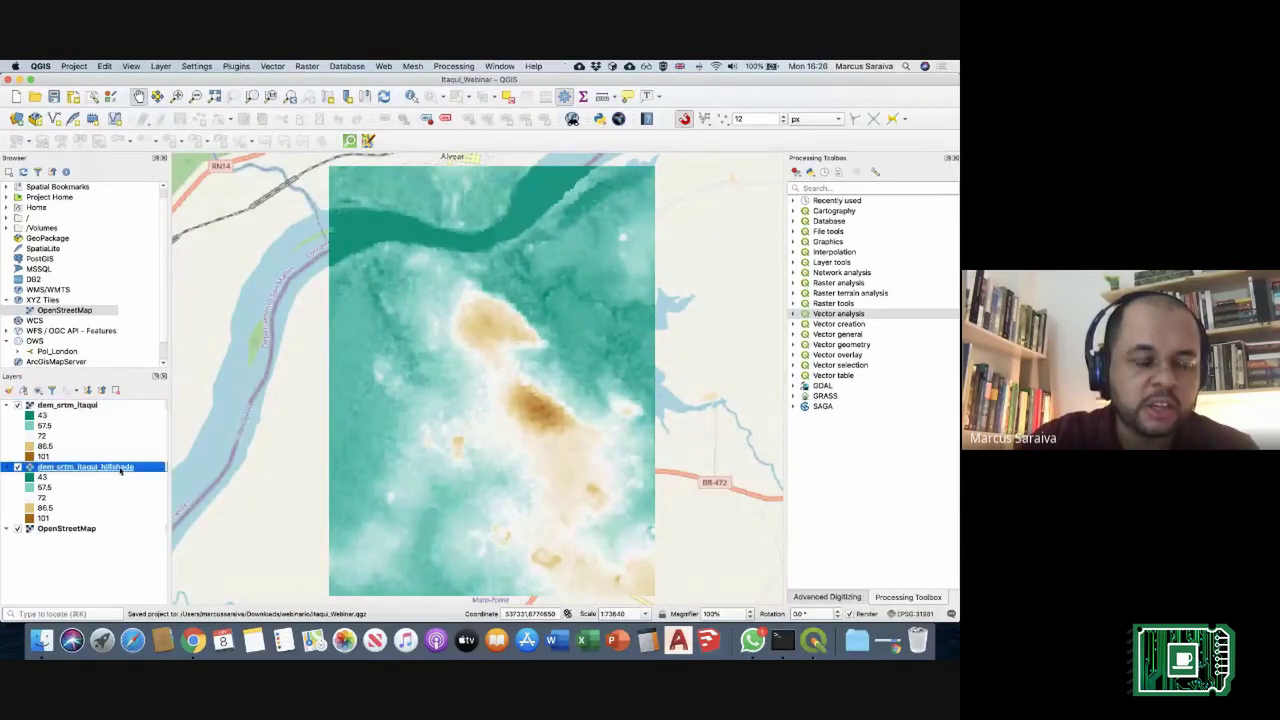
{"action": "double_click", "coordinate": [124, 470]}
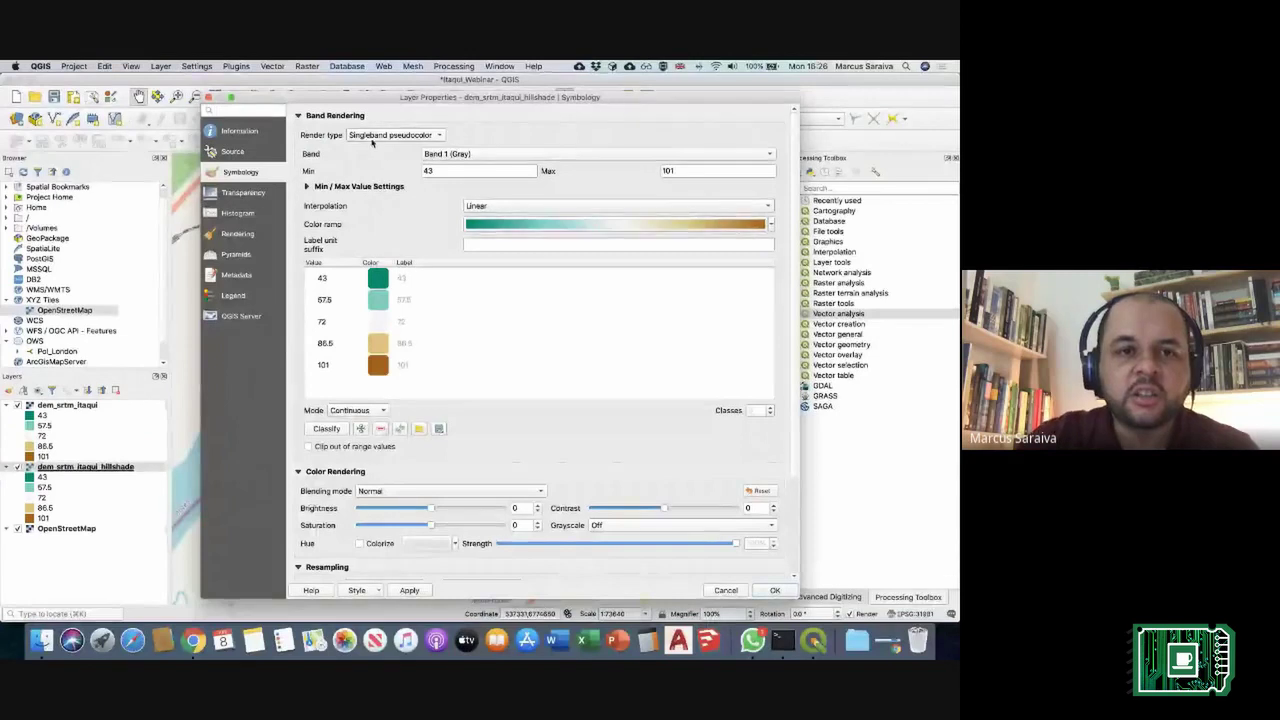
{"action": "left_click", "coordinate": [428, 137]}
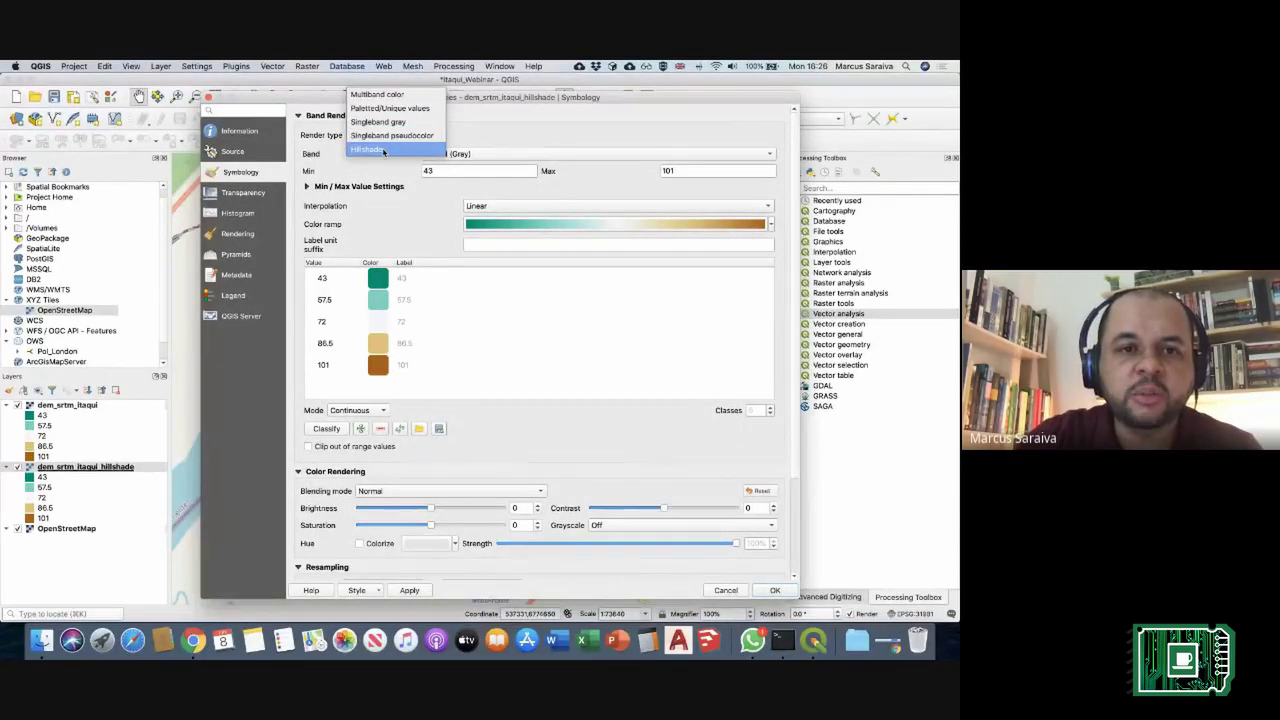
{"action": "left_click", "coordinate": [383, 150]}
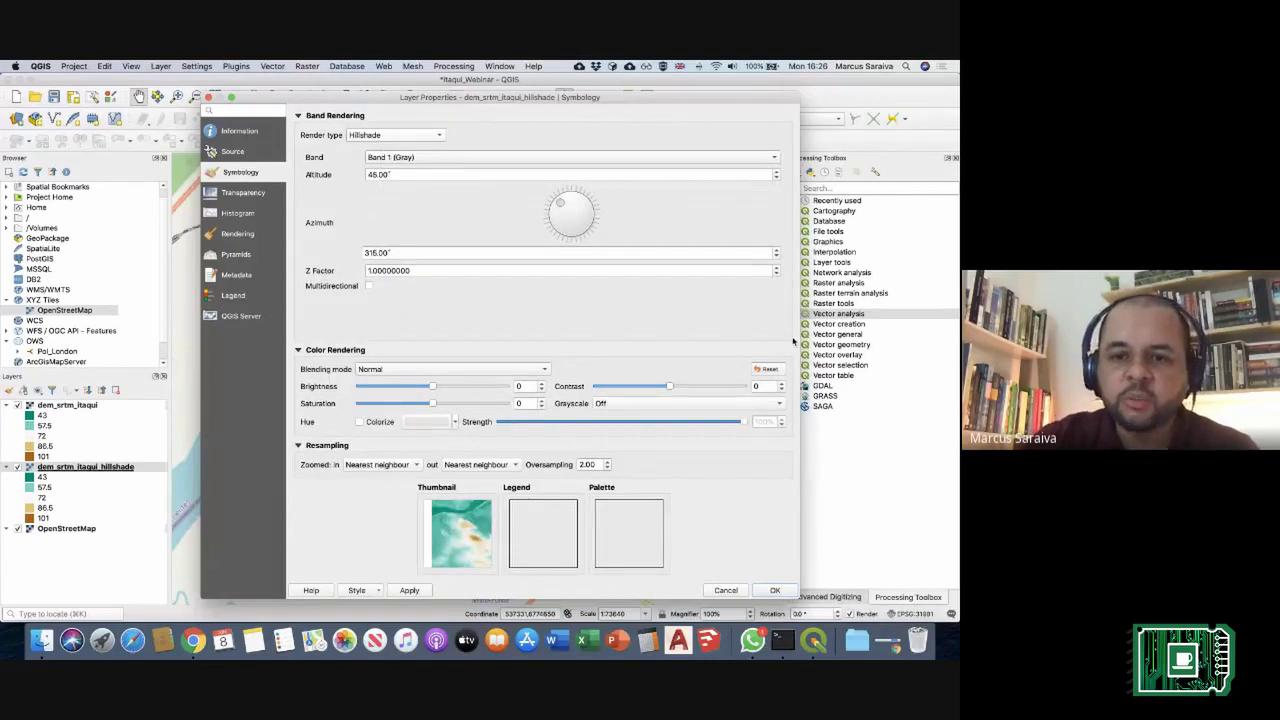
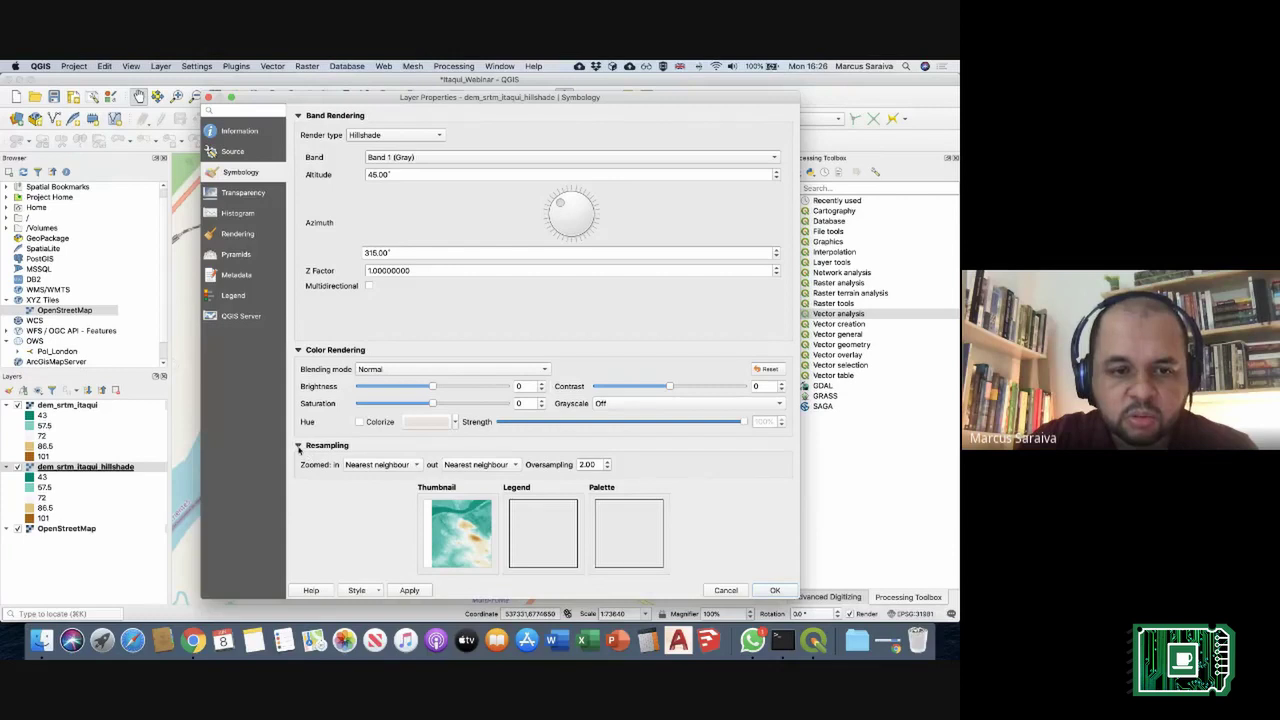
Step: Set the hillshade layer's resampling to Bilinear when zoomed in and Average when zoomed out, and accept the properties
{"action": "left_click", "coordinate": [398, 466]}
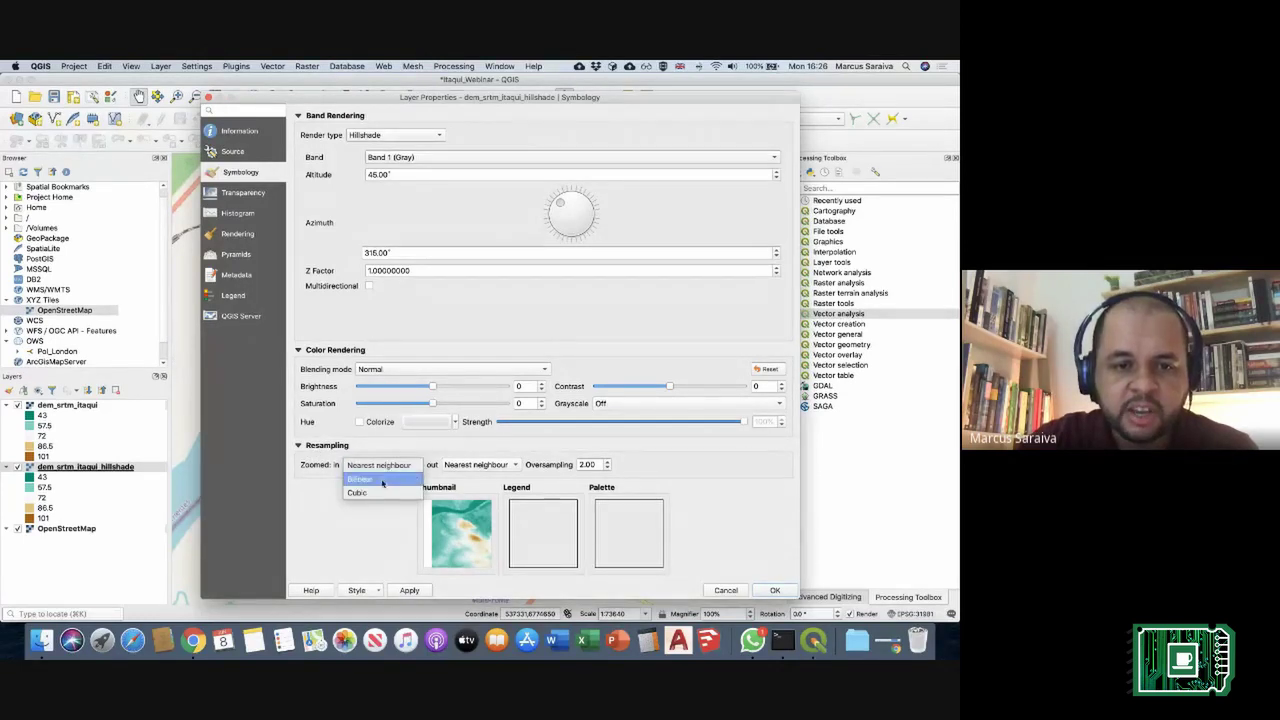
{"action": "left_click", "coordinate": [381, 483]}
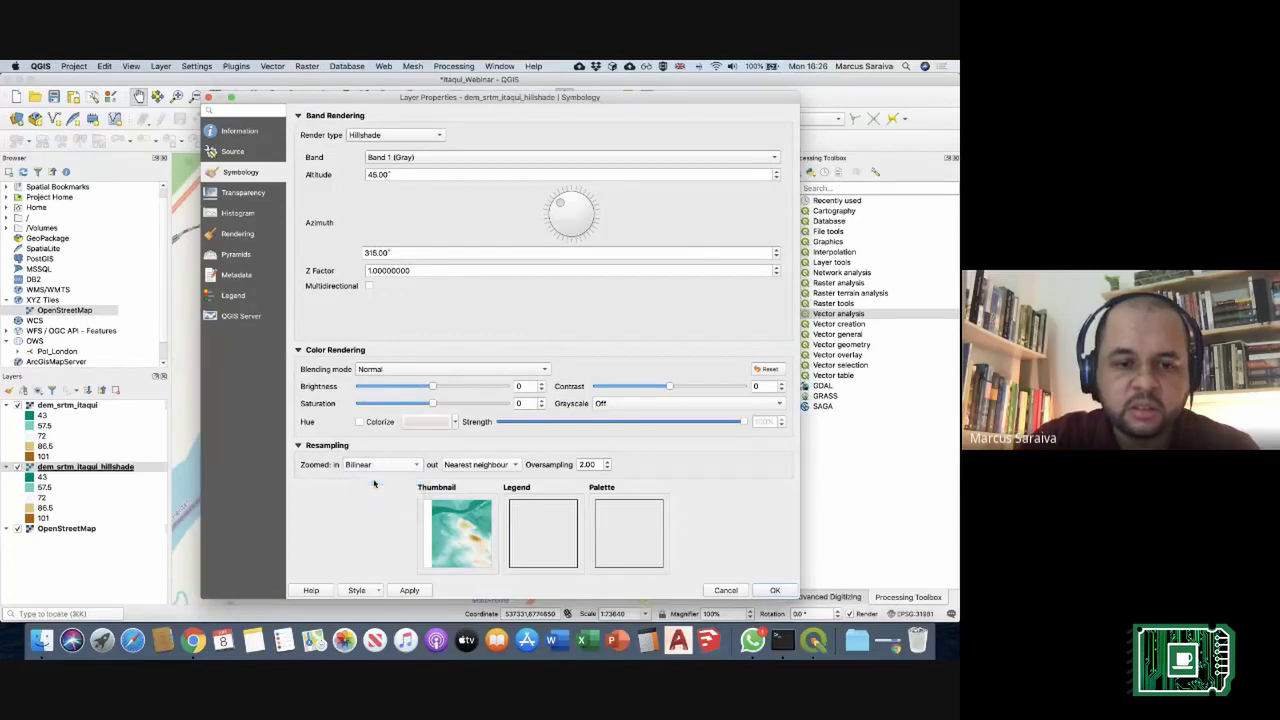
{"action": "left_click", "coordinate": [506, 466]}
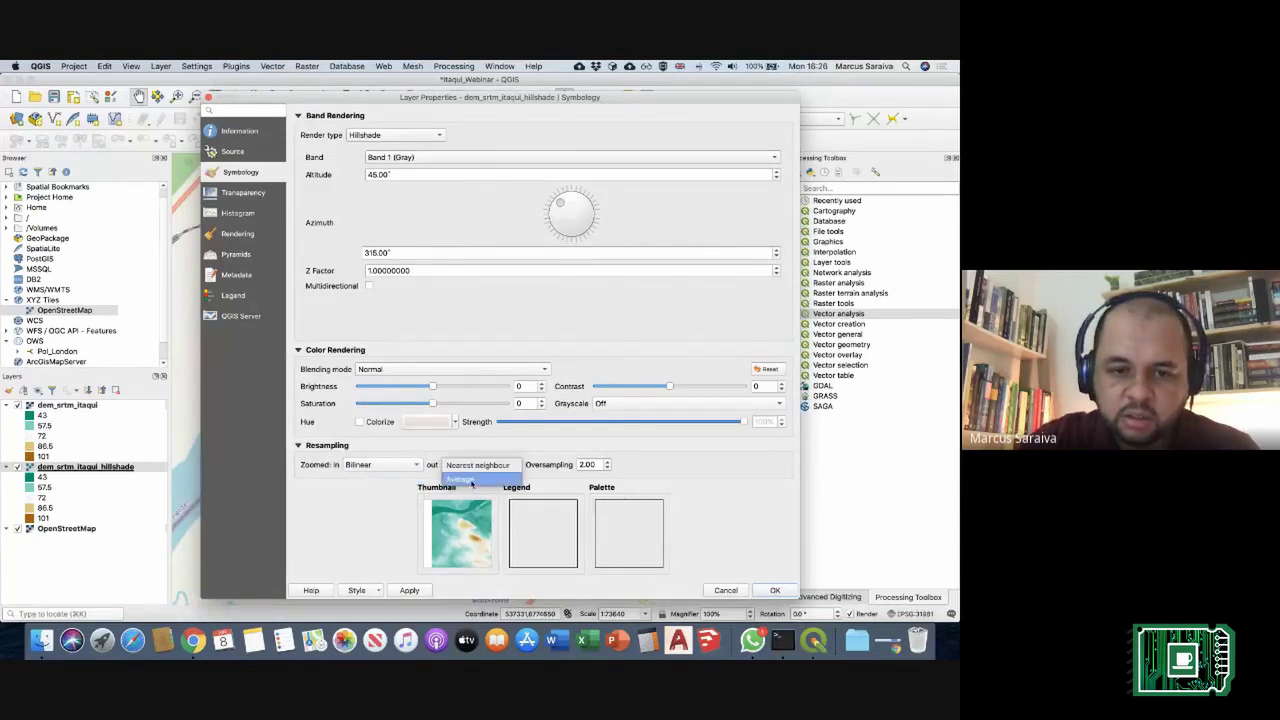
{"action": "left_click", "coordinate": [476, 481]}
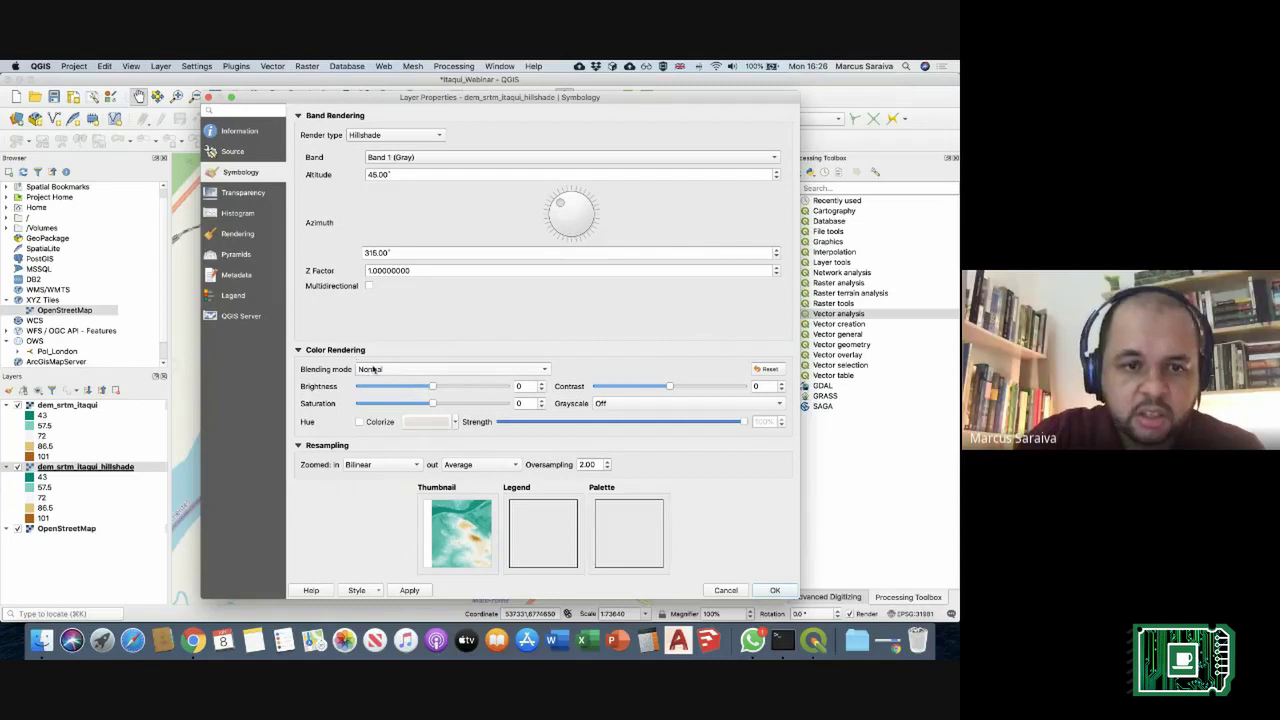
{"action": "left_click", "coordinate": [776, 591]}
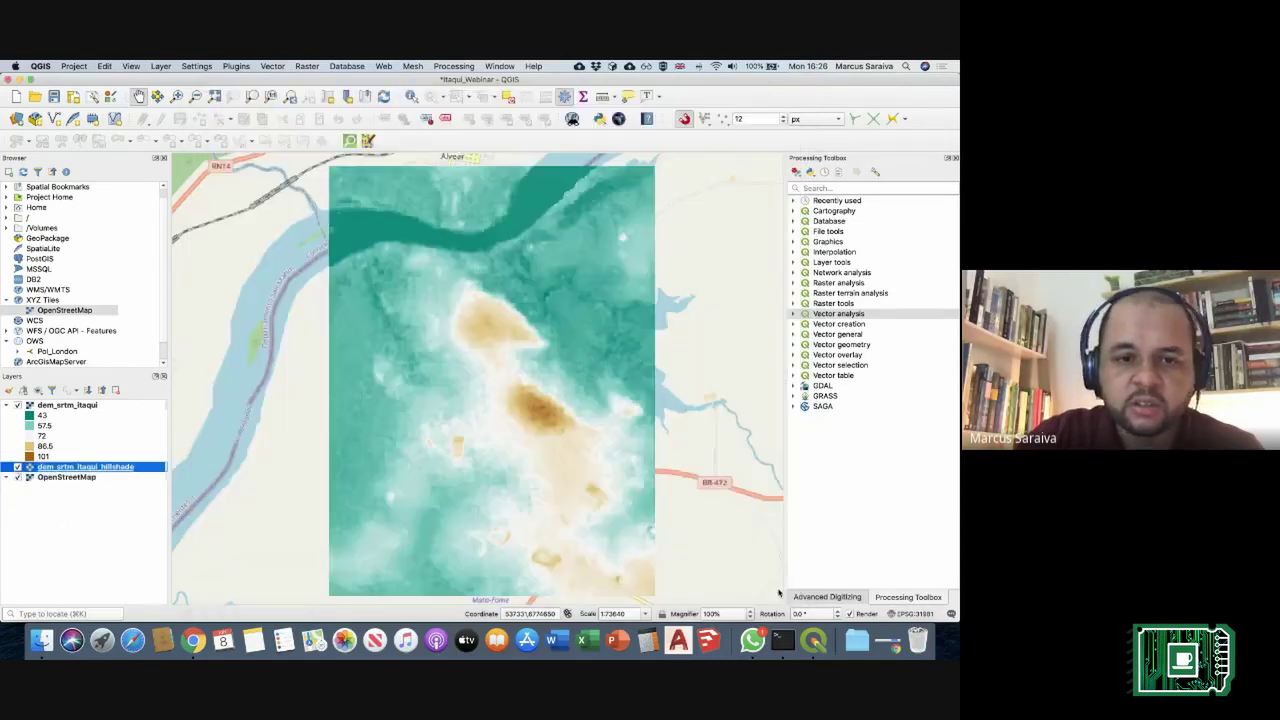
Step: Save the project and examine the hillshade relief up close with the dem_srtm_itaqui layer temporarily hidden
{"action": "left_click", "coordinate": [17, 405]}
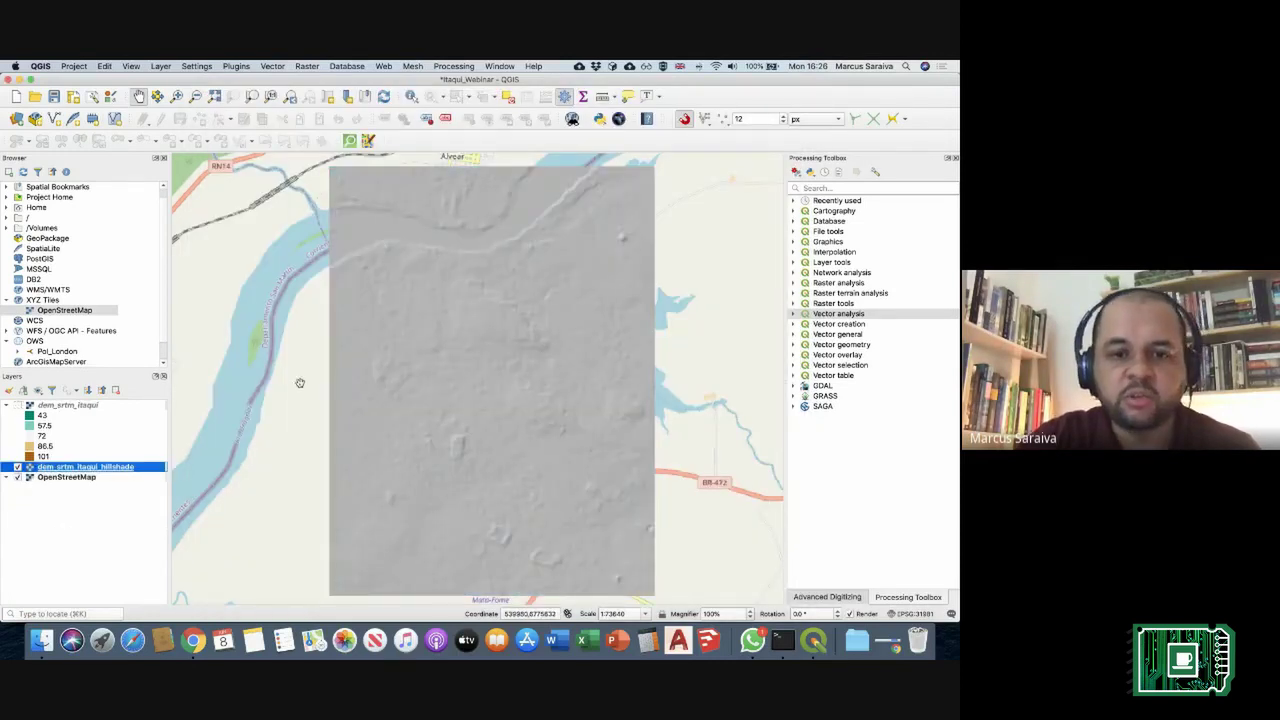
{"action": "left_click", "coordinate": [54, 96]}
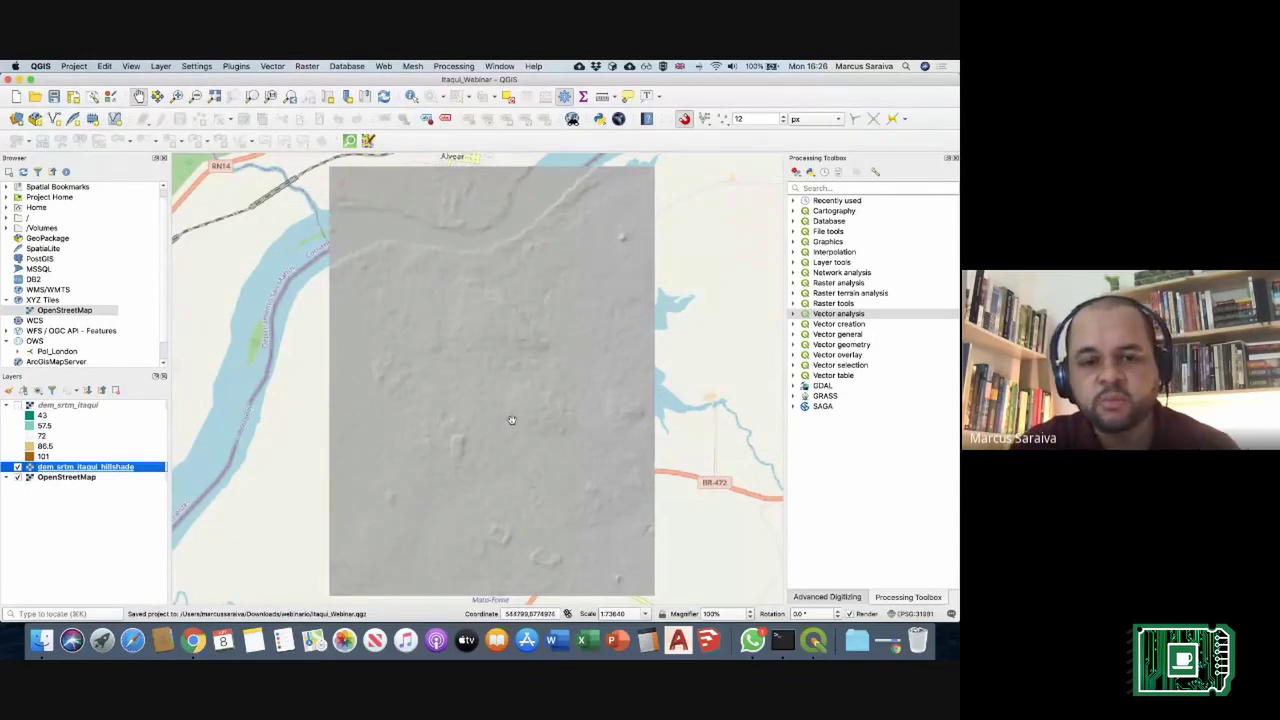
{"action": "scroll", "coordinate": [512, 424], "scroll_direction": "up", "scroll_amount": 2}
{"action": "left_click_drag", "start_coordinate": [514, 477], "coordinate": [510, 491]}
{"action": "scroll", "coordinate": [505, 350], "scroll_direction": "up", "scroll_amount": 3}
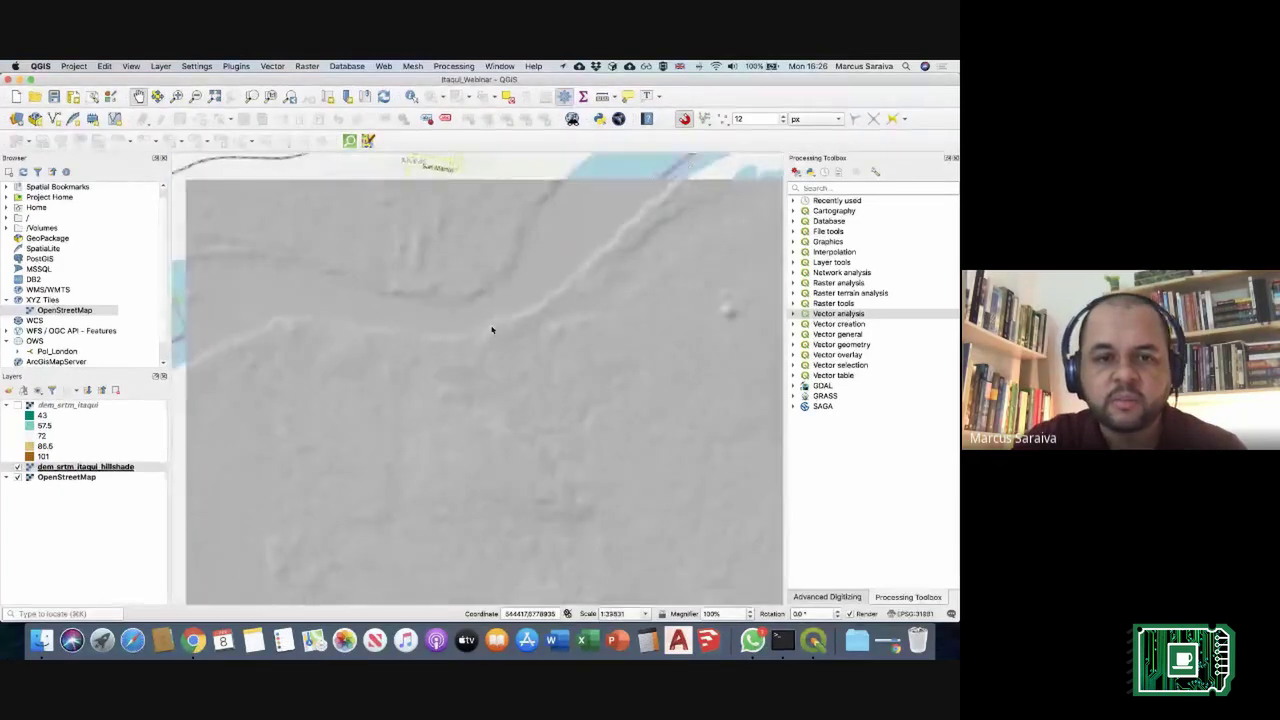
{"action": "scroll", "coordinate": [491, 330], "scroll_direction": "down", "scroll_amount": 3}
{"action": "left_click", "coordinate": [16, 405]}
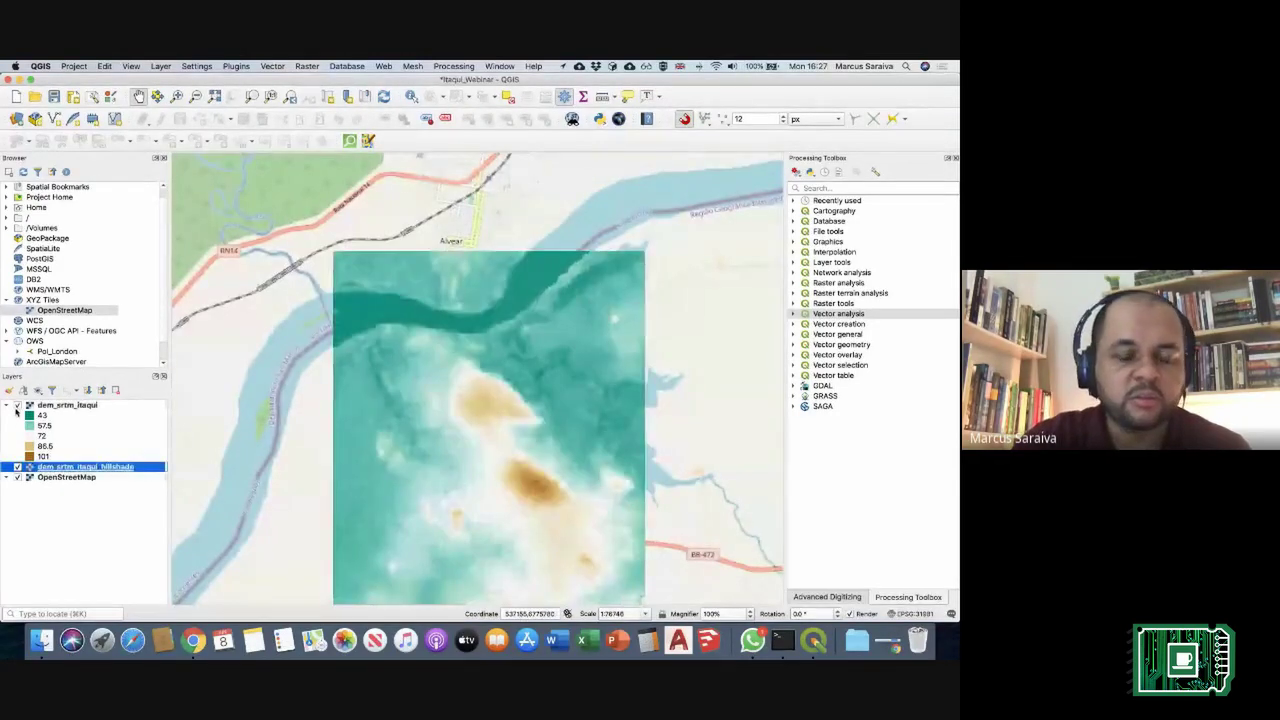
{"action": "left_click_drag", "start_coordinate": [418, 451], "coordinate": [404, 376]}
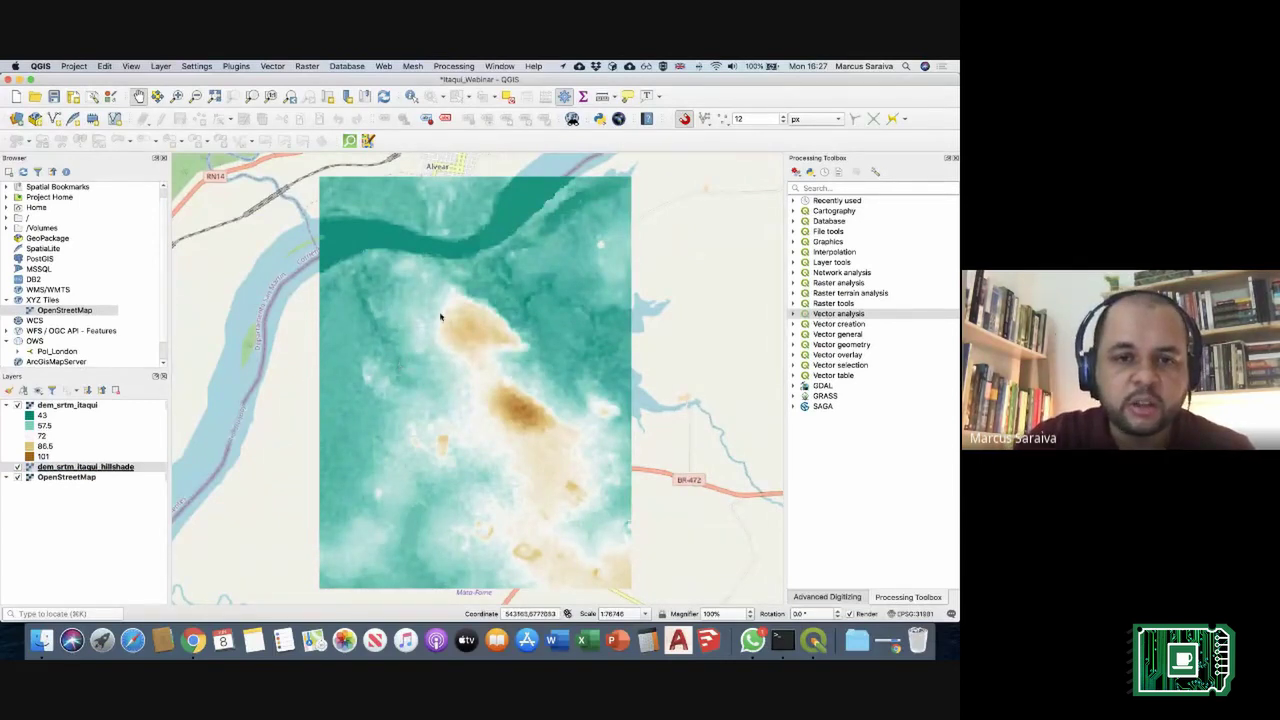
Step: Set the dem_srtm_itaqui layer's blending mode to Multiply over the hillshade and save the project
{"action": "left_click", "coordinate": [86, 406]}
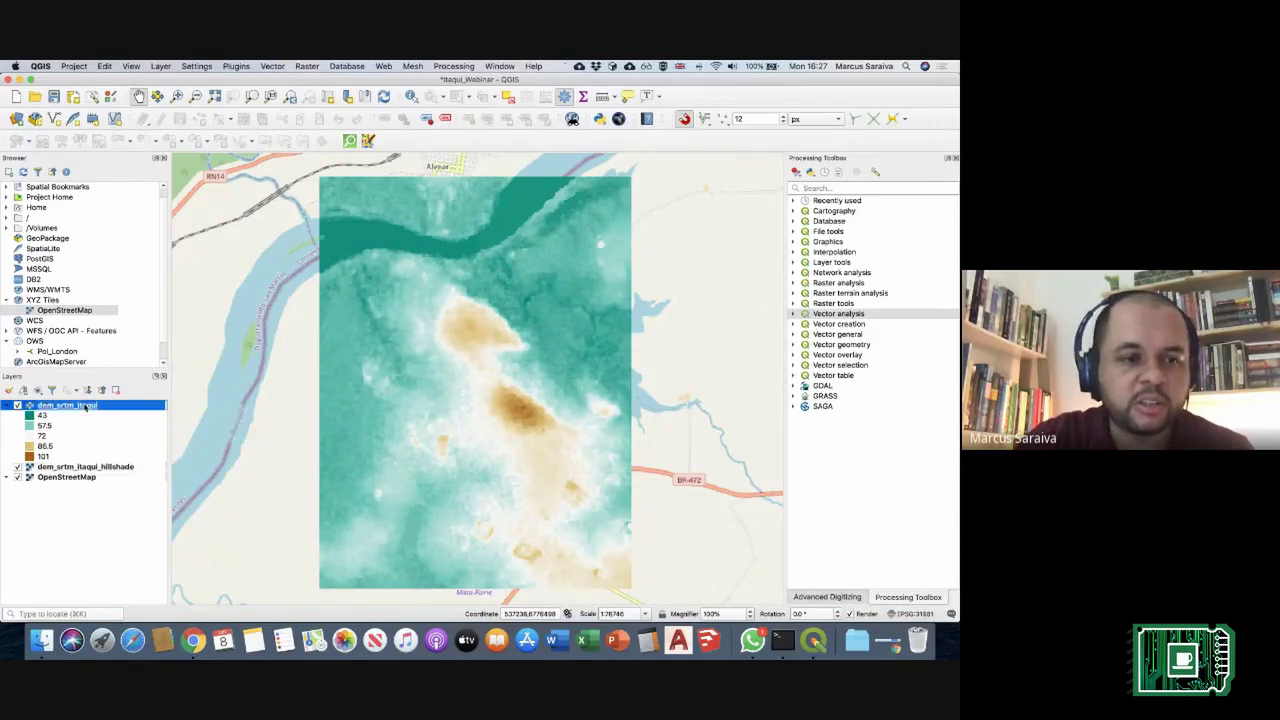
{"action": "double_click", "coordinate": [86, 406]}
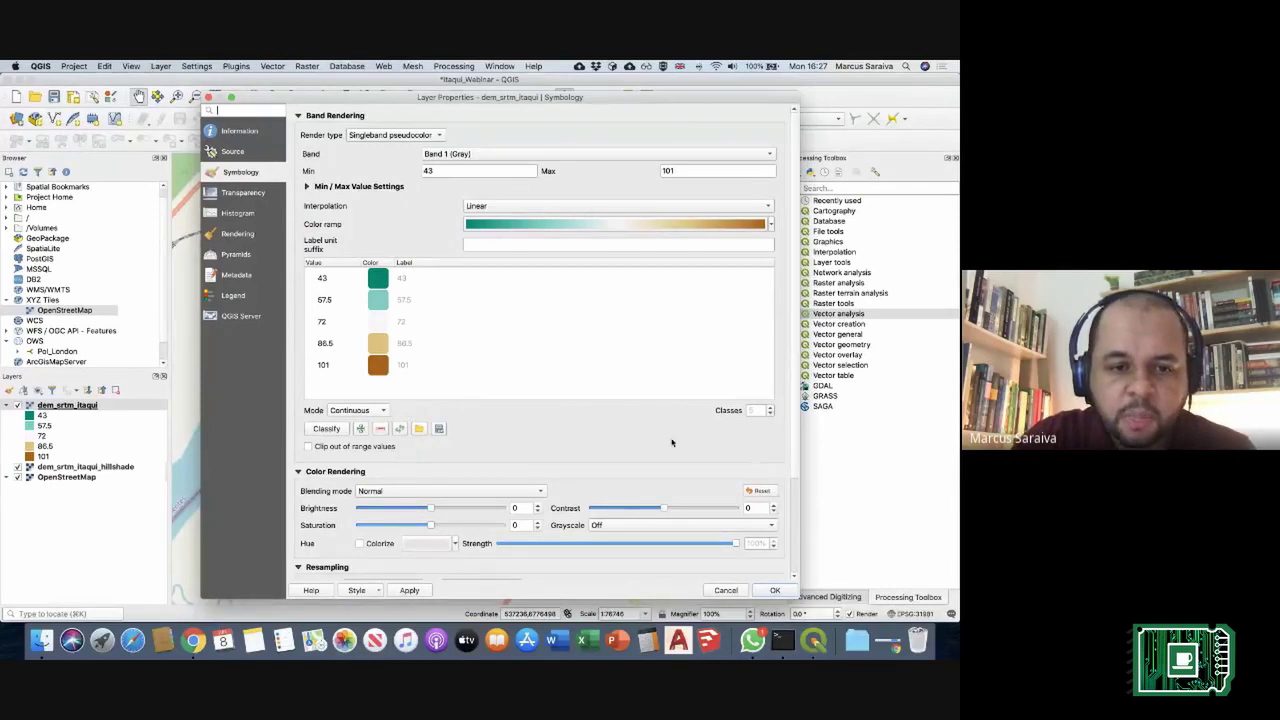
{"action": "scroll", "coordinate": [797, 505], "scroll_direction": "down", "scroll_amount": 5}
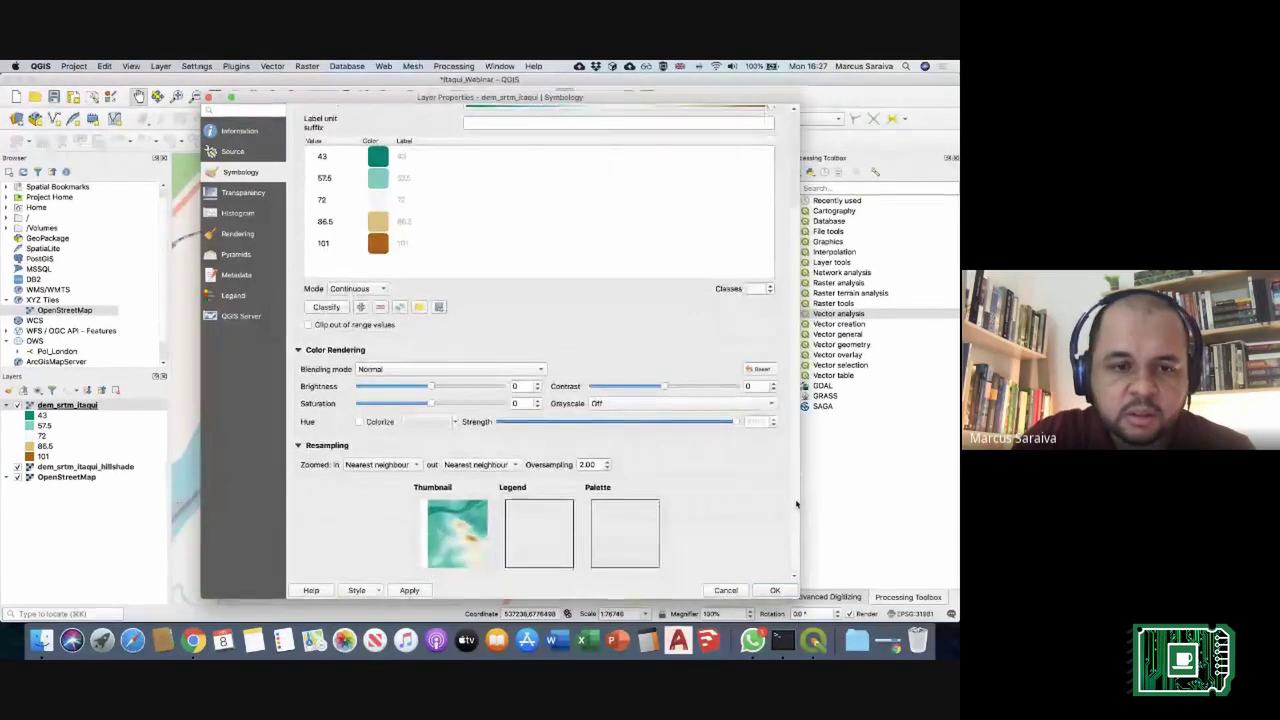
{"action": "scroll", "coordinate": [797, 505], "scroll_direction": "up", "scroll_amount": 3}
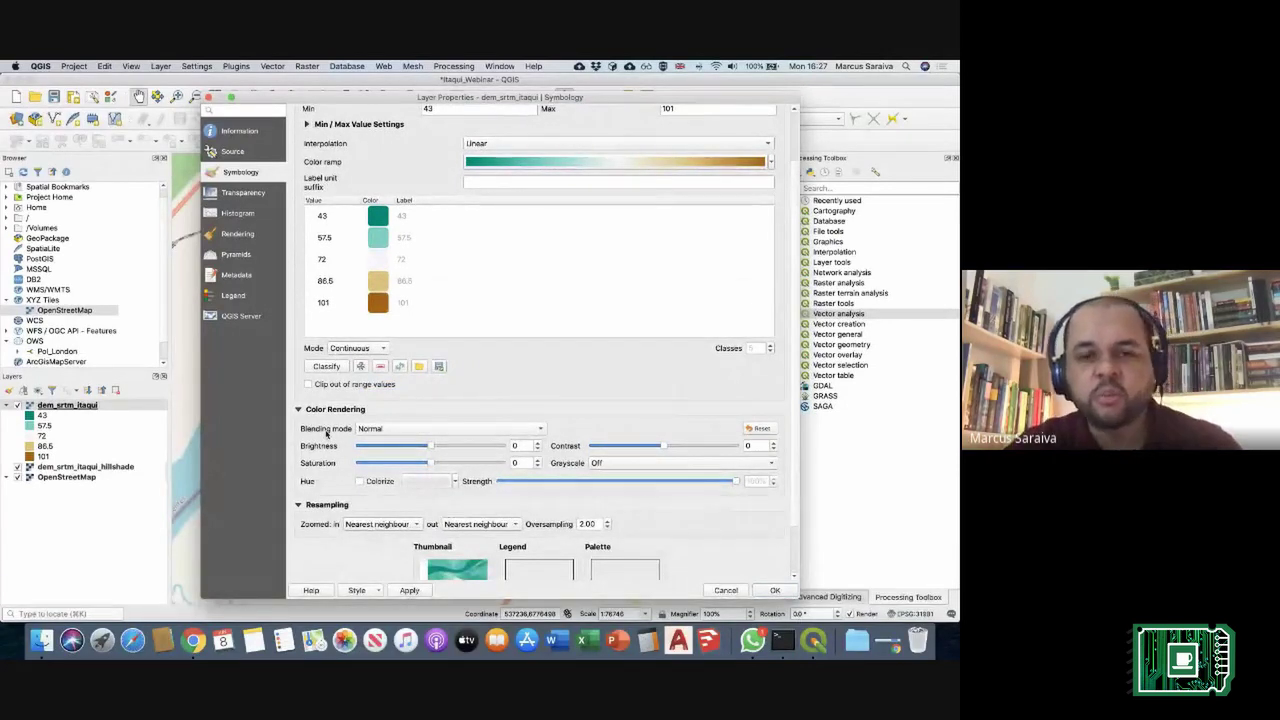
{"action": "left_click", "coordinate": [538, 431]}
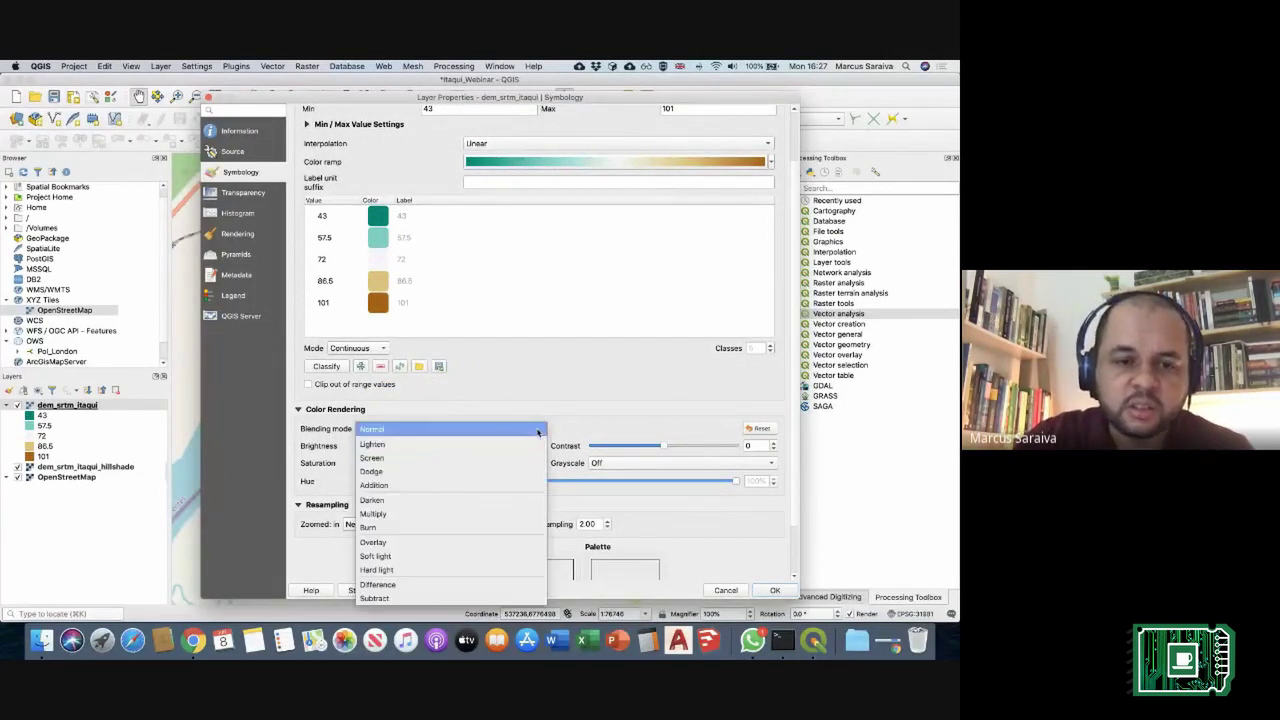
{"action": "left_click", "coordinate": [395, 515]}
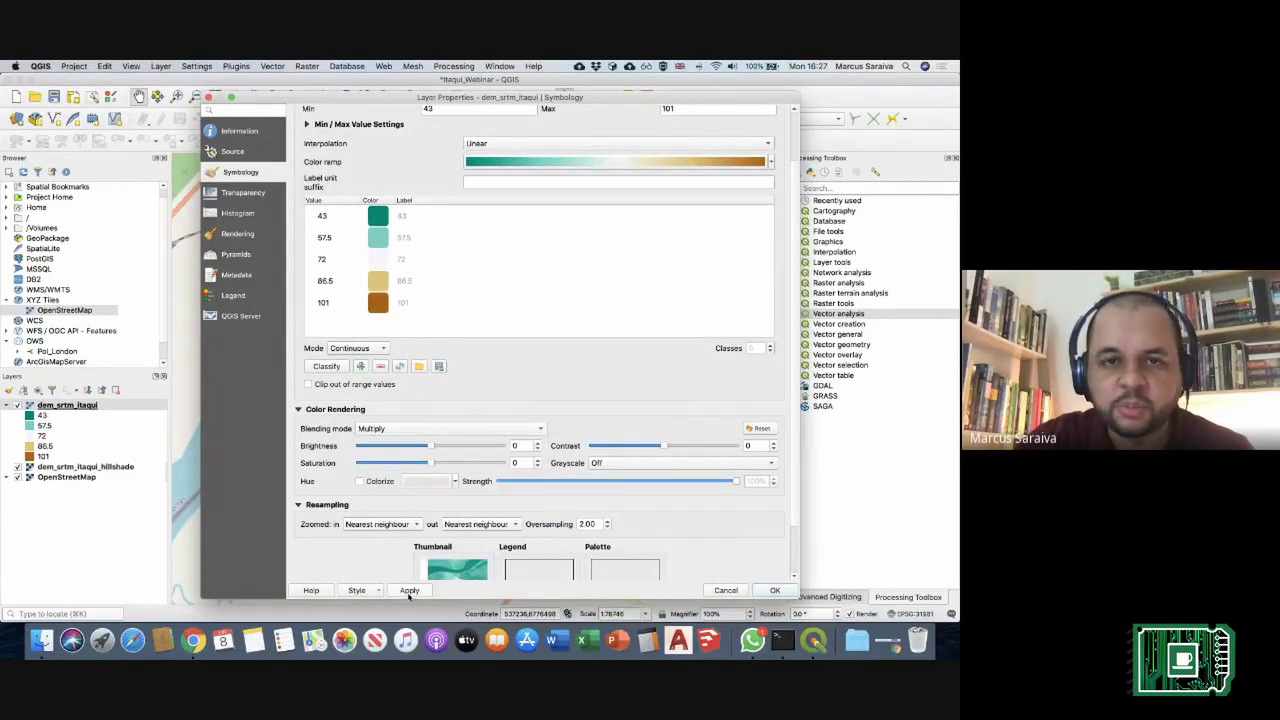
{"action": "left_click", "coordinate": [775, 591]}
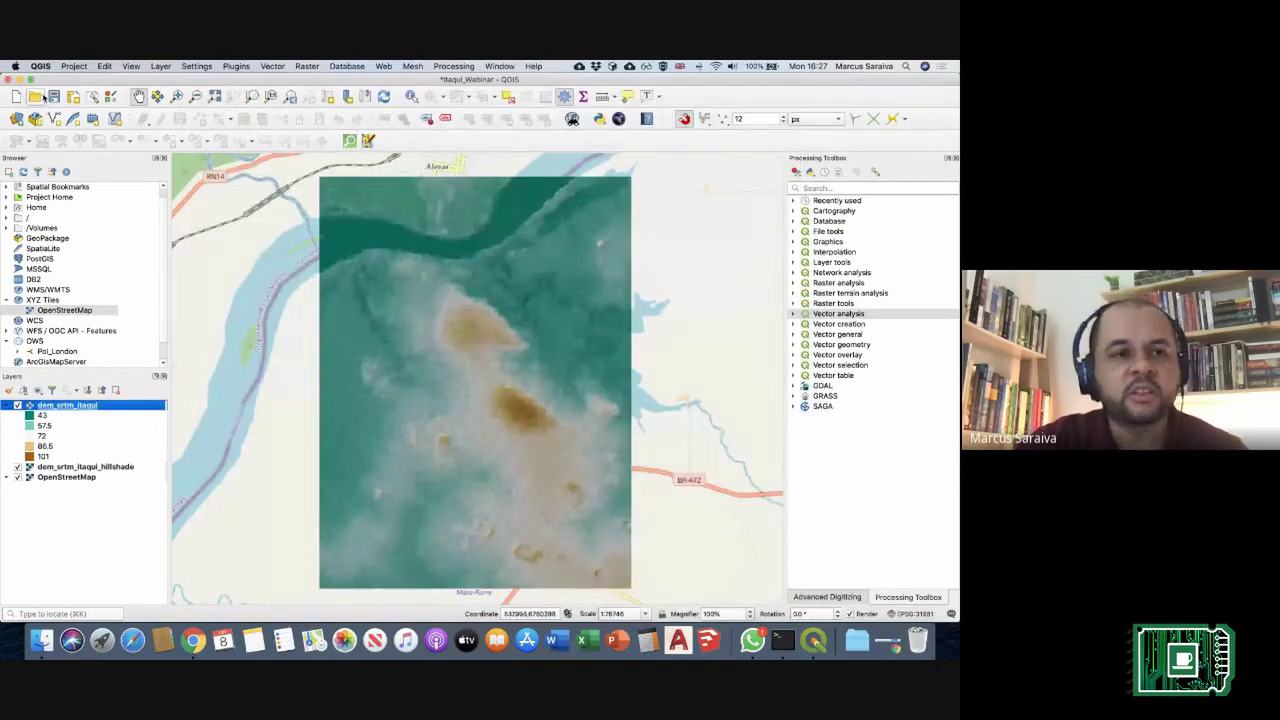
{"action": "left_click_drag", "start_coordinate": [588, 393], "coordinate": [589, 385]}
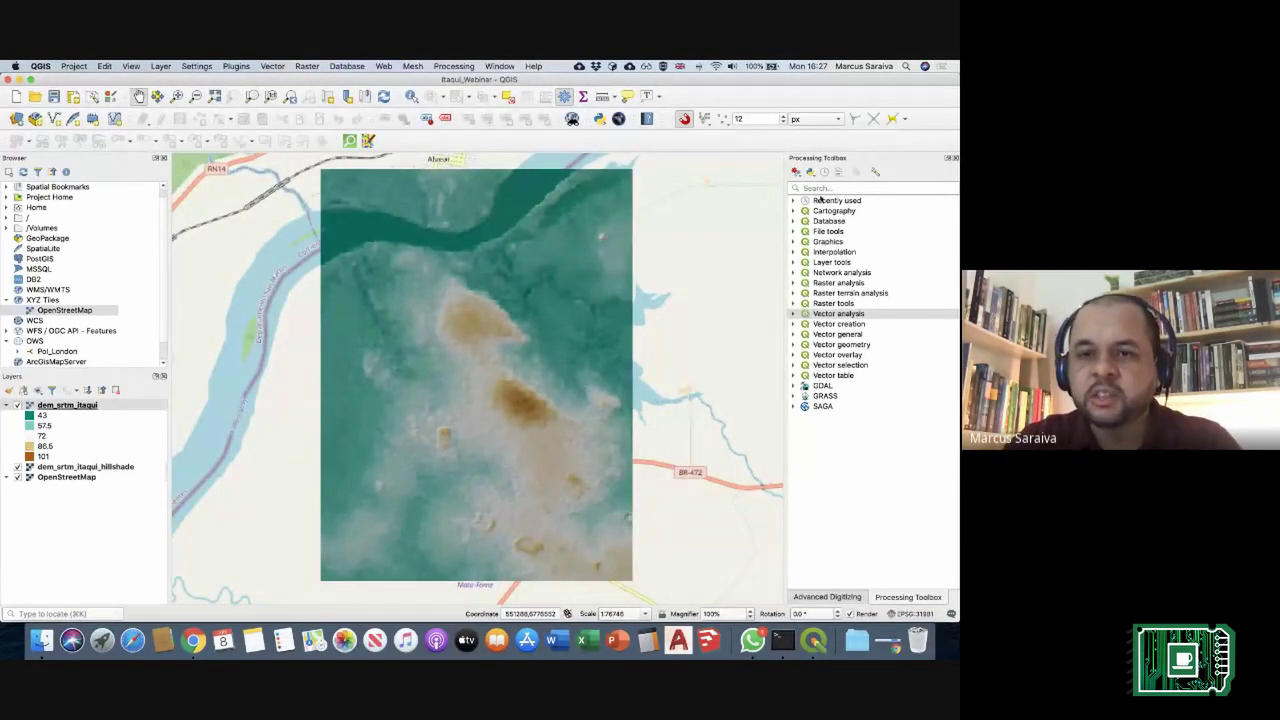
Step: Search the processing tools for contour and clear the search
{"action": "type", "text": "contour"}
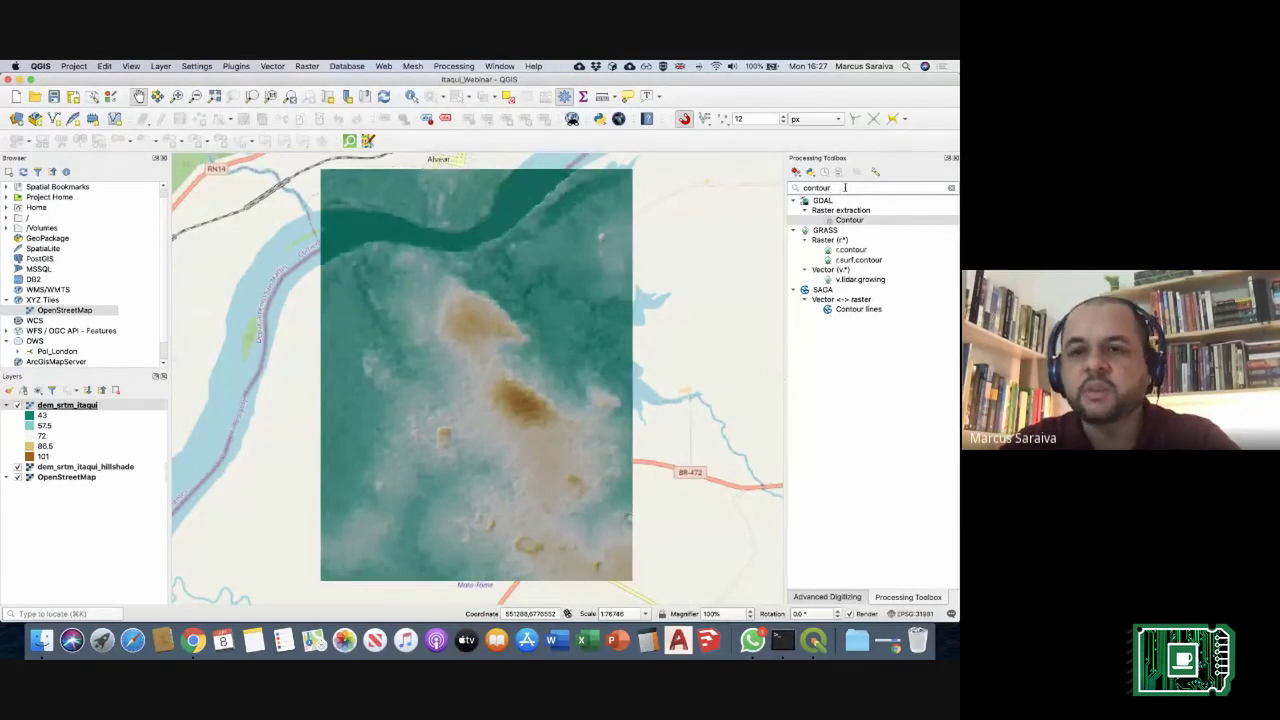
{"action": "double_click", "coordinate": [845, 187]}
{"action": "key", "text": "BackSpace"}
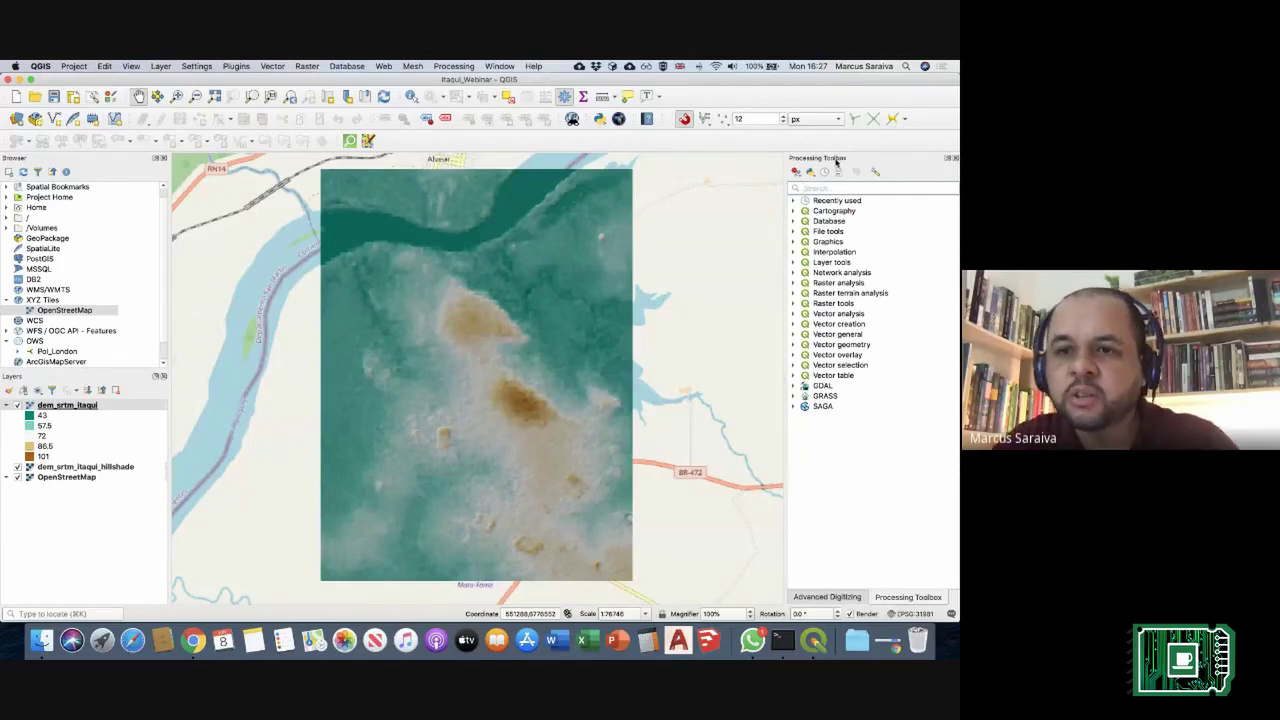
Step: Search the application's commands for the toolbox and look for where the Processing Toolbox is shown or hidden
{"action": "left_click", "coordinate": [534, 66]}
{"action": "type", "text": "toolbo"}
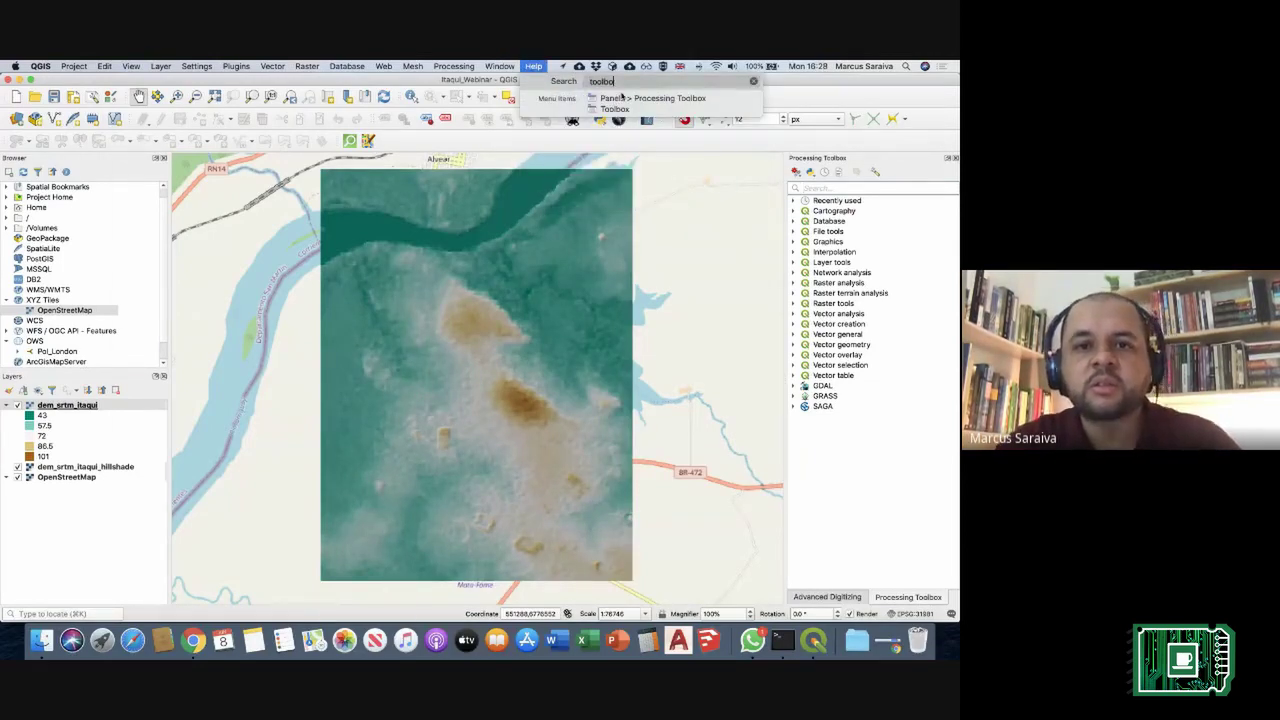
{"action": "mouse_move", "coordinate": [653, 100]}
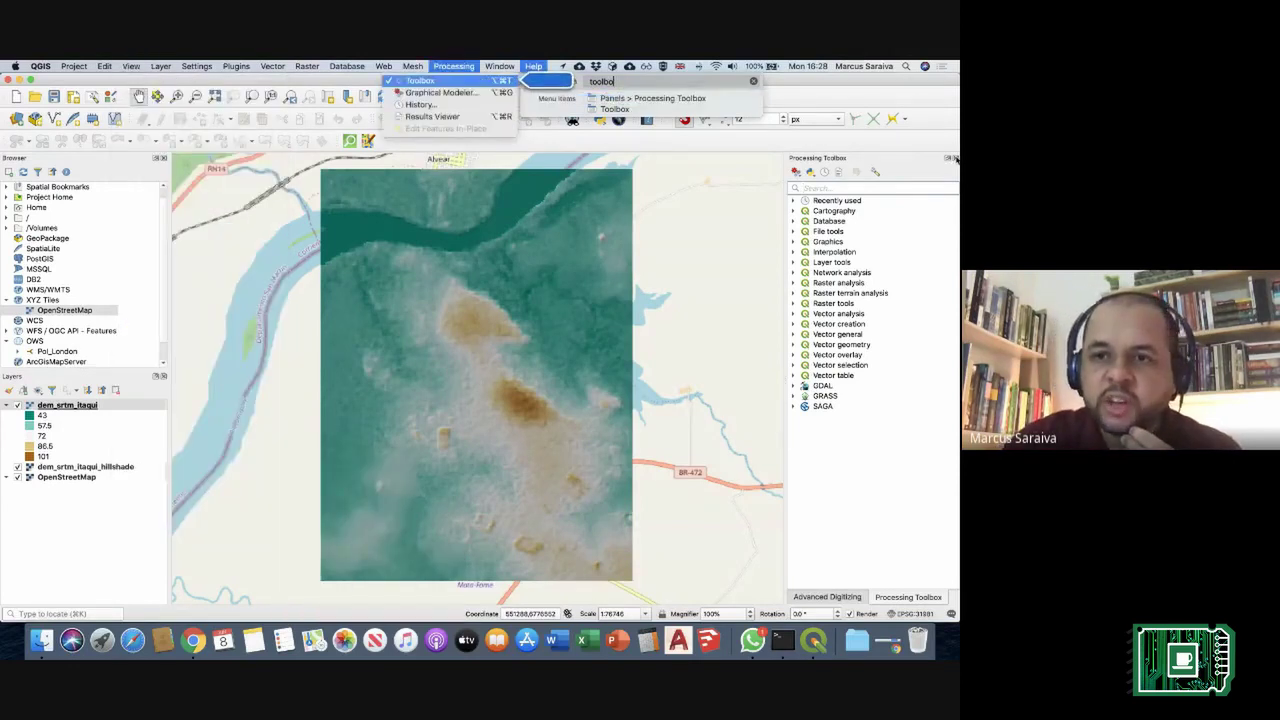
{"action": "left_click", "coordinate": [953, 160]}
{"action": "left_click", "coordinate": [500, 66]}
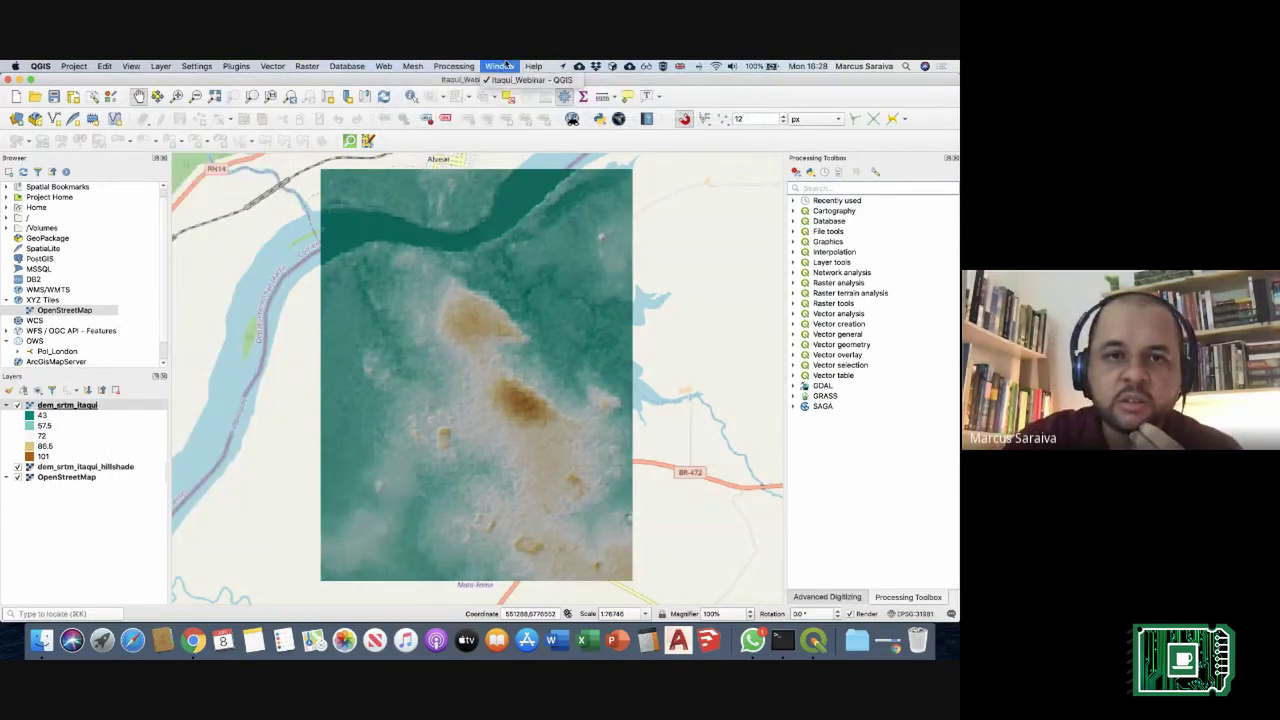
{"action": "mouse_move", "coordinate": [190, 66]}
{"action": "mouse_move", "coordinate": [131, 66]}
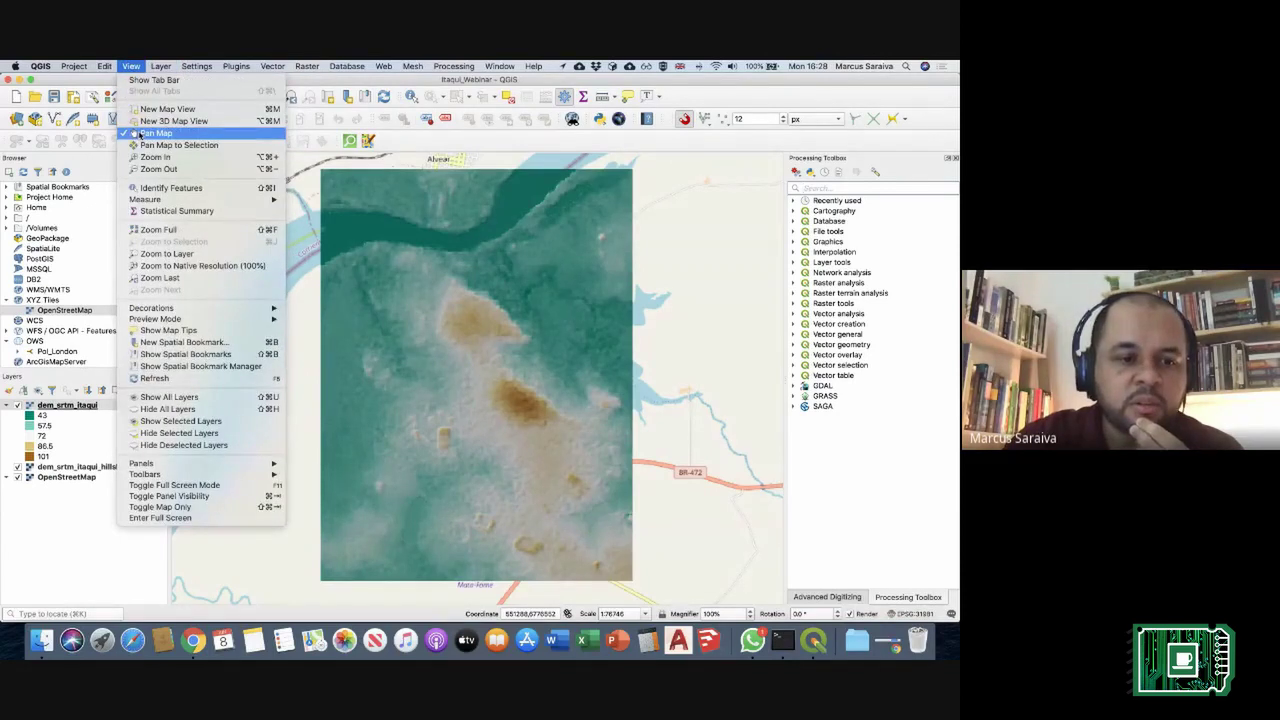
Step: Close the Processing Toolbox and Advanced Digitizing panels
{"action": "left_click", "coordinate": [951, 158]}
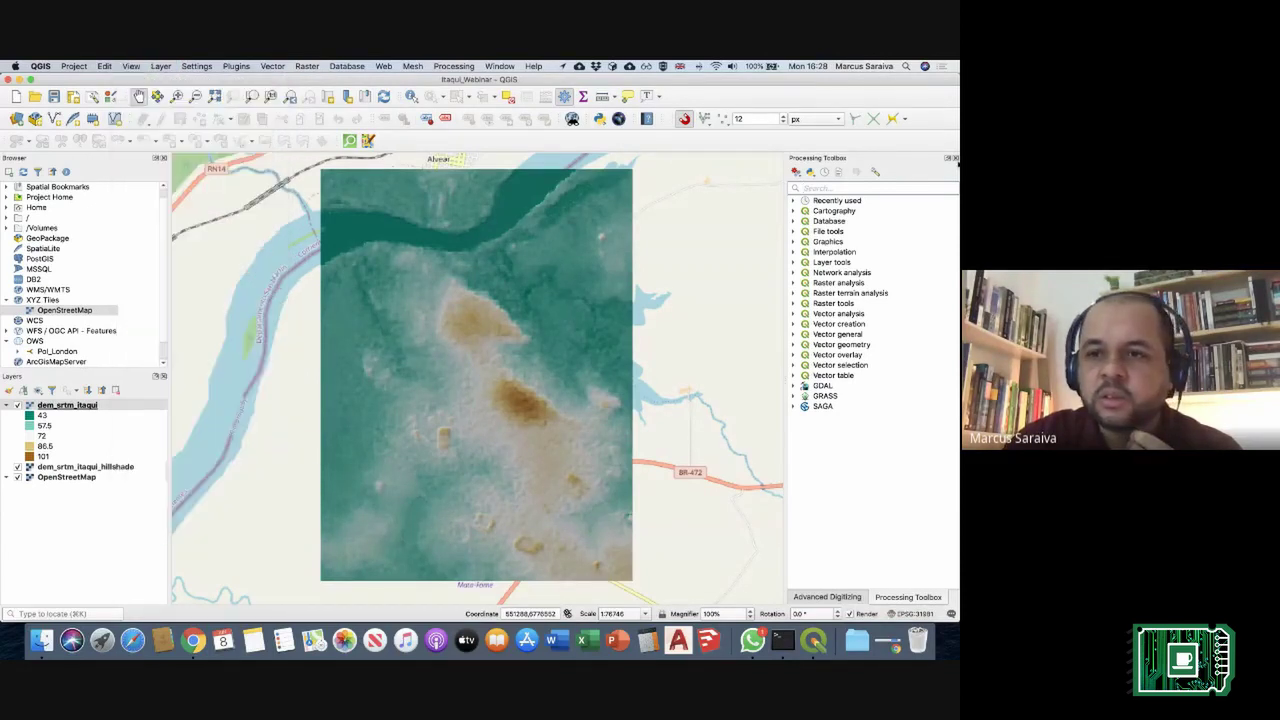
{"action": "left_click", "coordinate": [951, 158]}
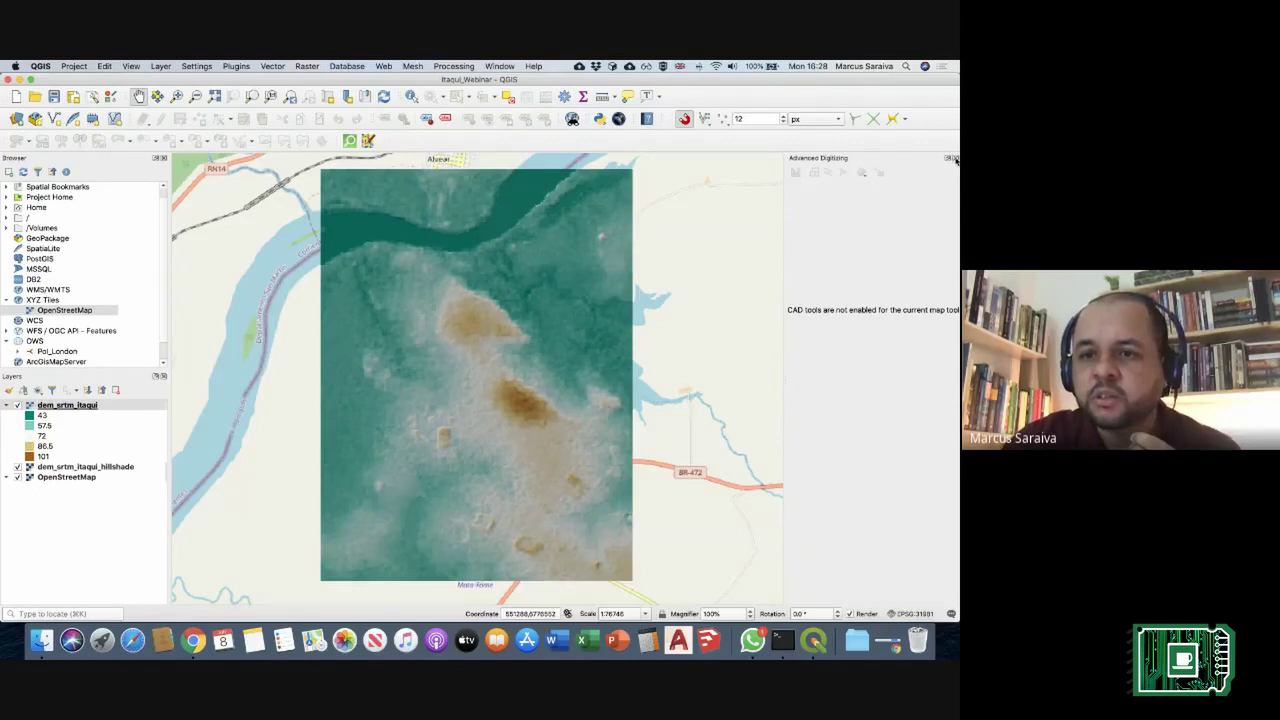
{"action": "left_click", "coordinate": [951, 158]}
Step: Search the application's commands for toolbox and show the Processing Toolbox panel
{"action": "left_click", "coordinate": [532, 66]}
{"action": "type", "text": "toolbox"}
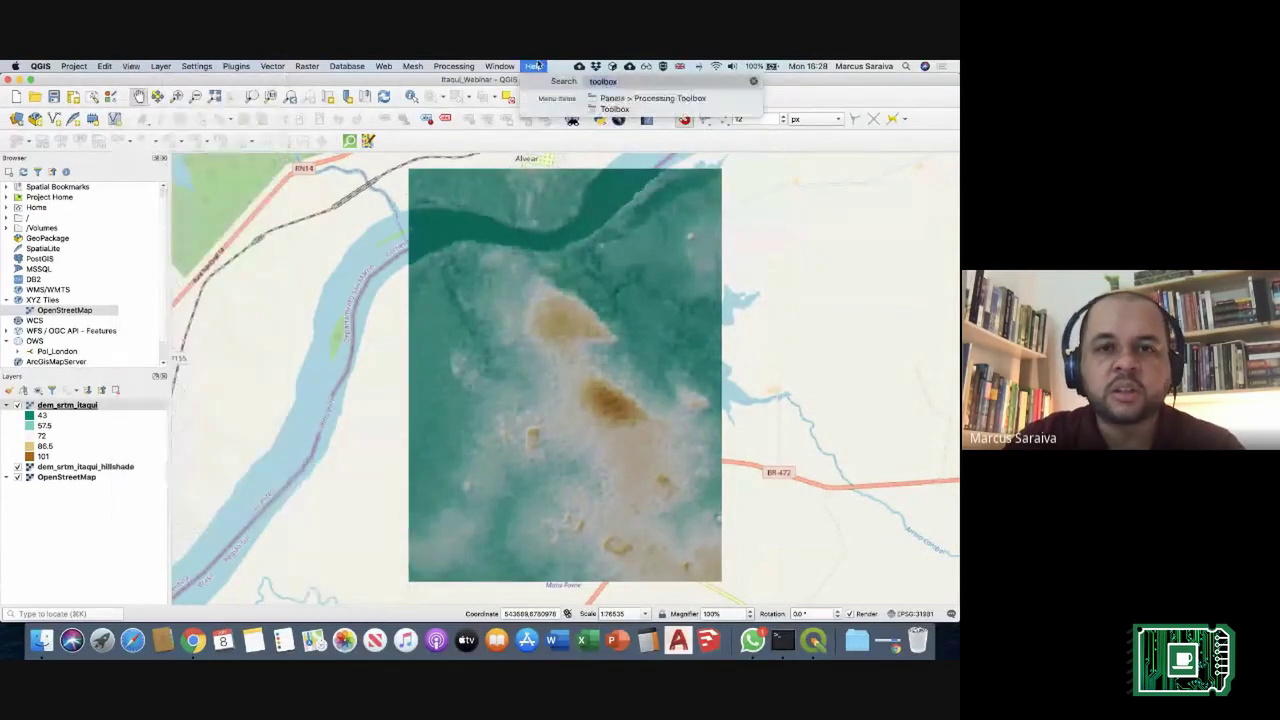
{"action": "left_click", "coordinate": [536, 66]}
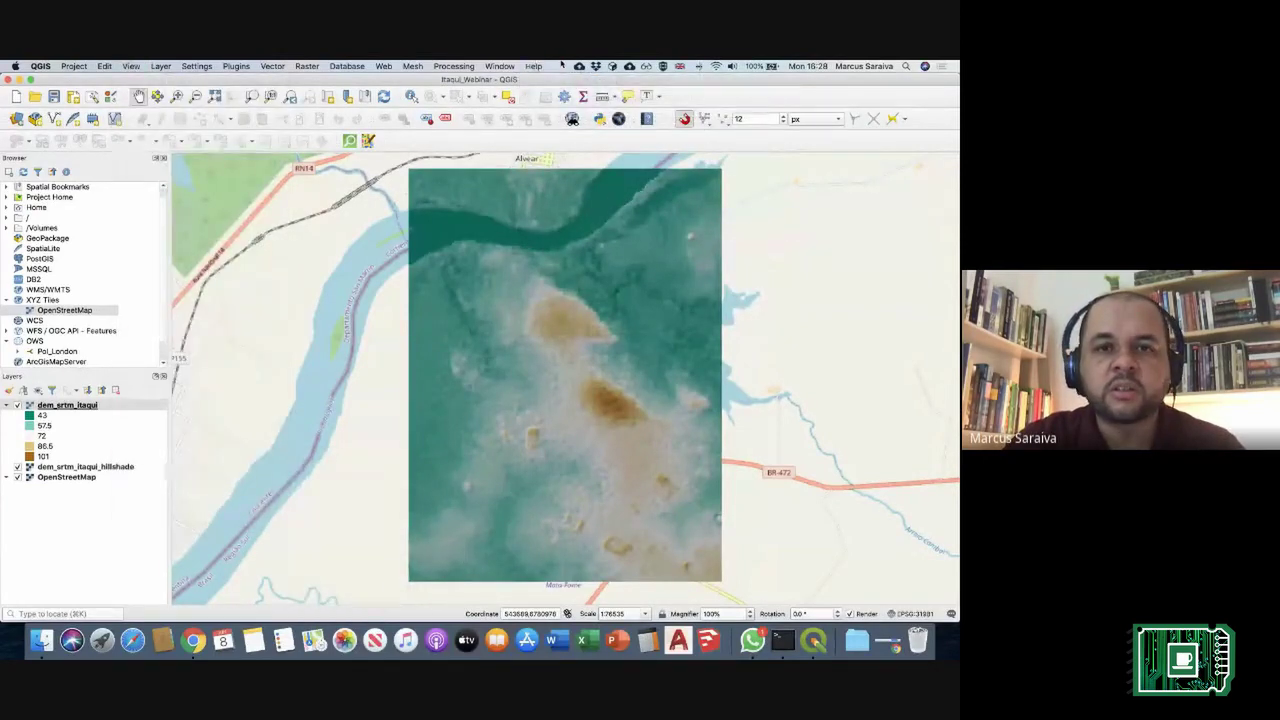
{"action": "left_click", "coordinate": [132, 66]}
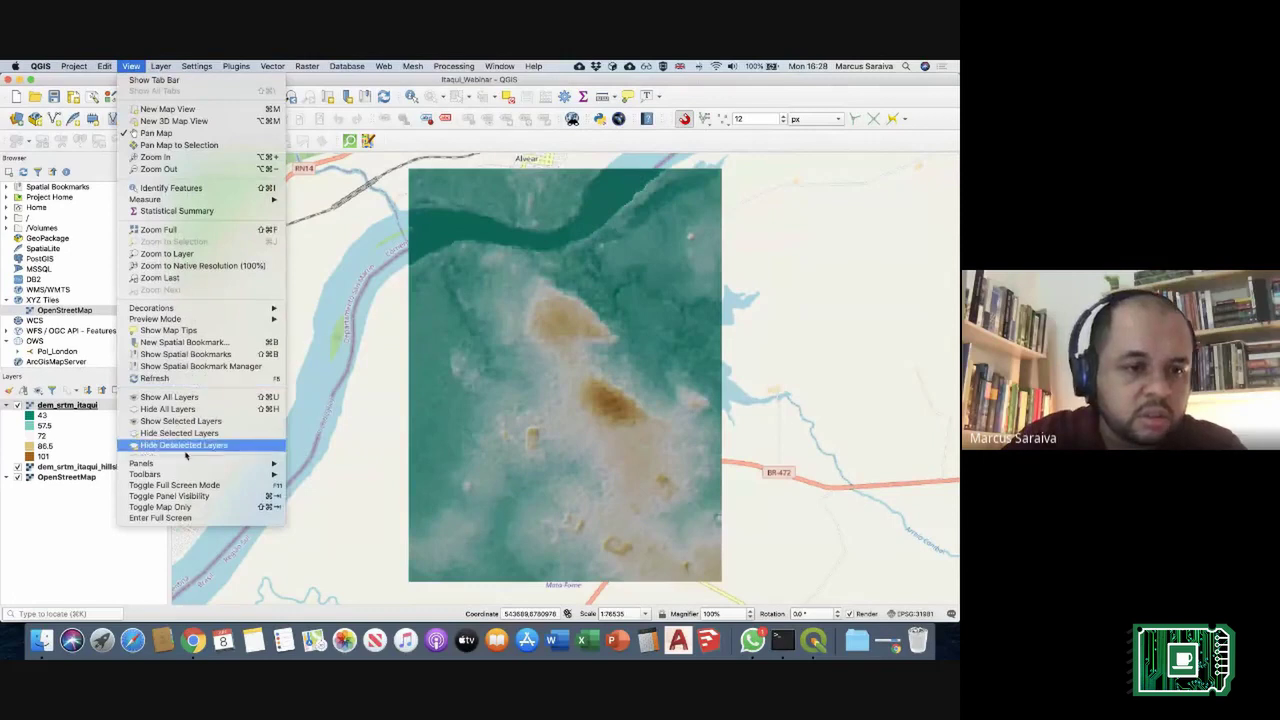
{"action": "mouse_move", "coordinate": [153, 467]}
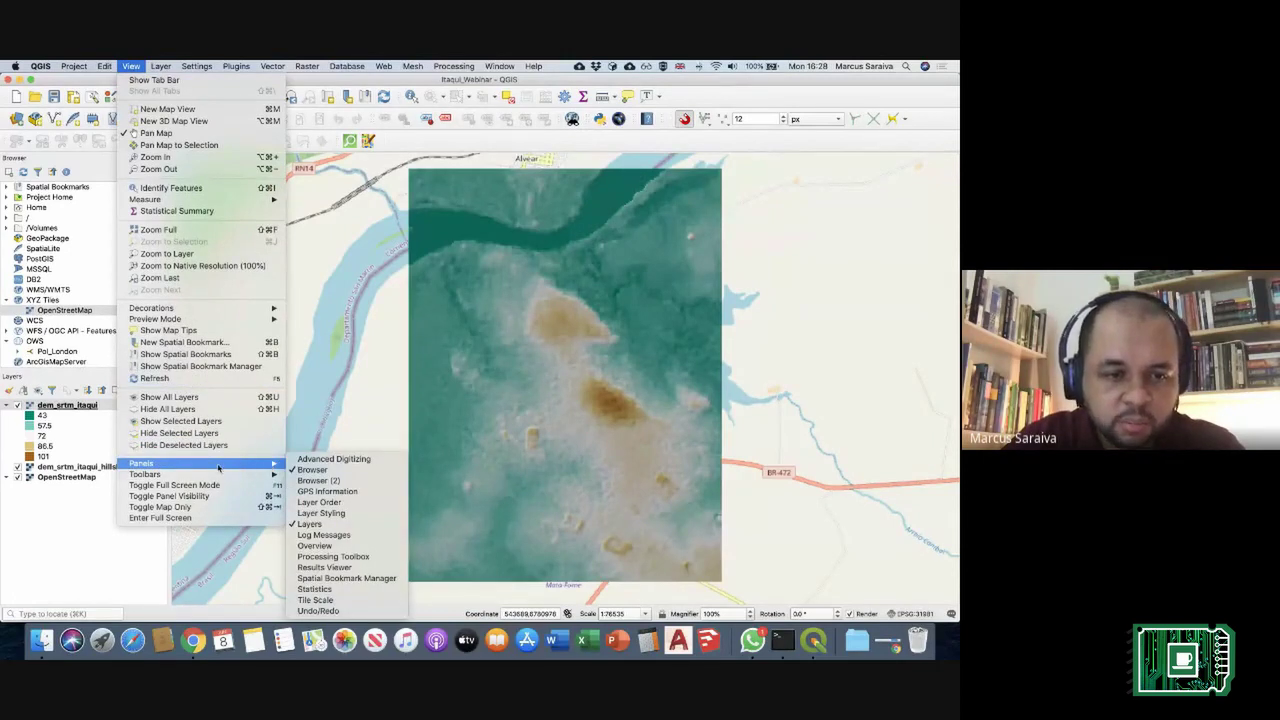
{"action": "left_click", "coordinate": [357, 558]}
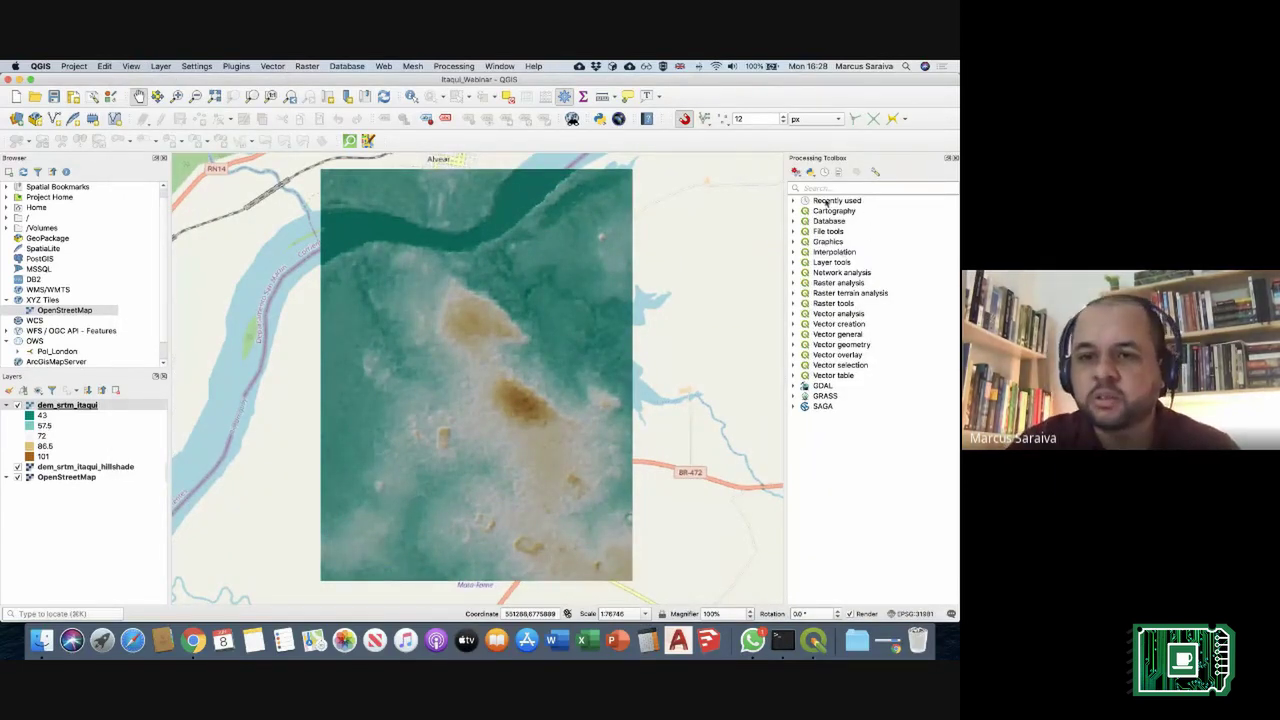
Step: Search the processing tools for contour
{"action": "left_click", "coordinate": [825, 187]}
{"action": "type", "text": "d"}
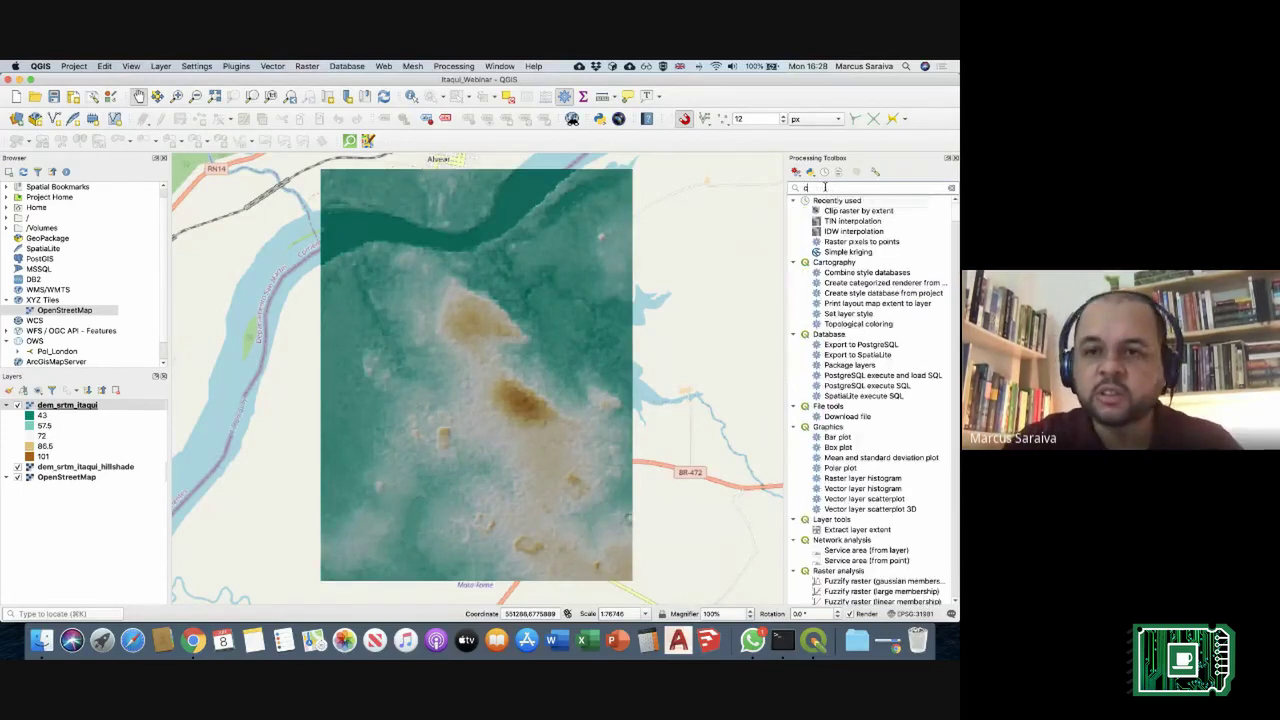
{"action": "type", "text": "o"}
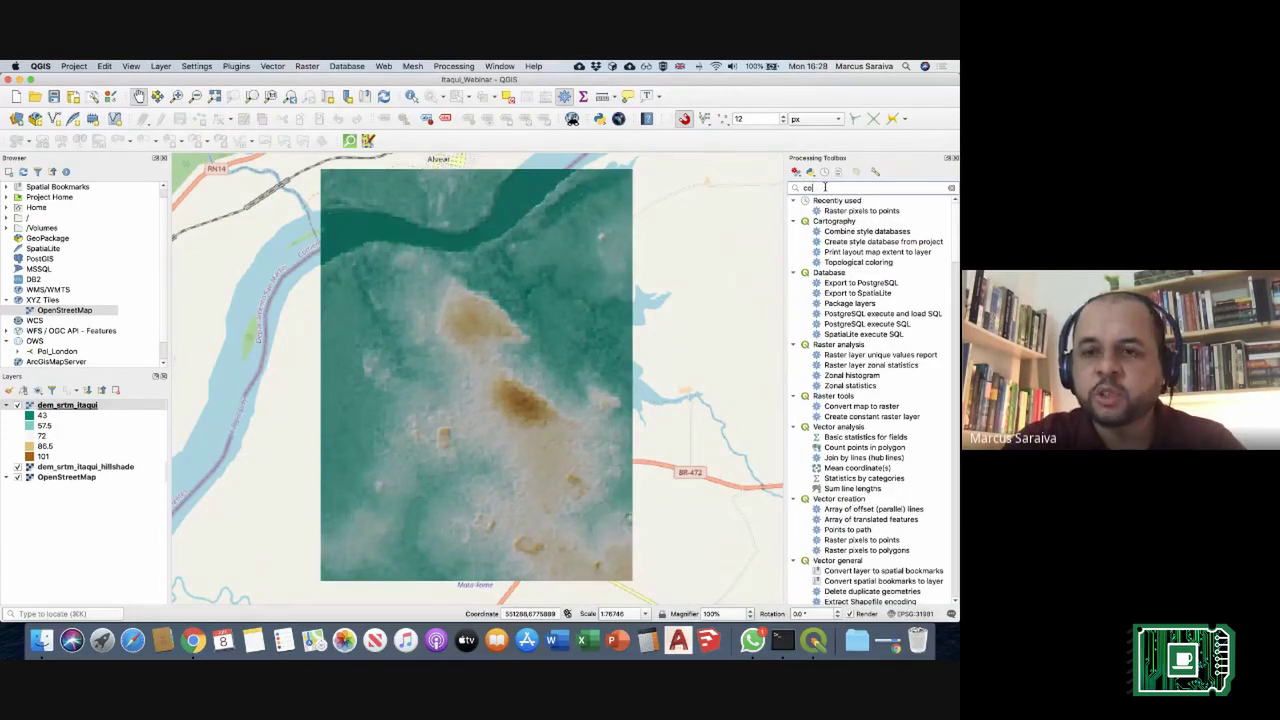
{"action": "type", "text": "ntour"}
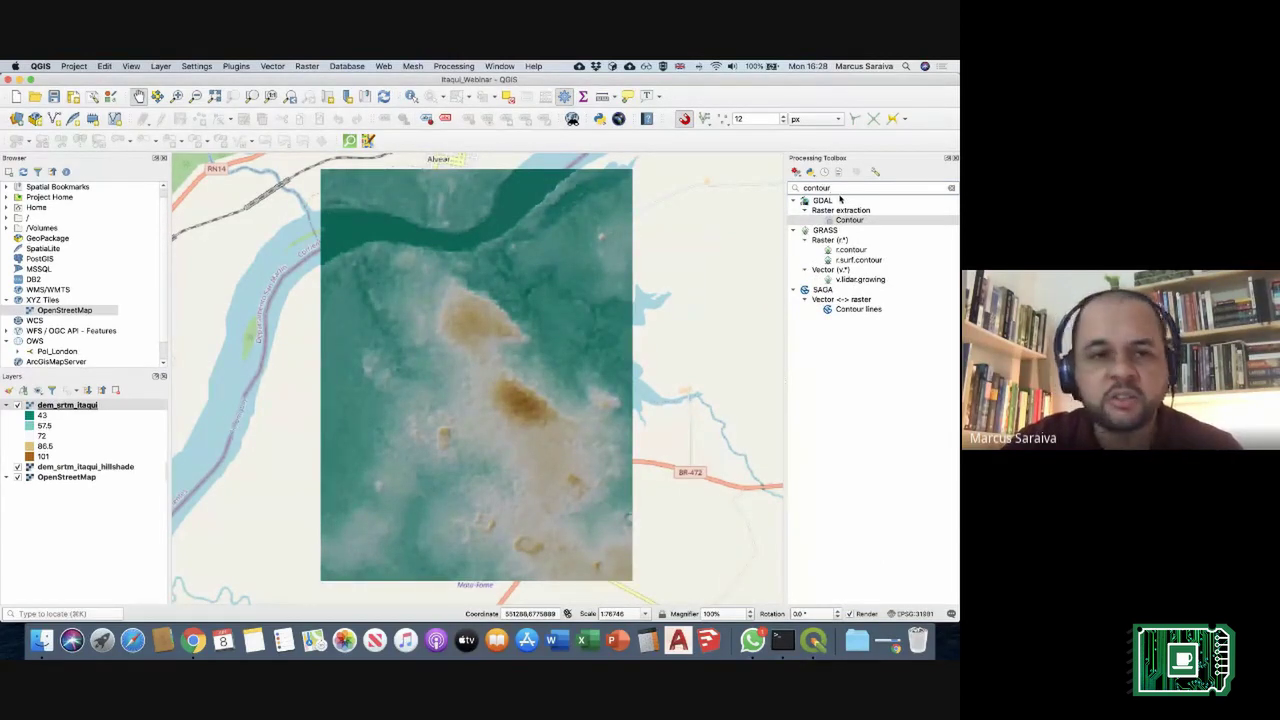
Step: Compare the contour tools offered by the GDAL, GRASS and SAGA providers in the search results
{"action": "left_click", "coordinate": [843, 253]}
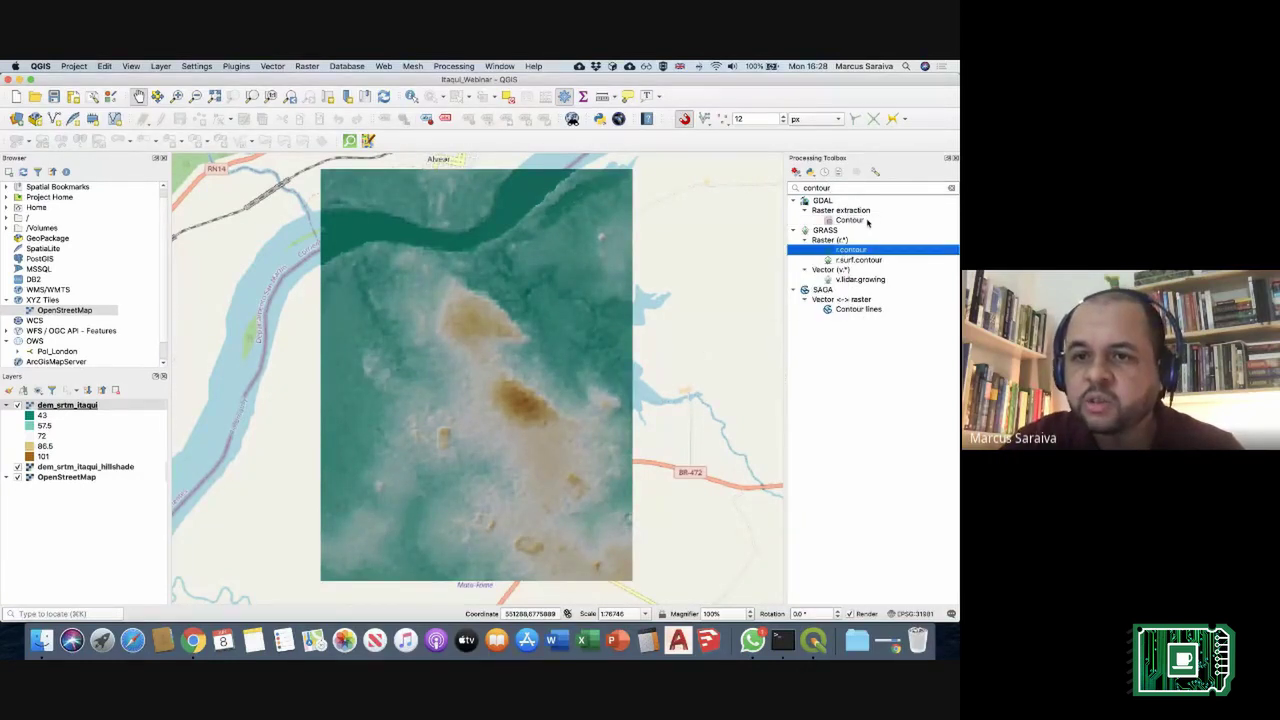
{"action": "left_click", "coordinate": [833, 290]}
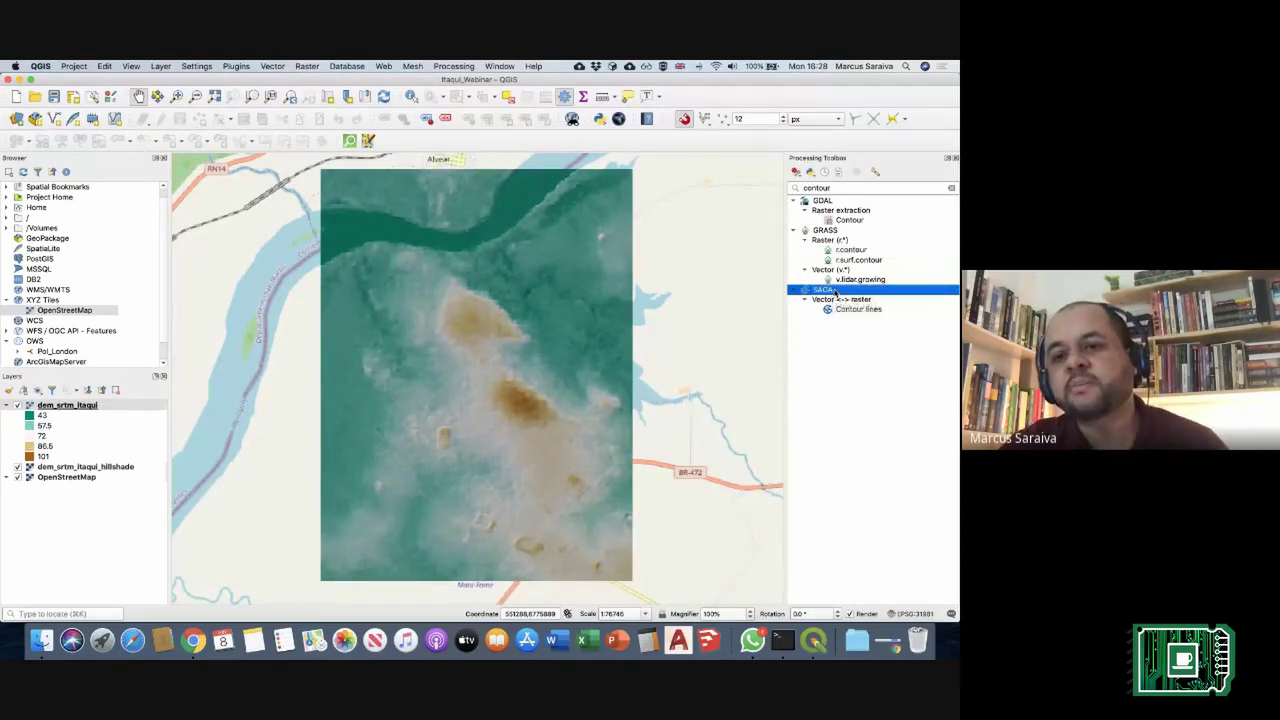
{"action": "left_click", "coordinate": [835, 233]}
{"action": "left_click", "coordinate": [844, 204]}
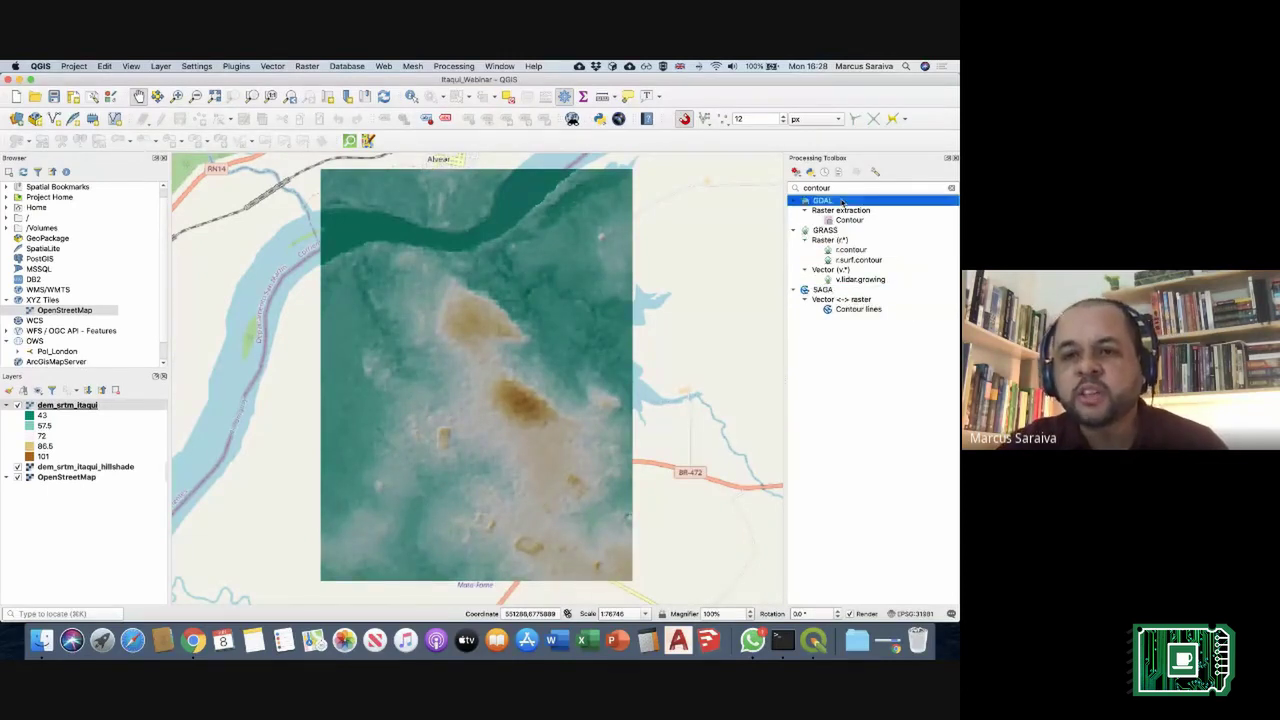
{"action": "left_click", "coordinate": [836, 231]}
{"action": "left_click", "coordinate": [848, 290]}
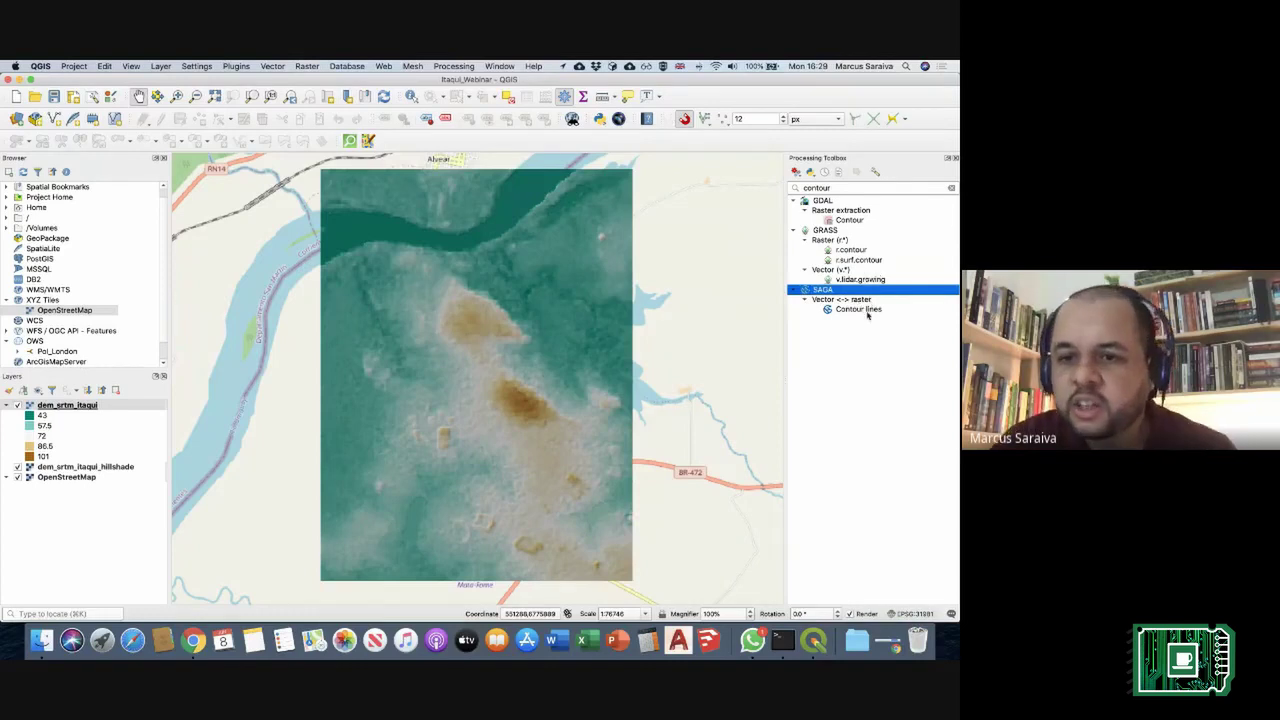
{"action": "left_click", "coordinate": [866, 311]}
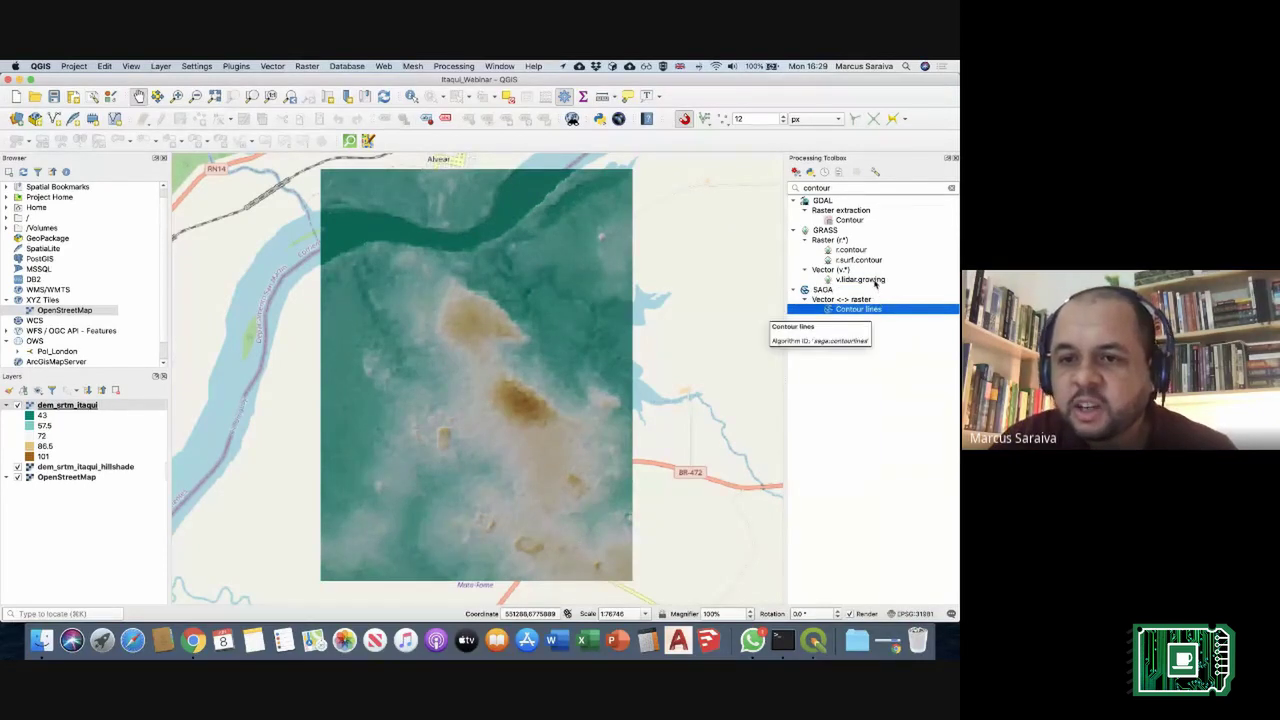
{"action": "left_click", "coordinate": [868, 251]}
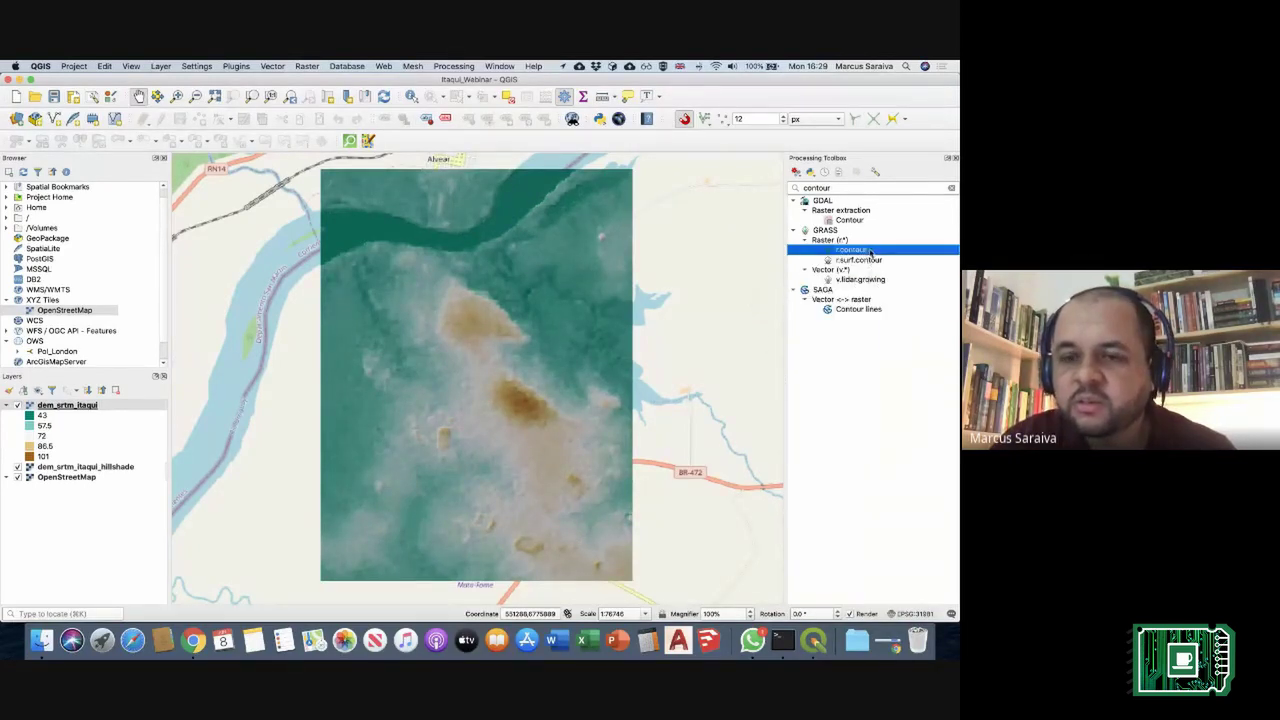
{"action": "left_click", "coordinate": [873, 221]}
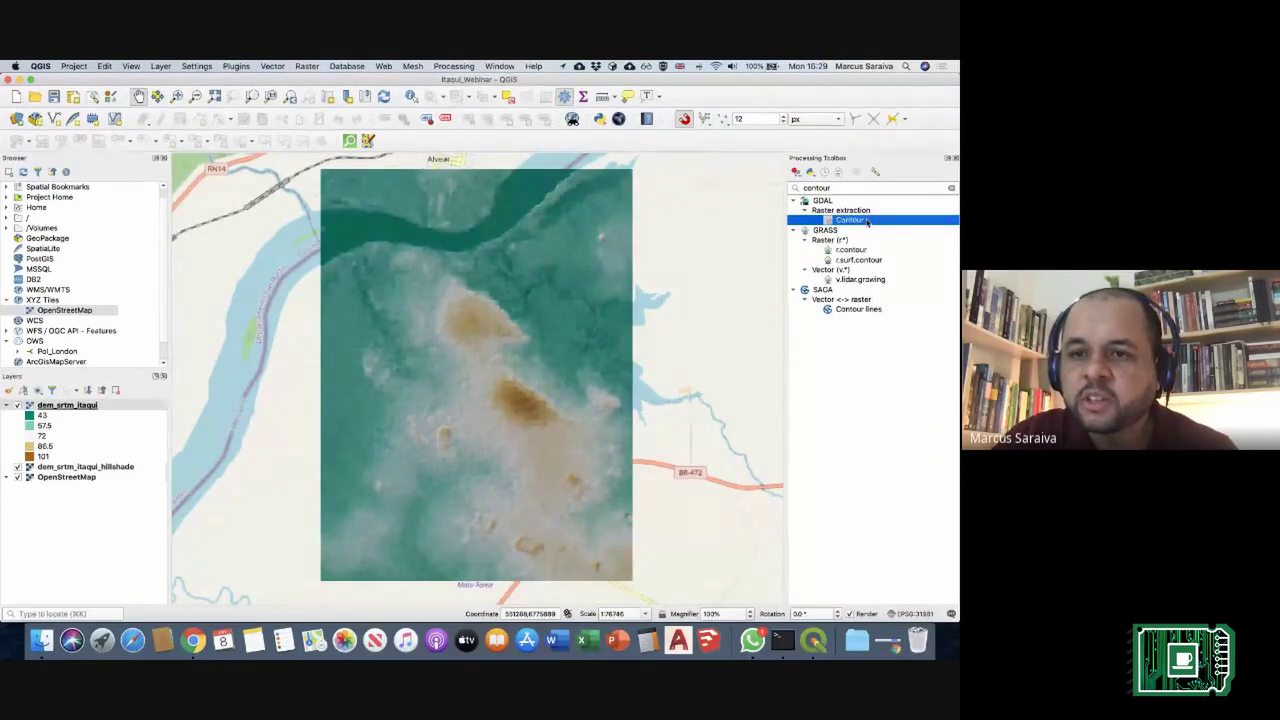
Step: Generate contours from dem_srtm_itaqui with the GDAL Contour tool at an interval of 1, using a temporary output, and close the tool
{"action": "double_click", "coordinate": [866, 221]}
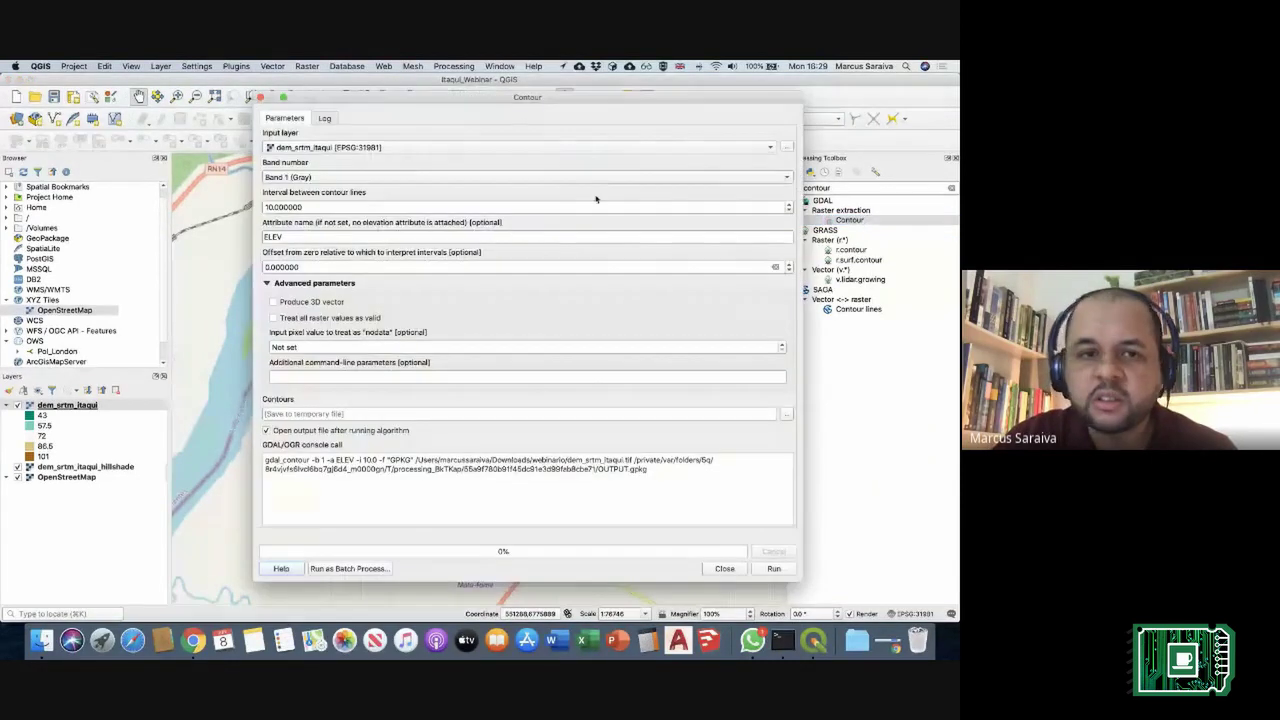
{"action": "left_click", "coordinate": [390, 147]}
{"action": "left_click", "coordinate": [401, 149]}
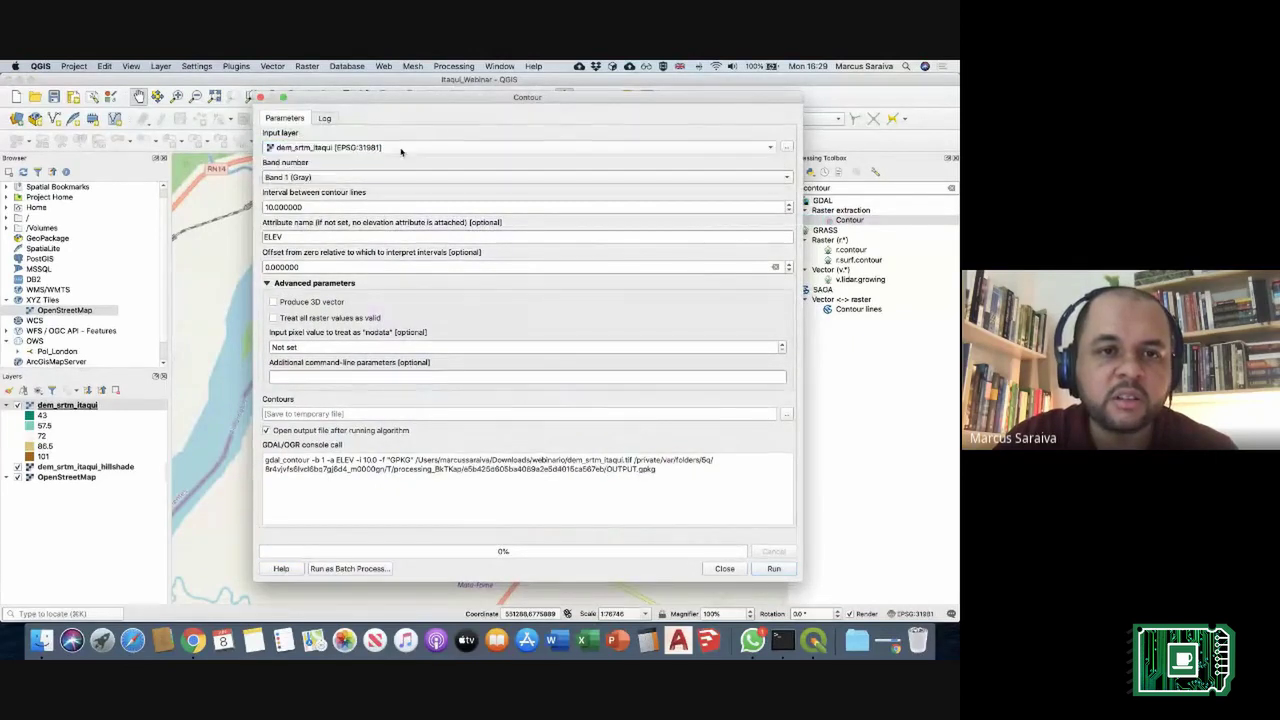
{"action": "left_click_drag", "start_coordinate": [378, 208], "coordinate": [274, 207]}
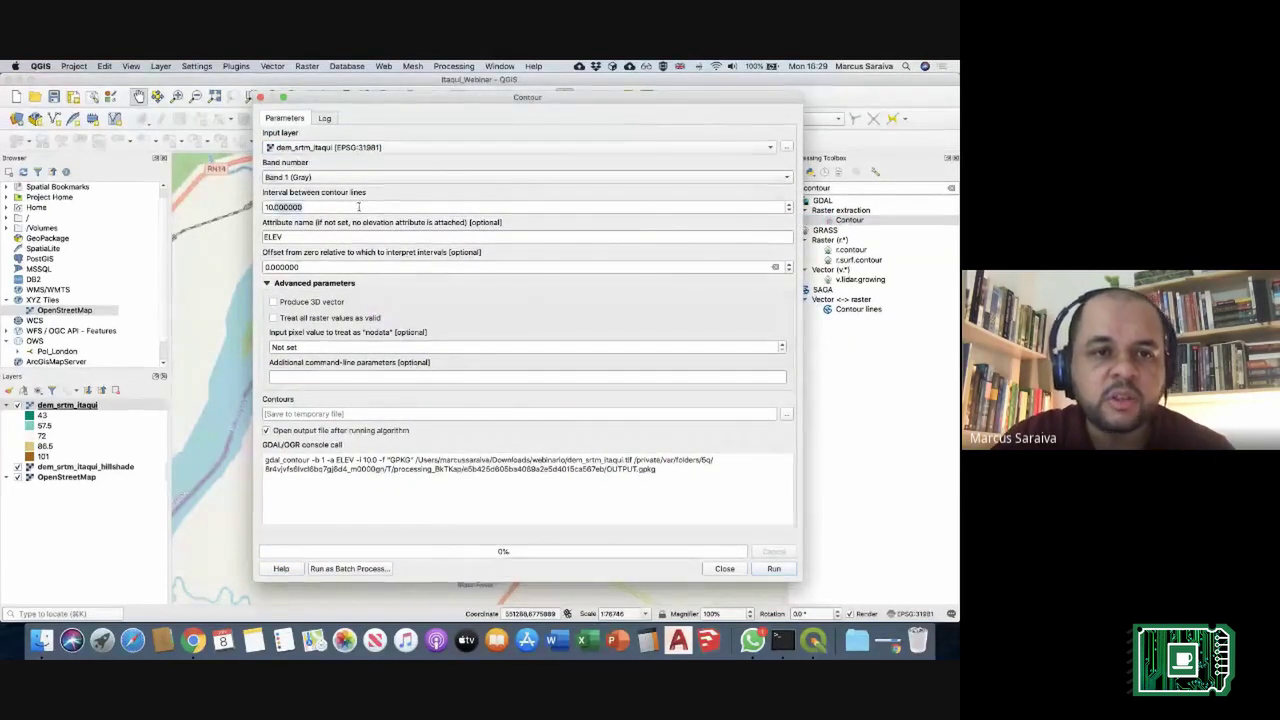
{"action": "double_click", "coordinate": [339, 207]}
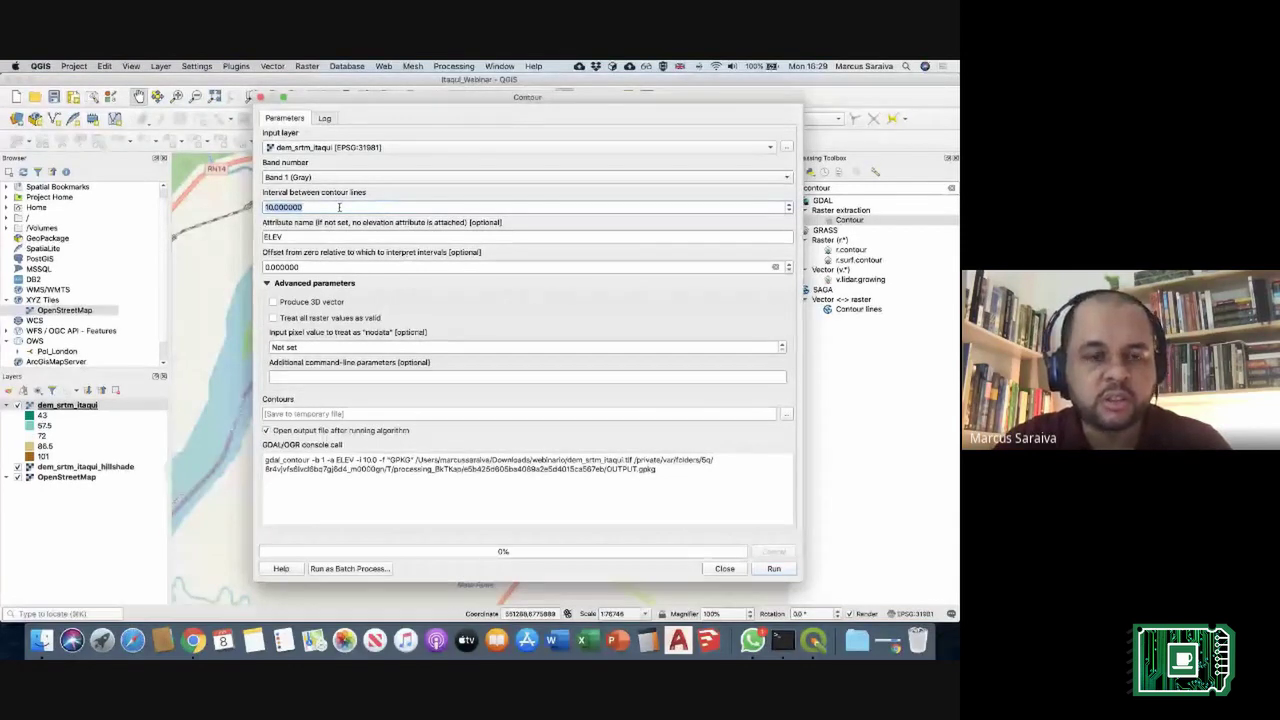
{"action": "type", "text": "1"}
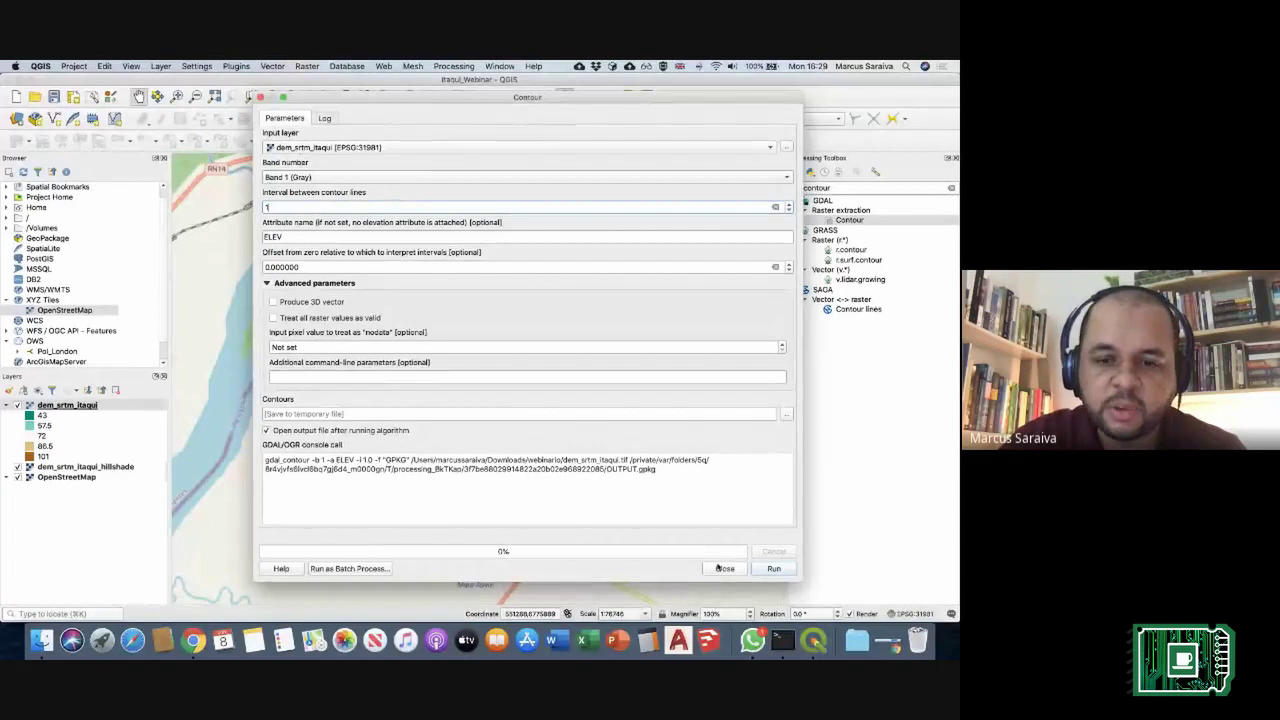
{"action": "left_click", "coordinate": [772, 568]}
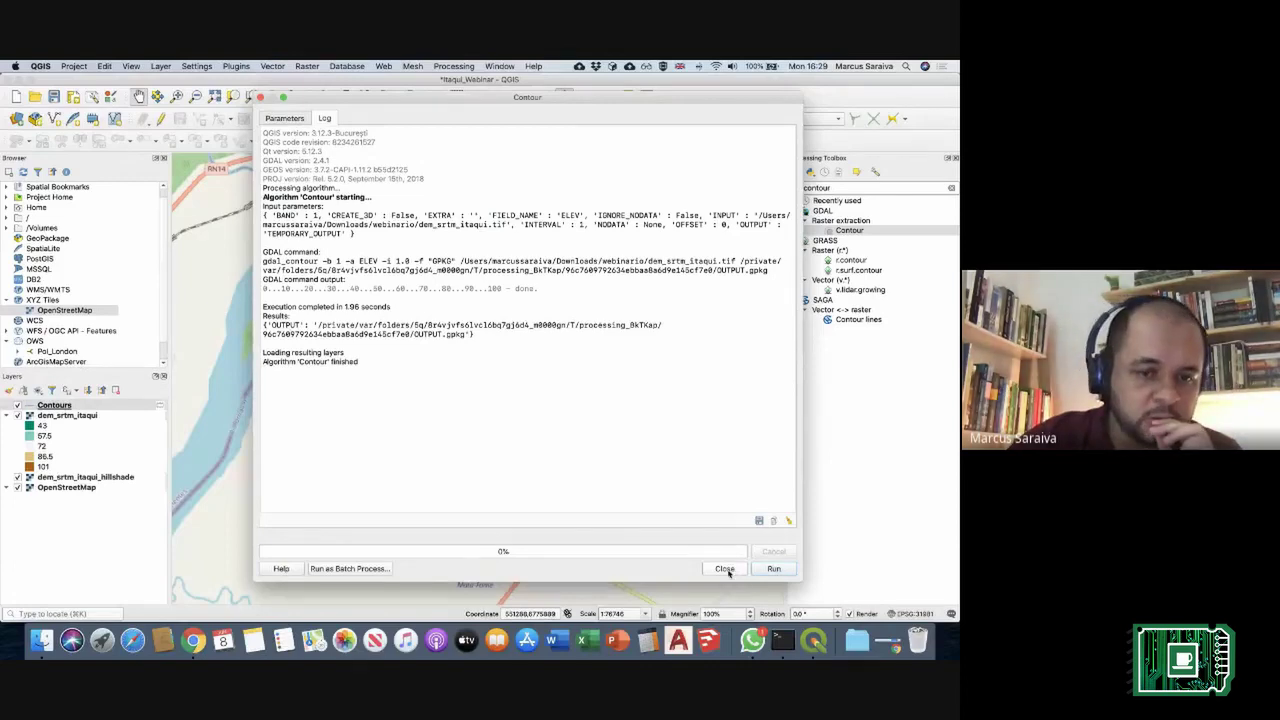
{"action": "left_click", "coordinate": [724, 568]}
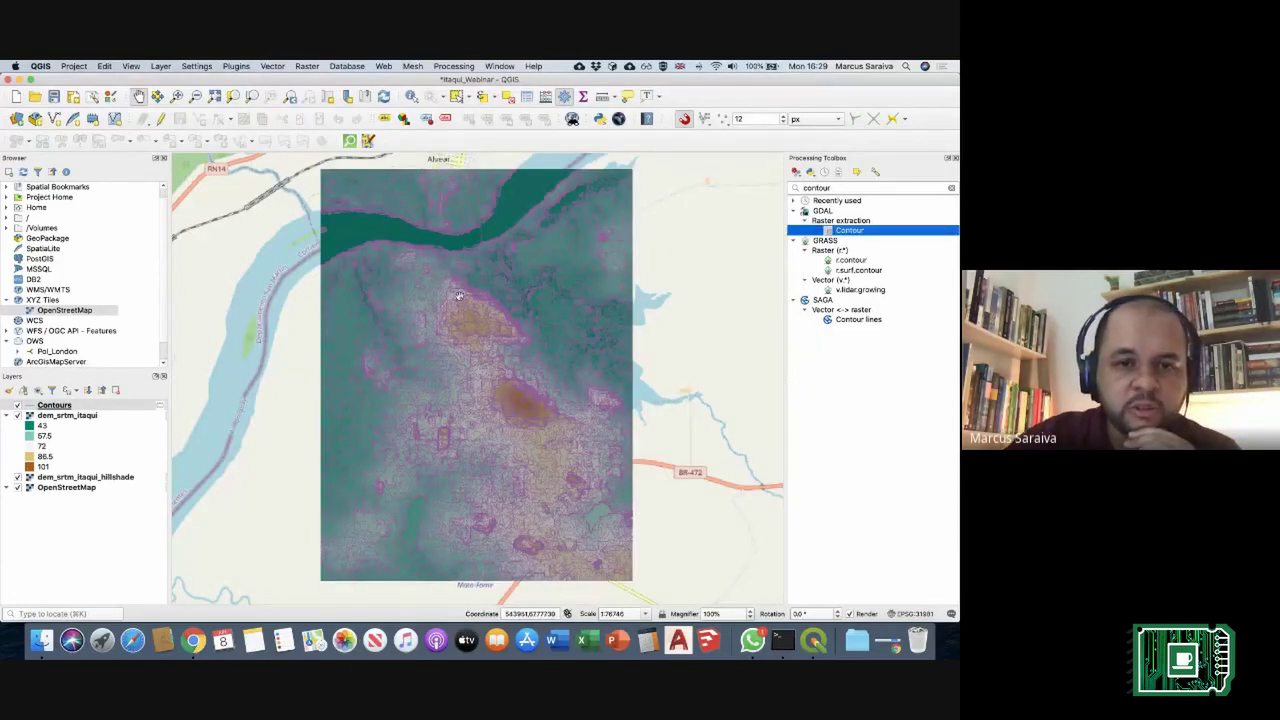
Step: Examine the spacing and shape of the contour lines around the hill and the river bank on the map
{"action": "scroll", "coordinate": [459, 295], "scroll_direction": "up", "scroll_amount": 2}
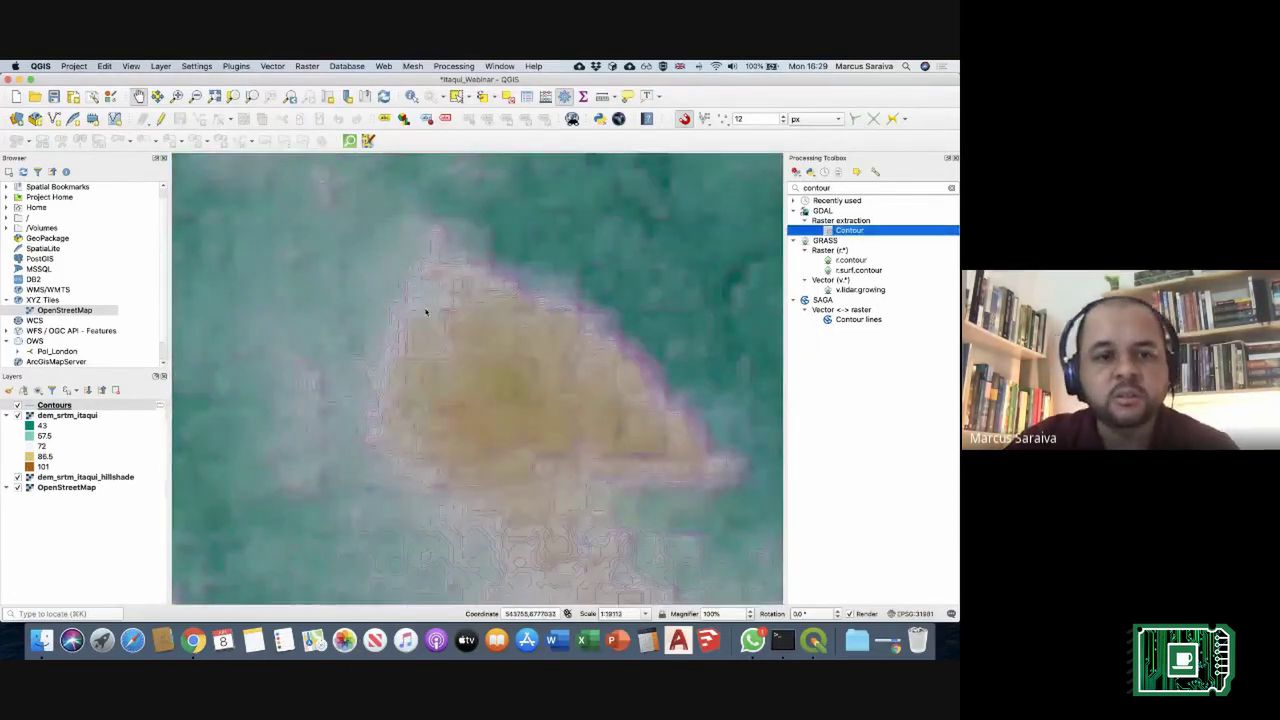
{"action": "left_click_drag", "start_coordinate": [425, 313], "coordinate": [480, 438]}
{"action": "scroll", "coordinate": [466, 372], "scroll_direction": "down", "scroll_amount": 1}
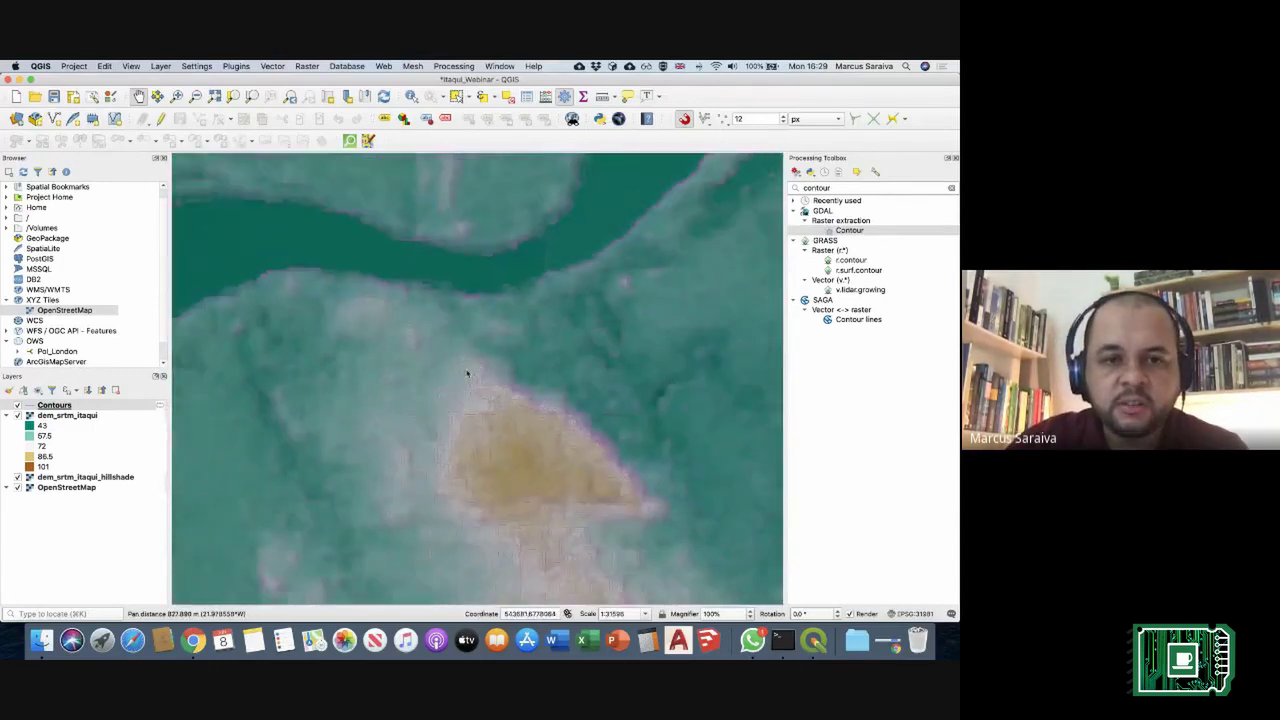
{"action": "scroll", "coordinate": [430, 347], "scroll_direction": "up", "scroll_amount": 1}
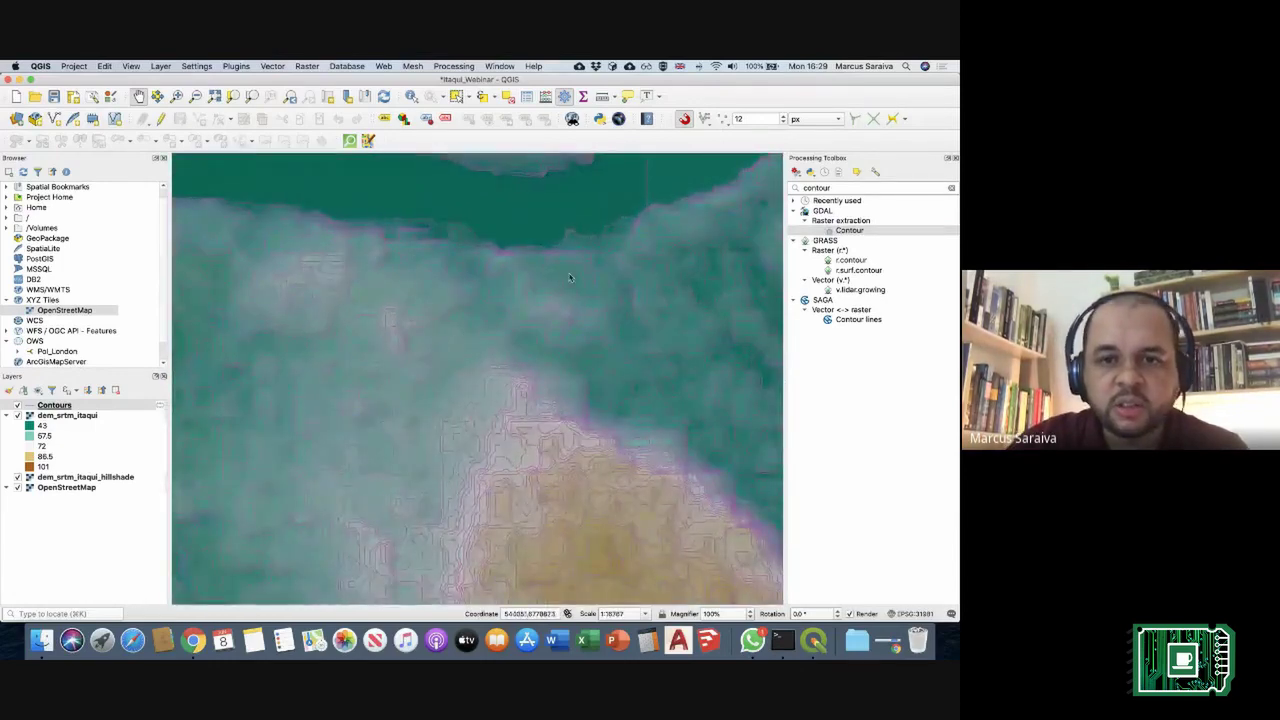
{"action": "left_click_drag", "start_coordinate": [569, 278], "coordinate": [491, 386]}
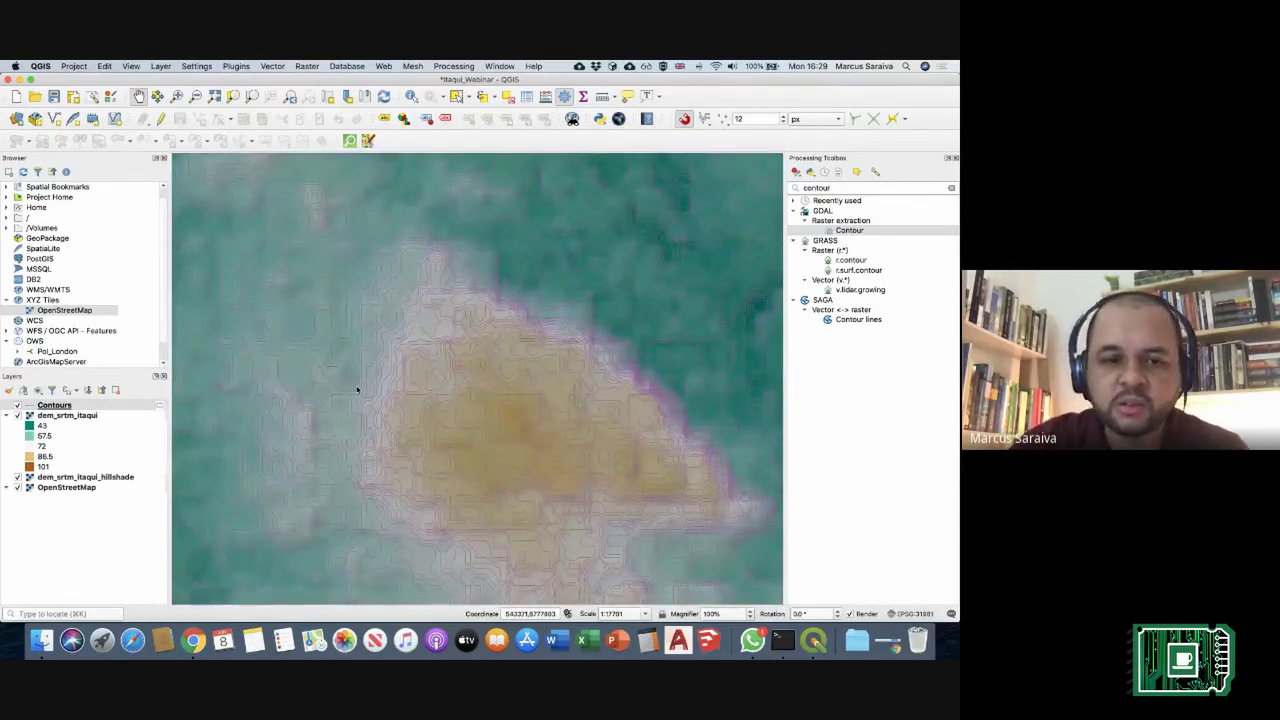
{"action": "left_click_drag", "start_coordinate": [357, 389], "coordinate": [504, 357]}
{"action": "scroll", "coordinate": [504, 357], "scroll_direction": "down", "scroll_amount": 1}
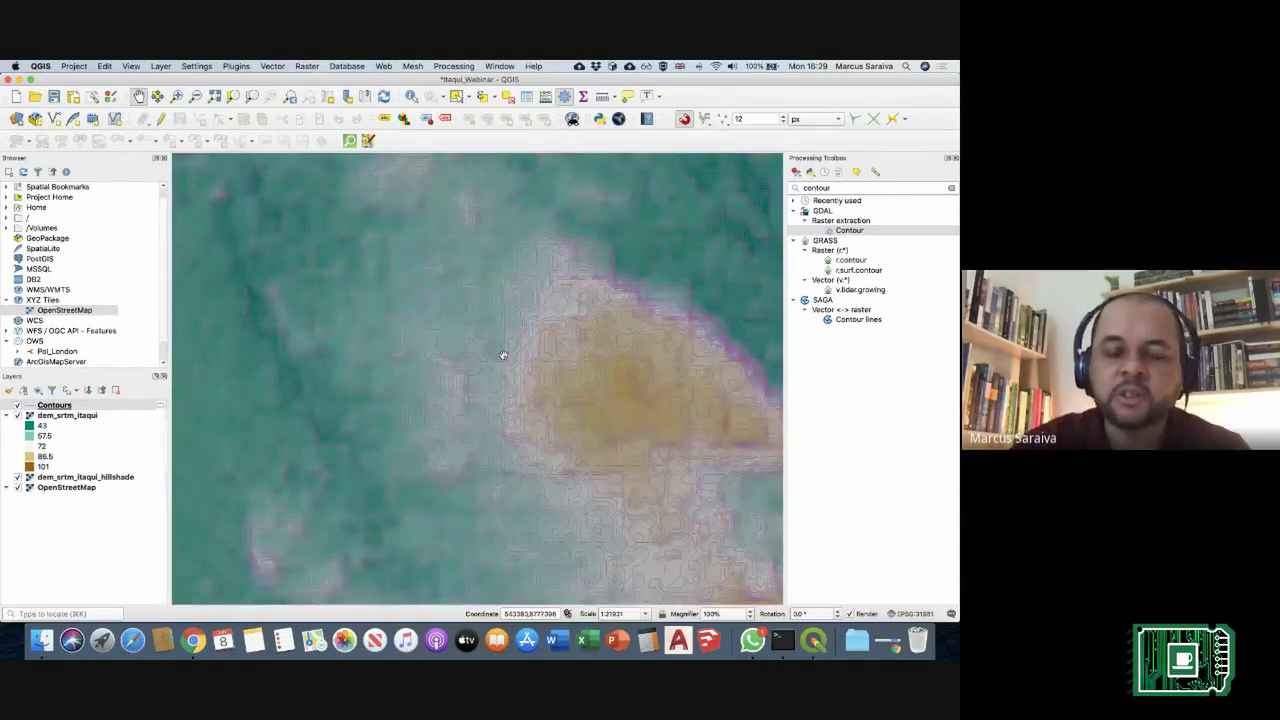
{"action": "scroll", "coordinate": [485, 355], "scroll_direction": "down", "scroll_amount": 1}
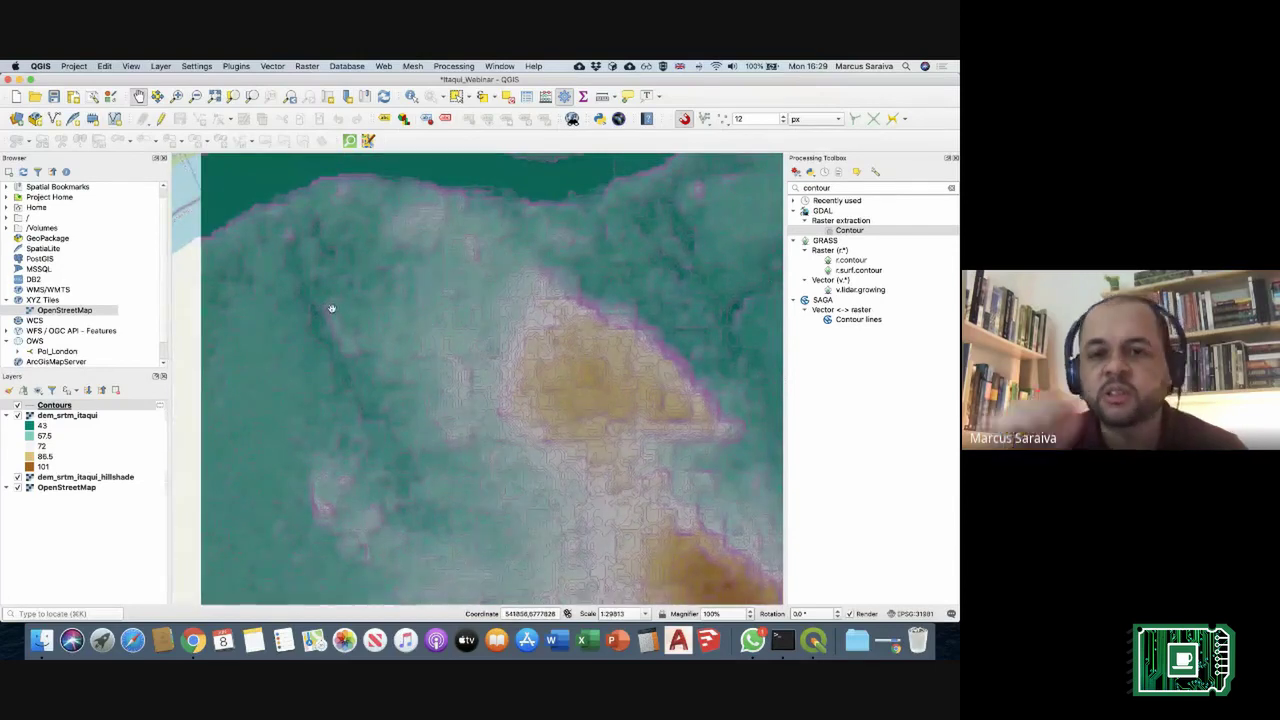
{"action": "left_click_drag", "start_coordinate": [331, 308], "coordinate": [514, 352]}
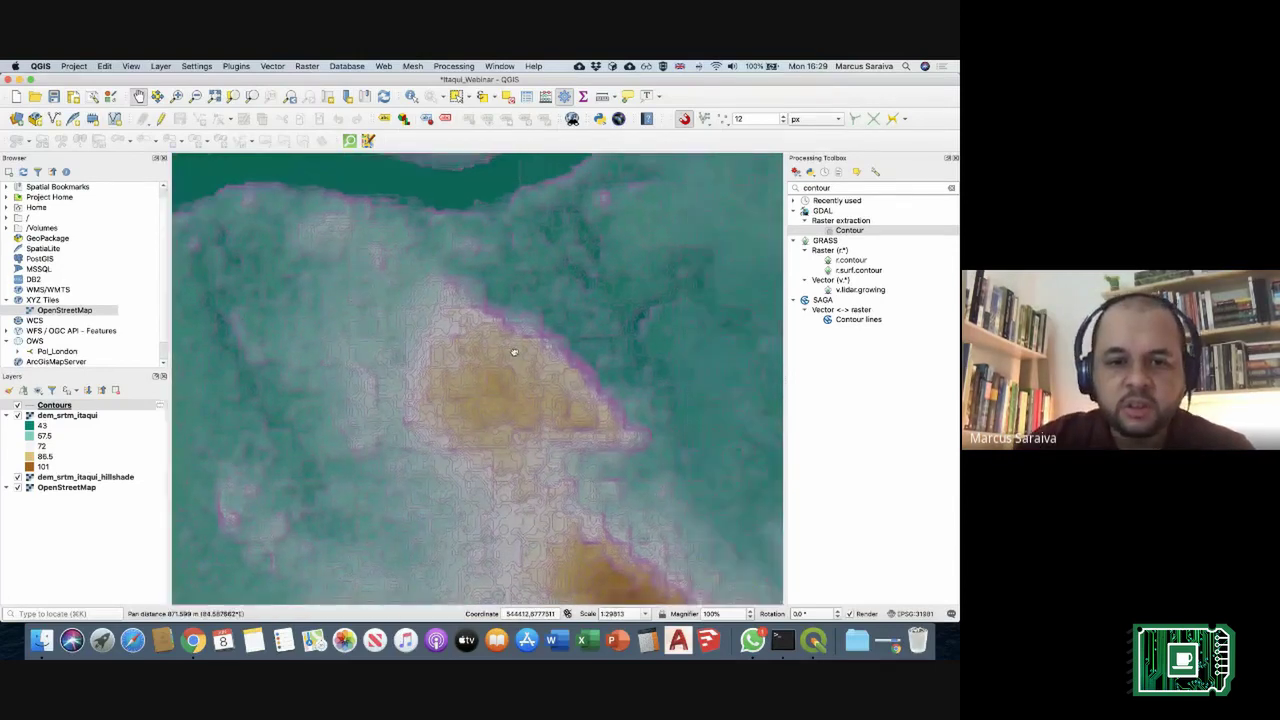
{"action": "scroll", "coordinate": [514, 352], "scroll_direction": "up", "scroll_amount": 3}
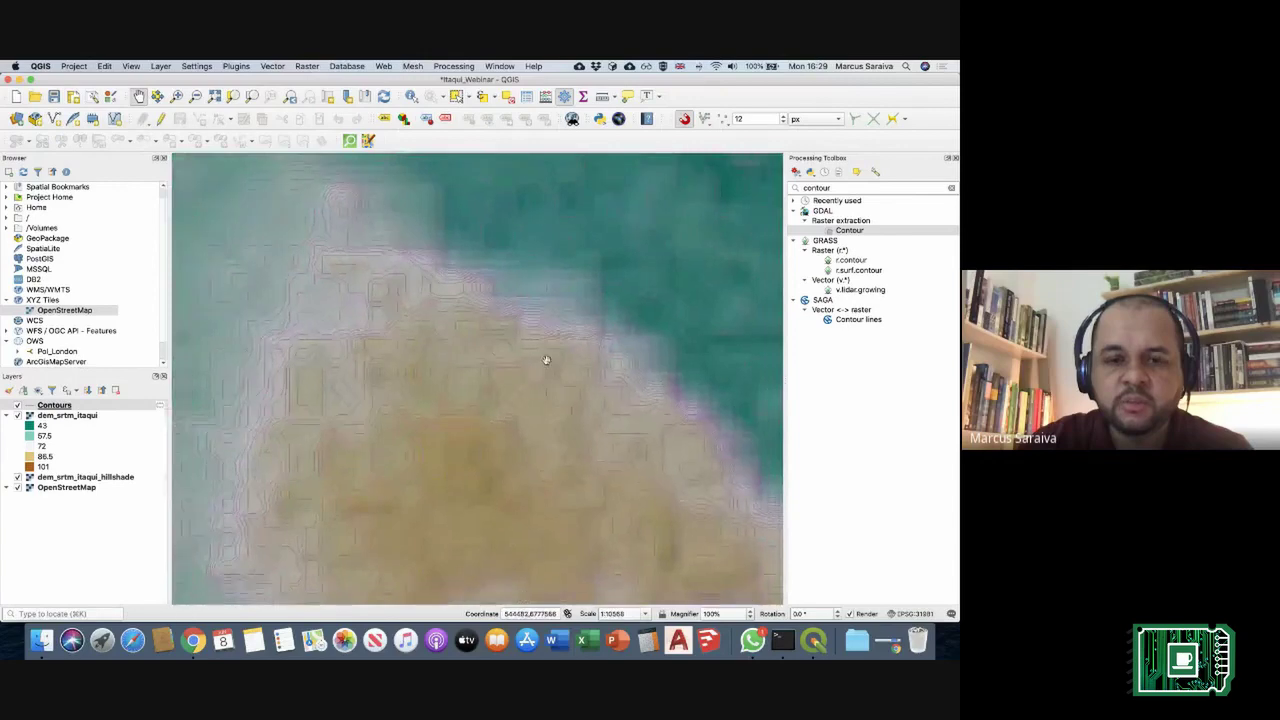
{"action": "left_click_drag", "start_coordinate": [537, 386], "coordinate": [543, 317]}
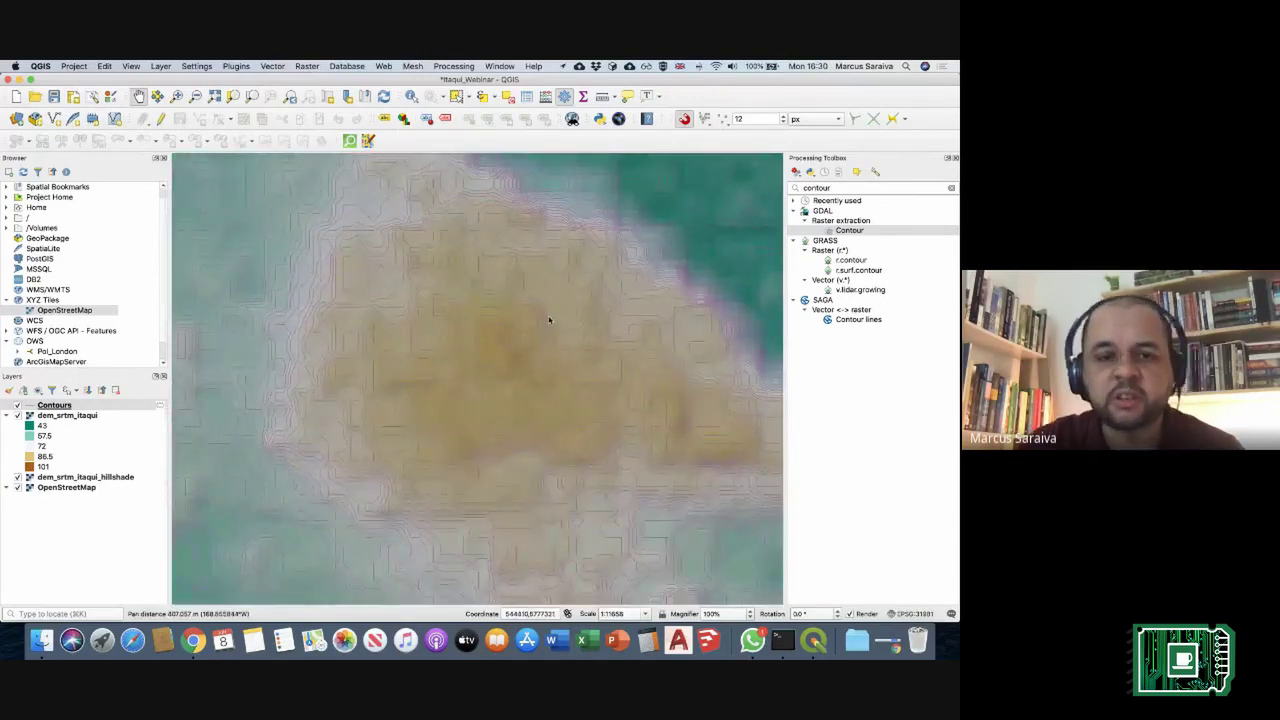
{"action": "scroll", "coordinate": [577, 337], "scroll_direction": "down", "scroll_amount": 3}
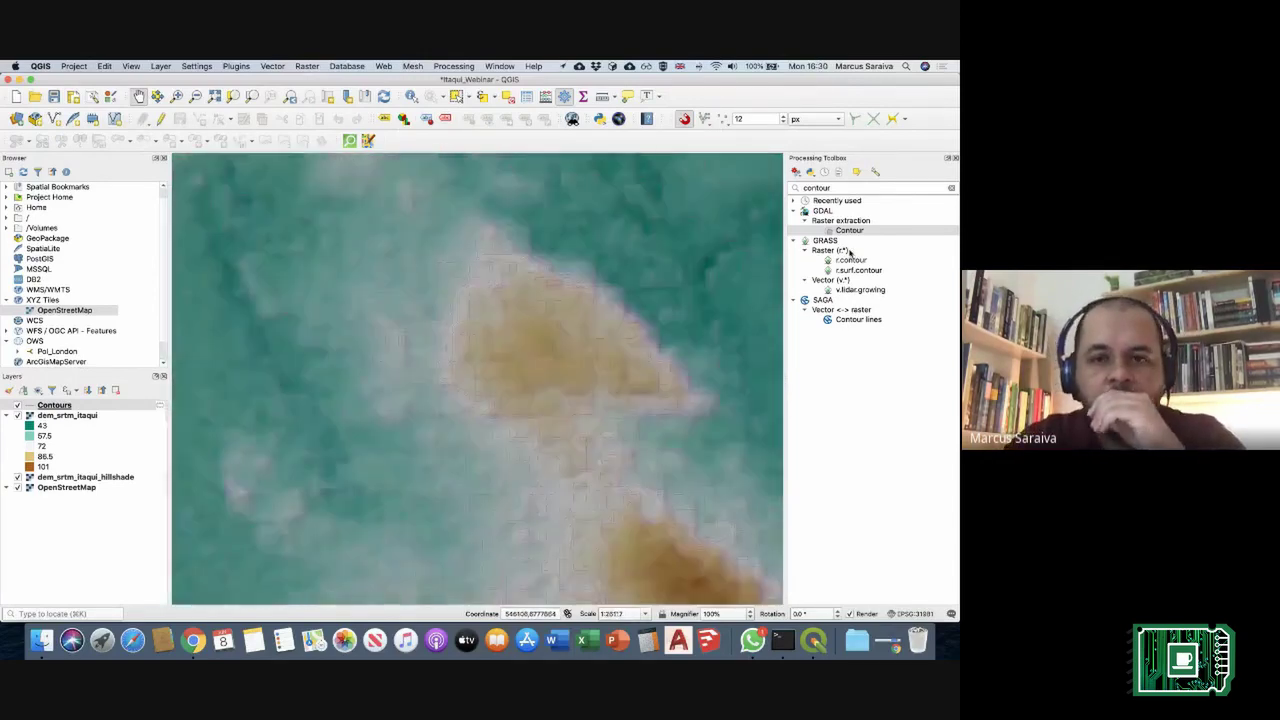
Step: Generate contours from dem_srtm_itaqui with the GDAL Contour tool at an interval of 5, using a temporary output, and close the tool
{"action": "double_click", "coordinate": [849, 230]}
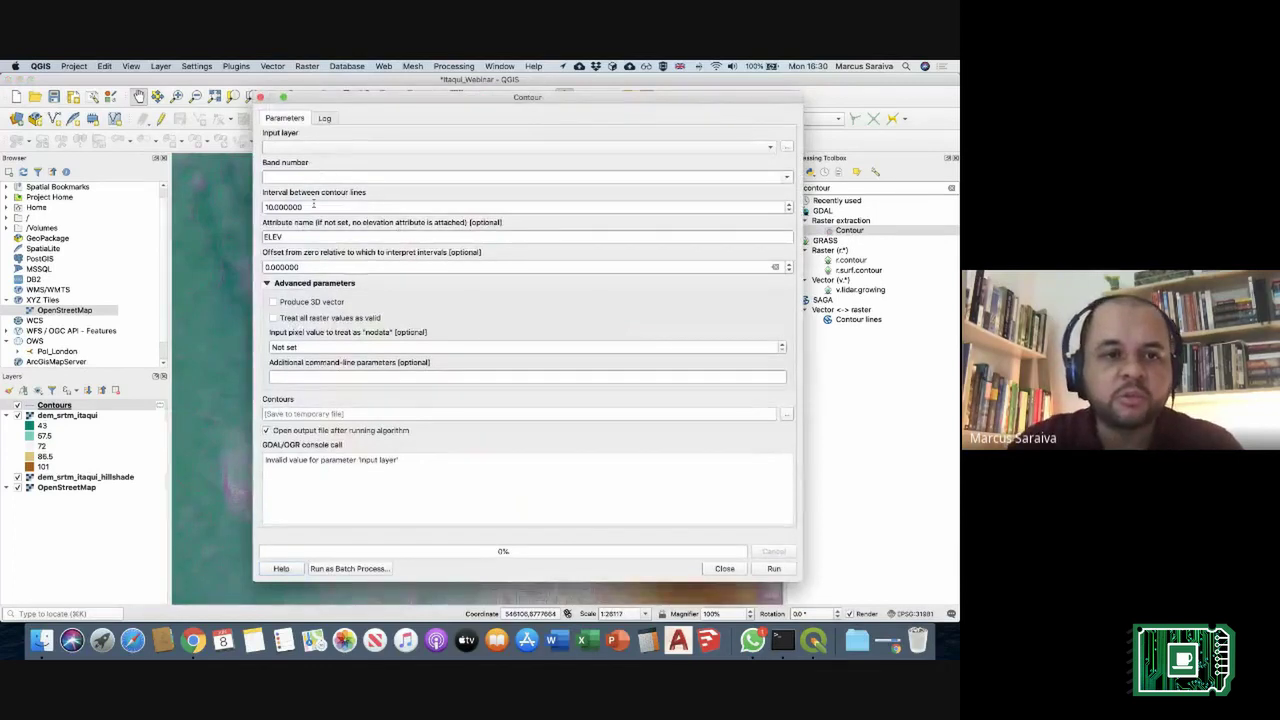
{"action": "left_click", "coordinate": [313, 204]}
{"action": "type", "text": "5"}
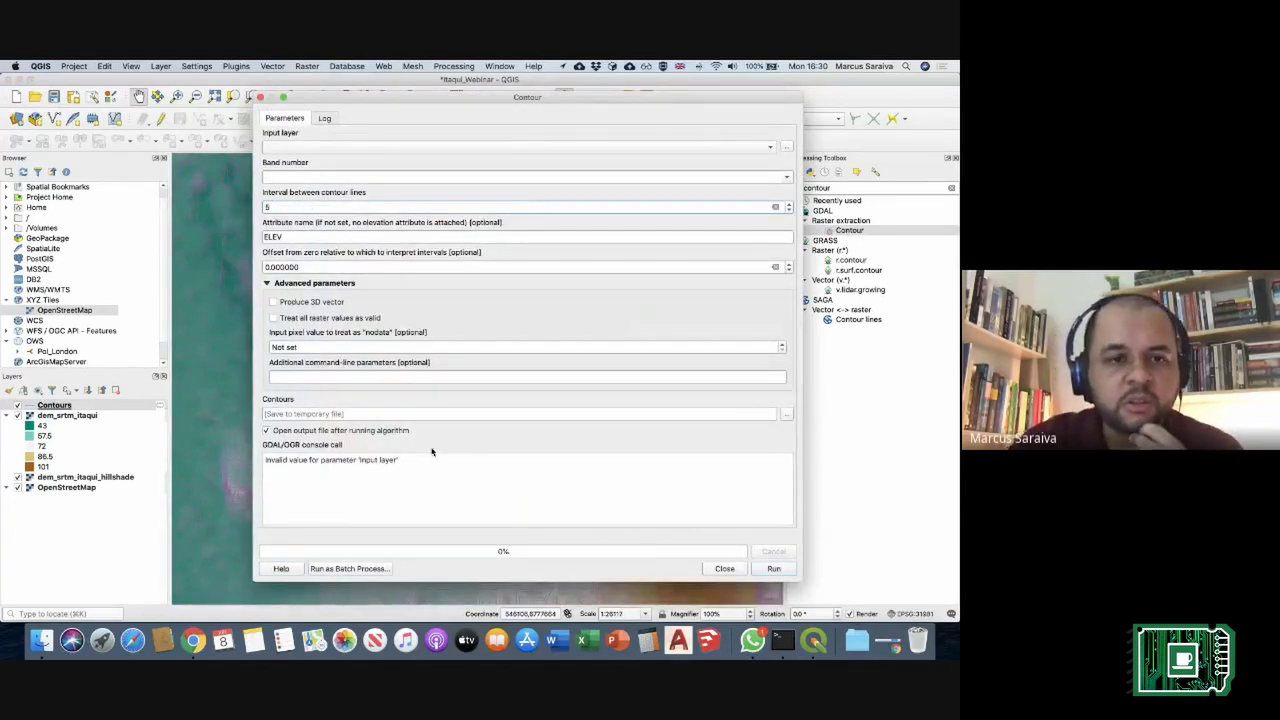
{"action": "left_click", "coordinate": [774, 568]}
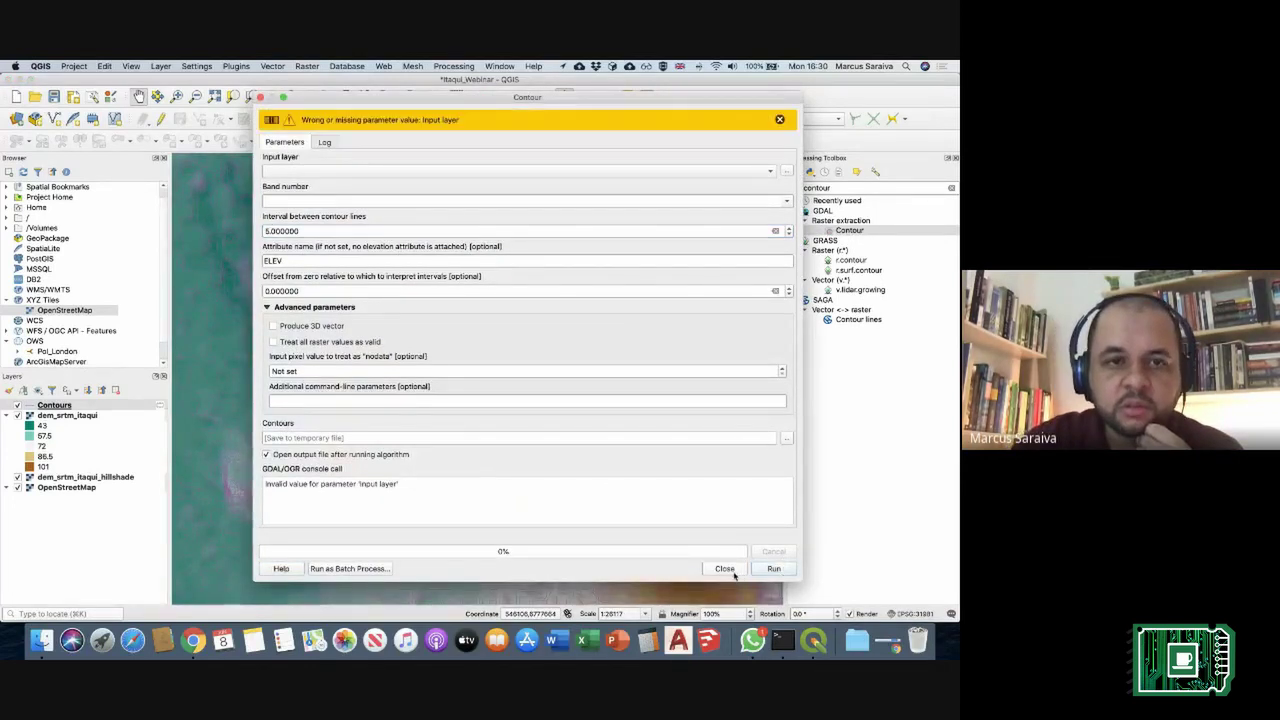
{"action": "left_click", "coordinate": [355, 172]}
{"action": "left_click", "coordinate": [358, 177]}
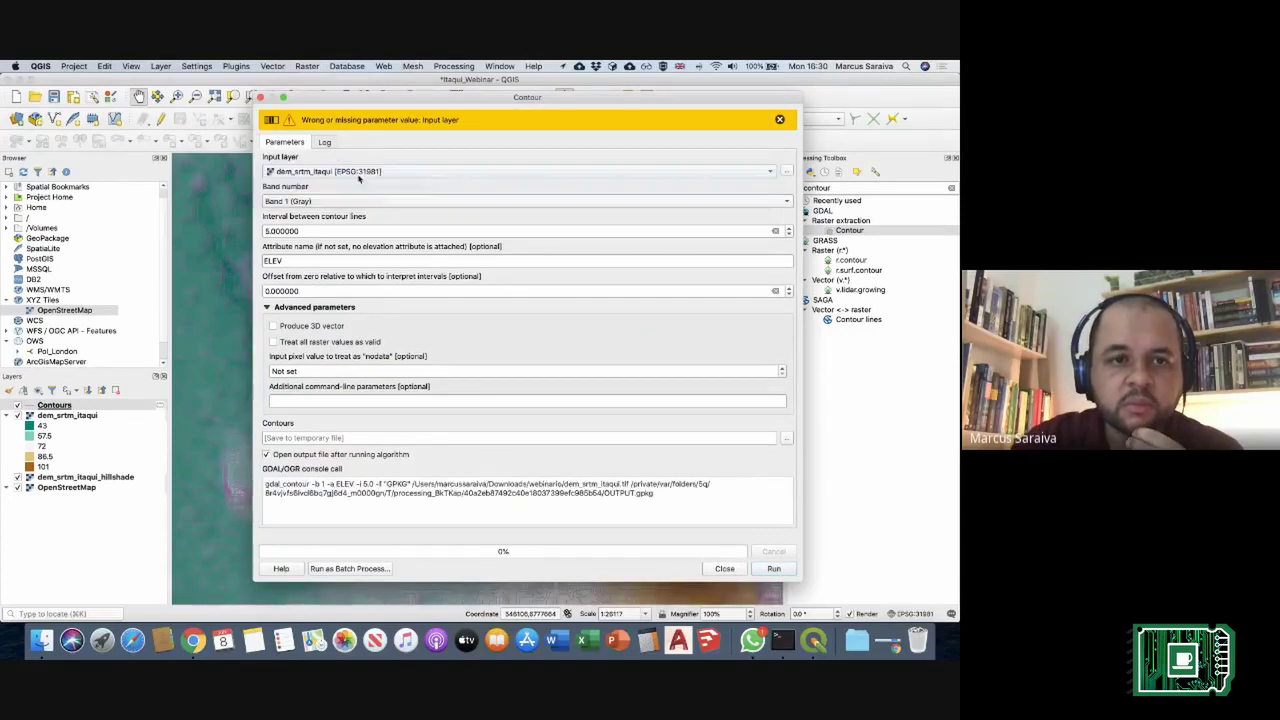
{"action": "left_click", "coordinate": [774, 568]}
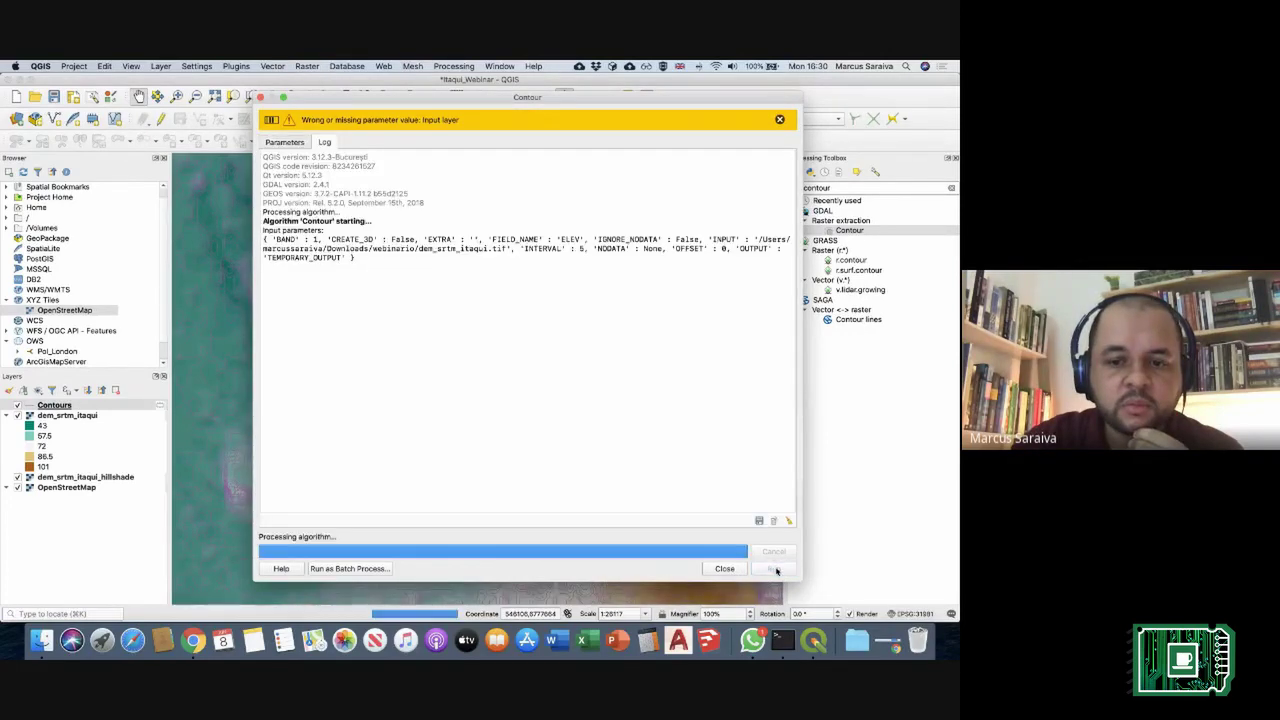
{"action": "left_click", "coordinate": [725, 568]}
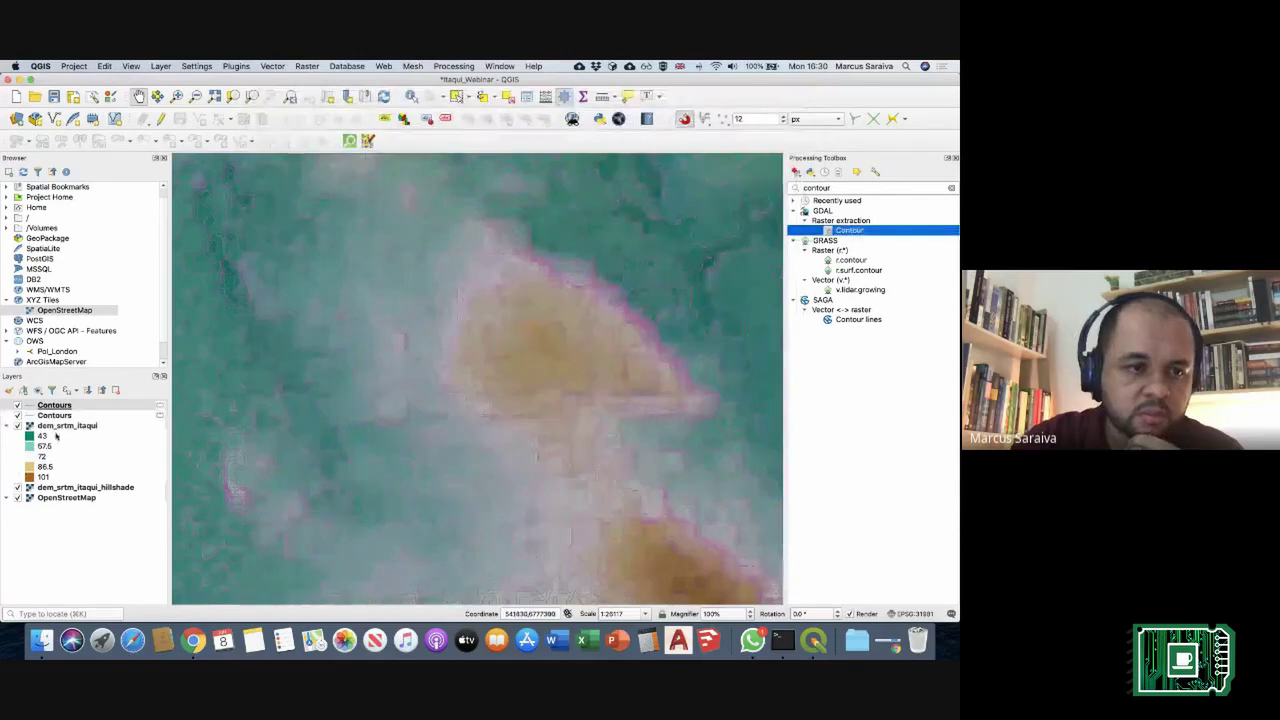
Step: Set the simple line stroke width of the upper Contours layer to 0.66 millimetres in its symbology
{"action": "scroll", "coordinate": [480, 371], "scroll_direction": "down", "scroll_amount": 2}
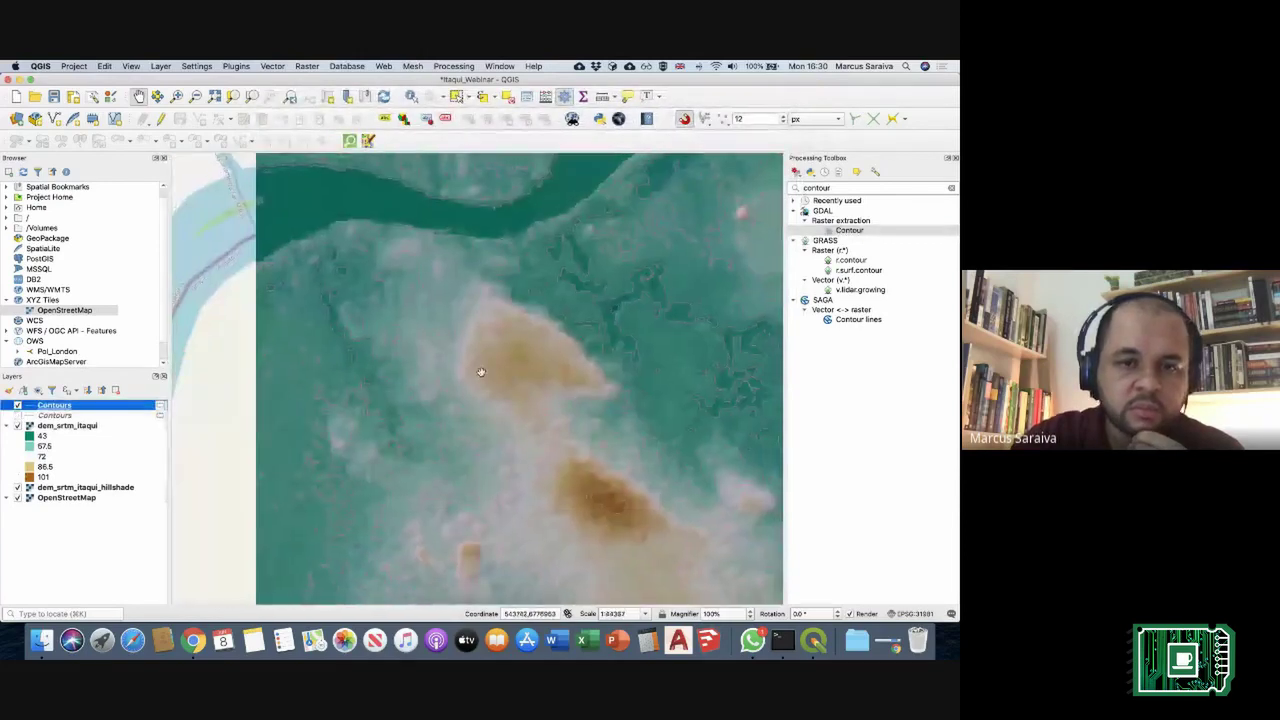
{"action": "double_click", "coordinate": [55, 406]}
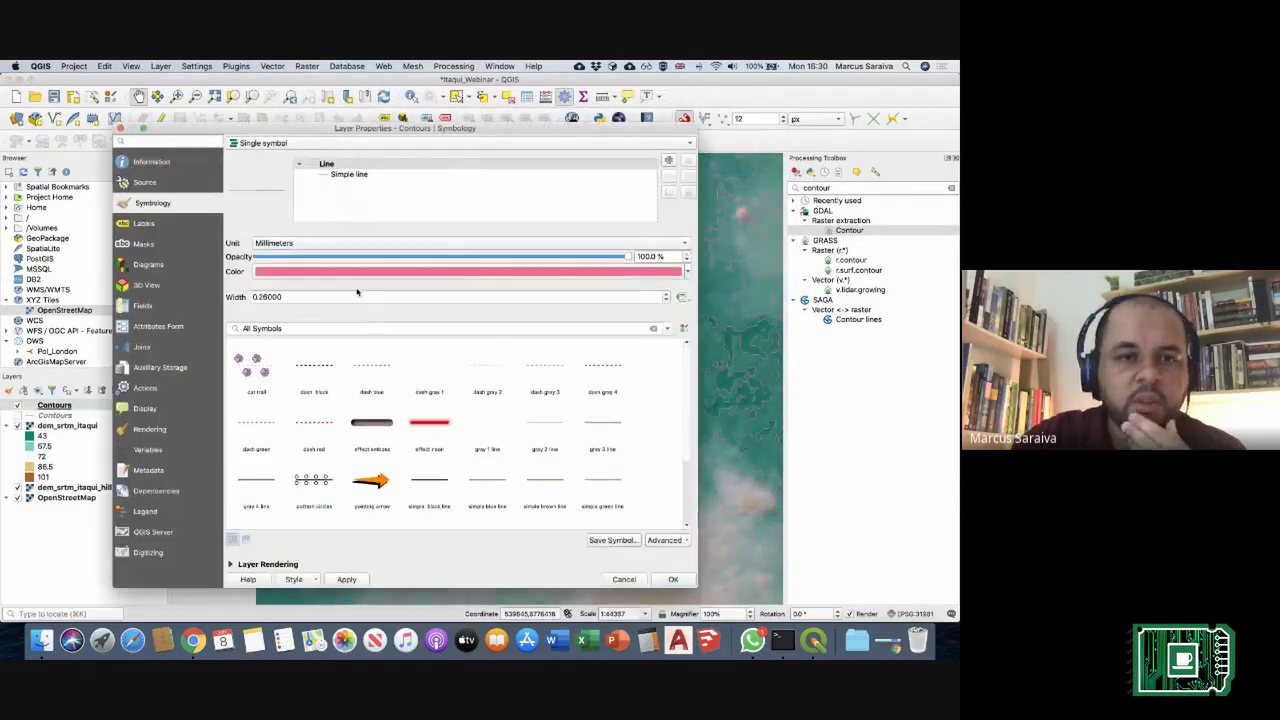
{"action": "left_click", "coordinate": [687, 272]}
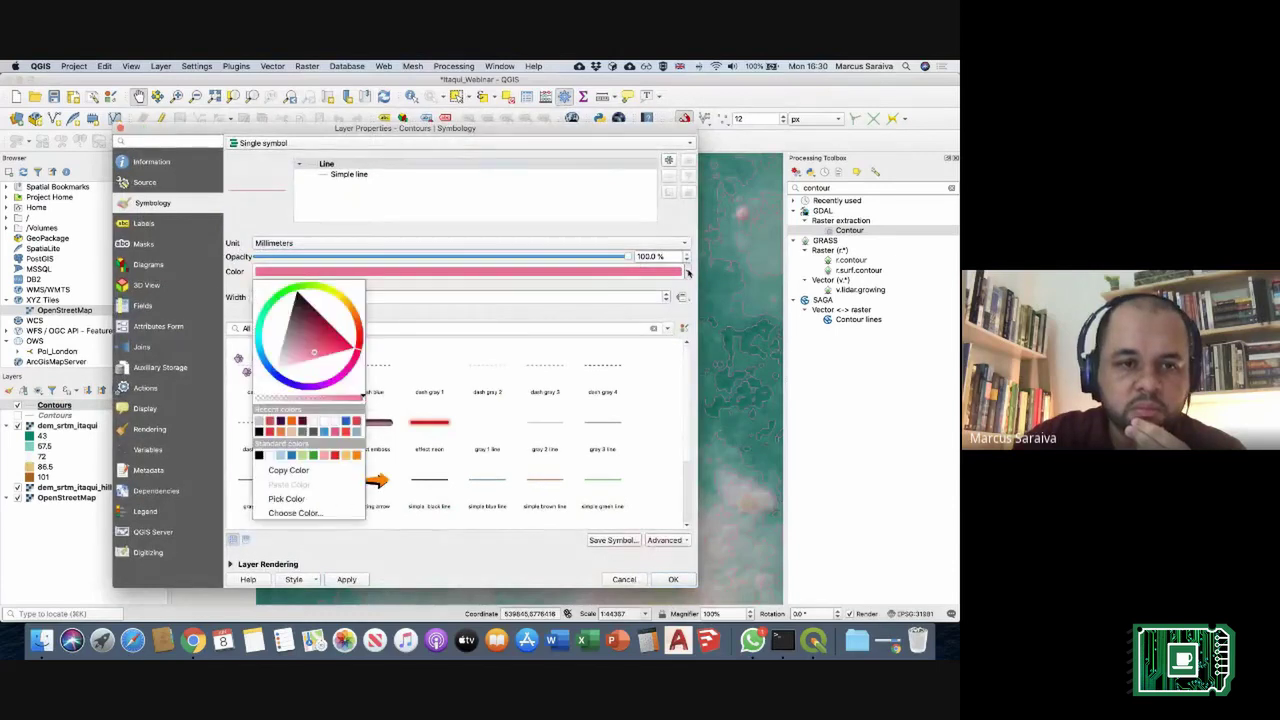
{"action": "left_click", "coordinate": [466, 287]}
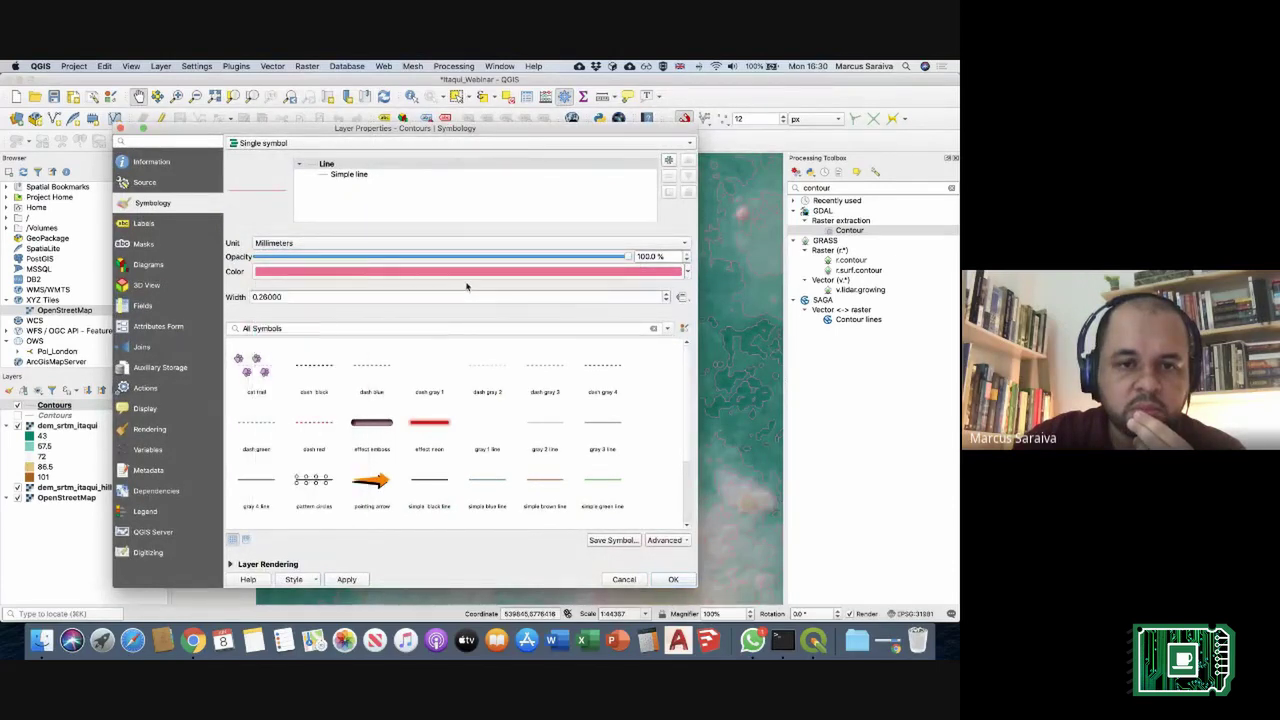
{"action": "left_click", "coordinate": [338, 175]}
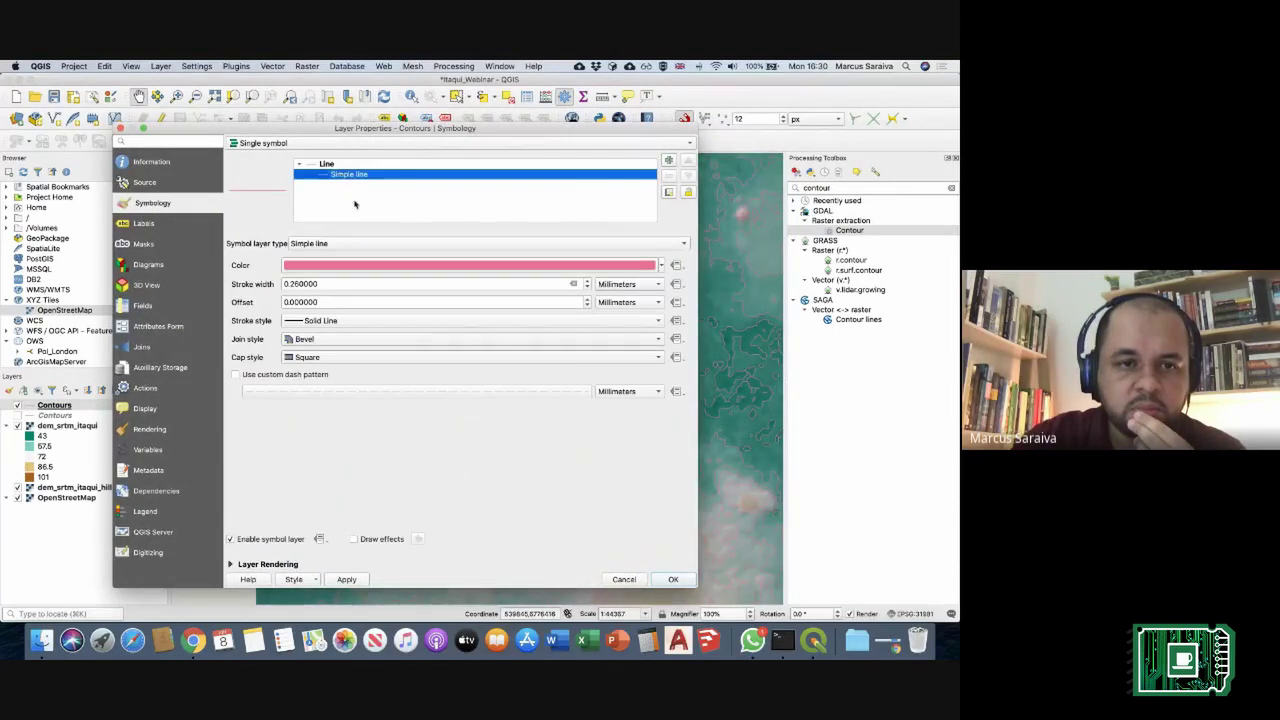
{"action": "left_click", "coordinate": [587, 281]}
{"action": "left_click", "coordinate": [587, 281]}
{"action": "left_click", "coordinate": [364, 580]}
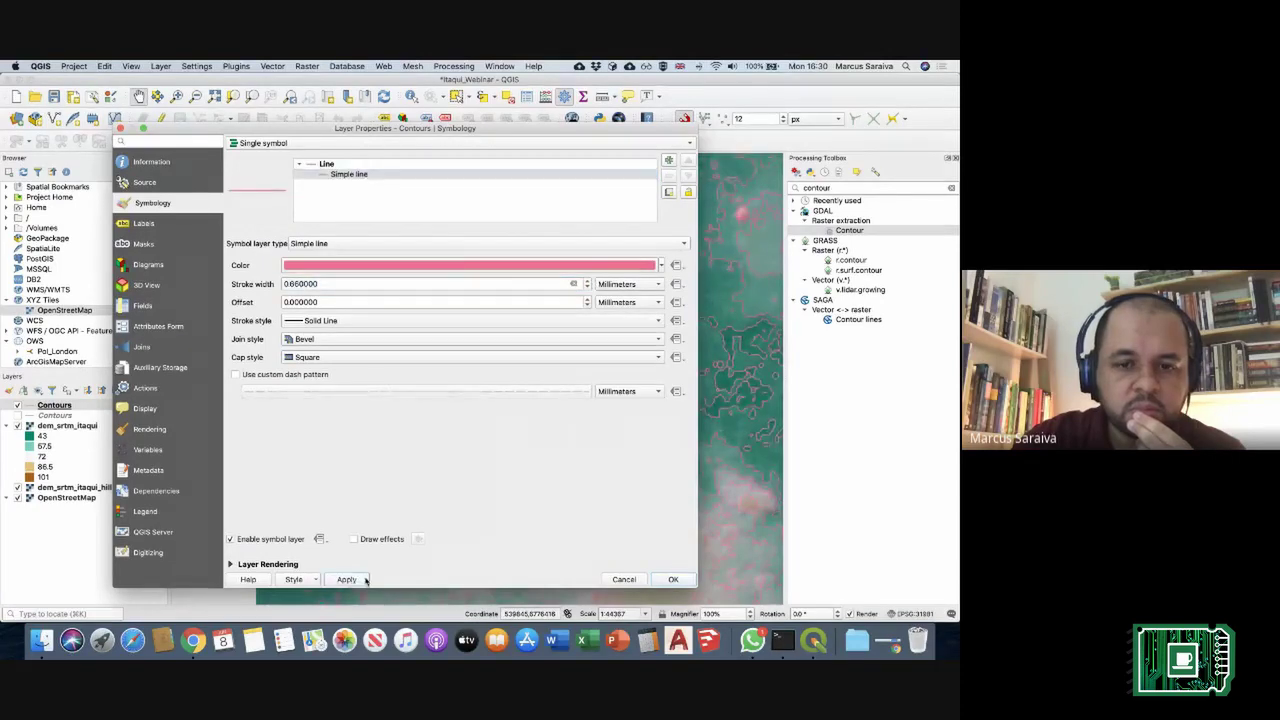
{"action": "left_click", "coordinate": [673, 579]}
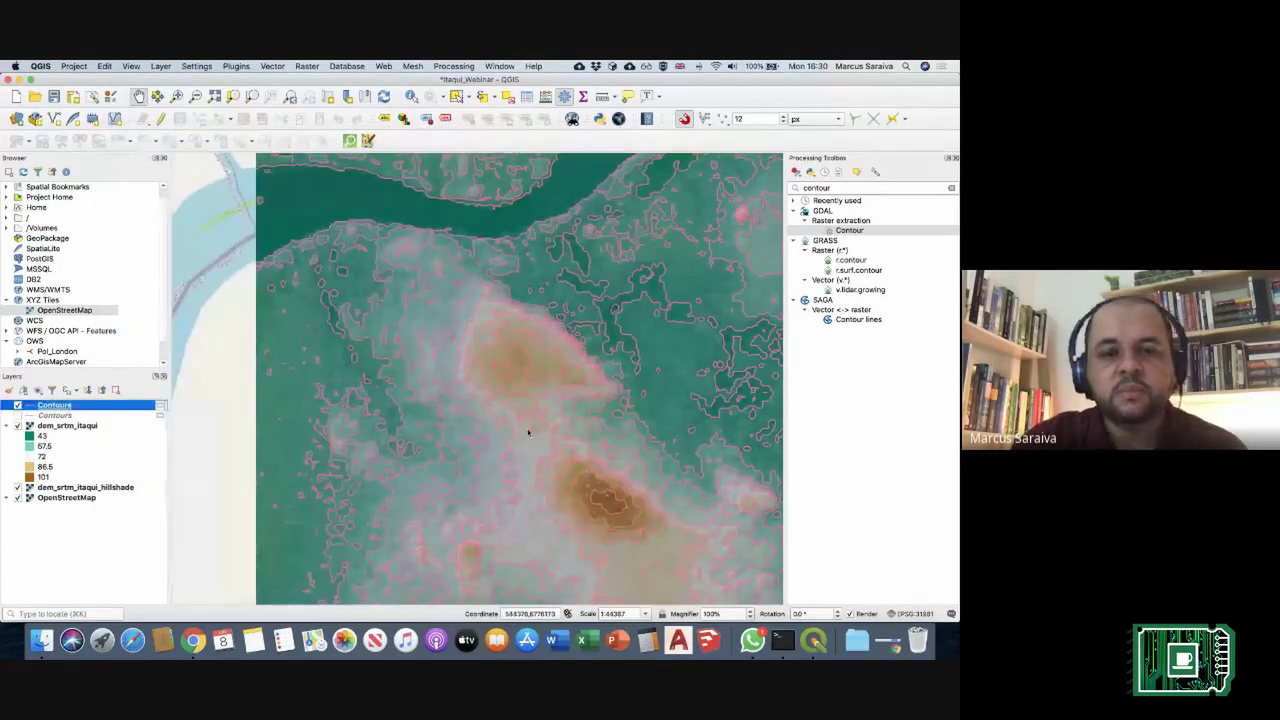
Step: Inspect the contour lines across the hills and the whole clipped area, and save the project
{"action": "left_click_drag", "start_coordinate": [518, 432], "coordinate": [487, 355]}
{"action": "scroll", "coordinate": [418, 408], "scroll_direction": "down", "scroll_amount": 1}
{"action": "scroll", "coordinate": [495, 406], "scroll_direction": "up", "scroll_amount": 2}
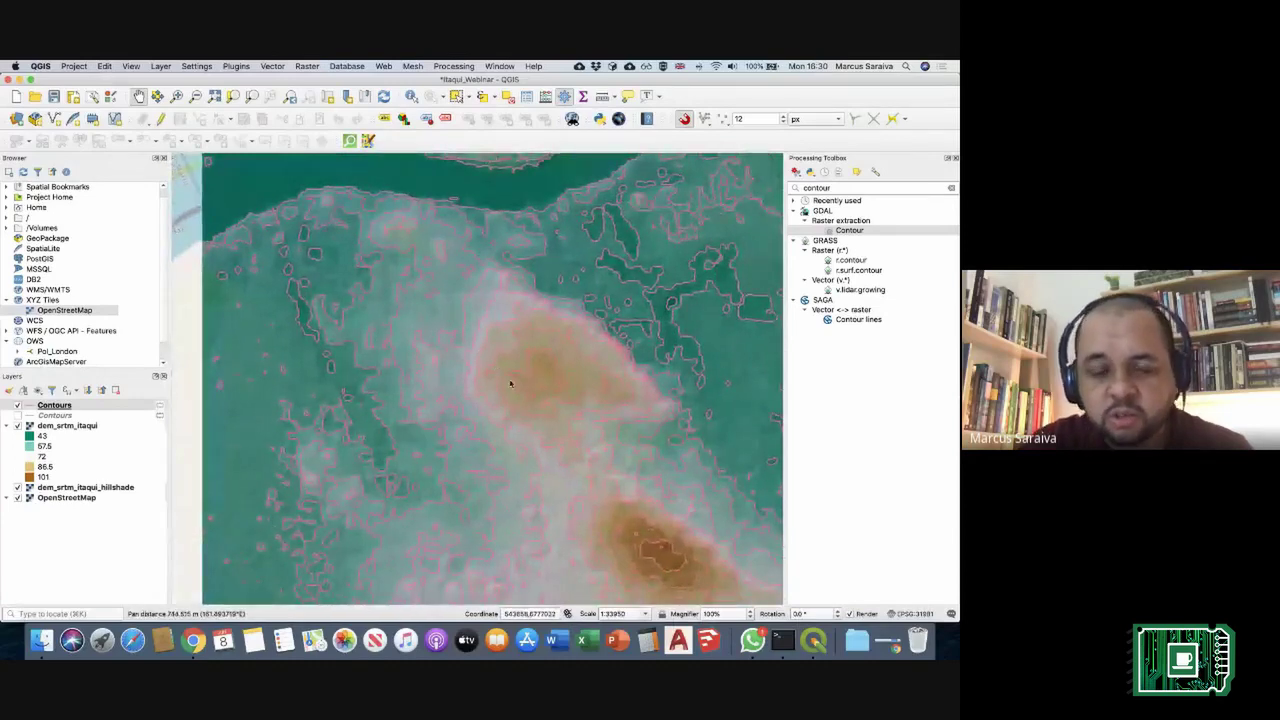
{"action": "left_click_drag", "start_coordinate": [539, 401], "coordinate": [523, 349]}
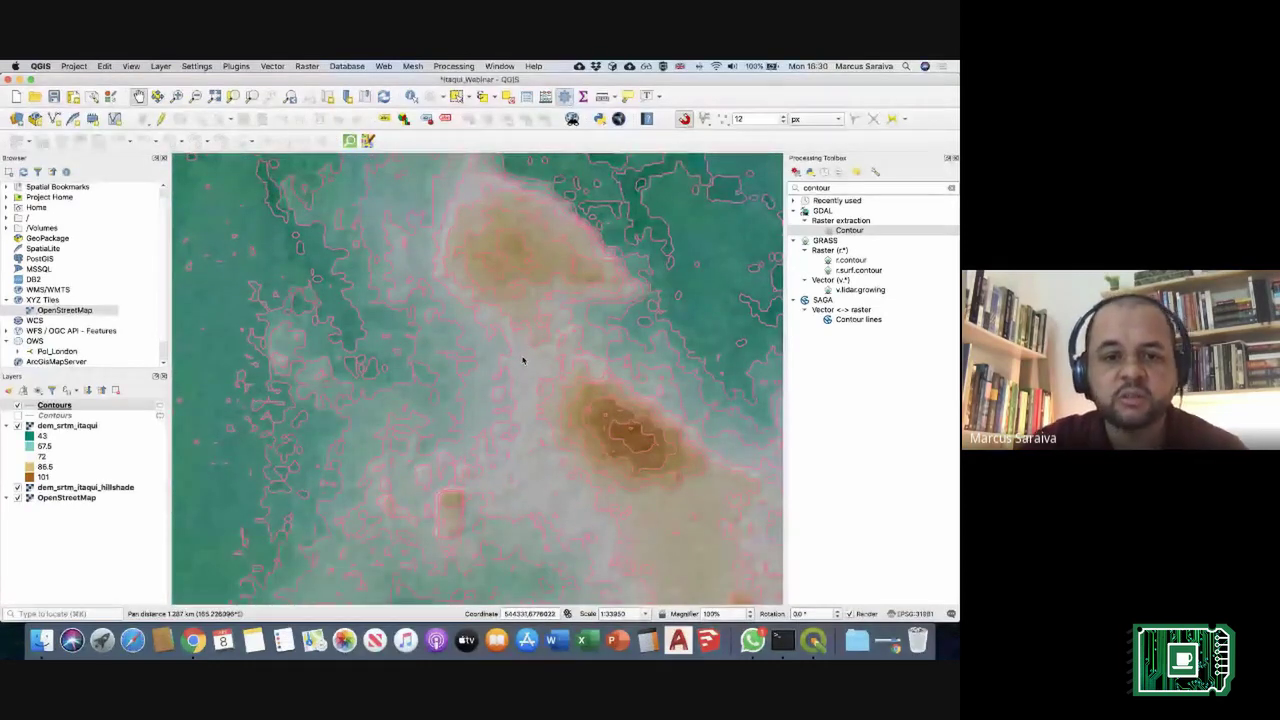
{"action": "scroll", "coordinate": [517, 363], "scroll_direction": "down", "scroll_amount": 4}
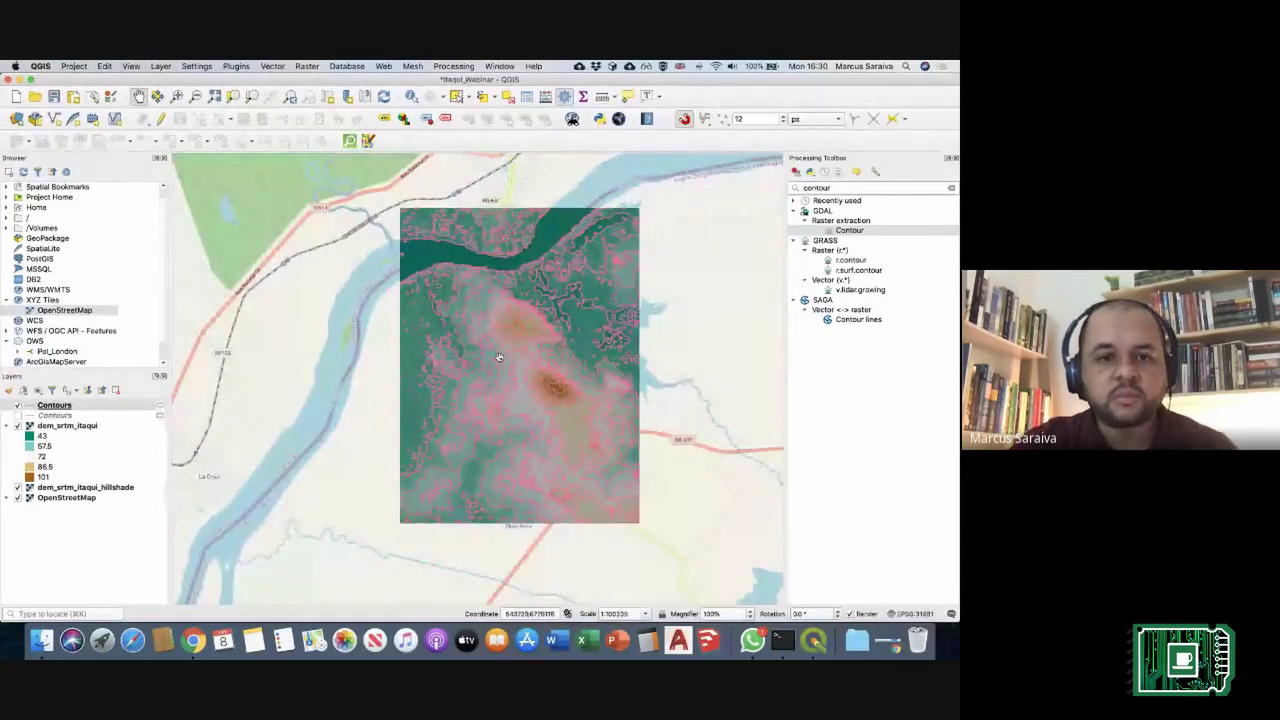
{"action": "left_click_drag", "start_coordinate": [498, 360], "coordinate": [482, 392]}
{"action": "key", "text": "super+s"}
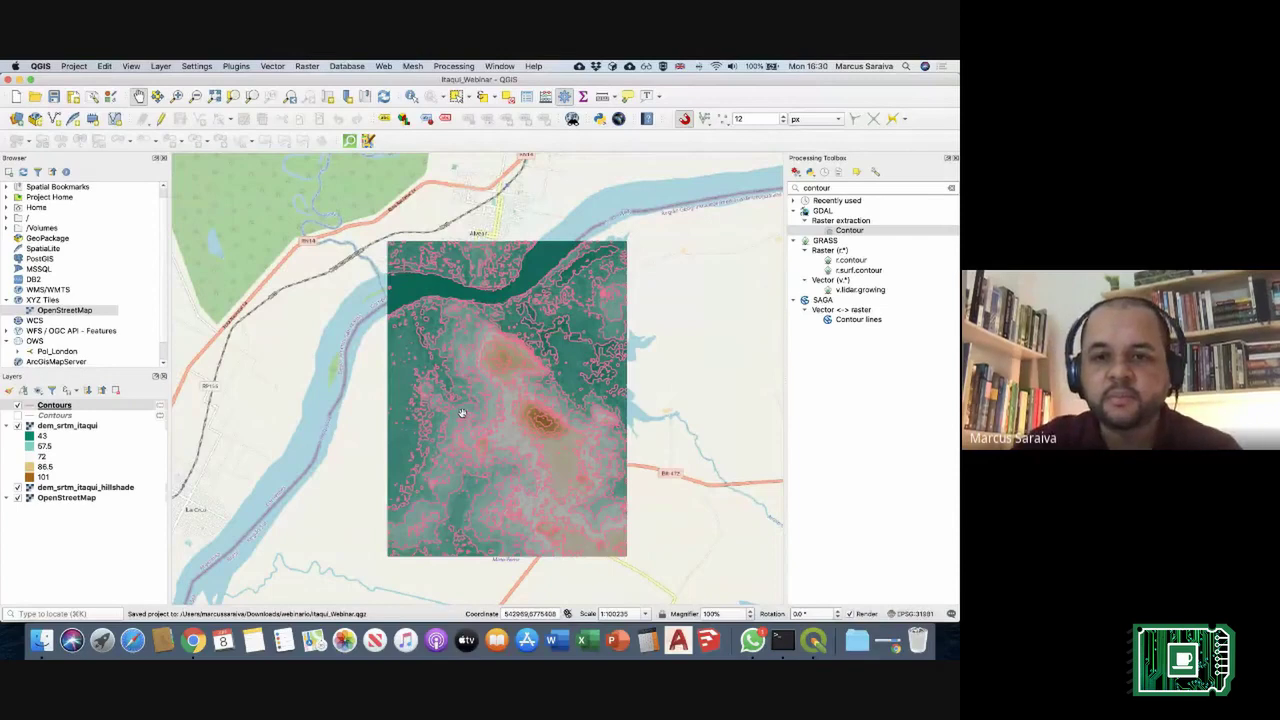
Step: Switch to Chrome and read the overview, release history and data set details on the ALOS World 3D - 30m page
{"action": "key", "text": "ctrl+Left"}
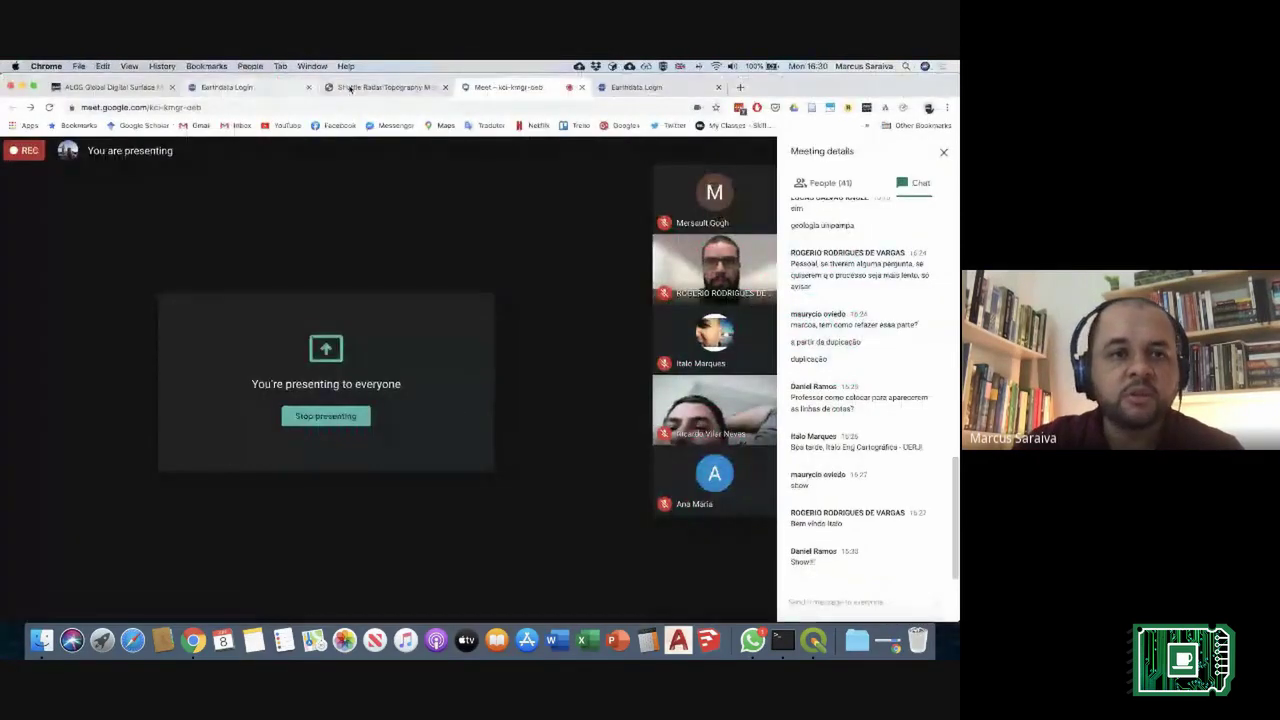
{"action": "left_click", "coordinate": [110, 87]}
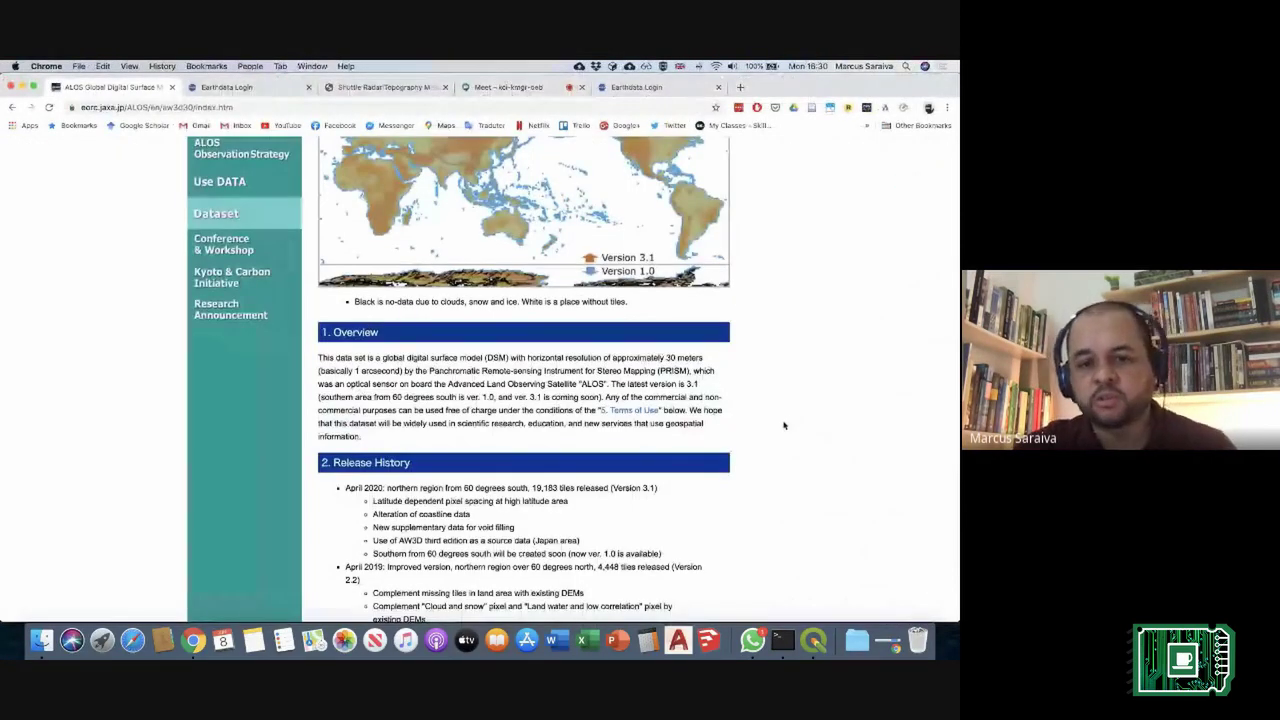
{"action": "scroll", "coordinate": [770, 427], "scroll_direction": "down", "scroll_amount": 2}
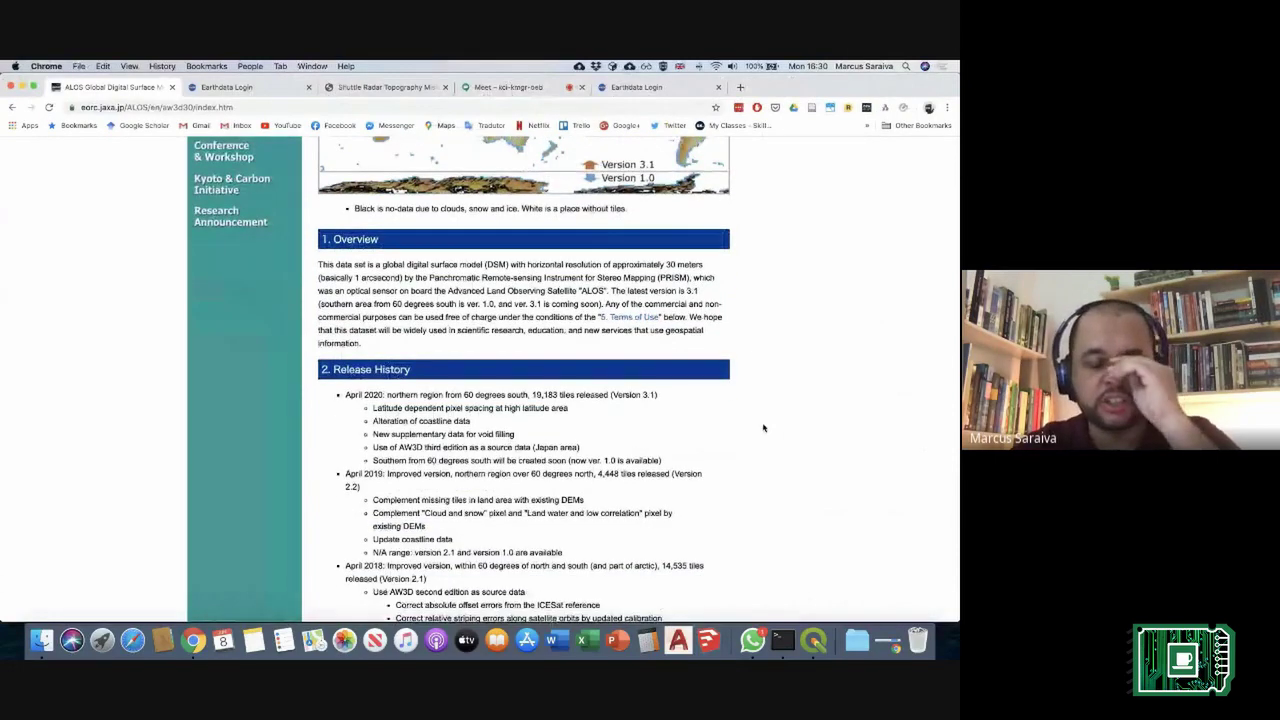
{"action": "scroll", "coordinate": [761, 427], "scroll_direction": "down", "scroll_amount": 2}
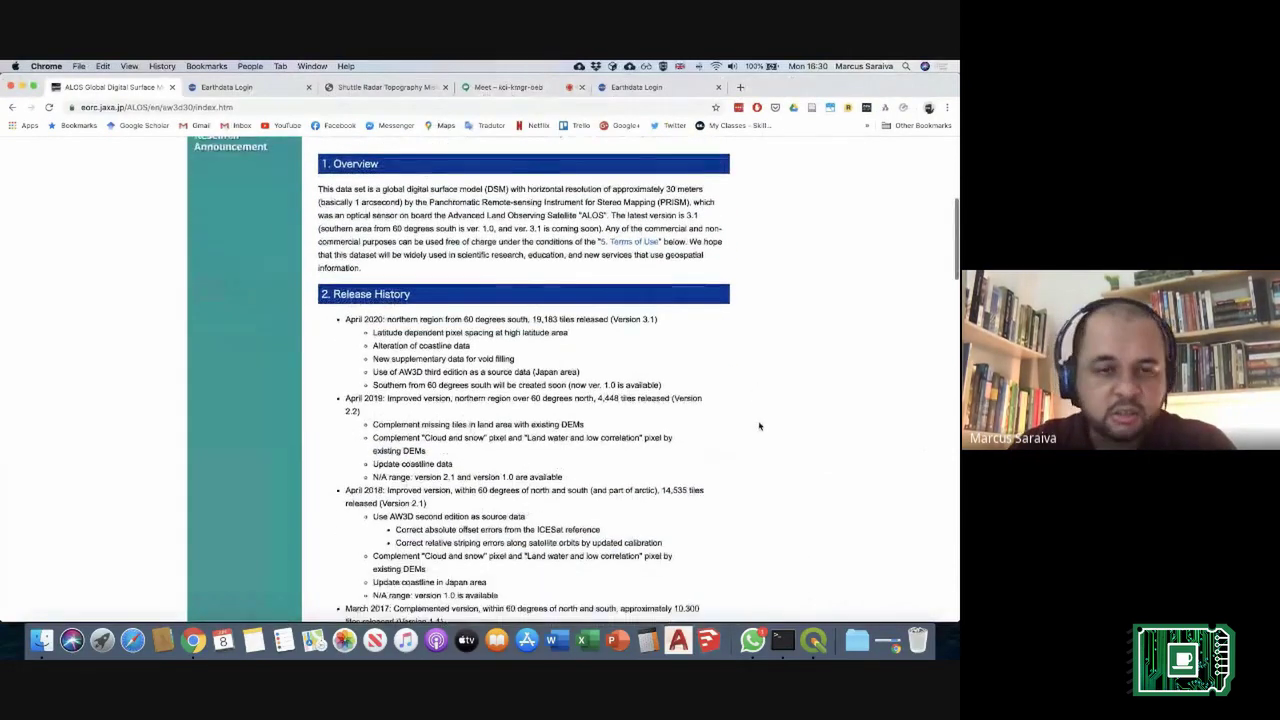
{"action": "scroll", "coordinate": [759, 426], "scroll_direction": "down", "scroll_amount": 5}
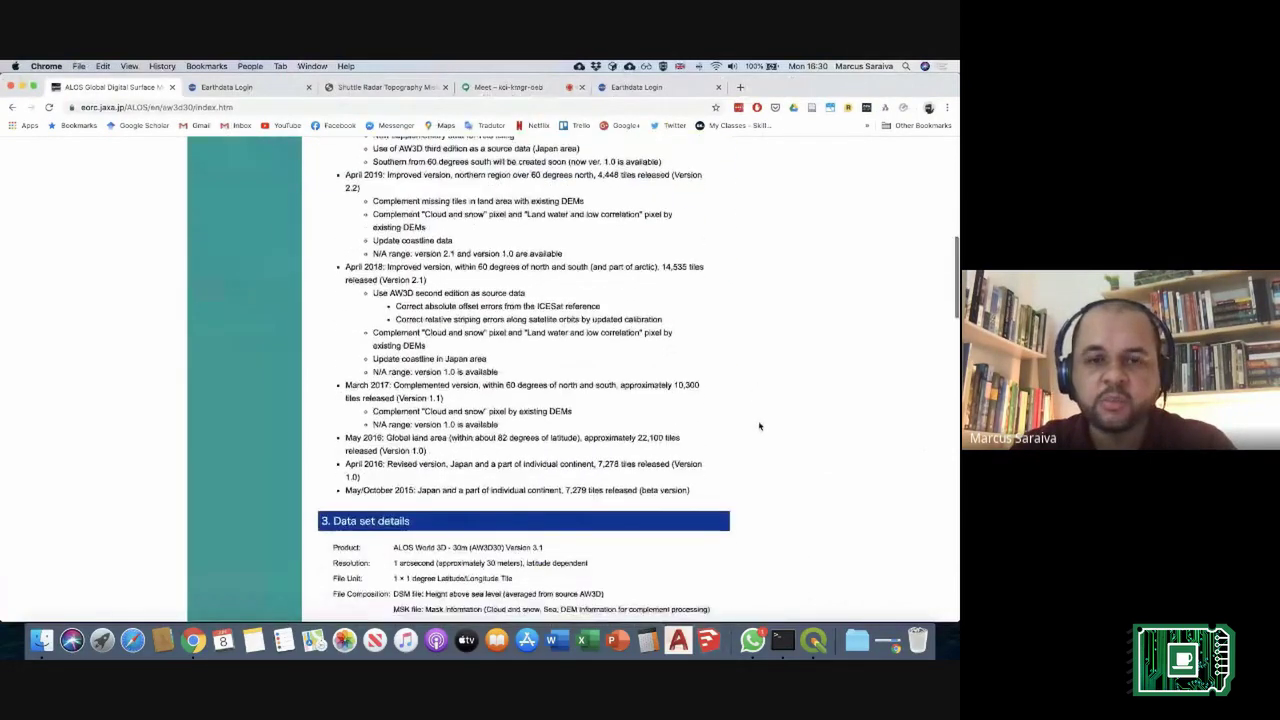
{"action": "scroll", "coordinate": [760, 427], "scroll_direction": "up", "scroll_amount": 12}
{"action": "scroll", "coordinate": [770, 430], "scroll_direction": "down", "scroll_amount": 4}
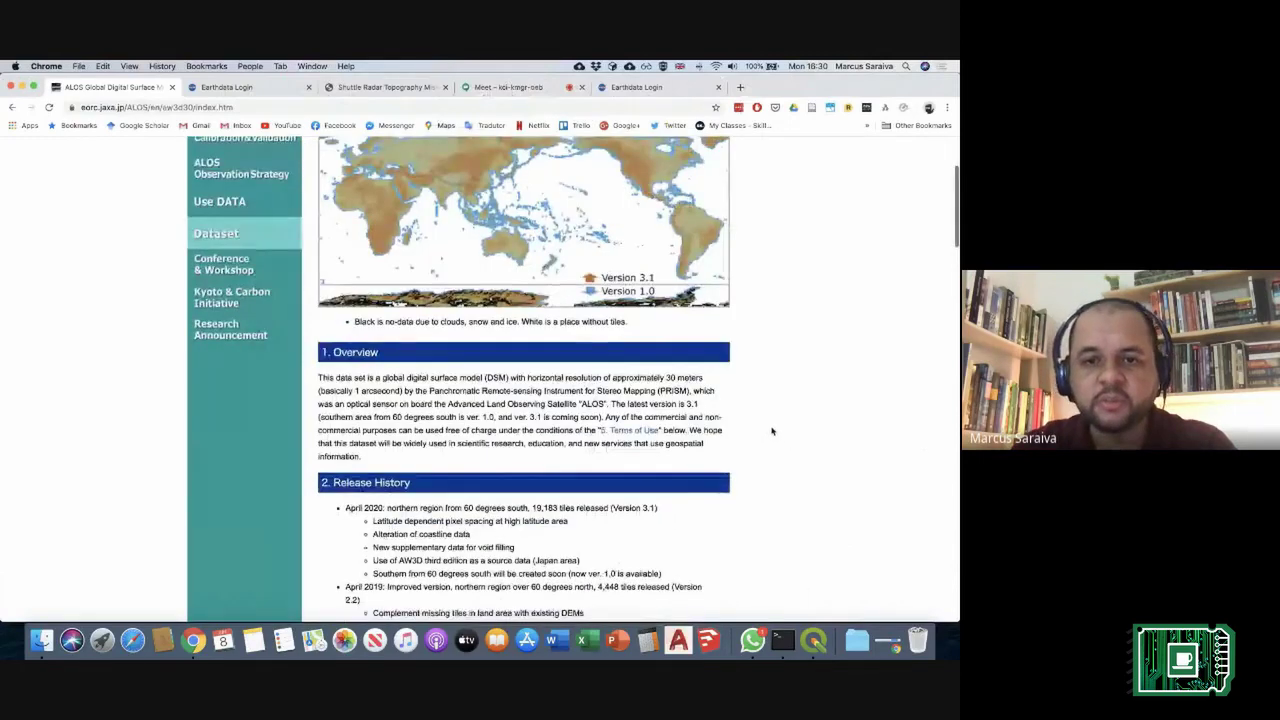
{"action": "scroll", "coordinate": [771, 431], "scroll_direction": "down", "scroll_amount": 9}
{"action": "scroll", "coordinate": [771, 431], "scroll_direction": "up", "scroll_amount": 5}
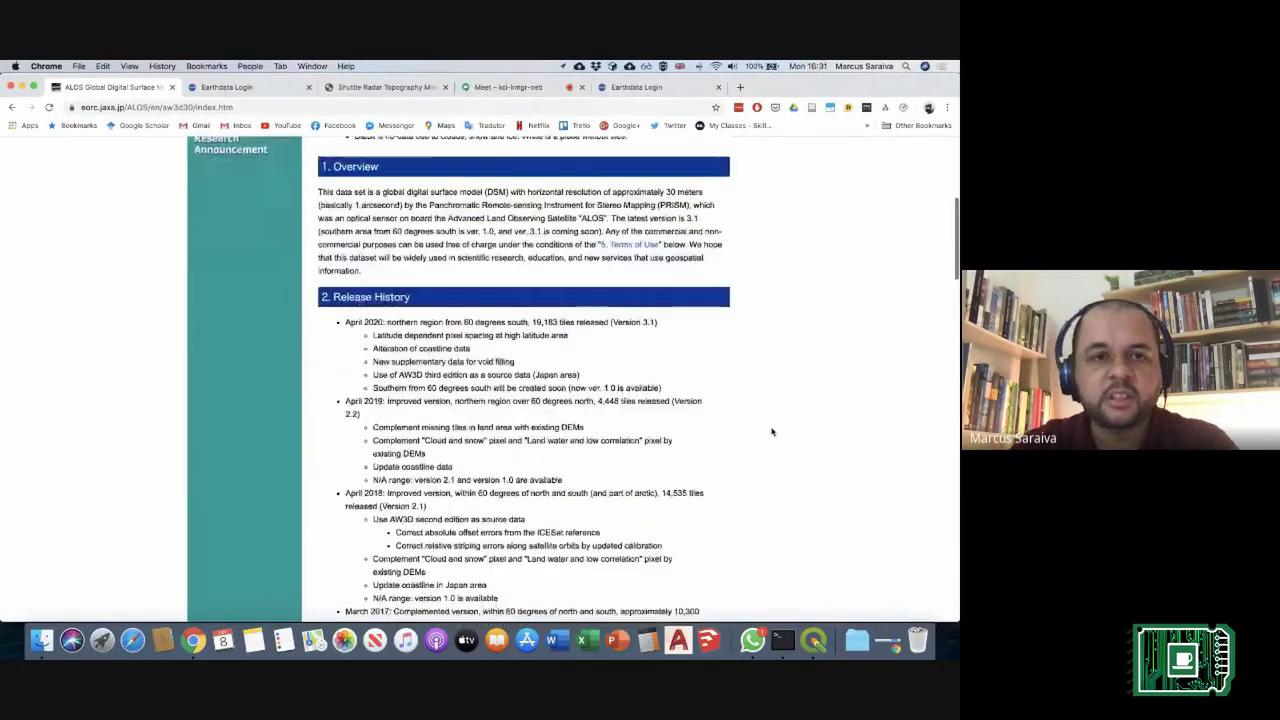
{"action": "scroll", "coordinate": [771, 431], "scroll_direction": "up", "scroll_amount": 8}
Step: Copy the web address of the ALOS World 3D page and send it to everyone in the Google Meet chat
{"action": "left_click", "coordinate": [404, 104]}
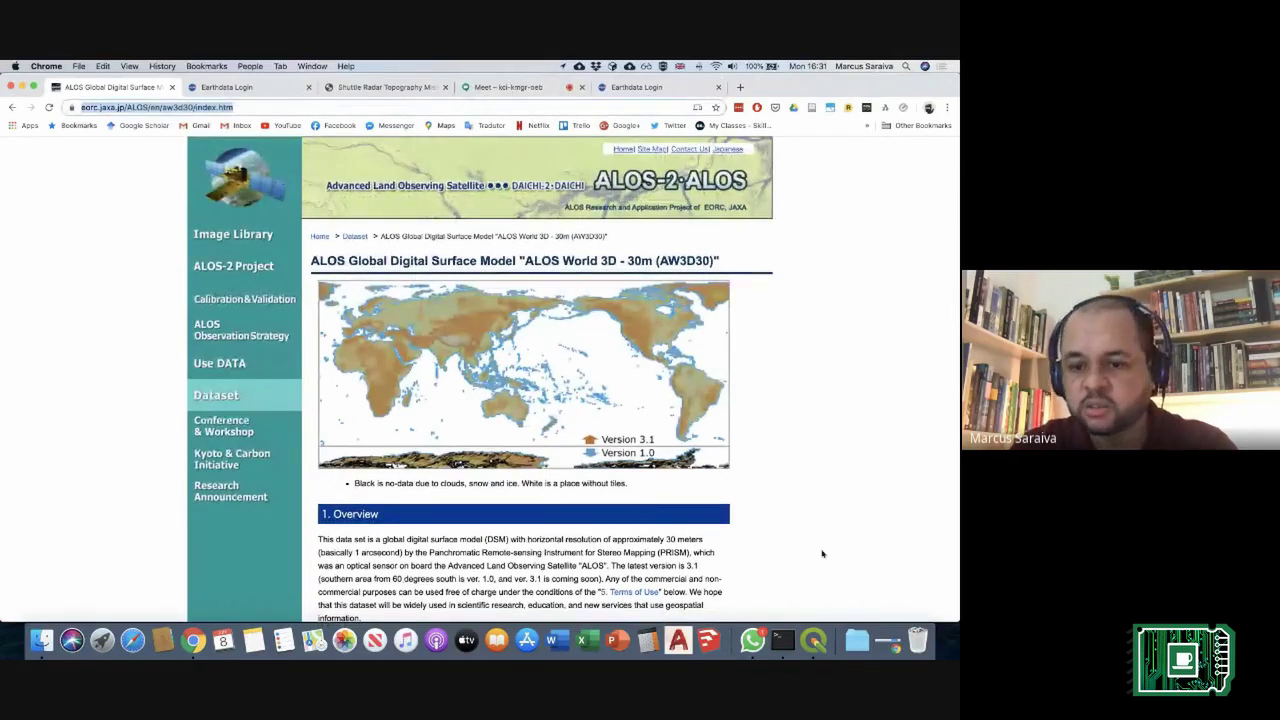
{"action": "left_click", "coordinate": [503, 87]}
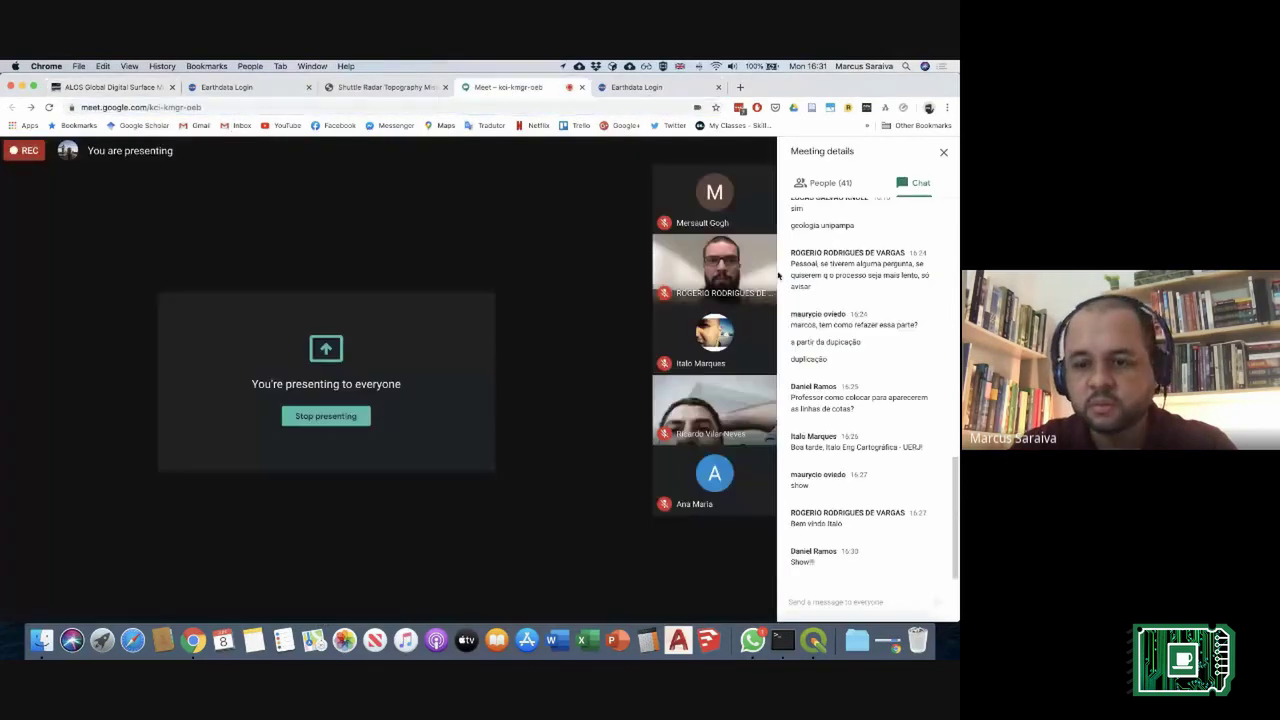
{"action": "left_click", "coordinate": [916, 594]}
{"action": "key", "text": "super+v"}
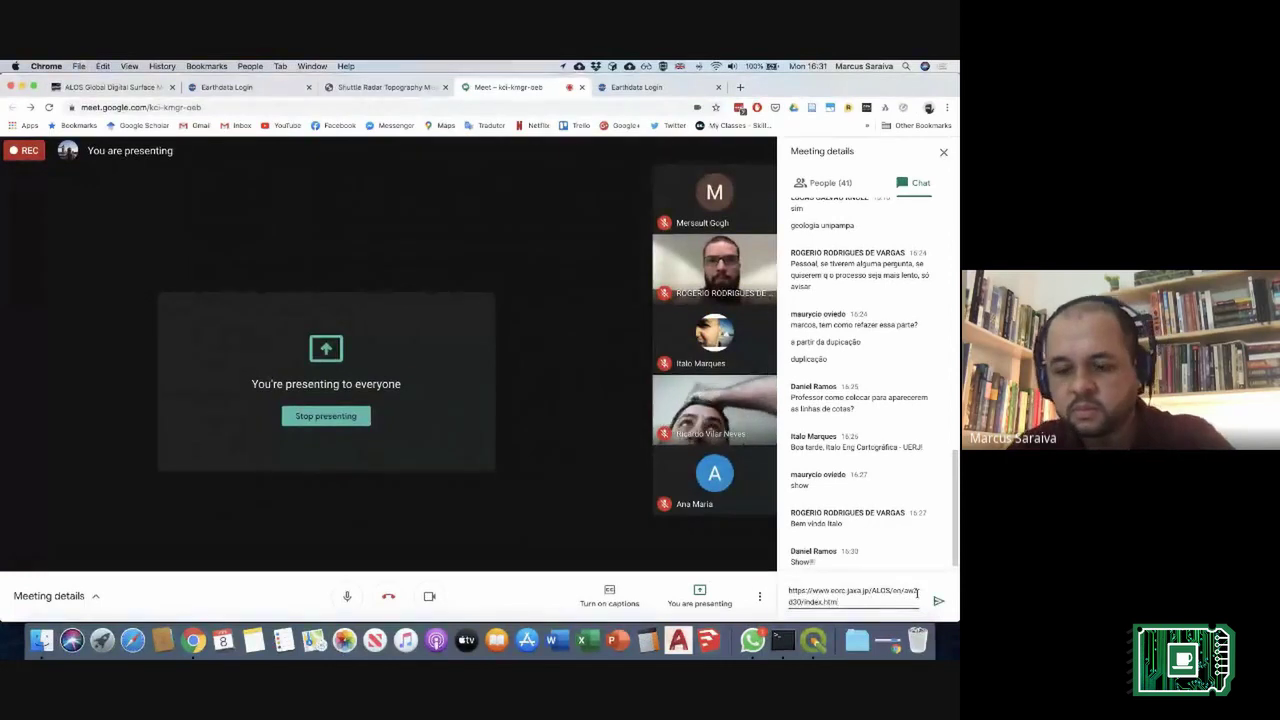
{"action": "key", "text": "Return"}
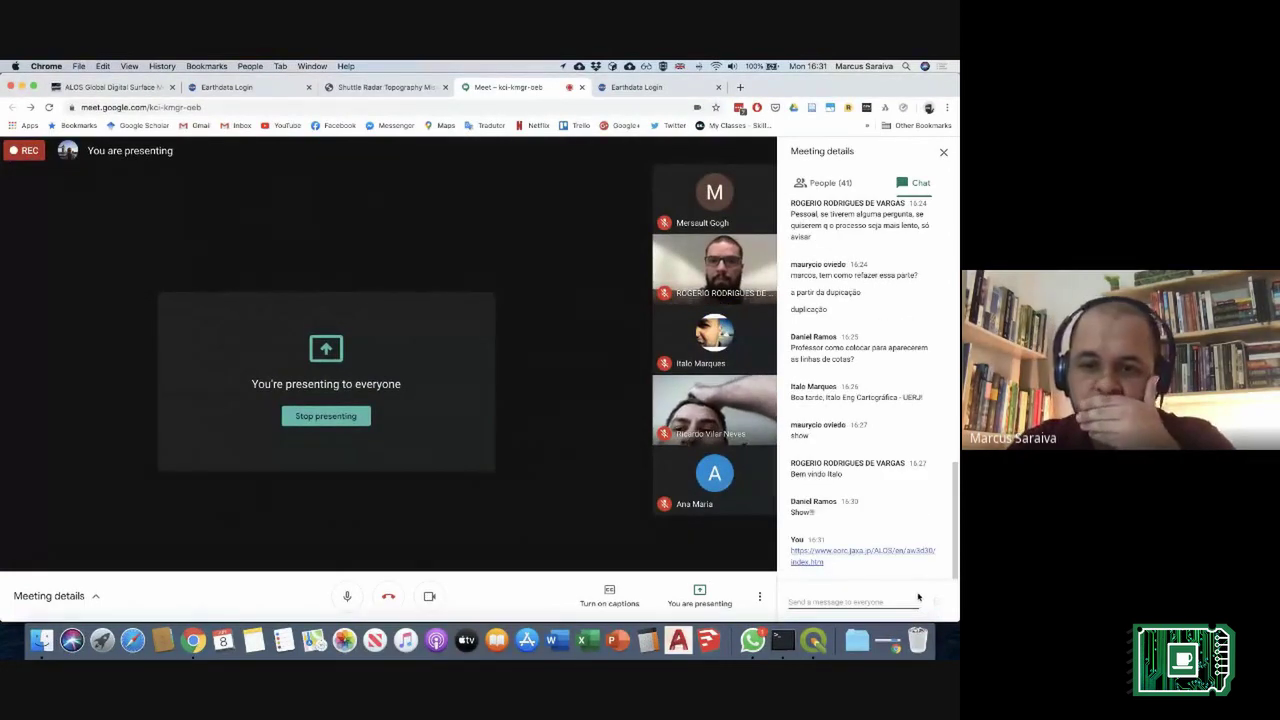
Step: Review the AW3D30 user registration form linked from the ALOS page, and open the DSM data map from the Download section
{"action": "left_click", "coordinate": [120, 88]}
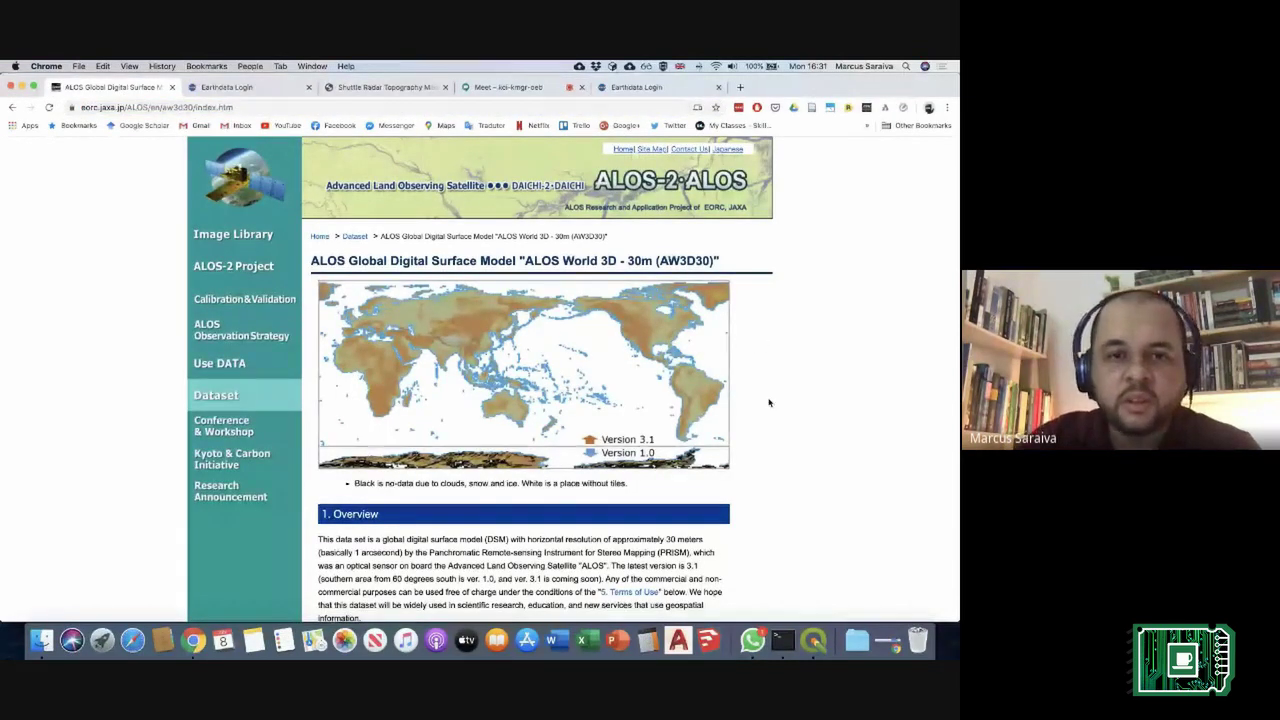
{"action": "right_click", "coordinate": [825, 401]}
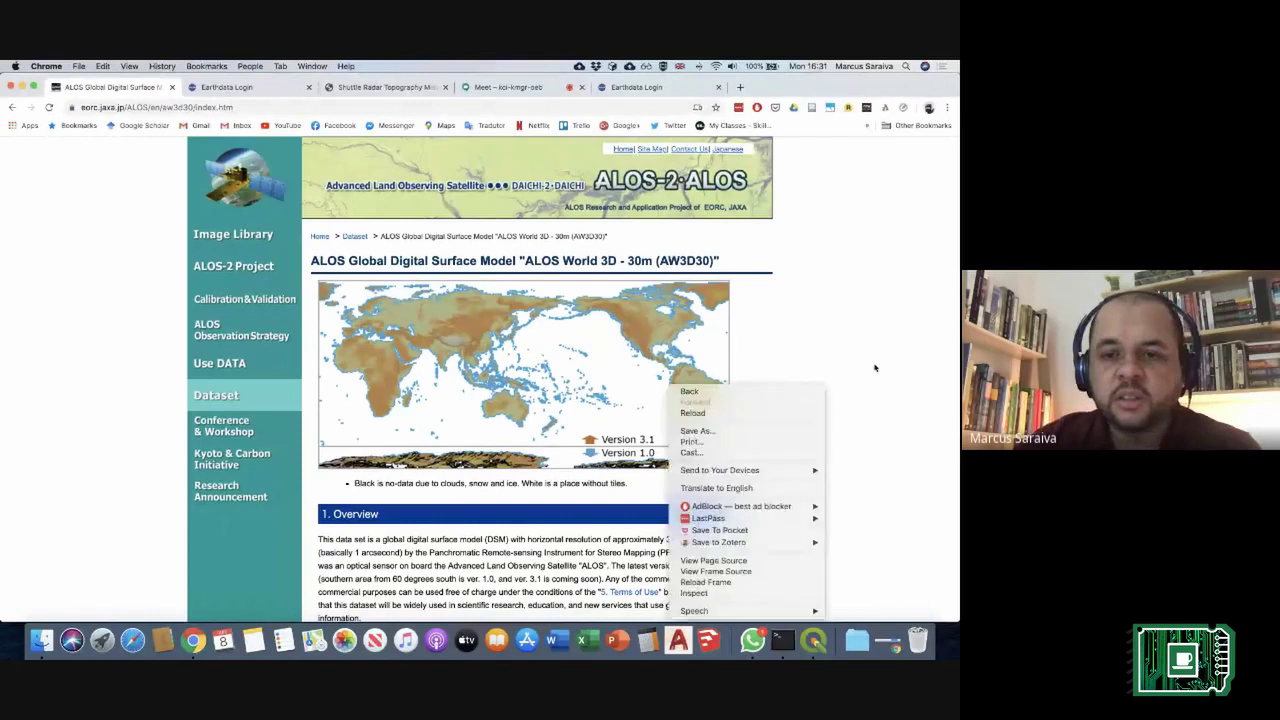
{"action": "left_click", "coordinate": [876, 368]}
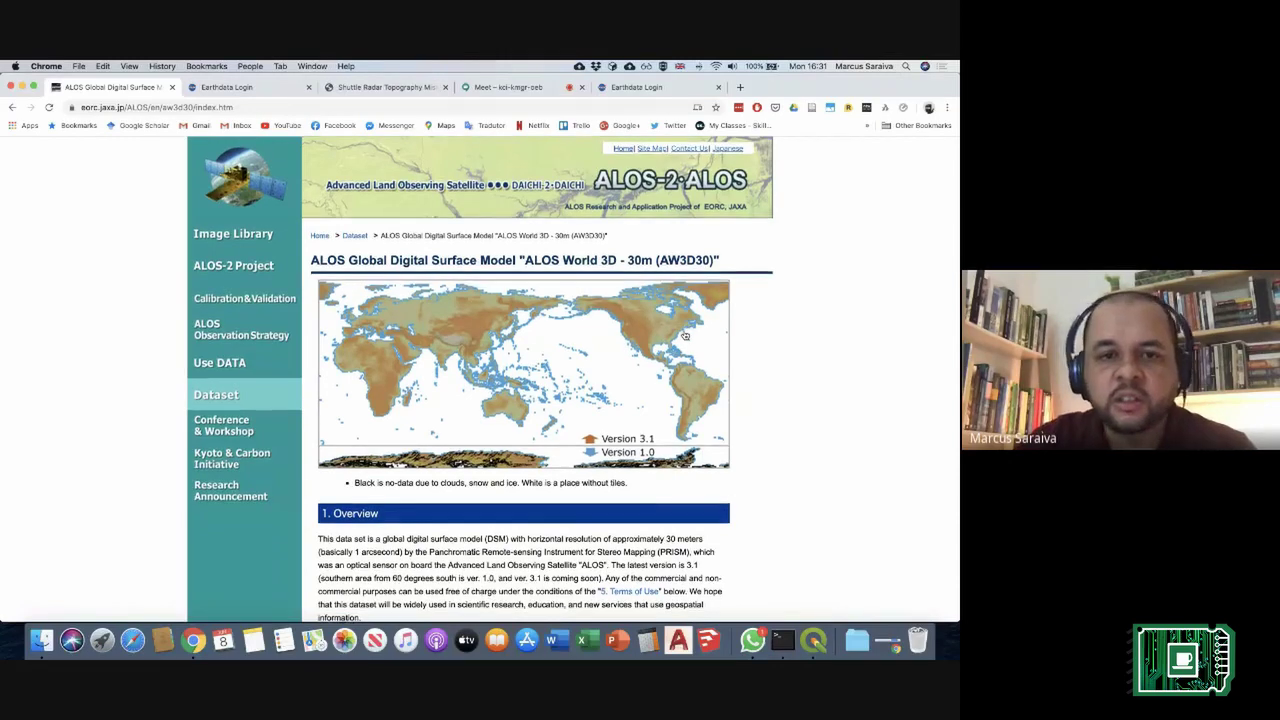
{"action": "scroll", "coordinate": [685, 330], "scroll_direction": "down", "scroll_amount": 3}
{"action": "scroll", "coordinate": [685, 330], "scroll_direction": "down", "scroll_amount": 6}
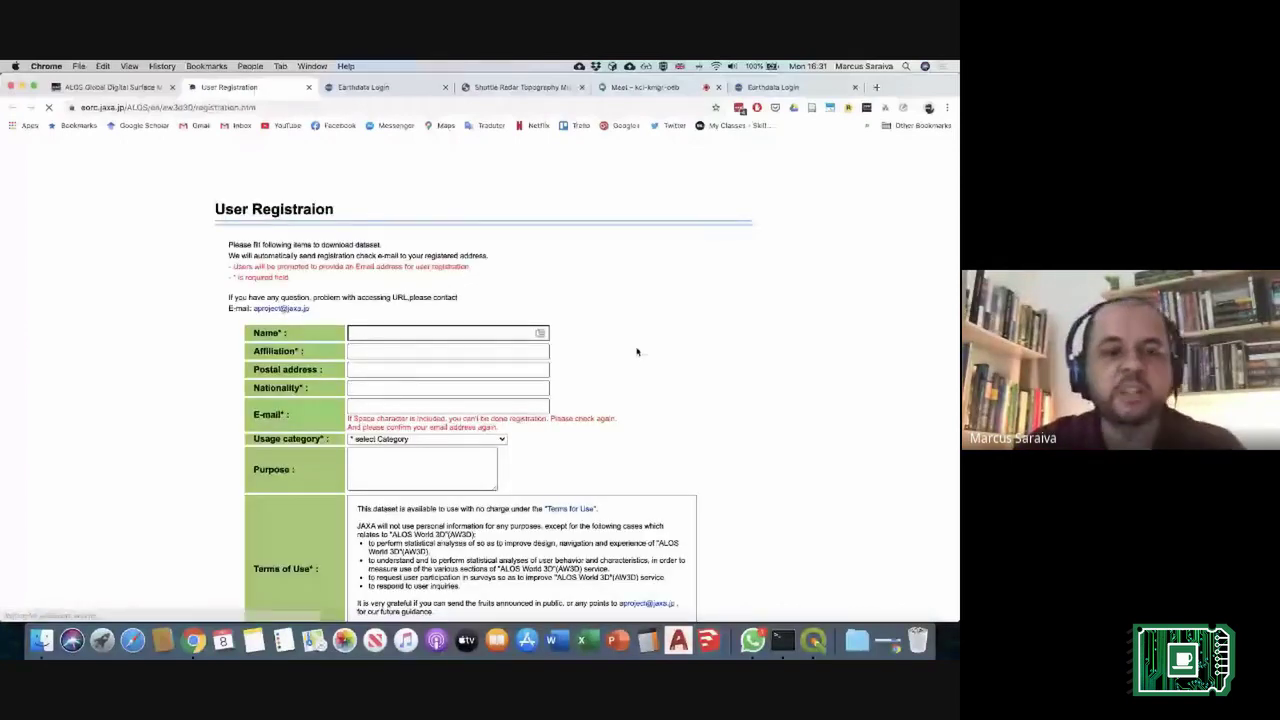
{"action": "scroll", "coordinate": [637, 352], "scroll_direction": "down", "scroll_amount": 3}
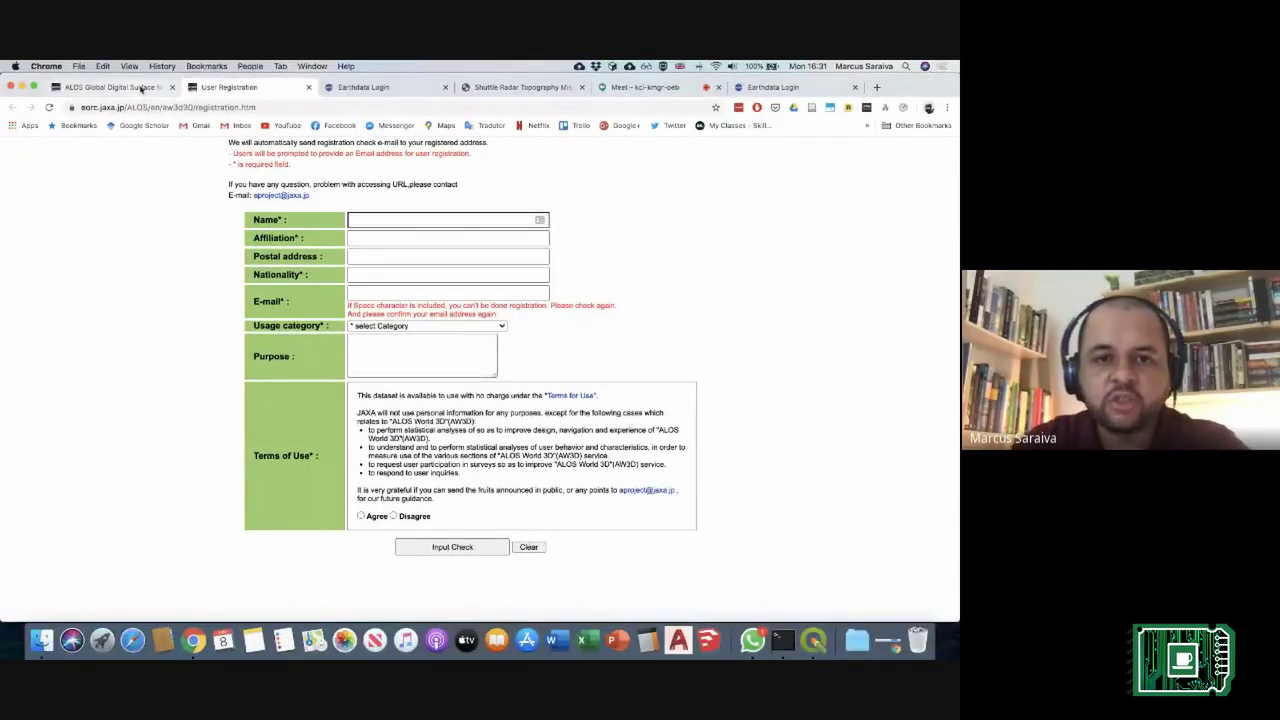
{"action": "left_click", "coordinate": [143, 89]}
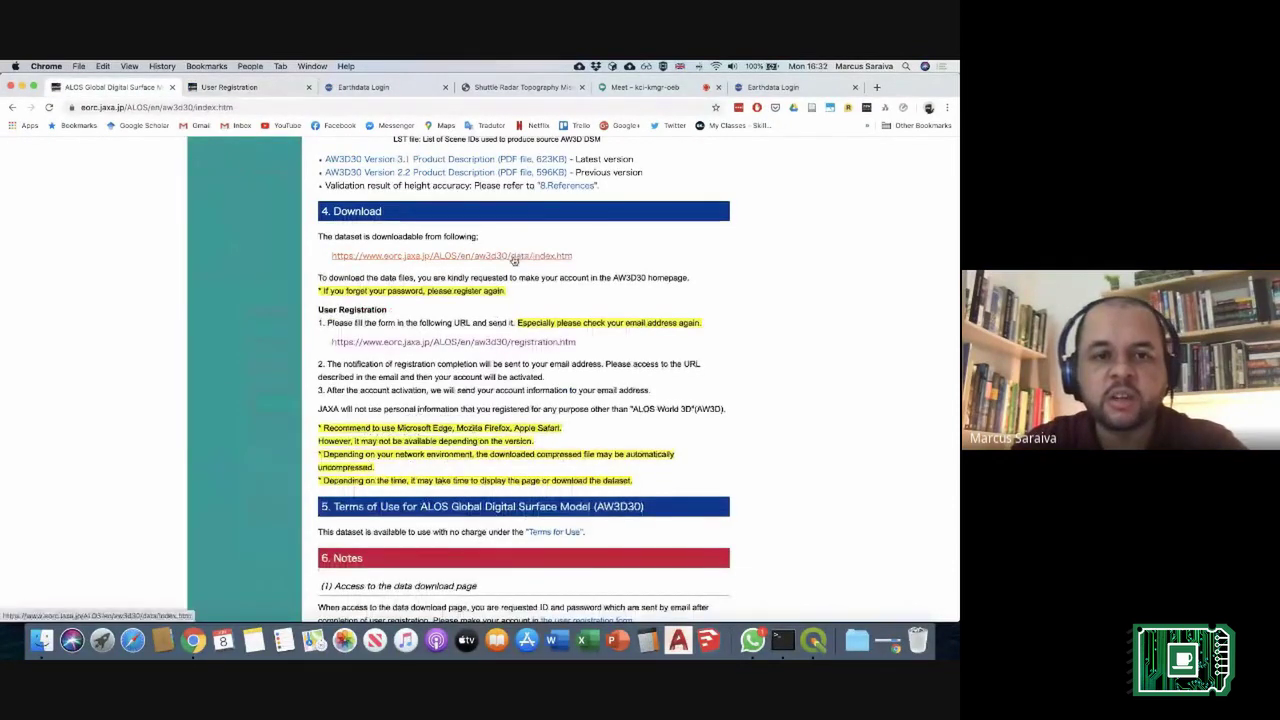
{"action": "left_click", "coordinate": [458, 256]}
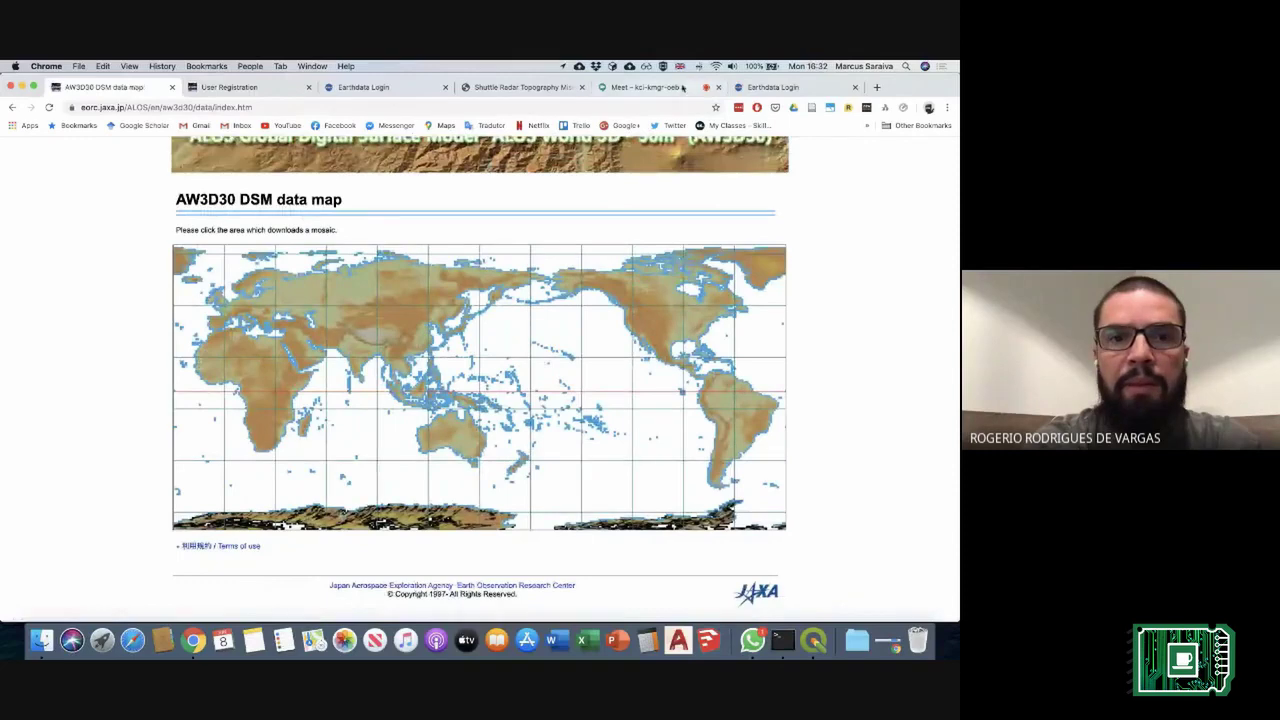
Step: Check the Google Meet chat, then return to the ALOS World 3D page and read its Download and User Registration sections
{"action": "left_click", "coordinate": [642, 87]}
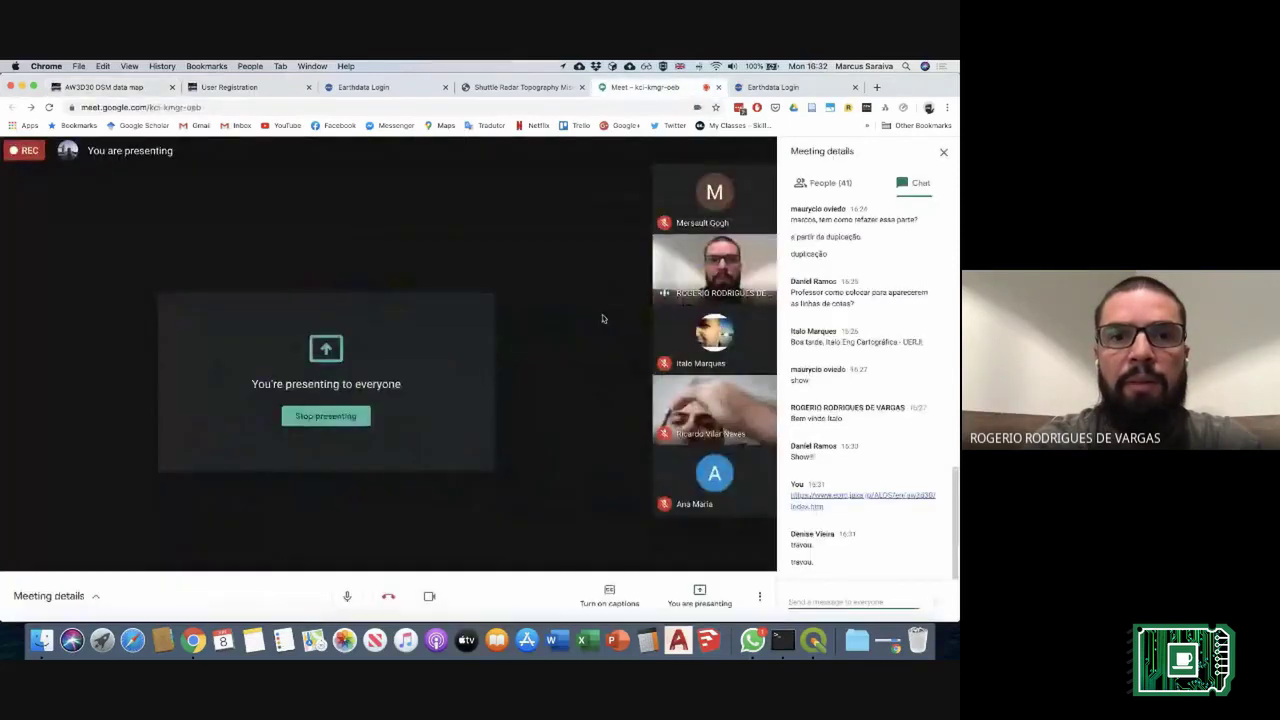
{"action": "left_click", "coordinate": [236, 88]}
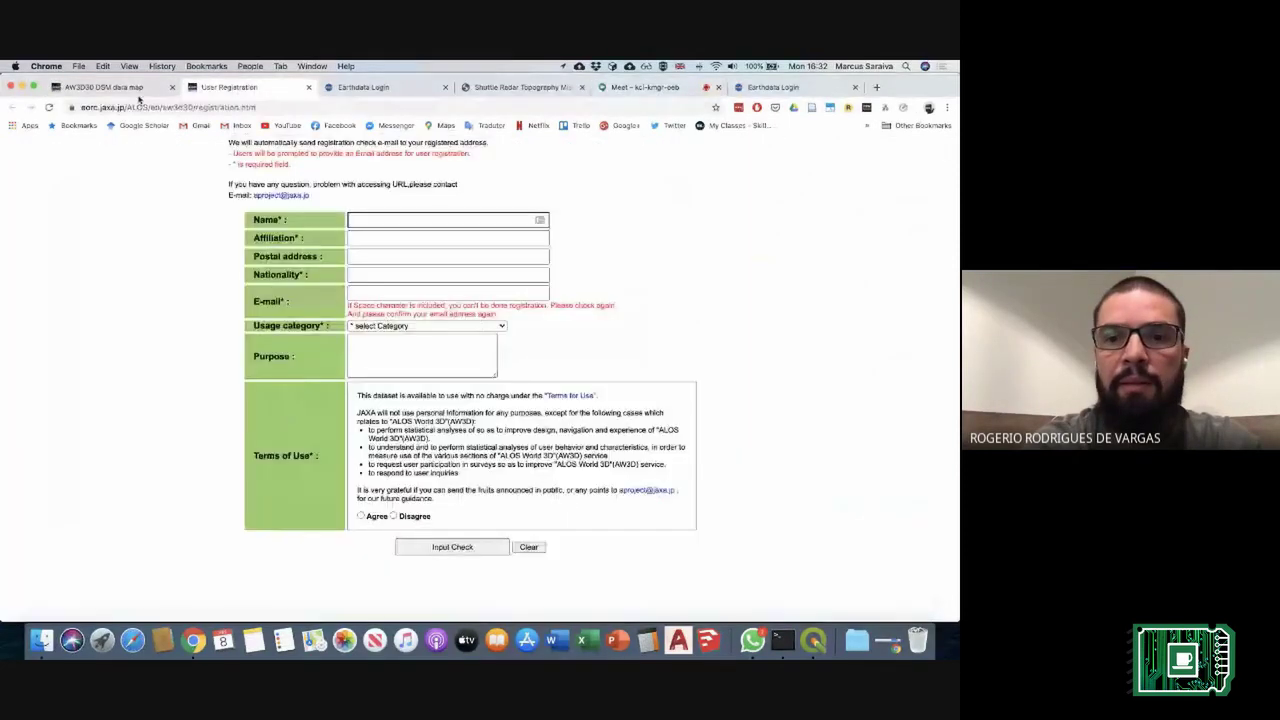
{"action": "left_click", "coordinate": [100, 87]}
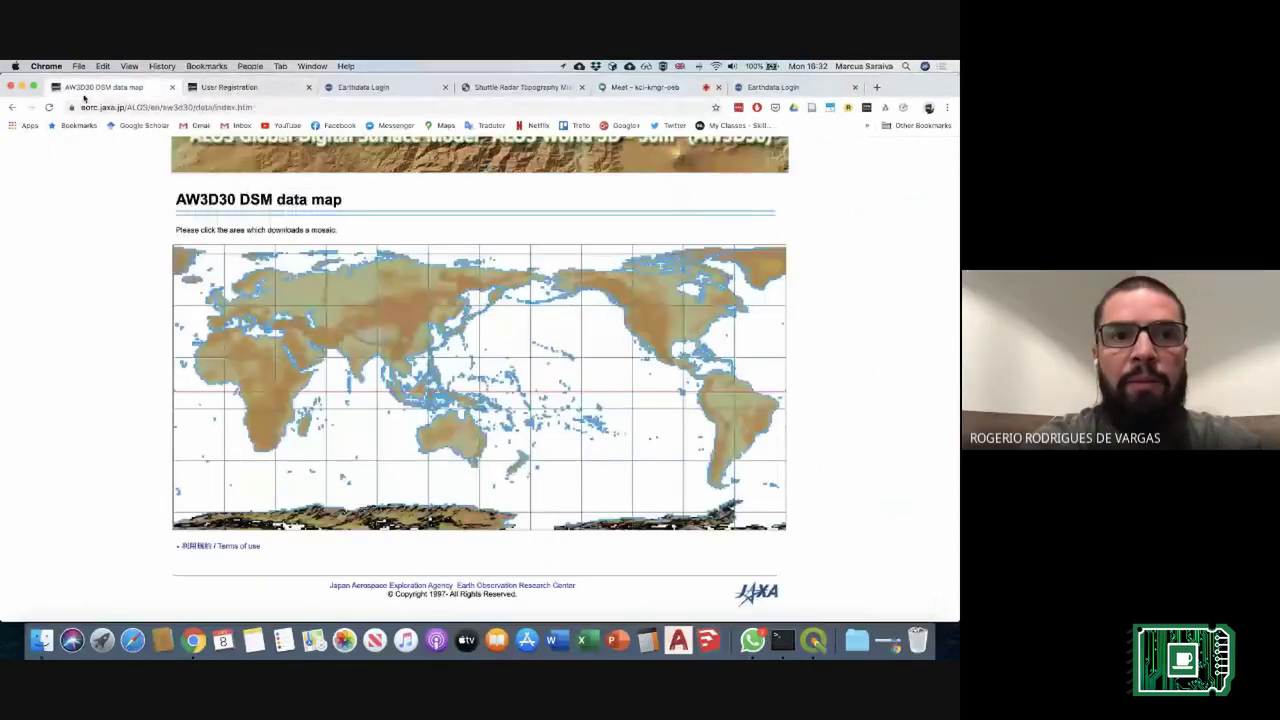
{"action": "key", "text": "super+bracketleft"}
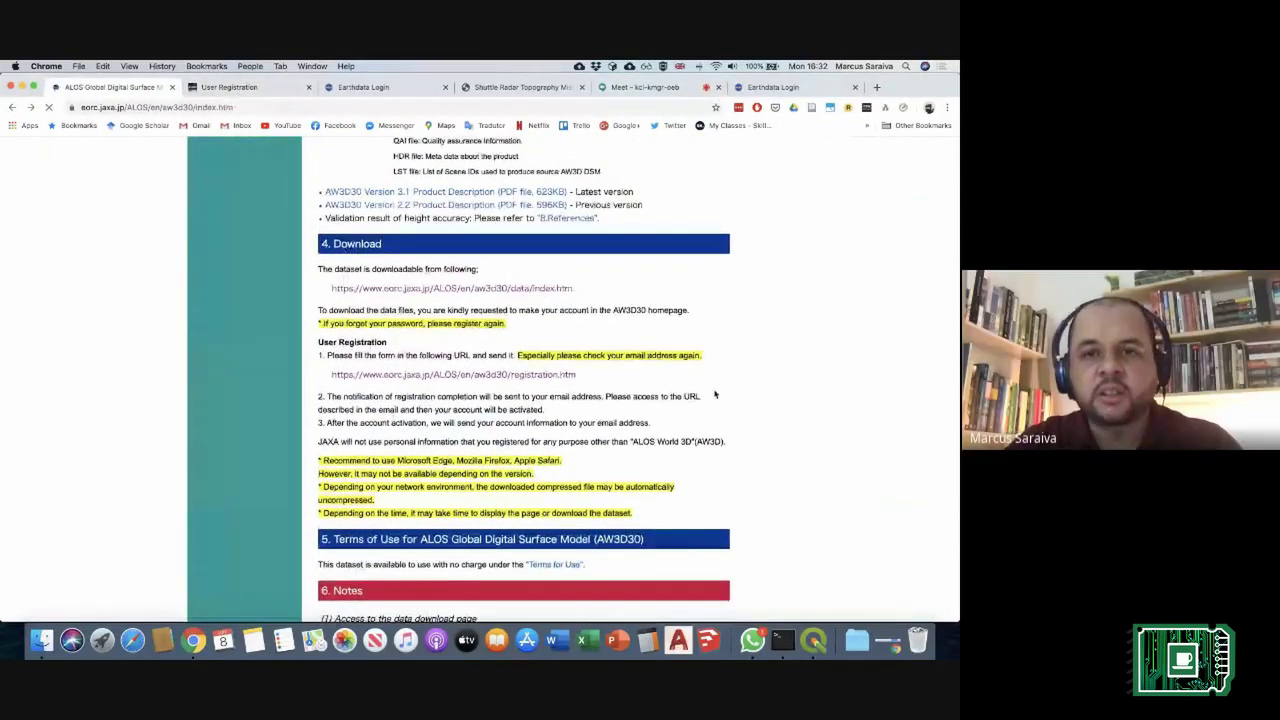
{"action": "scroll", "coordinate": [709, 371], "scroll_direction": "down", "scroll_amount": 5}
{"action": "scroll", "coordinate": [709, 371], "scroll_direction": "down", "scroll_amount": 10}
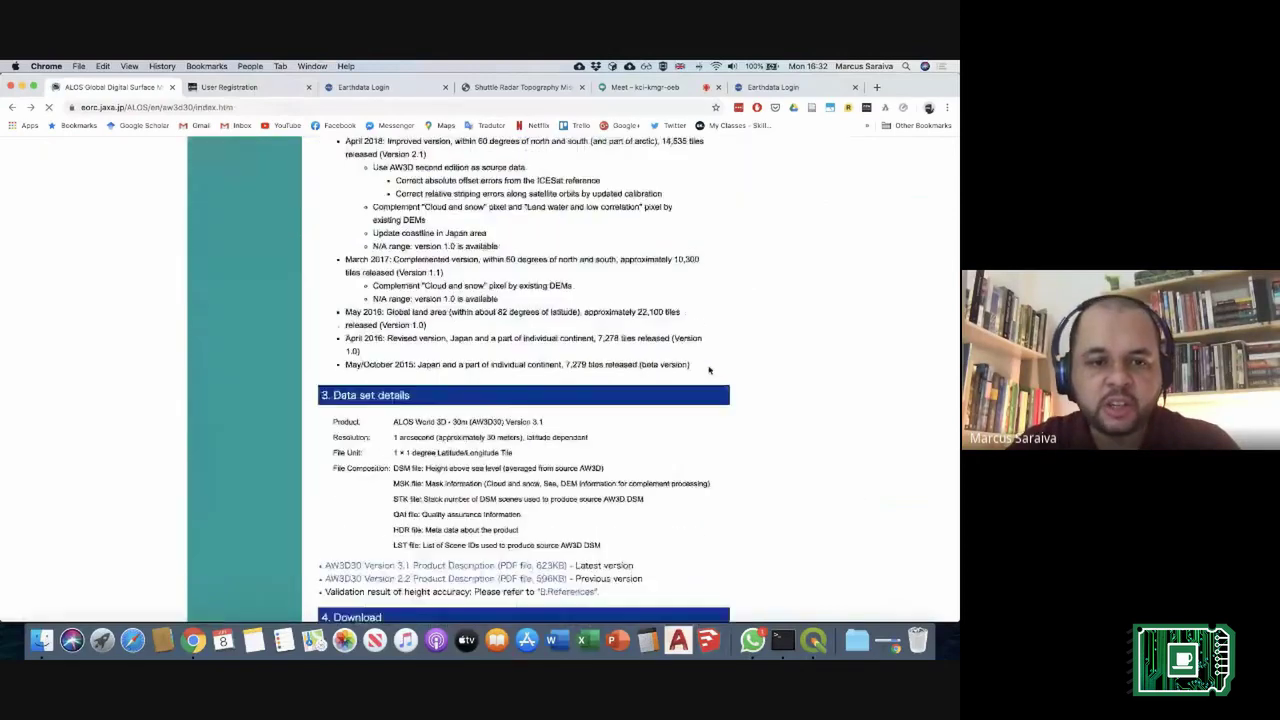
{"action": "scroll", "coordinate": [709, 371], "scroll_direction": "down", "scroll_amount": 3}
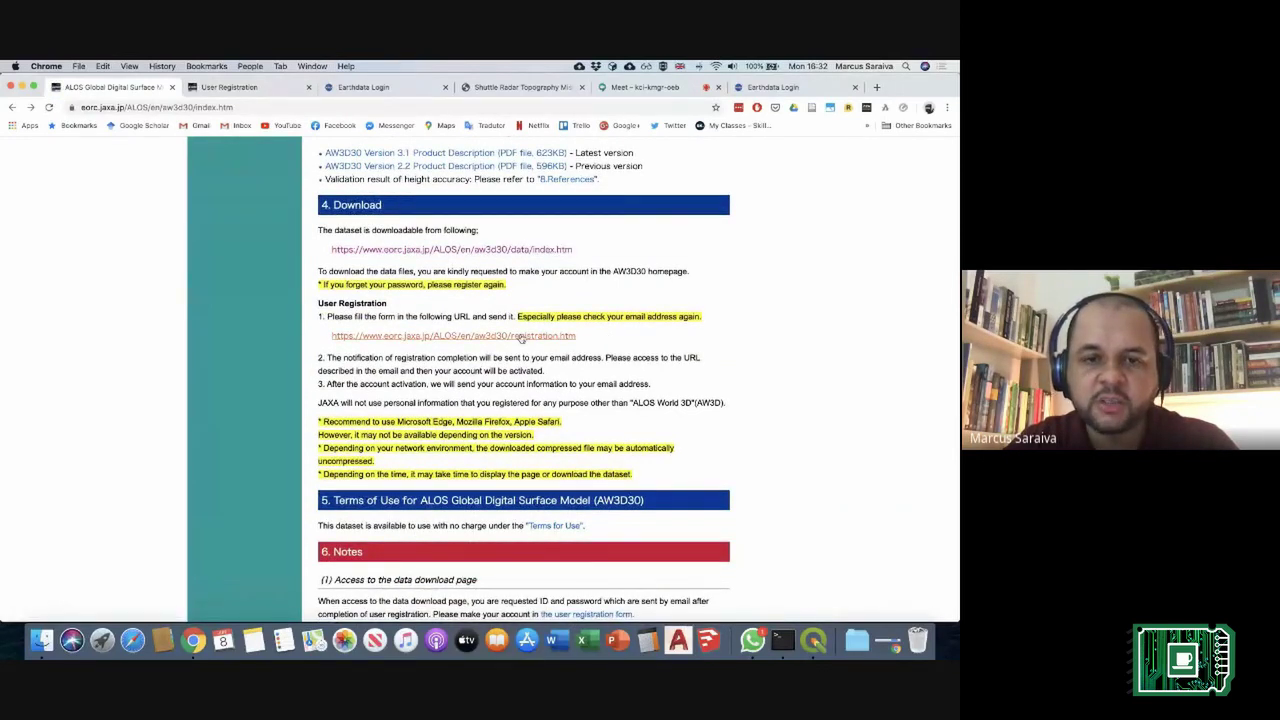
Step: Open the AW3D30 user registration form in a separate tab and review its required fields, usage category, purpose and terms of use
{"action": "left_click", "coordinate": [408, 338], "text": "super"}
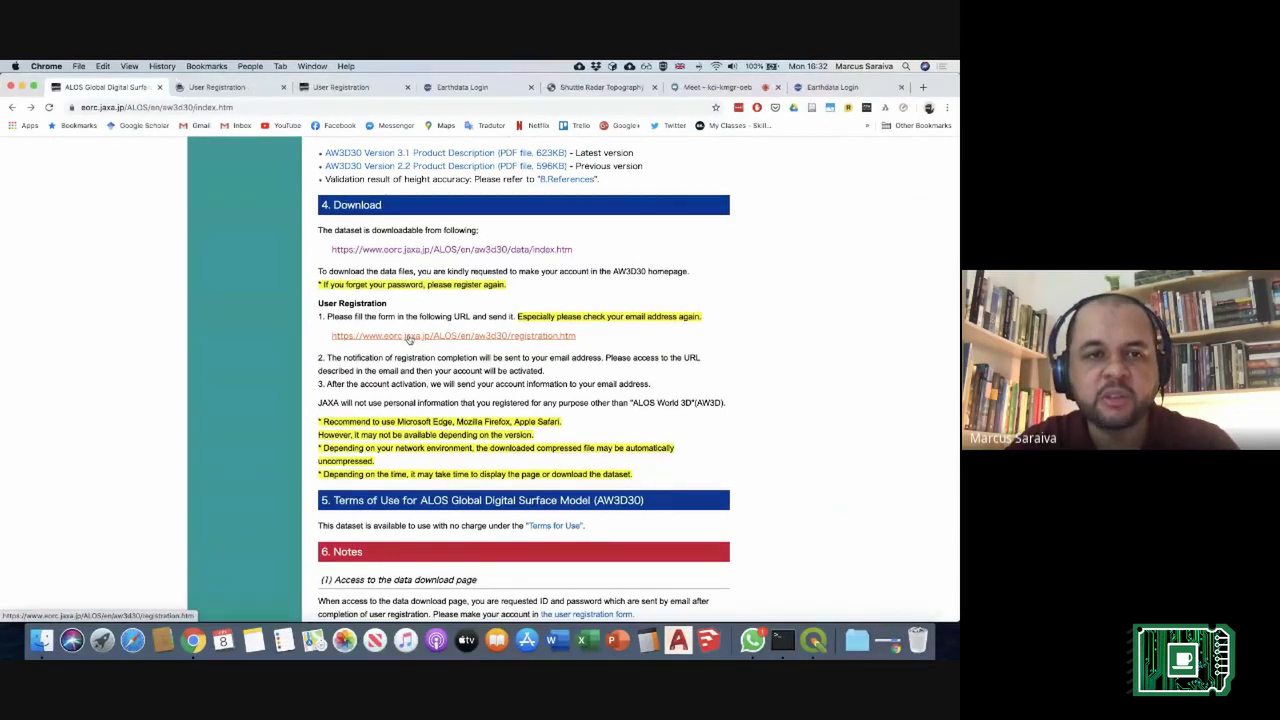
{"action": "left_click", "coordinate": [230, 88]}
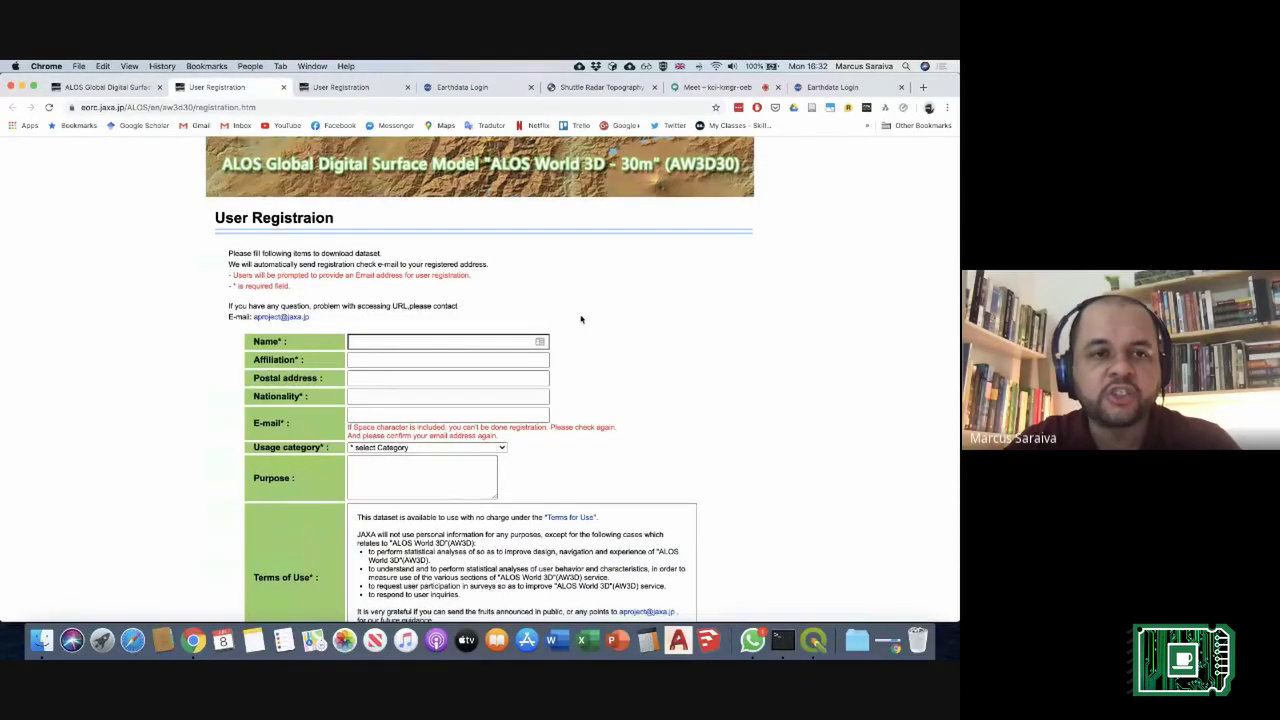
{"action": "scroll", "coordinate": [581, 319], "scroll_direction": "down", "scroll_amount": 2}
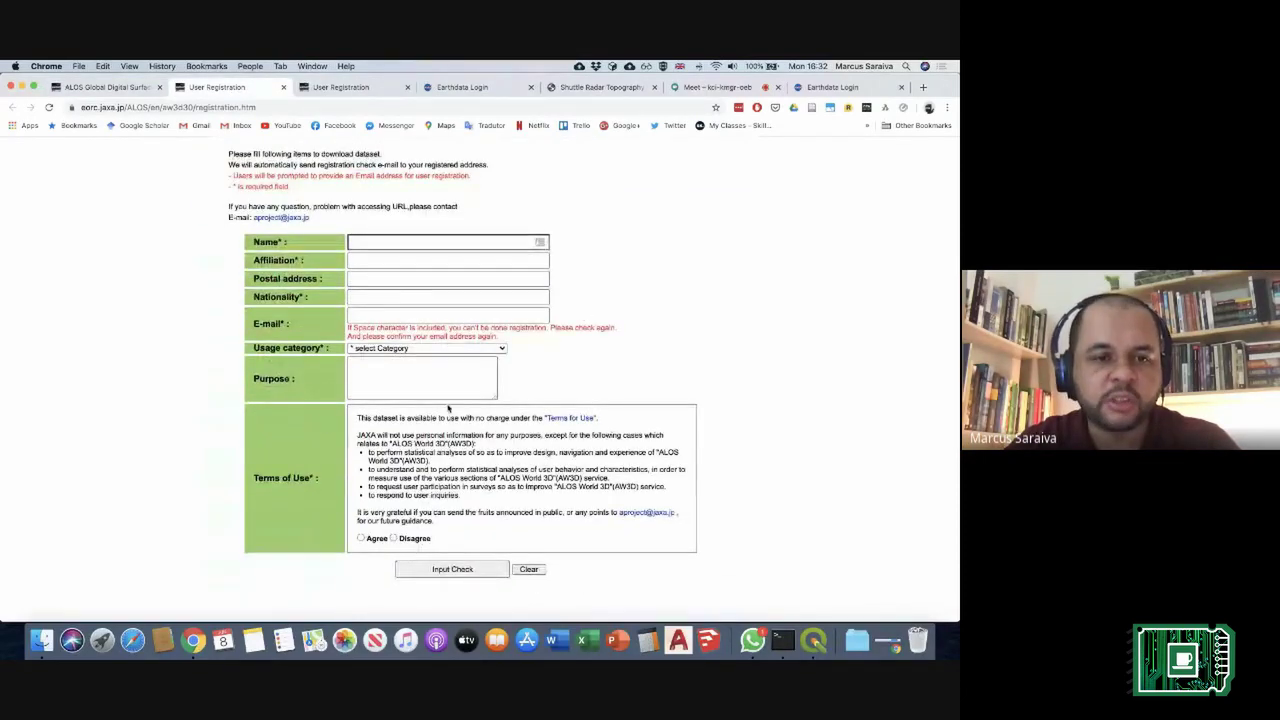
{"action": "scroll", "coordinate": [639, 376], "scroll_direction": "down", "scroll_amount": 1}
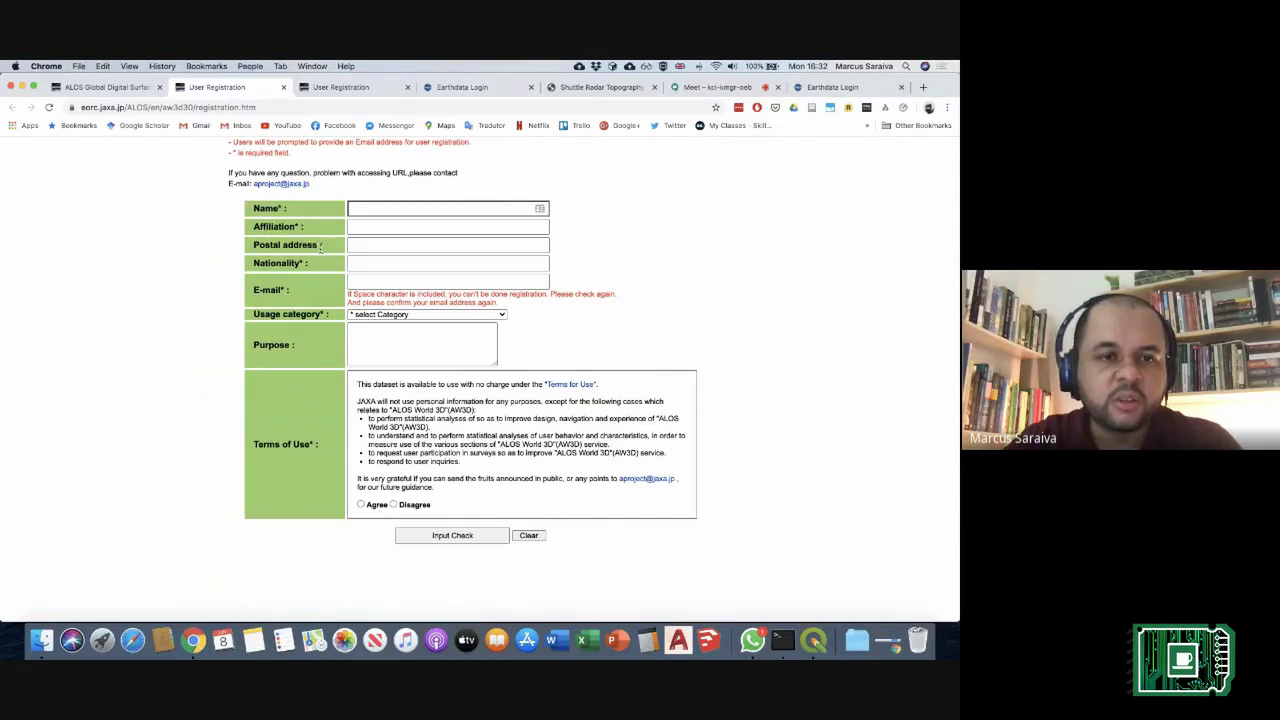
{"action": "left_click", "coordinate": [378, 243]}
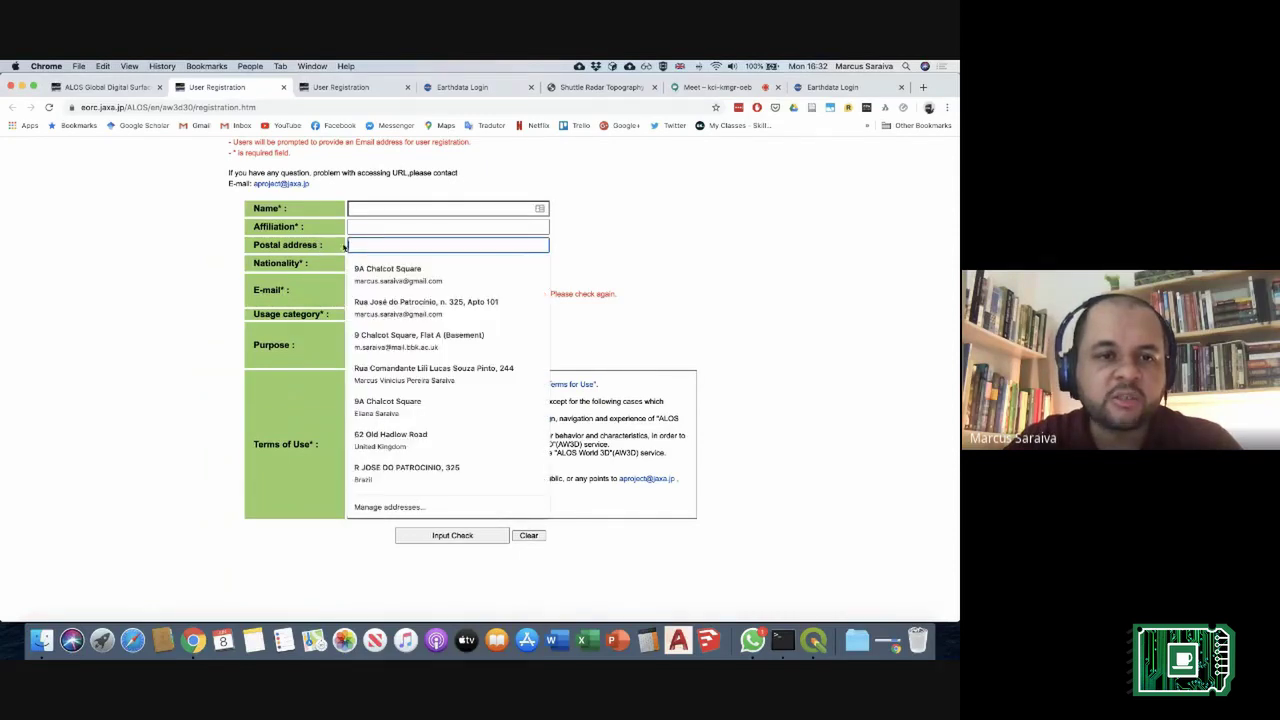
{"action": "left_click", "coordinate": [582, 244]}
{"action": "left_click", "coordinate": [363, 352]}
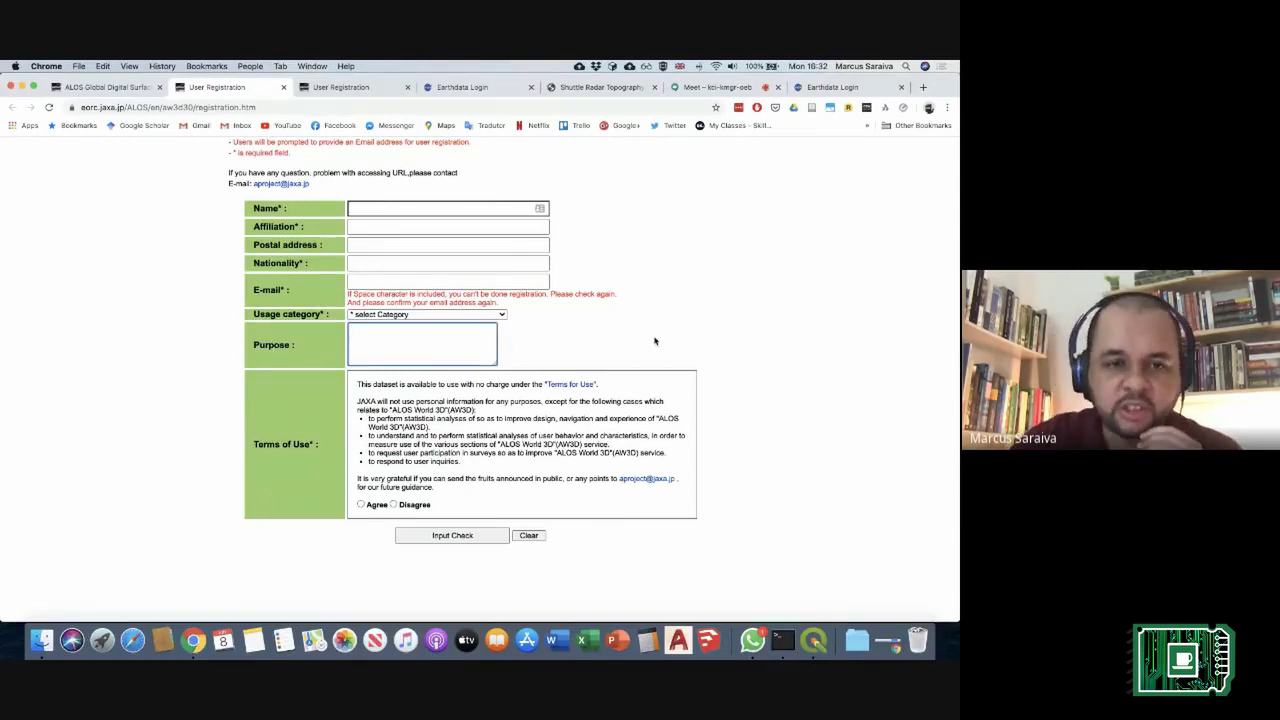
{"action": "scroll", "coordinate": [603, 343], "scroll_direction": "down", "scroll_amount": 1}
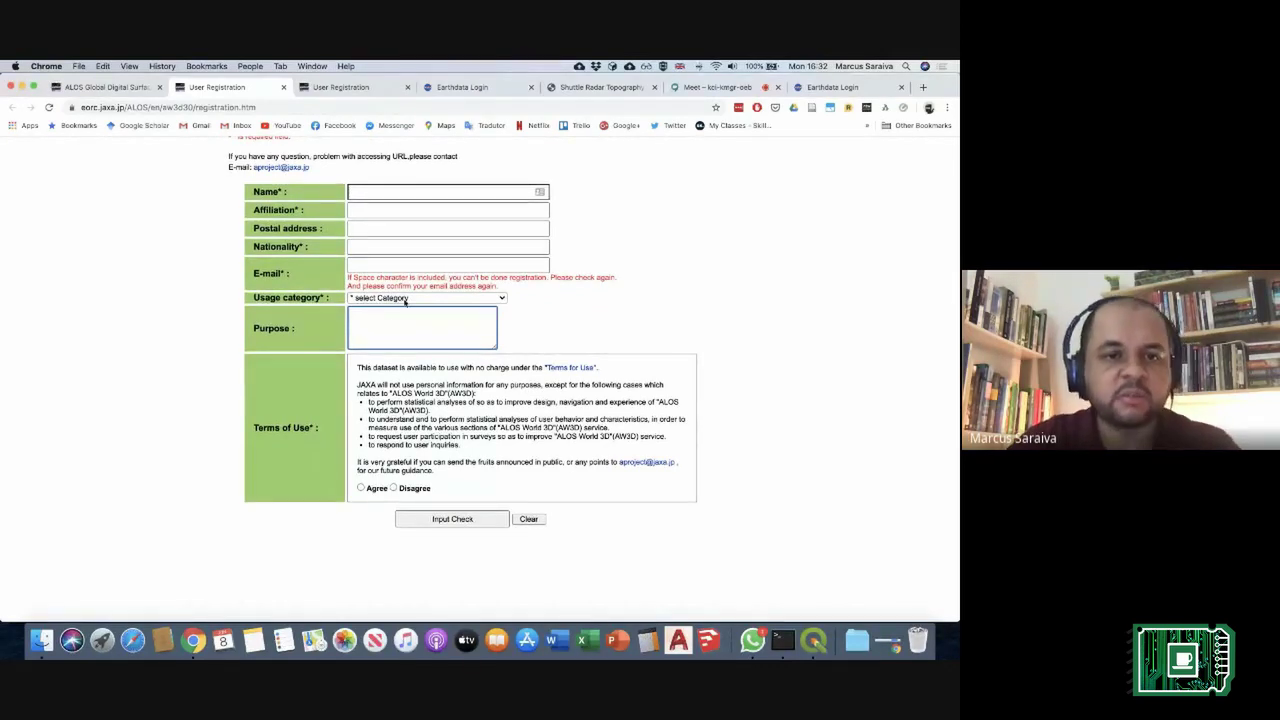
{"action": "left_click", "coordinate": [408, 298]}
{"action": "left_click", "coordinate": [628, 305]}
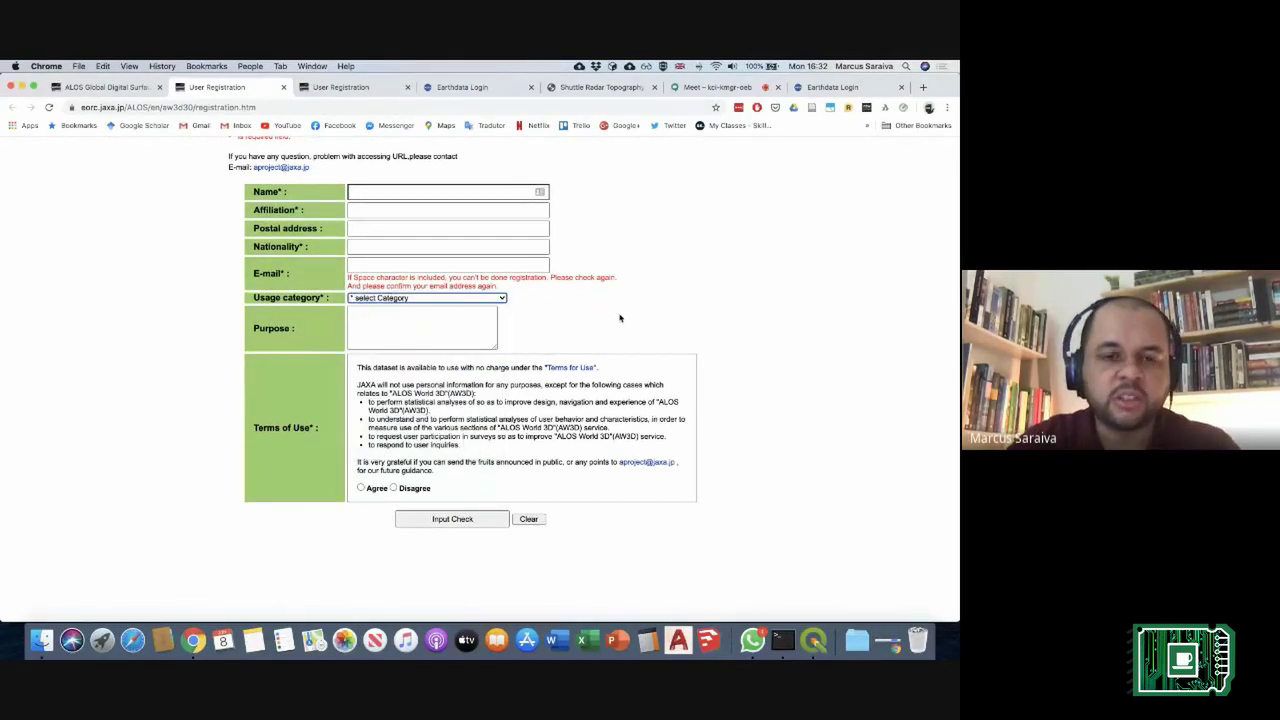
{"action": "right_click", "coordinate": [816, 516]}
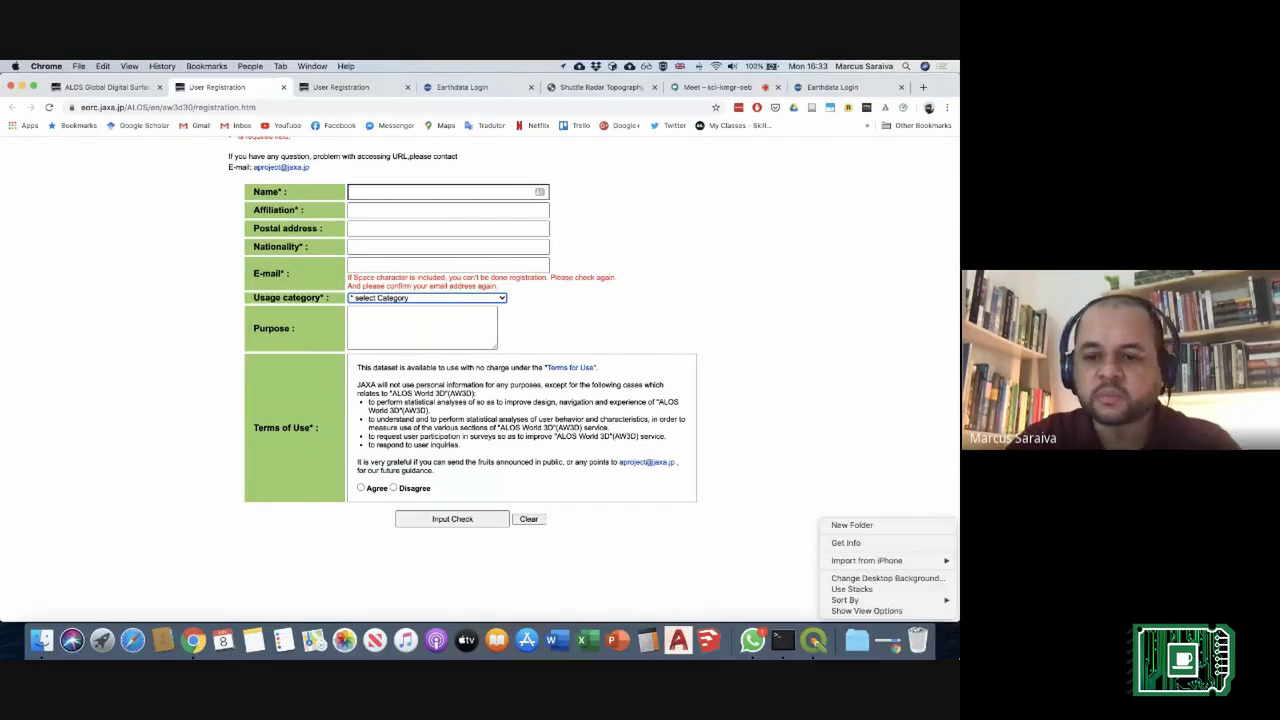
{"action": "left_click", "coordinate": [755, 421]}
{"action": "scroll", "coordinate": [761, 422], "scroll_direction": "up", "scroll_amount": 2}
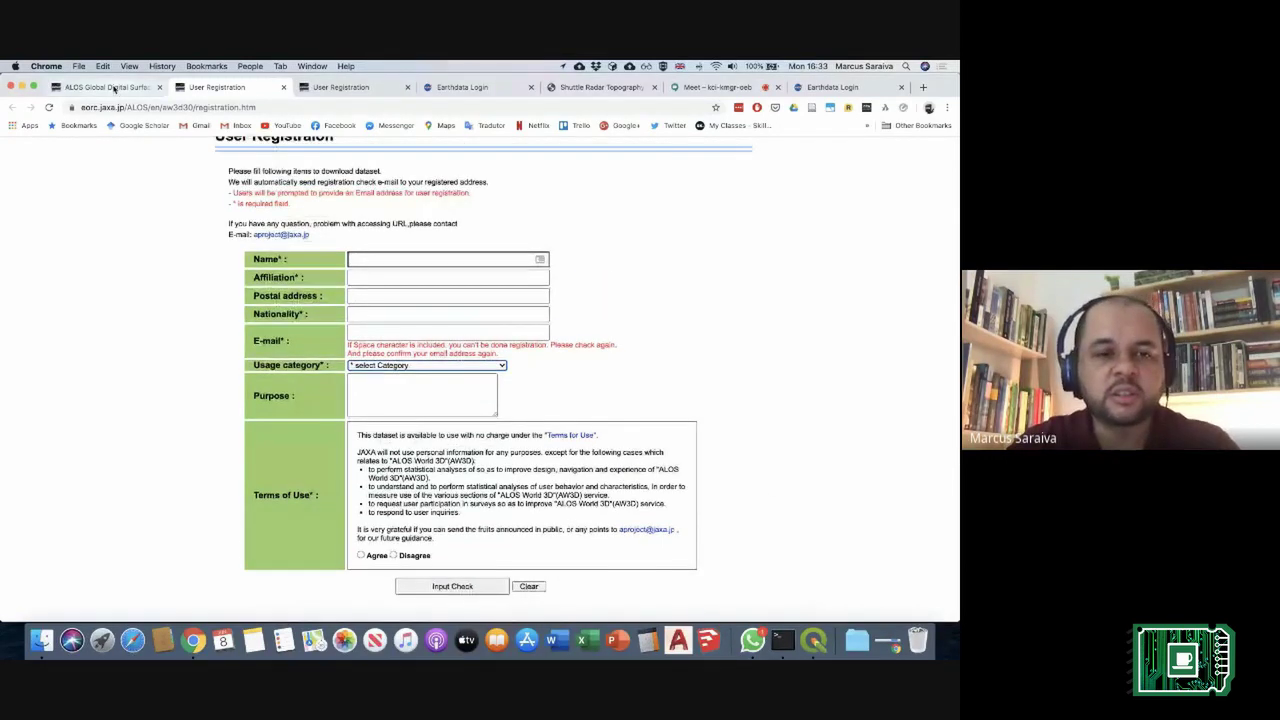
{"action": "scroll", "coordinate": [193, 254], "scroll_direction": "up", "scroll_amount": 1}
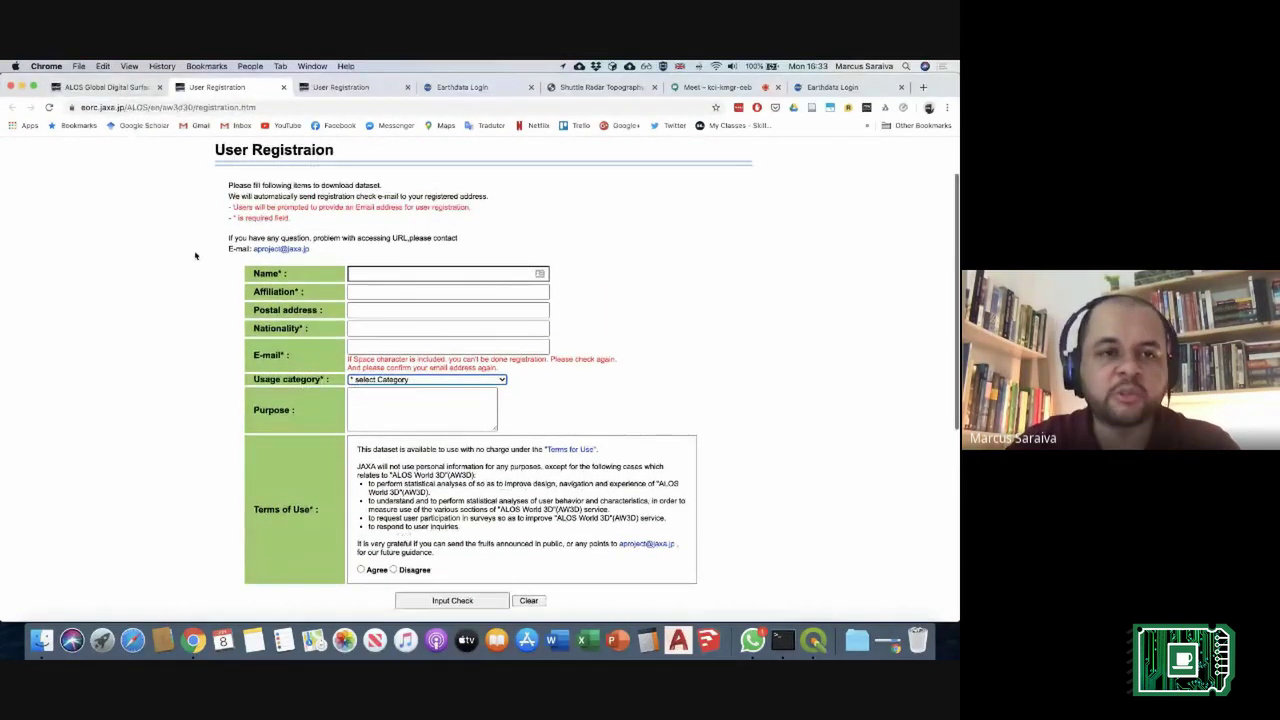
Step: Open the DSM data map from the ALOS Download section, copy its web address and load it in Safari
{"action": "left_click", "coordinate": [105, 87]}
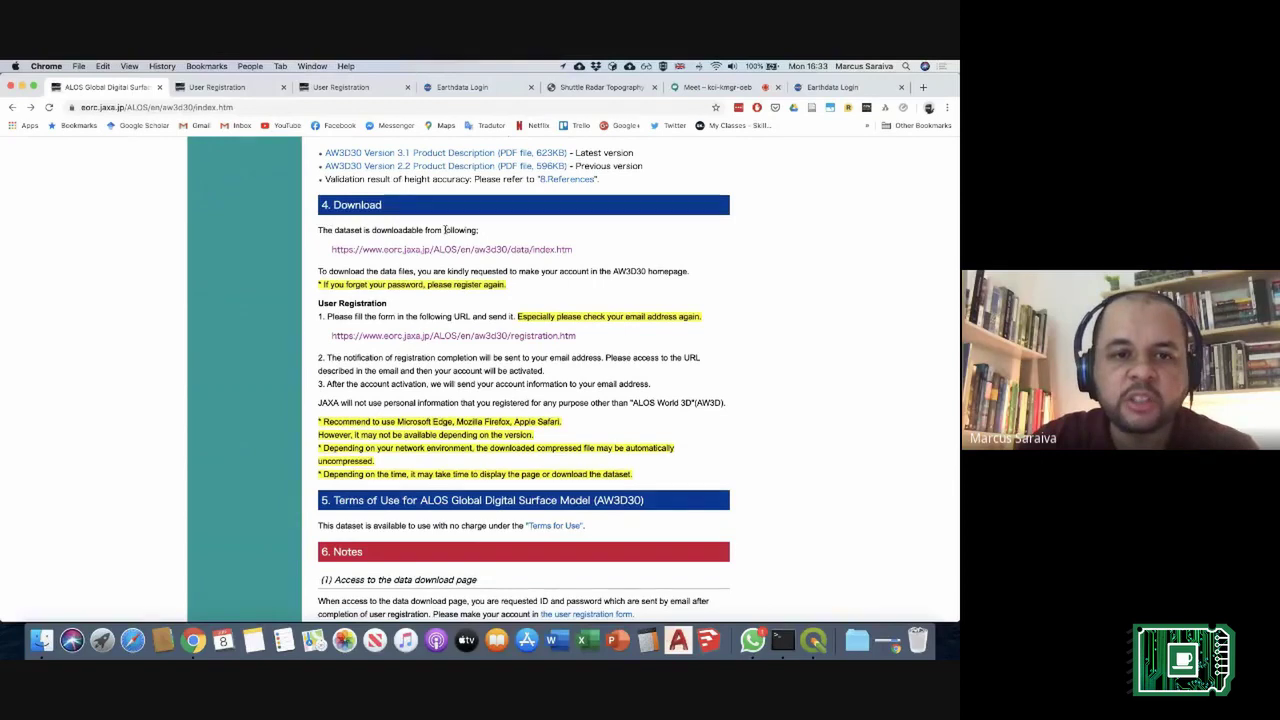
{"action": "left_click", "coordinate": [462, 250]}
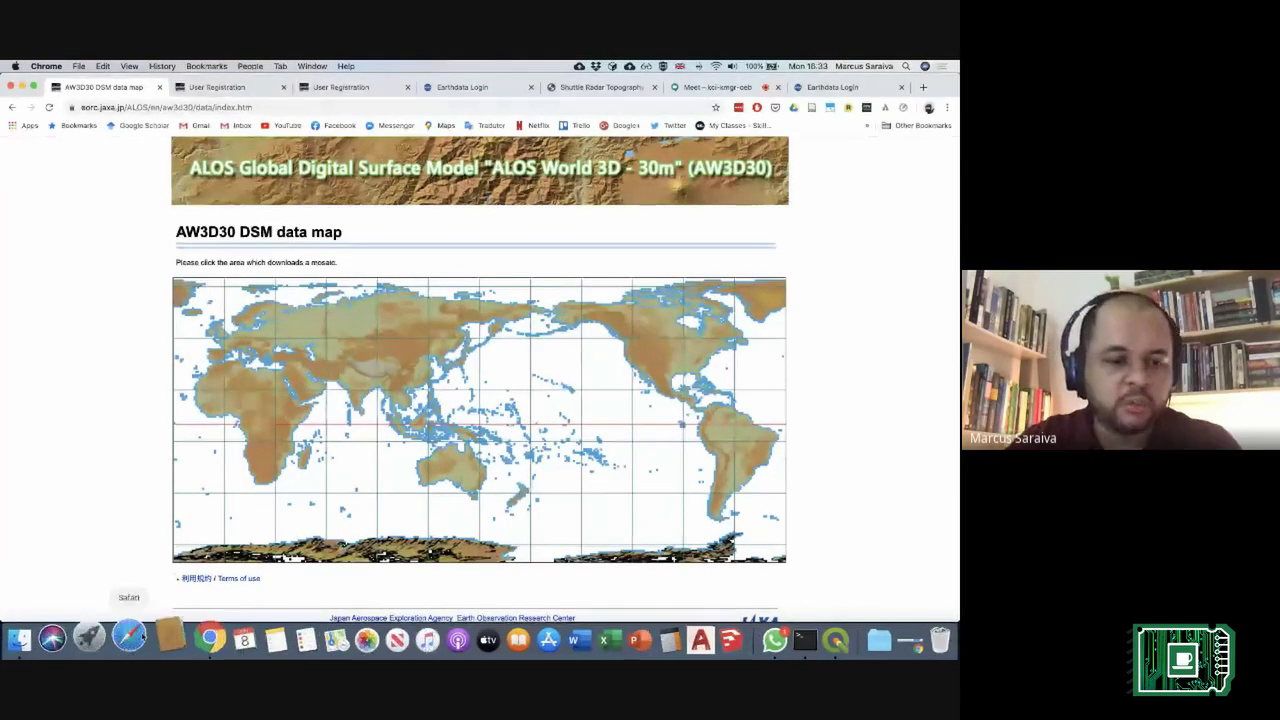
{"action": "left_click", "coordinate": [132, 640]}
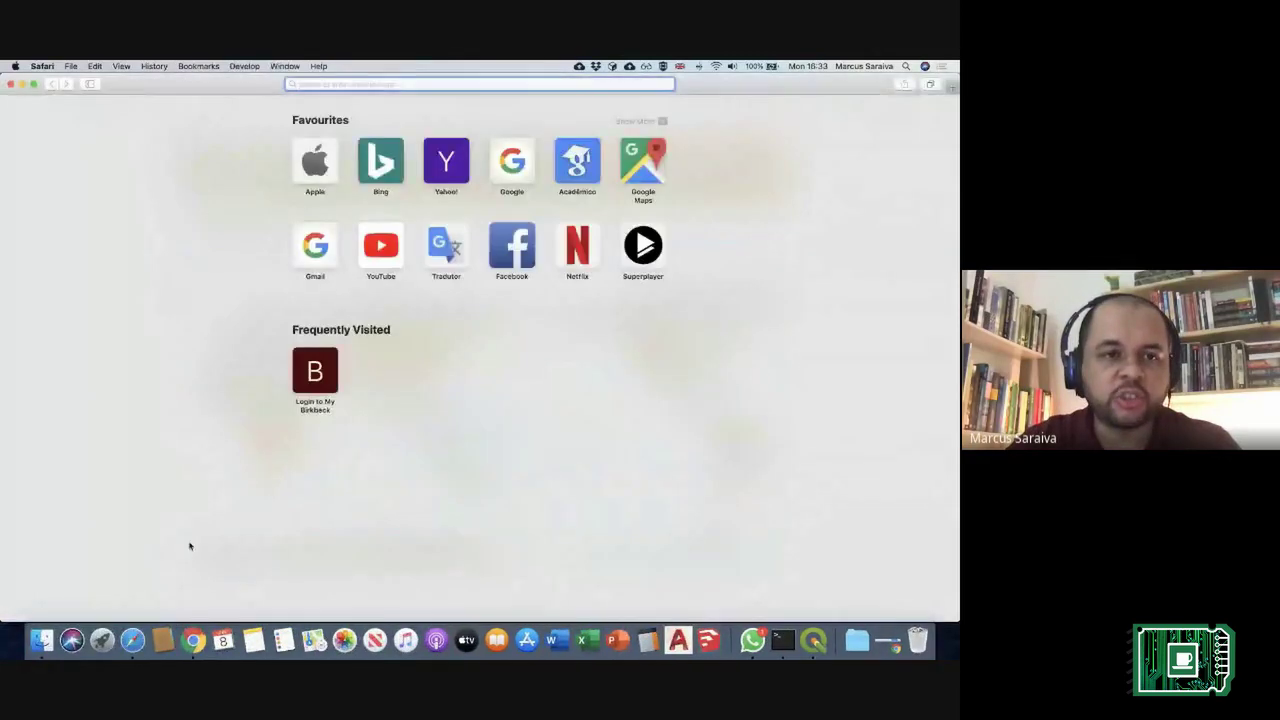
{"action": "left_click", "coordinate": [193, 640]}
{"action": "left_click", "coordinate": [178, 106]}
{"action": "key", "text": "super+c"}
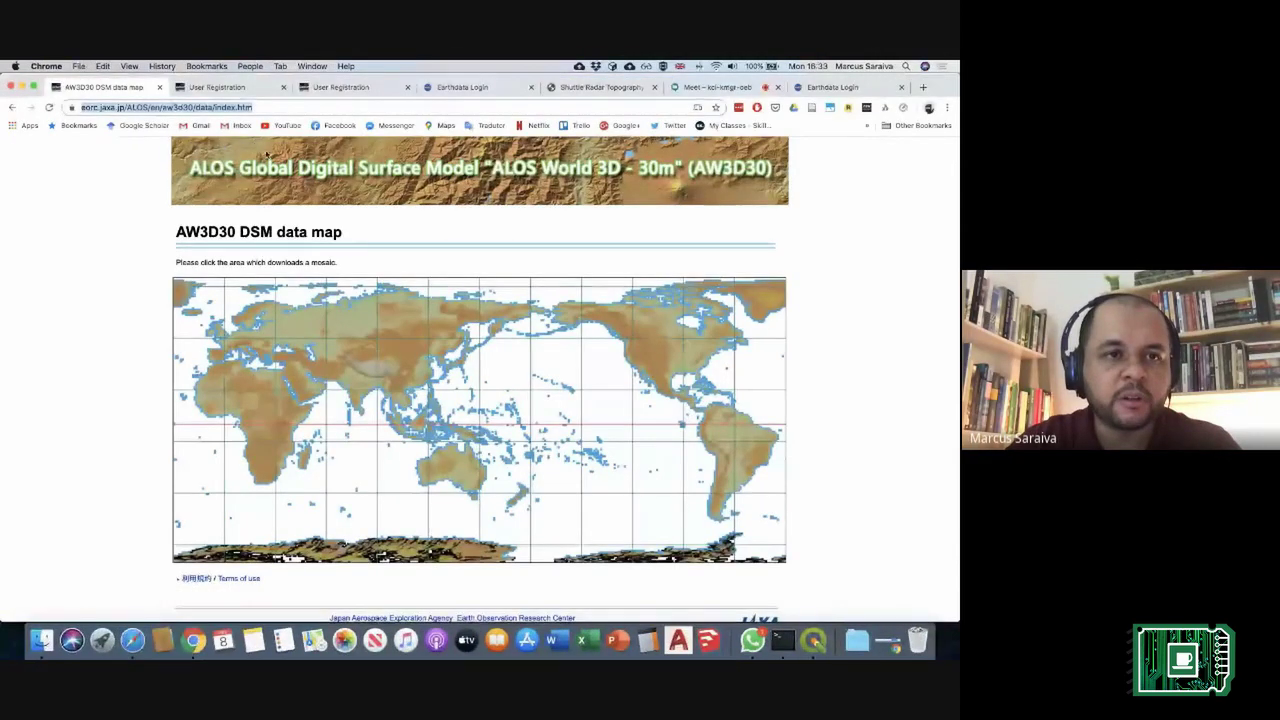
{"action": "left_click", "coordinate": [132, 640]}
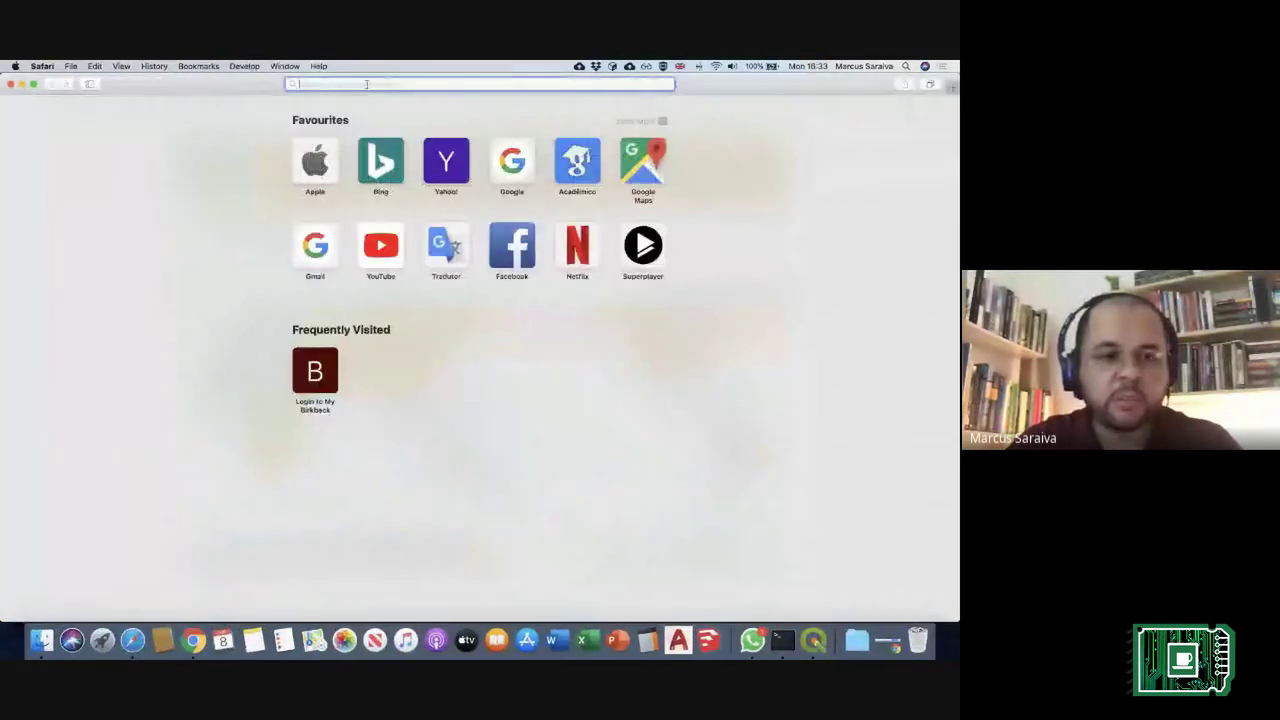
{"action": "key", "text": "super+v"}
{"action": "key", "text": "Return"}
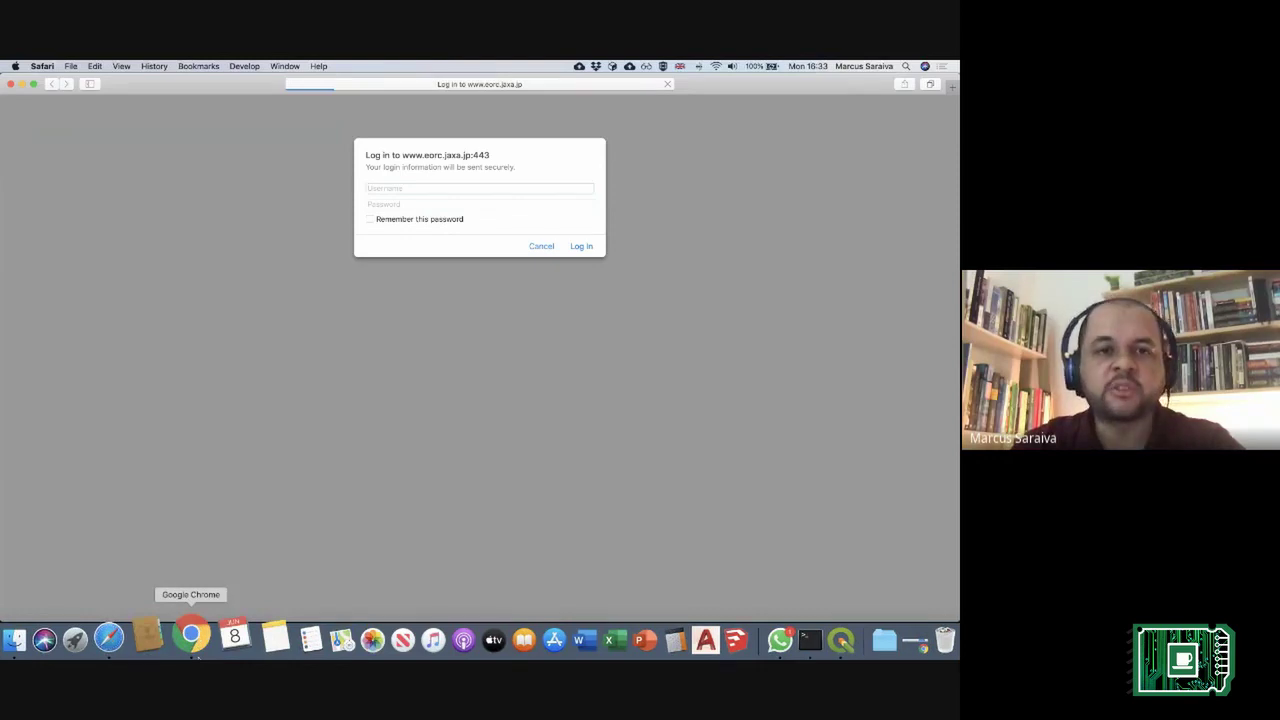
Step: Return to Chrome, open the S040W060_S010W030 mosaic area from the DSM data map and examine its tile grid
{"action": "left_click", "coordinate": [191, 636]}
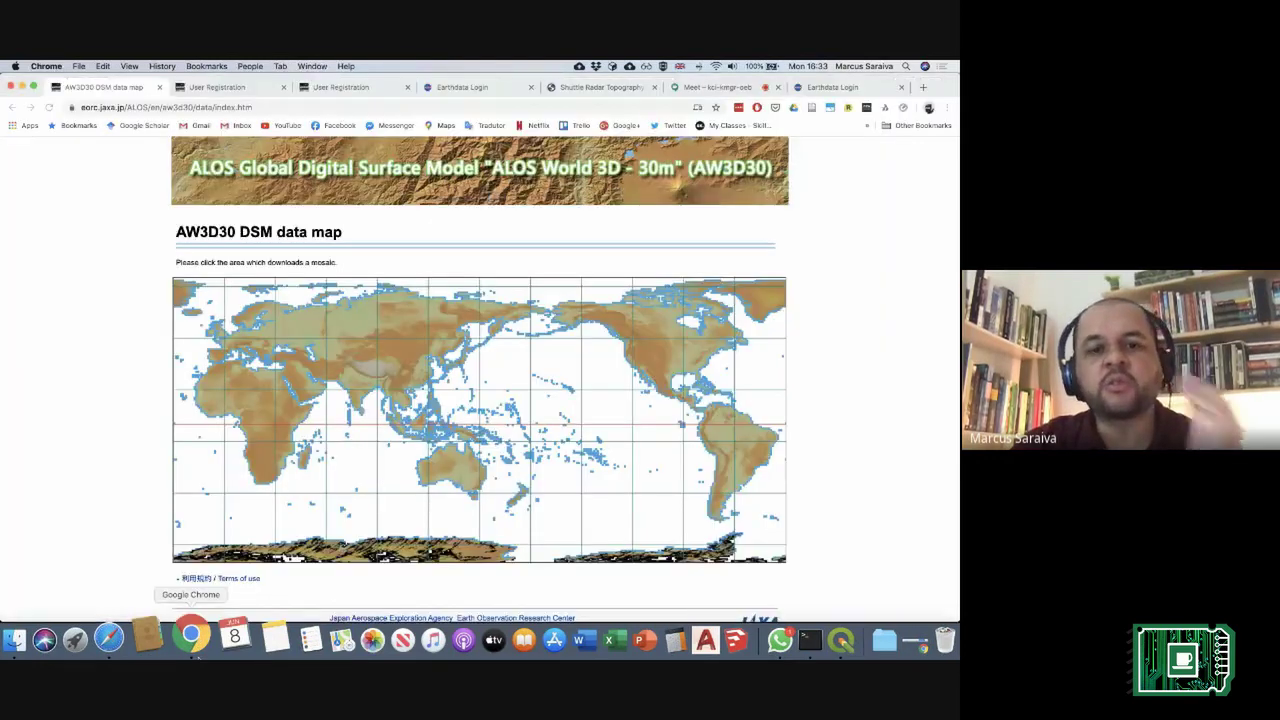
{"action": "left_click", "coordinate": [836, 320]}
{"action": "scroll", "coordinate": [826, 353], "scroll_direction": "down", "scroll_amount": 1}
{"action": "scroll", "coordinate": [828, 355], "scroll_direction": "down", "scroll_amount": 1}
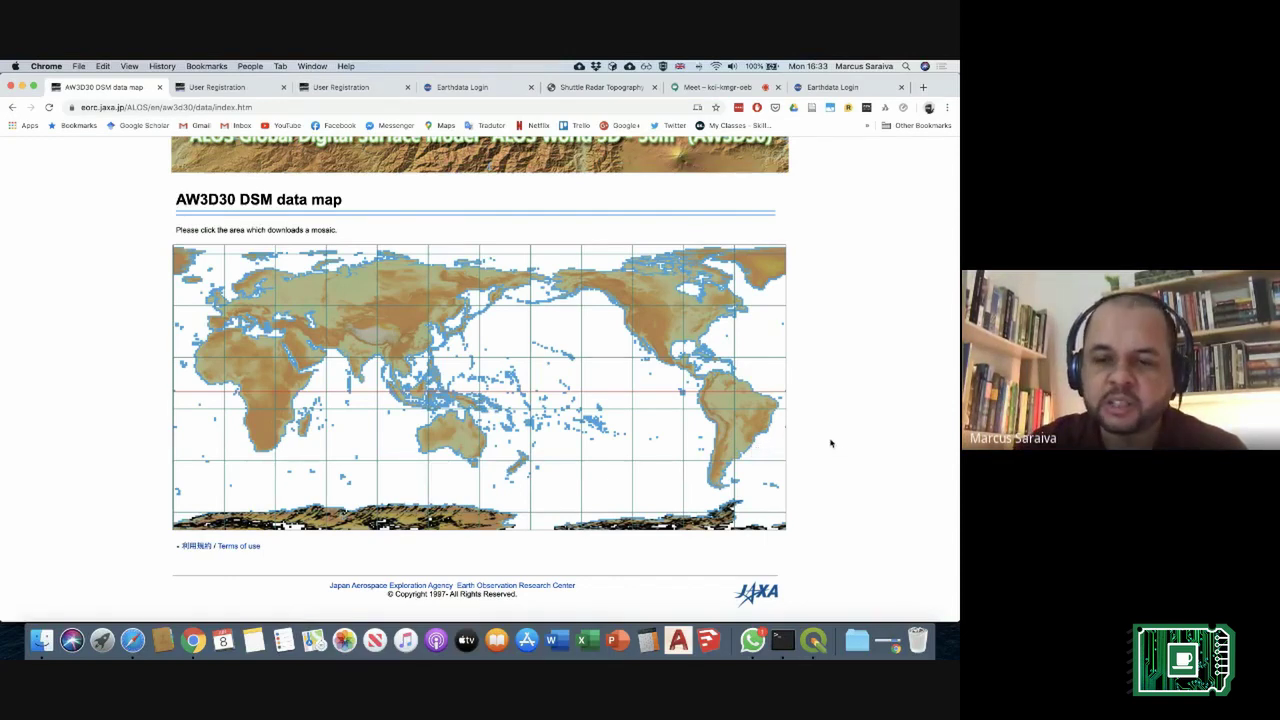
{"action": "left_click", "coordinate": [773, 442]}
{"action": "scroll", "coordinate": [724, 420], "scroll_direction": "down", "scroll_amount": 1}
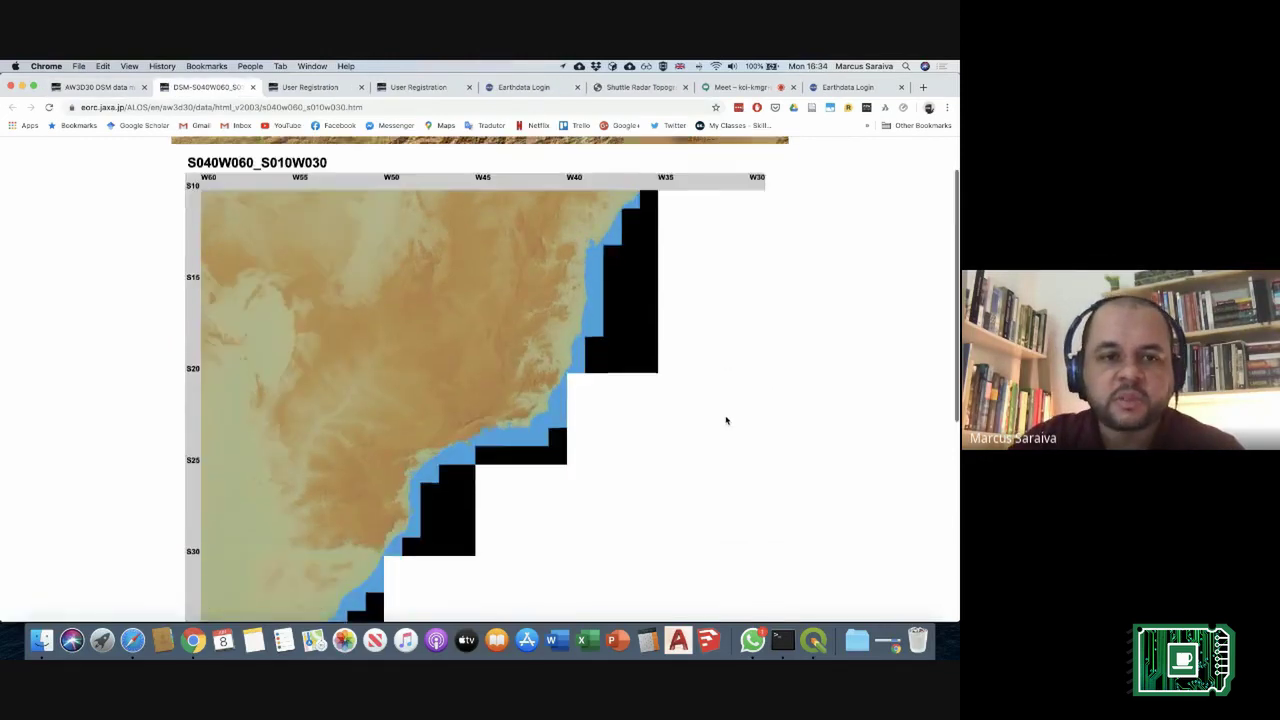
{"action": "scroll", "coordinate": [726, 420], "scroll_direction": "down", "scroll_amount": 3}
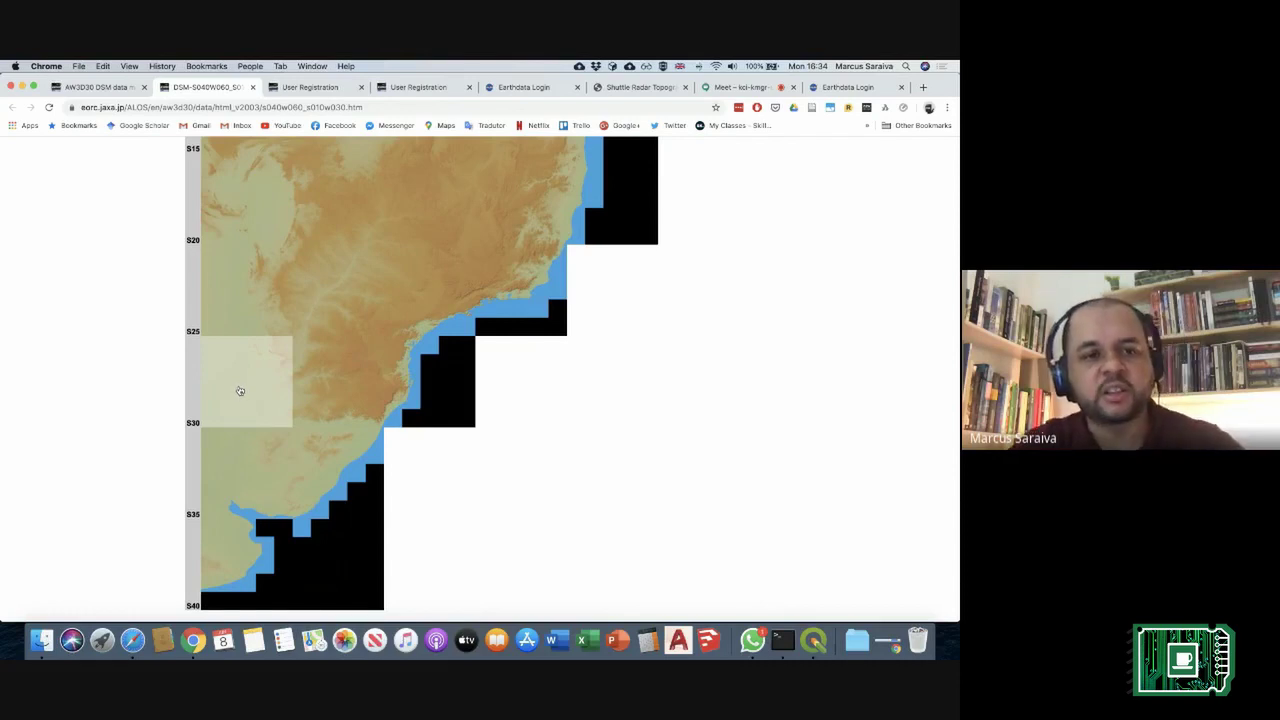
{"action": "scroll", "coordinate": [240, 391], "scroll_direction": "up", "scroll_amount": 3}
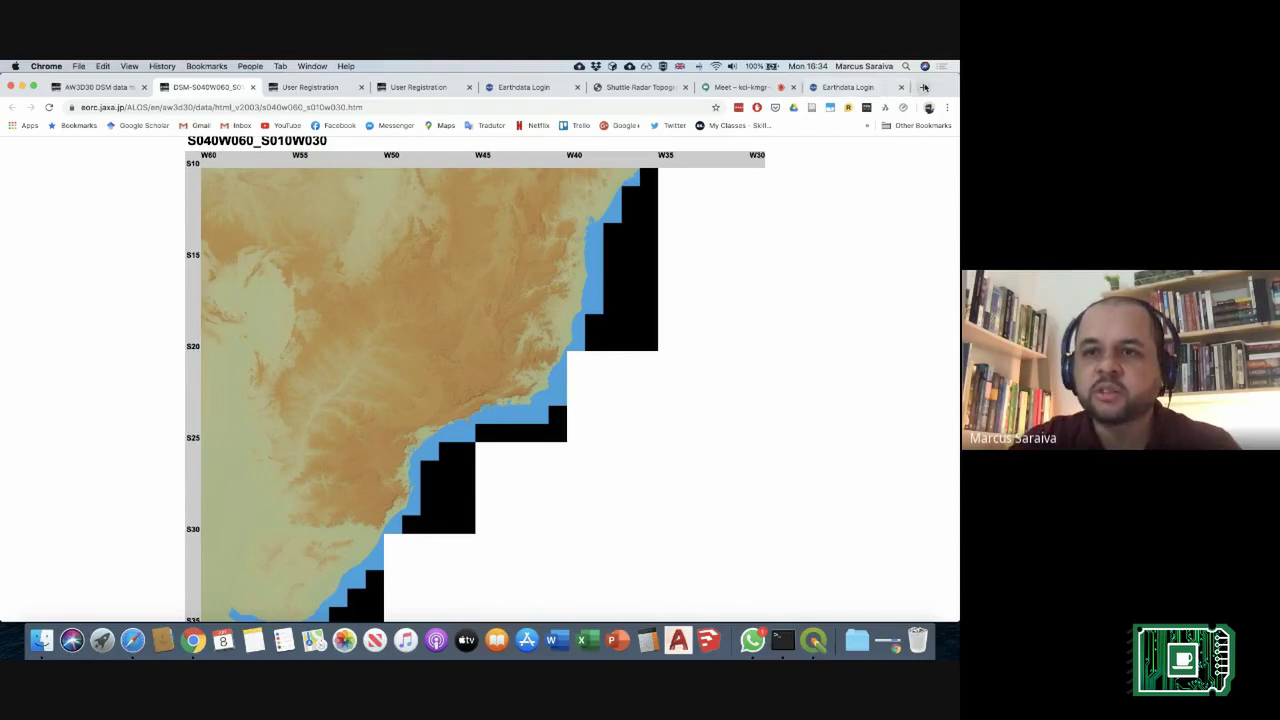
Step: Open maps.google.com.br in a new tab and search for Itaqui, RS
{"action": "left_click", "coordinate": [923, 87]}
{"action": "left_click", "coordinate": [438, 107]}
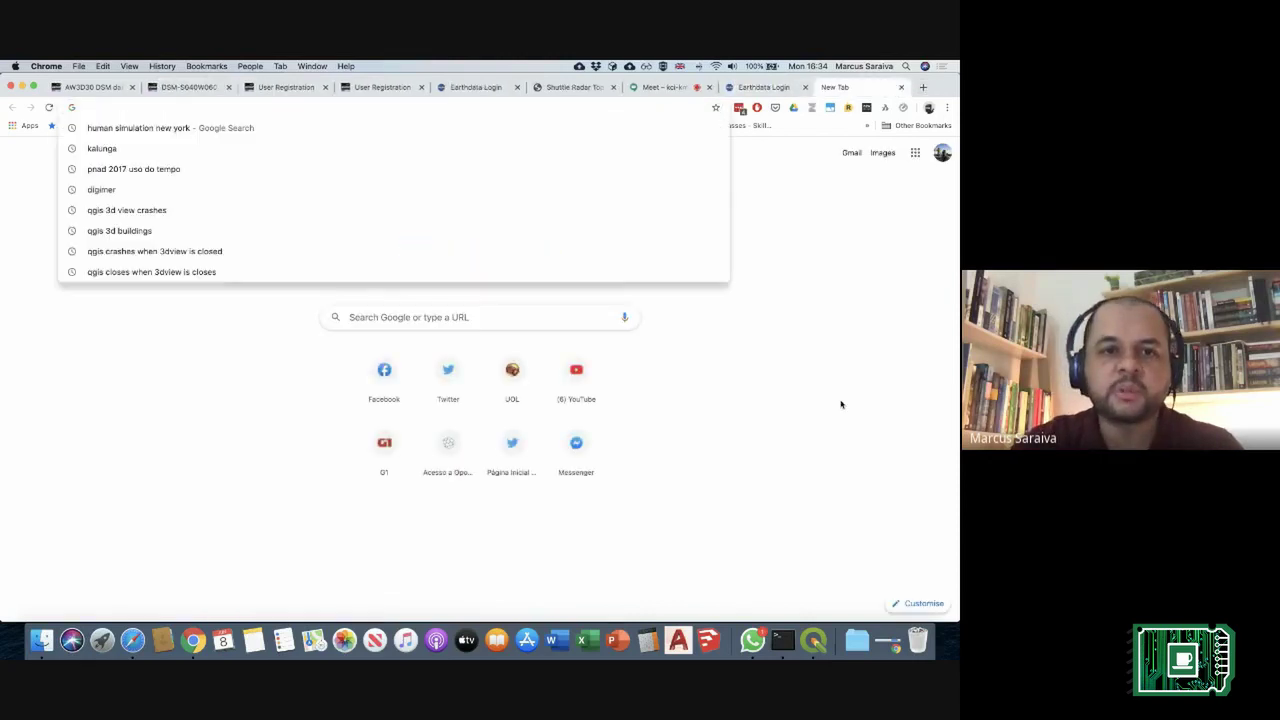
{"action": "type", "text": "maps.google.com.br"}
{"action": "key", "text": "Return"}
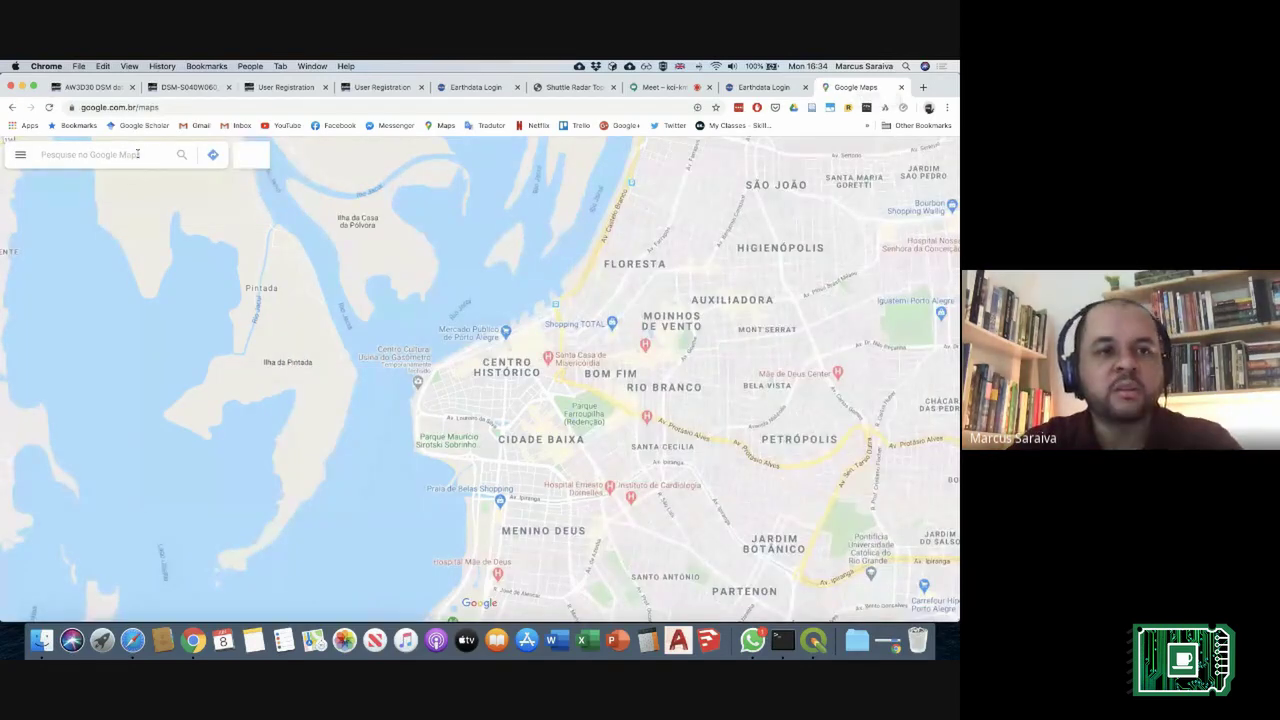
{"action": "left_click", "coordinate": [137, 154]}
{"action": "type", "text": "itaqui"}
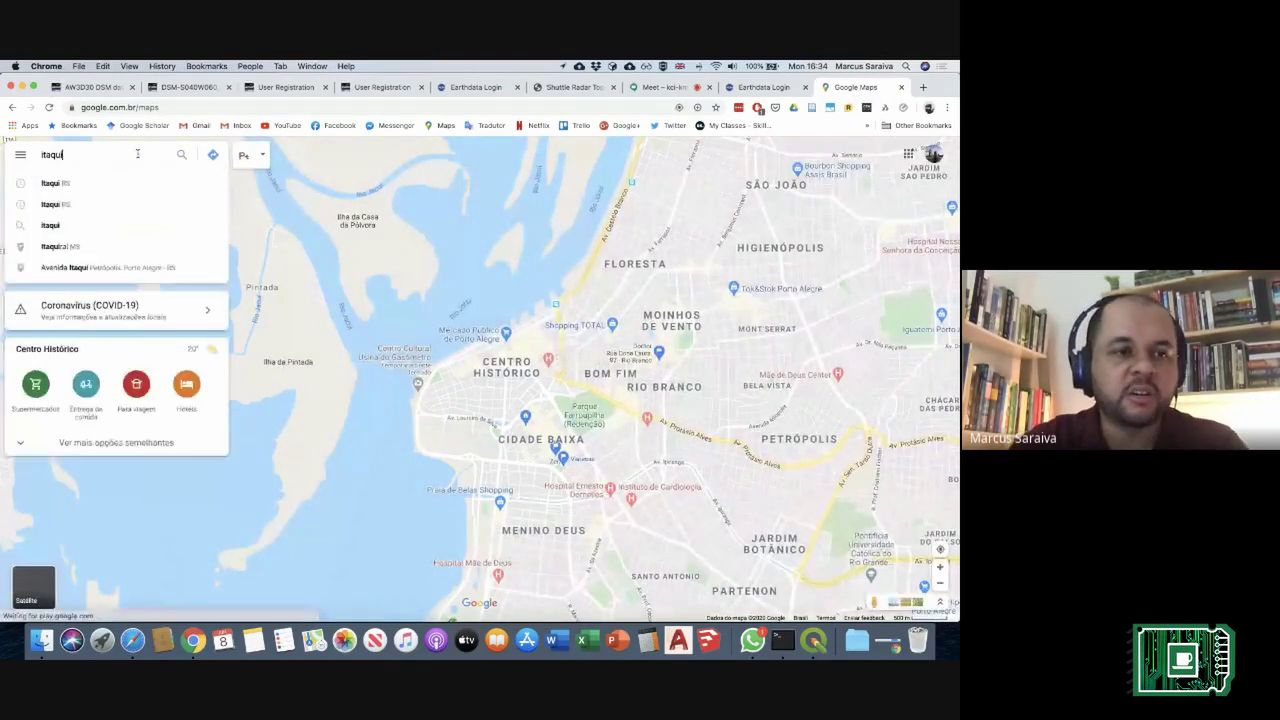
{"action": "left_click", "coordinate": [94, 179]}
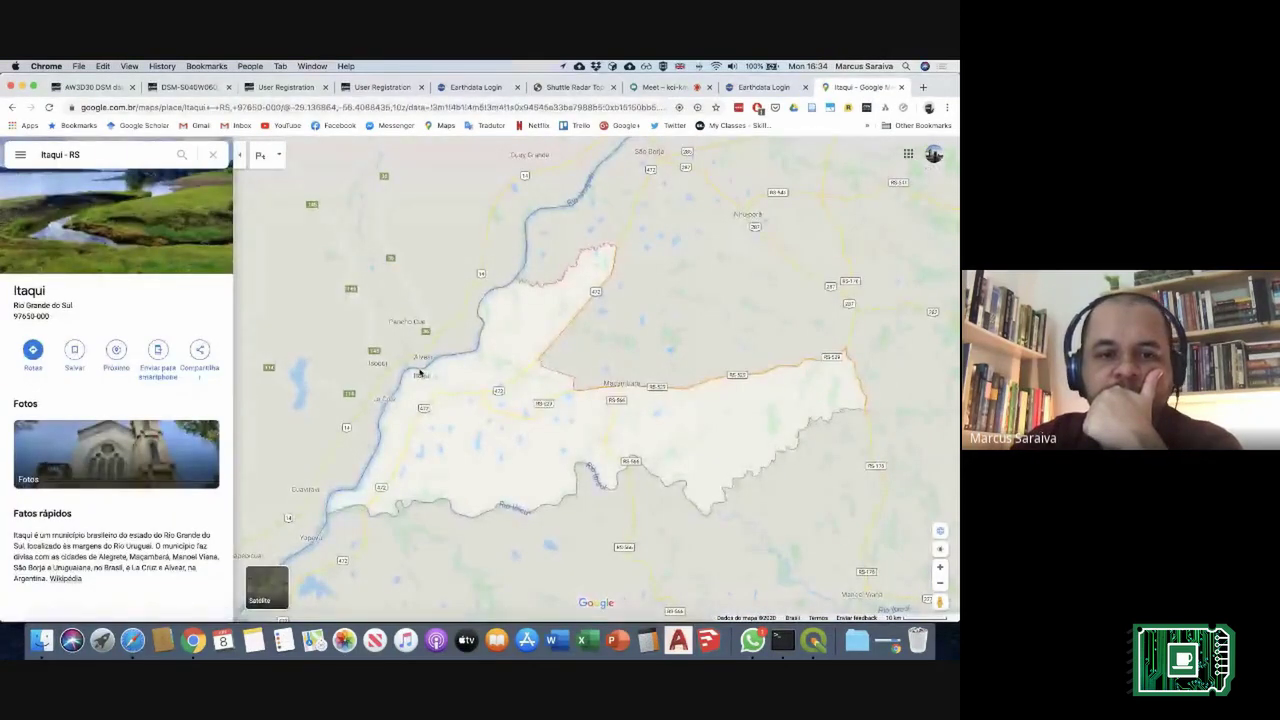
Step: Look up the coordinates of a point in the Centro district of Itaqui
{"action": "scroll", "coordinate": [420, 372], "scroll_direction": "up", "scroll_amount": 5}
{"action": "scroll", "coordinate": [418, 392], "scroll_direction": "up", "scroll_amount": 5}
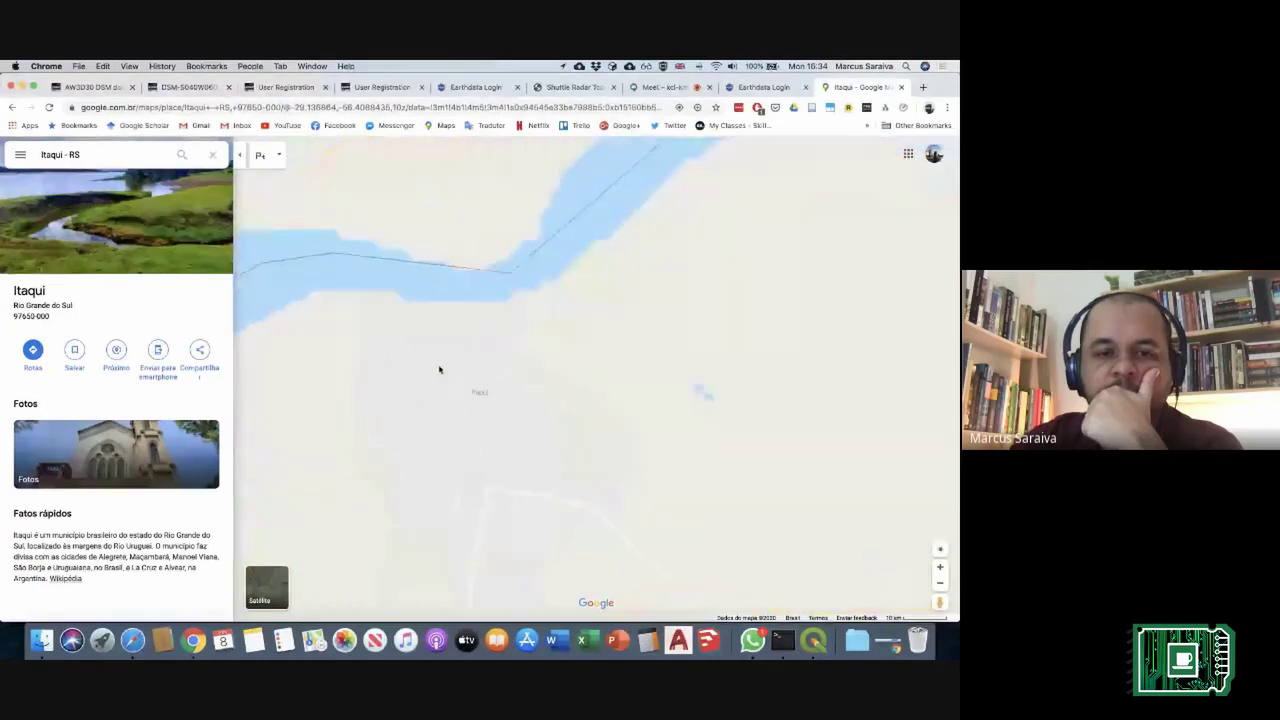
{"action": "scroll", "coordinate": [533, 395], "scroll_direction": "up", "scroll_amount": 3}
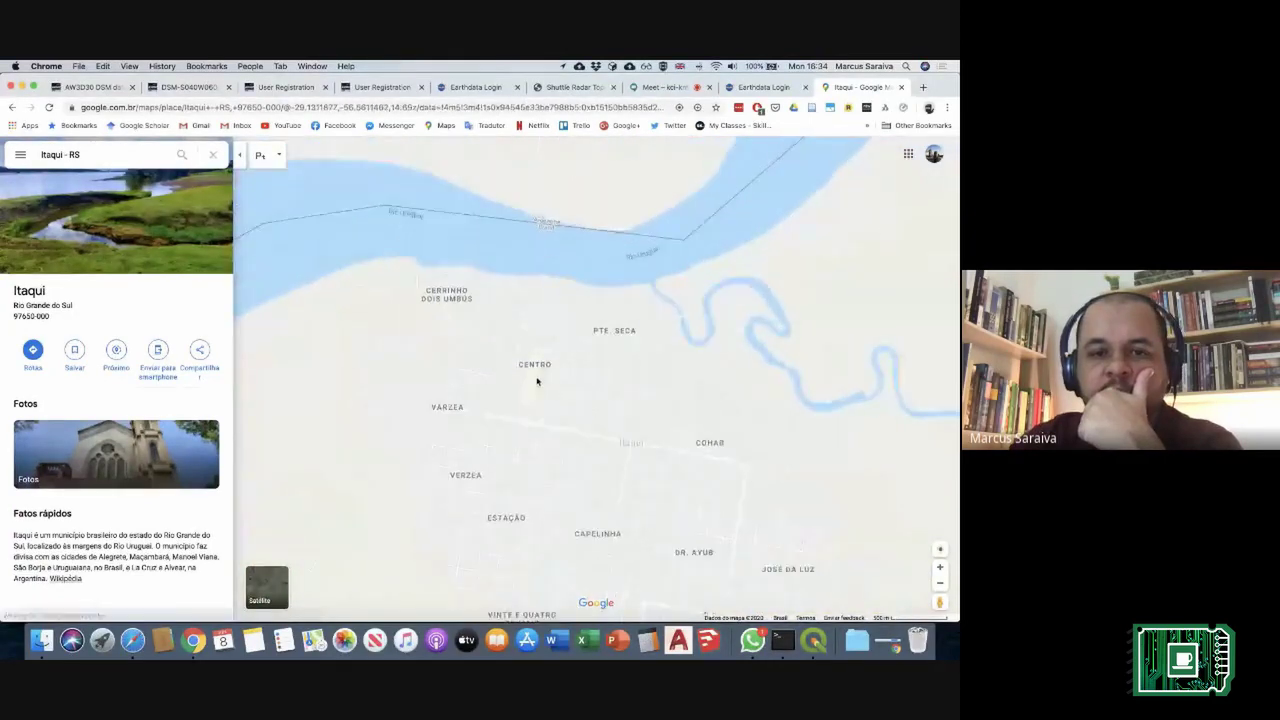
{"action": "left_click", "coordinate": [537, 337]}
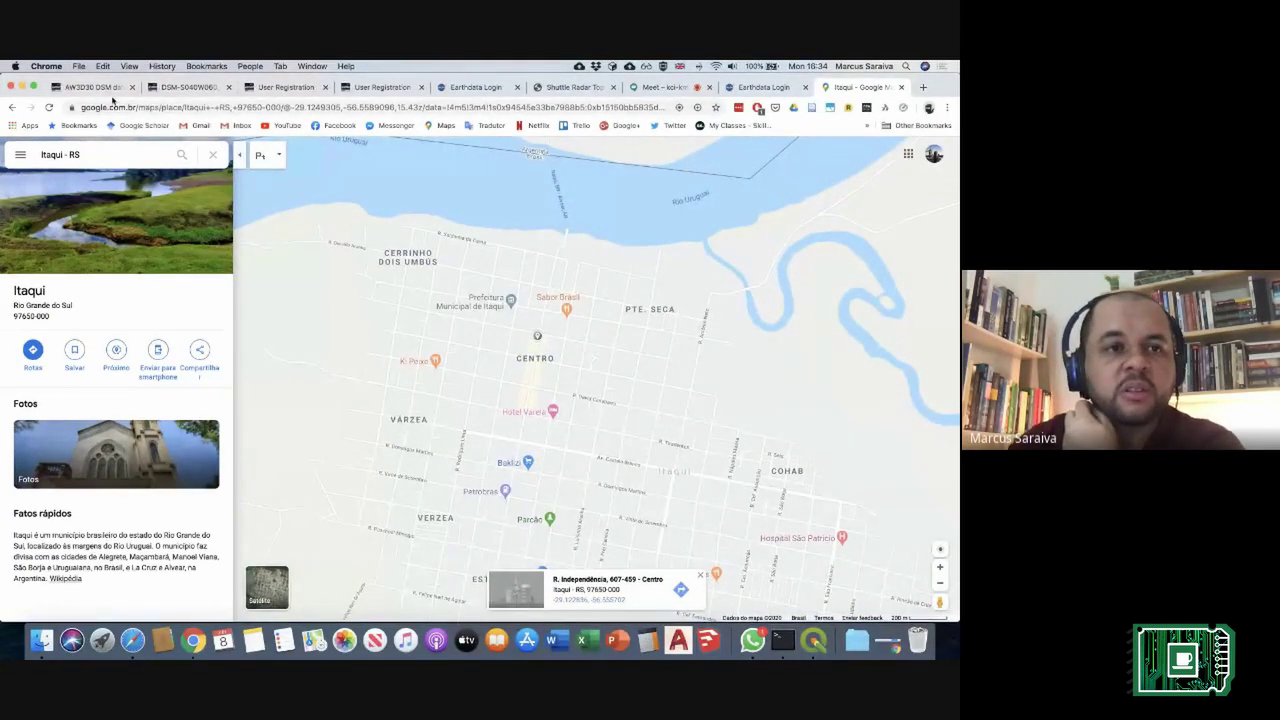
Step: Return to the S040W060_S010W030 mosaic, open its 5 by 5 degree block between S25–S30 and W60–W55, and examine the 1 by 1 degree tile grid
{"action": "left_click", "coordinate": [188, 87]}
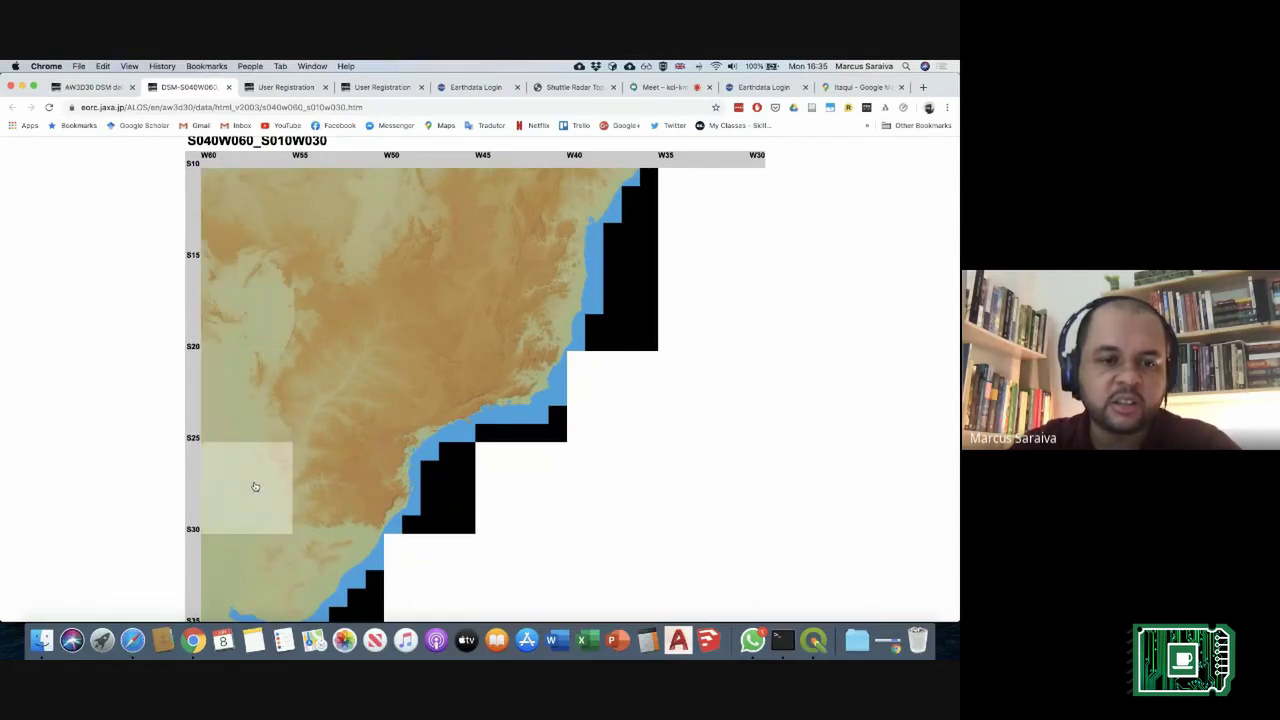
{"action": "left_click", "coordinate": [255, 487]}
{"action": "scroll", "coordinate": [797, 457], "scroll_direction": "down", "scroll_amount": 3}
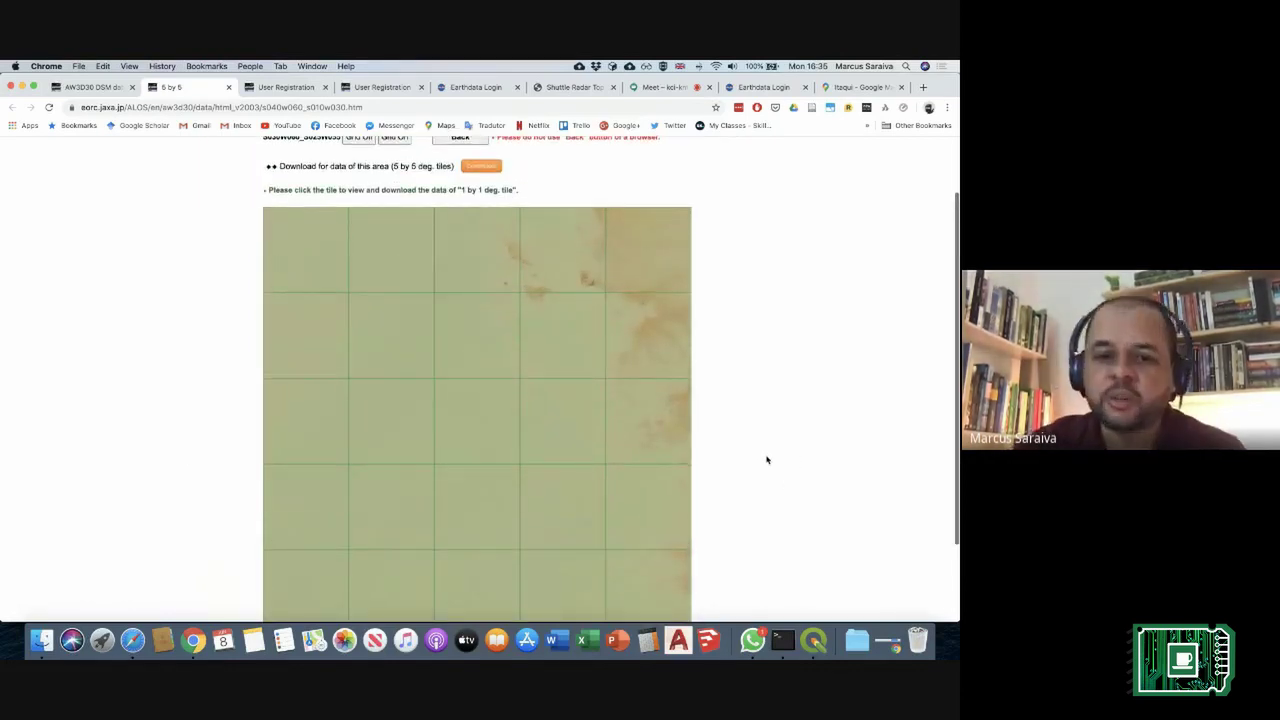
{"action": "scroll", "coordinate": [766, 457], "scroll_direction": "down", "scroll_amount": 2}
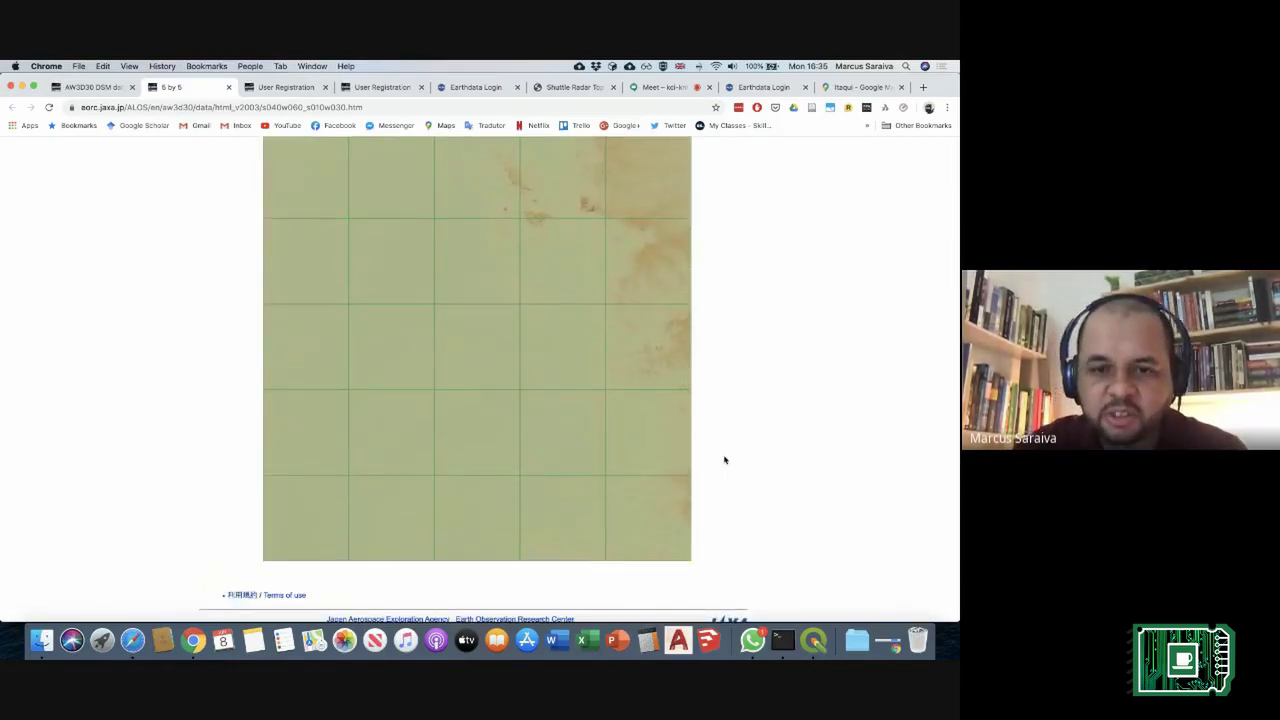
{"action": "scroll", "coordinate": [725, 460], "scroll_direction": "up", "scroll_amount": 1}
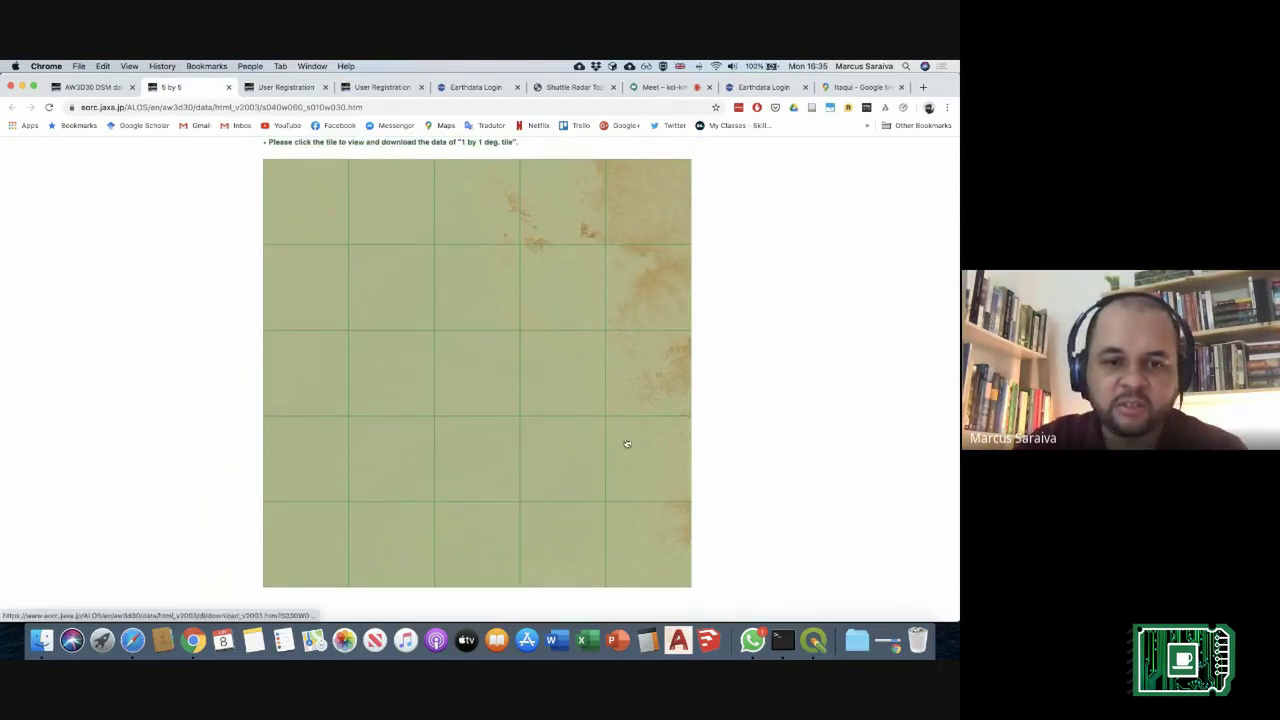
{"action": "scroll", "coordinate": [628, 525], "scroll_direction": "down", "scroll_amount": 1}
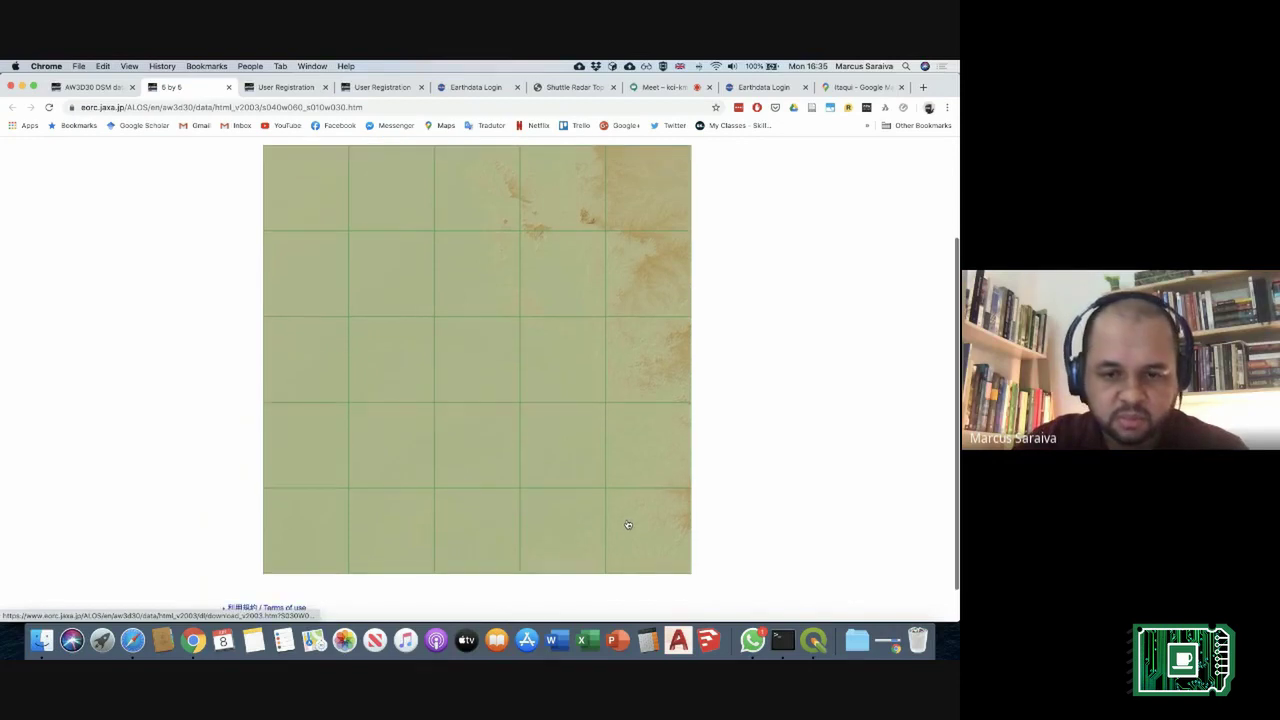
{"action": "scroll", "coordinate": [628, 525], "scroll_direction": "up", "scroll_amount": 2}
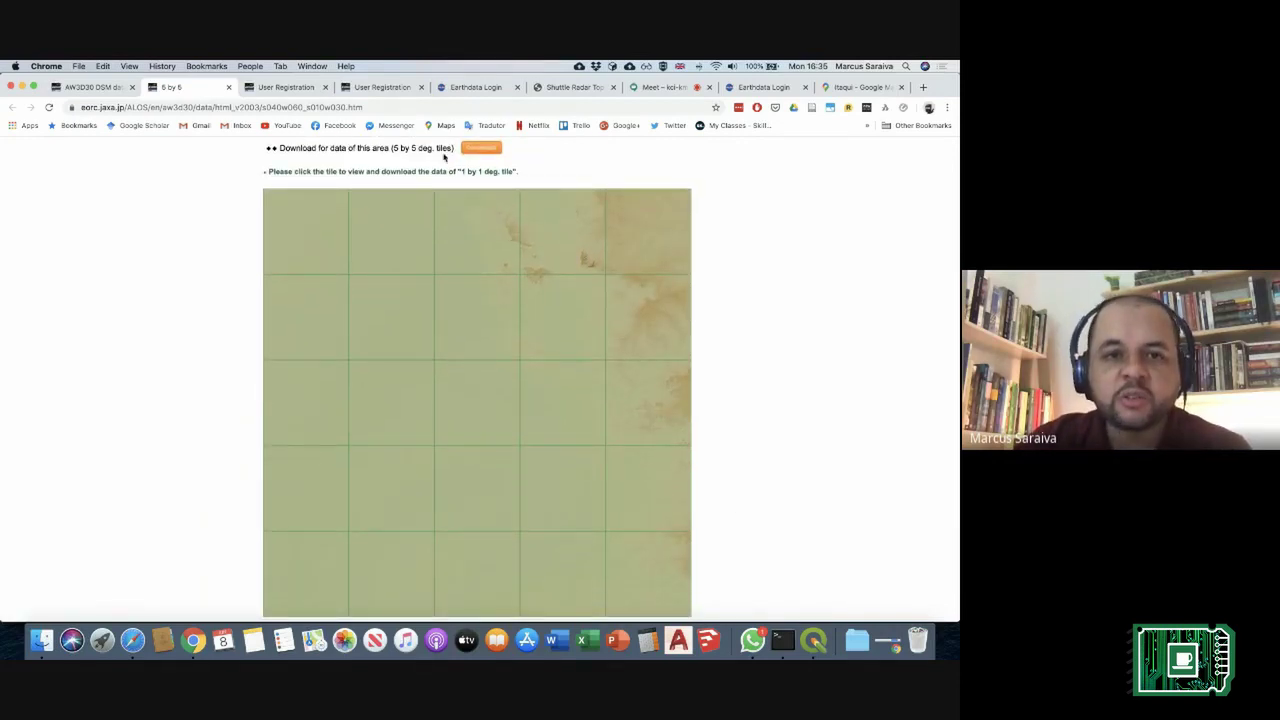
Step: Check Itaqui's location on Google Maps and open the download page for the 1 by 1 degree tile S030W057
{"action": "scroll", "coordinate": [445, 156], "scroll_direction": "up", "scroll_amount": 1}
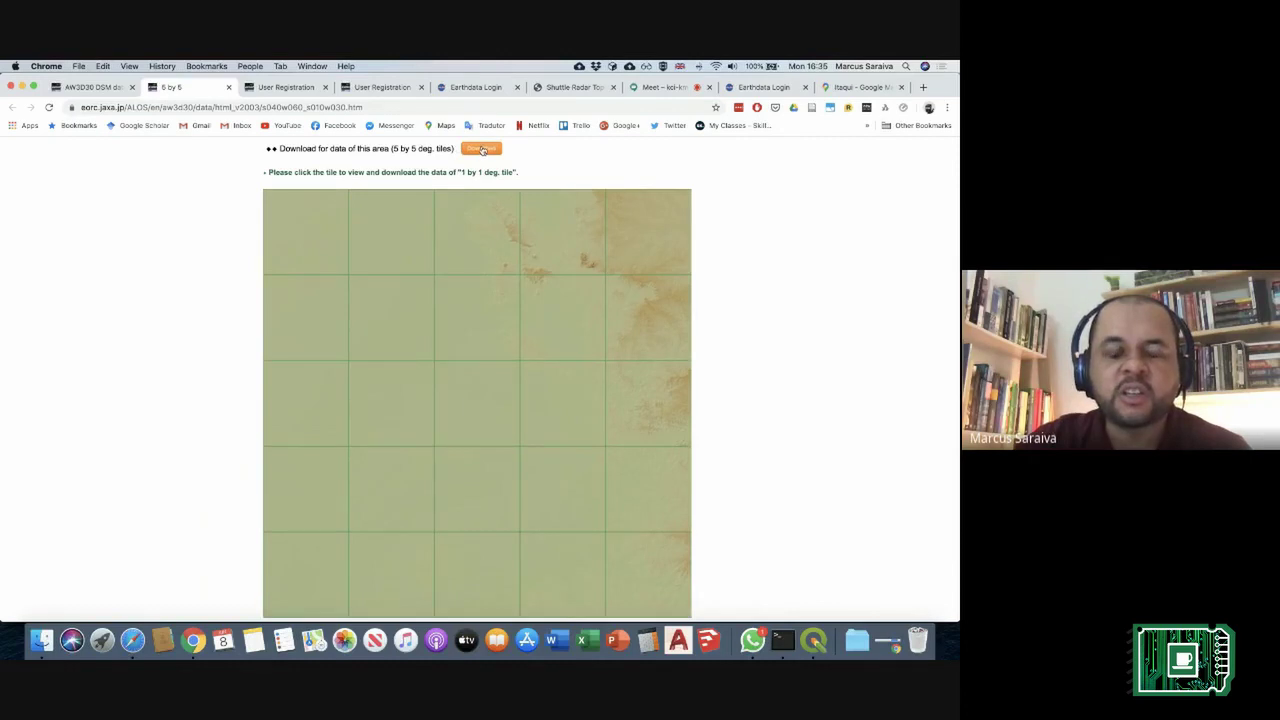
{"action": "scroll", "coordinate": [693, 333], "scroll_direction": "down", "scroll_amount": 1}
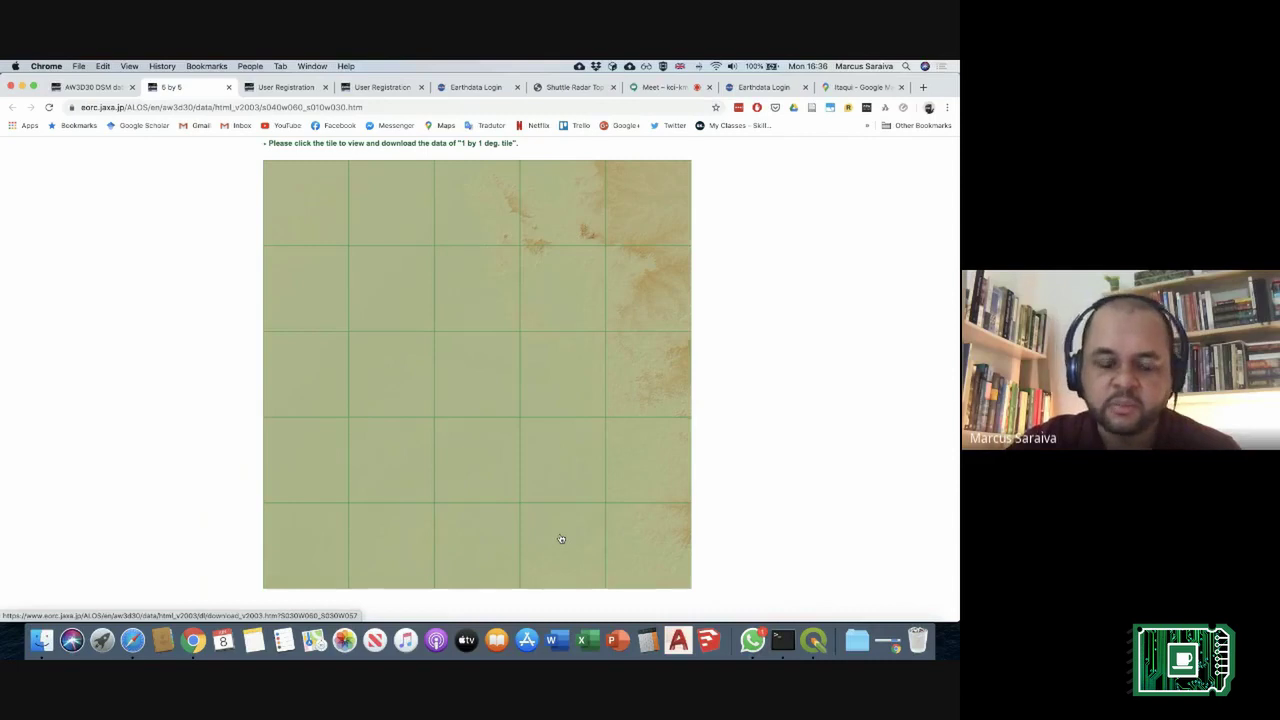
{"action": "left_click", "coordinate": [849, 88]}
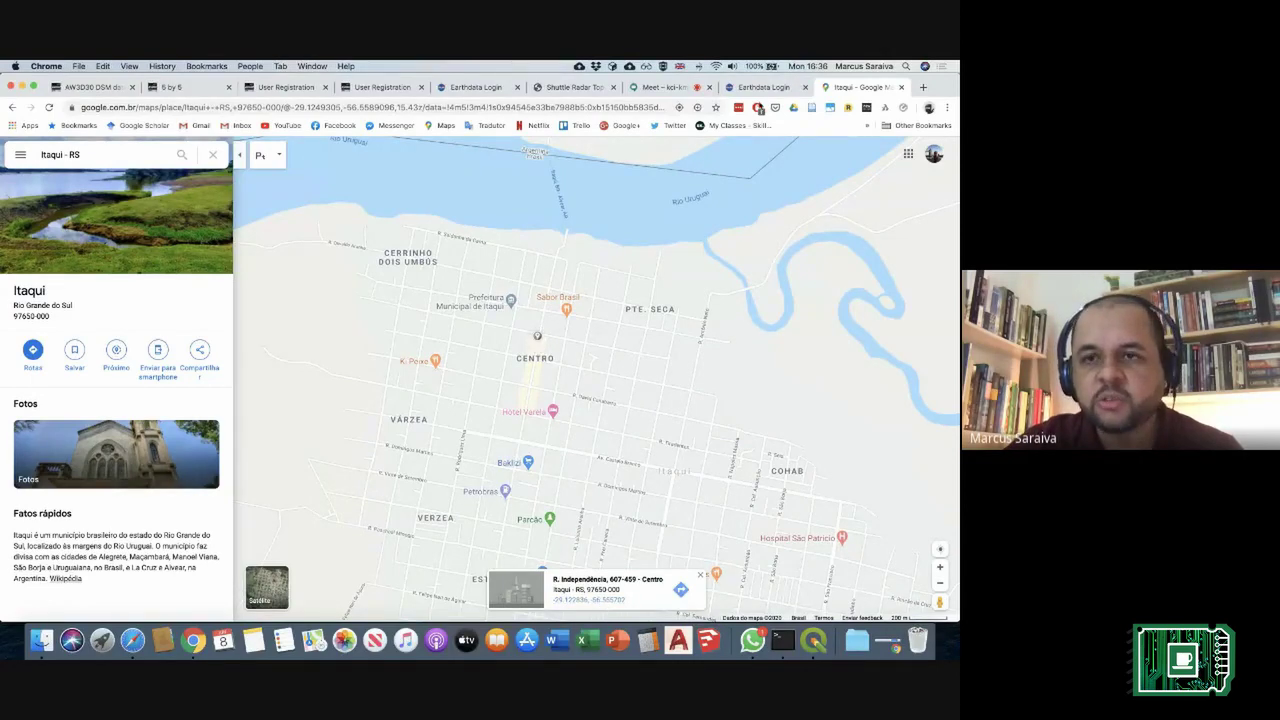
{"action": "left_click", "coordinate": [765, 88]}
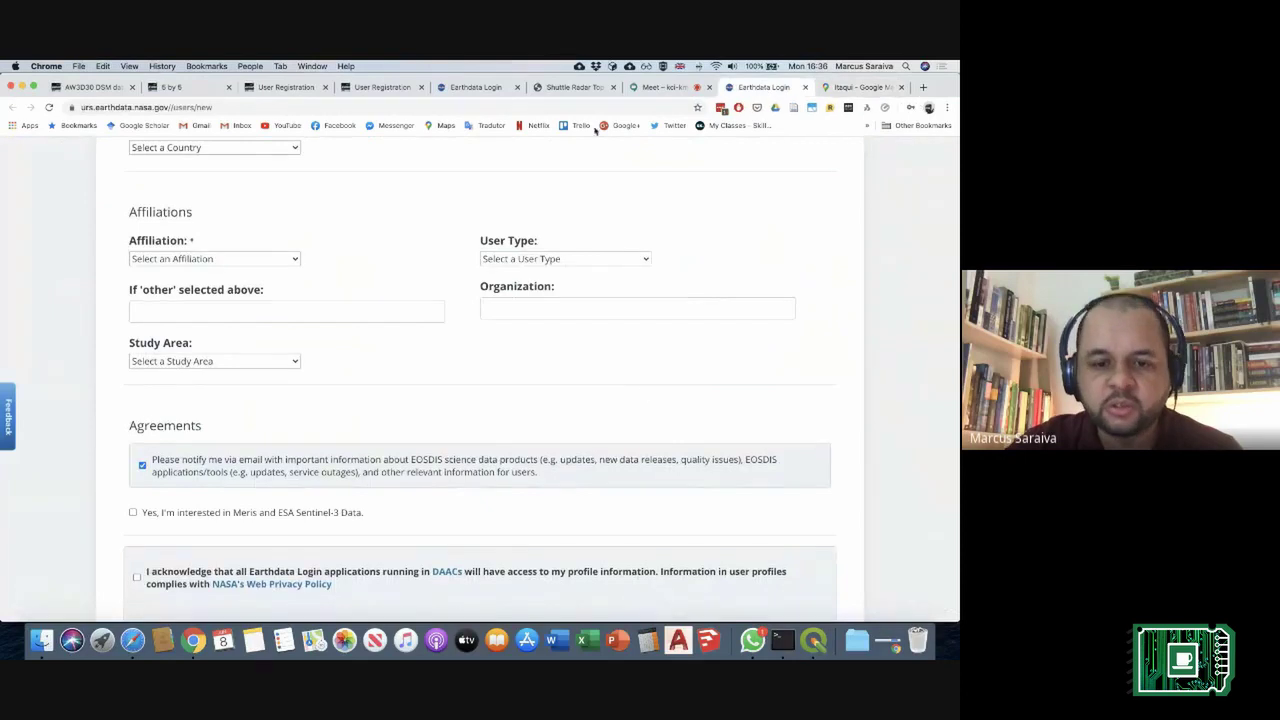
{"action": "key", "text": "super+1"}
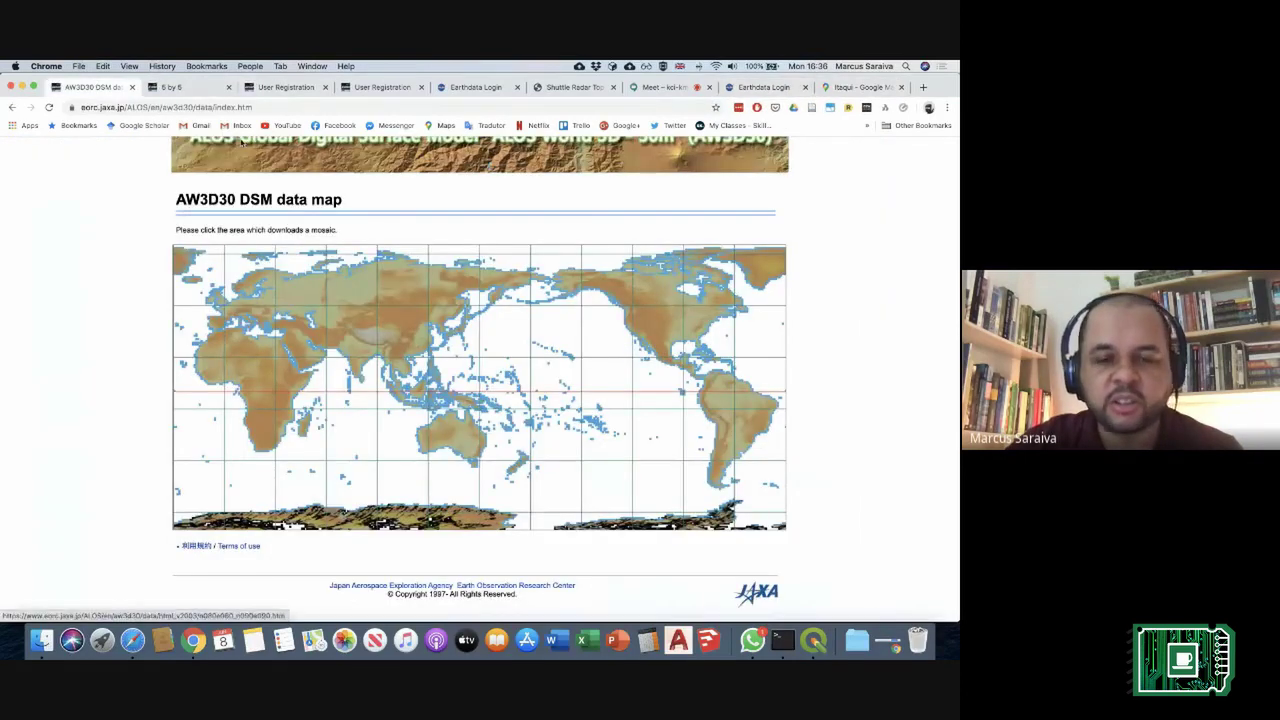
{"action": "left_click", "coordinate": [206, 89]}
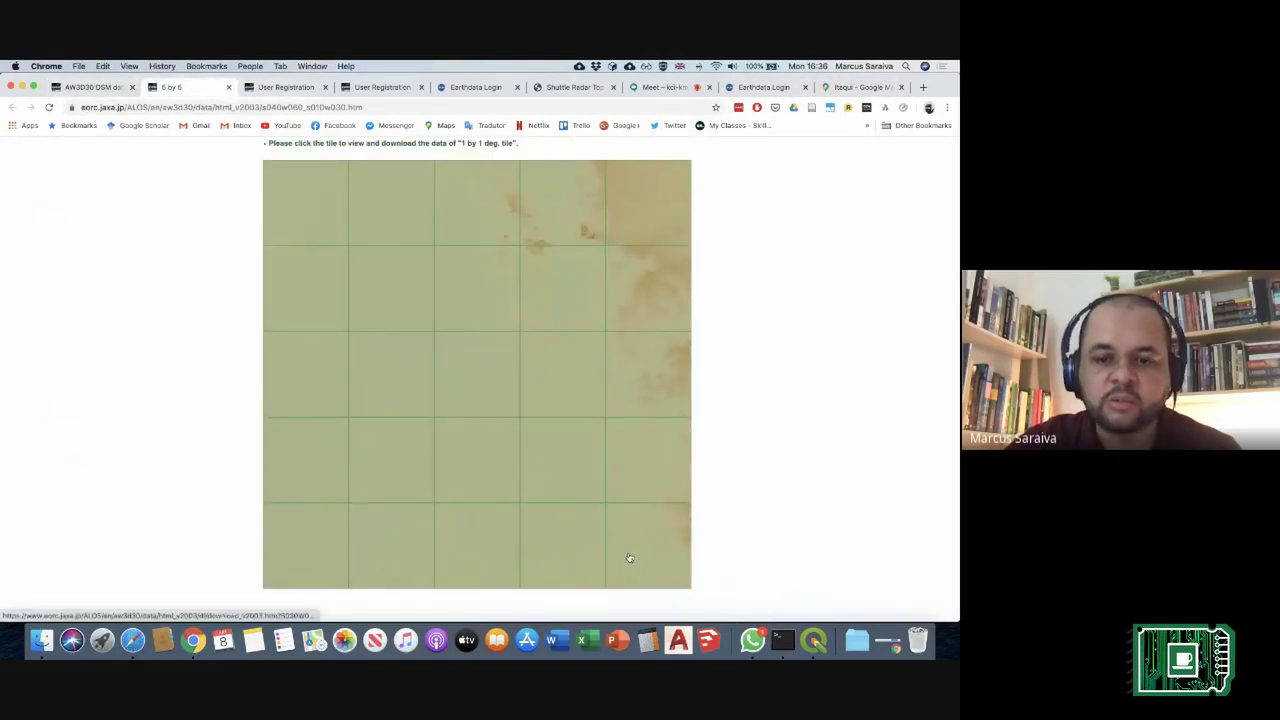
{"action": "left_click", "coordinate": [553, 548]}
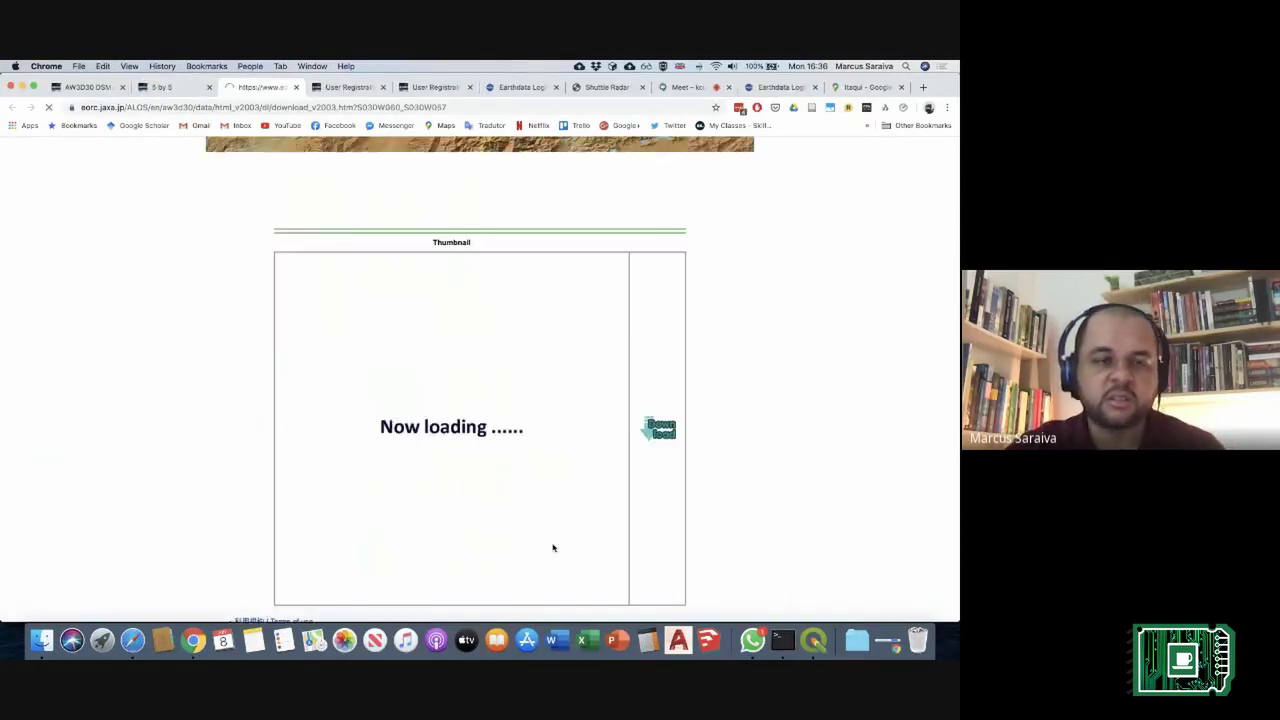
{"action": "scroll", "coordinate": [762, 486], "scroll_direction": "down", "scroll_amount": 1}
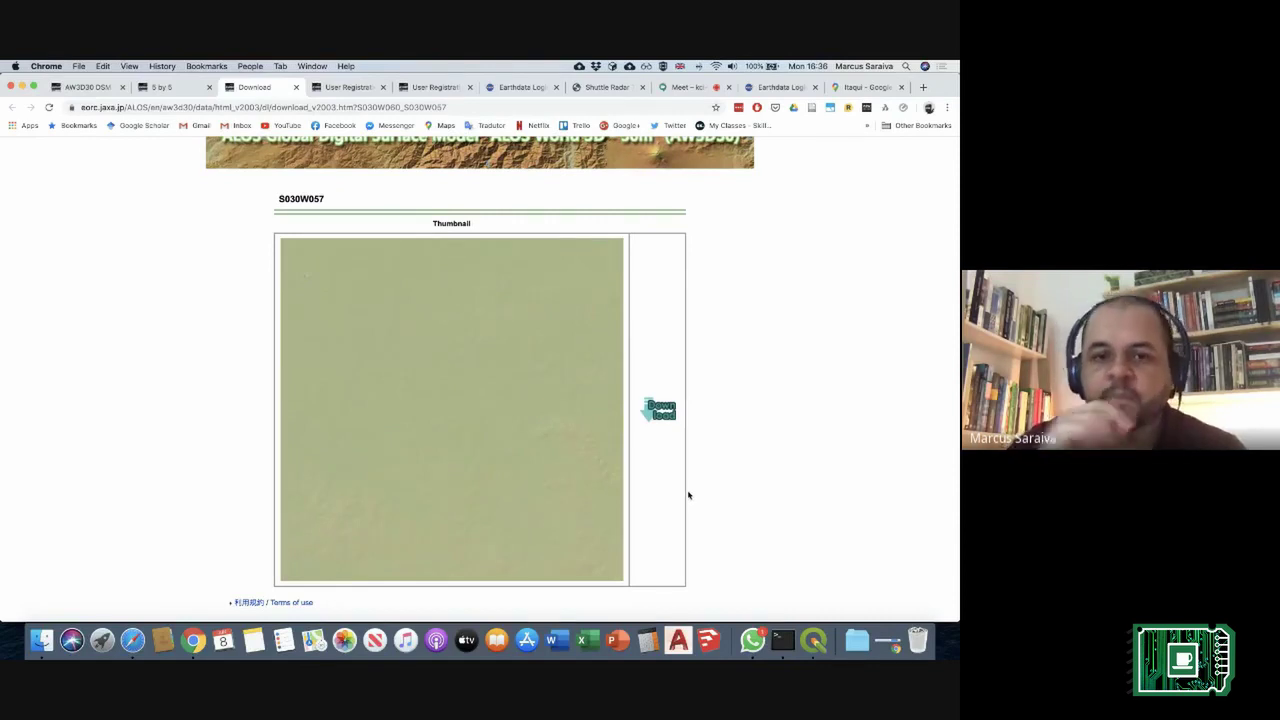
{"action": "scroll", "coordinate": [689, 494], "scroll_direction": "down", "scroll_amount": 1}
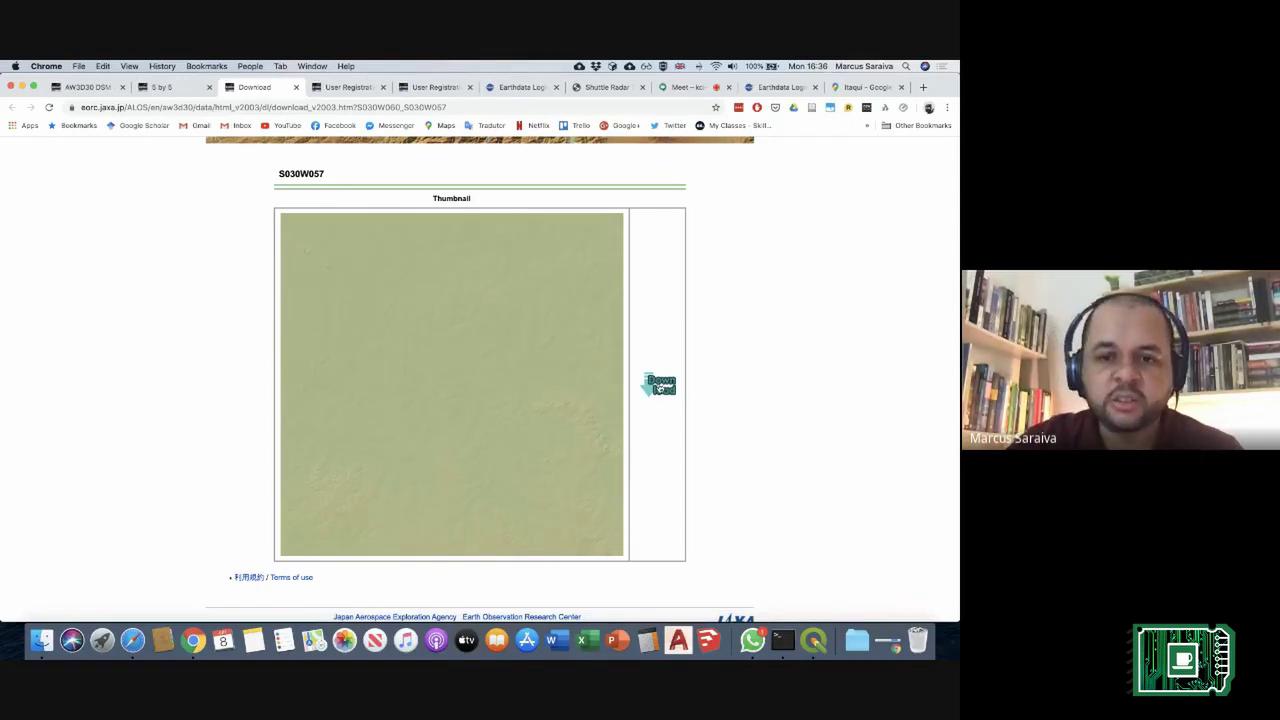
{"action": "left_click", "coordinate": [657, 384]}
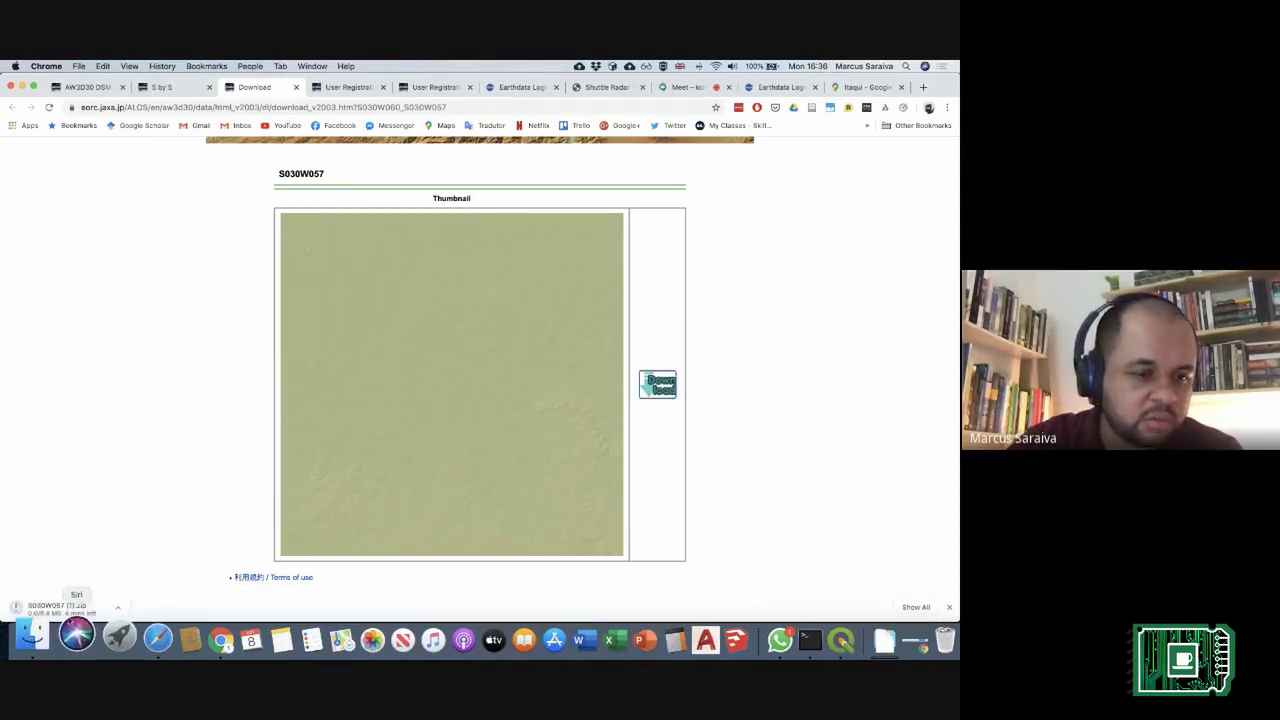
{"action": "left_click", "coordinate": [118, 608]}
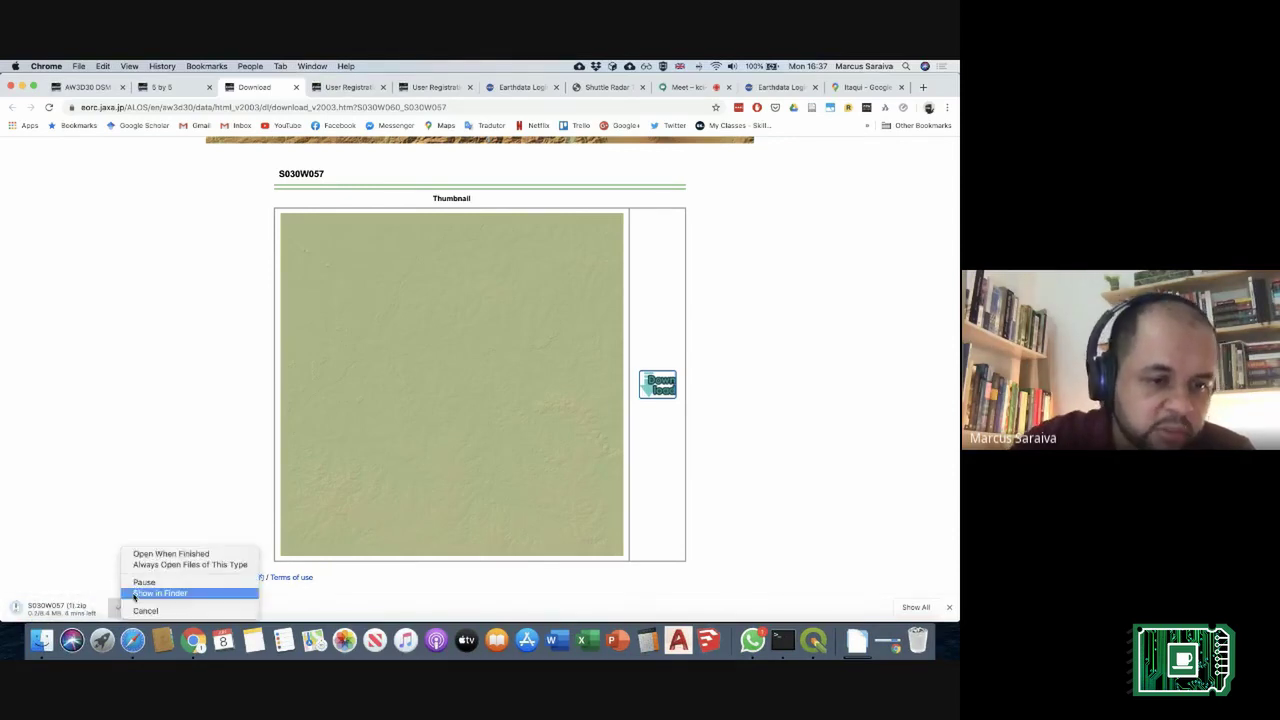
{"action": "left_click", "coordinate": [153, 611]}
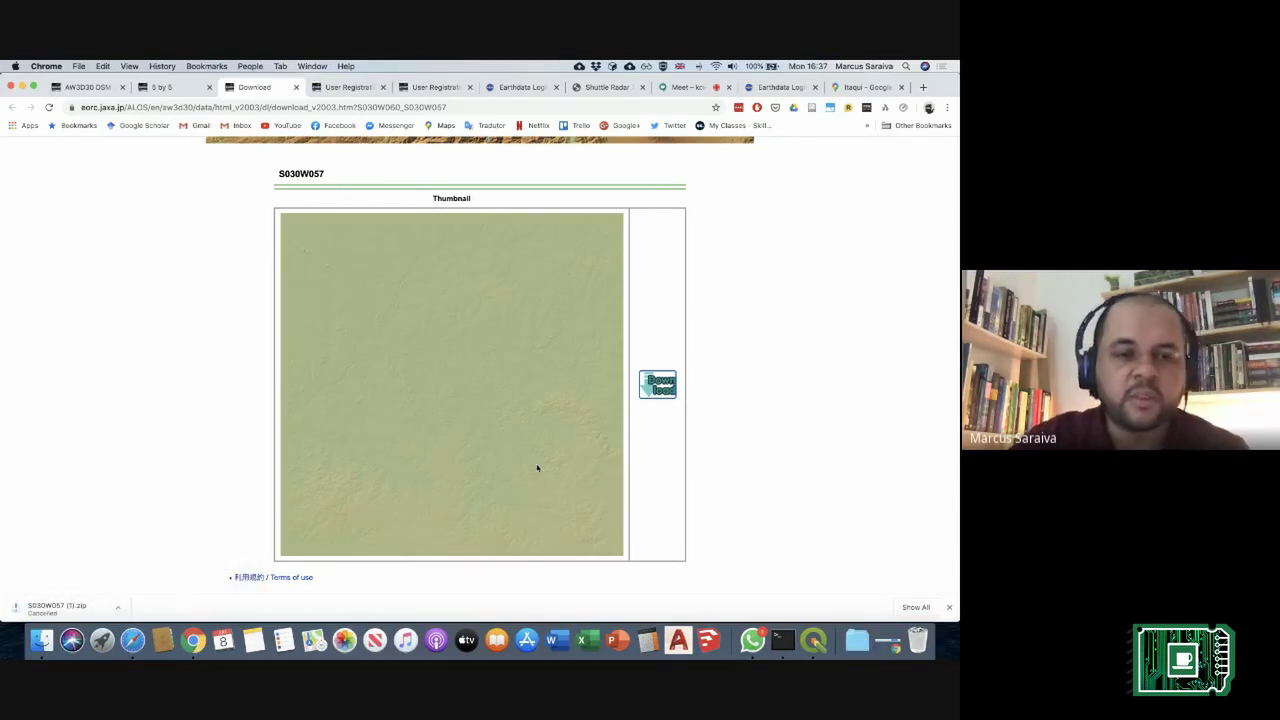
{"action": "left_click", "coordinate": [949, 607]}
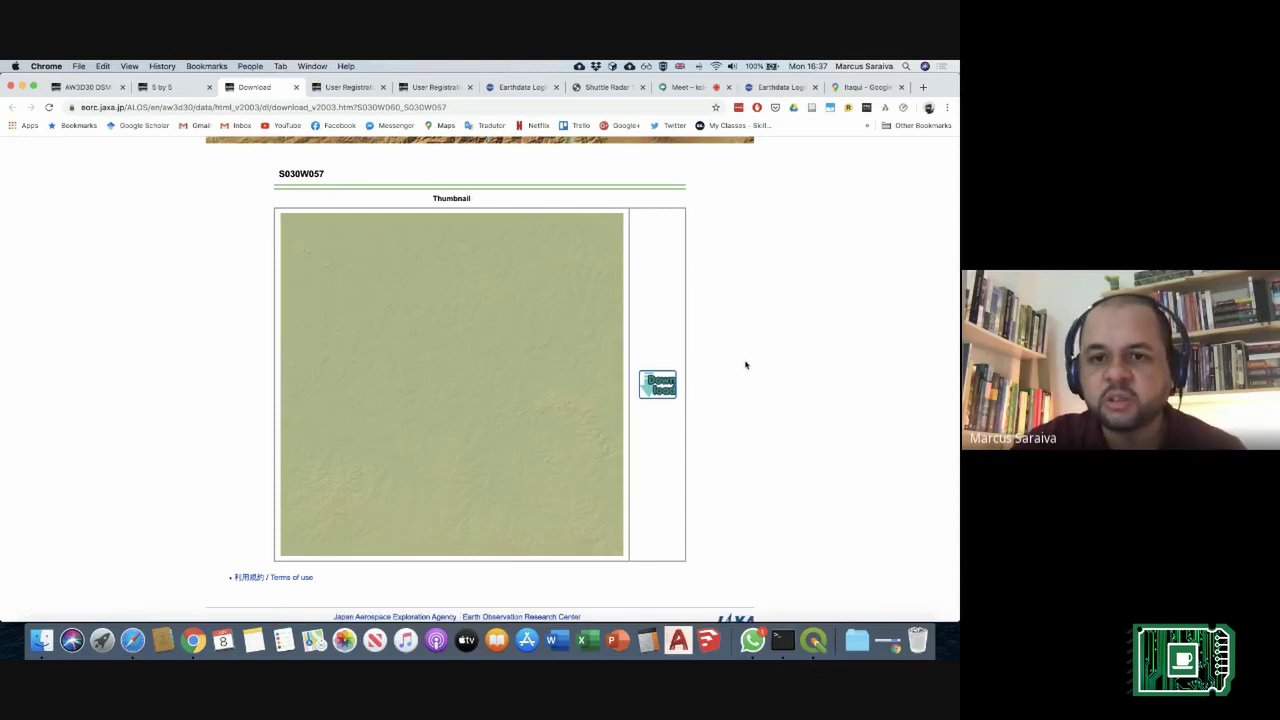
Step: Switch to Finder and open the extracted S030W057 folder in Downloads
{"action": "key", "text": "super+h"}
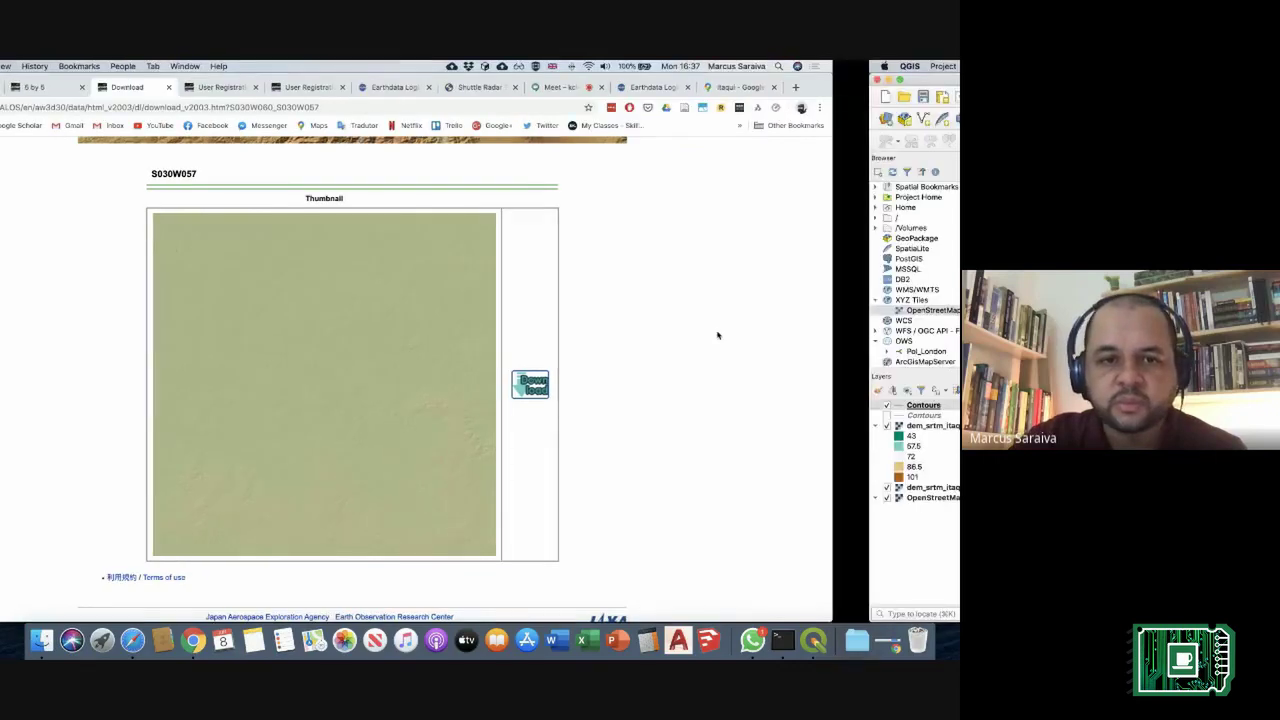
{"action": "key", "text": "super+Tab"}
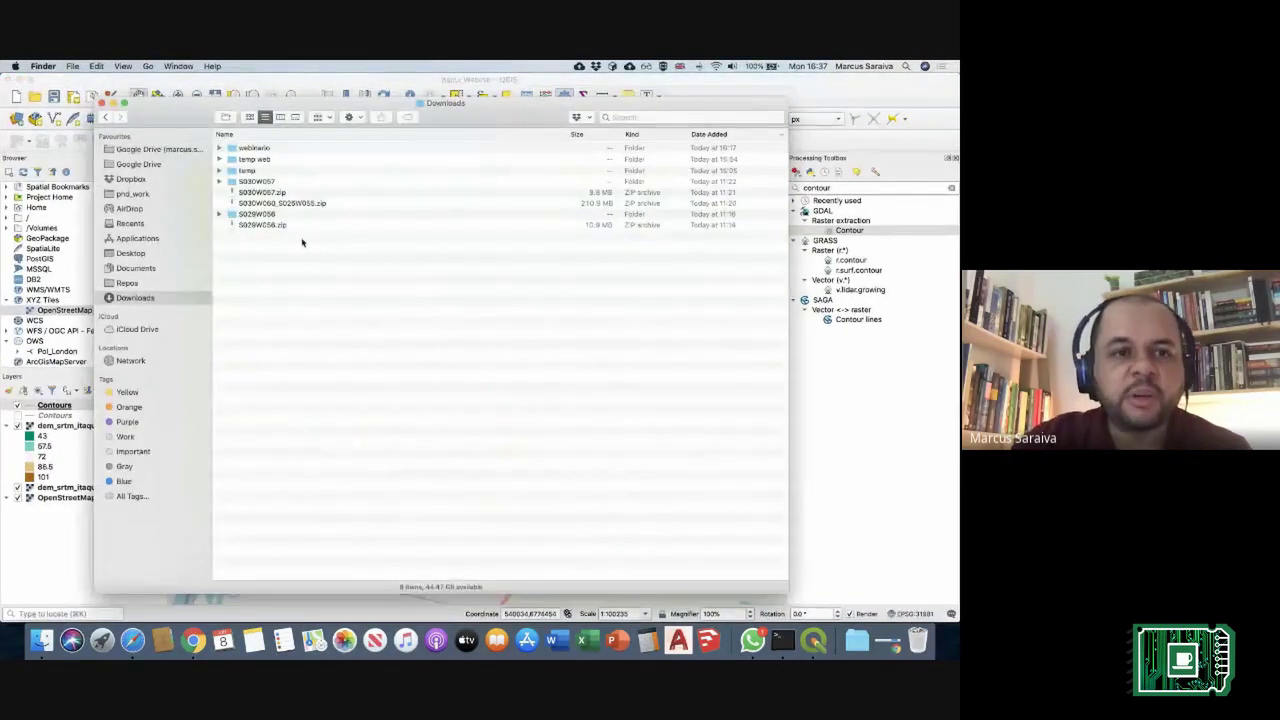
{"action": "left_click", "coordinate": [265, 192]}
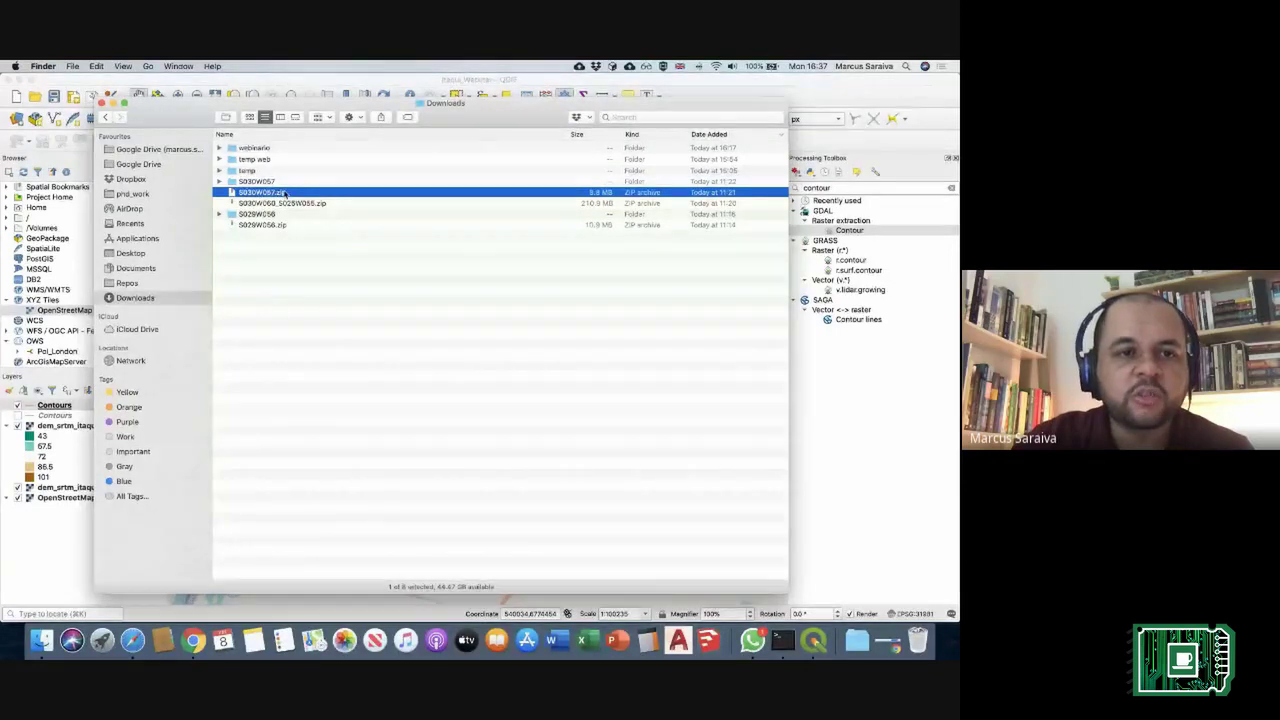
{"action": "left_click", "coordinate": [288, 182]}
{"action": "double_click", "coordinate": [288, 182]}
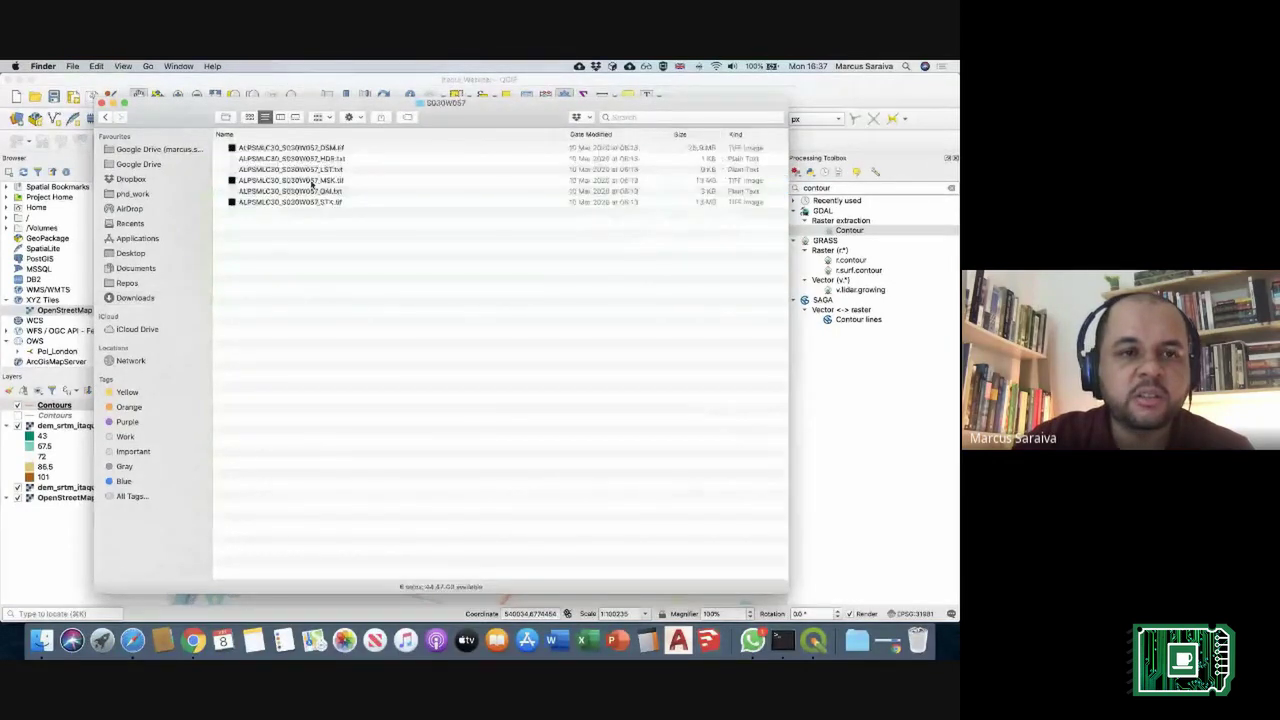
Step: Add ALPSMLC30_S030W057_DSM.tif from the S030W057 folder to the QGIS map as a raster layer
{"action": "left_click_drag", "start_coordinate": [420, 142], "coordinate": [730, 150]}
{"action": "key", "text": "Down"}
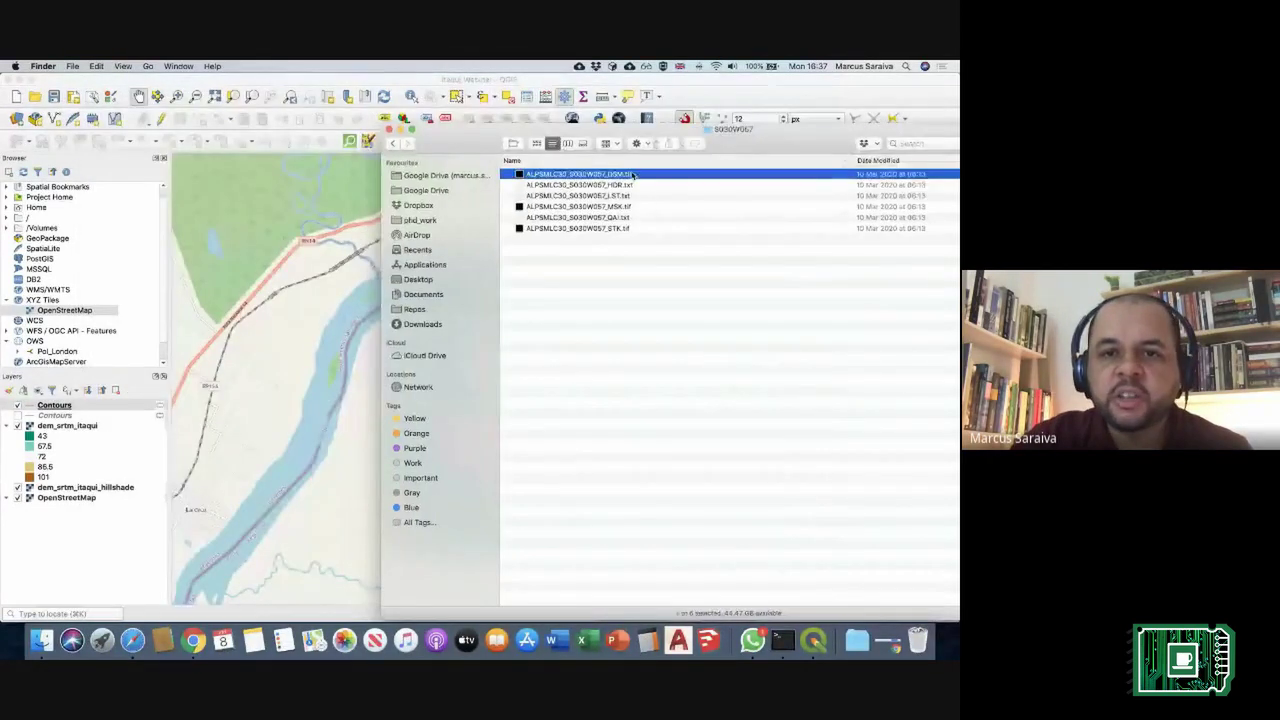
{"action": "left_click", "coordinate": [634, 207]}
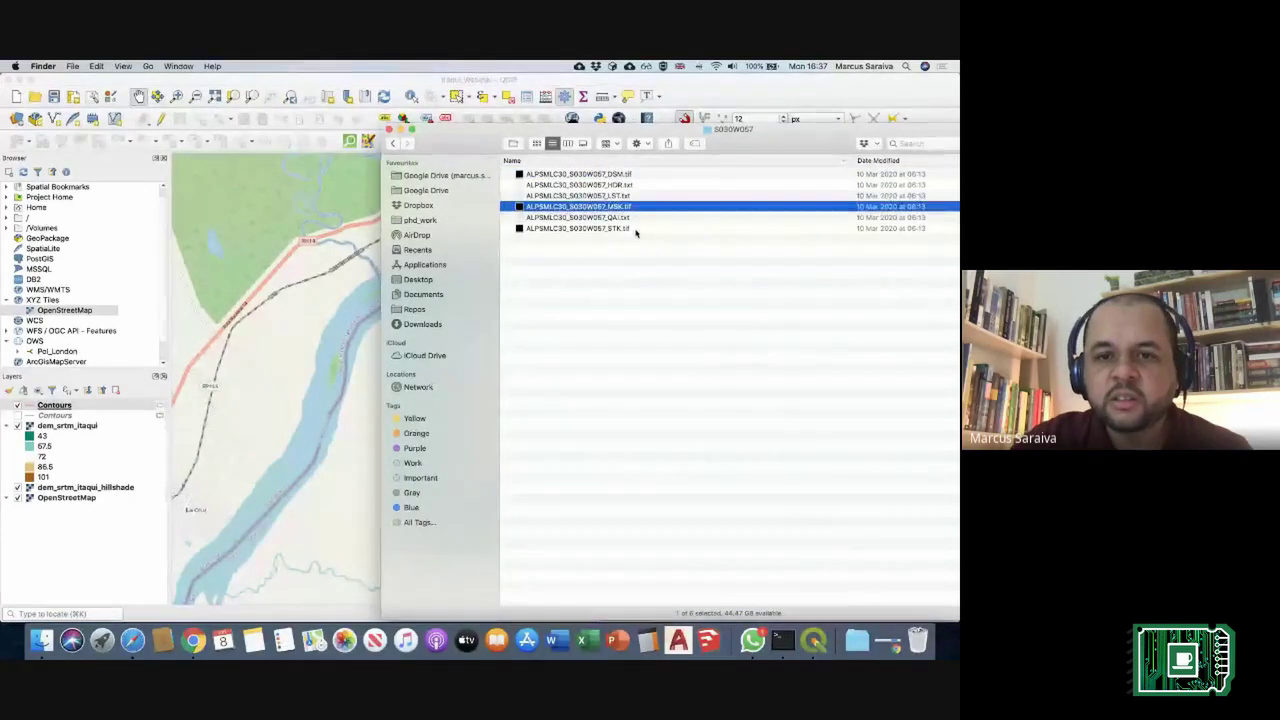
{"action": "left_click", "coordinate": [634, 229]}
{"action": "left_click", "coordinate": [632, 175]}
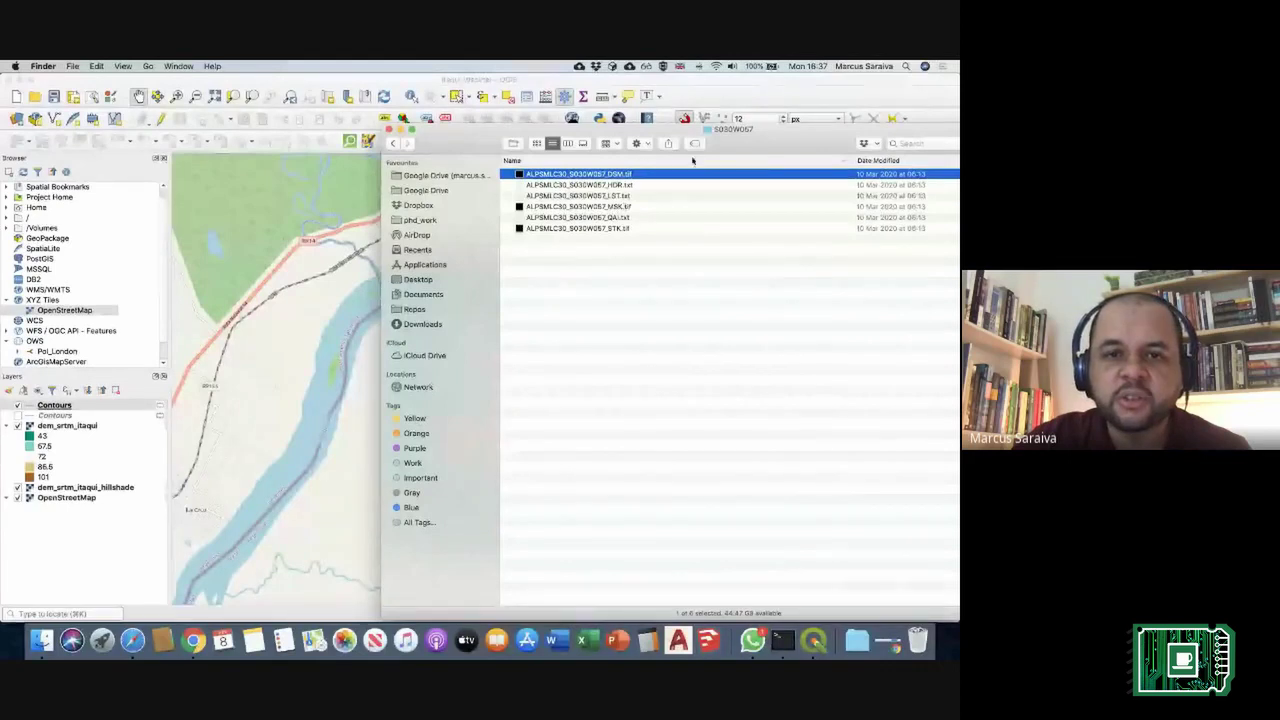
{"action": "left_click_drag", "start_coordinate": [736, 143], "coordinate": [806, 137]}
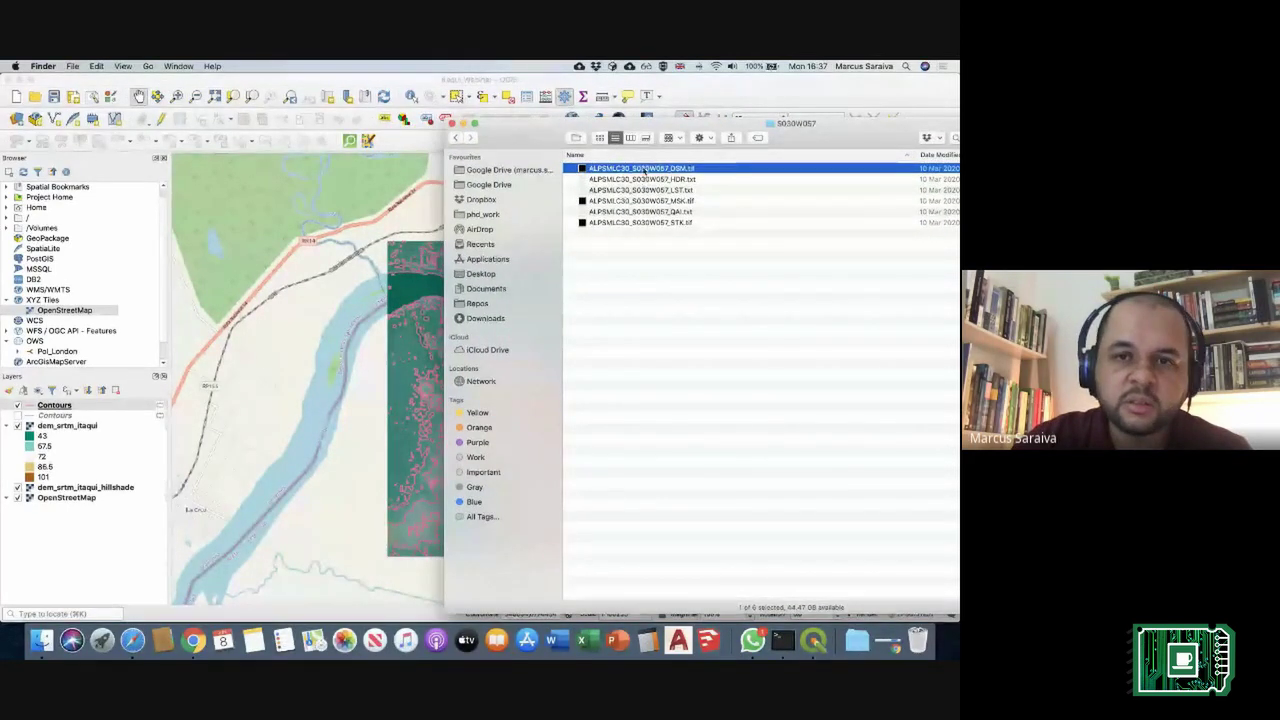
{"action": "left_click_drag", "start_coordinate": [640, 168], "coordinate": [305, 297]}
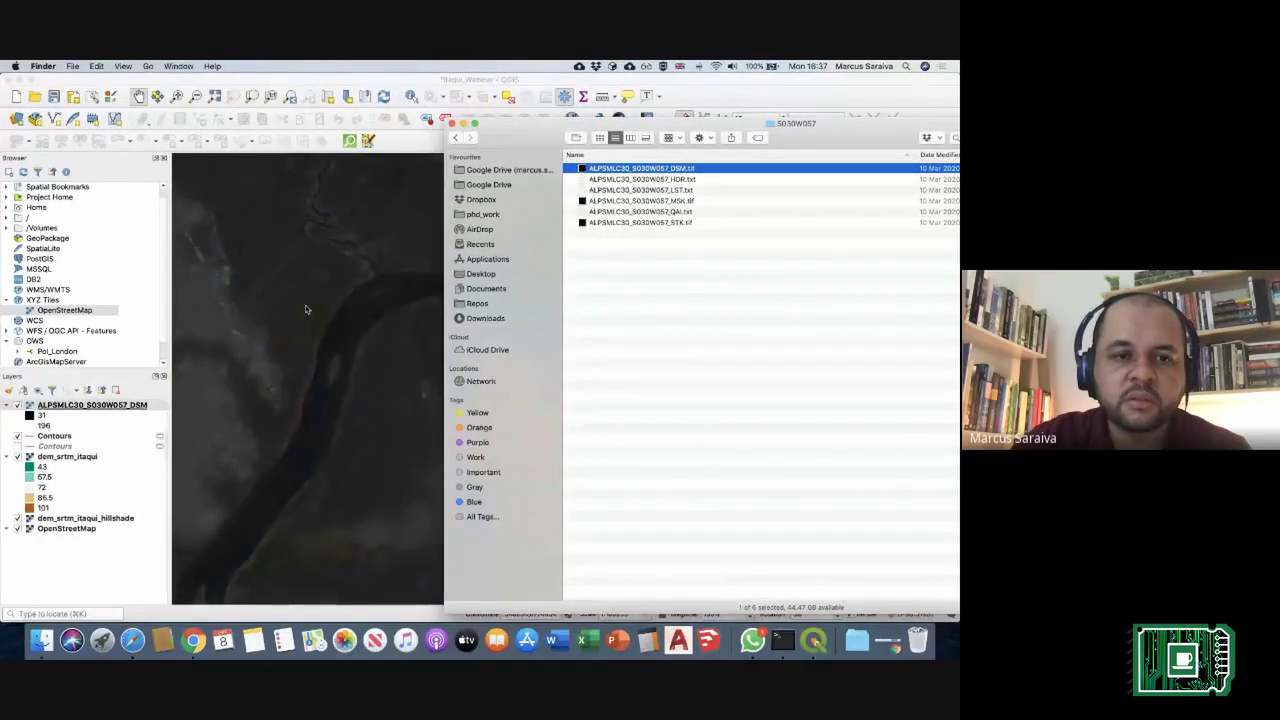
Step: View the full extent of the ALPSMLC30_S030W057_DSM layer and move it below dem_srtm_itaqui_hillshade in the layer order
{"action": "left_click", "coordinate": [349, 332]}
{"action": "left_click_drag", "start_coordinate": [371, 337], "coordinate": [440, 334]}
{"action": "scroll", "coordinate": [414, 357], "scroll_direction": "down", "scroll_amount": 2}
{"action": "scroll", "coordinate": [399, 368], "scroll_direction": "down", "scroll_amount": 2}
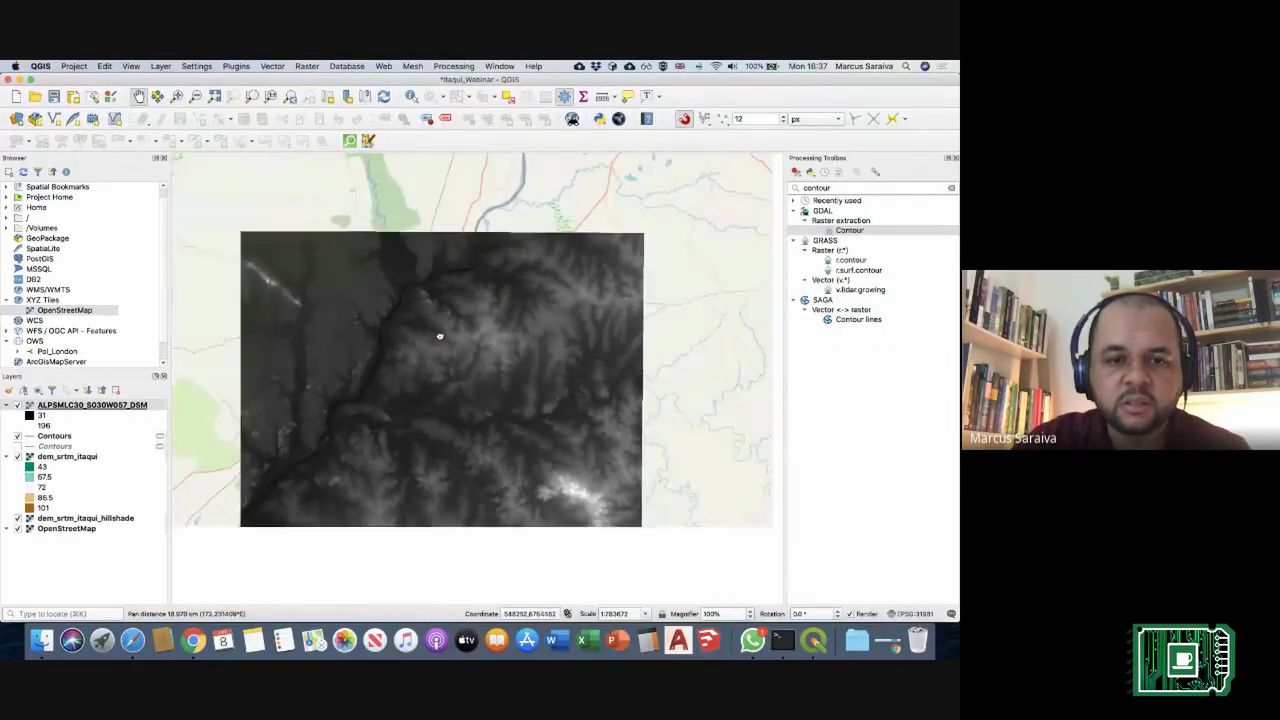
{"action": "scroll", "coordinate": [430, 371], "scroll_direction": "down", "scroll_amount": 1}
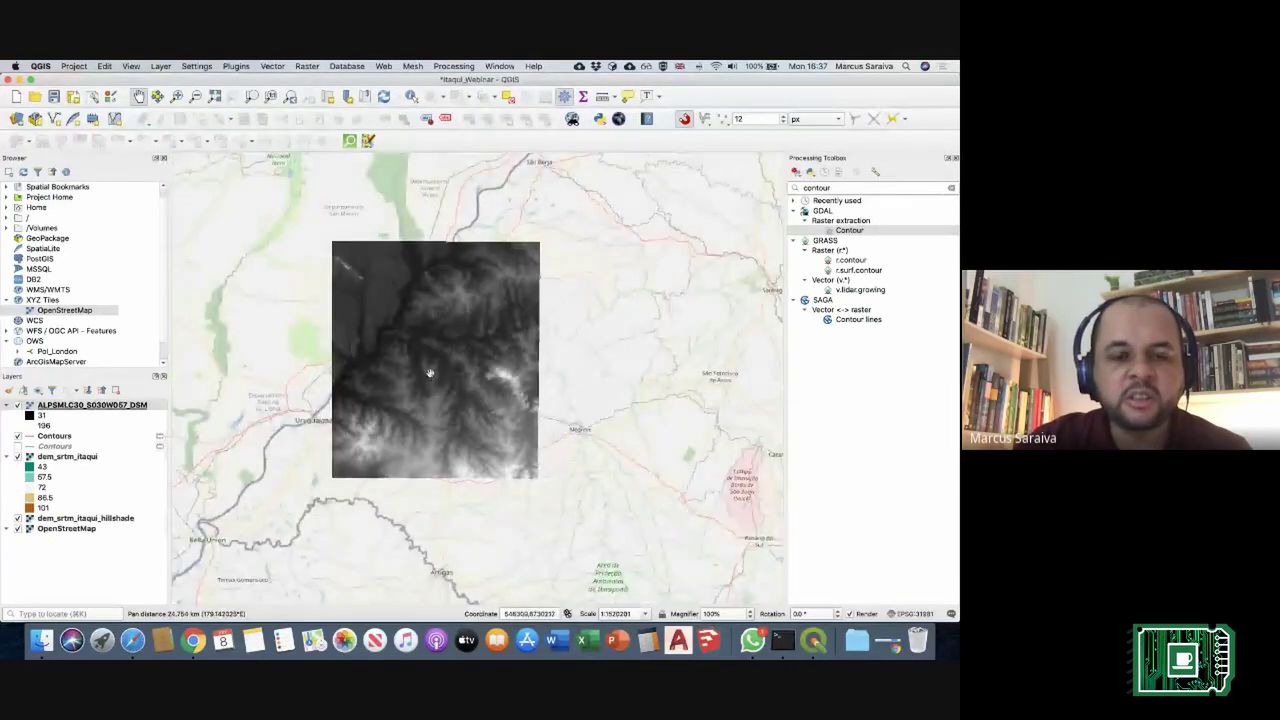
{"action": "scroll", "coordinate": [415, 368], "scroll_direction": "up", "scroll_amount": 1}
{"action": "left_click_drag", "start_coordinate": [415, 368], "coordinate": [429, 331]}
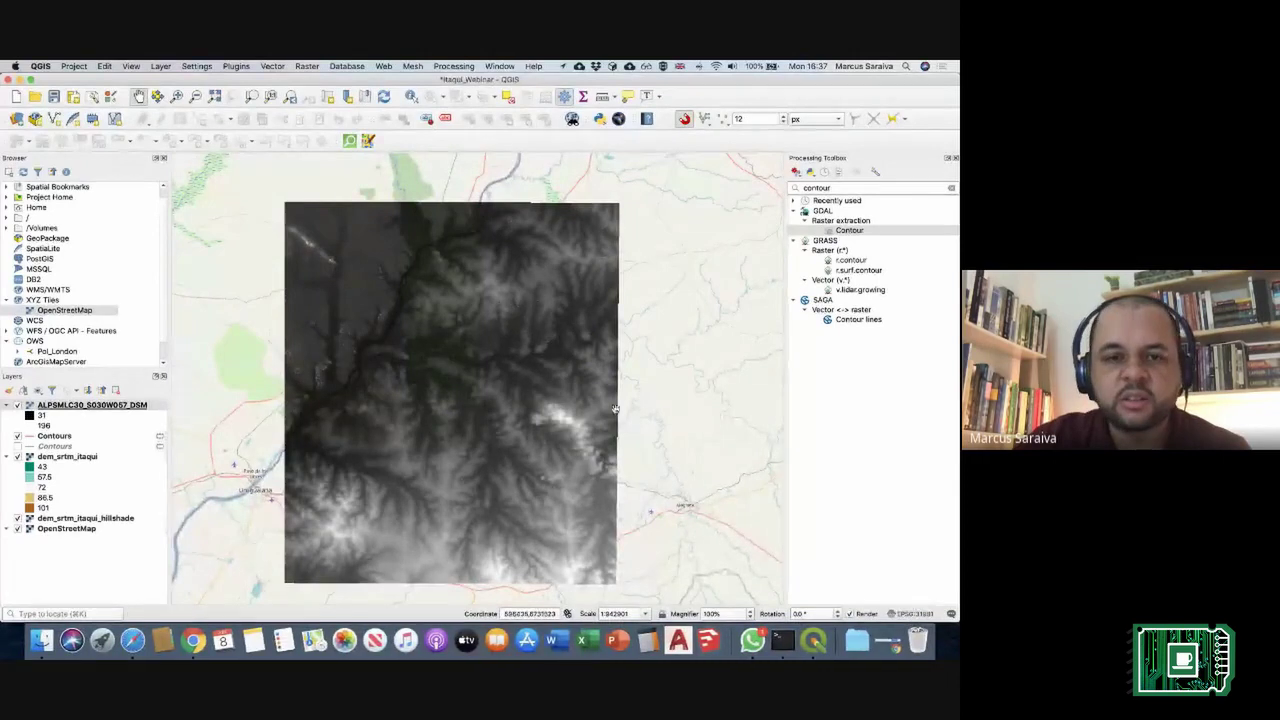
{"action": "left_click", "coordinate": [17, 405]}
{"action": "left_click", "coordinate": [17, 405]}
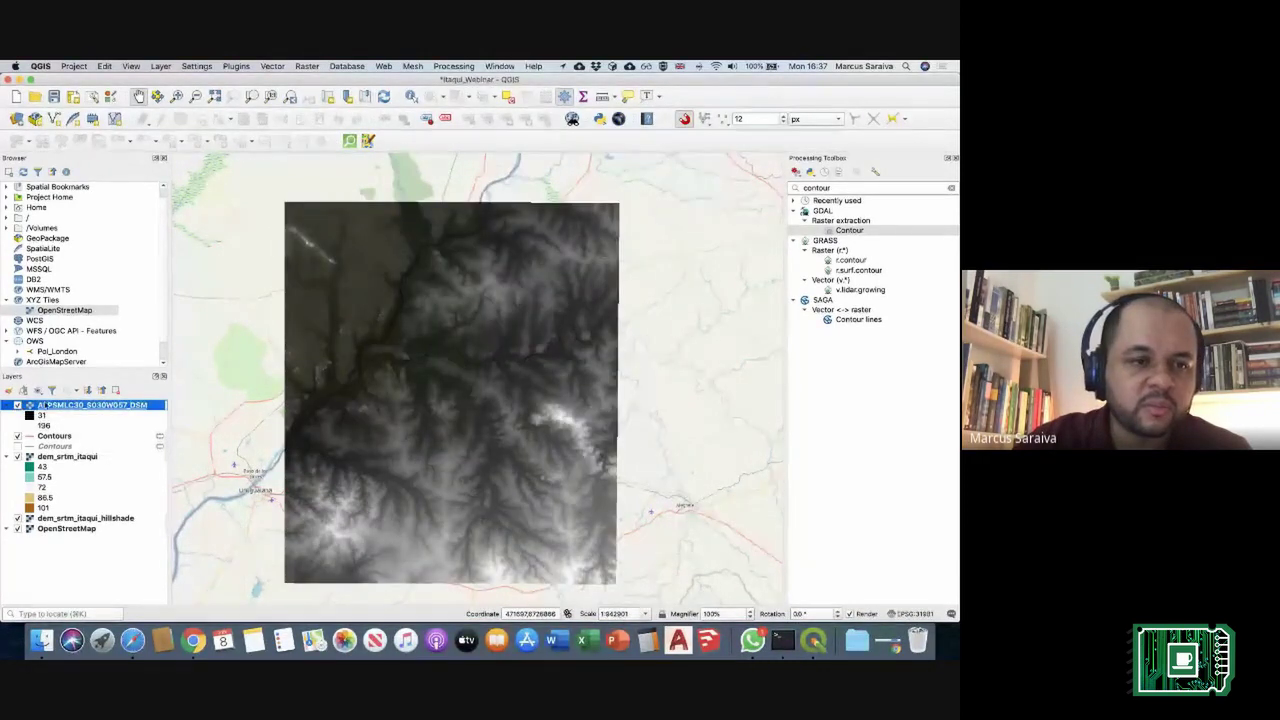
{"action": "left_click_drag", "start_coordinate": [48, 406], "coordinate": [42, 522]}
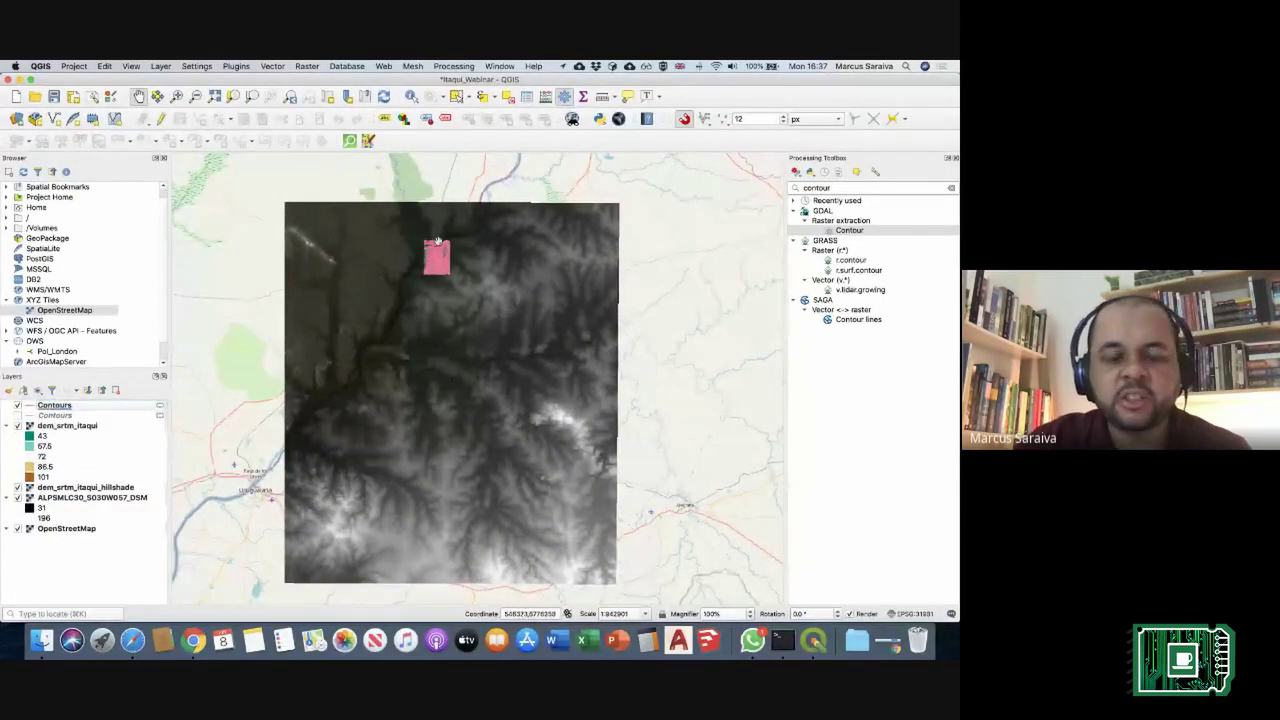
Step: Hide the visible Contours layer and compare the coverage of dem_srtm_itaqui with the full DSM tile
{"action": "scroll", "coordinate": [424, 258], "scroll_direction": "up", "scroll_amount": 5}
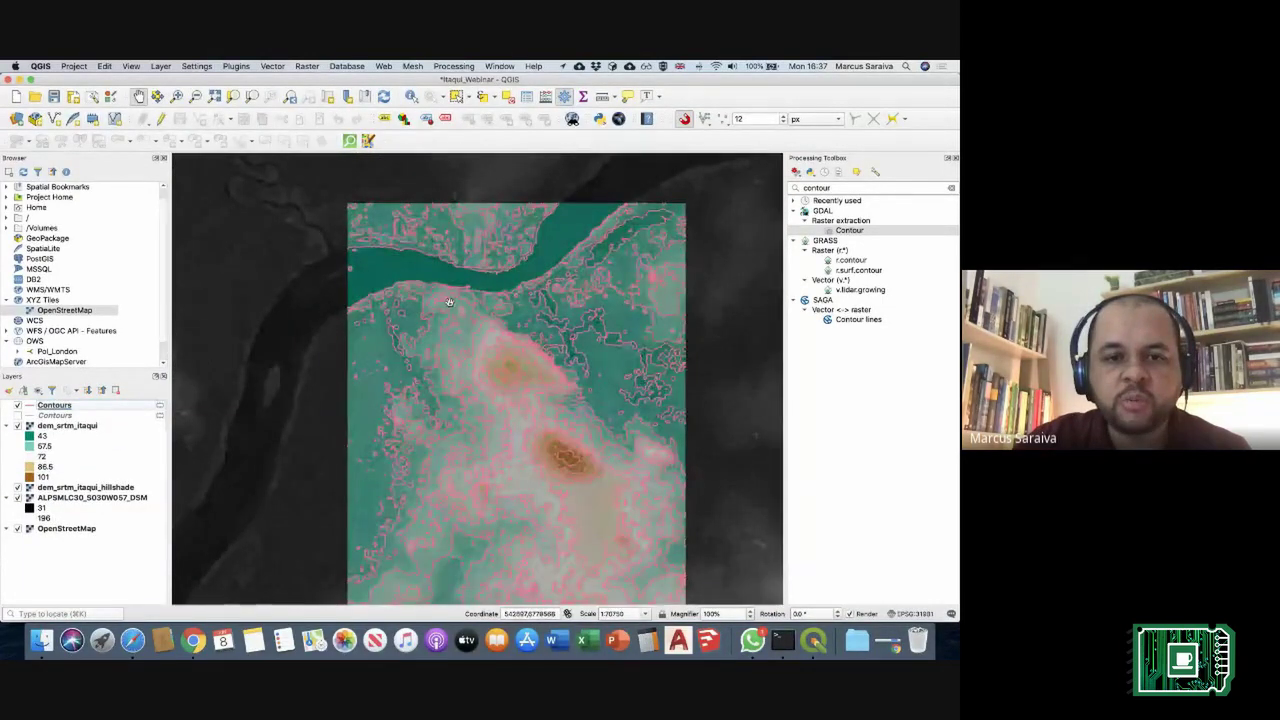
{"action": "scroll", "coordinate": [424, 258], "scroll_direction": "down", "scroll_amount": 3}
{"action": "left_click", "coordinate": [17, 405]}
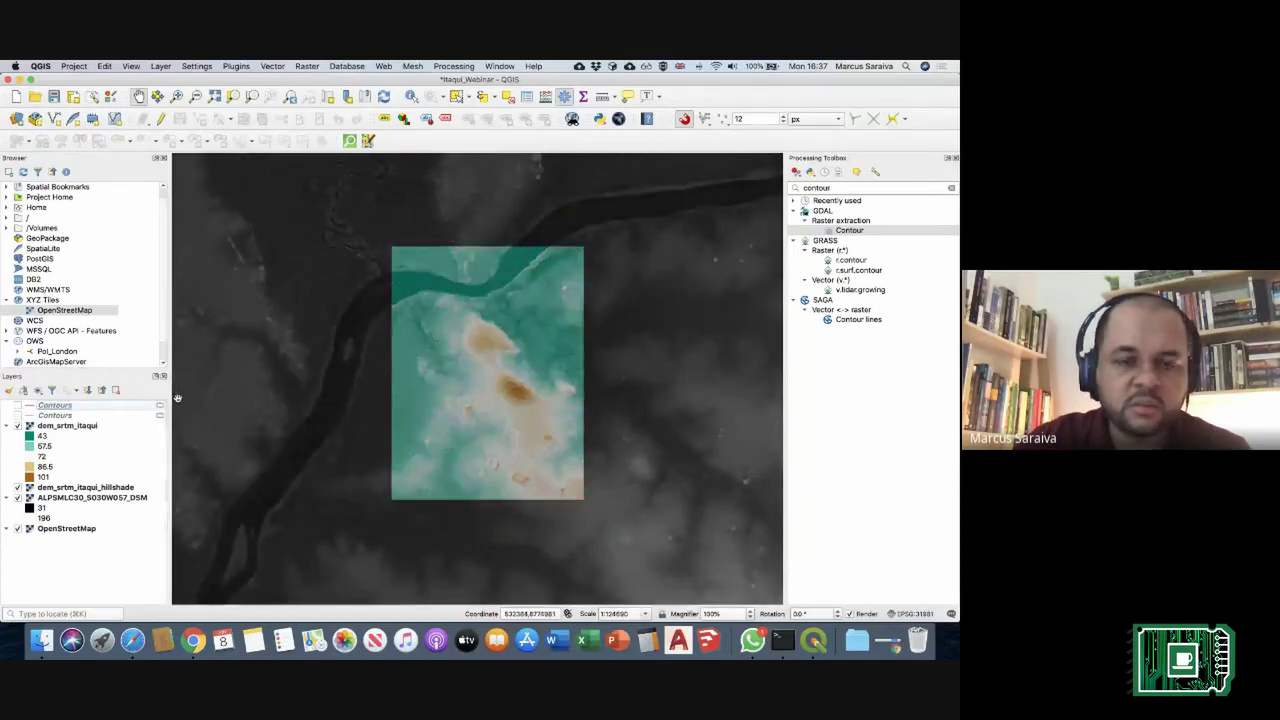
{"action": "scroll", "coordinate": [563, 365], "scroll_direction": "down", "scroll_amount": 2}
{"action": "left_click_drag", "start_coordinate": [563, 401], "coordinate": [455, 330]}
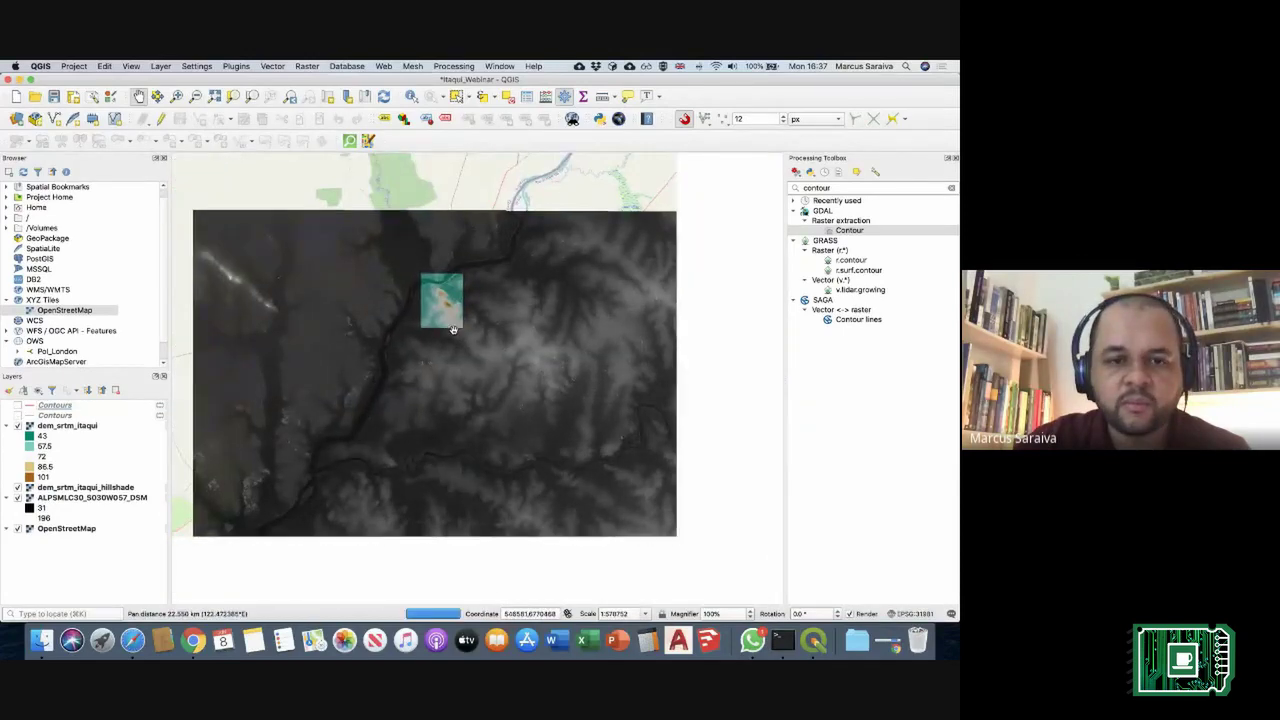
{"action": "left_click_drag", "start_coordinate": [499, 405], "coordinate": [507, 368]}
{"action": "scroll", "coordinate": [507, 368], "scroll_direction": "down", "scroll_amount": 2}
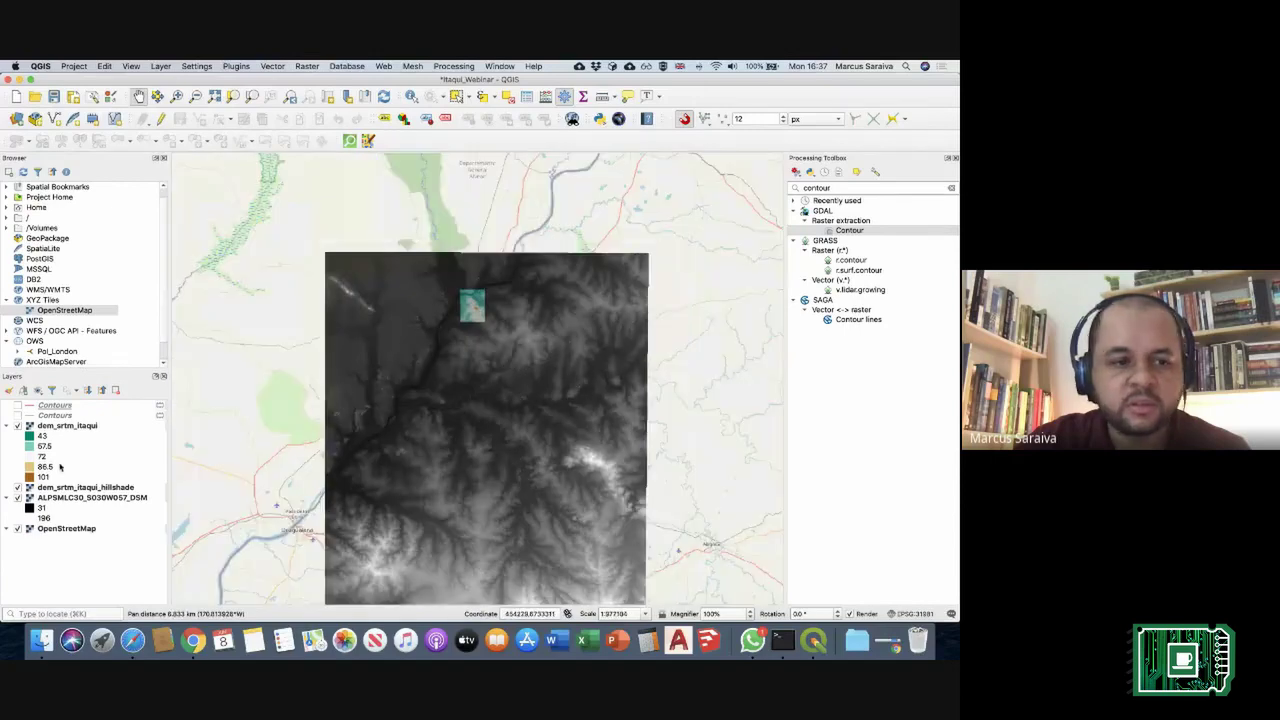
Step: Open the ALPSMLC30_S030W057_DSM layer's properties and examine its provider information, including CRS, dimensions and pixel size
{"action": "left_click", "coordinate": [75, 497]}
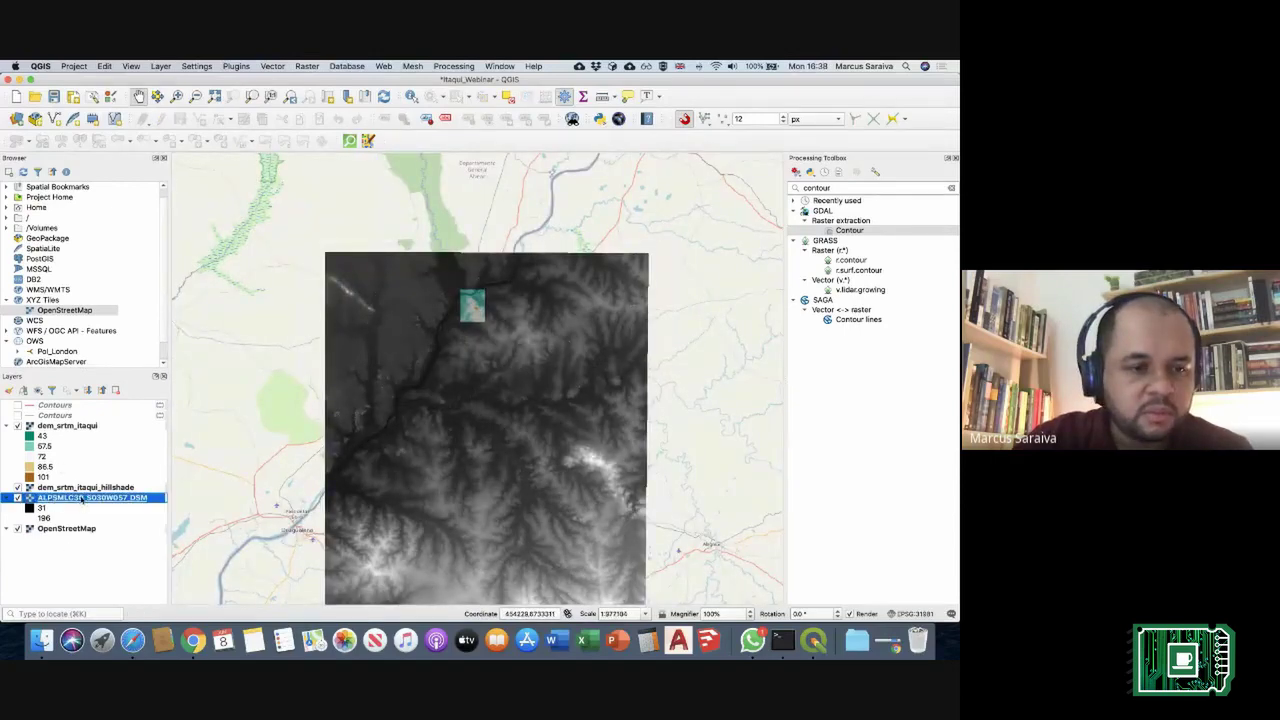
{"action": "right_click", "coordinate": [82, 500]}
{"action": "left_click", "coordinate": [110, 488]}
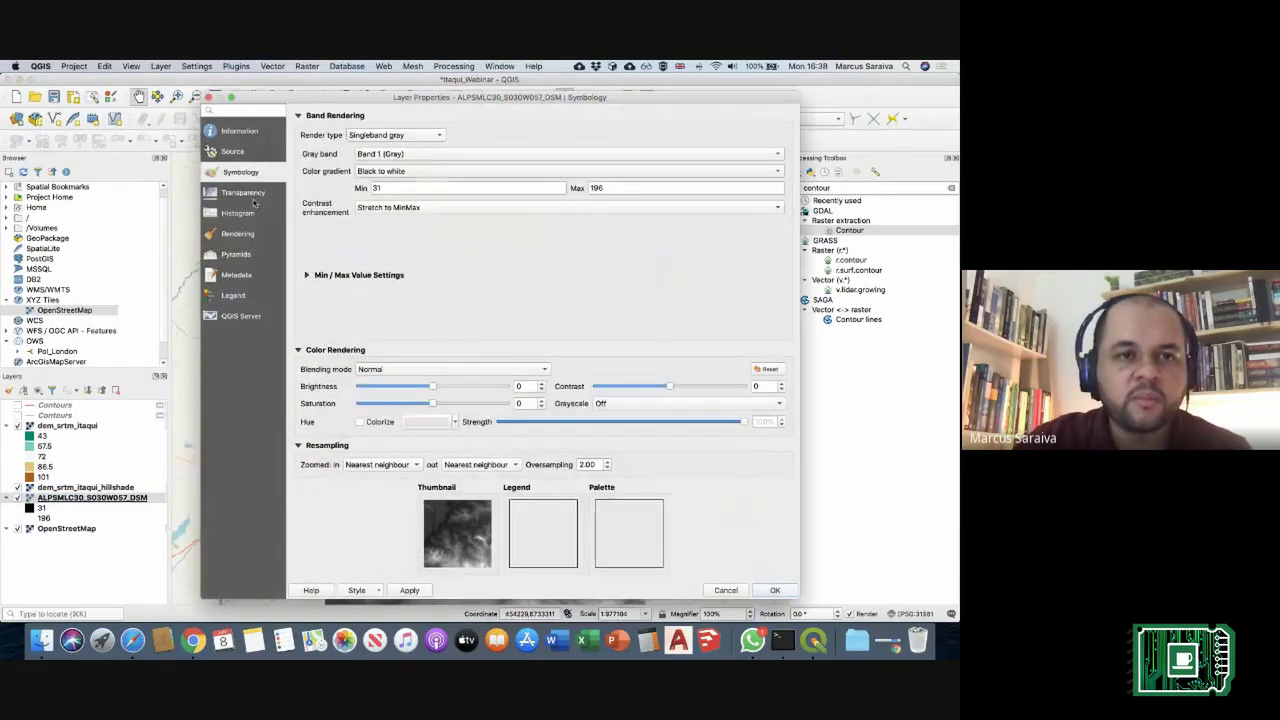
{"action": "left_click", "coordinate": [240, 131]}
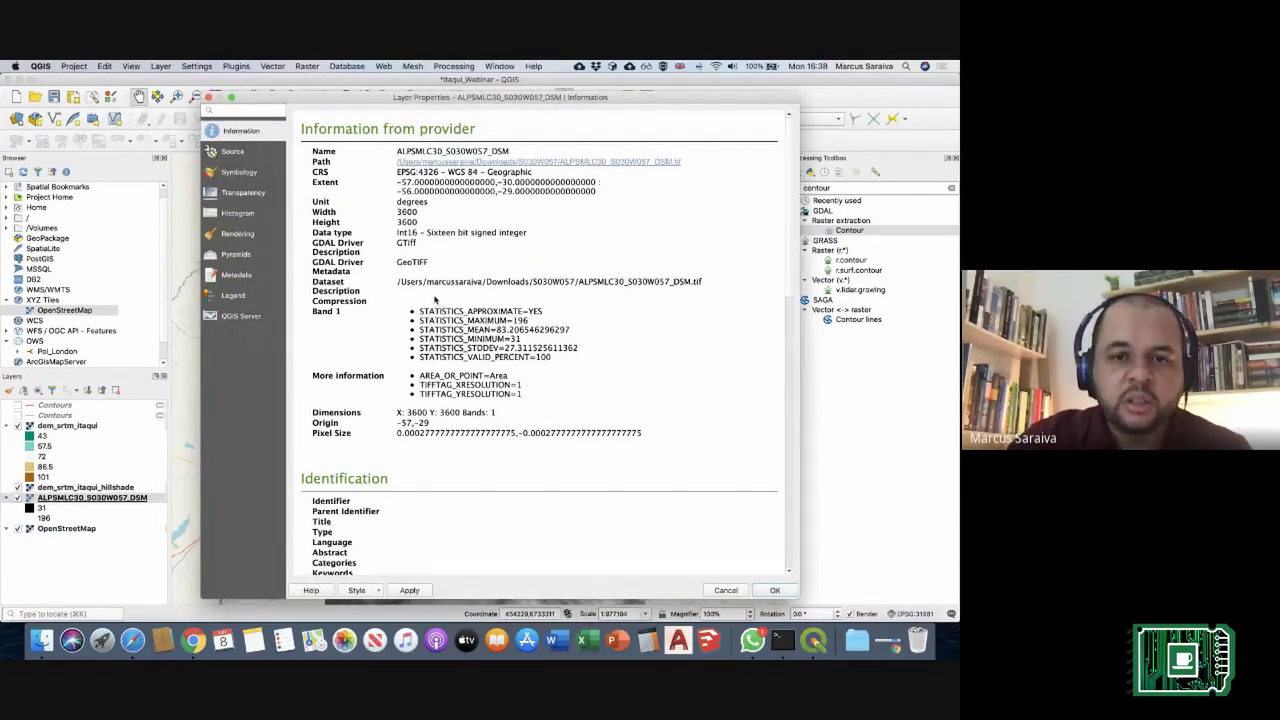
{"action": "scroll", "coordinate": [430, 303], "scroll_direction": "down", "scroll_amount": 2}
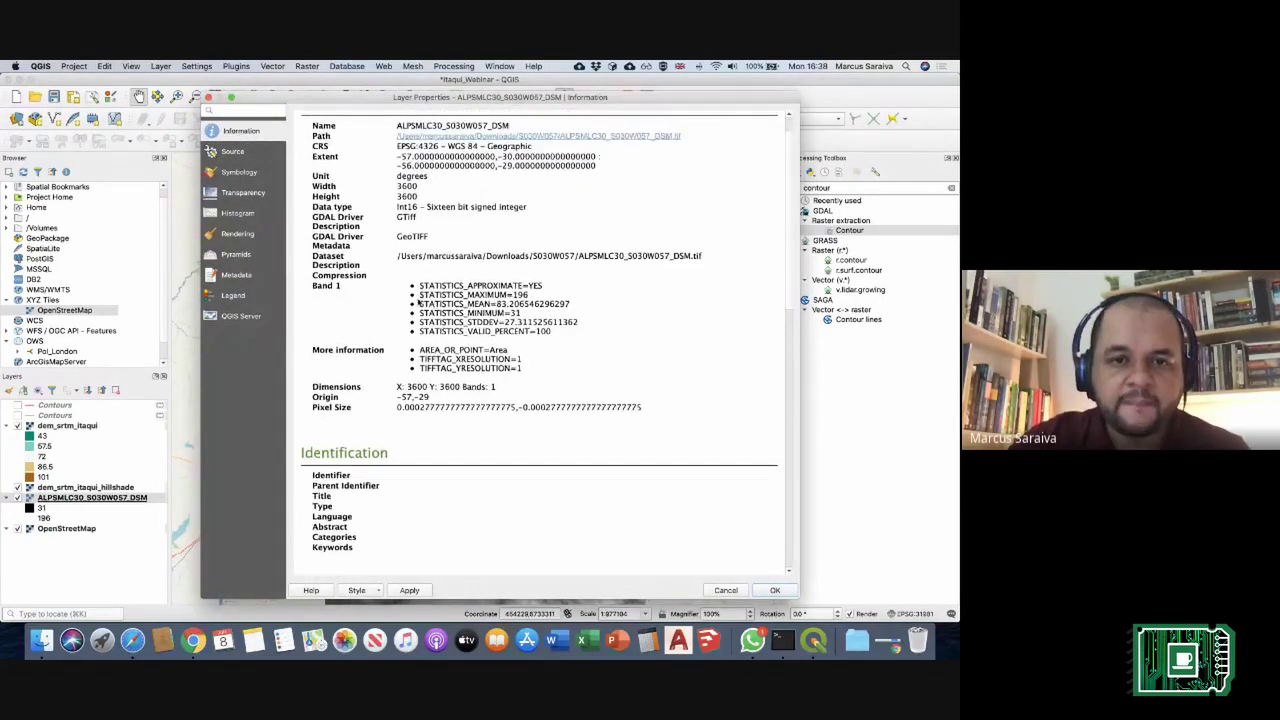
Step: Review the remaining provider information of the ALPSMLC30_S030W057_DSM layer and close its properties
{"action": "scroll", "coordinate": [412, 309], "scroll_direction": "up", "scroll_amount": 2}
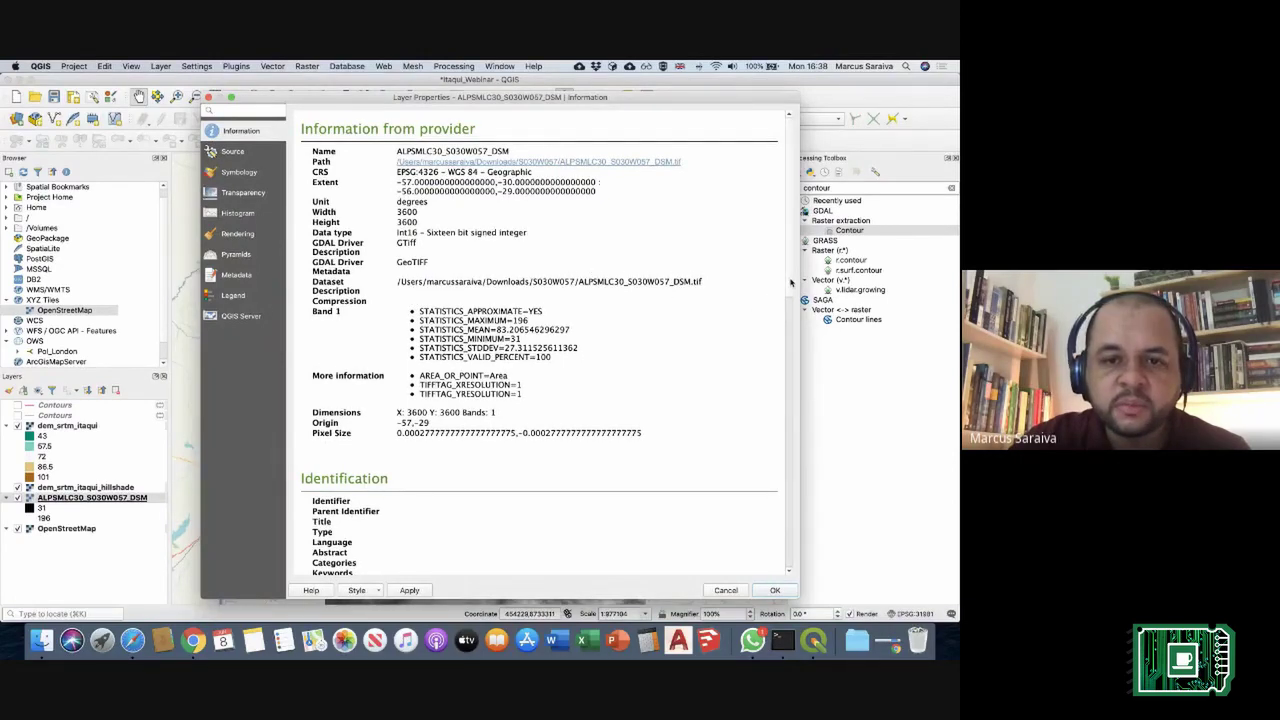
{"action": "left_click_drag", "start_coordinate": [790, 283], "coordinate": [783, 229]}
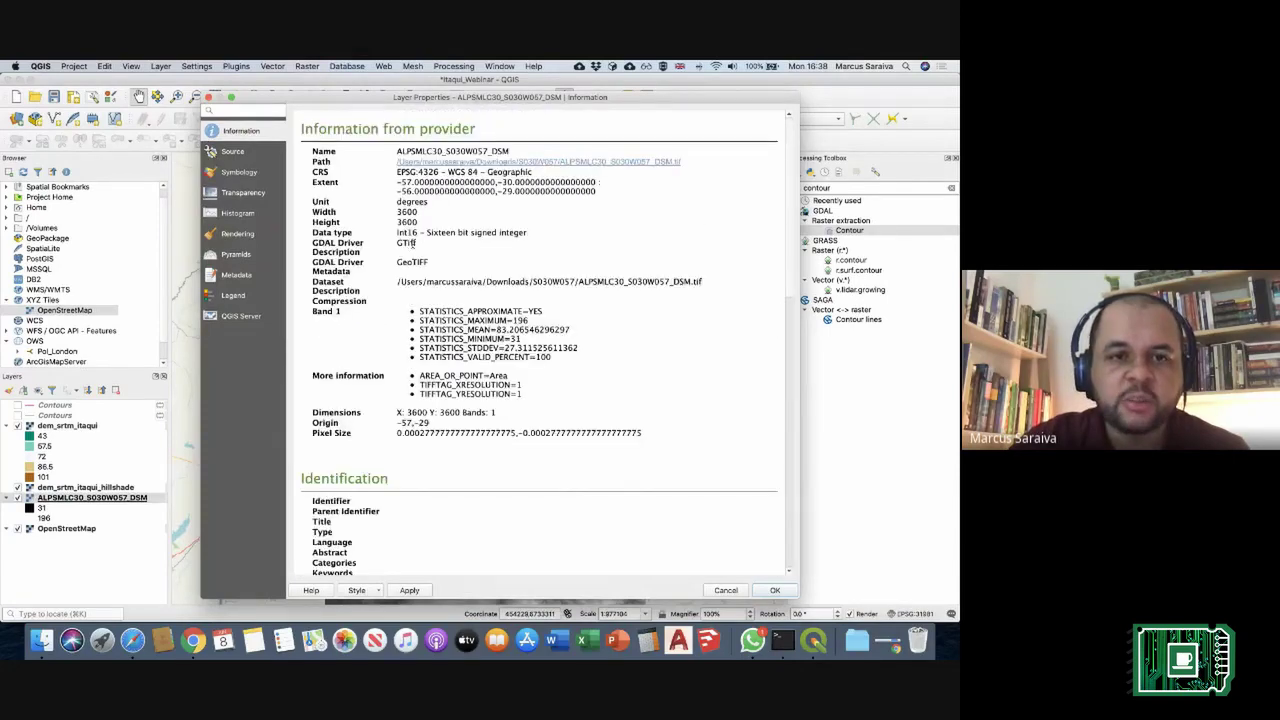
{"action": "left_click", "coordinate": [208, 98]}
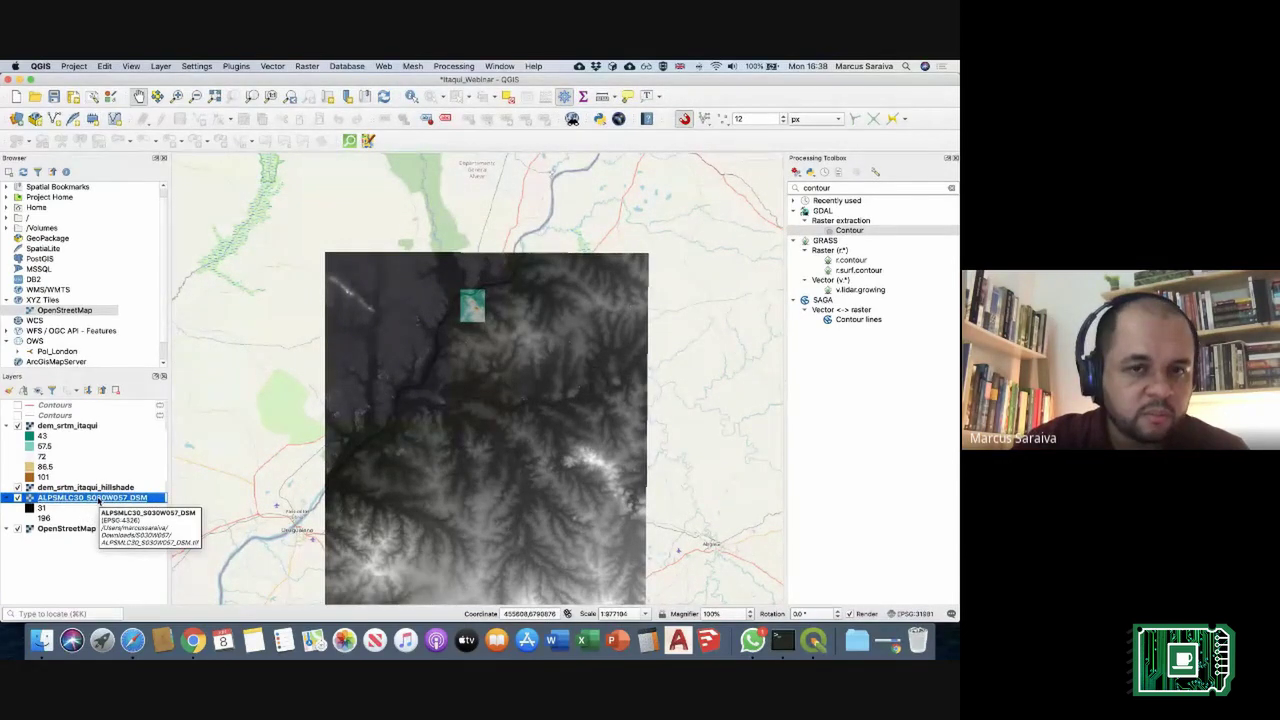
Step: Start exporting the ALPSMLC30_S030W057_DSM layer as a GeoTIFF named dem_alos.tif in the webinario folder
{"action": "right_click", "coordinate": [90, 503]}
{"action": "mouse_move", "coordinate": [240, 461]}
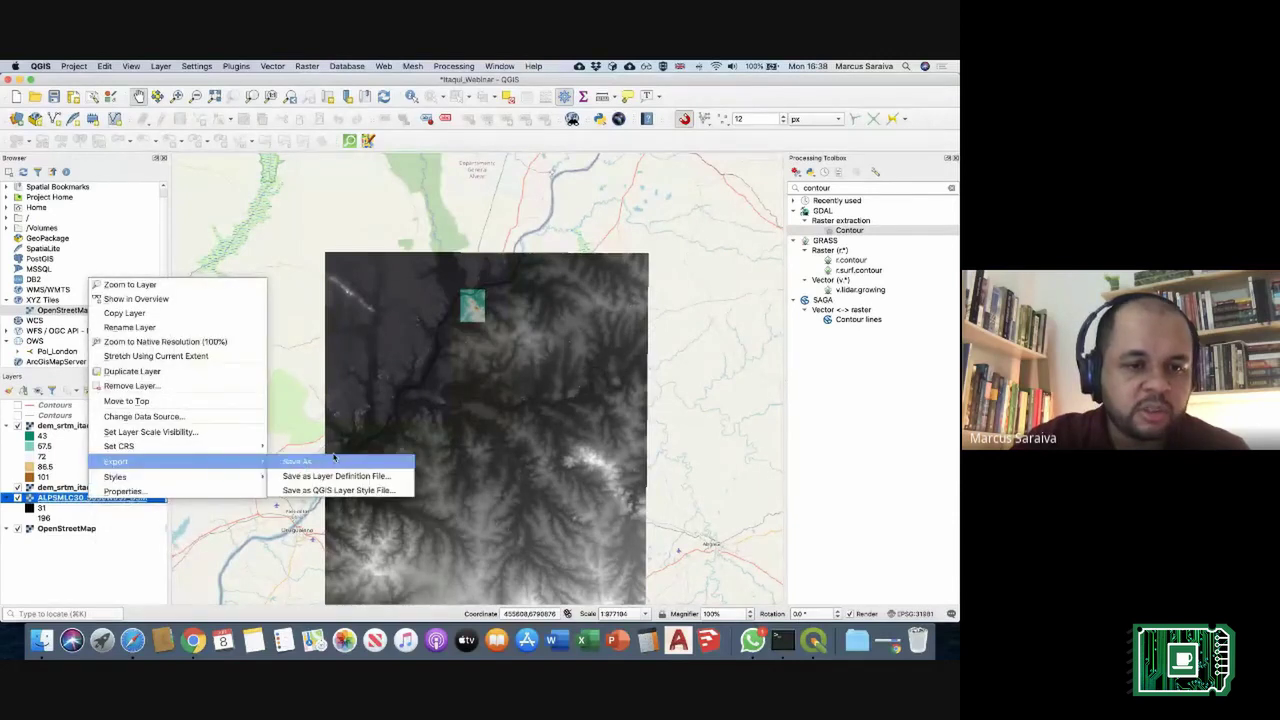
{"action": "left_click", "coordinate": [333, 467]}
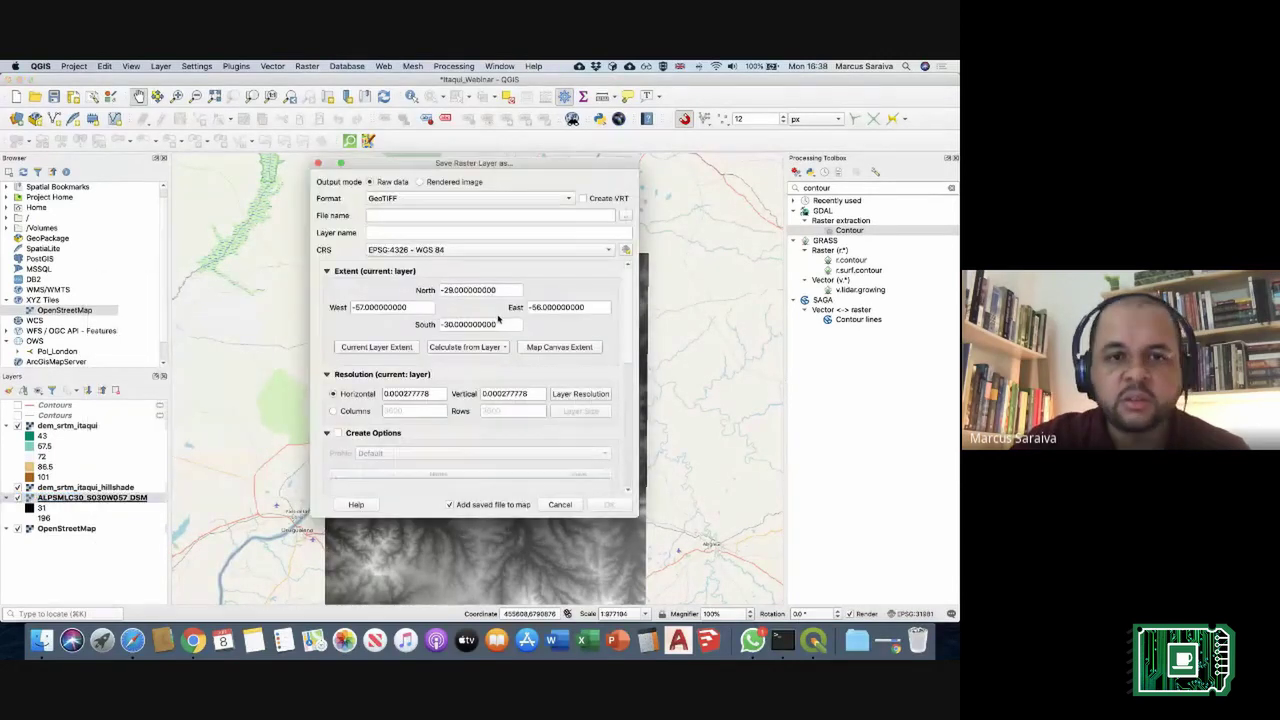
{"action": "left_click", "coordinate": [624, 216]}
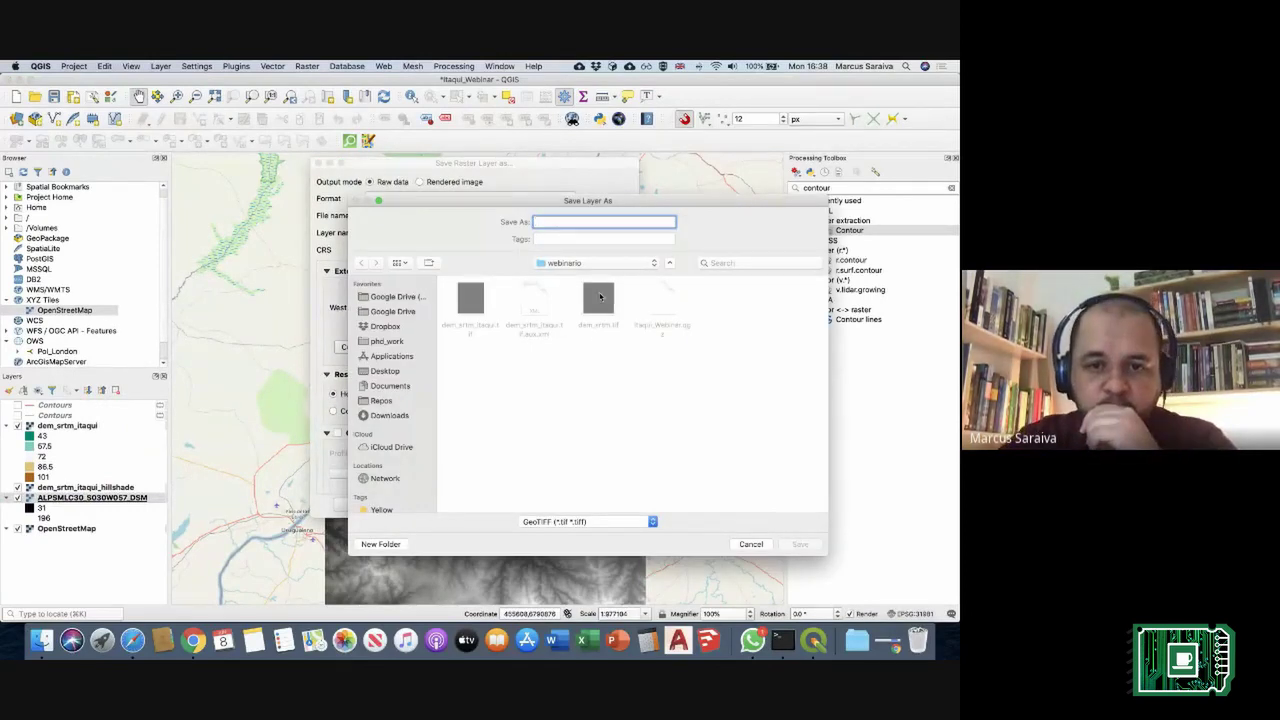
{"action": "left_click", "coordinate": [598, 296]}
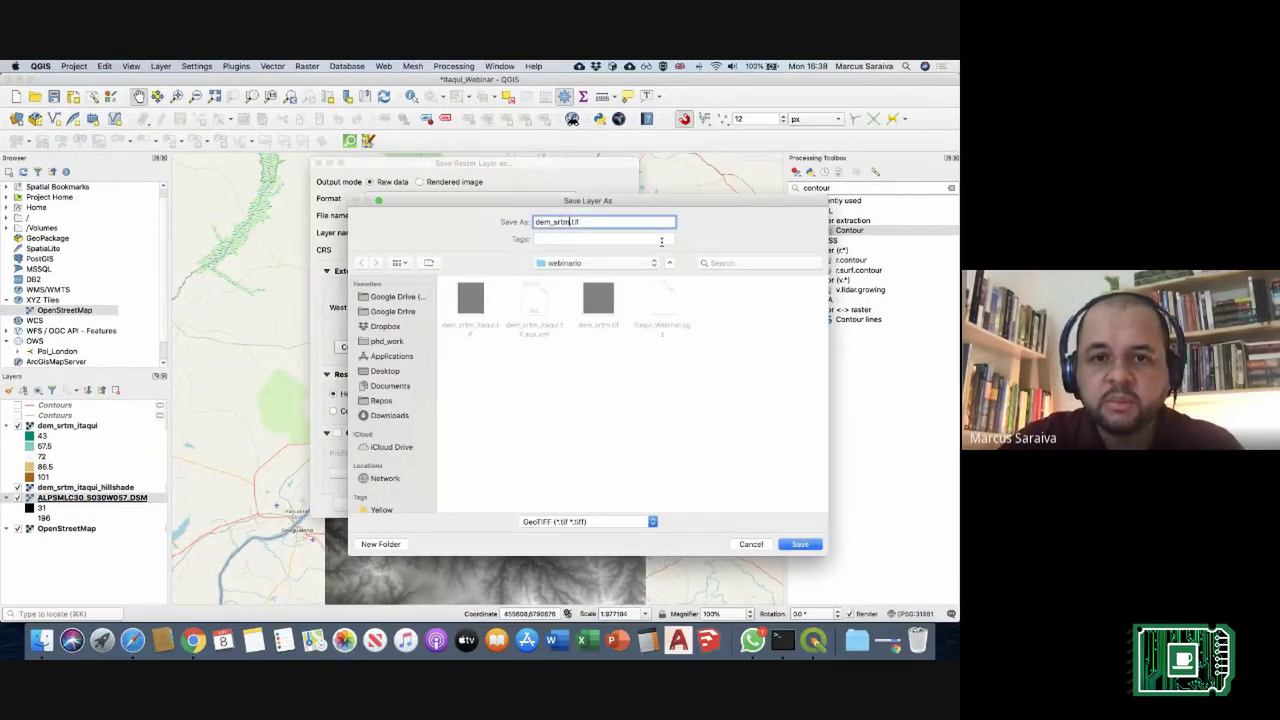
{"action": "key", "text": "BackSpace"}
{"action": "key", "text": "BackSpace"}
{"action": "key", "text": "BackSpace"}
{"action": "key", "text": "BackSpace"}
{"action": "type", "text": "alos"}
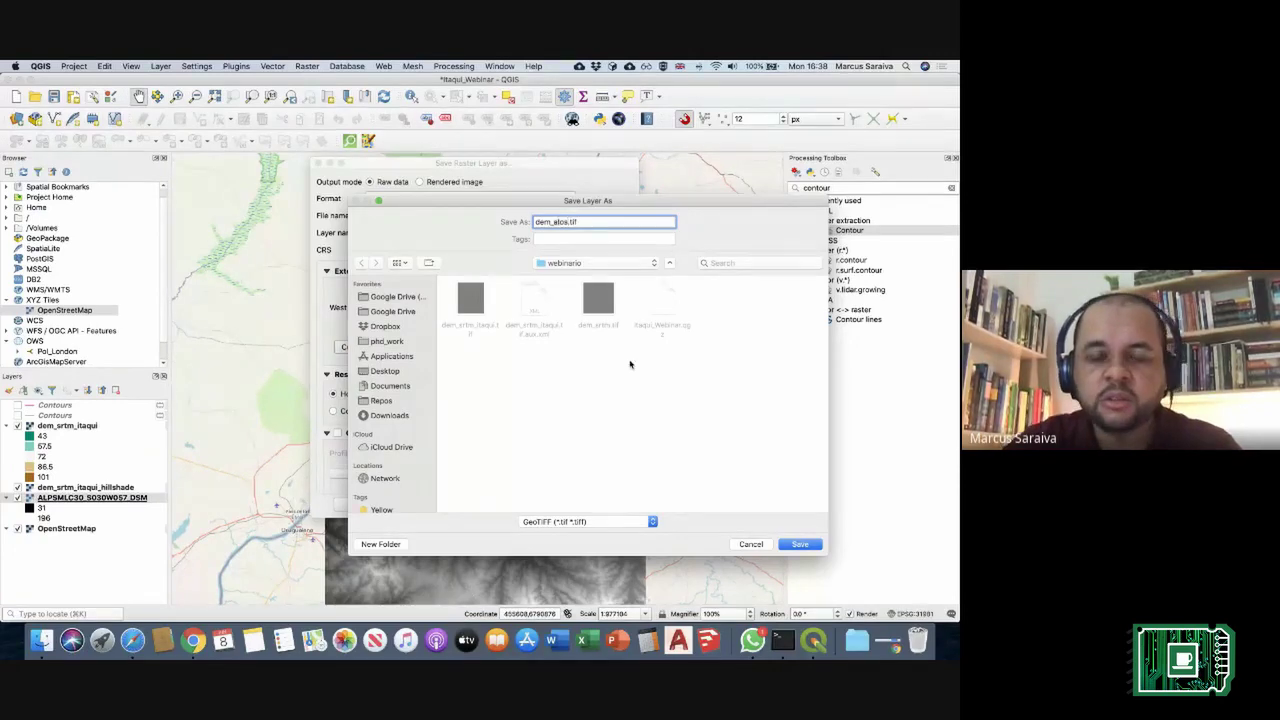
{"action": "left_click", "coordinate": [800, 545]}
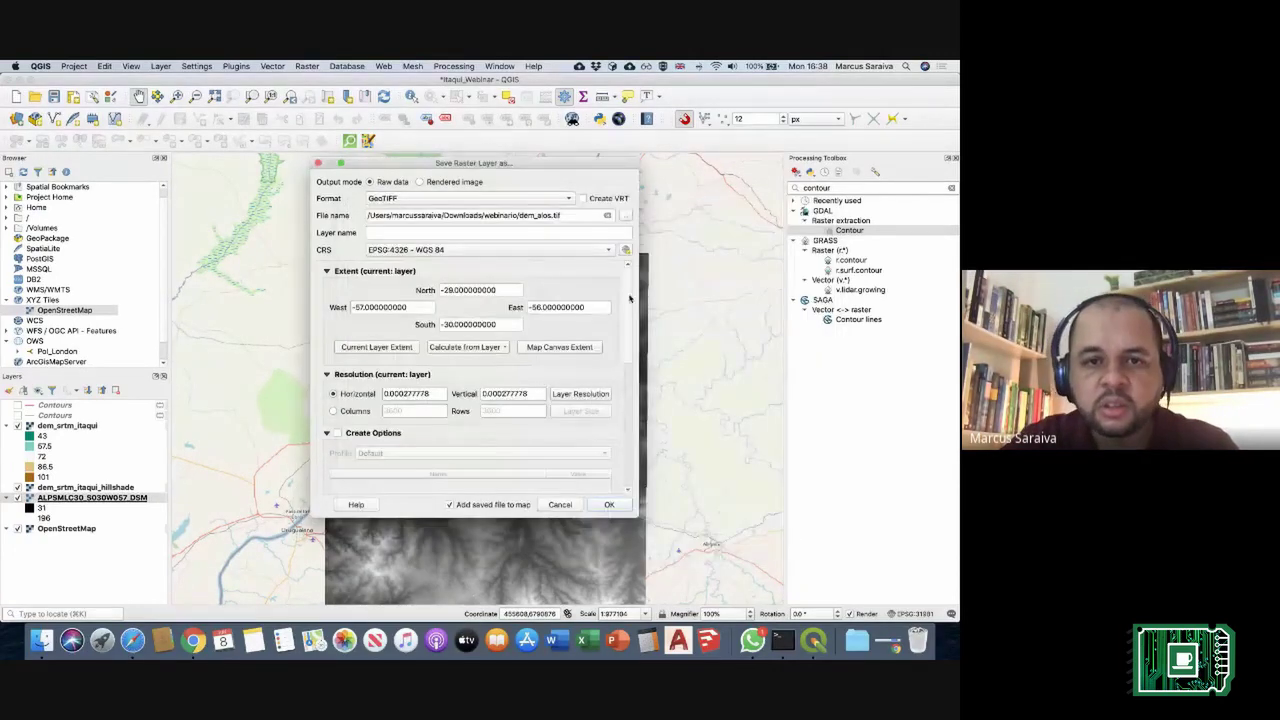
Step: Set the export CRS to EPSG:31981 - SIRGAS 2000 / UTM zone 21S and save the raster into the map
{"action": "left_click", "coordinate": [626, 251]}
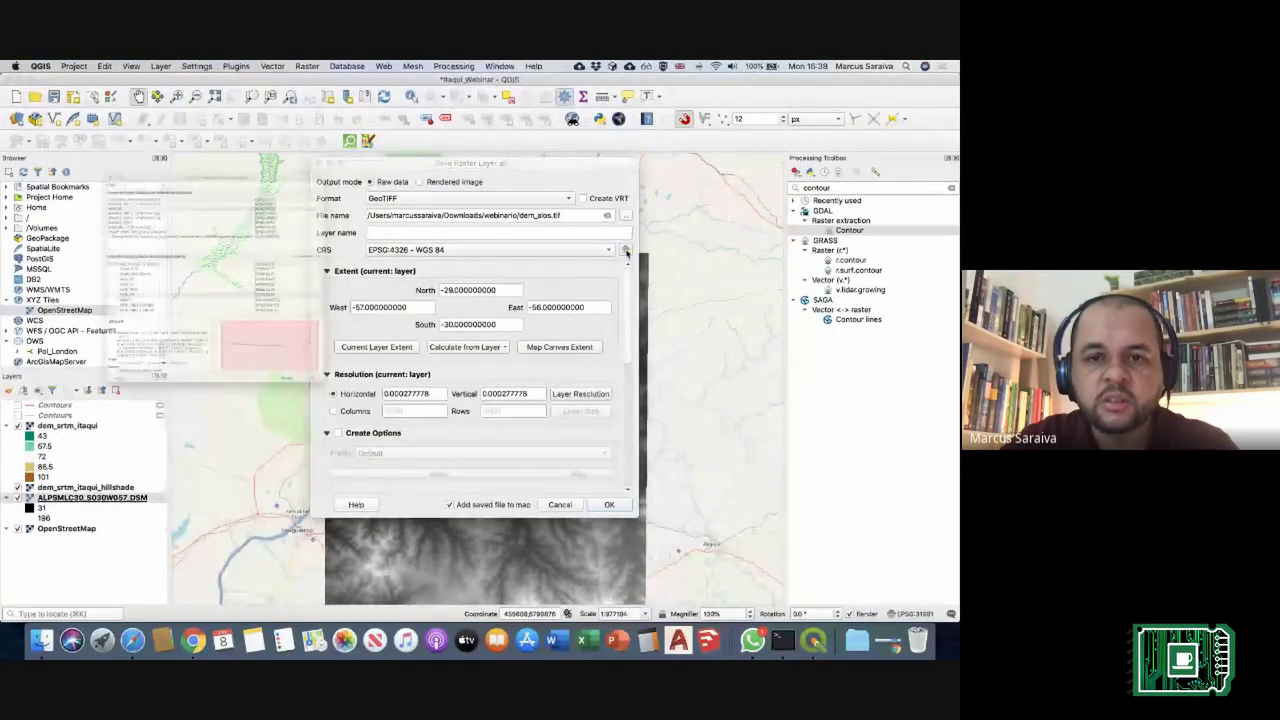
{"action": "left_click", "coordinate": [96, 133]}
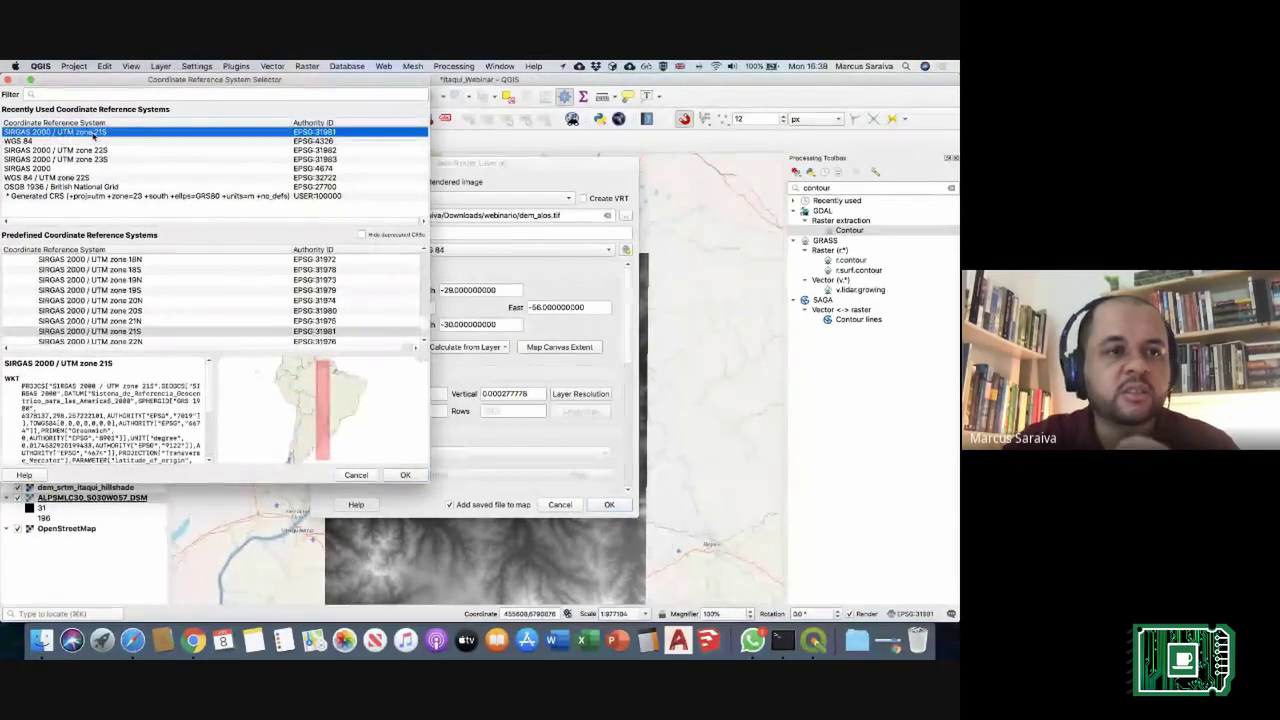
{"action": "left_click", "coordinate": [405, 475]}
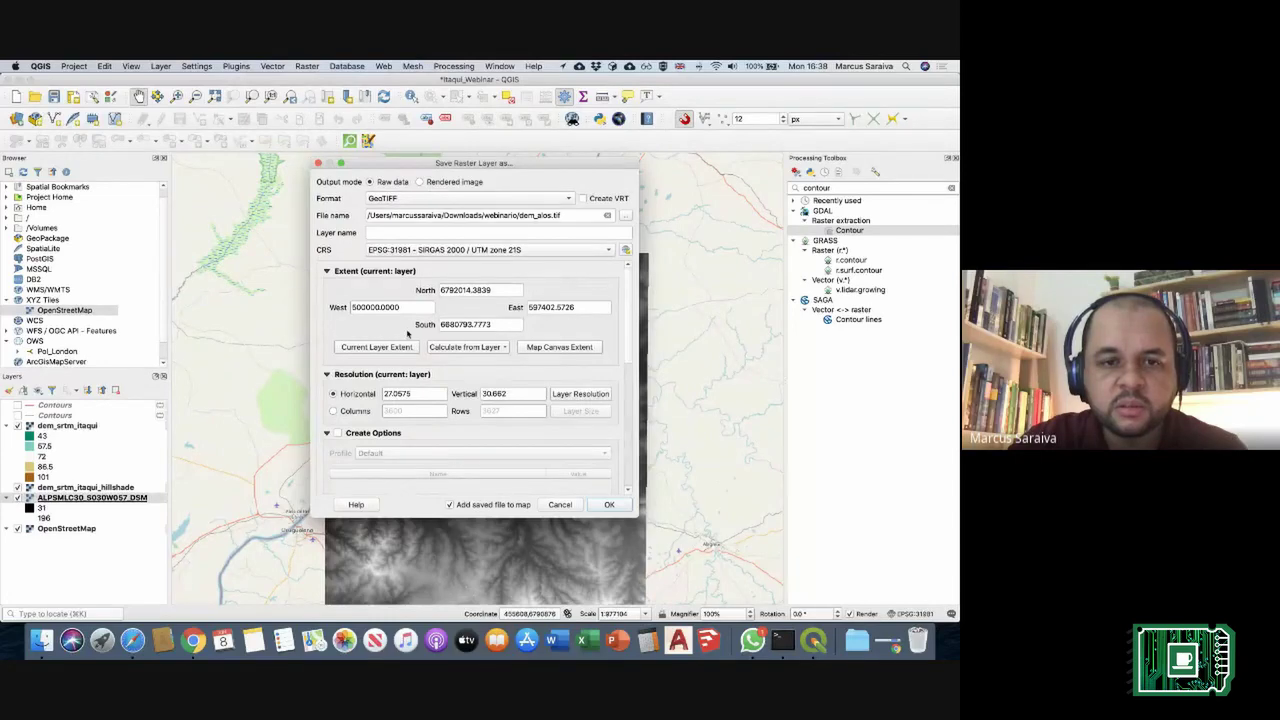
{"action": "left_click", "coordinate": [609, 504]}
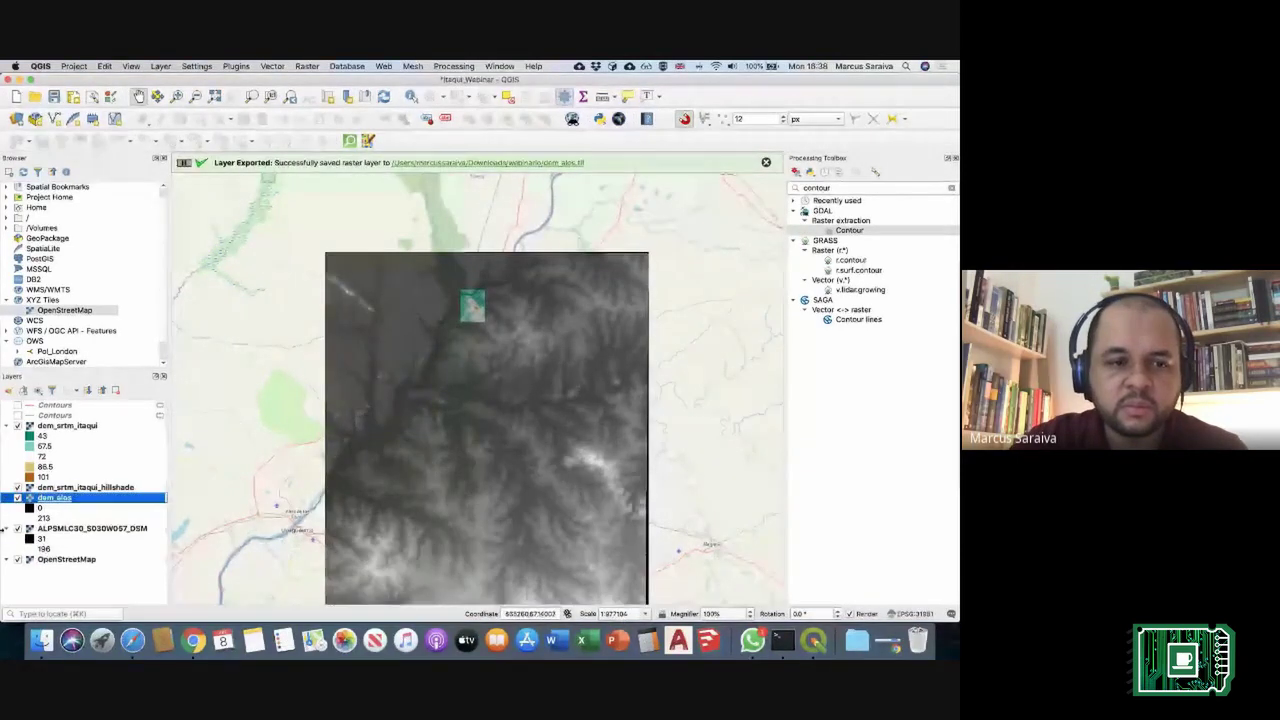
Step: Hide the original ALPSMLC30_S030W057_DSM layer and save the project
{"action": "left_click", "coordinate": [53, 530]}
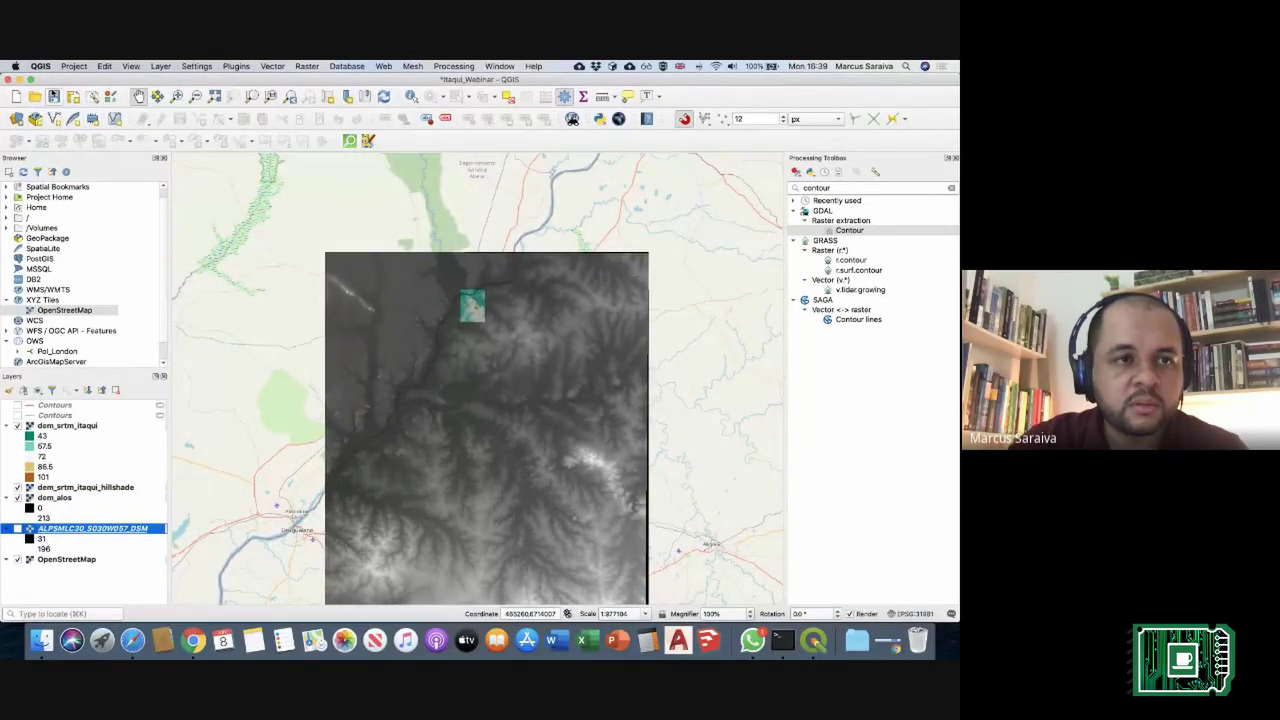
{"action": "left_click", "coordinate": [54, 96]}
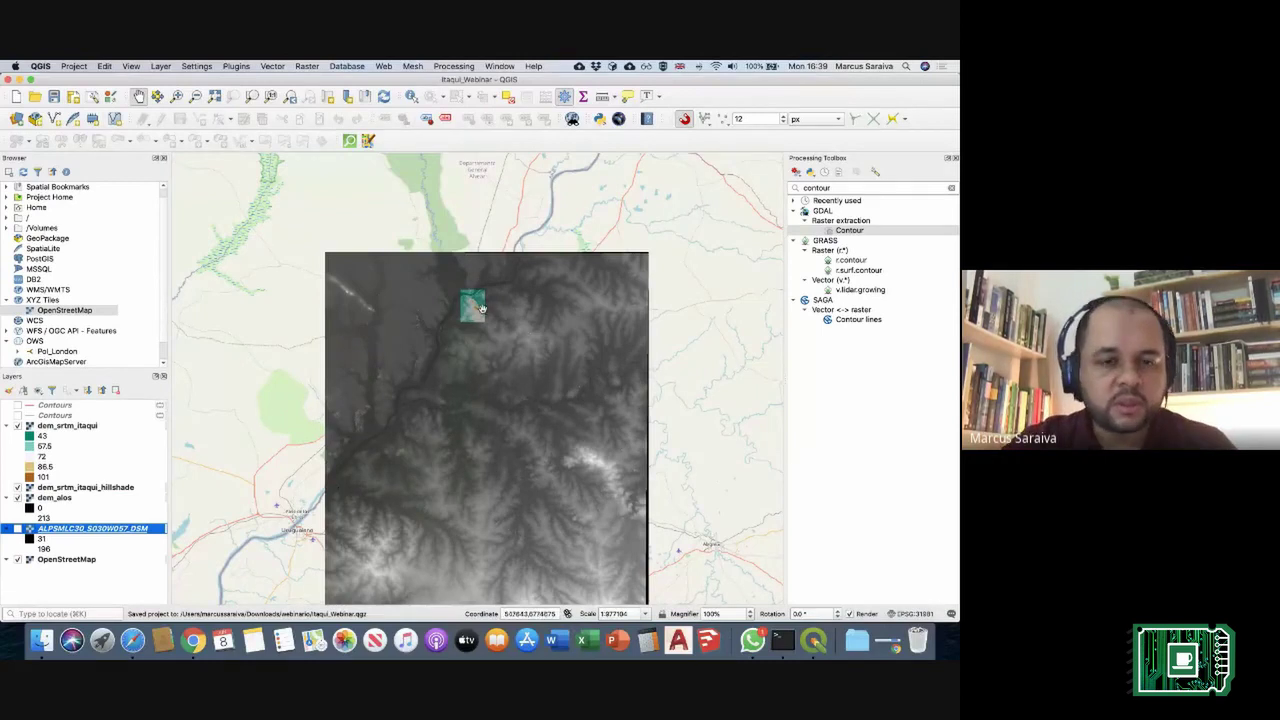
Step: Set up Clip Raster by Extent for dem_alos, taking the clipping extent from the dem_srtm_itaqui layer
{"action": "left_click", "coordinate": [62, 498]}
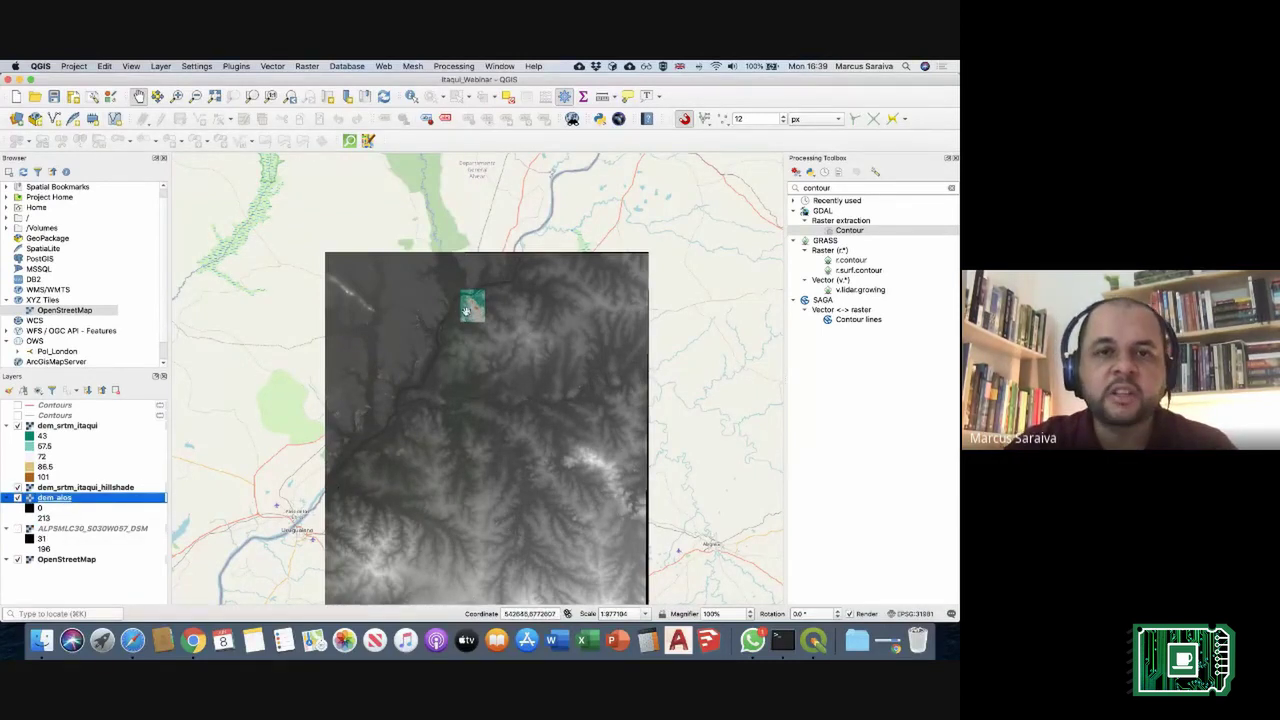
{"action": "left_click", "coordinate": [312, 66]}
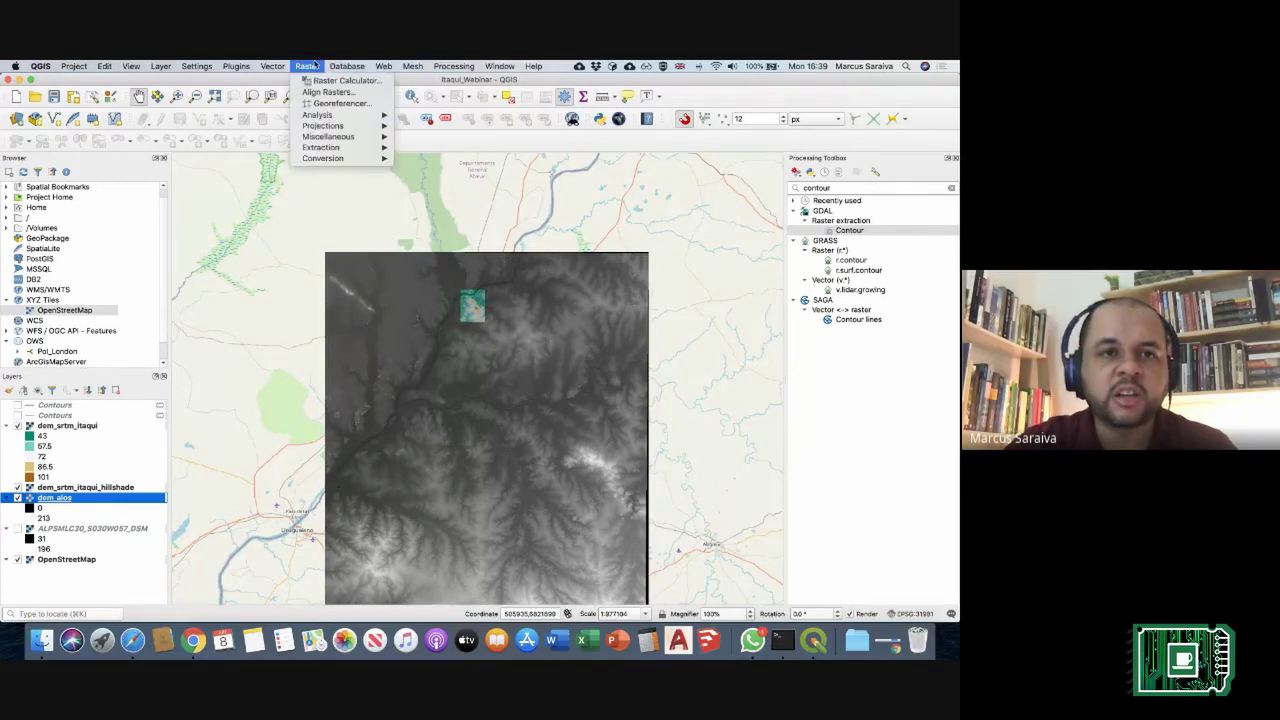
{"action": "mouse_move", "coordinate": [337, 150]}
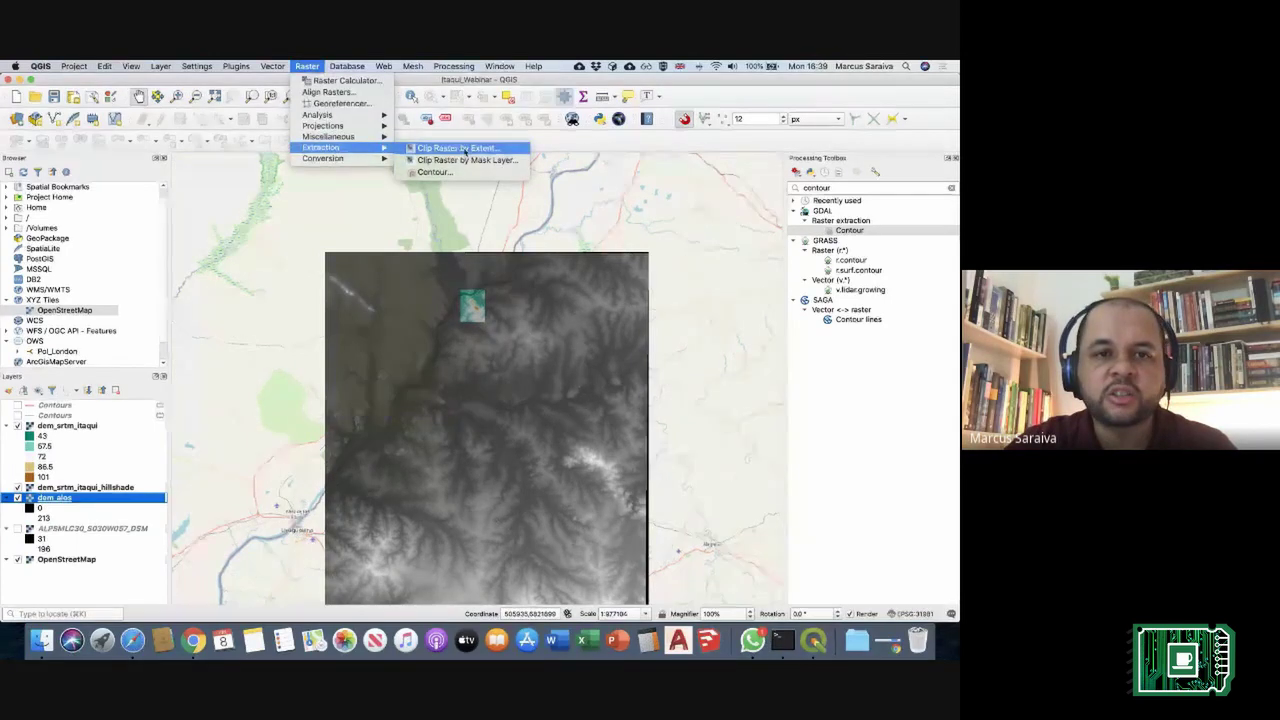
{"action": "left_click", "coordinate": [497, 150]}
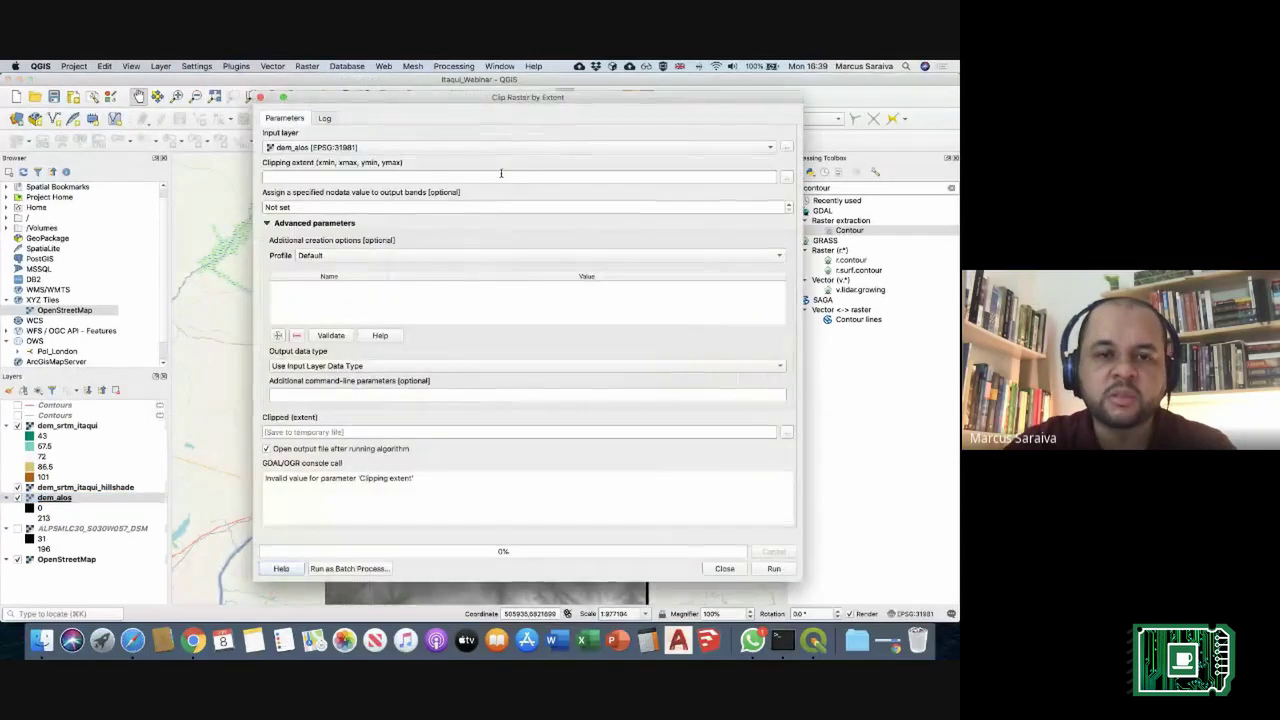
{"action": "left_click_drag", "start_coordinate": [519, 97], "coordinate": [324, 105]}
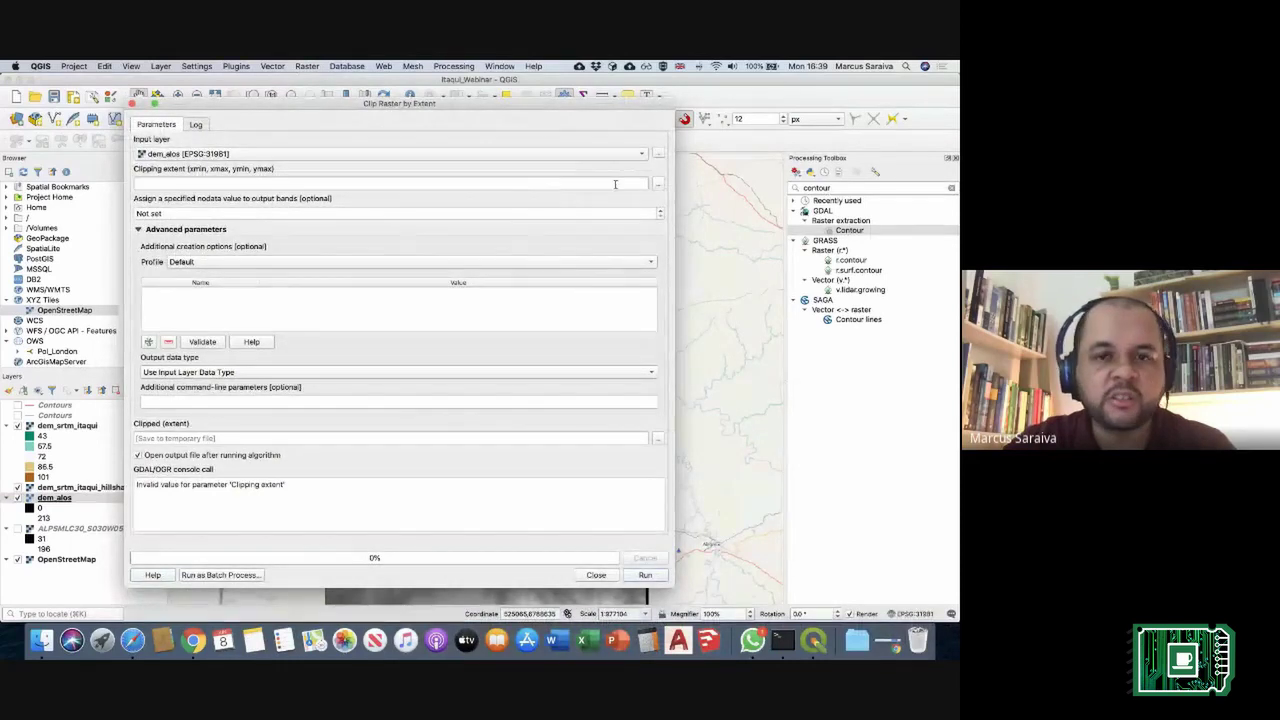
{"action": "left_click", "coordinate": [660, 186]}
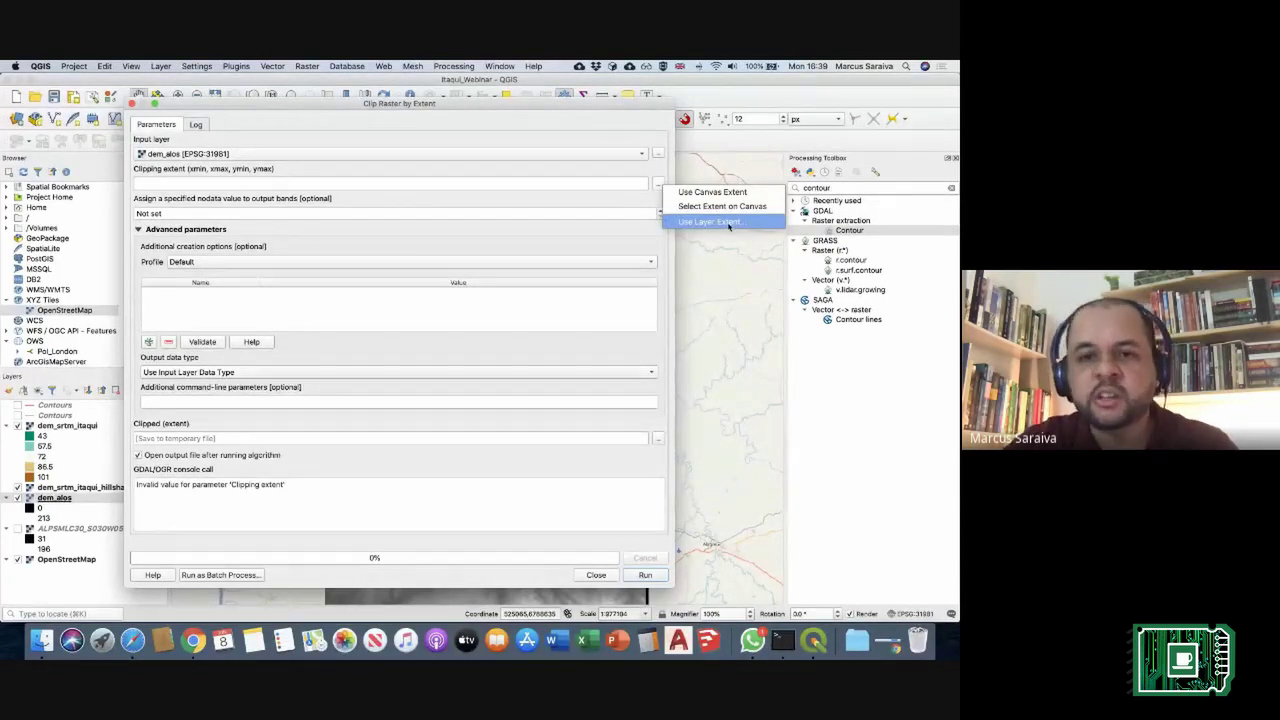
{"action": "left_click", "coordinate": [728, 222]}
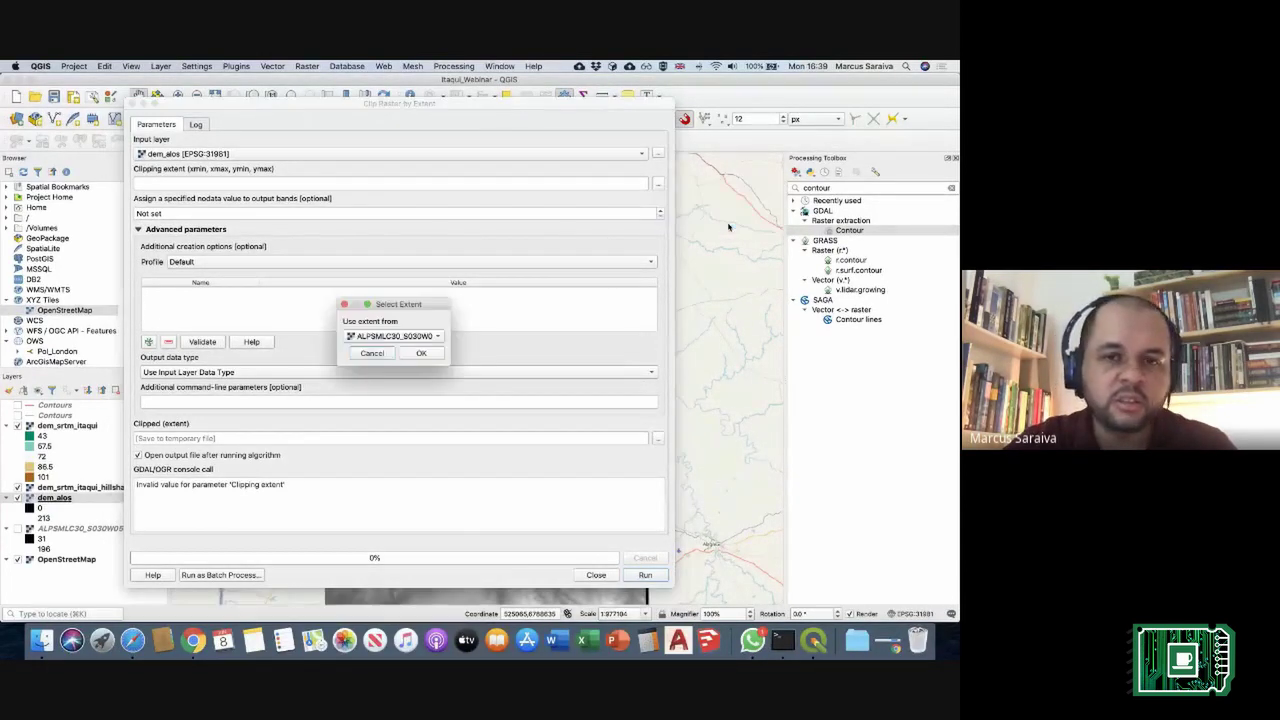
{"action": "left_click", "coordinate": [400, 338]}
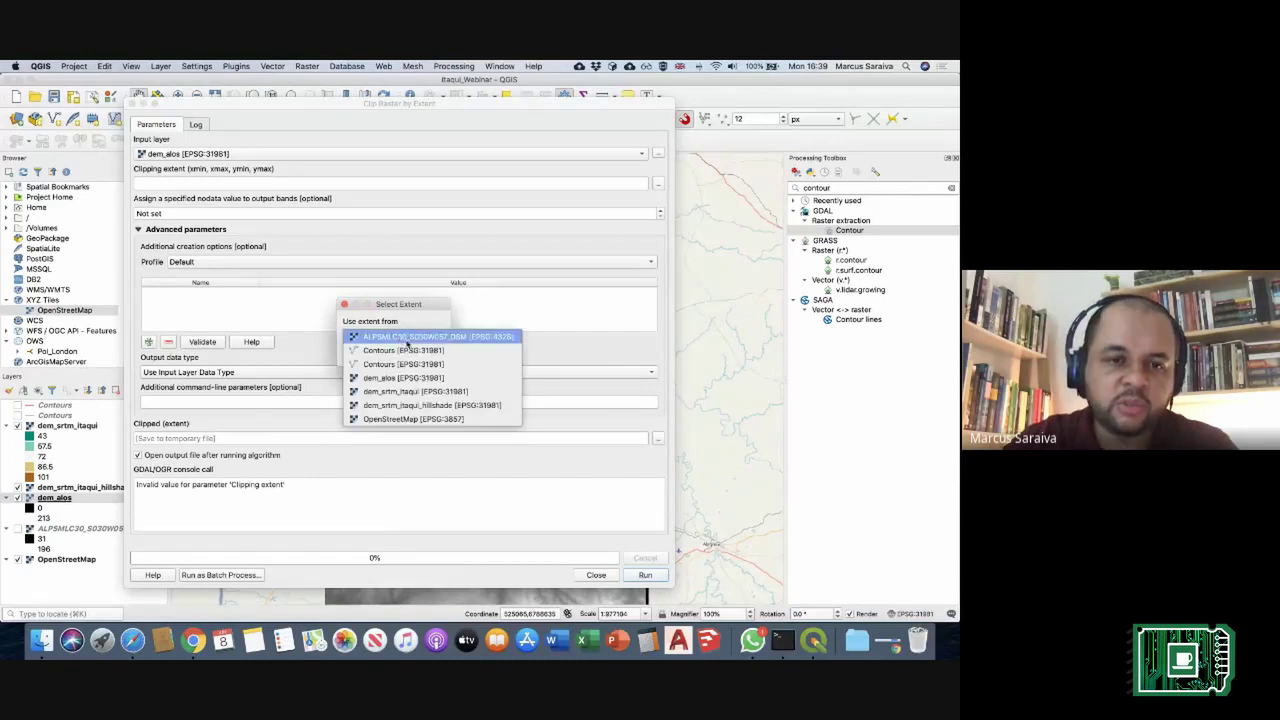
{"action": "left_click", "coordinate": [467, 393]}
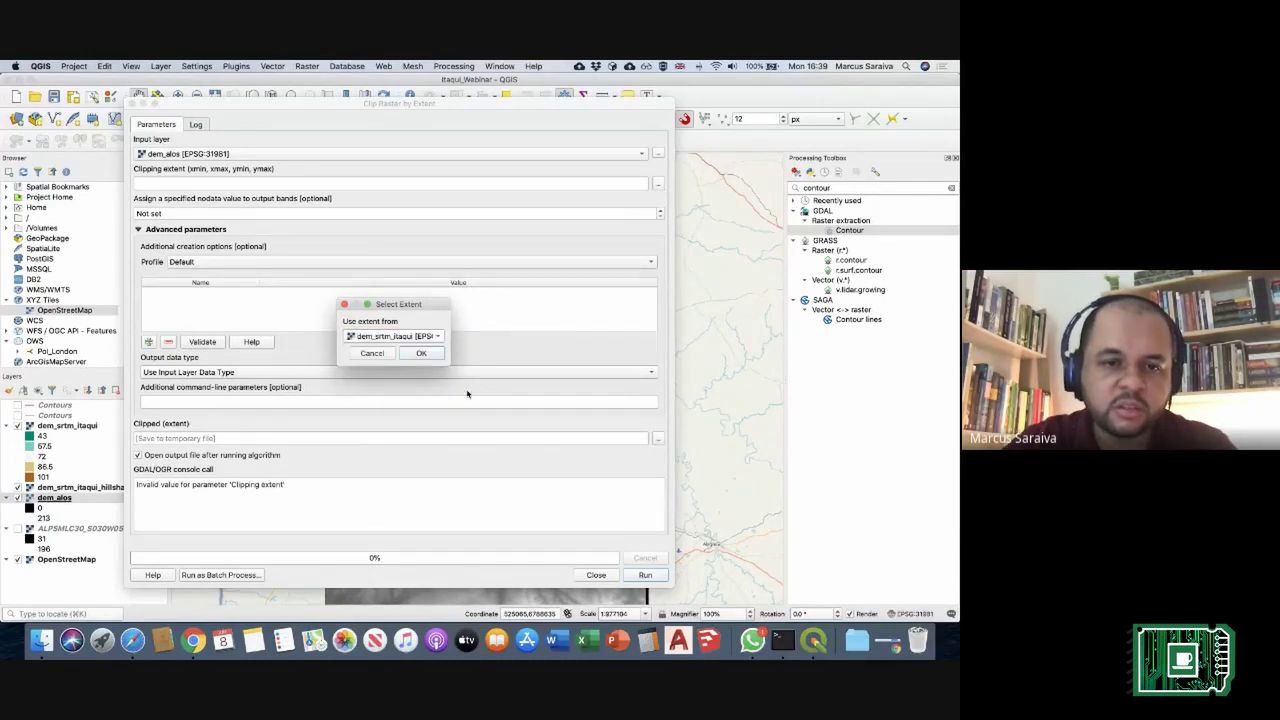
{"action": "left_click", "coordinate": [425, 354]}
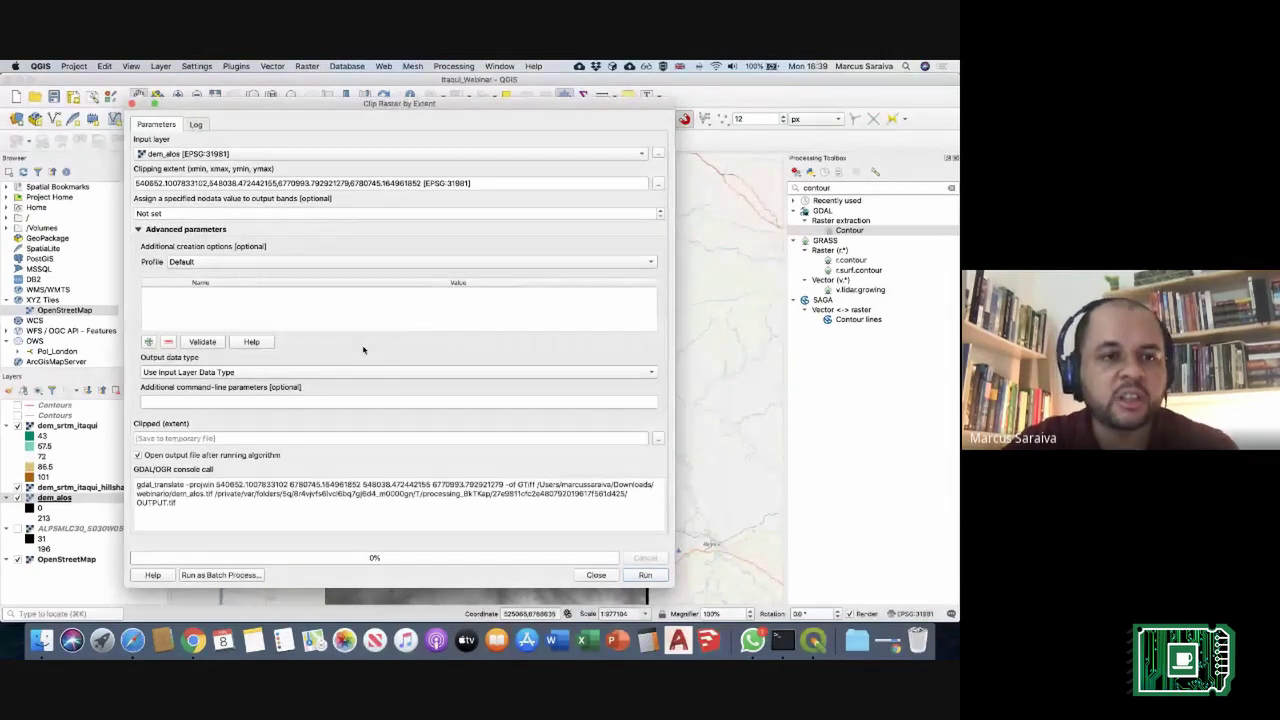
Step: Set the clipped output to dem_alos_itaqui.tif in the webinario folder, run the clip and close the tool
{"action": "left_click", "coordinate": [658, 440]}
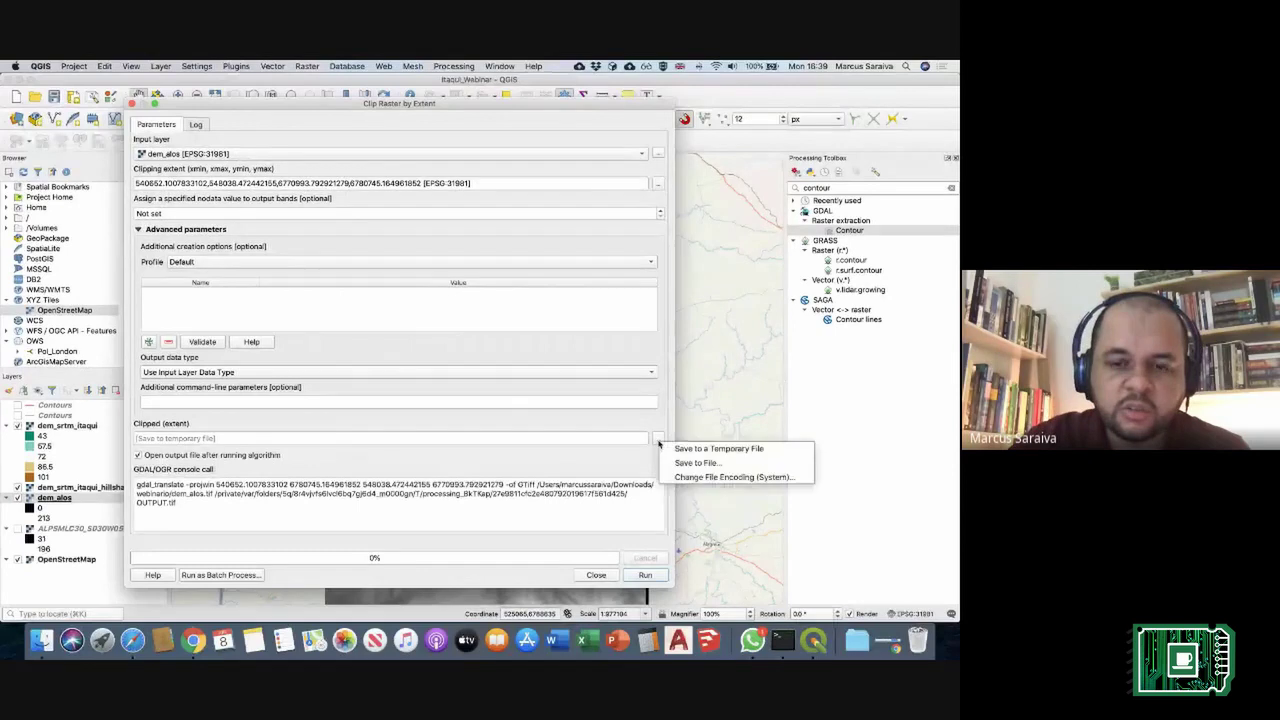
{"action": "left_click", "coordinate": [701, 463]}
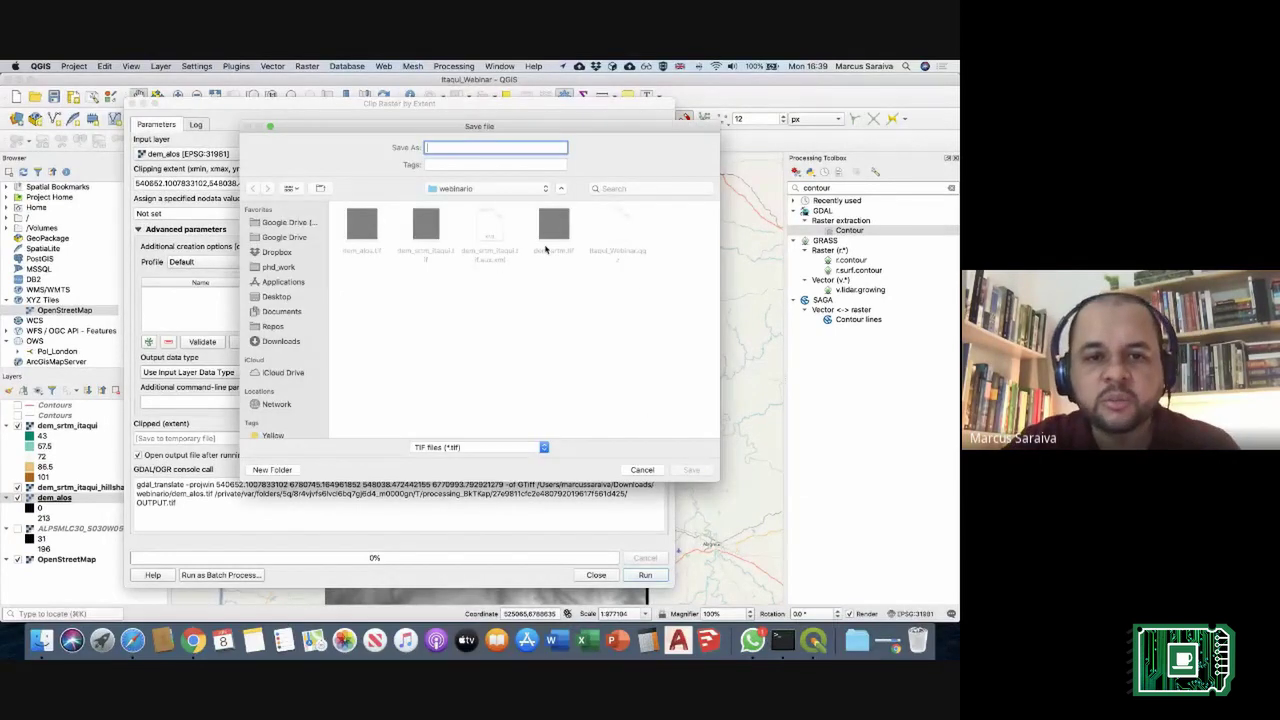
{"action": "left_click", "coordinate": [362, 225]}
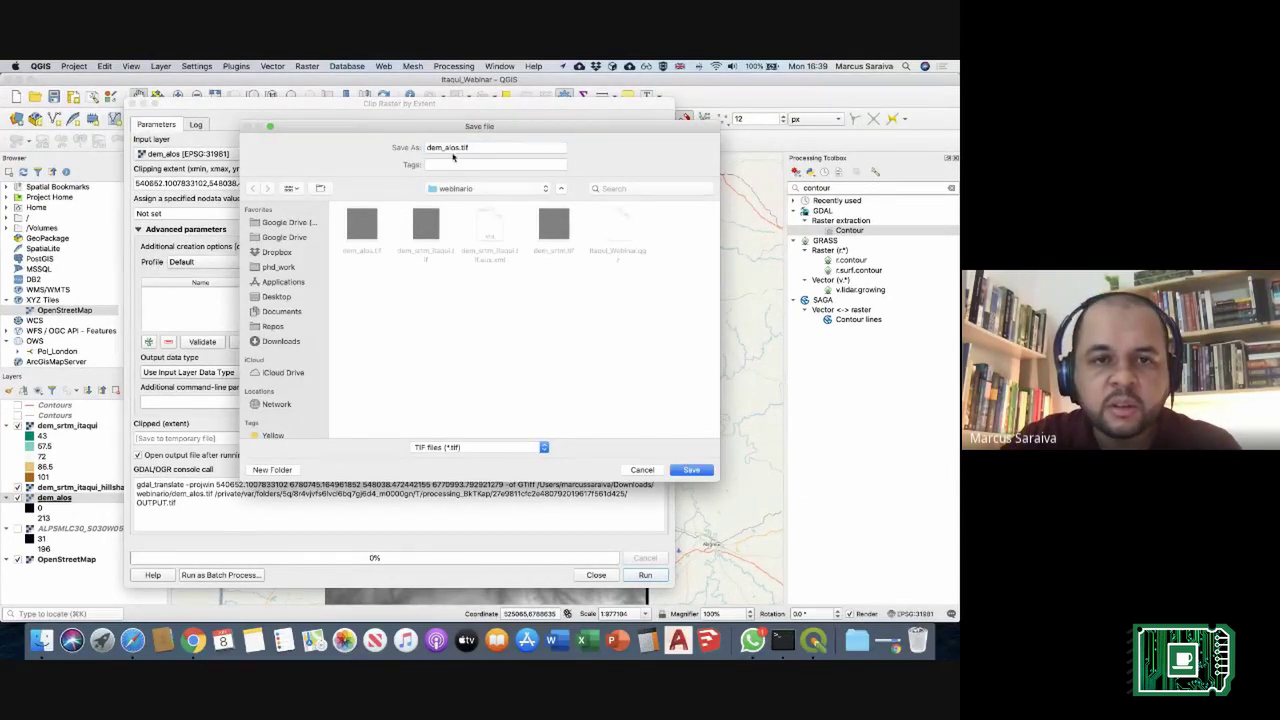
{"action": "type", "text": "_itaqui"}
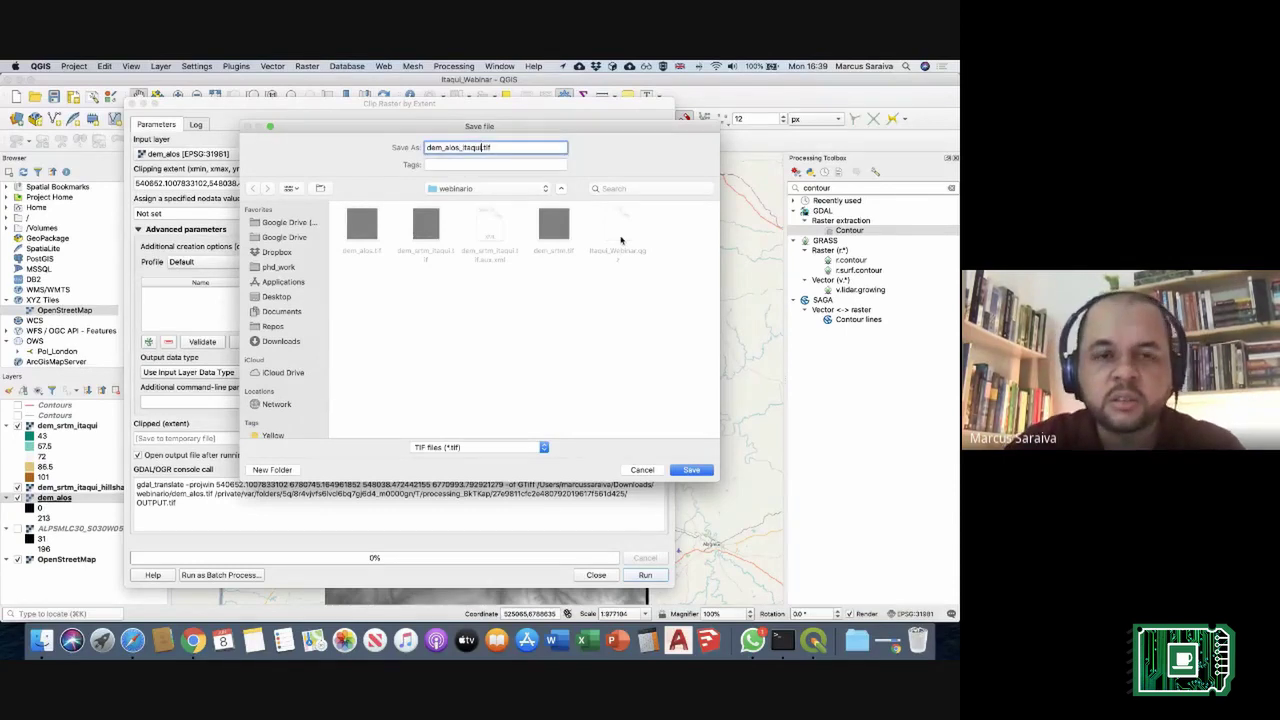
{"action": "left_click", "coordinate": [691, 469]}
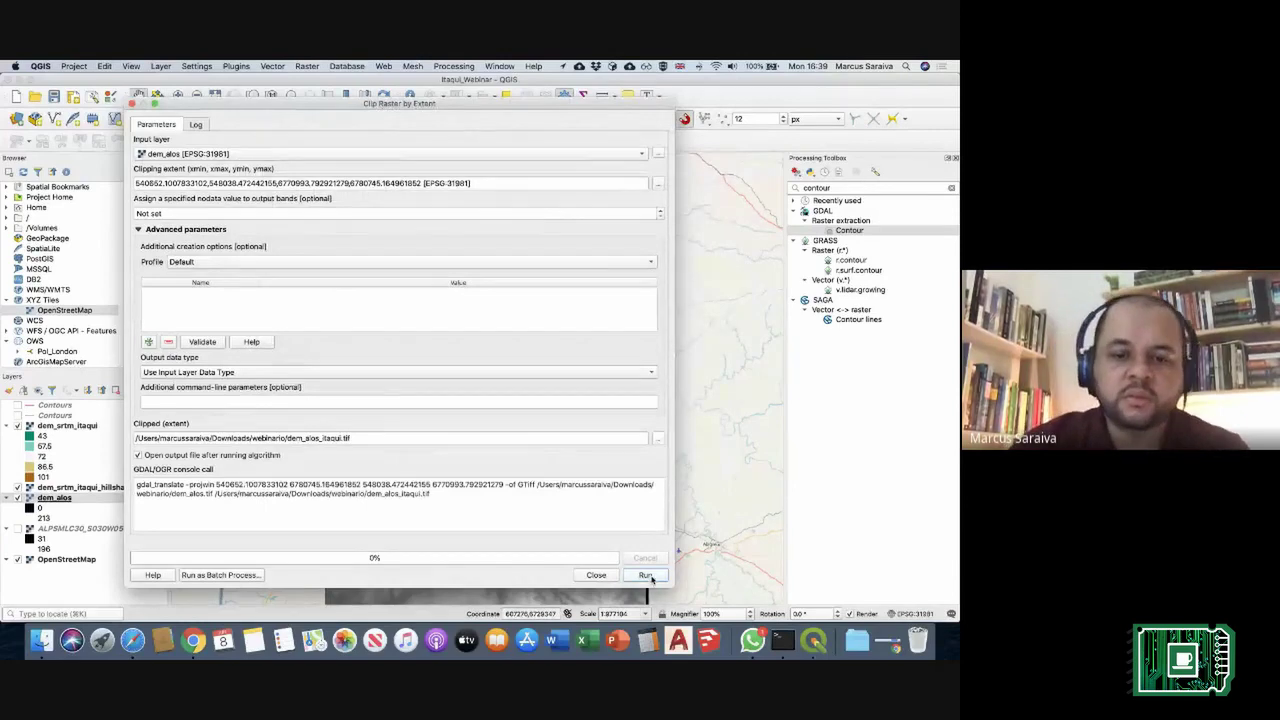
{"action": "left_click", "coordinate": [649, 576]}
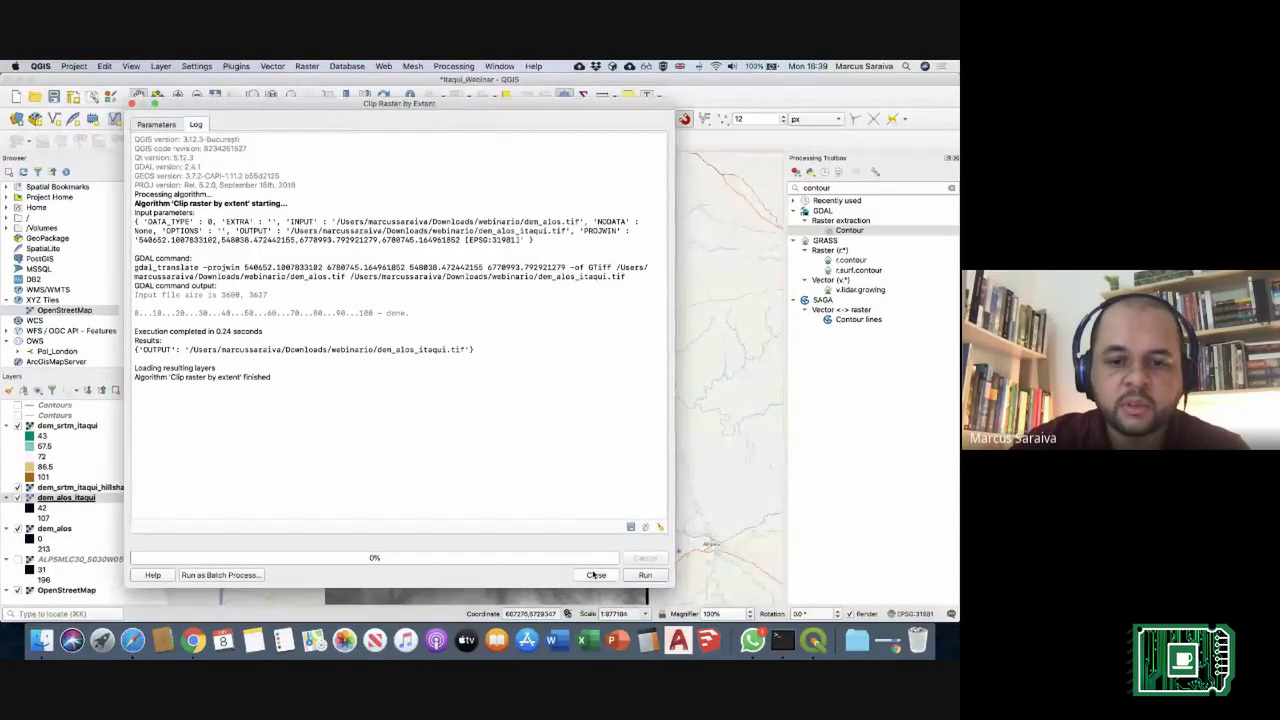
{"action": "left_click", "coordinate": [598, 575]}
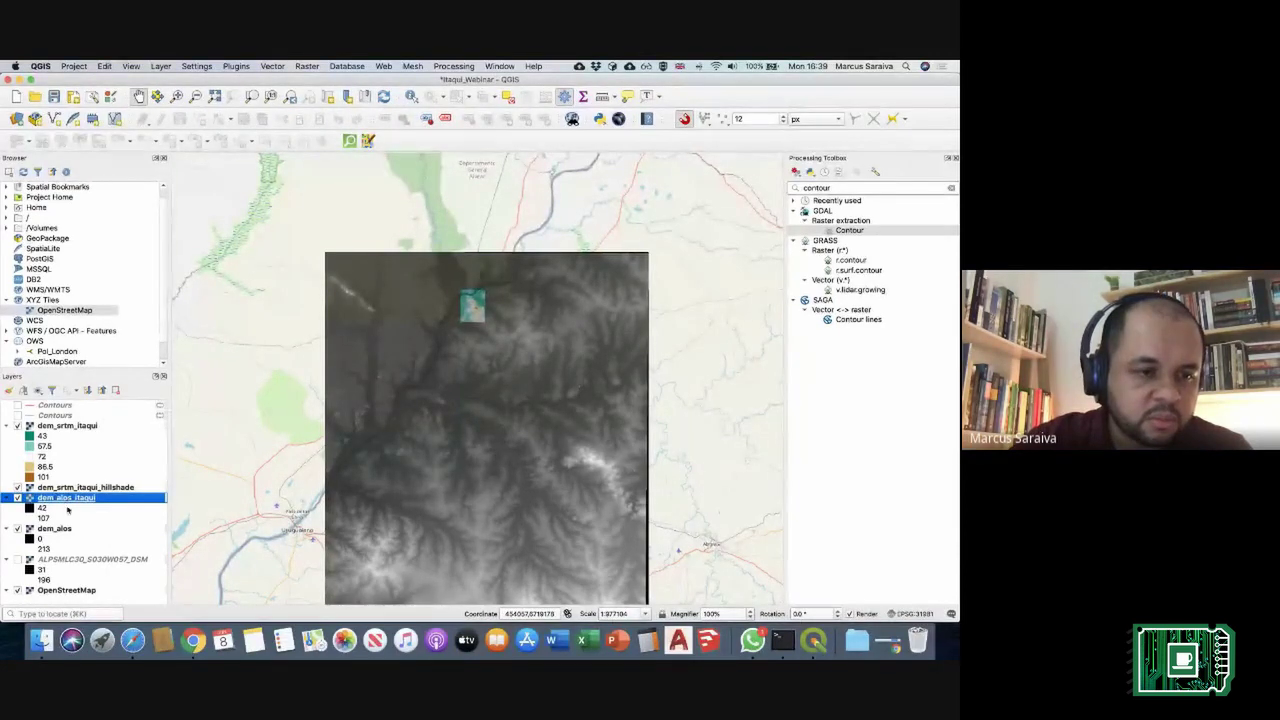
Step: Move the dem_alos_itaqui layer above dem_srtm_itaqui in the layer order
{"action": "left_click_drag", "start_coordinate": [75, 502], "coordinate": [82, 428]}
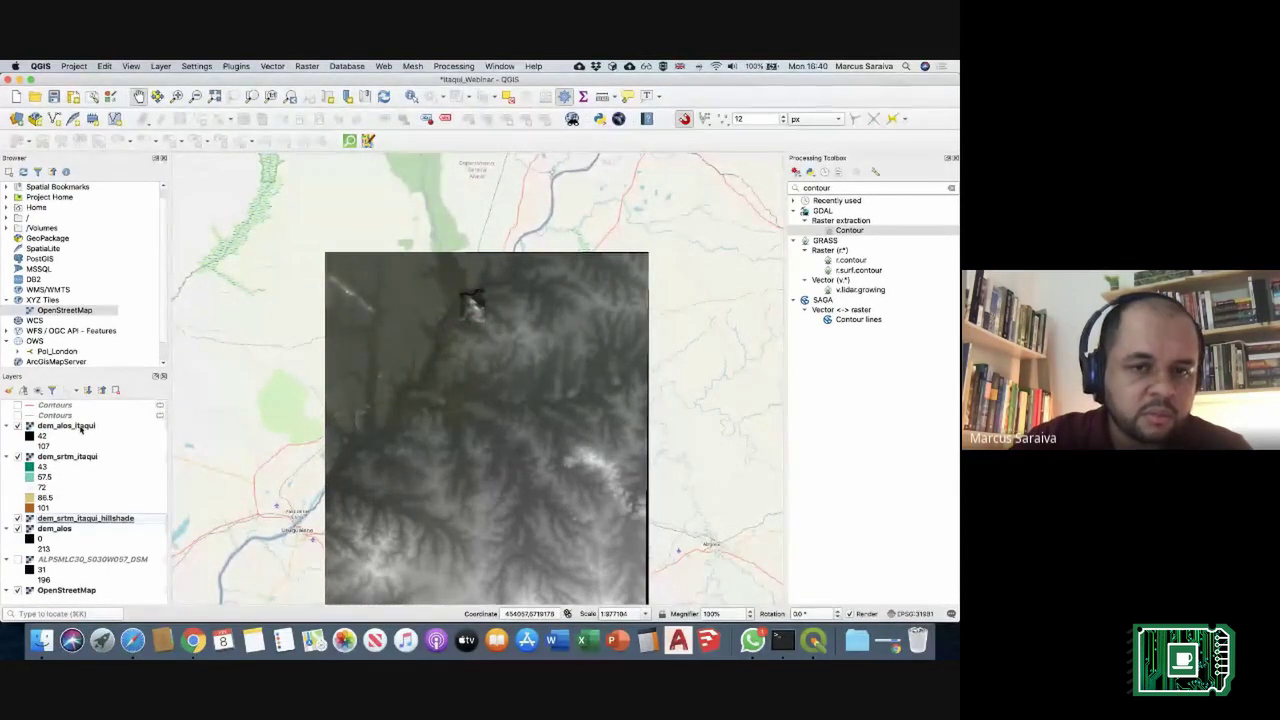
{"action": "left_click", "coordinate": [84, 429]}
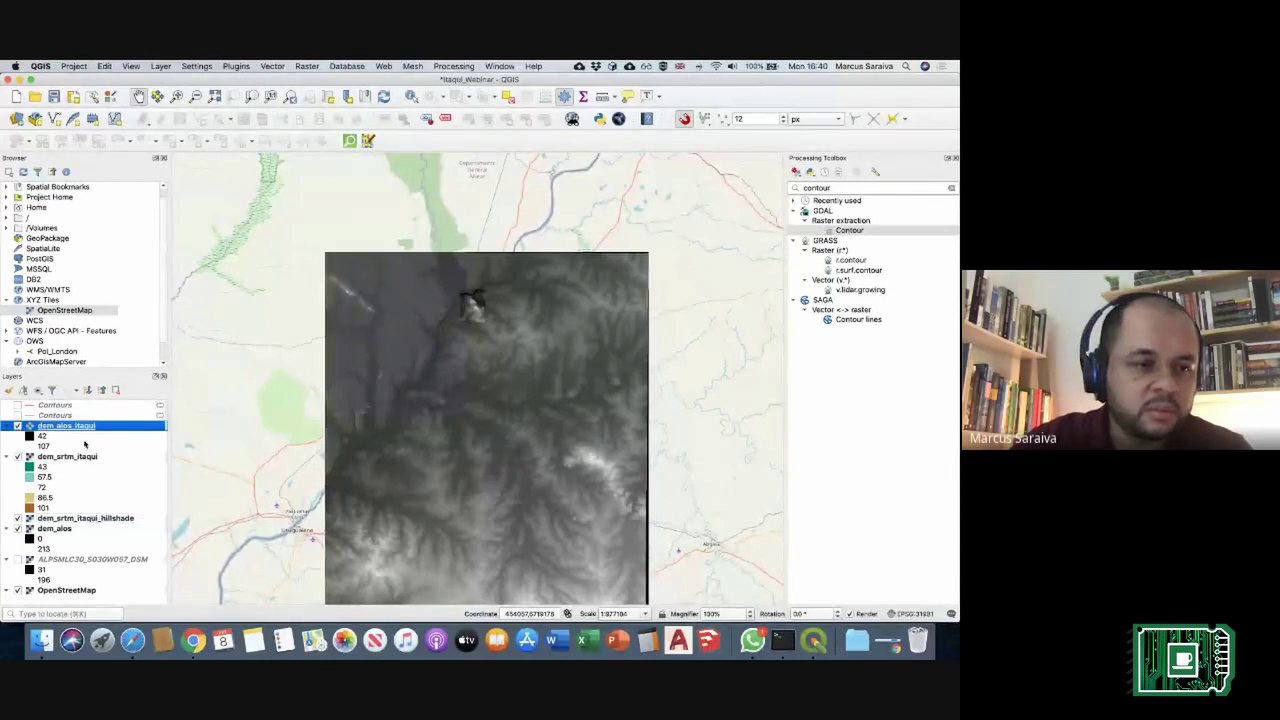
Step: Remove the dem_alos and ALPSMLC30_S030W057_DSM layers from the project and save it
{"action": "left_click", "coordinate": [75, 531]}
{"action": "left_click", "coordinate": [80, 561], "text": "shift"}
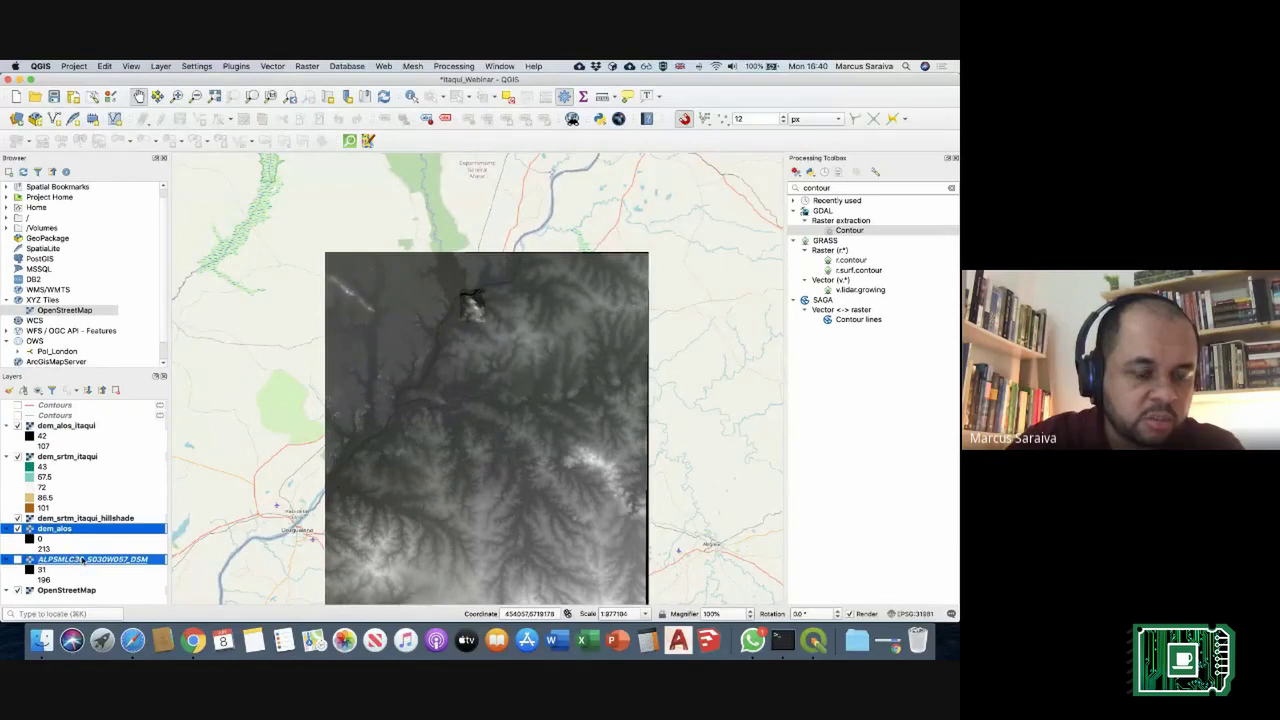
{"action": "right_click", "coordinate": [82, 561]}
{"action": "left_click", "coordinate": [110, 430]}
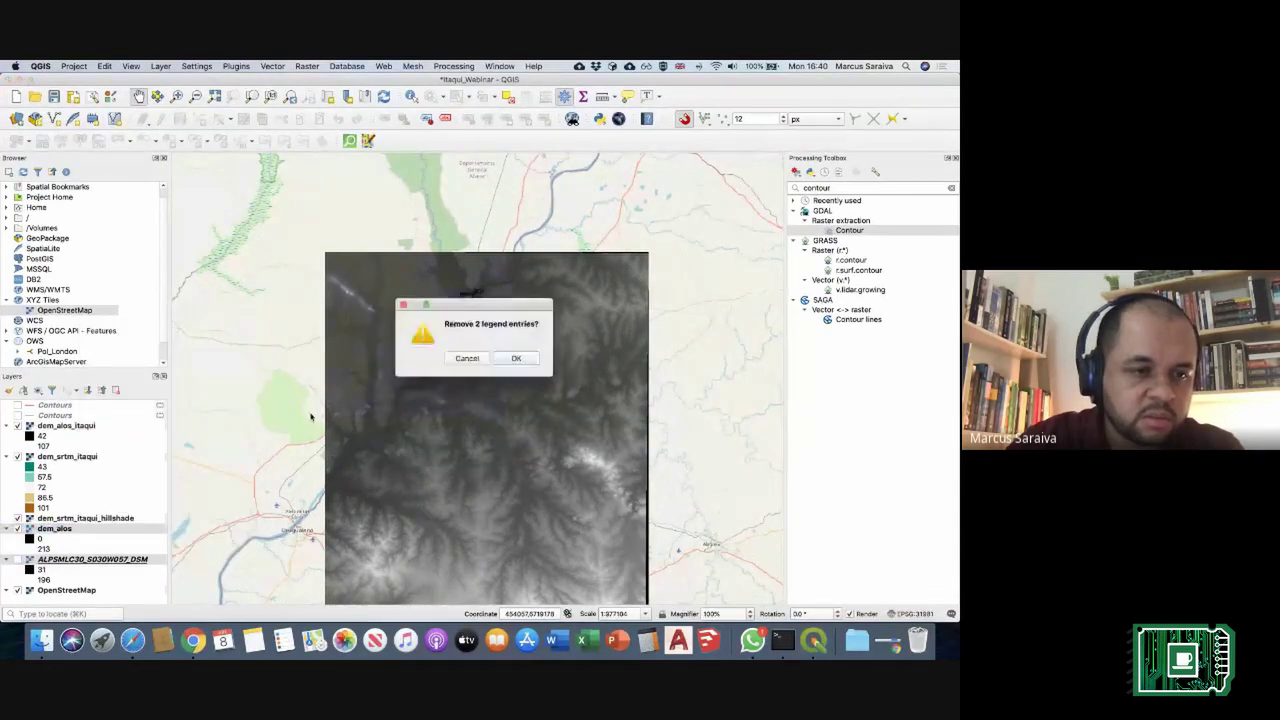
{"action": "left_click", "coordinate": [516, 358]}
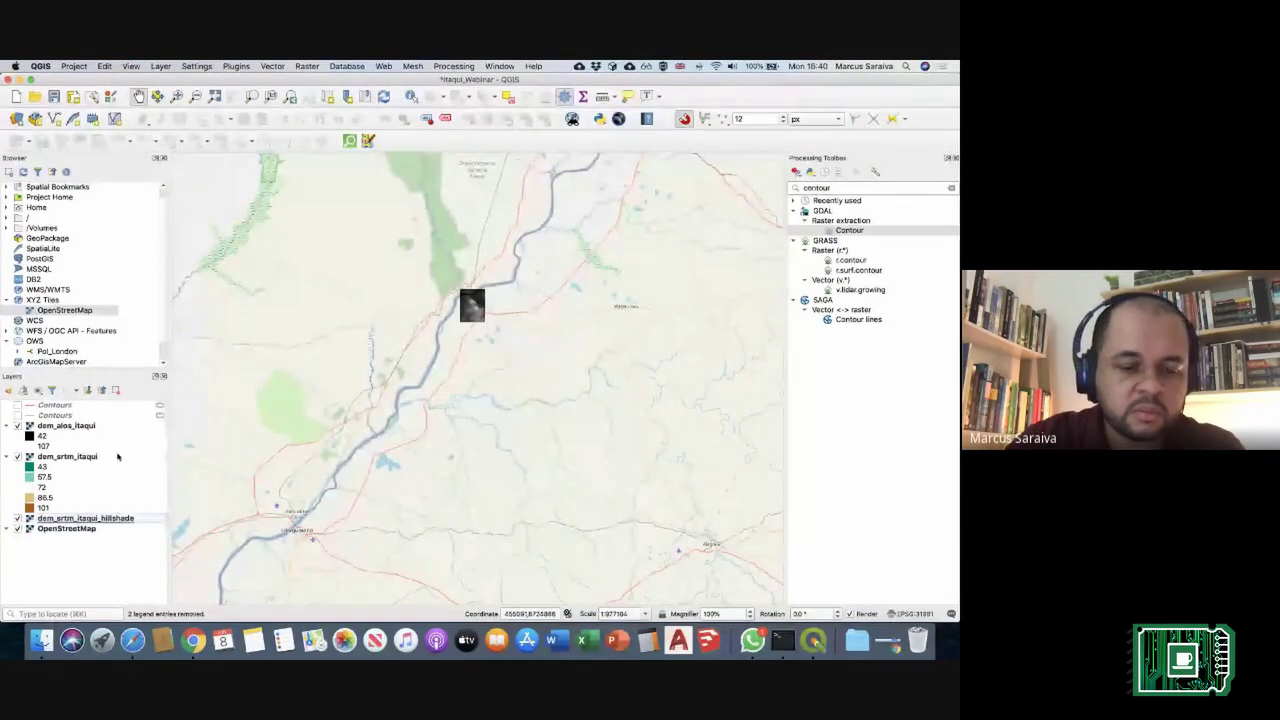
{"action": "left_click", "coordinate": [54, 96]}
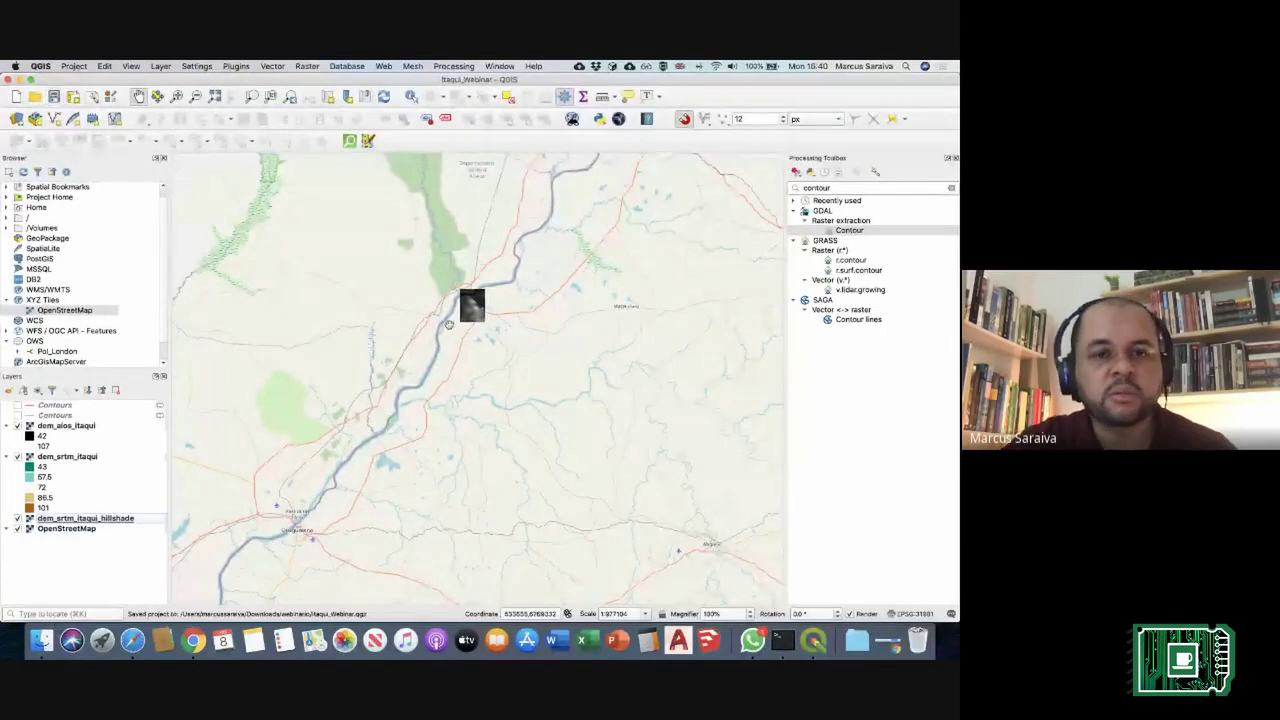
Step: Compare the clipped dem_alos_itaqui raster with dem_srtm_itaqui by toggling the ALOS layer's visibility
{"action": "scroll", "coordinate": [465, 311], "scroll_direction": "up", "scroll_amount": 4}
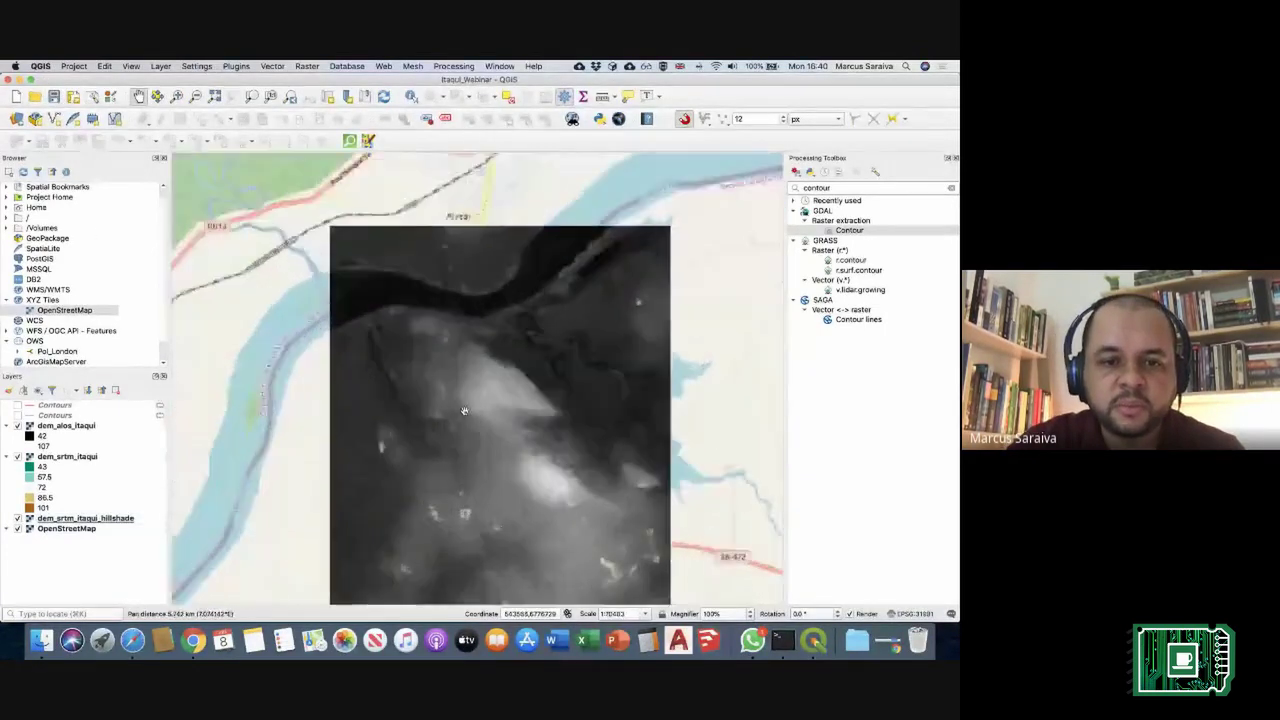
{"action": "left_click_drag", "start_coordinate": [466, 447], "coordinate": [468, 401]}
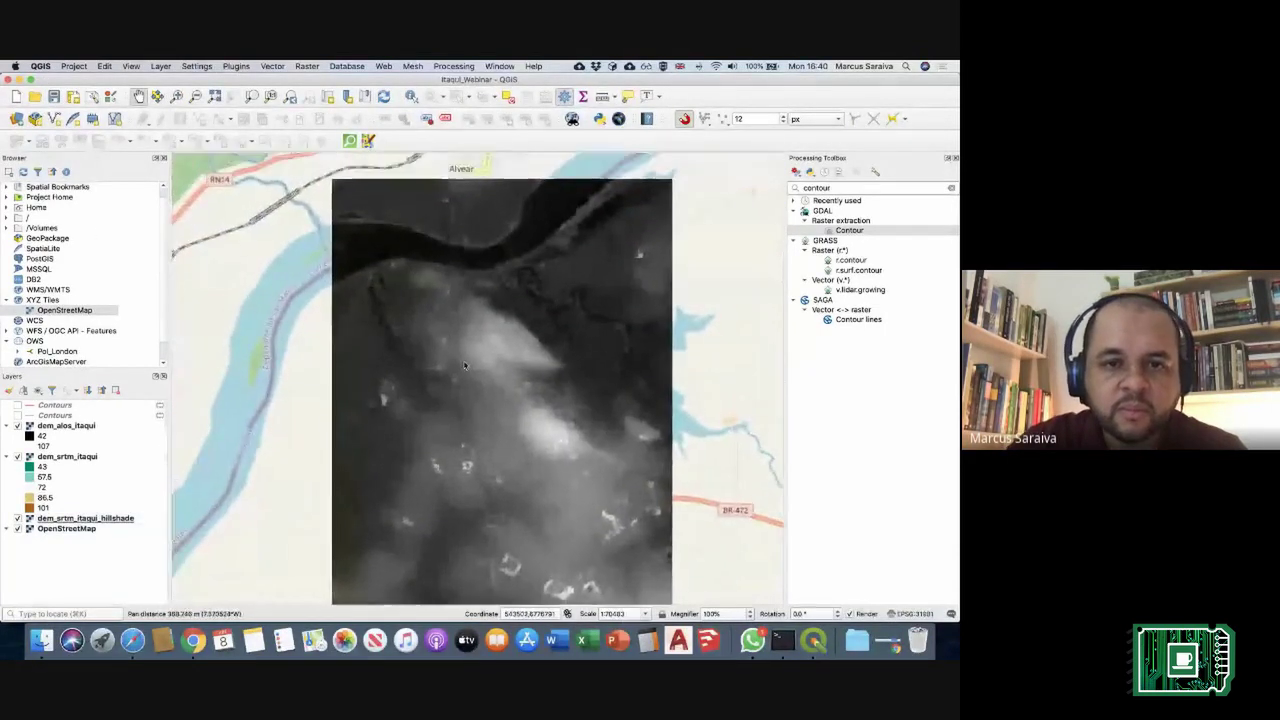
{"action": "left_click", "coordinate": [62, 428]}
{"action": "left_click", "coordinate": [17, 426]}
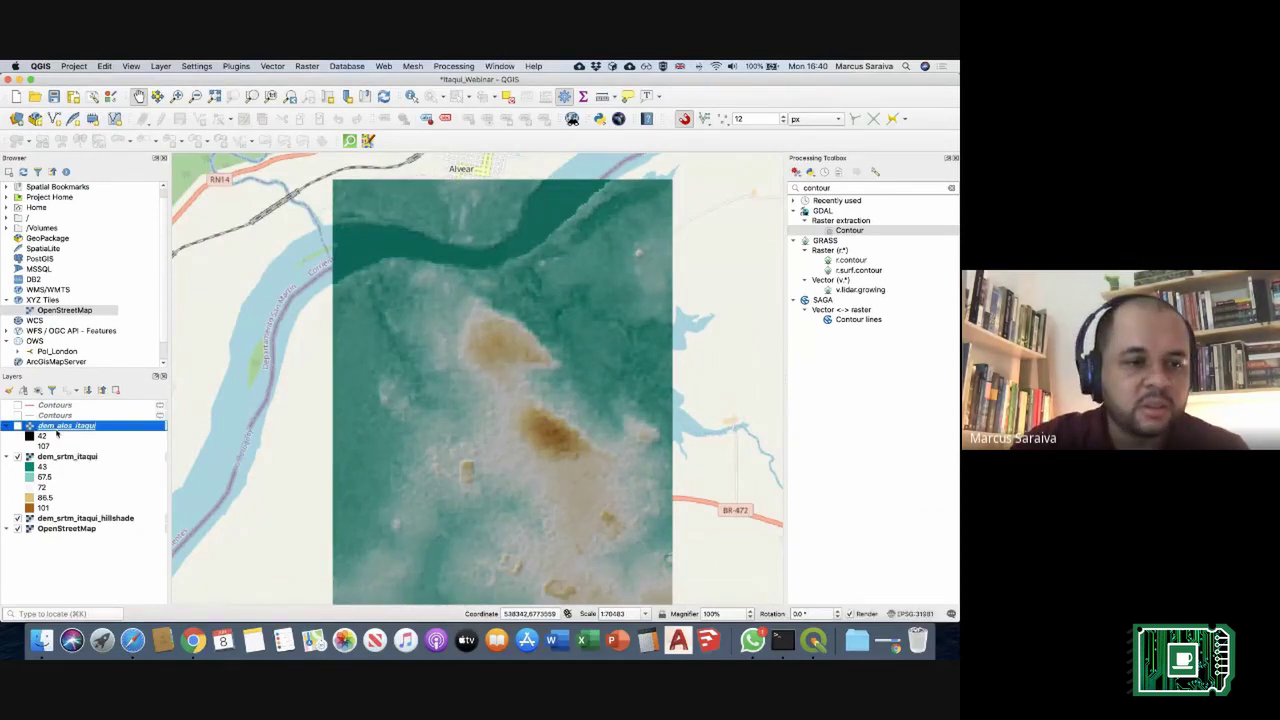
{"action": "left_click", "coordinate": [17, 426]}
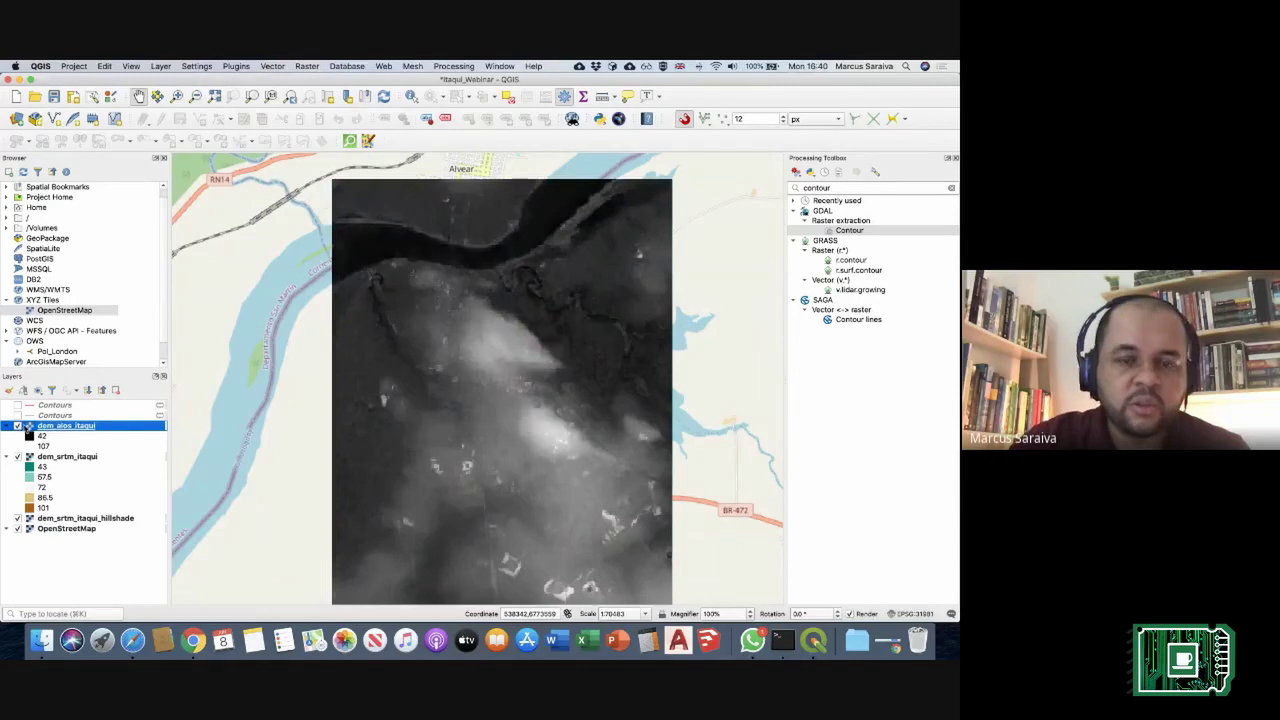
Step: Style dem_alos_itaqui as singleband pseudocolor with the brown-to-green color ramp inverted, and apply the symbology
{"action": "double_click", "coordinate": [88, 427]}
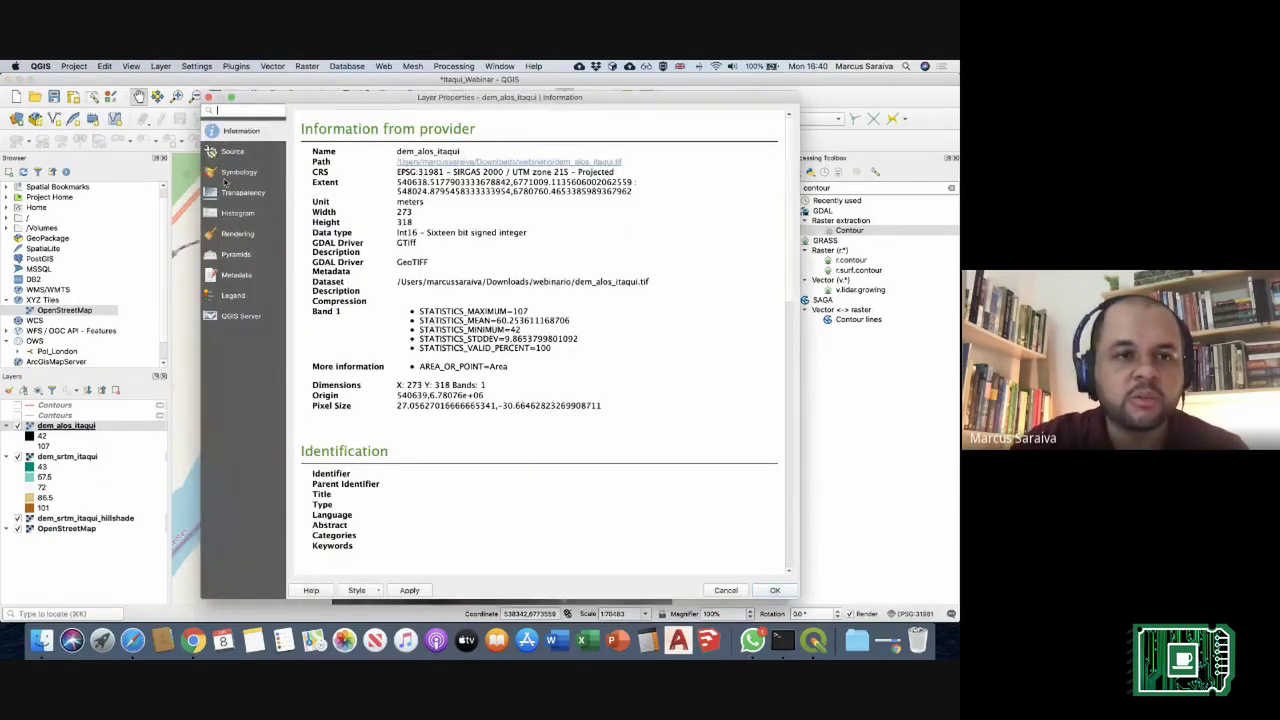
{"action": "left_click", "coordinate": [240, 180]}
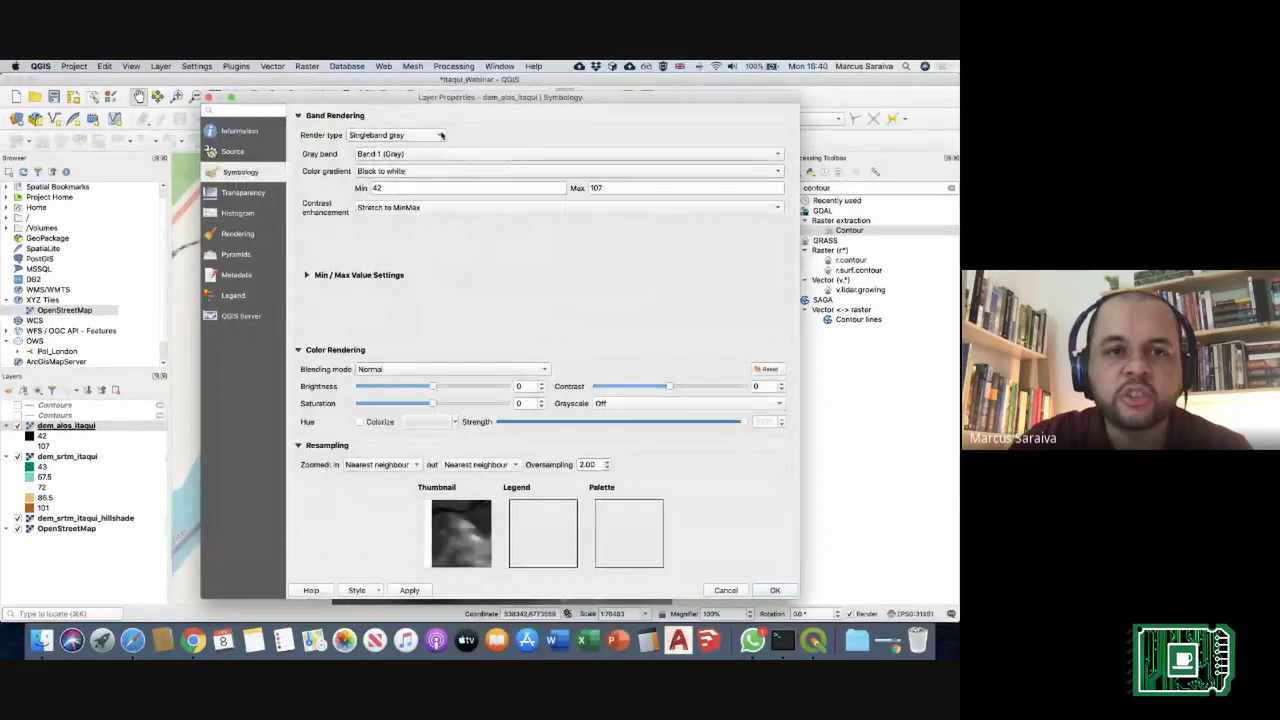
{"action": "left_click", "coordinate": [395, 135]}
{"action": "left_click", "coordinate": [417, 150]}
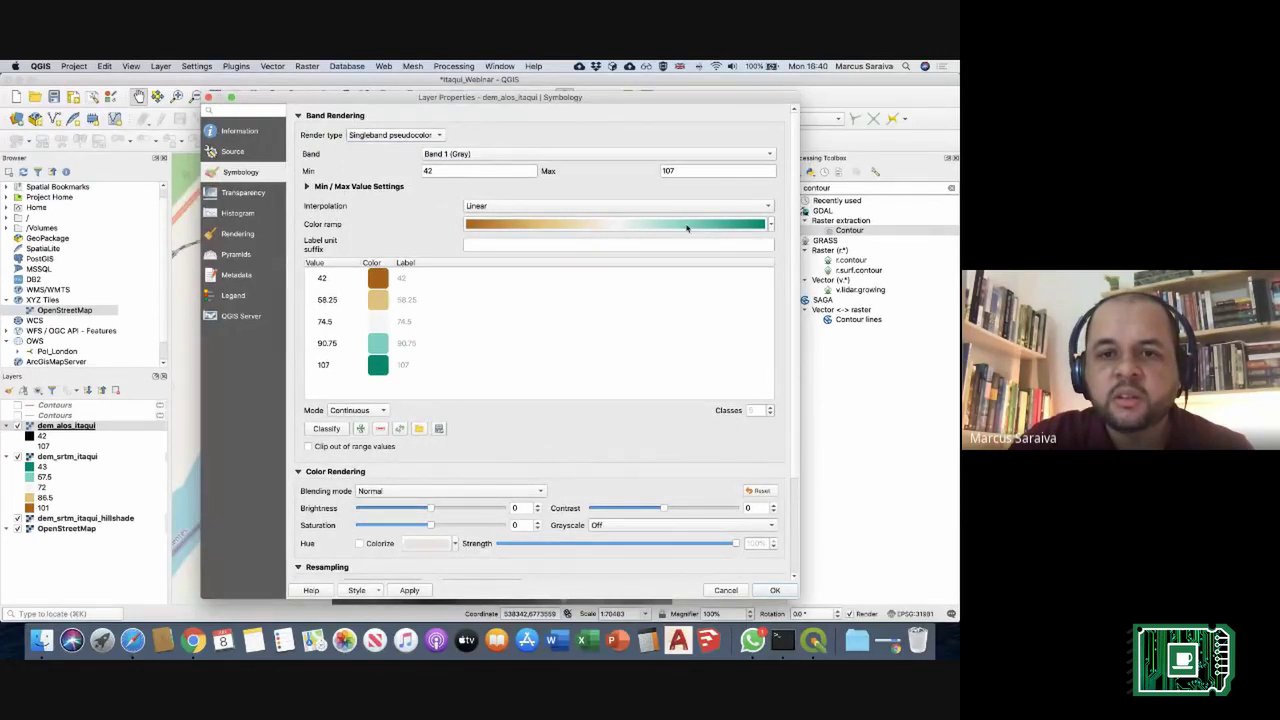
{"action": "left_click", "coordinate": [771, 225]}
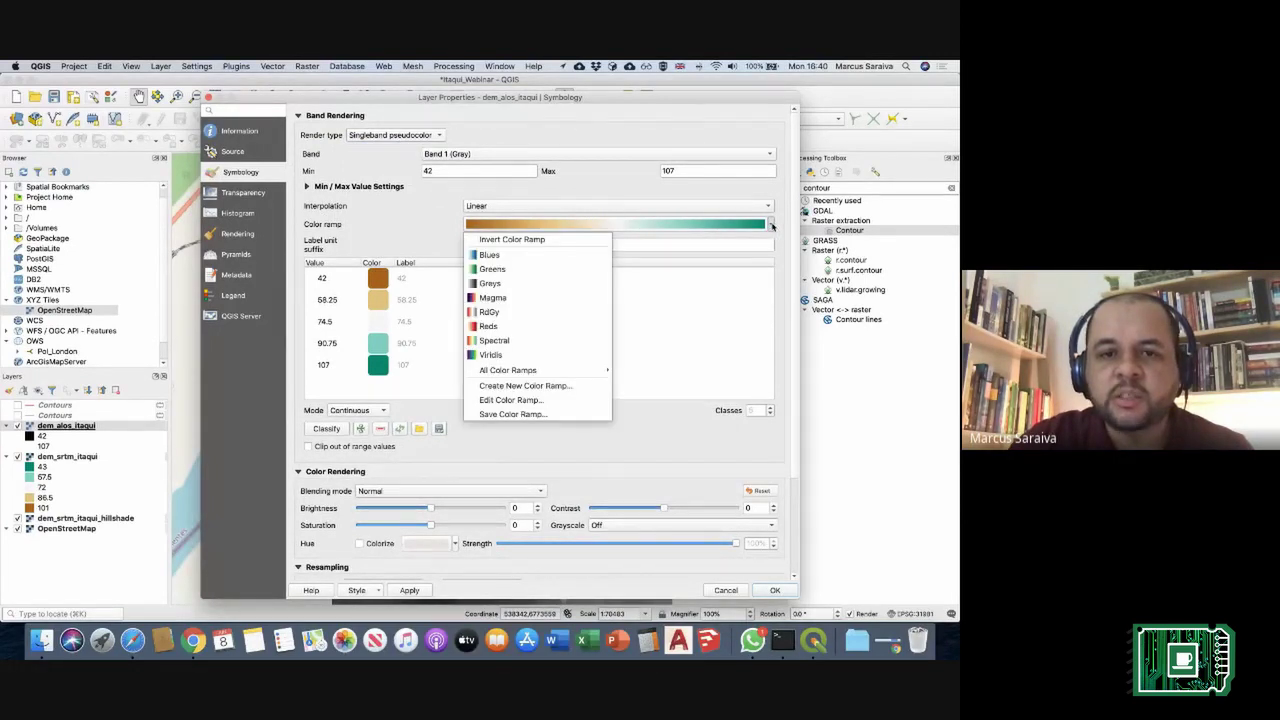
{"action": "left_click", "coordinate": [546, 240]}
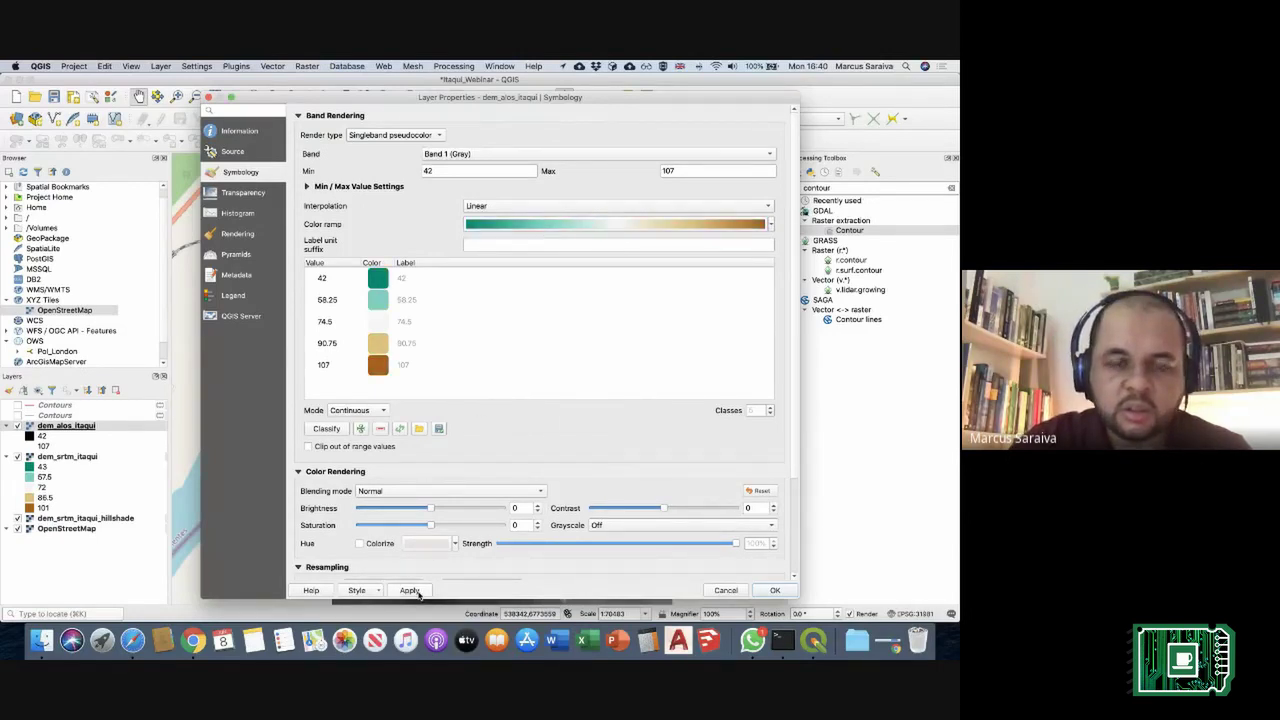
{"action": "left_click", "coordinate": [418, 595]}
{"action": "left_click", "coordinate": [774, 590]}
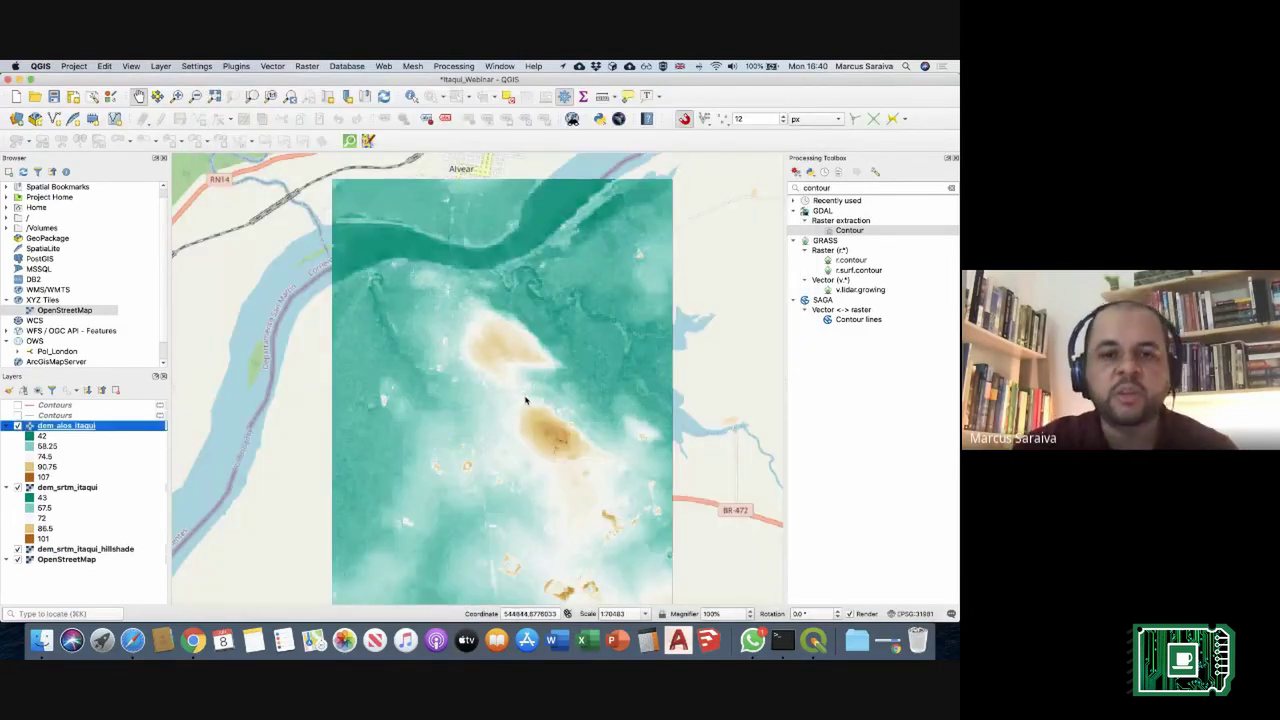
Step: Hide dem_srtm_itaqui_hillshade, compare the recoloured ALOS raster with the SRTM one by toggling dem_alos_itaqui, and save the project
{"action": "left_click_drag", "start_coordinate": [524, 400], "coordinate": [530, 372]}
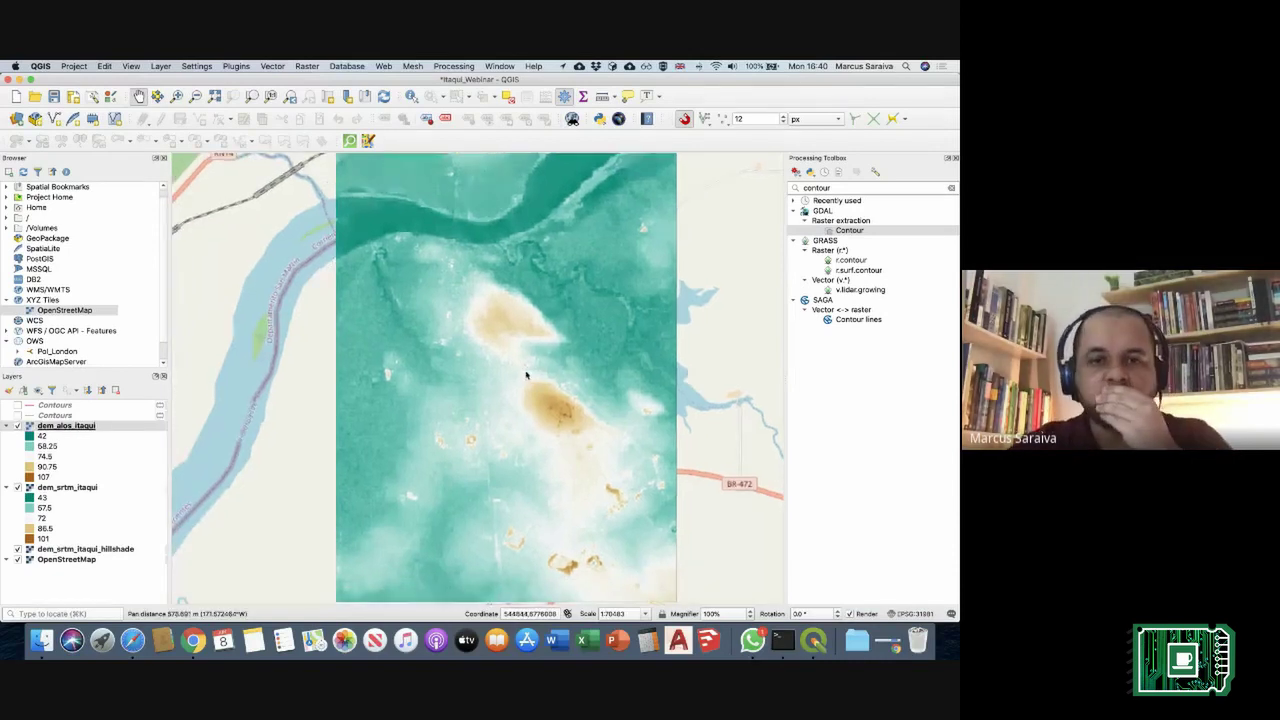
{"action": "left_click", "coordinate": [16, 427]}
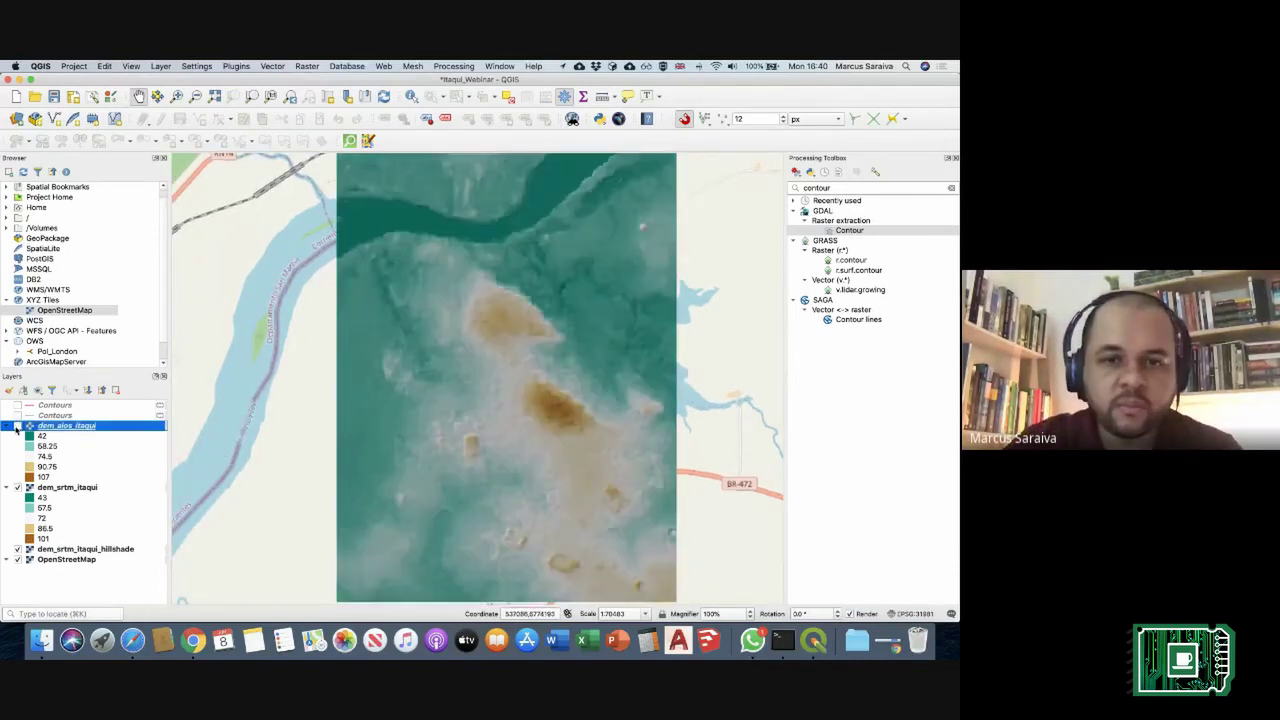
{"action": "left_click", "coordinate": [17, 426]}
{"action": "left_click", "coordinate": [17, 549]}
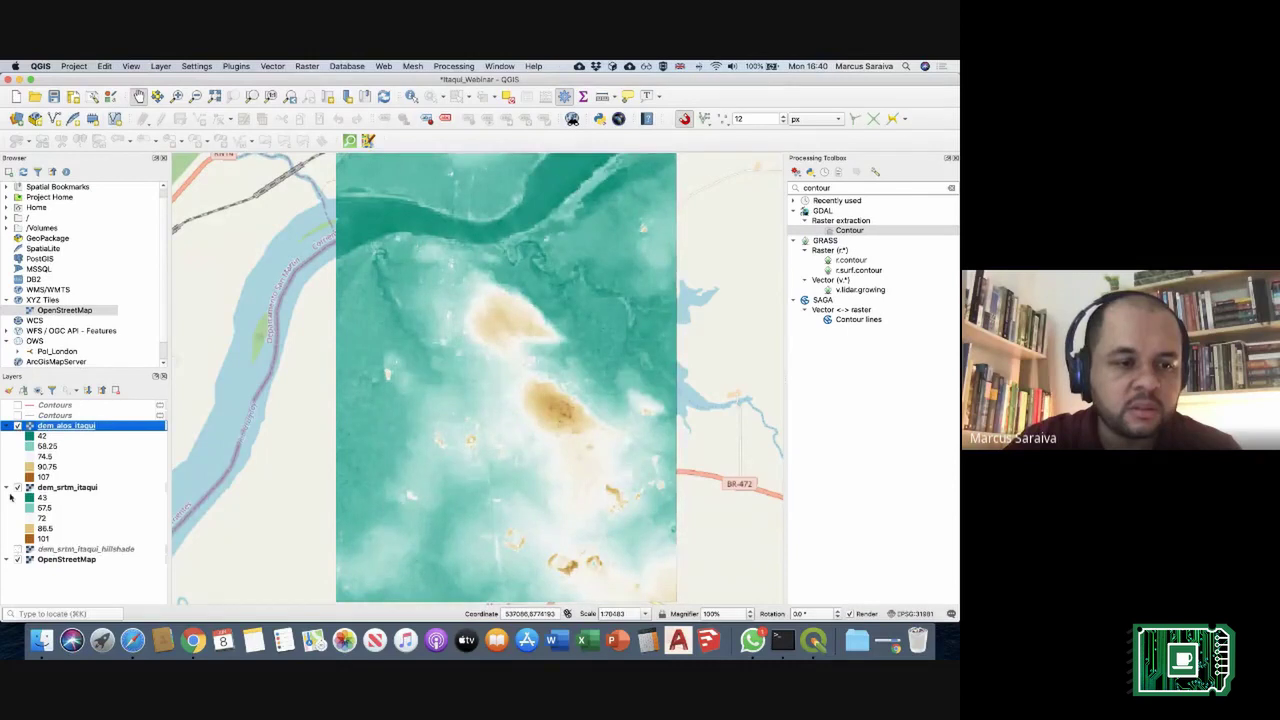
{"action": "left_click", "coordinate": [17, 427]}
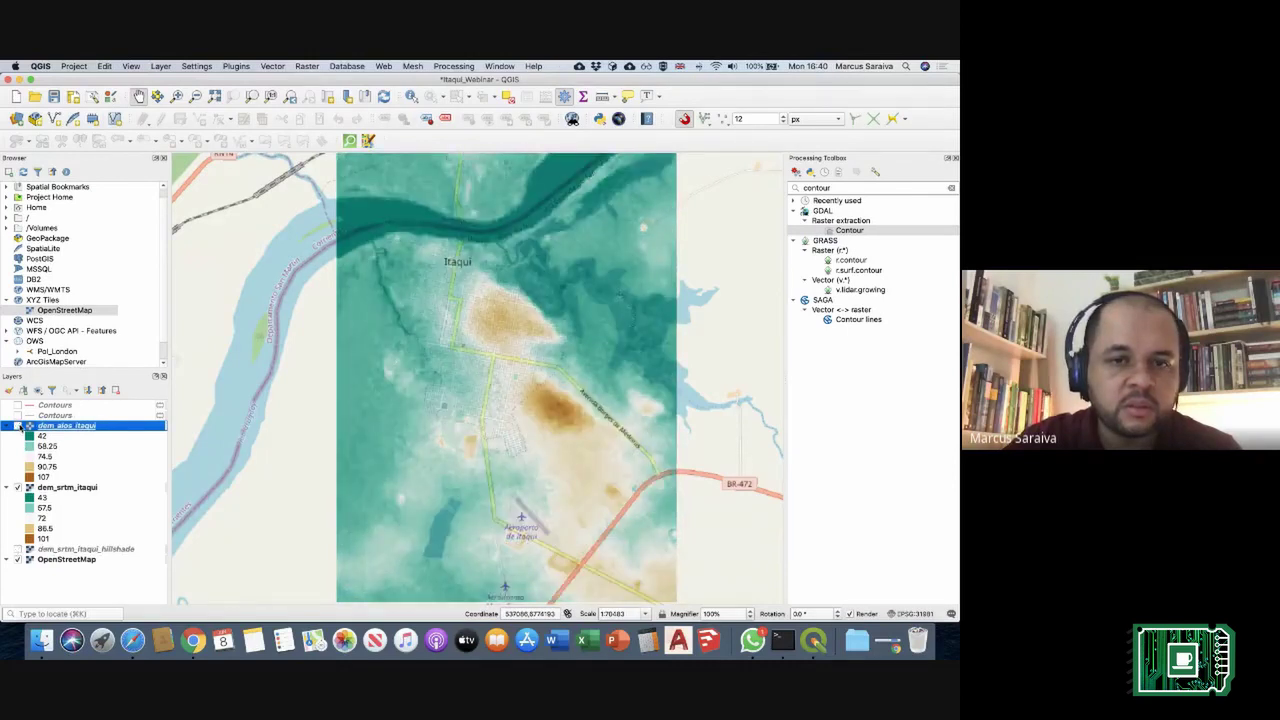
{"action": "left_click", "coordinate": [17, 426]}
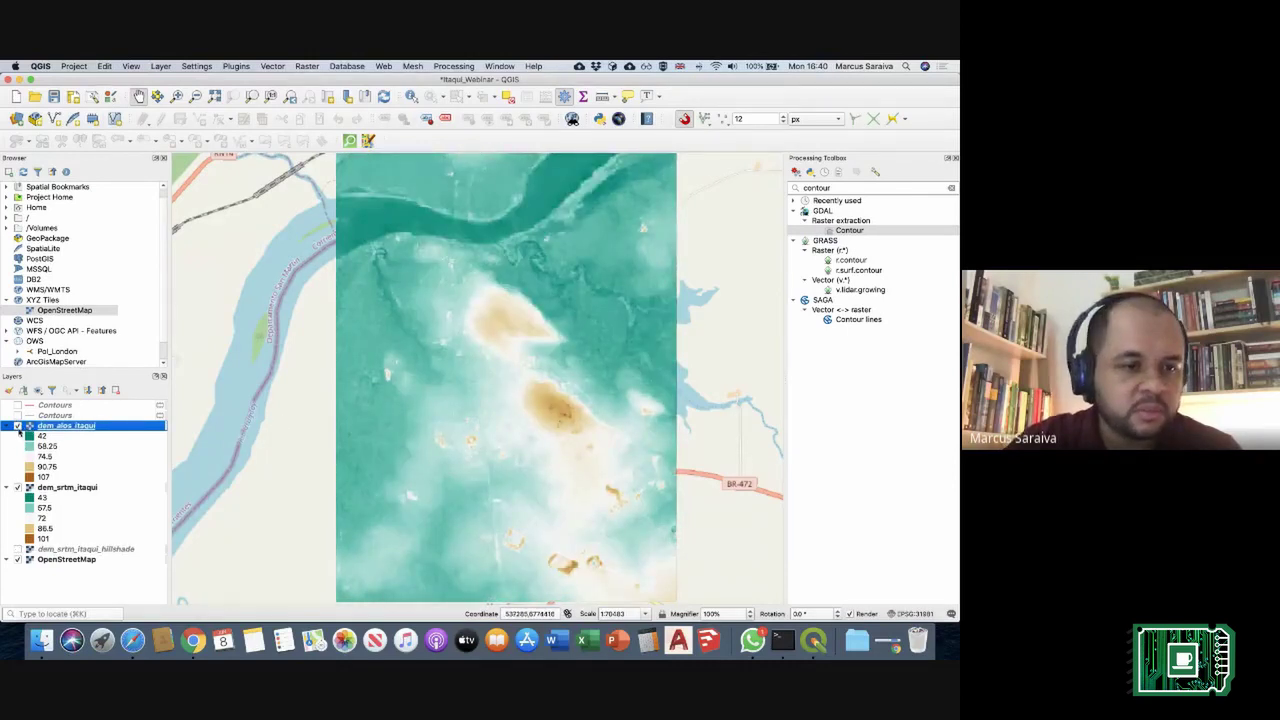
{"action": "left_click", "coordinate": [54, 96]}
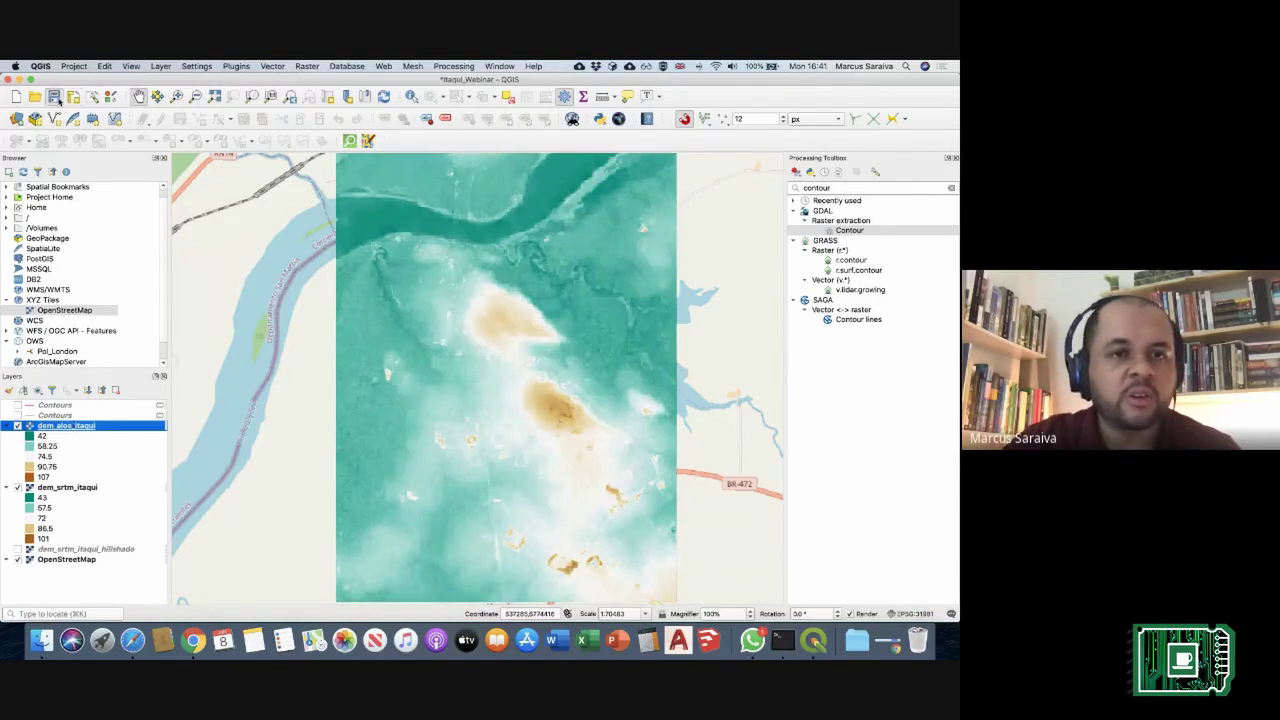
{"action": "right_click", "coordinate": [953, 617]}
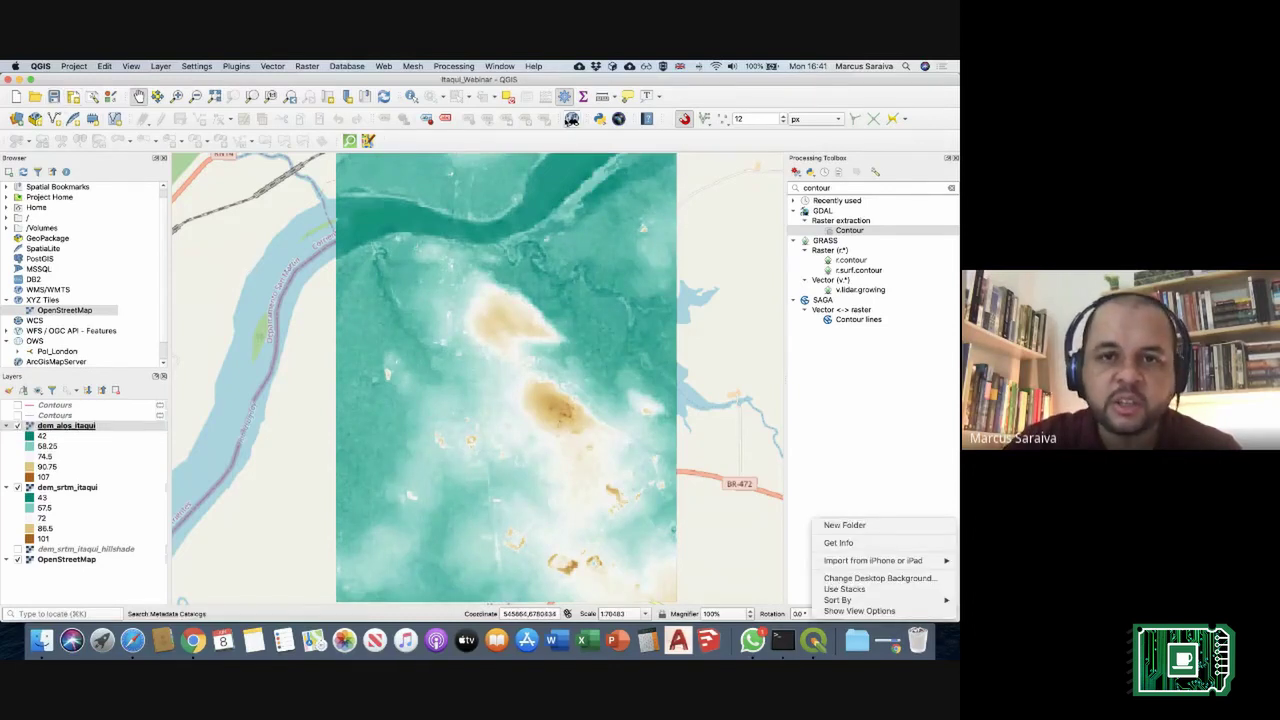
Step: Hide dem_alos_itaqui and turn dem_srtm_itaqui_hillshade back on, checking the SRTM raster with and without the hillshade
{"action": "left_click", "coordinate": [66, 426]}
{"action": "left_click", "coordinate": [66, 426]}
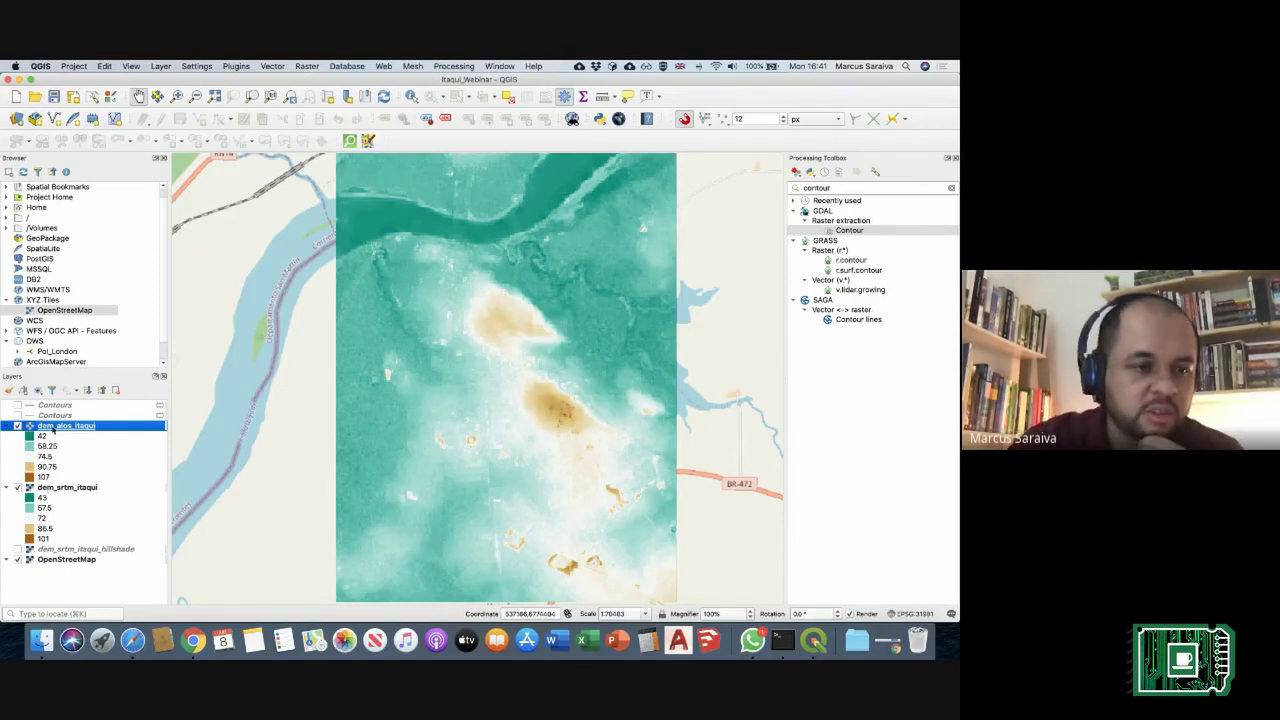
{"action": "left_click", "coordinate": [17, 426]}
{"action": "left_click", "coordinate": [68, 488]}
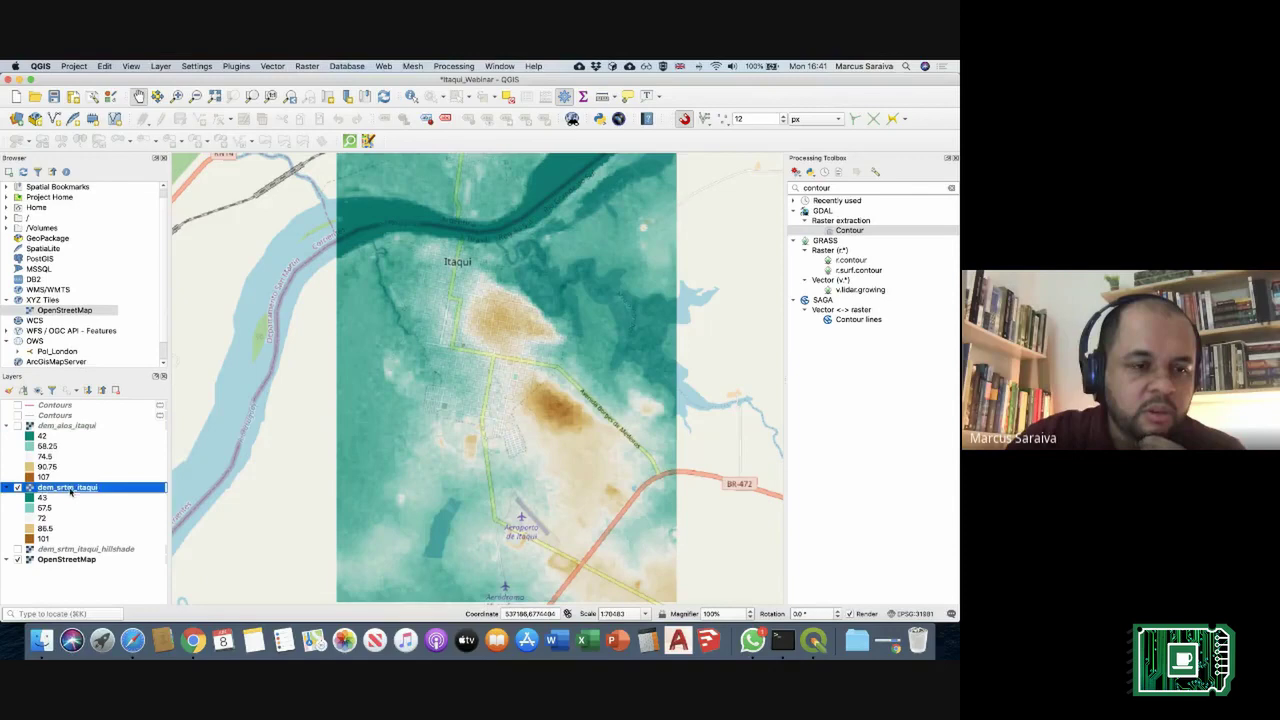
{"action": "left_click", "coordinate": [17, 549]}
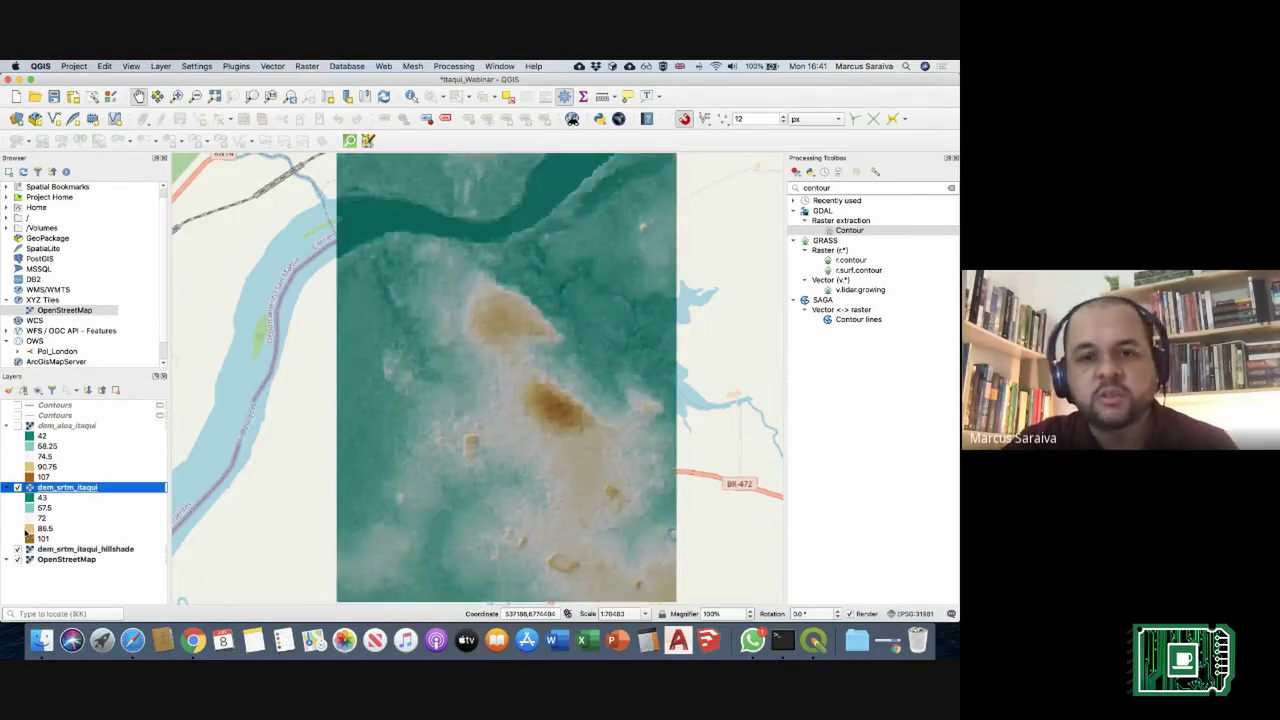
{"action": "left_click", "coordinate": [17, 549]}
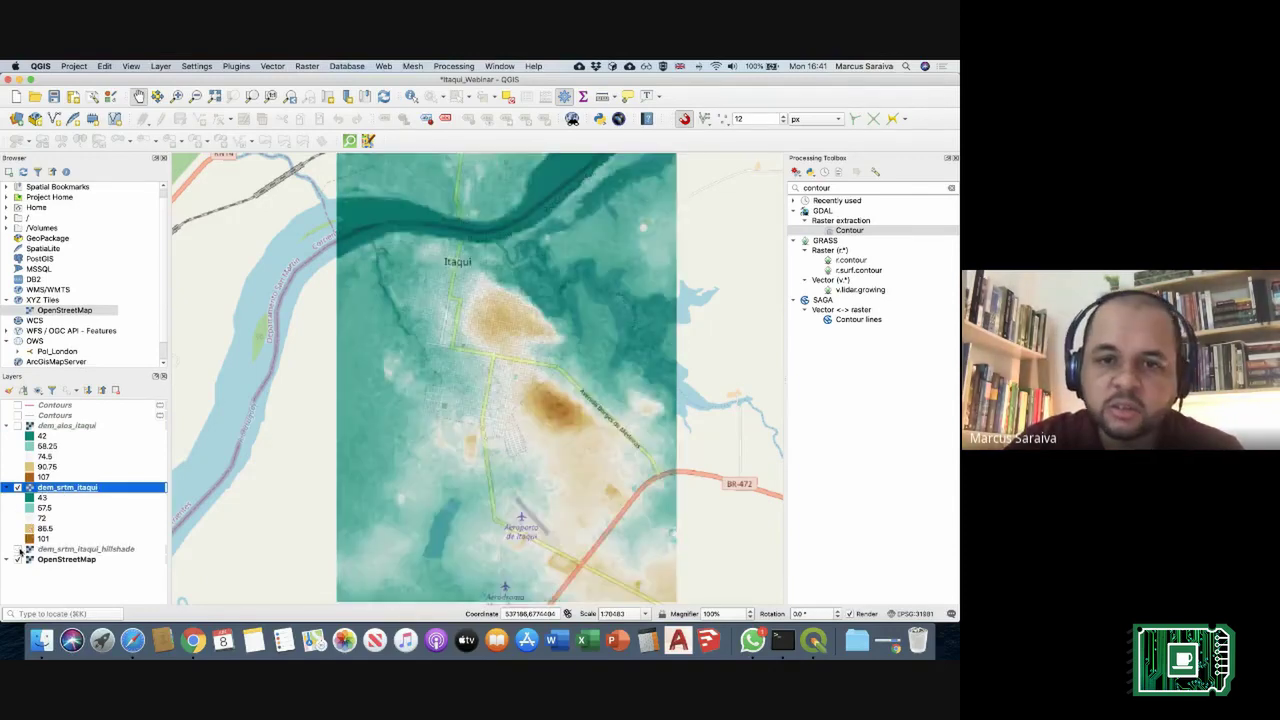
{"action": "left_click", "coordinate": [17, 549]}
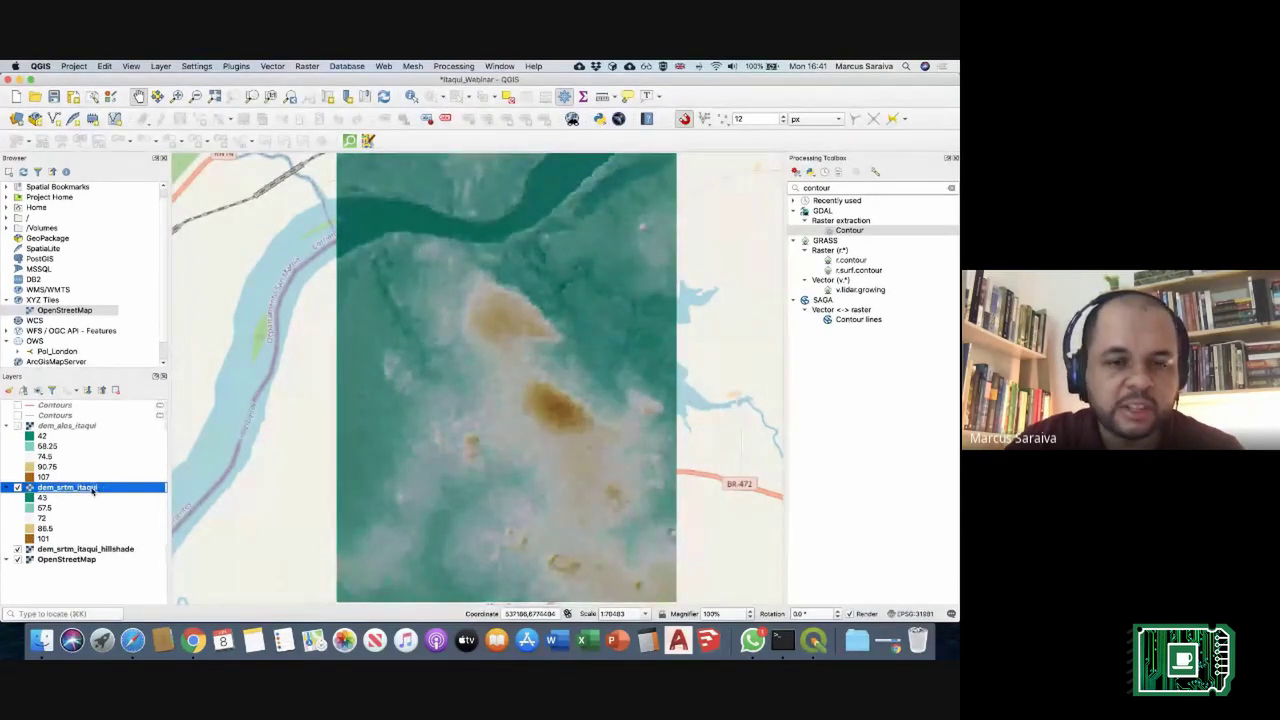
Step: Set the blending mode of the dem_srtm_itaqui layer to Normal
{"action": "double_click", "coordinate": [92, 490]}
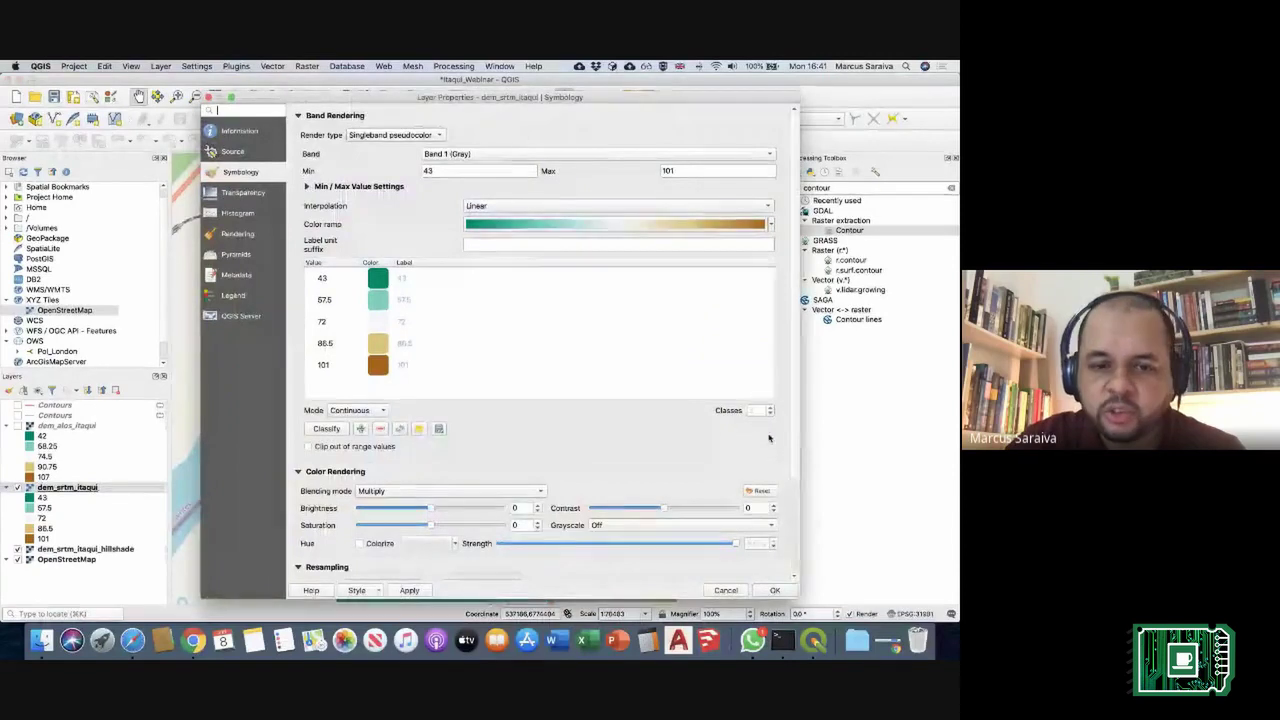
{"action": "left_click", "coordinate": [400, 491]}
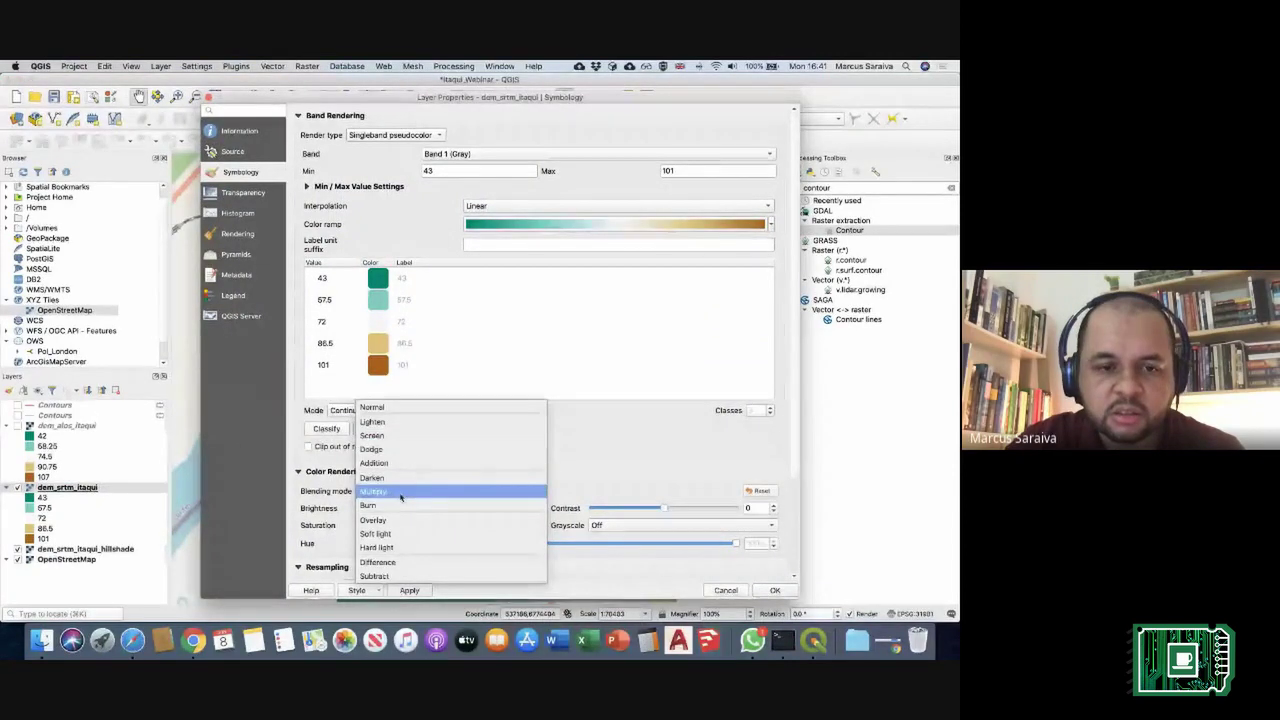
{"action": "left_click", "coordinate": [400, 407]}
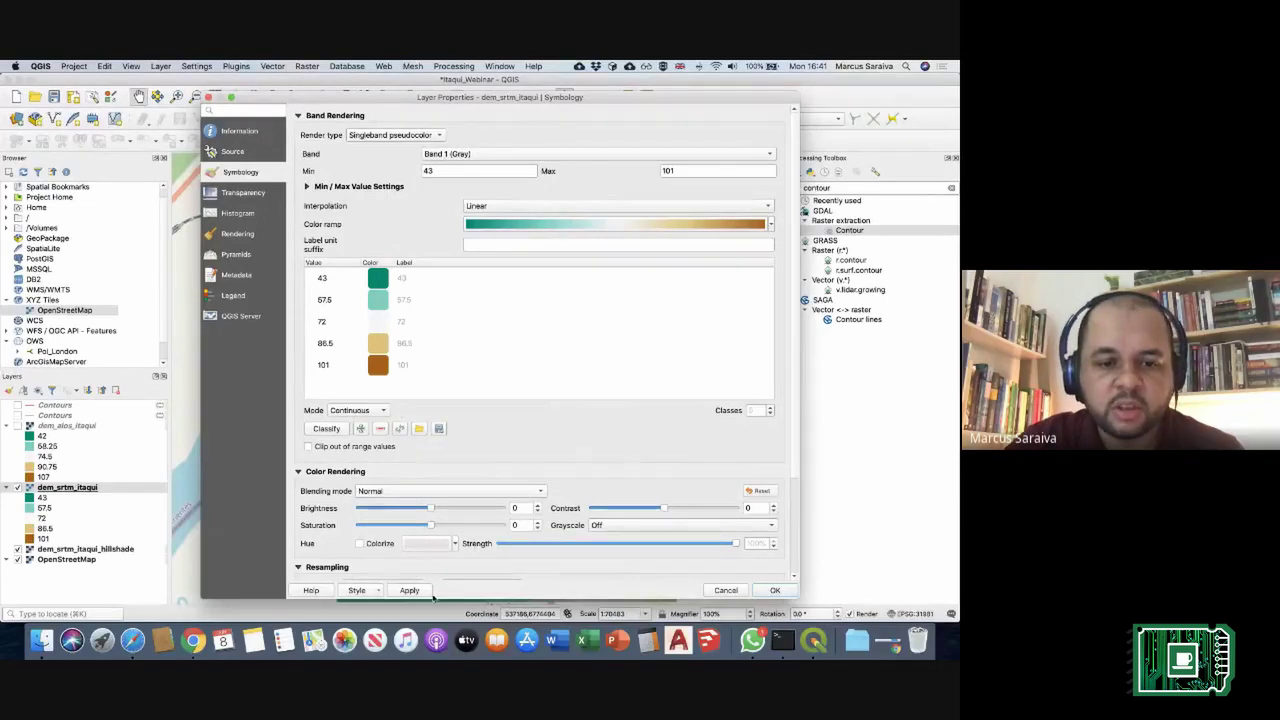
{"action": "left_click", "coordinate": [775, 591]}
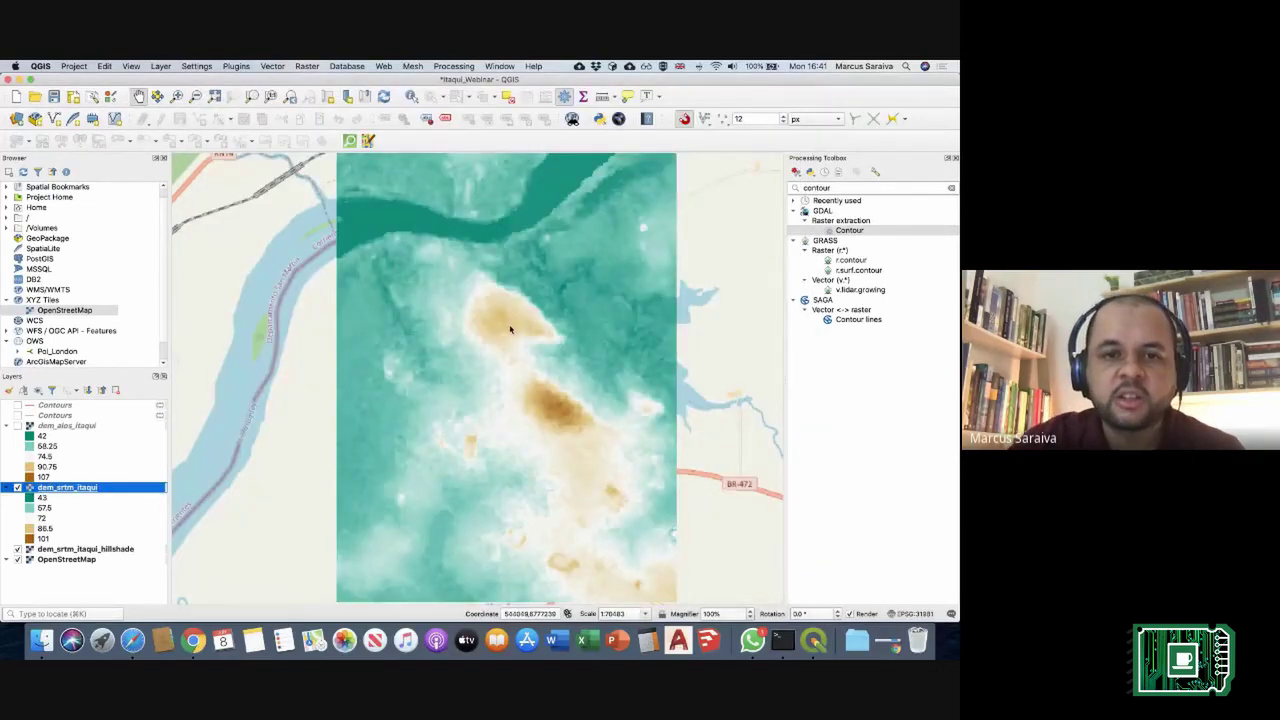
Step: Examine the river bend and the hills up close, toggling dem_alos_itaqui on and off to compare its detail with dem_srtm_itaqui
{"action": "scroll", "coordinate": [520, 347], "scroll_direction": "down", "scroll_amount": 3}
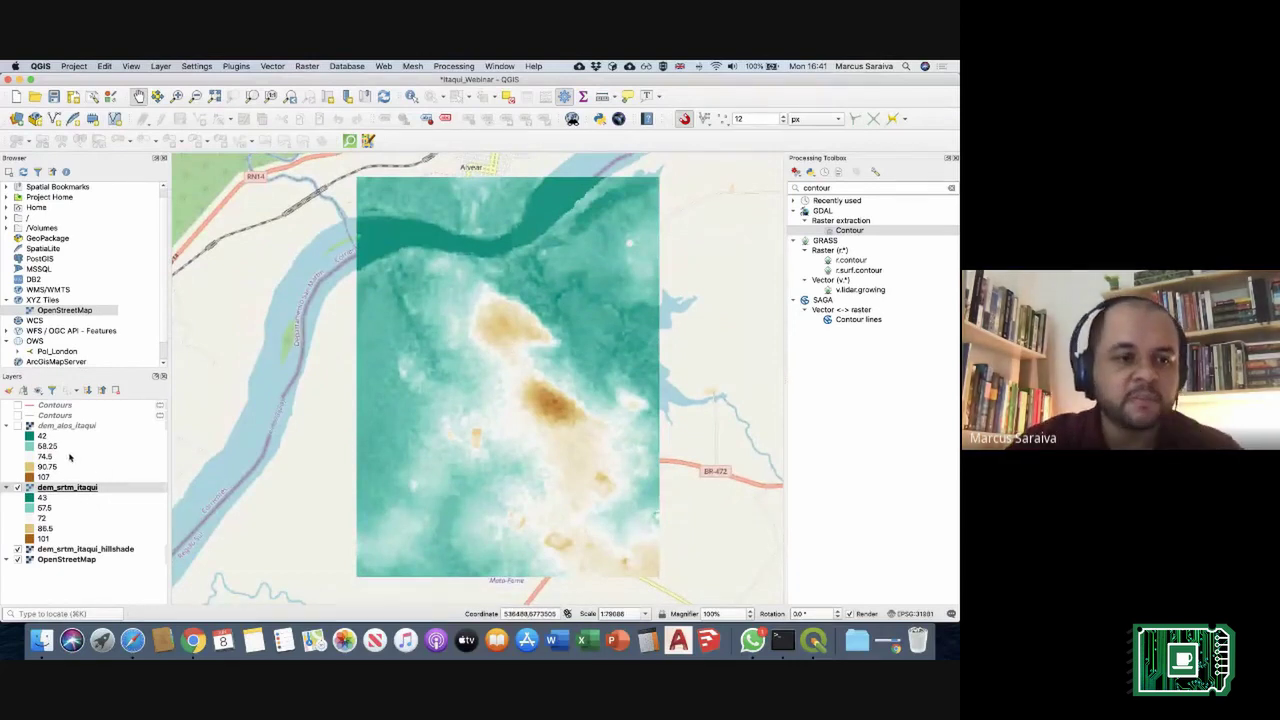
{"action": "left_click", "coordinate": [18, 426]}
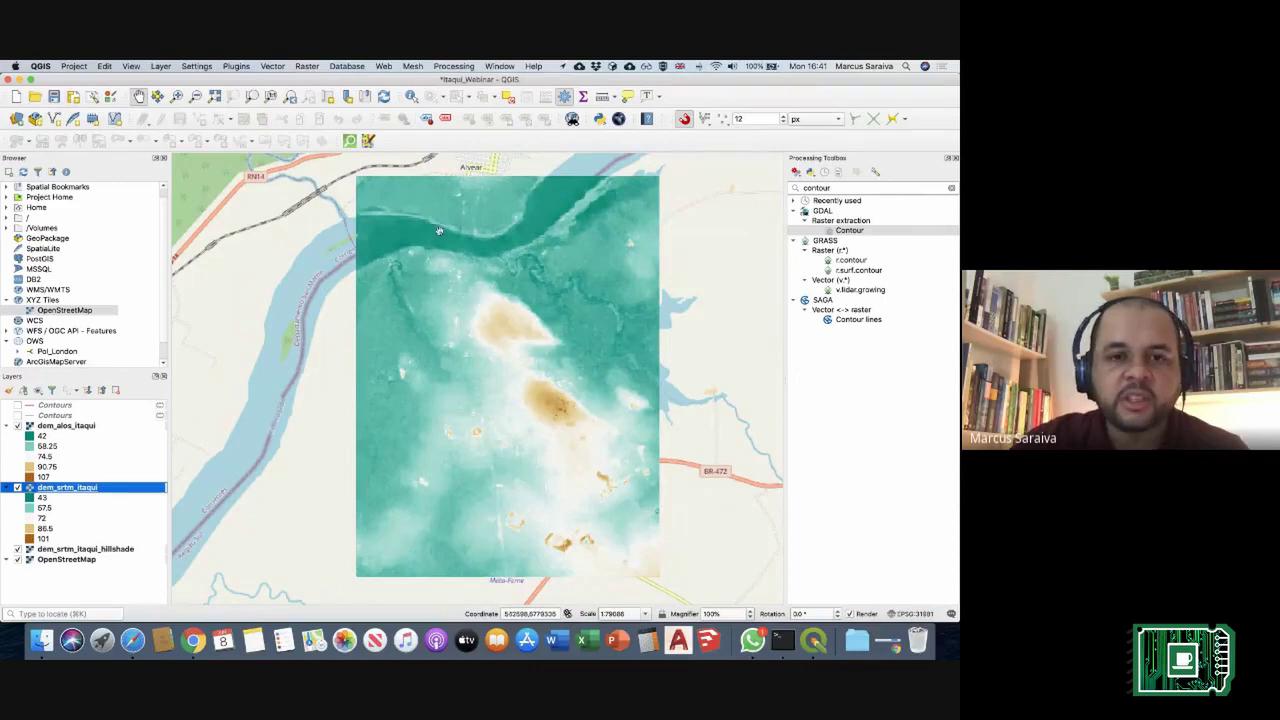
{"action": "scroll", "coordinate": [530, 240], "scroll_direction": "up", "scroll_amount": 1}
{"action": "left_click_drag", "start_coordinate": [530, 240], "coordinate": [528, 292]}
{"action": "scroll", "coordinate": [528, 292], "scroll_direction": "up", "scroll_amount": 2}
{"action": "left_click_drag", "start_coordinate": [528, 360], "coordinate": [436, 278]}
{"action": "scroll", "coordinate": [458, 342], "scroll_direction": "down", "scroll_amount": 1}
{"action": "left_click_drag", "start_coordinate": [458, 342], "coordinate": [608, 330]}
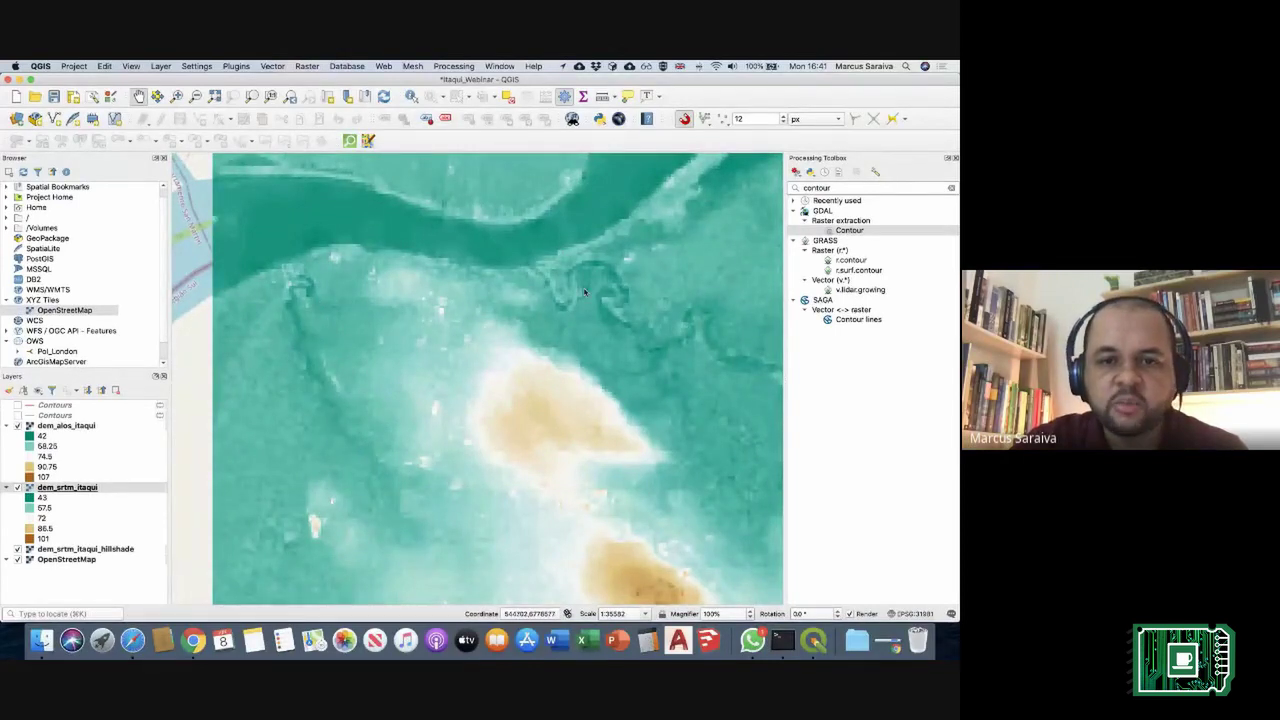
{"action": "left_click", "coordinate": [43, 426]}
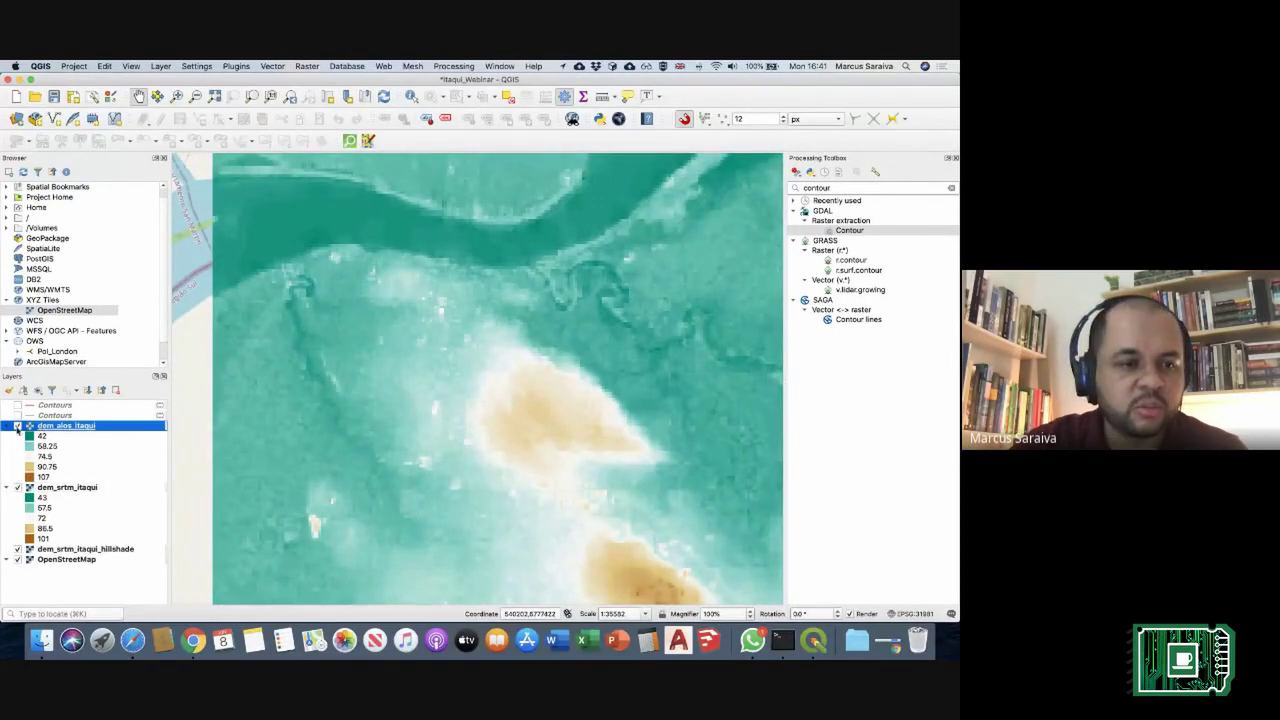
{"action": "left_click", "coordinate": [17, 426]}
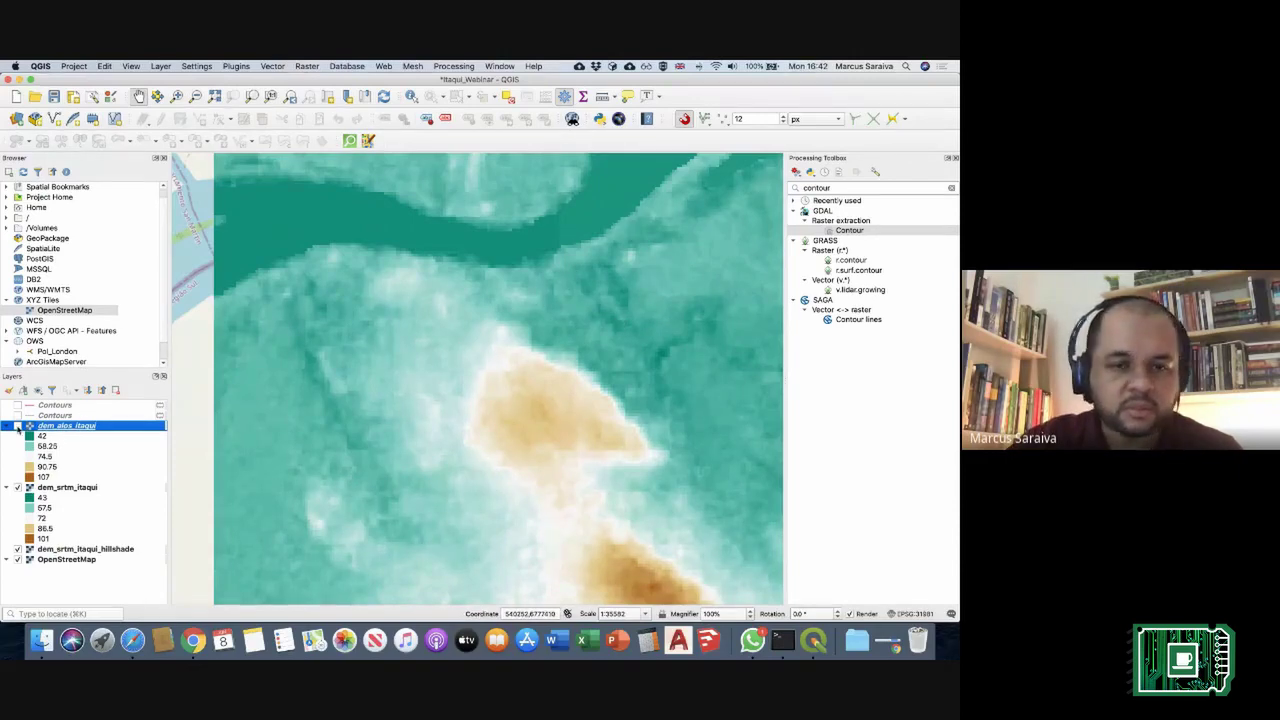
Step: Compare the ALOS and SRTM rasters over the whole Itaqui extent by toggling dem_alos_itaqui, leave it visible, and save the project
{"action": "scroll", "coordinate": [474, 386], "scroll_direction": "down", "scroll_amount": 4}
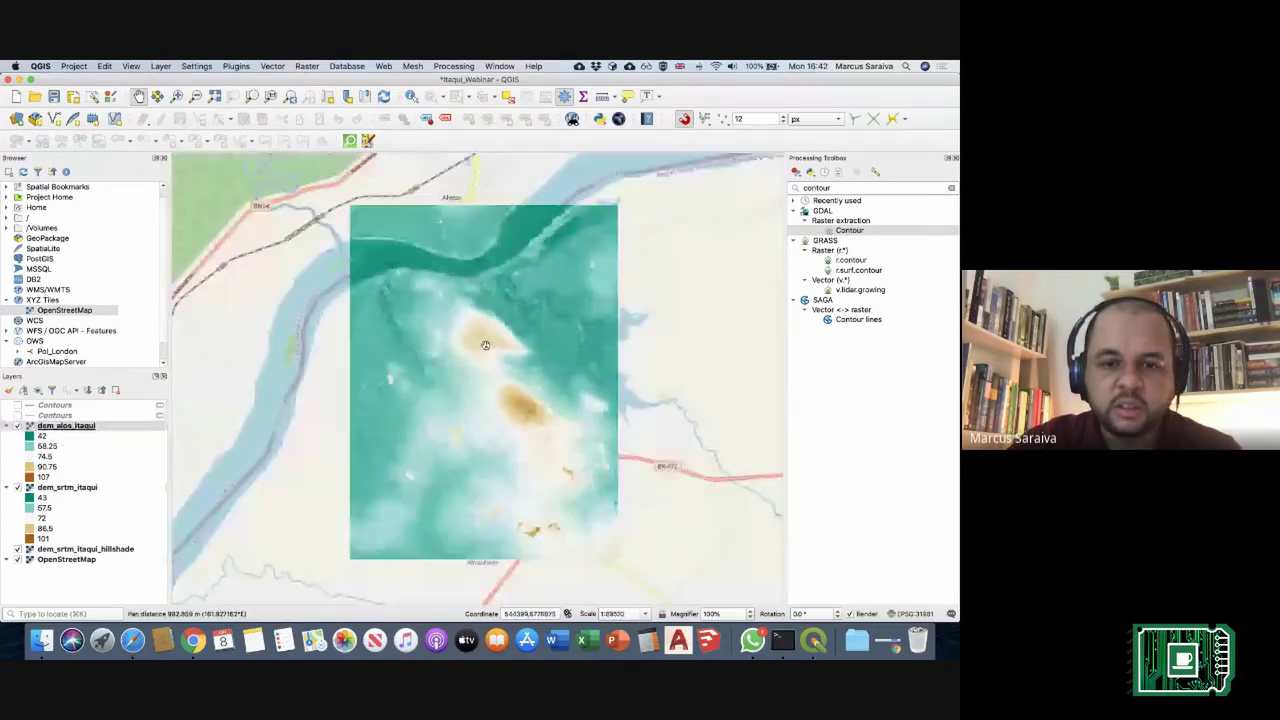
{"action": "scroll", "coordinate": [485, 332], "scroll_direction": "up", "scroll_amount": 1}
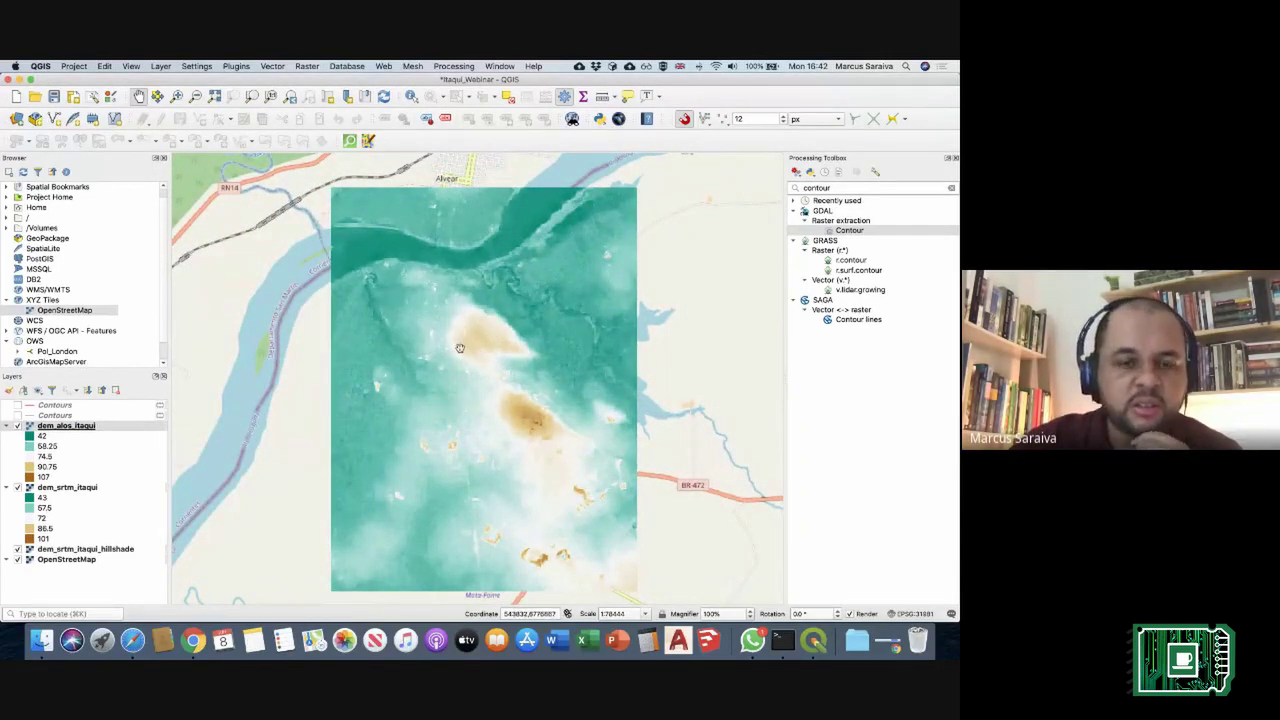
{"action": "left_click_drag", "start_coordinate": [461, 344], "coordinate": [466, 356]}
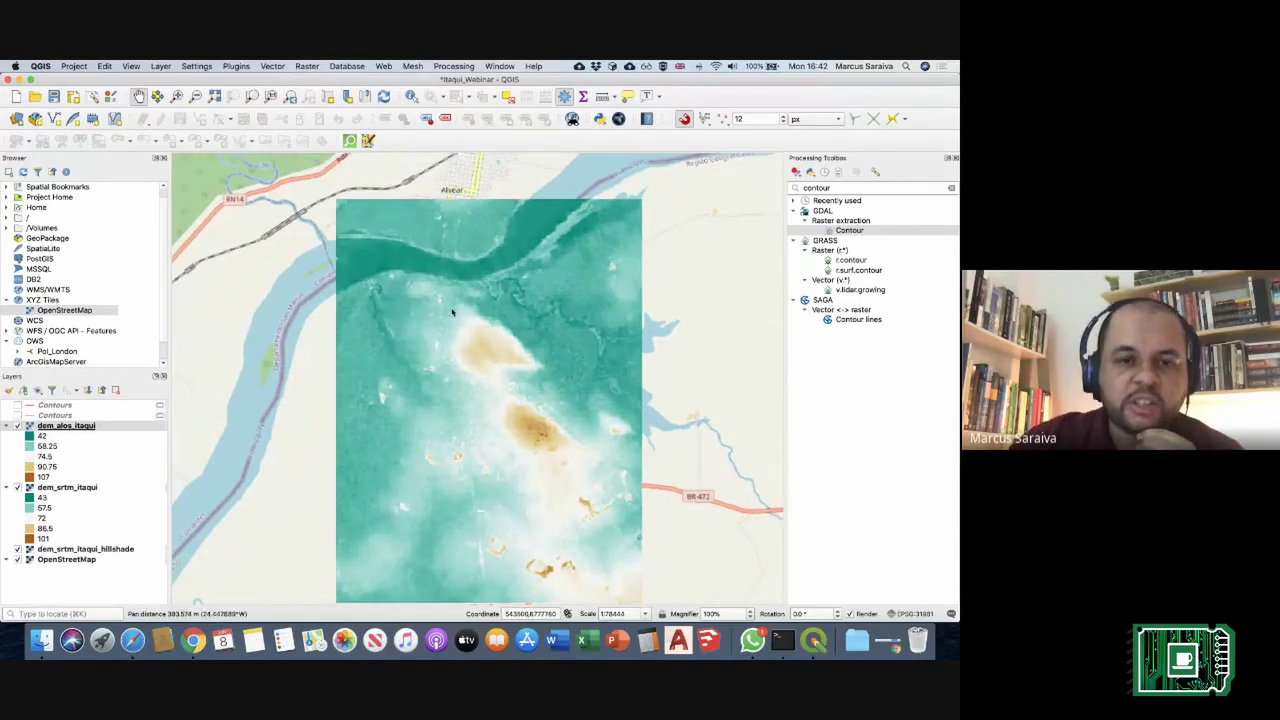
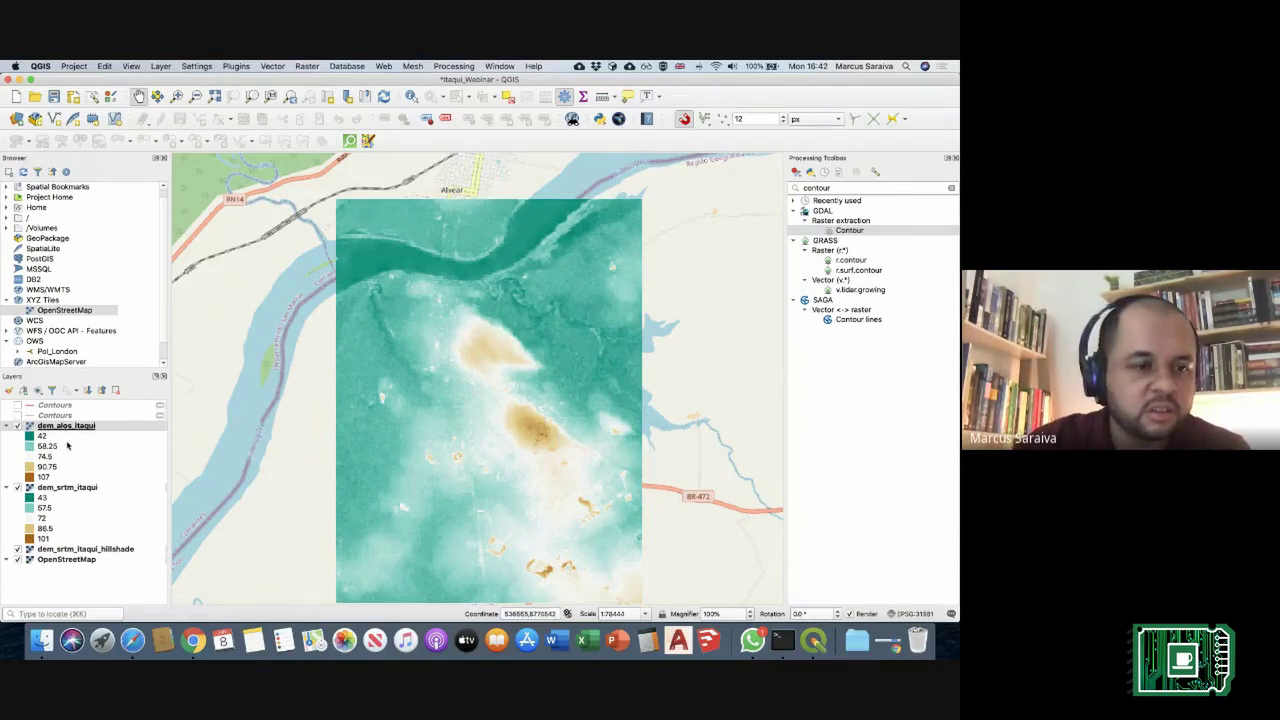
{"action": "left_click", "coordinate": [17, 426]}
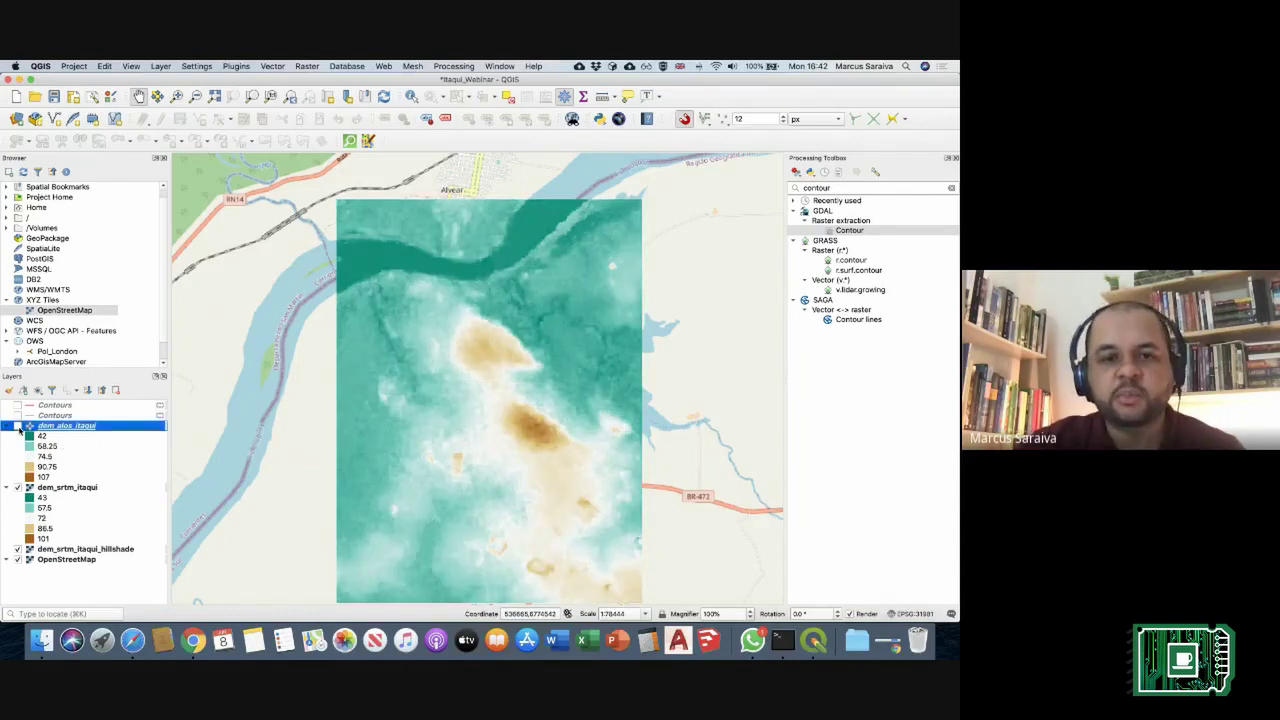
{"action": "left_click", "coordinate": [17, 426]}
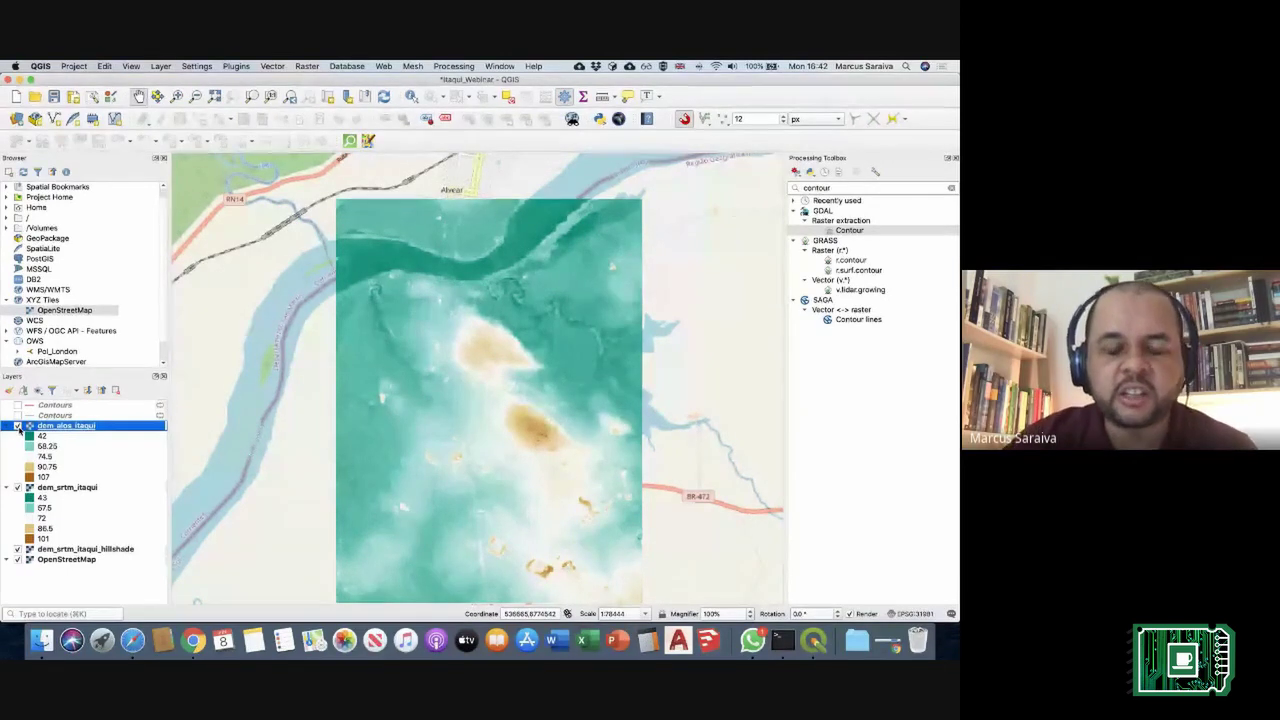
{"action": "left_click", "coordinate": [17, 426]}
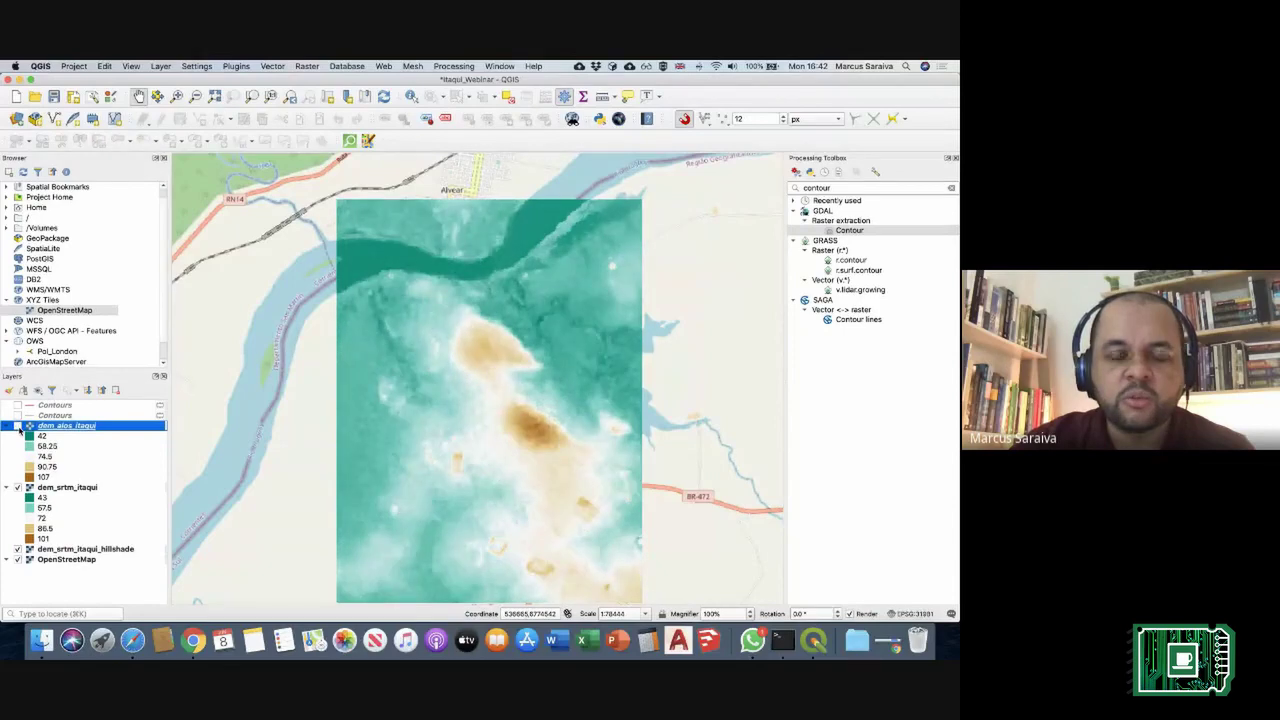
{"action": "left_click", "coordinate": [17, 426]}
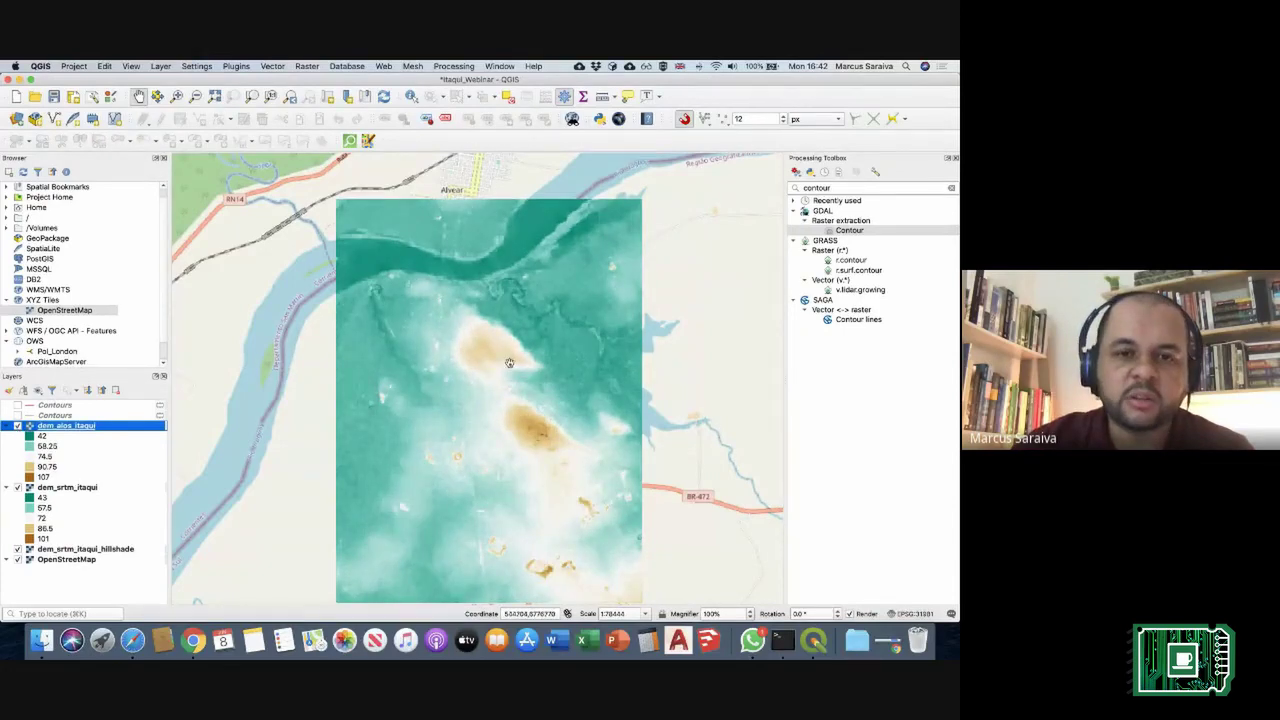
{"action": "scroll", "coordinate": [510, 352], "scroll_direction": "up", "scroll_amount": 3}
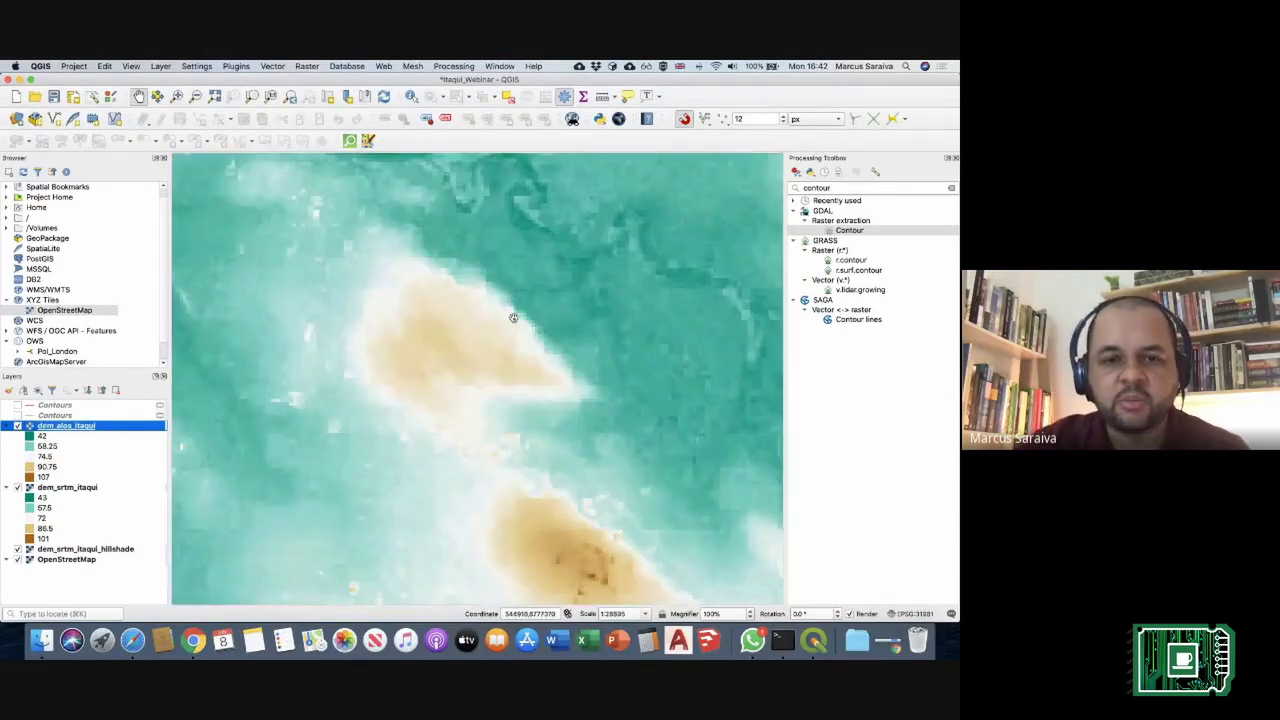
{"action": "scroll", "coordinate": [528, 347], "scroll_direction": "down", "scroll_amount": 2}
{"action": "scroll", "coordinate": [523, 357], "scroll_direction": "down", "scroll_amount": 2}
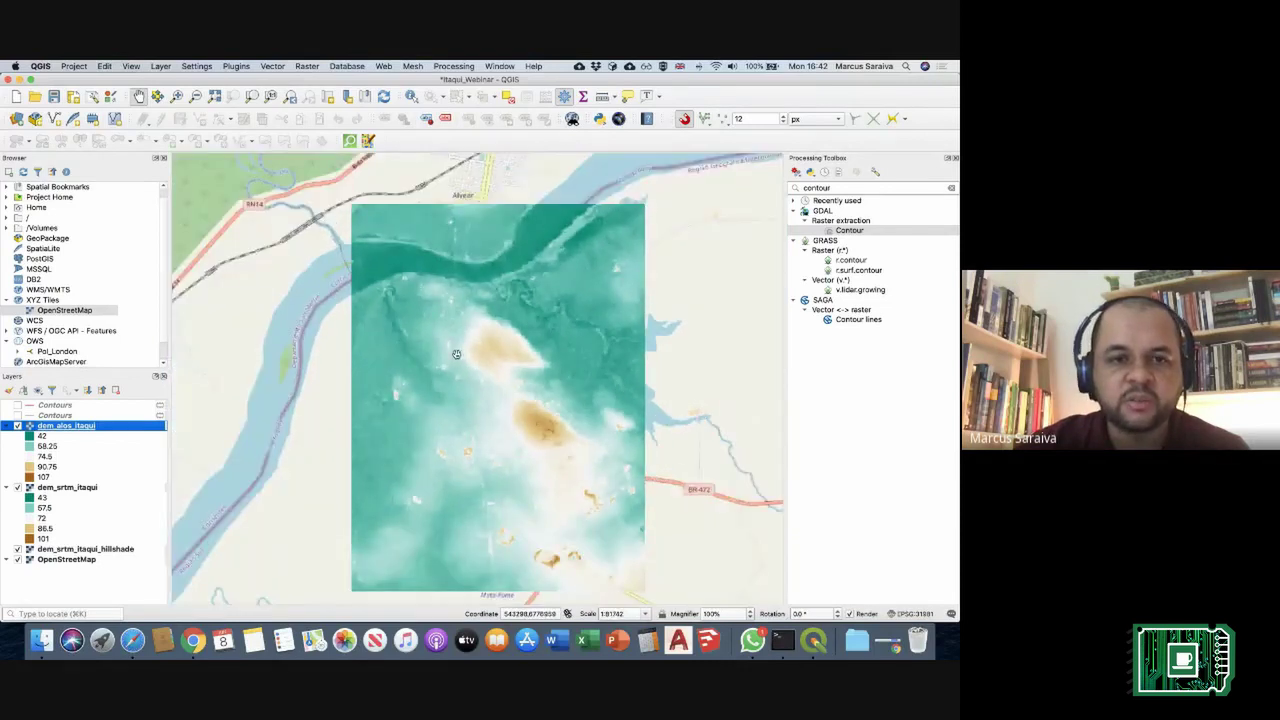
{"action": "left_click", "coordinate": [54, 96]}
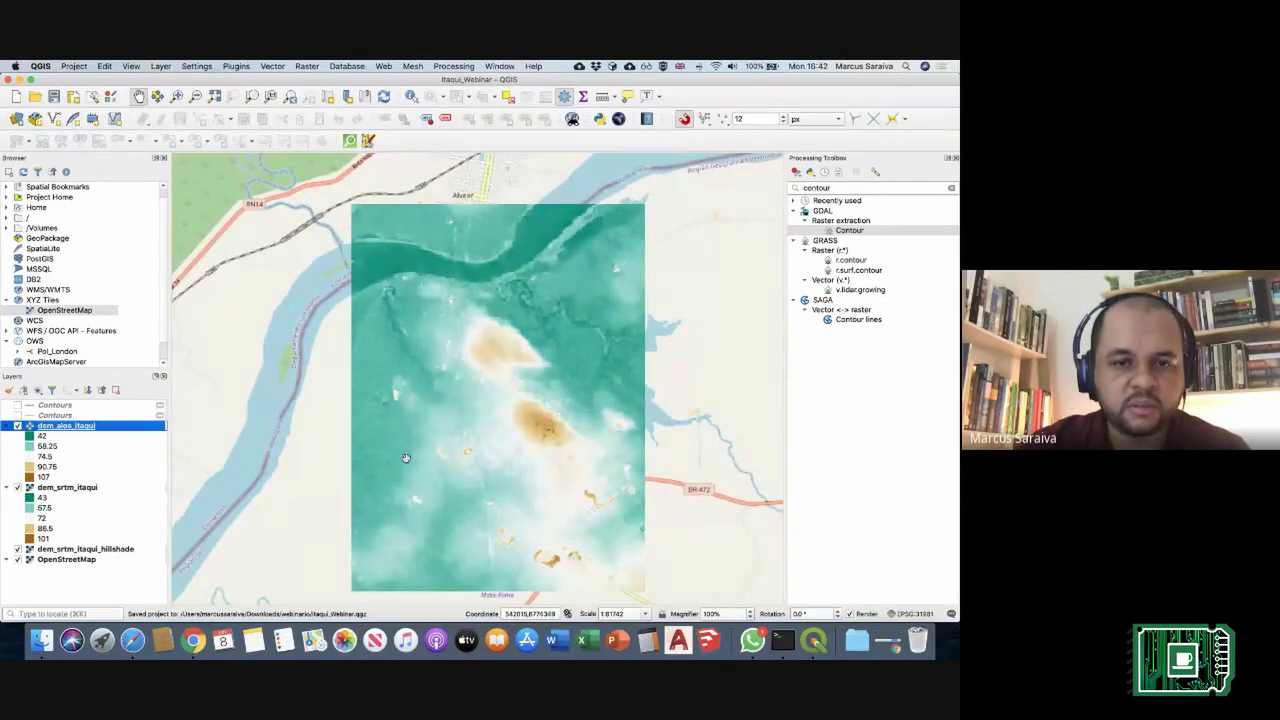
Step: Switch to Chrome, close the S030W057 tile download page, and read the participants' questions in the Google Meet chat
{"action": "left_click", "coordinate": [192, 638]}
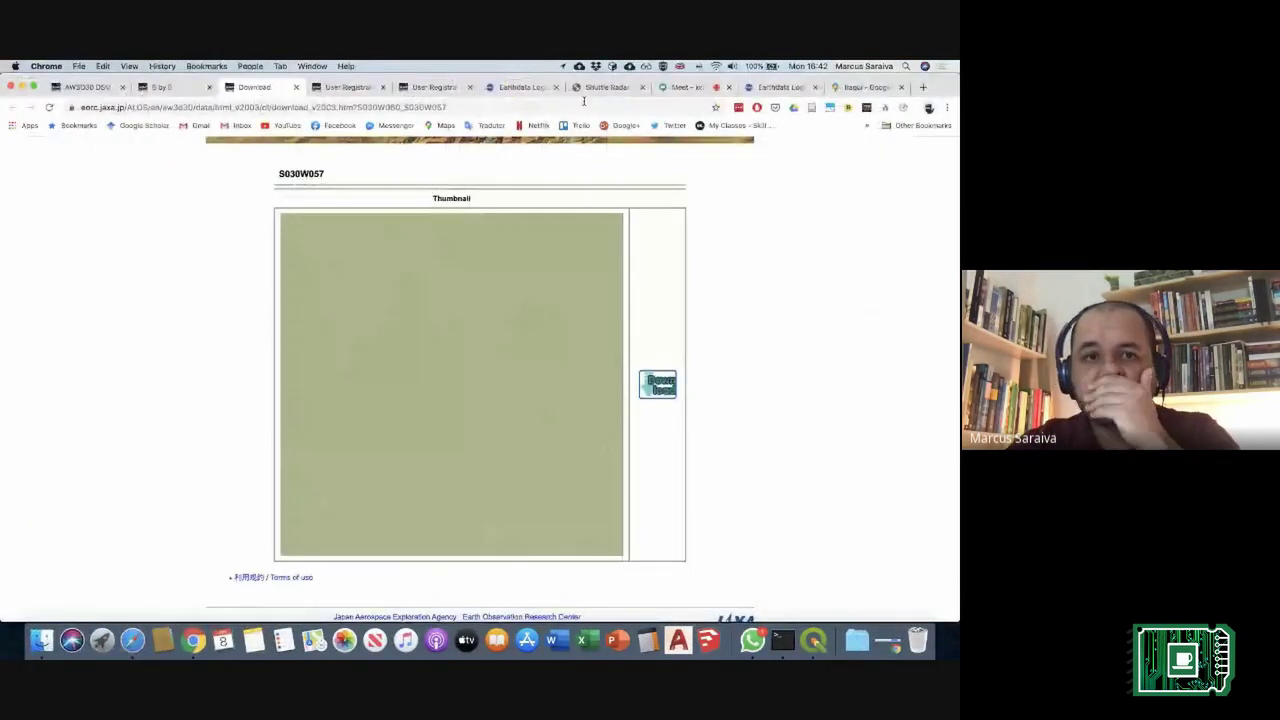
{"action": "left_click", "coordinate": [296, 87]}
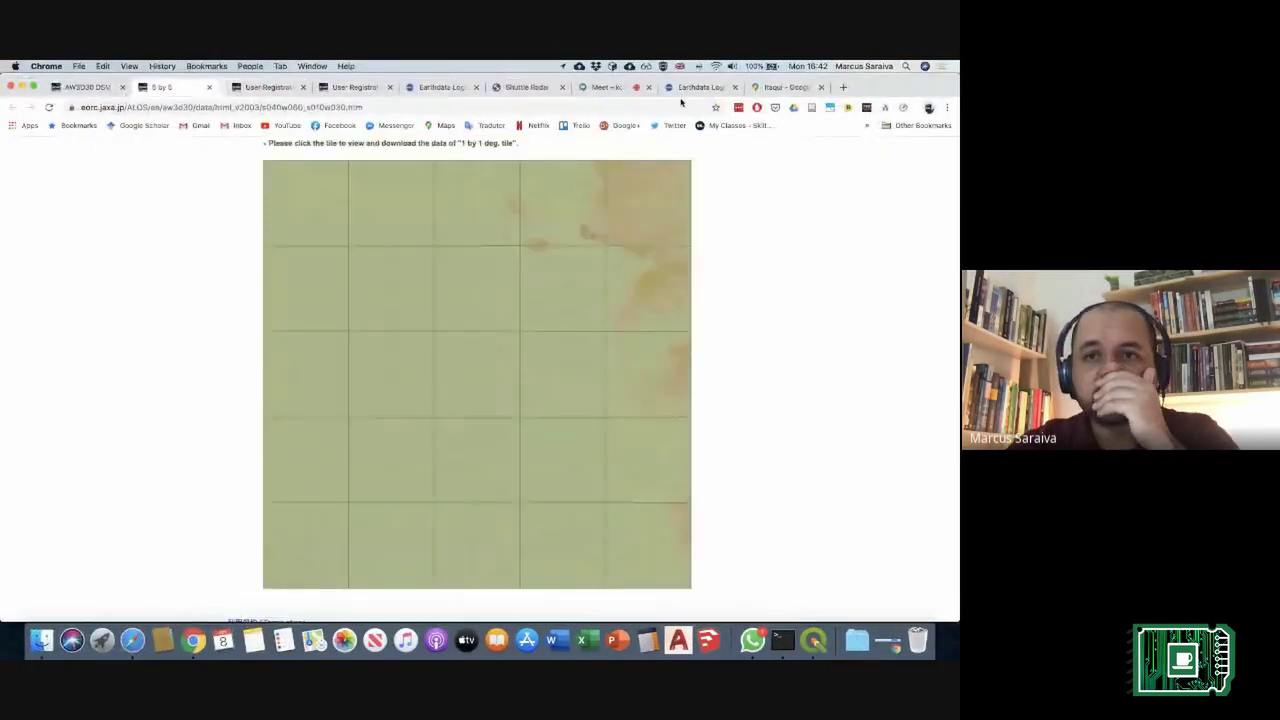
{"action": "left_click", "coordinate": [780, 90]}
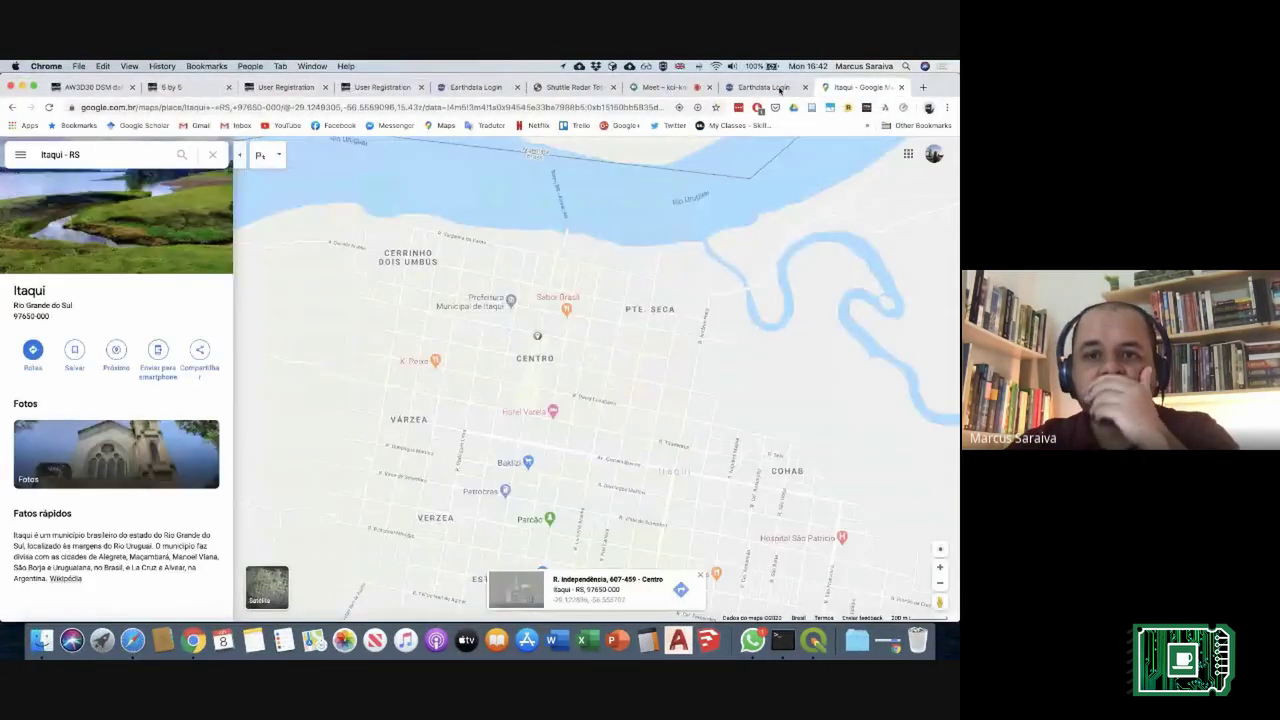
{"action": "left_click", "coordinate": [655, 88]}
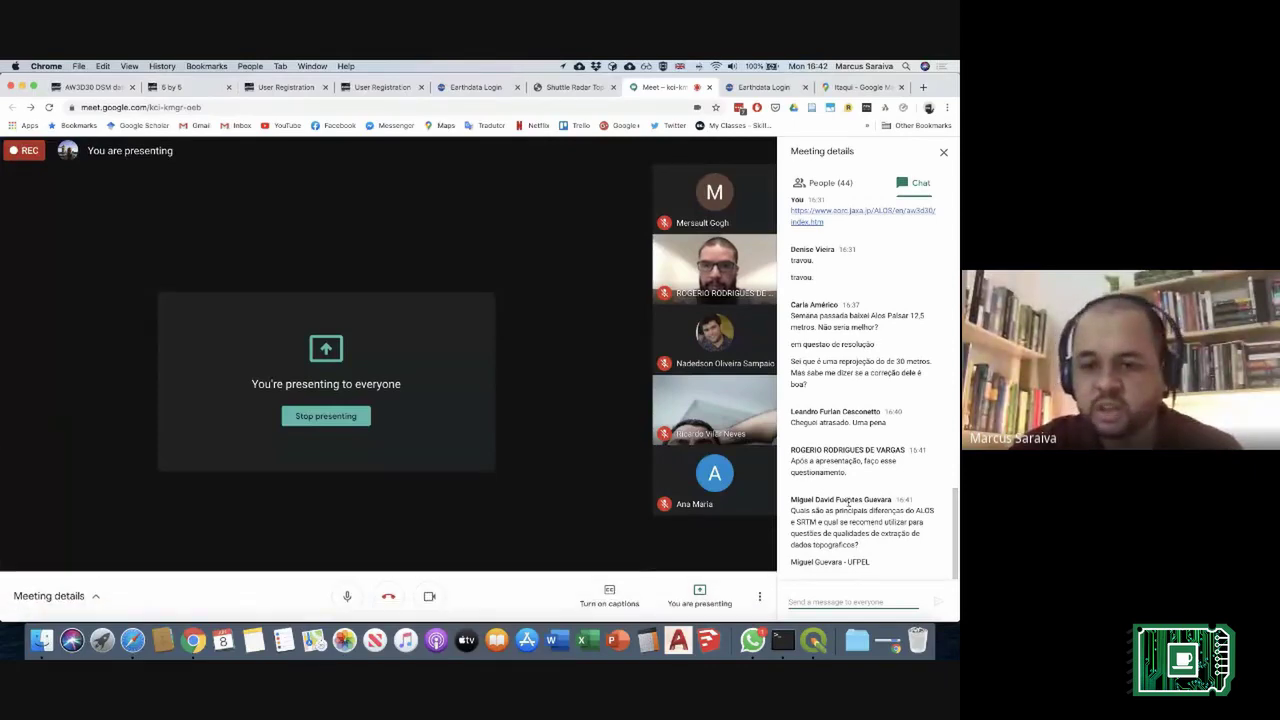
Step: Return to the Itaqui_Webinar project in QGIS and save it with the ALOS raster in view
{"action": "key", "text": "ctrl+Right"}
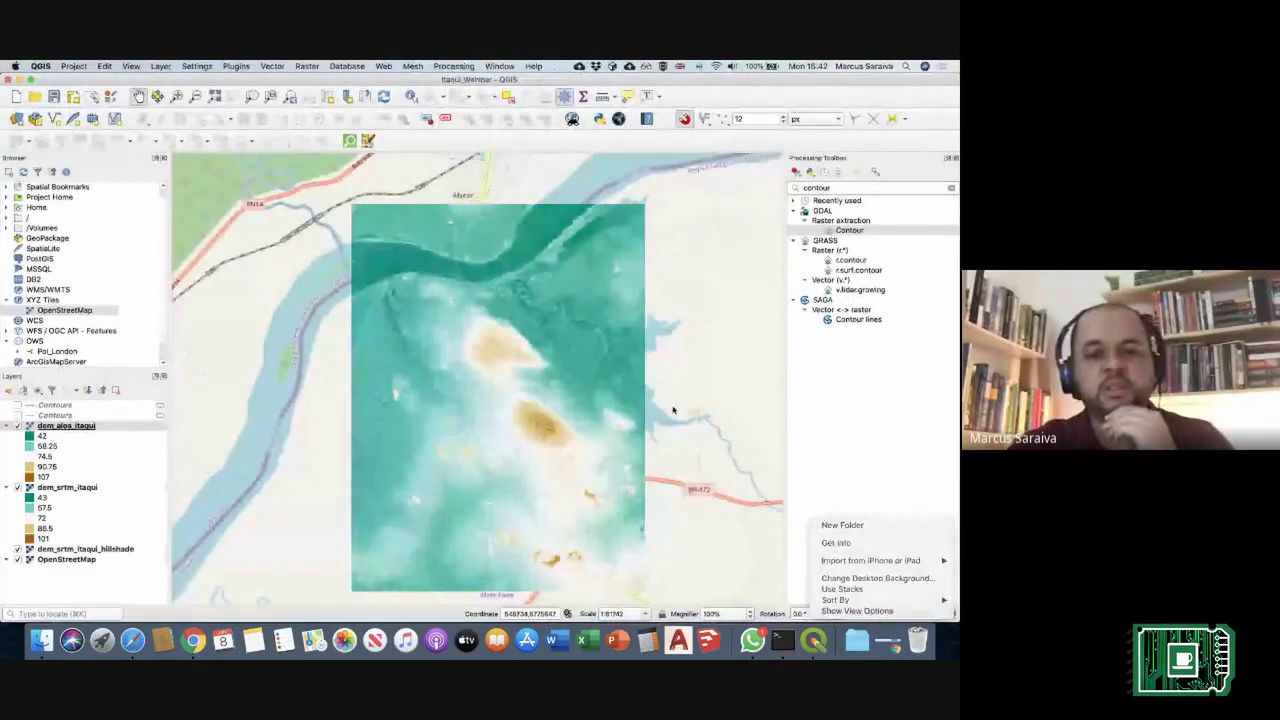
{"action": "left_click", "coordinate": [673, 410]}
{"action": "left_click", "coordinate": [641, 424]}
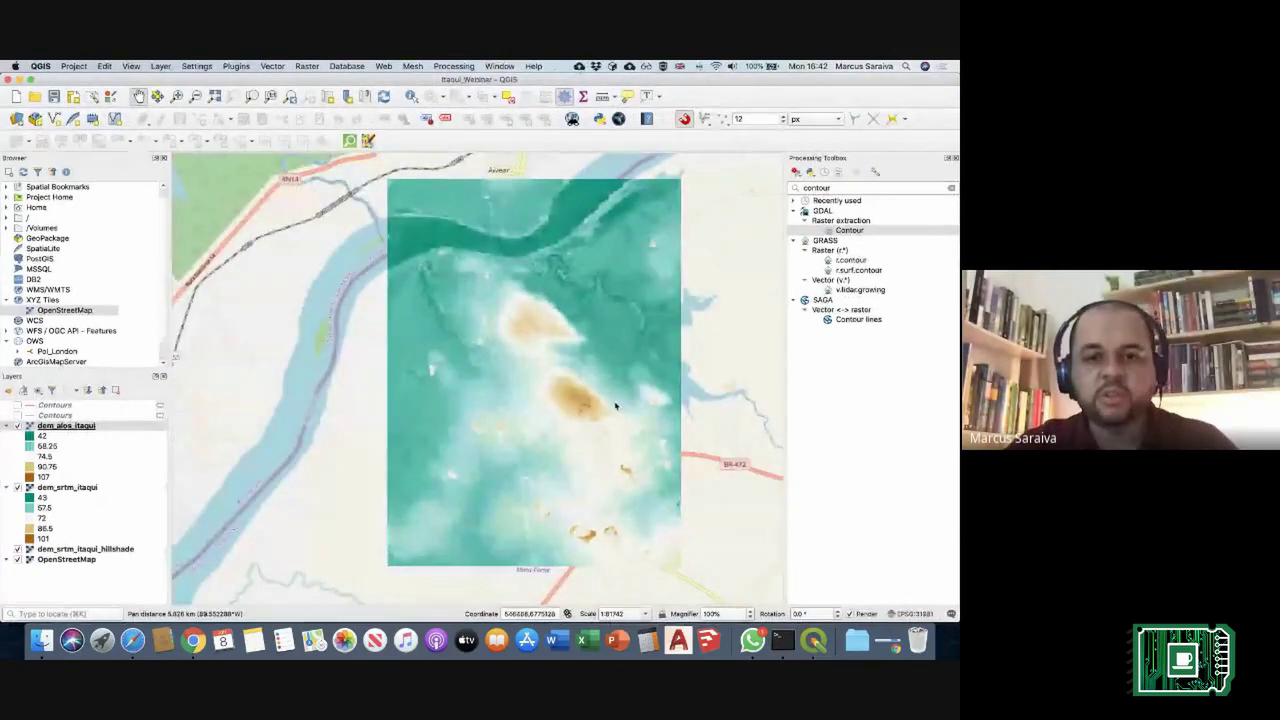
{"action": "key", "text": "super+s"}
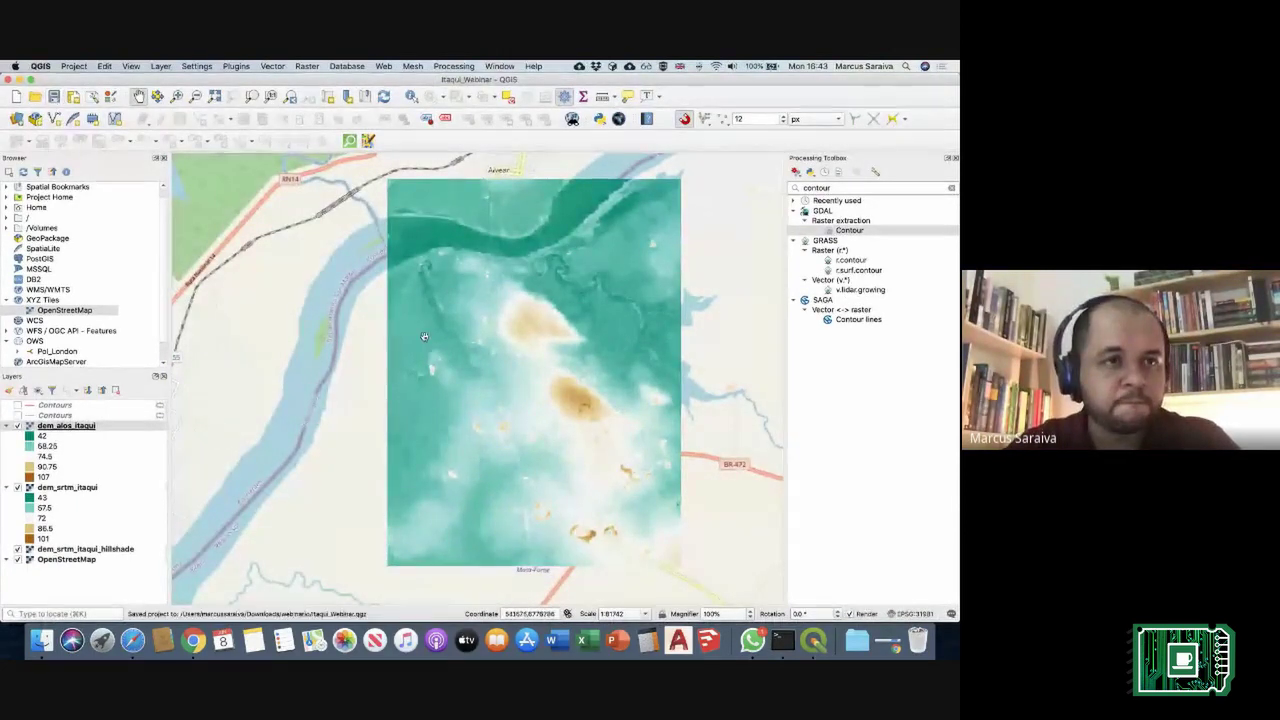
{"action": "left_click_drag", "start_coordinate": [546, 367], "coordinate": [542, 386]}
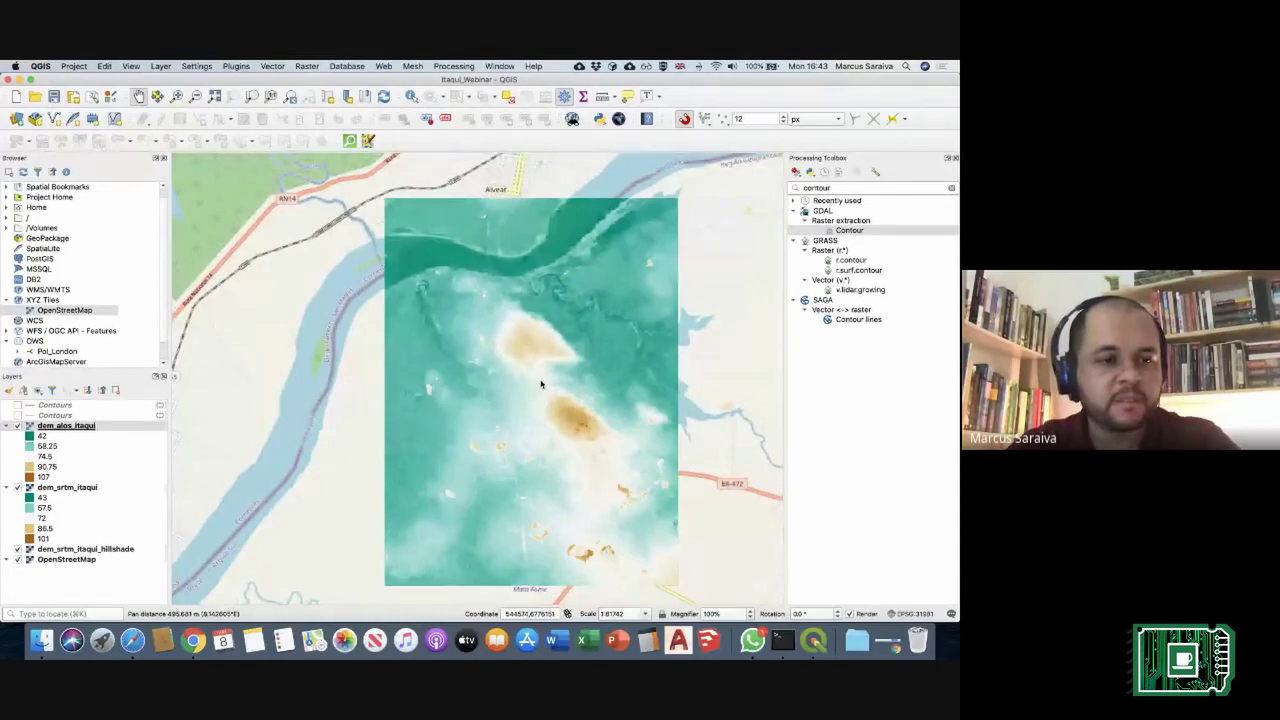
Step: Duplicate the dem_alos_itaqui layer and rename the copy dem_alos_itaqui_hillshade
{"action": "left_click", "coordinate": [92, 430]}
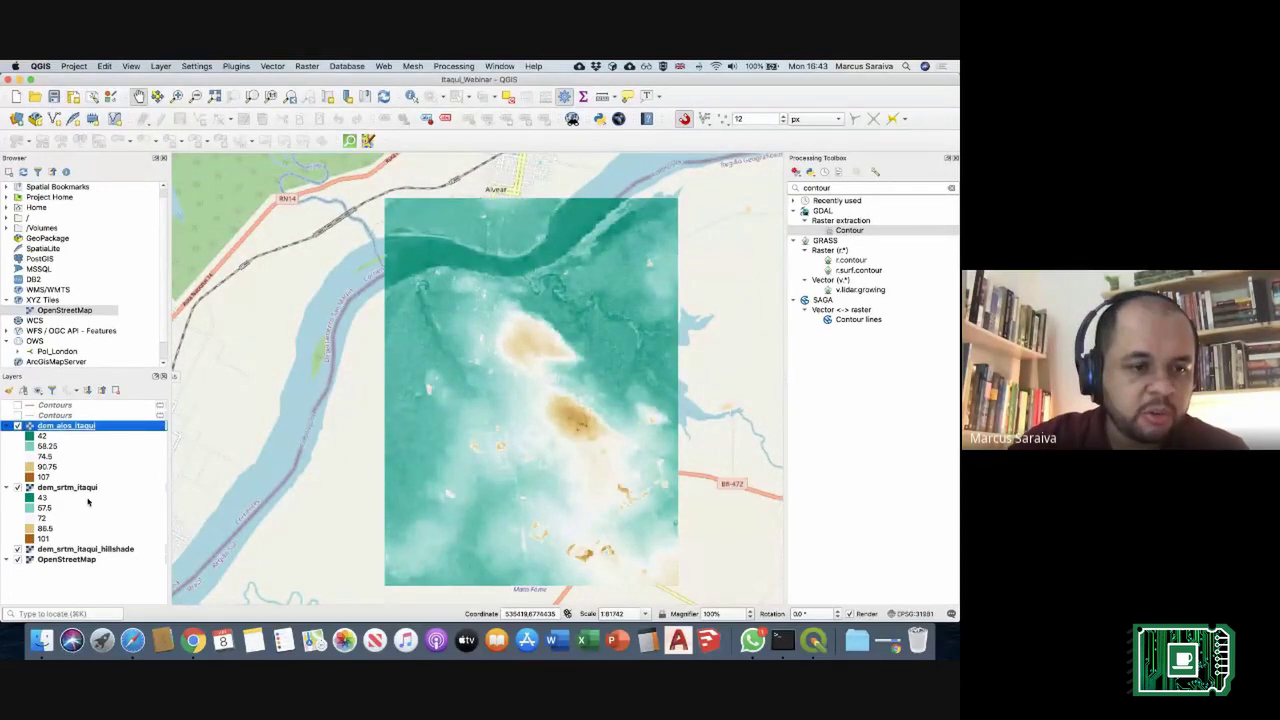
{"action": "right_click", "coordinate": [88, 425]}
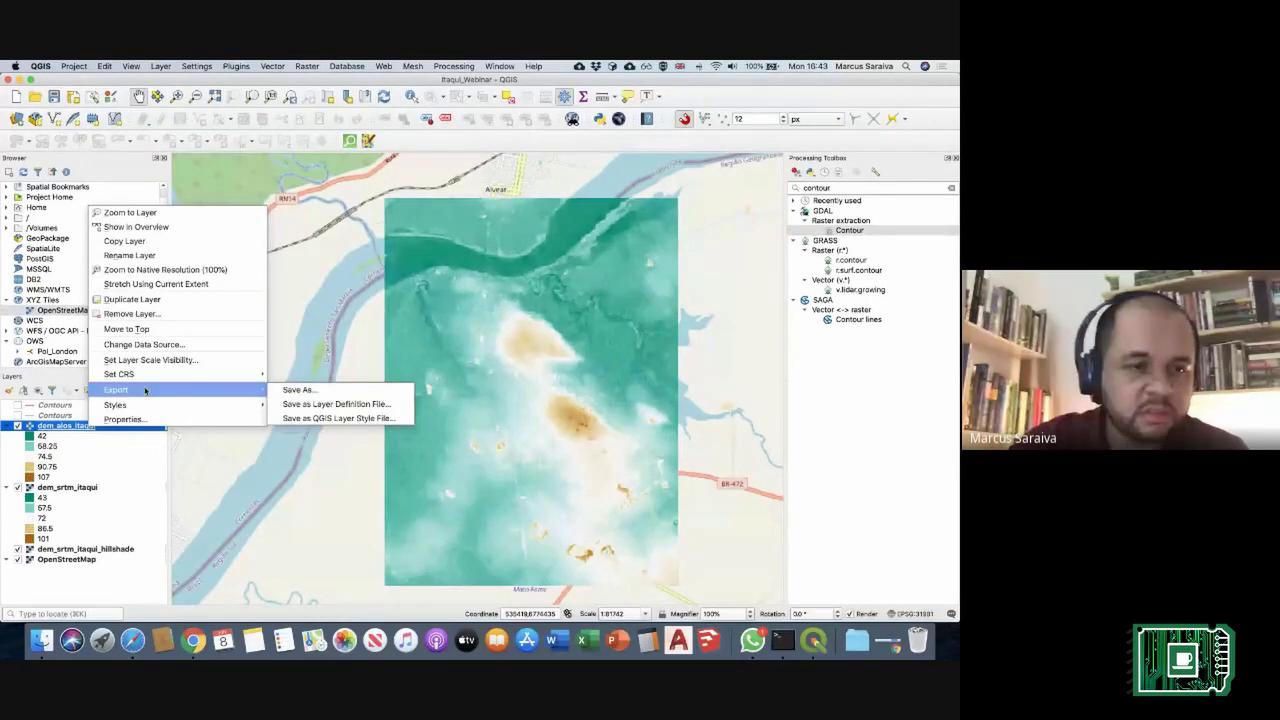
{"action": "left_click", "coordinate": [125, 299]}
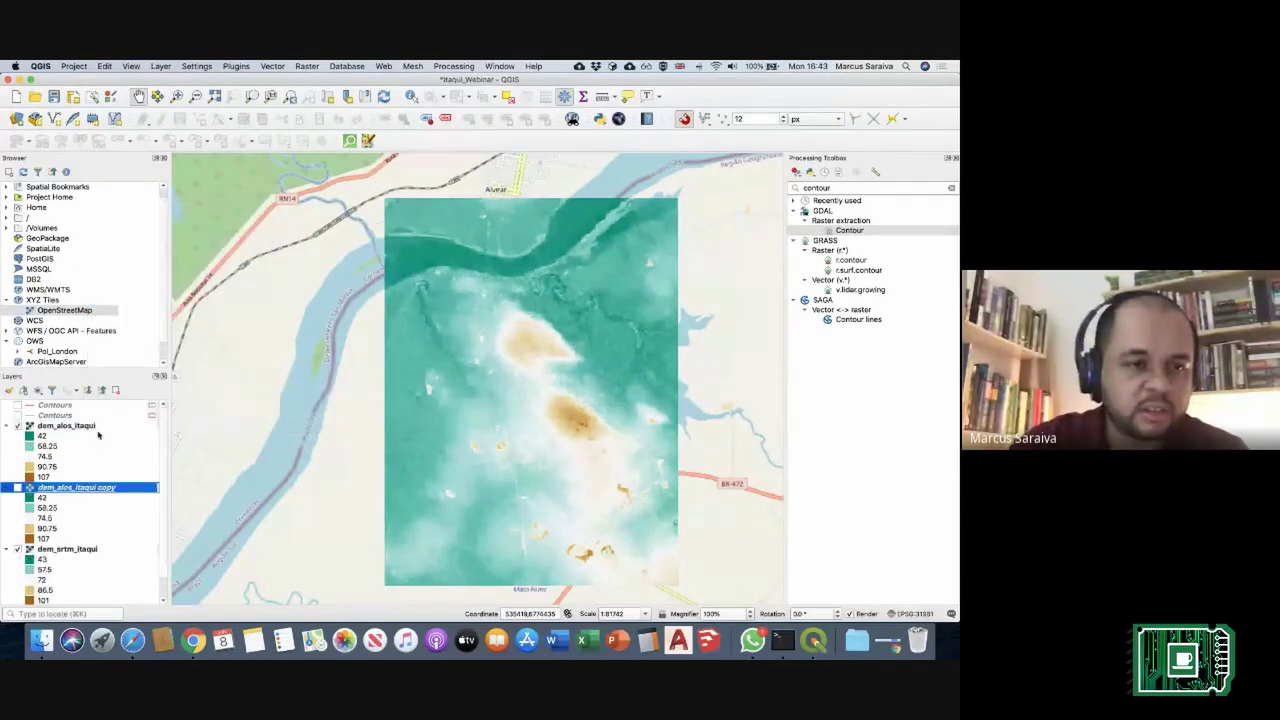
{"action": "right_click", "coordinate": [86, 490]}
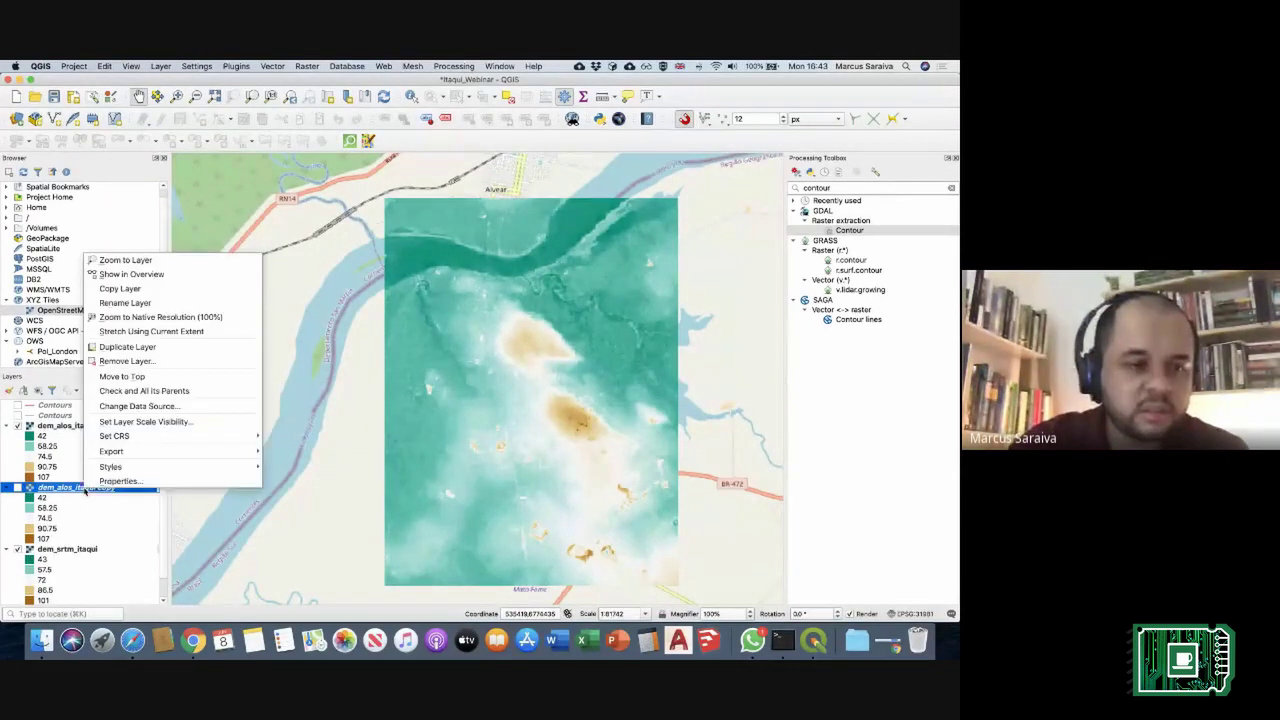
{"action": "left_click", "coordinate": [120, 301]}
{"action": "key", "text": "Right"}
{"action": "key", "text": "BackSpace"}
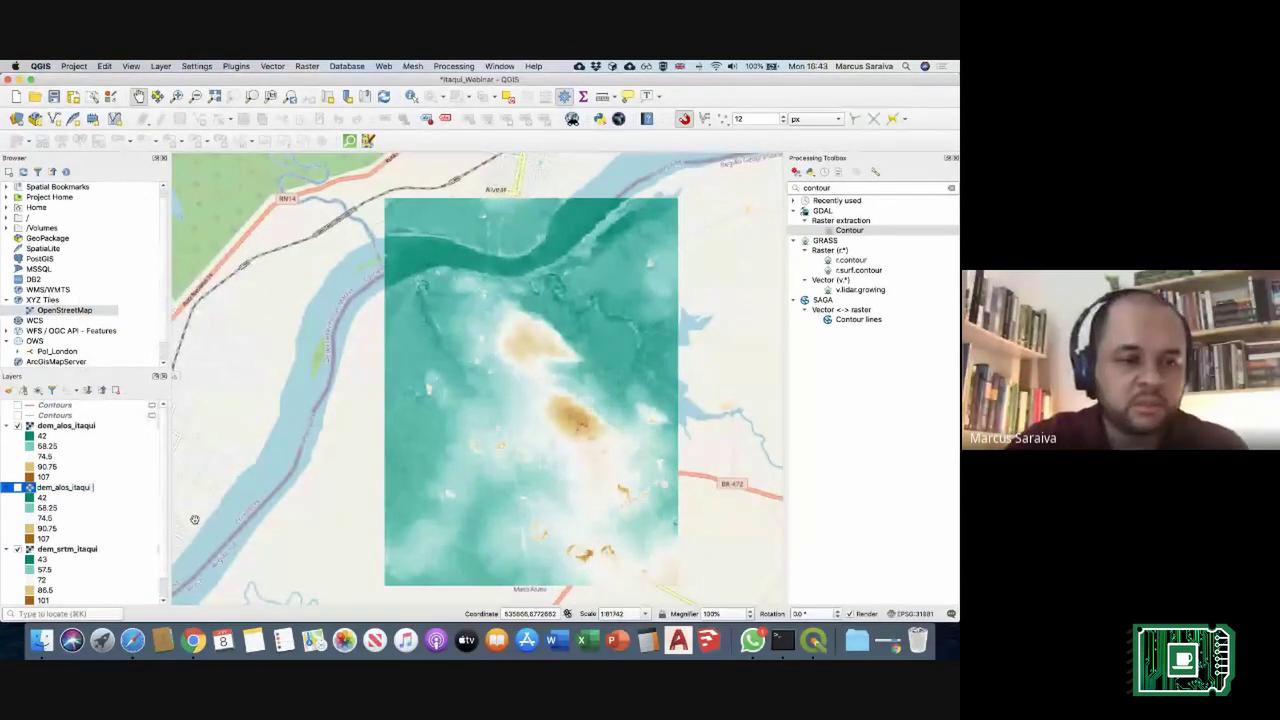
{"action": "type", "text": "_hillshade"}
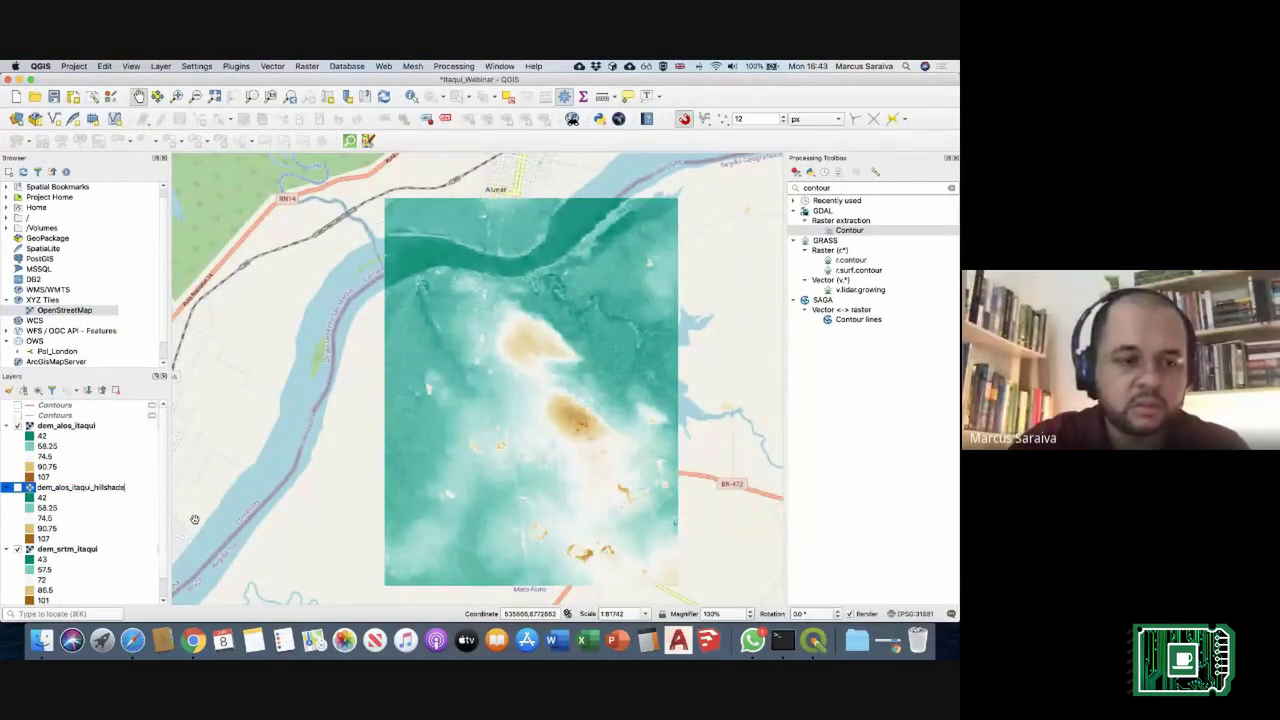
{"action": "key", "text": "Return"}
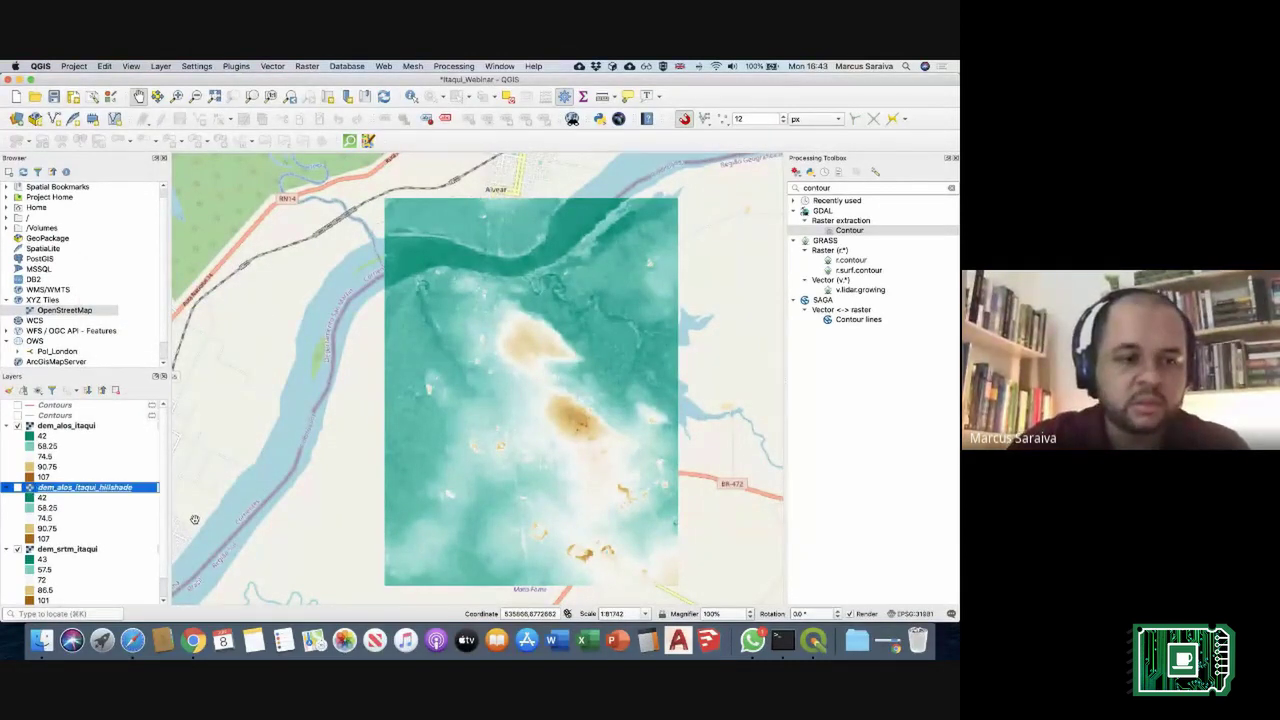
Step: Show dem_alos_itaqui_hillshade, render it as Hillshade with Bilinear zoomed-in and Average zoomed-out resampling, and check it with dem_alos_itaqui briefly hidden
{"action": "left_click", "coordinate": [17, 488]}
{"action": "double_click", "coordinate": [82, 488]}
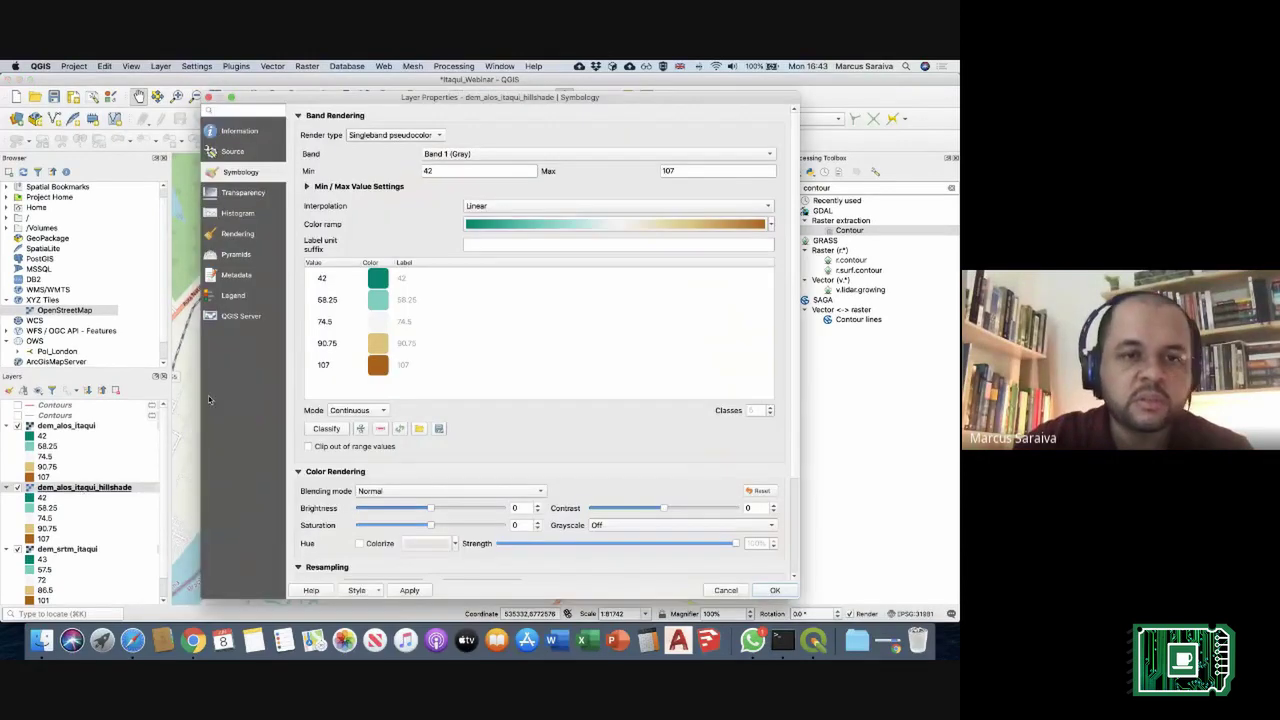
{"action": "left_click", "coordinate": [394, 136]}
{"action": "left_click", "coordinate": [380, 150]}
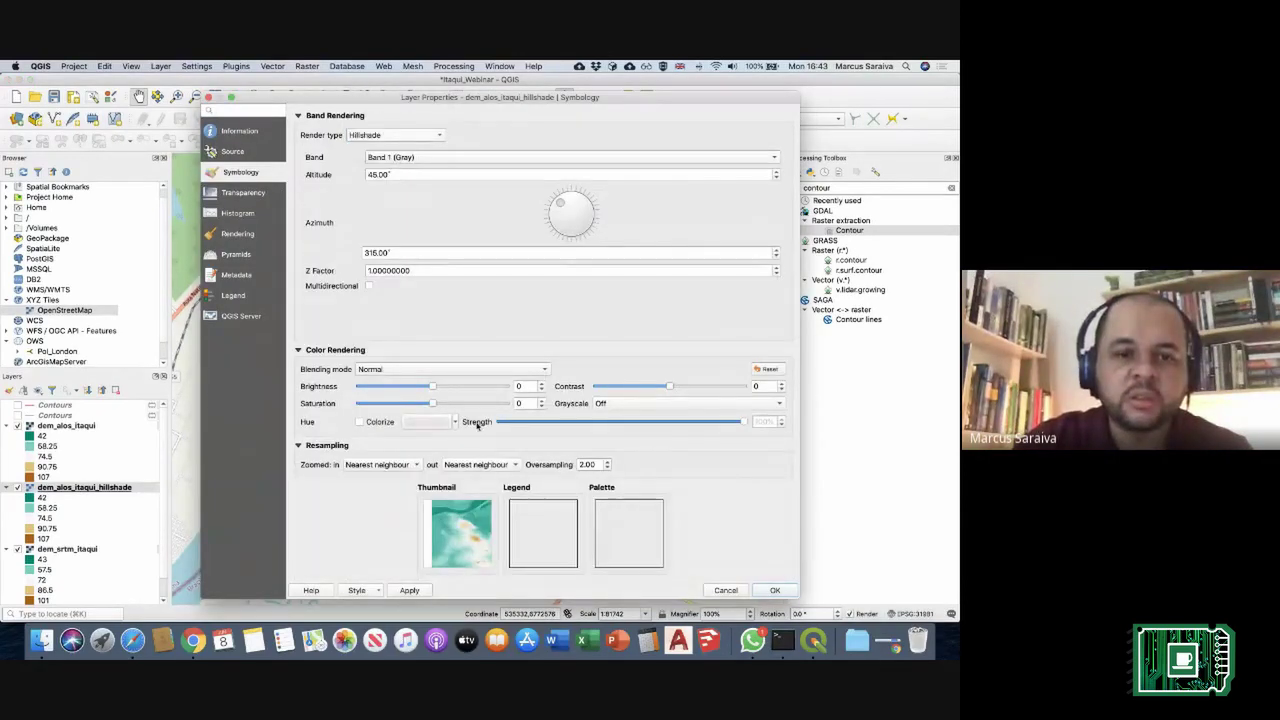
{"action": "left_click", "coordinate": [395, 465]}
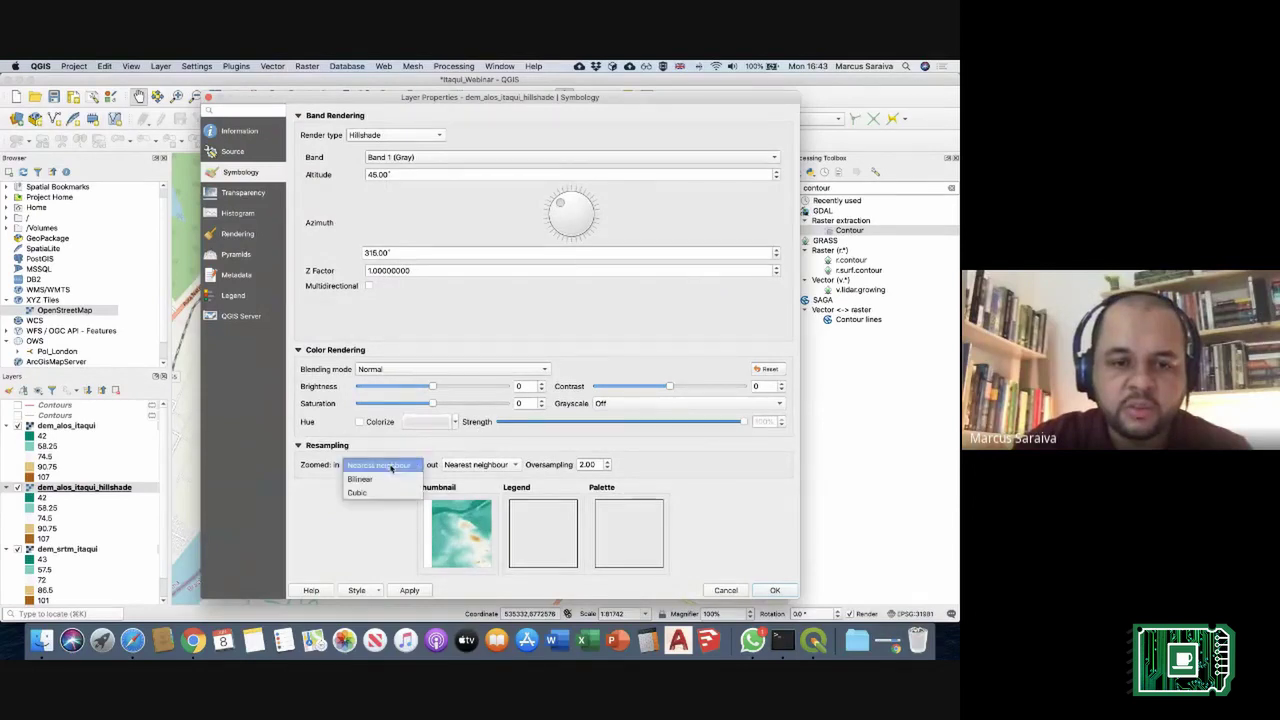
{"action": "left_click", "coordinate": [378, 478]}
{"action": "left_click", "coordinate": [475, 465]}
{"action": "left_click", "coordinate": [477, 481]}
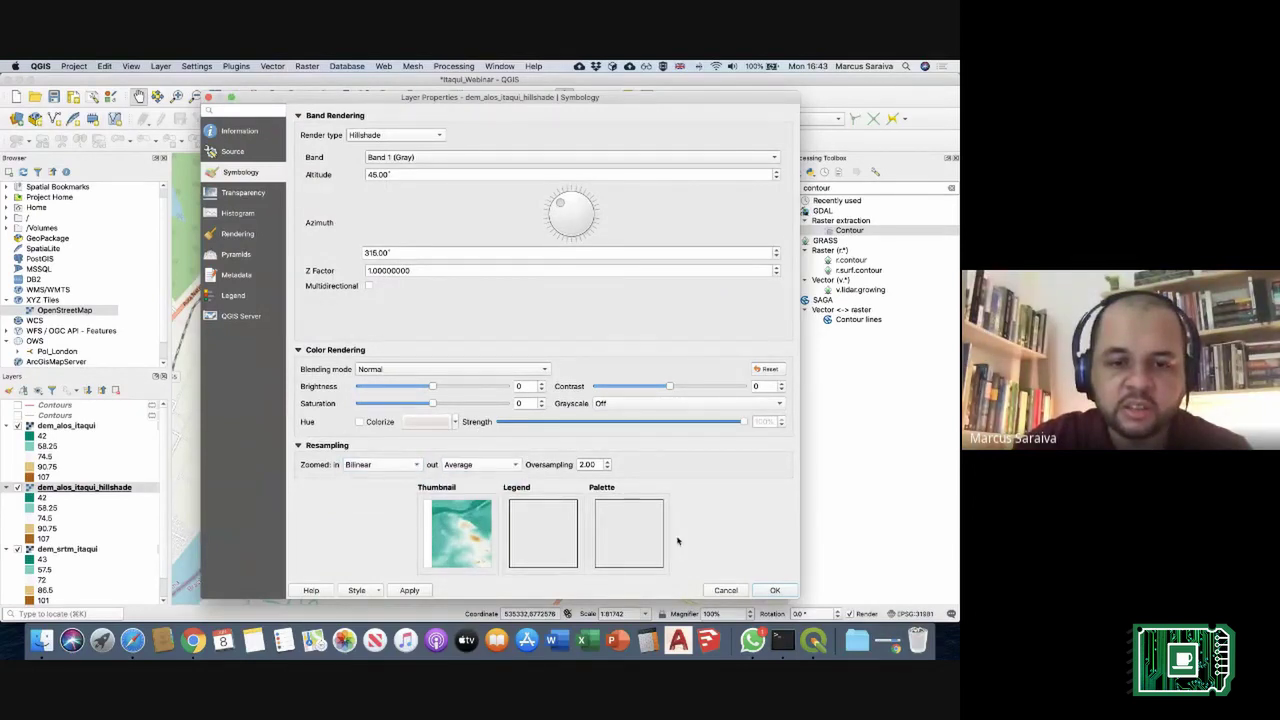
{"action": "left_click", "coordinate": [776, 590]}
{"action": "left_click", "coordinate": [17, 426]}
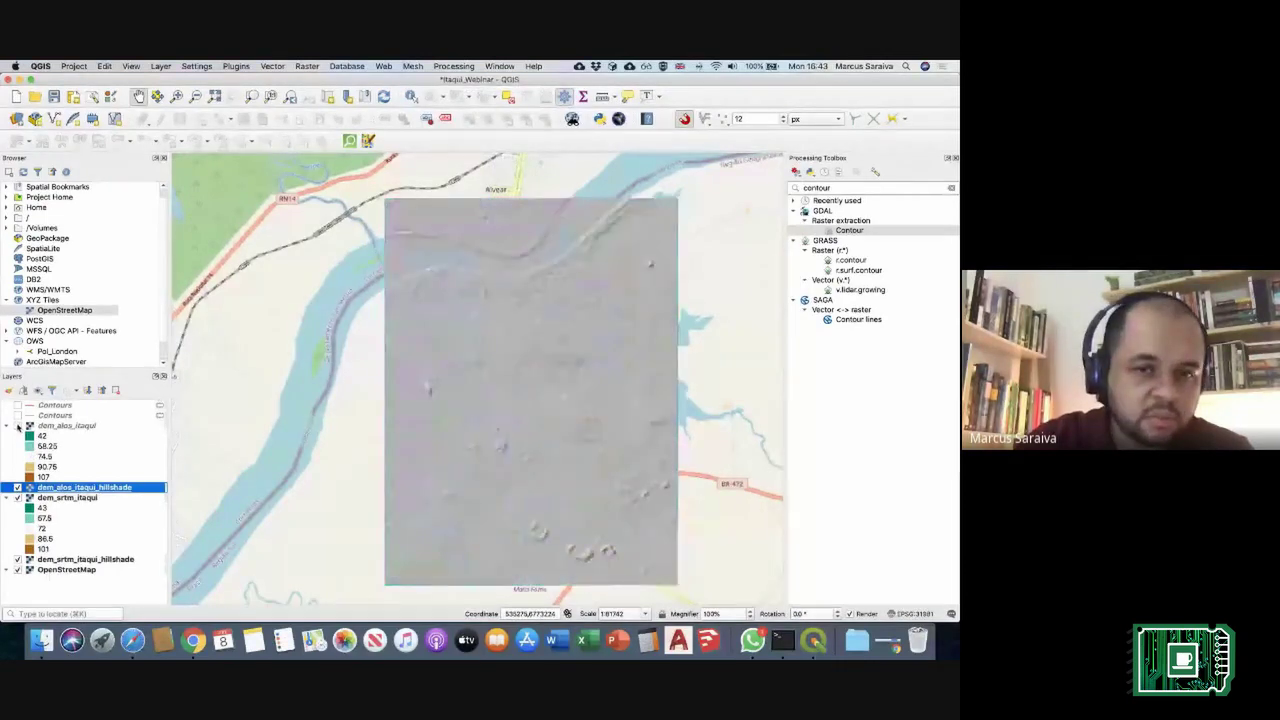
{"action": "left_click", "coordinate": [17, 426]}
Step: Set the blending mode of the dem_alos_itaqui layer to Multiply
{"action": "double_click", "coordinate": [48, 426]}
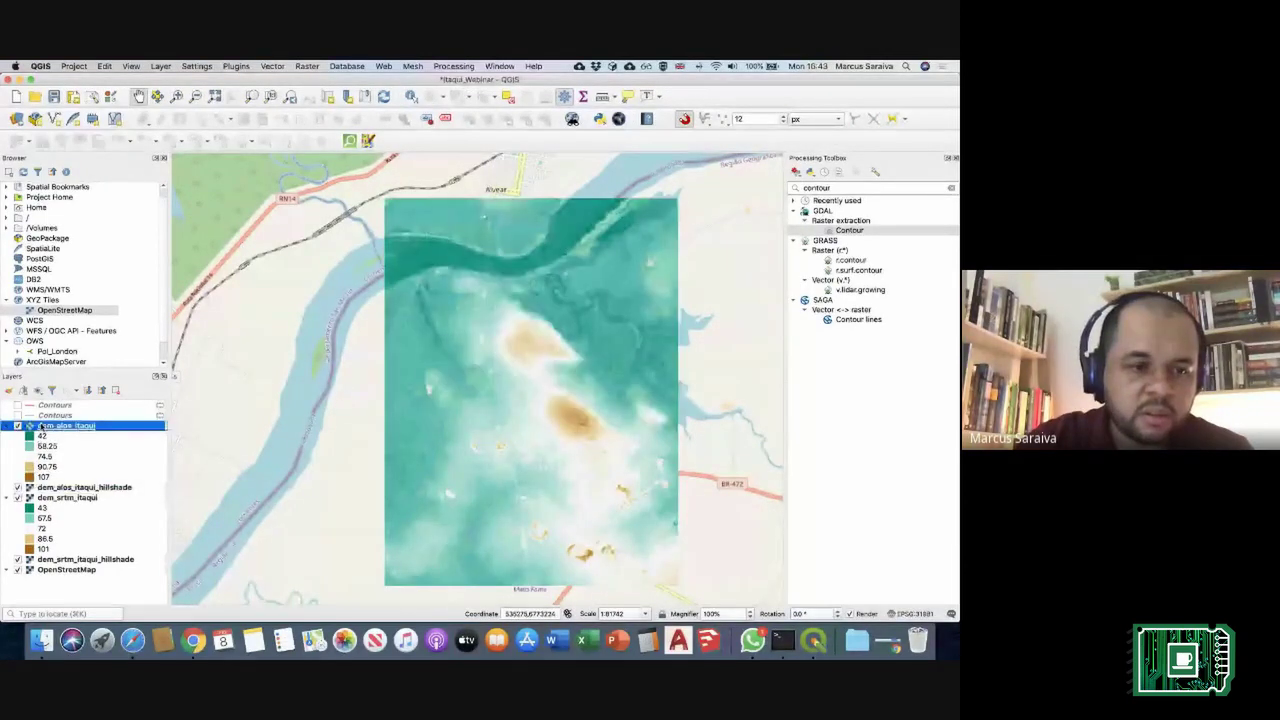
{"action": "scroll", "coordinate": [390, 490], "scroll_direction": "down", "scroll_amount": 3}
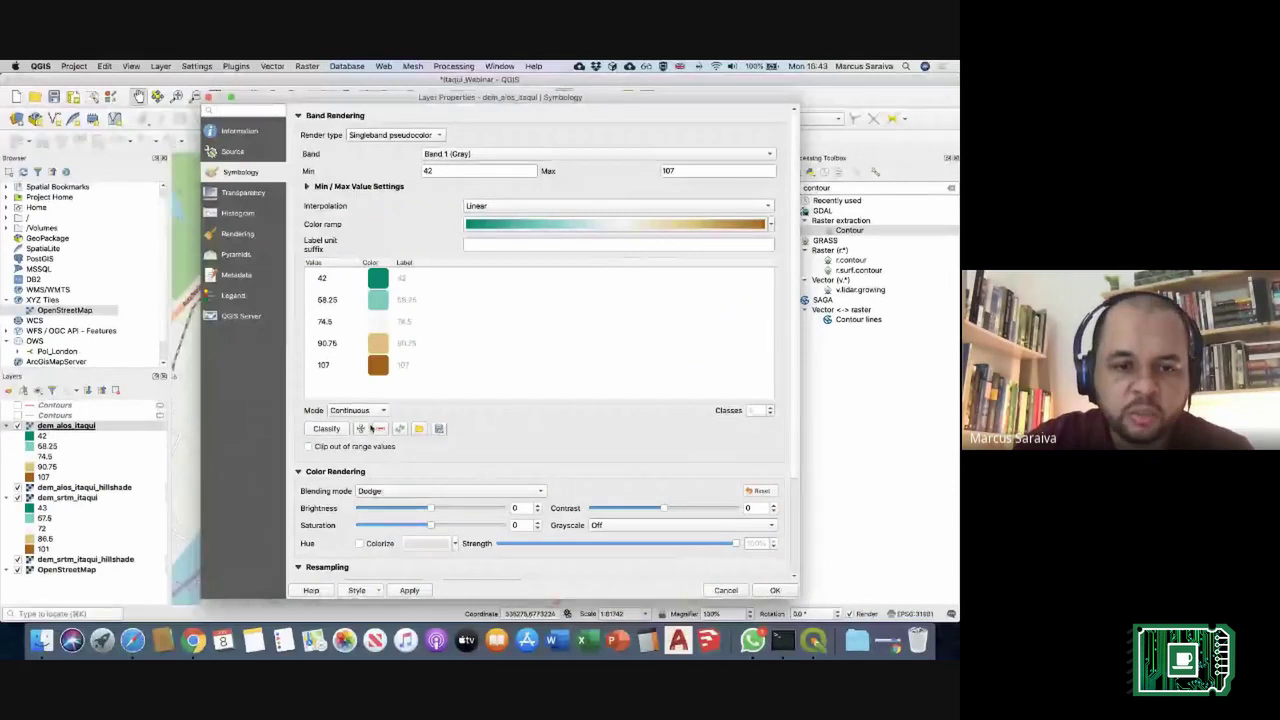
{"action": "left_click", "coordinate": [383, 490]}
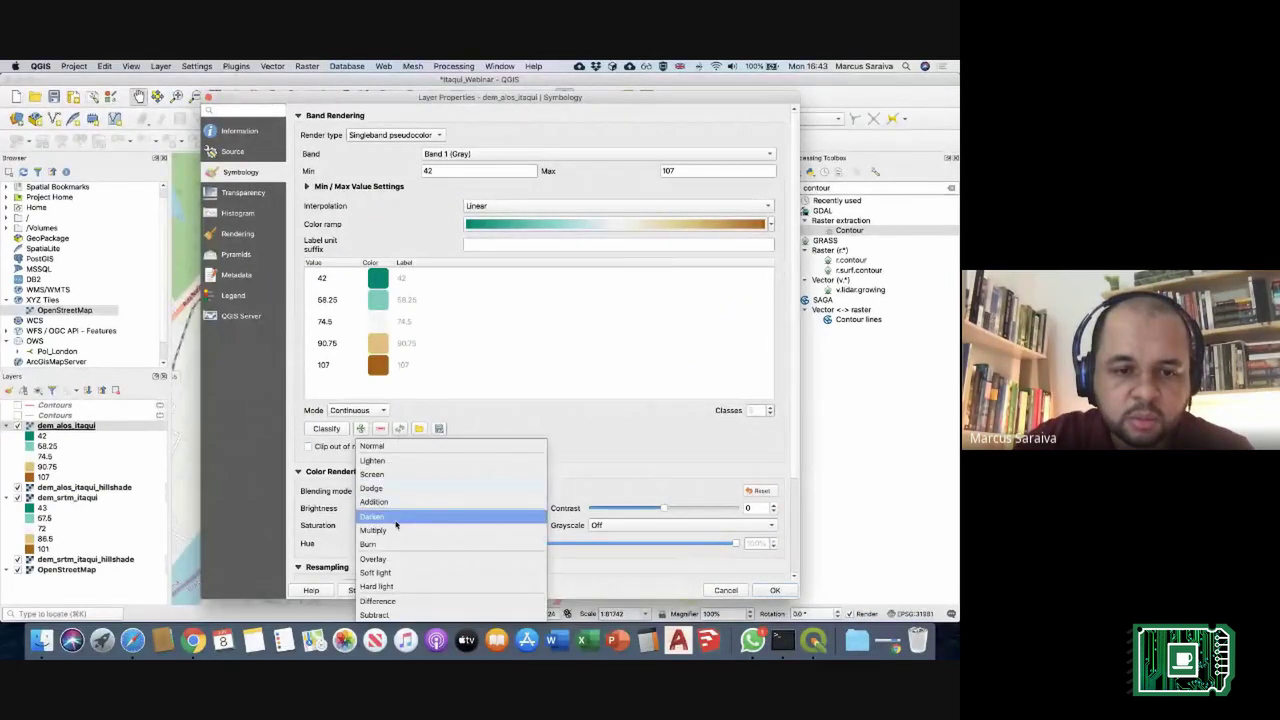
{"action": "left_click", "coordinate": [400, 531]}
{"action": "key", "text": "Return"}
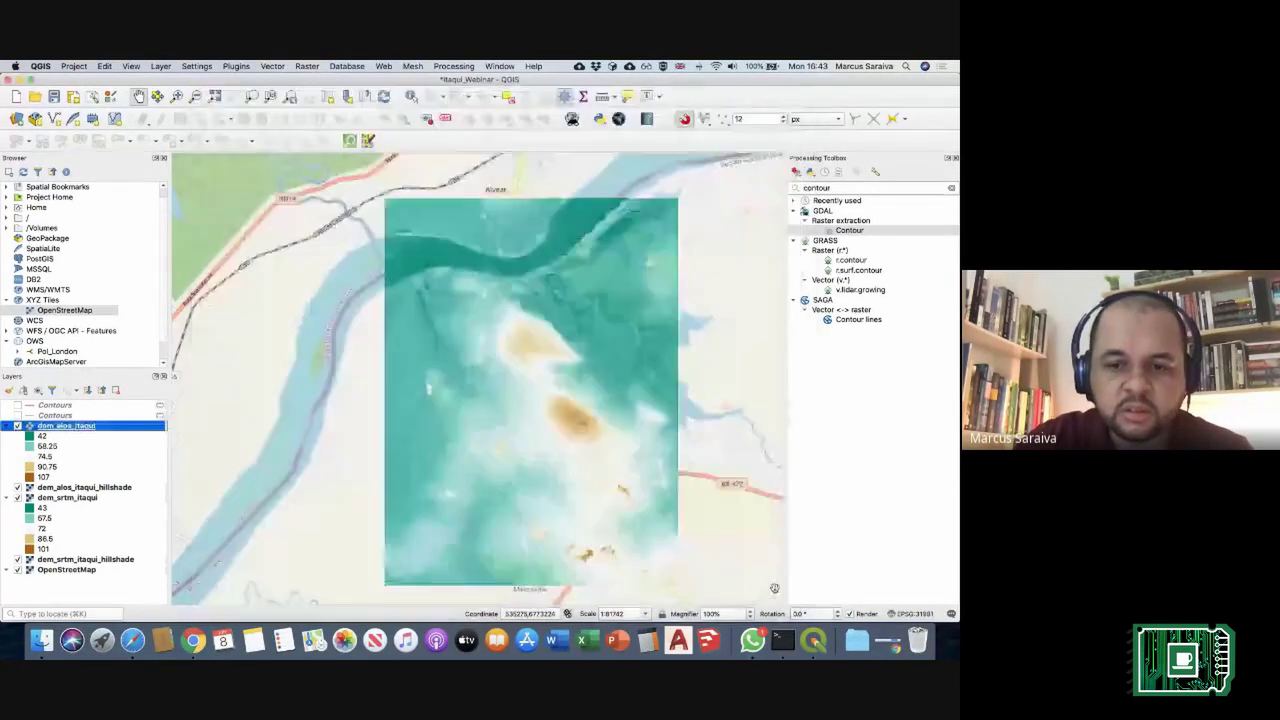
Step: Save the project and hide the OpenStreetMap basemap, with the map zoomed to the dem_alos_itaqui layer
{"action": "left_click", "coordinate": [53, 96]}
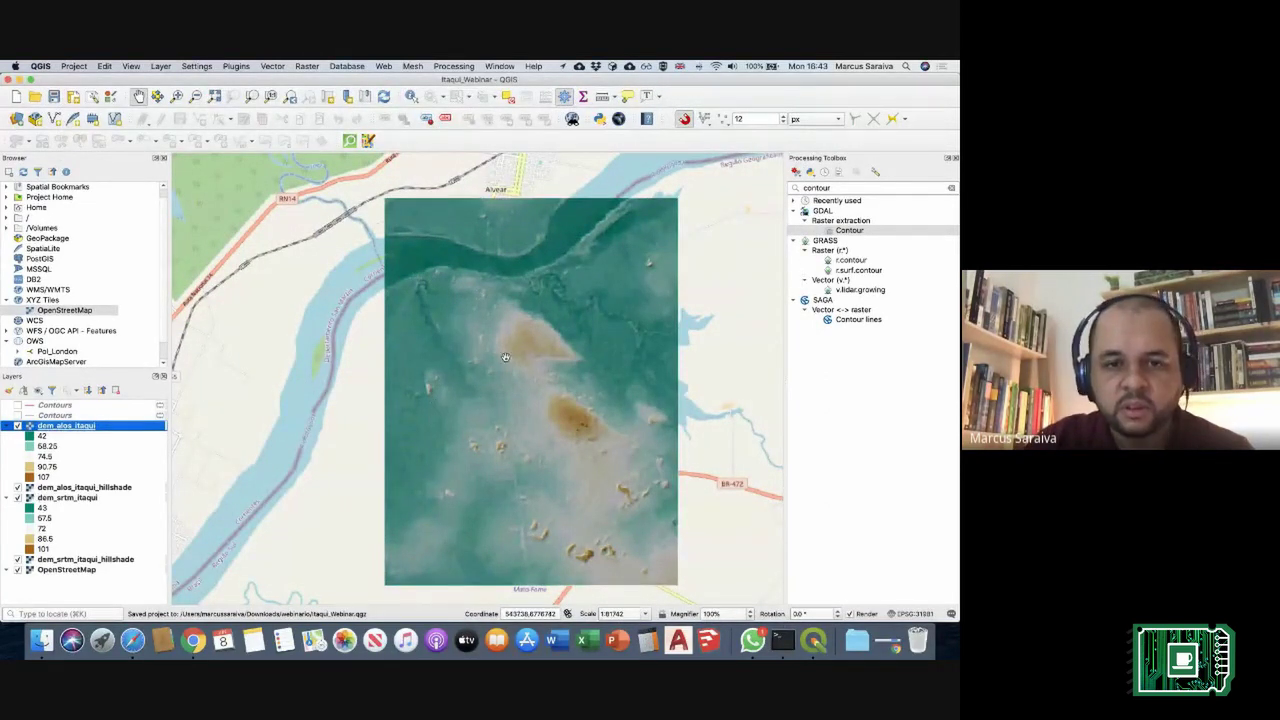
{"action": "left_click_drag", "start_coordinate": [512, 358], "coordinate": [498, 337]}
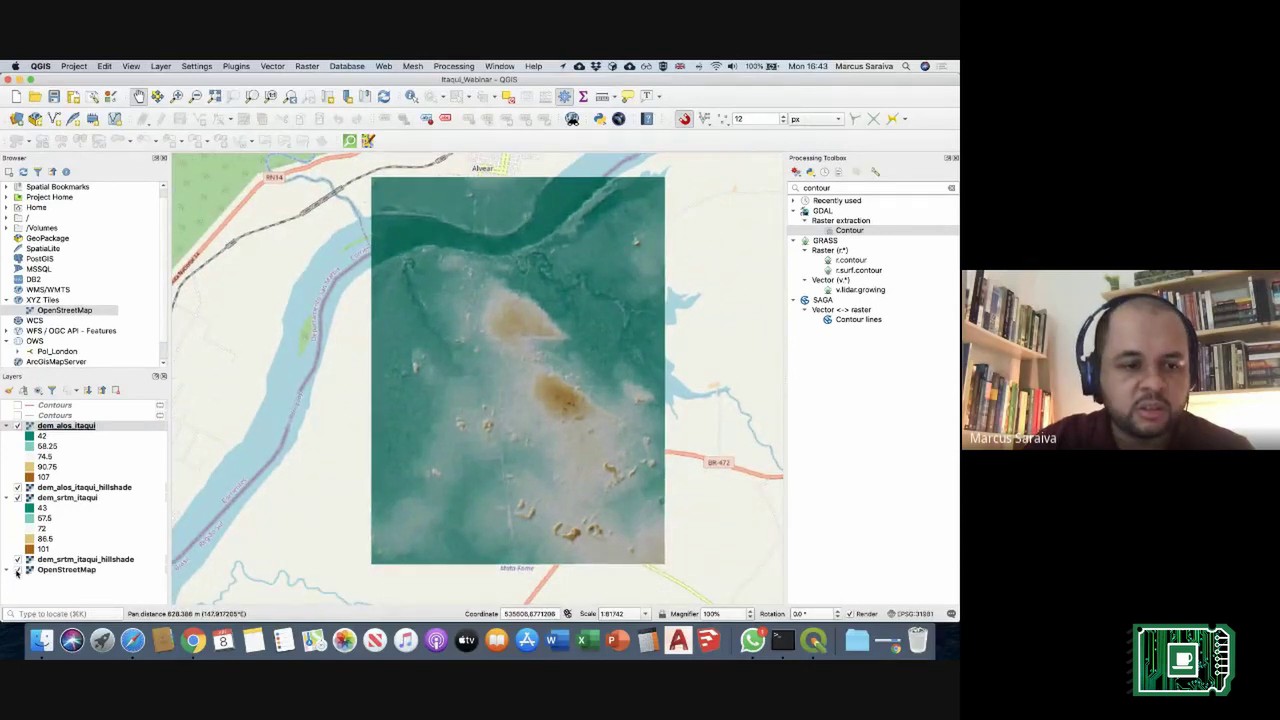
{"action": "left_click", "coordinate": [17, 570]}
{"action": "right_click", "coordinate": [64, 430]}
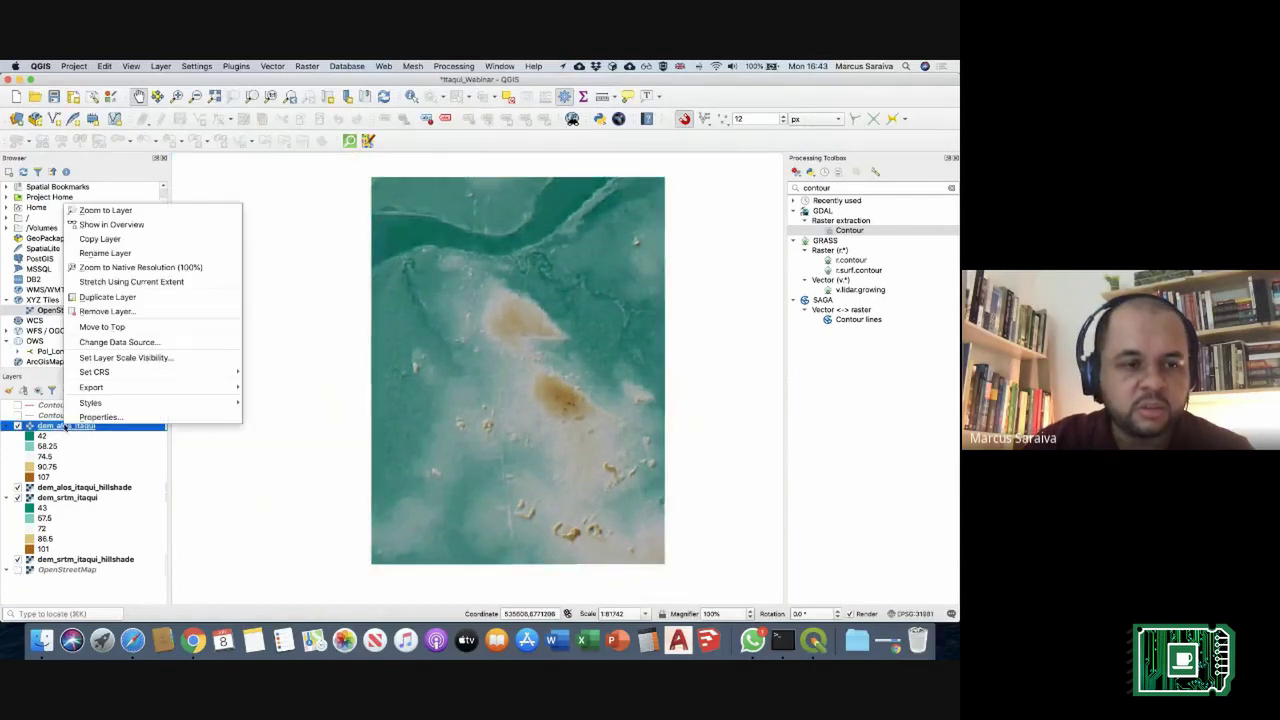
{"action": "left_click", "coordinate": [117, 212]}
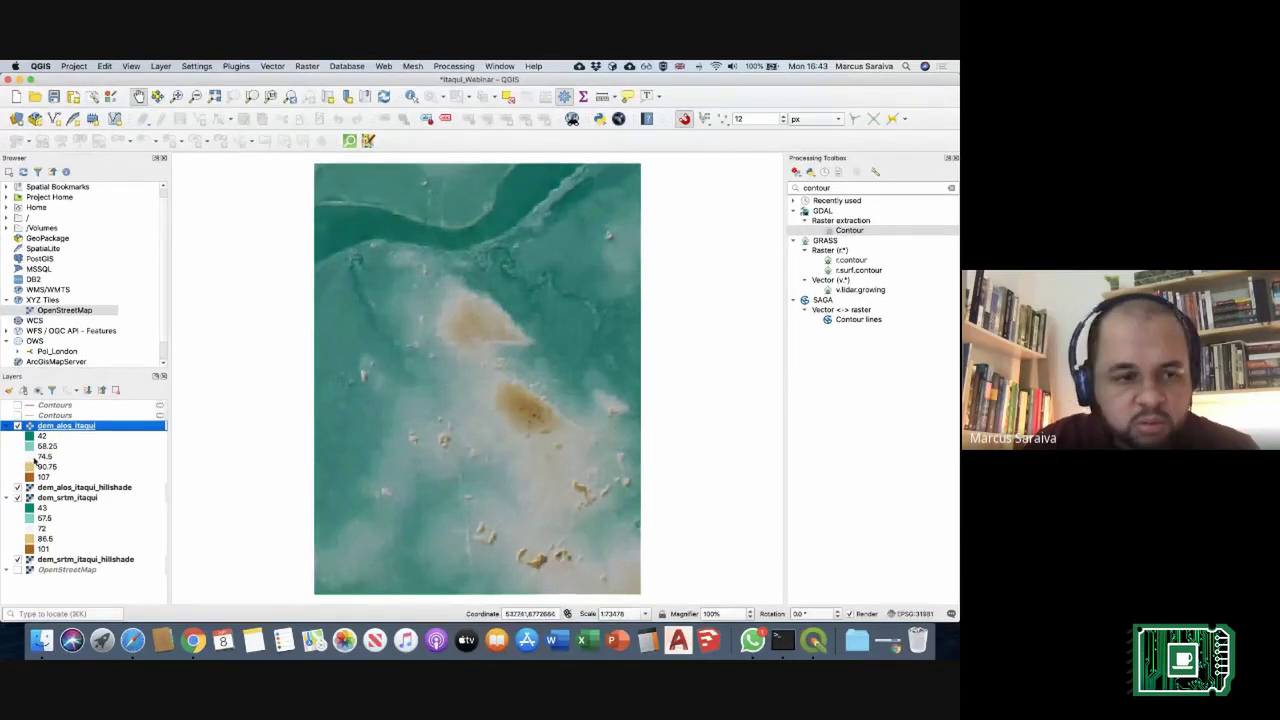
Step: With both ALOS layers hidden, set the blending mode of the dem_srtm_itaqui layer to Multiply and save the project
{"action": "left_click", "coordinate": [17, 426]}
{"action": "left_click", "coordinate": [17, 487]}
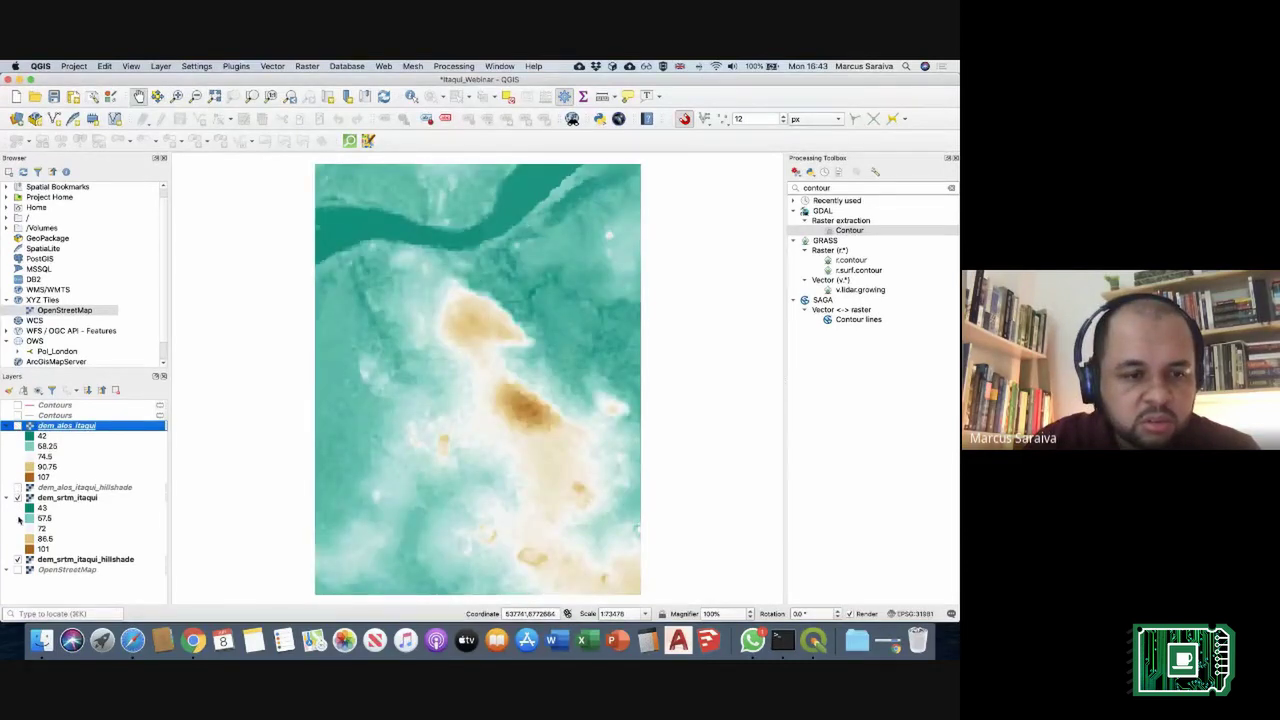
{"action": "left_click", "coordinate": [68, 498]}
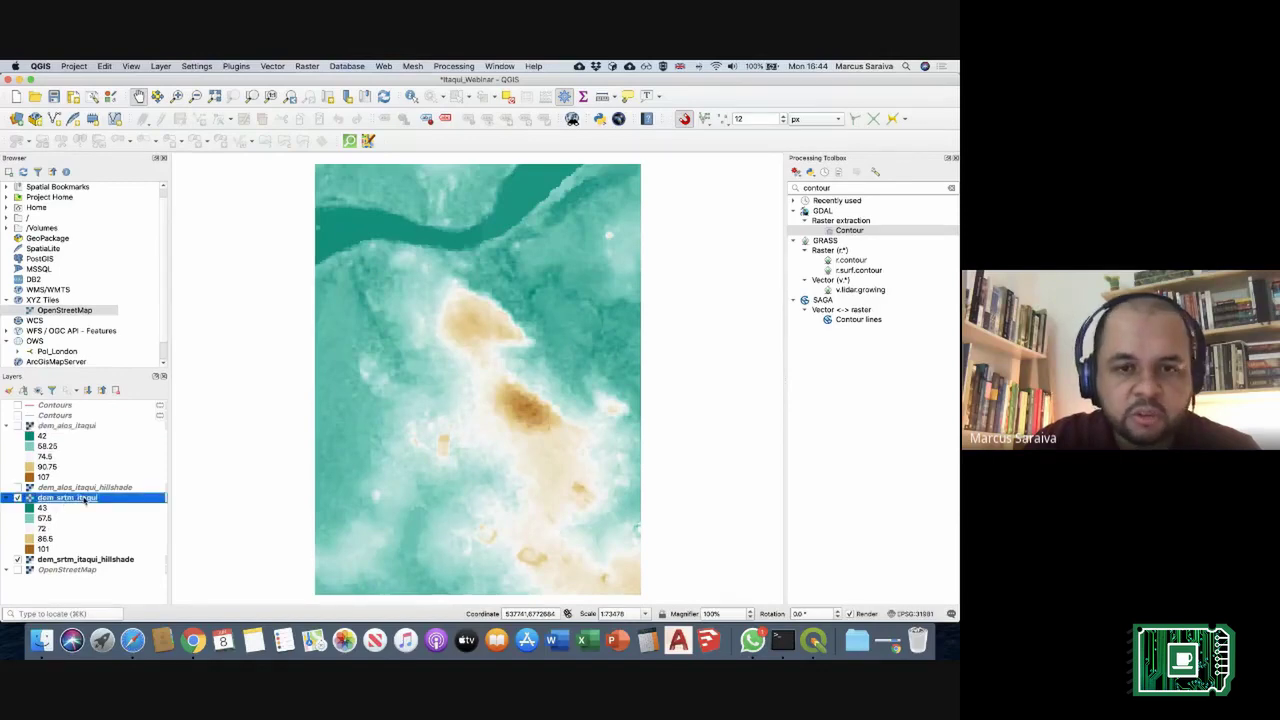
{"action": "double_click", "coordinate": [86, 503]}
{"action": "left_click", "coordinate": [418, 491]}
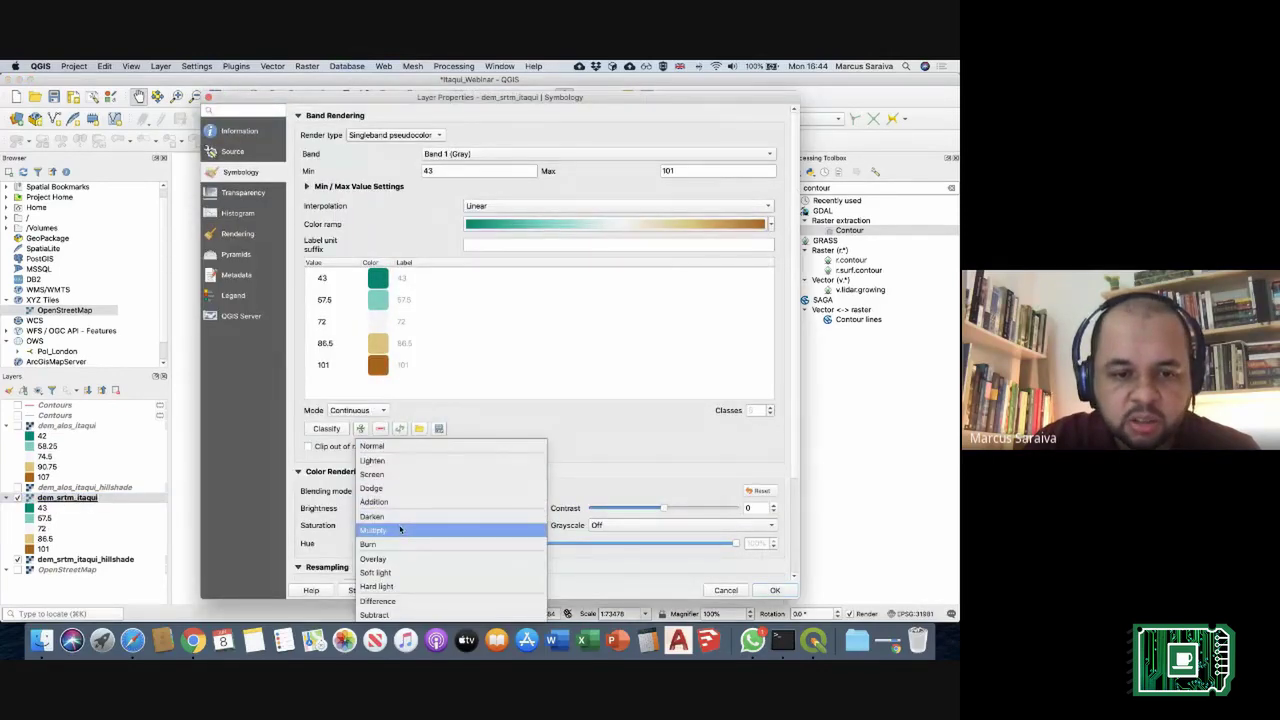
{"action": "left_click", "coordinate": [400, 530]}
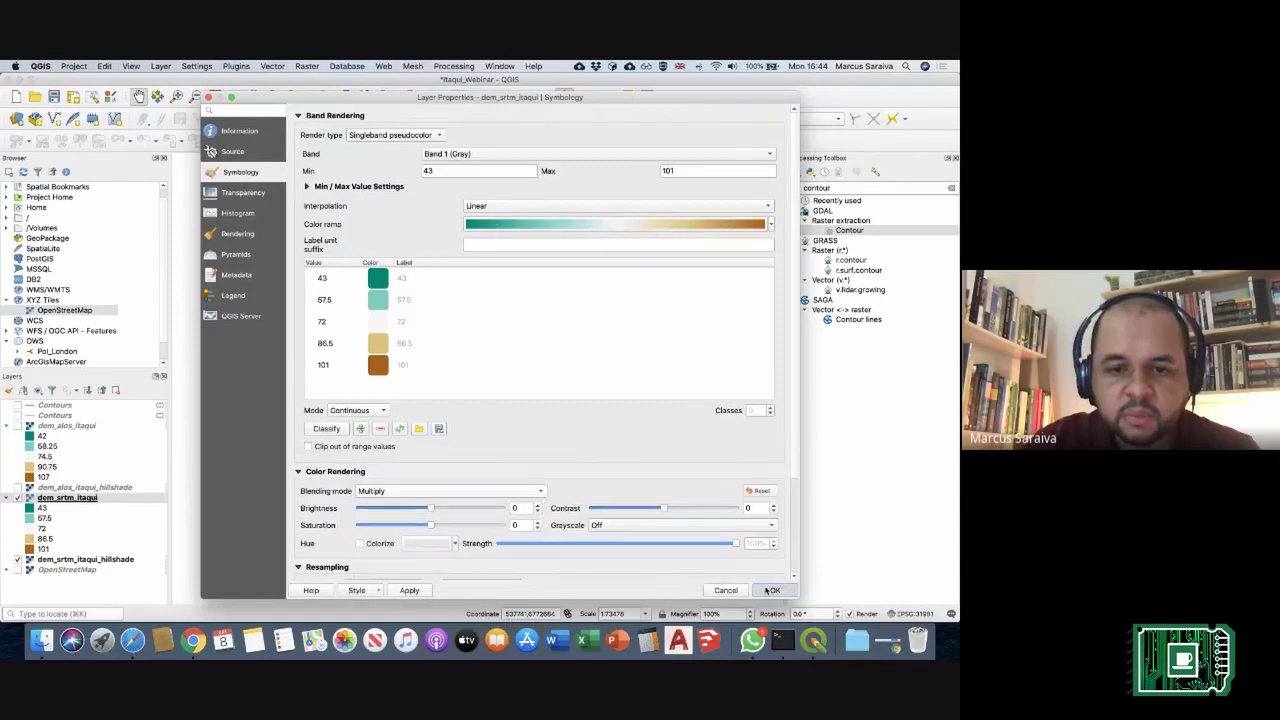
{"action": "left_click", "coordinate": [504, 485]}
{"action": "left_click", "coordinate": [491, 490]}
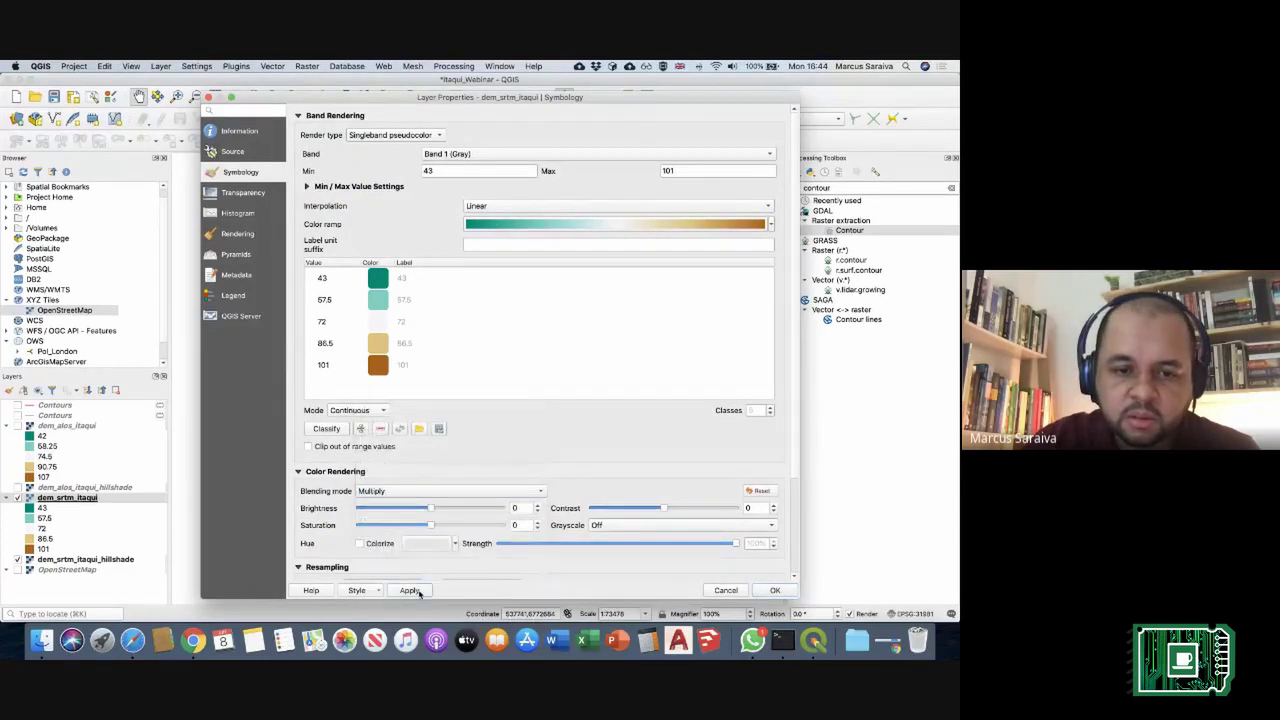
{"action": "left_click", "coordinate": [774, 590]}
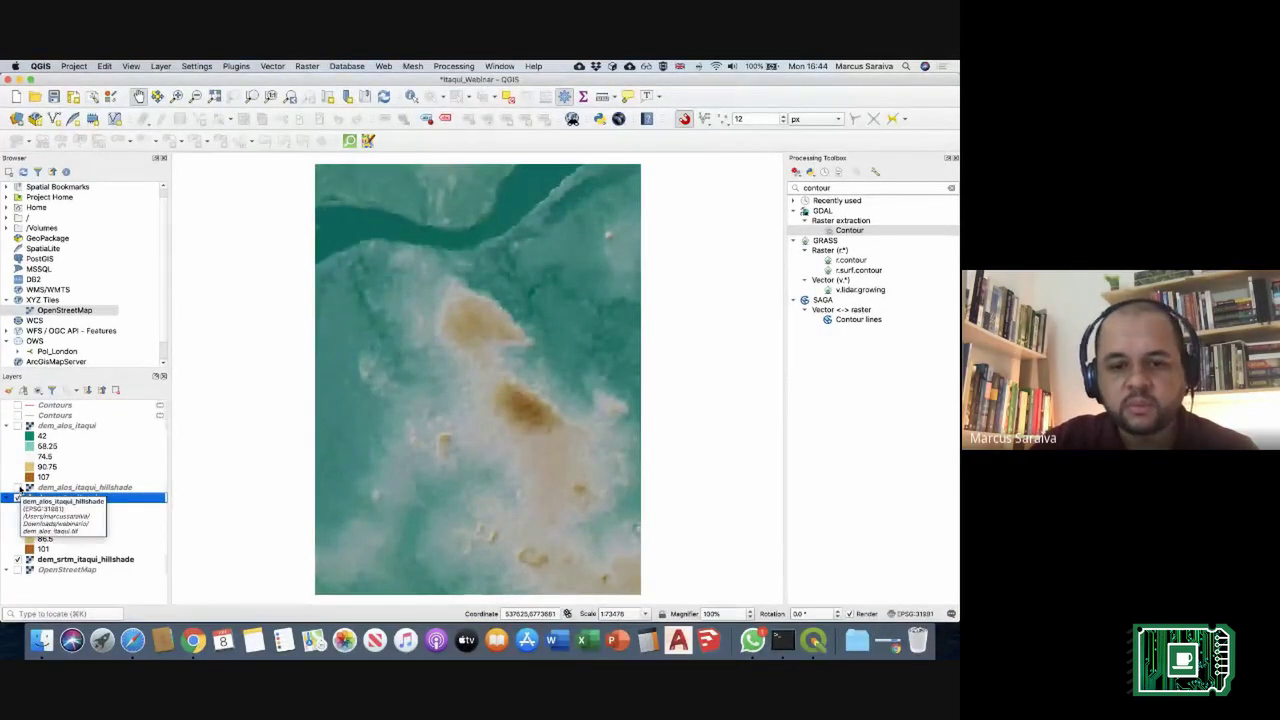
{"action": "left_click", "coordinate": [54, 96]}
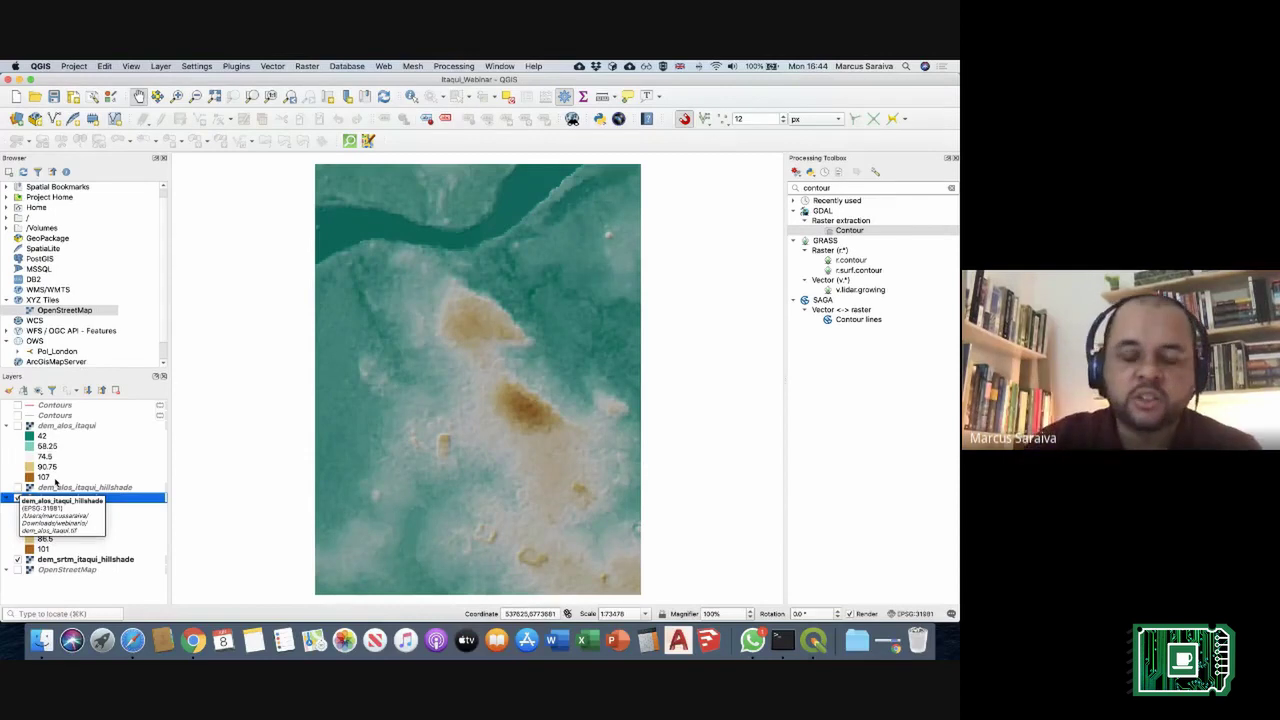
Step: Show dem_alos_itaqui and dem_alos_itaqui_hillshade again and save the project
{"action": "left_click", "coordinate": [17, 487]}
{"action": "left_click", "coordinate": [17, 425]}
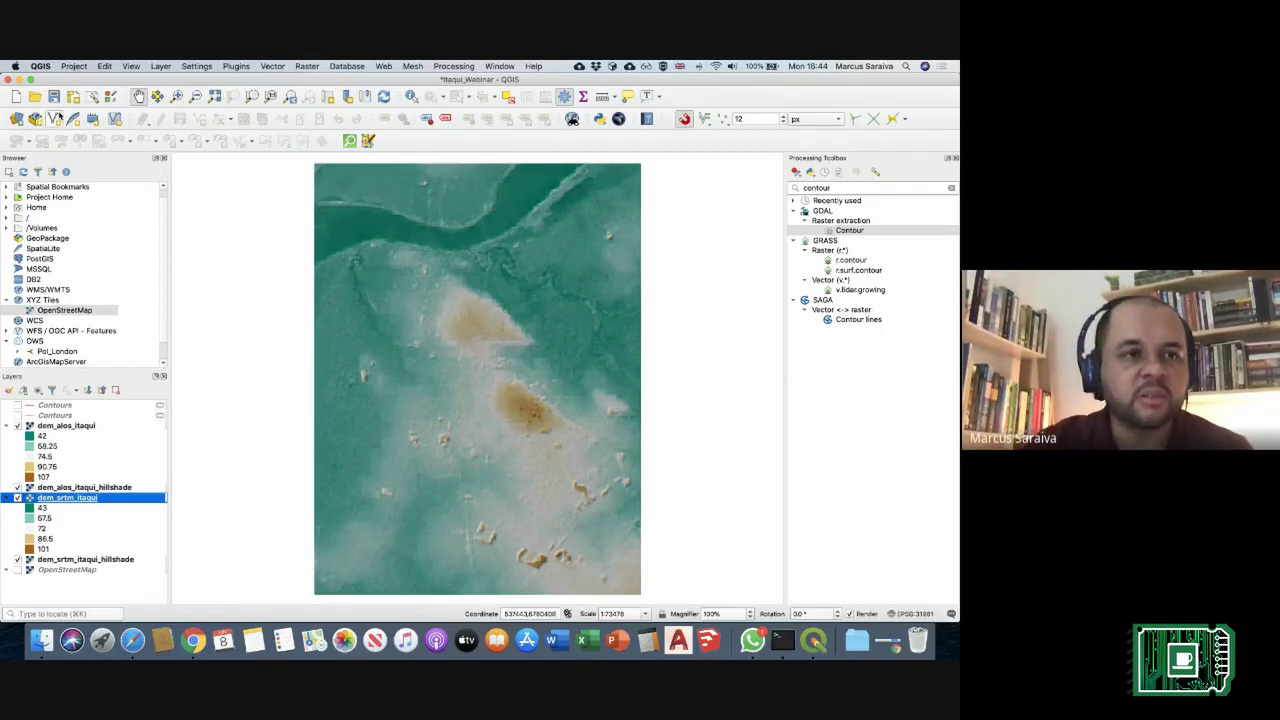
{"action": "left_click", "coordinate": [55, 97]}
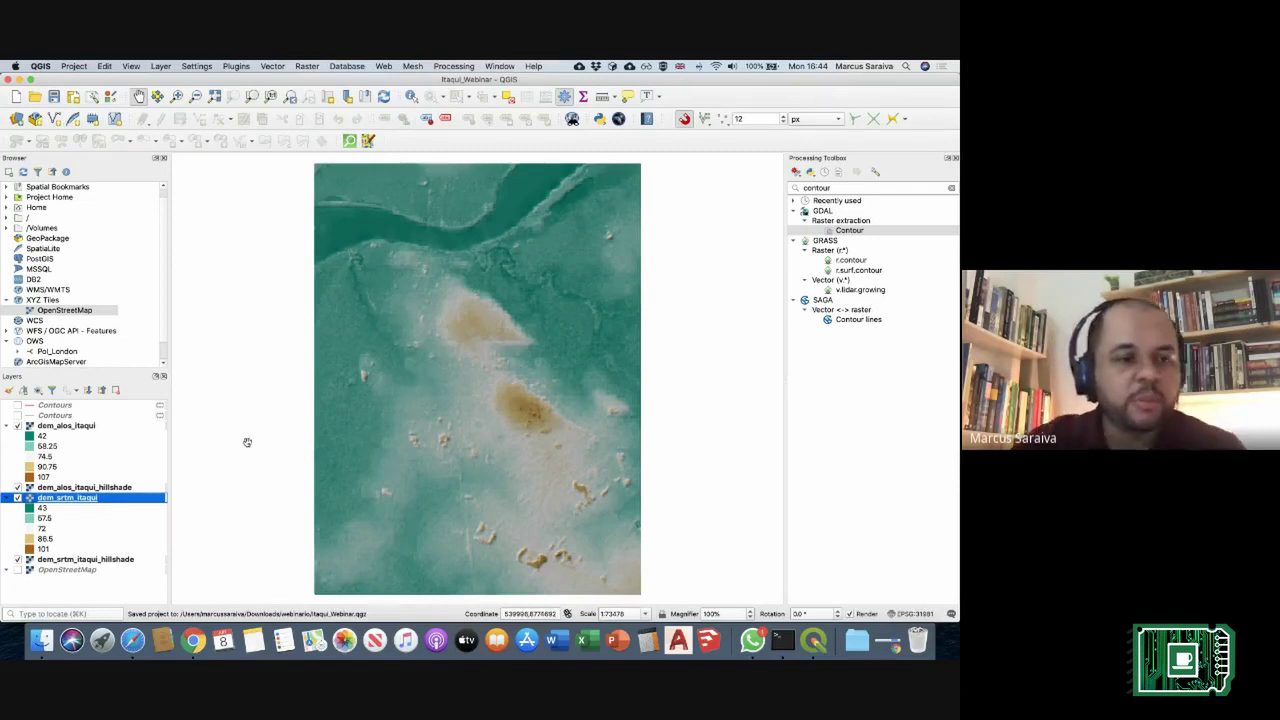
{"action": "left_click", "coordinate": [113, 427]}
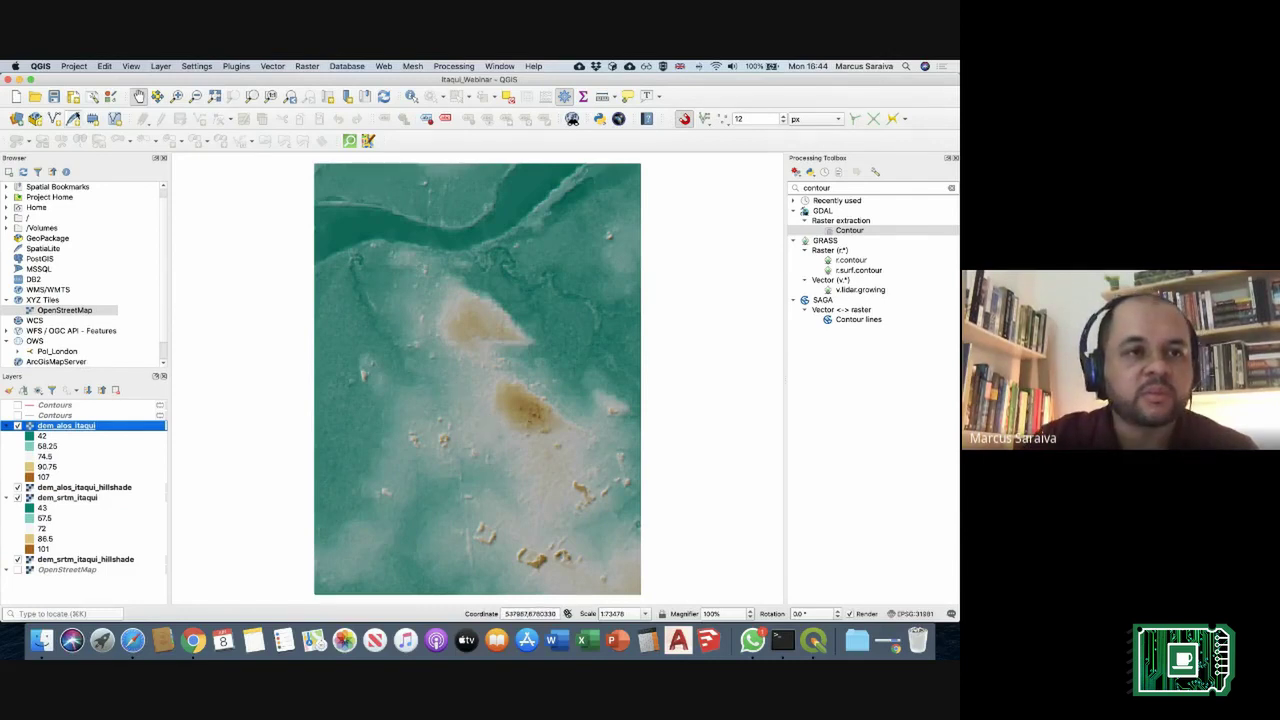
{"action": "left_click", "coordinate": [54, 96]}
Step: Check the Google Meet chat in Chrome for questions and return to QGIS
{"action": "right_click", "coordinate": [948, 648]}
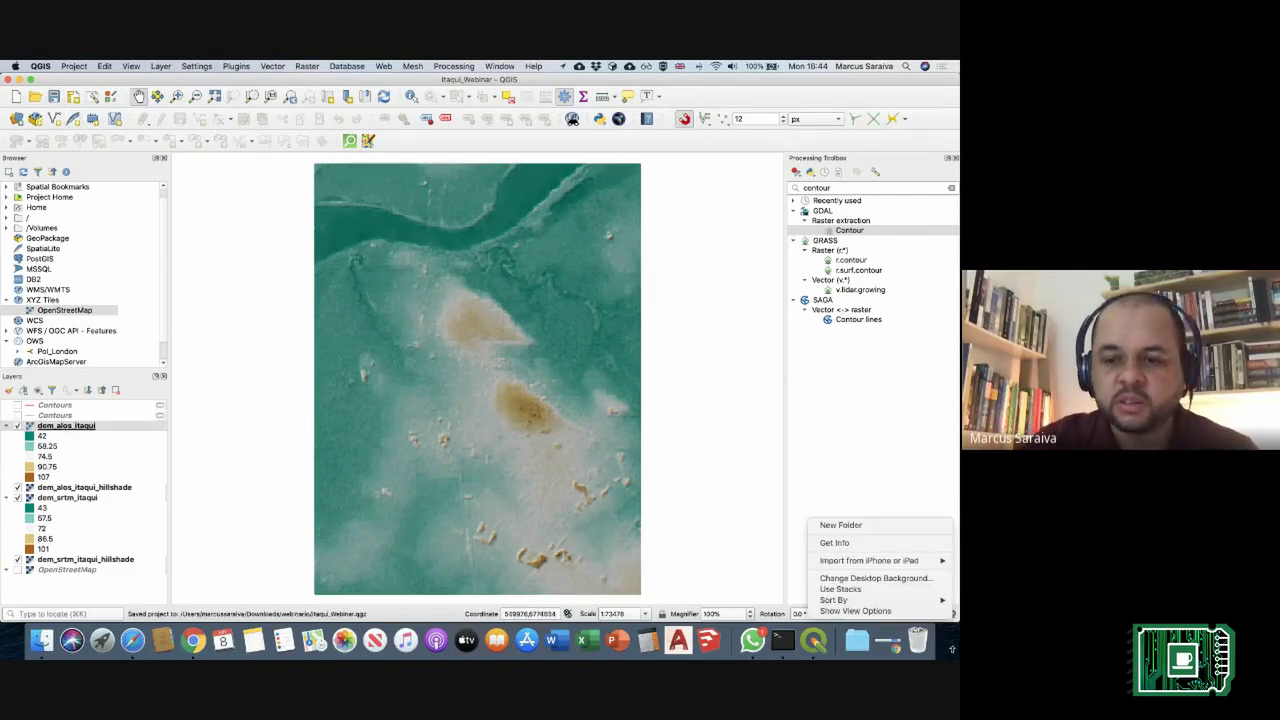
{"action": "left_click", "coordinate": [687, 497]}
{"action": "key", "text": "super+Tab"}
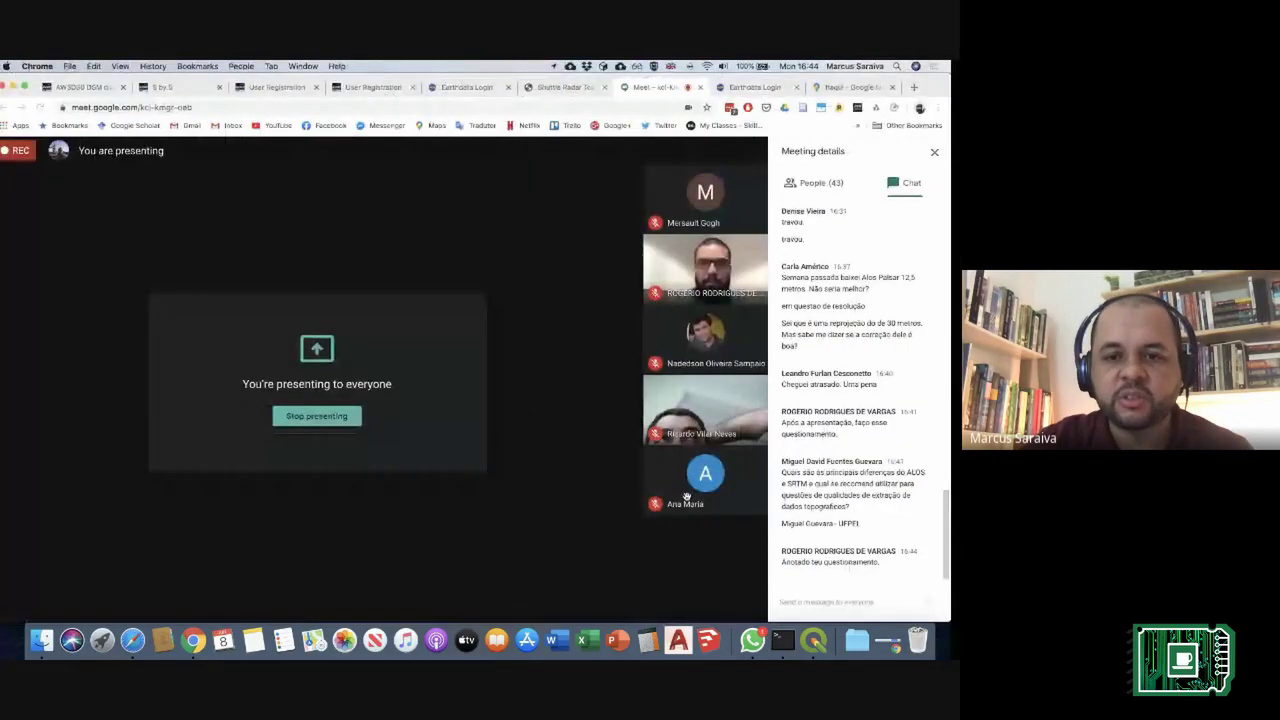
{"action": "key", "text": "super+Tab"}
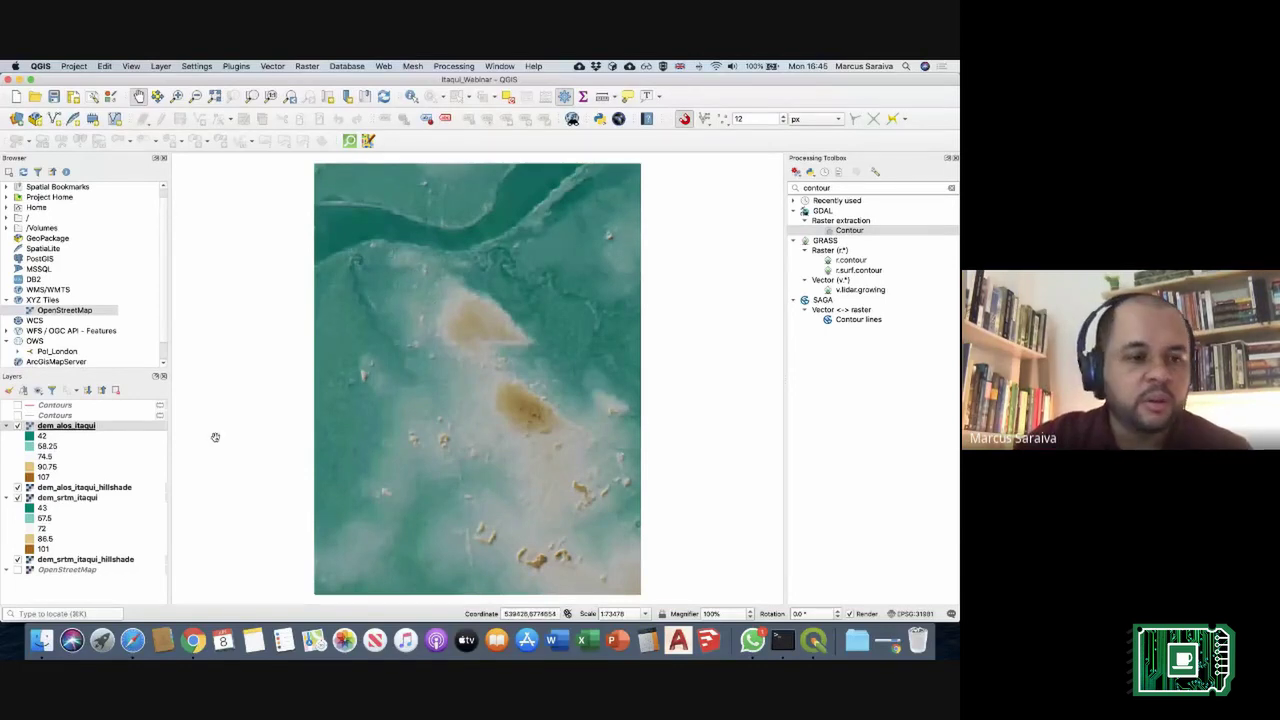
Step: Open a new 3D map view, enlarge its window, and inspect the ALOS map from a low oblique angle
{"action": "left_click", "coordinate": [80, 488]}
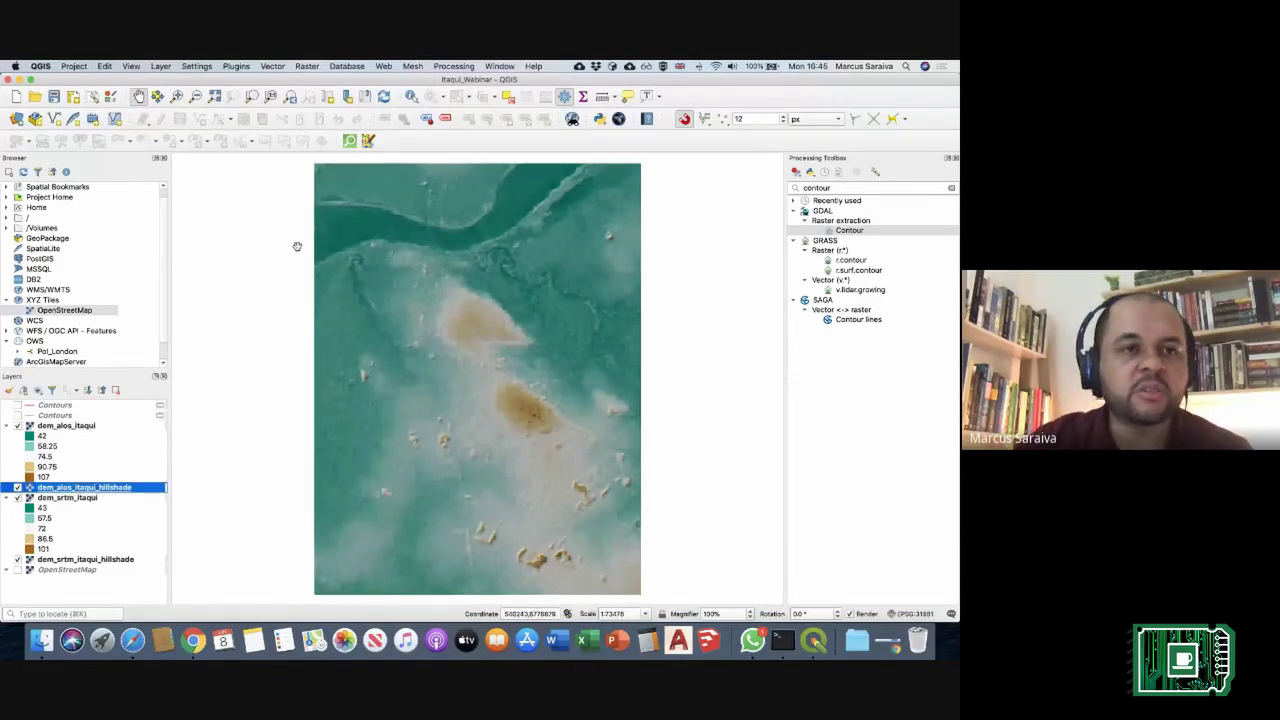
{"action": "left_click", "coordinate": [131, 66]}
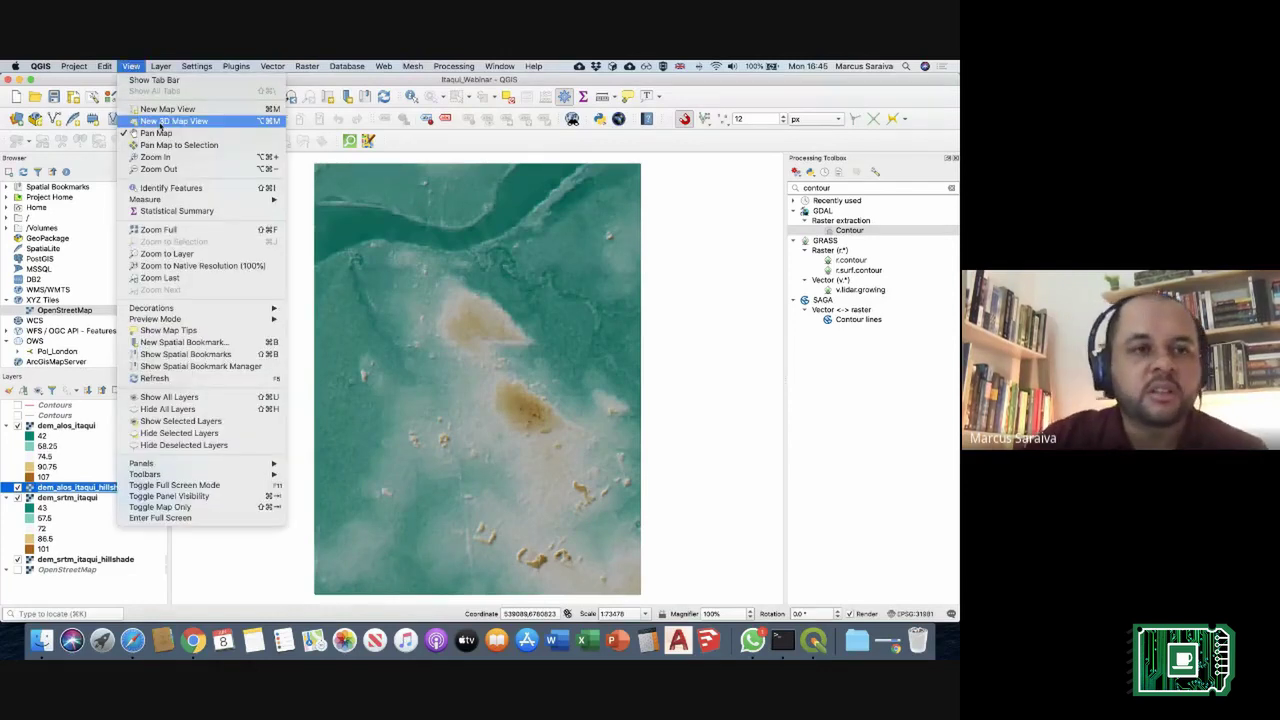
{"action": "left_click", "coordinate": [228, 122]}
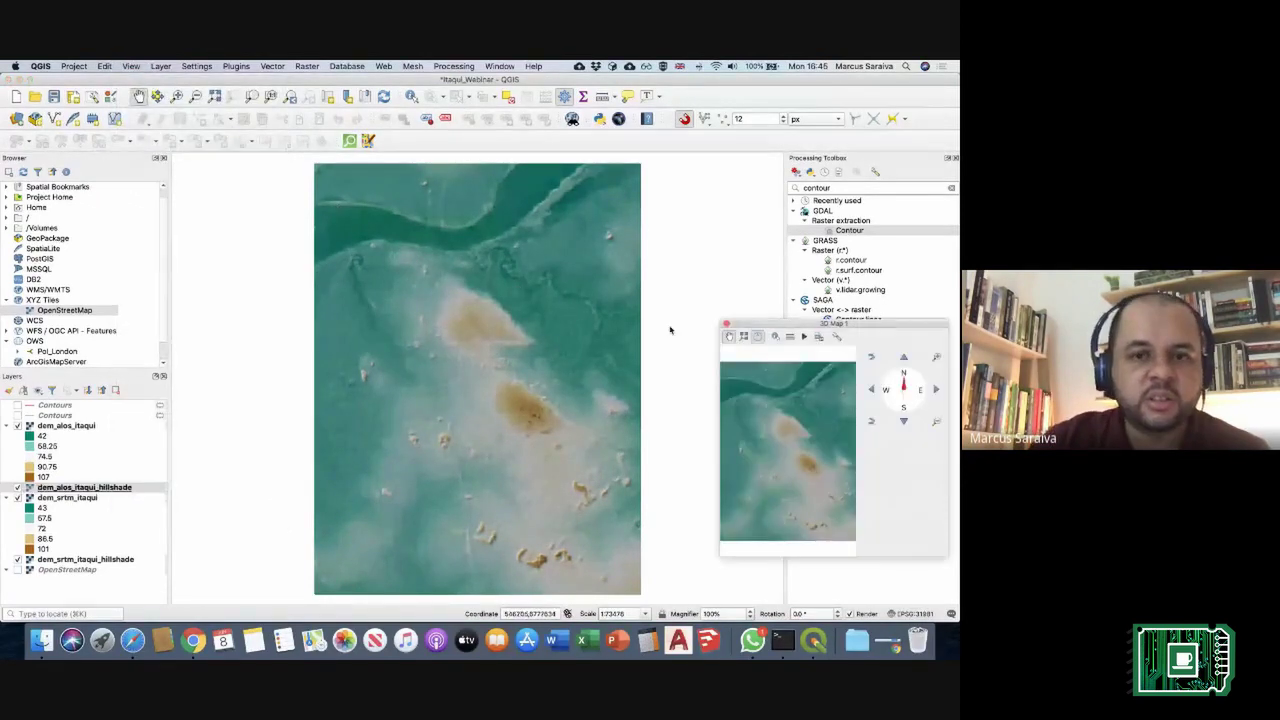
{"action": "left_click_drag", "start_coordinate": [838, 326], "coordinate": [350, 88]}
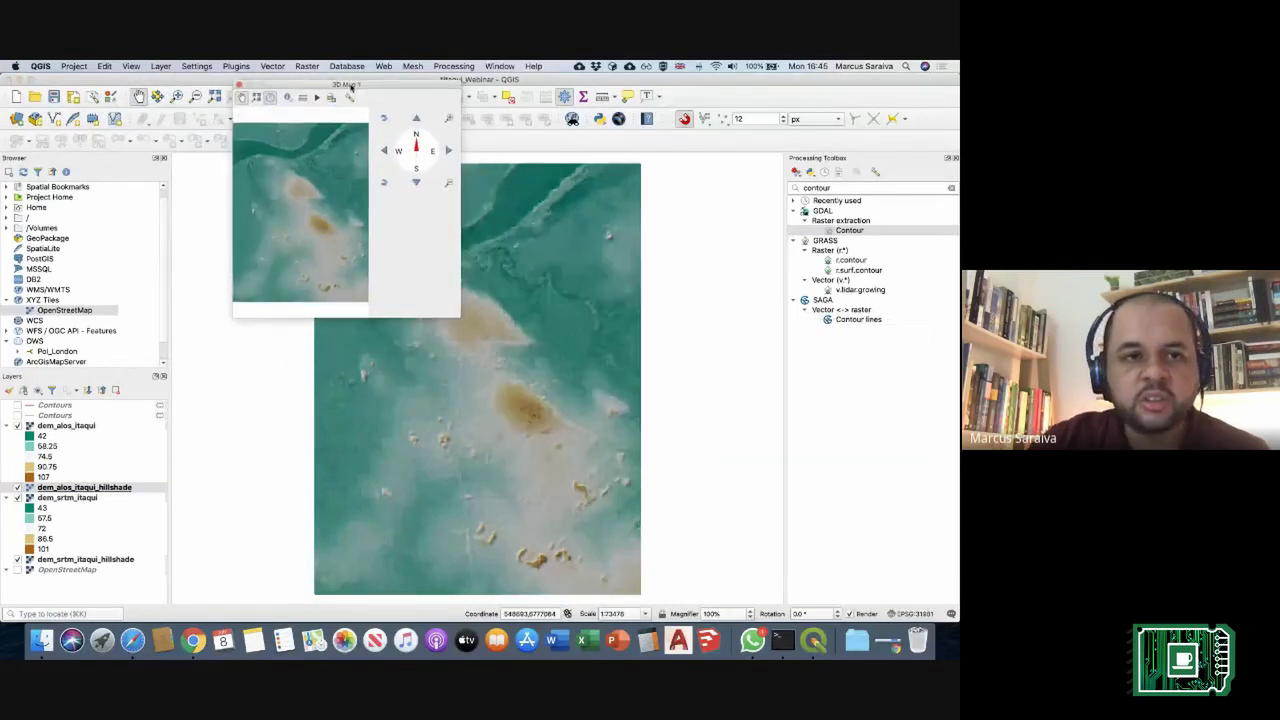
{"action": "left_click_drag", "start_coordinate": [455, 315], "coordinate": [887, 604]}
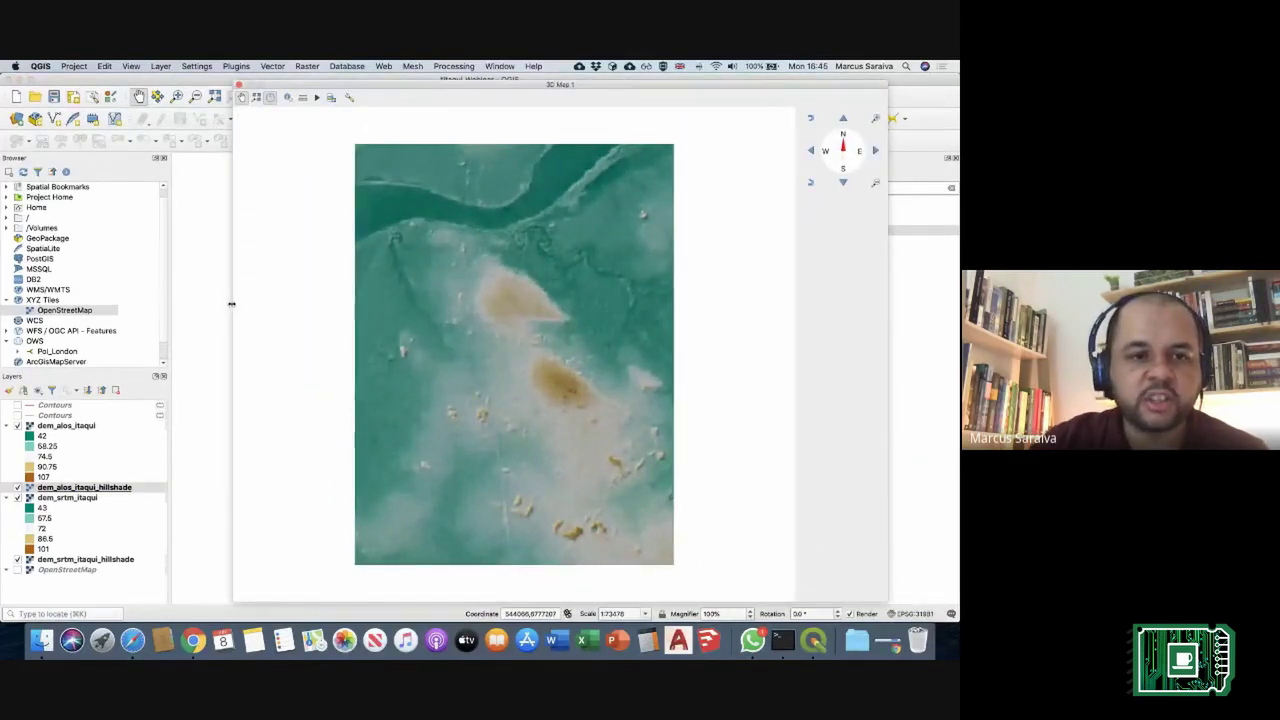
{"action": "left_click_drag", "start_coordinate": [231, 304], "coordinate": [78, 304]}
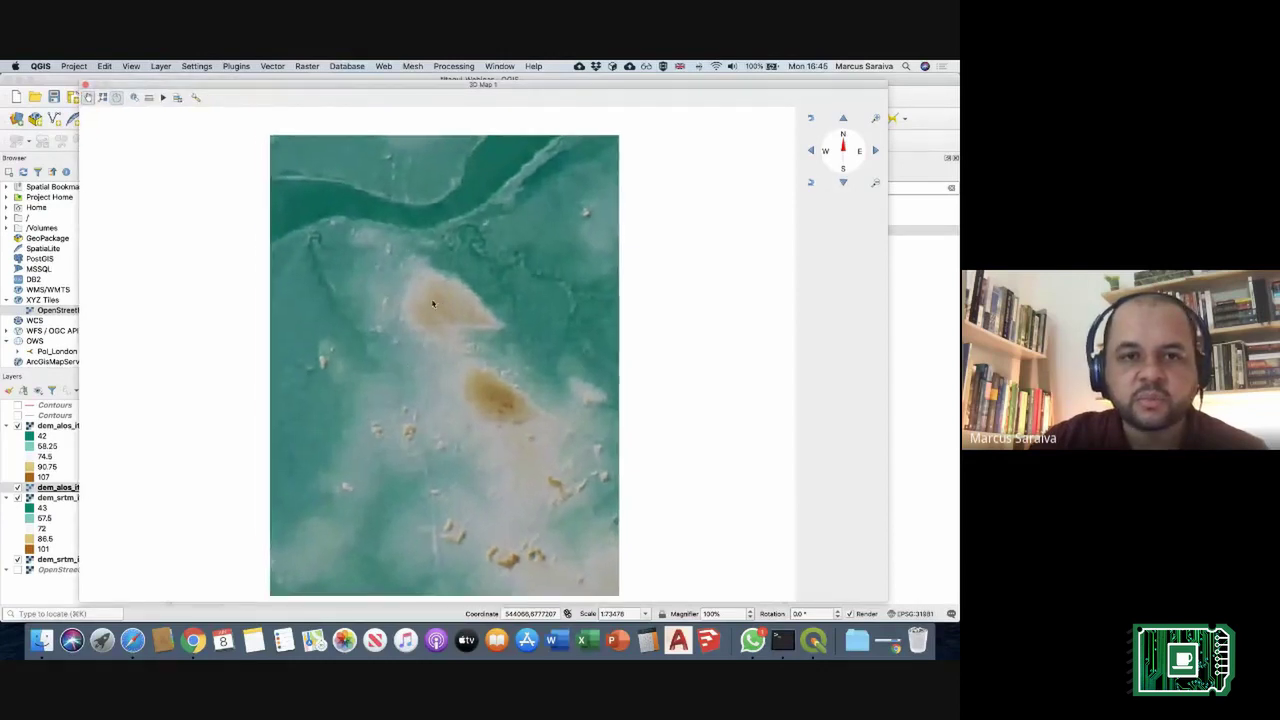
{"action": "left_click_drag", "start_coordinate": [316, 87], "coordinate": [355, 83]}
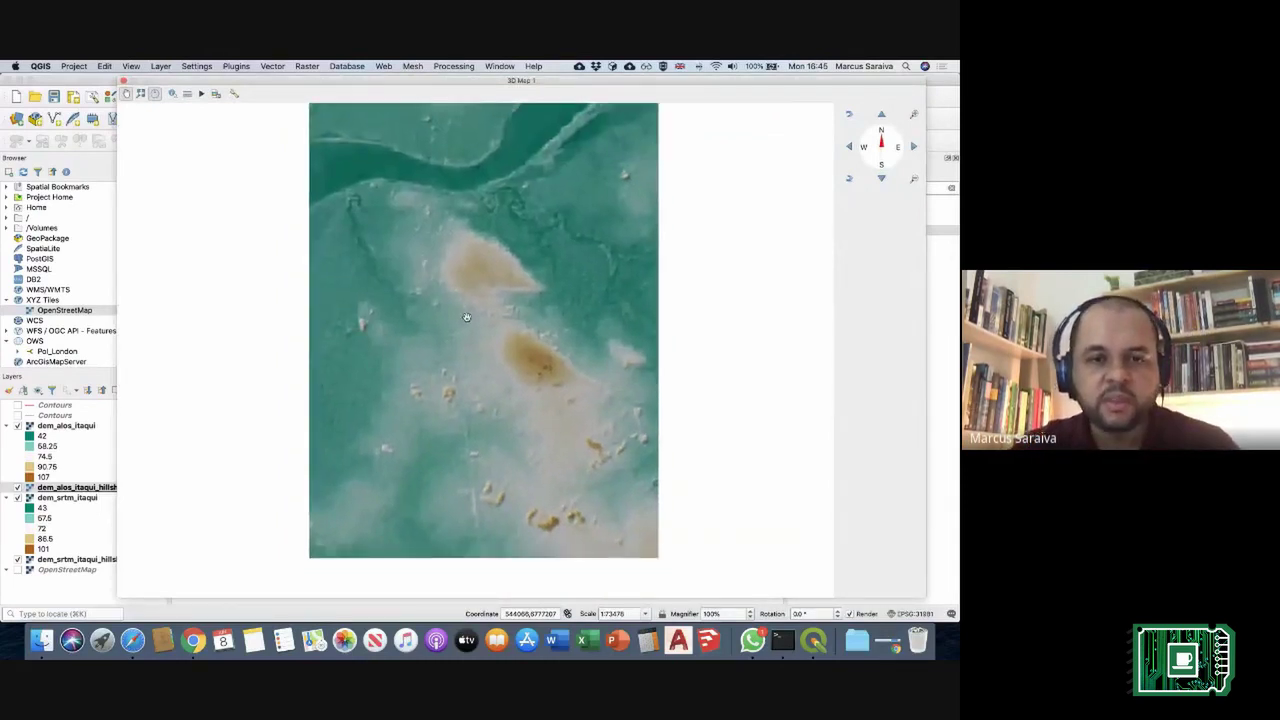
{"action": "left_click_drag", "start_coordinate": [494, 299], "coordinate": [519, 379]}
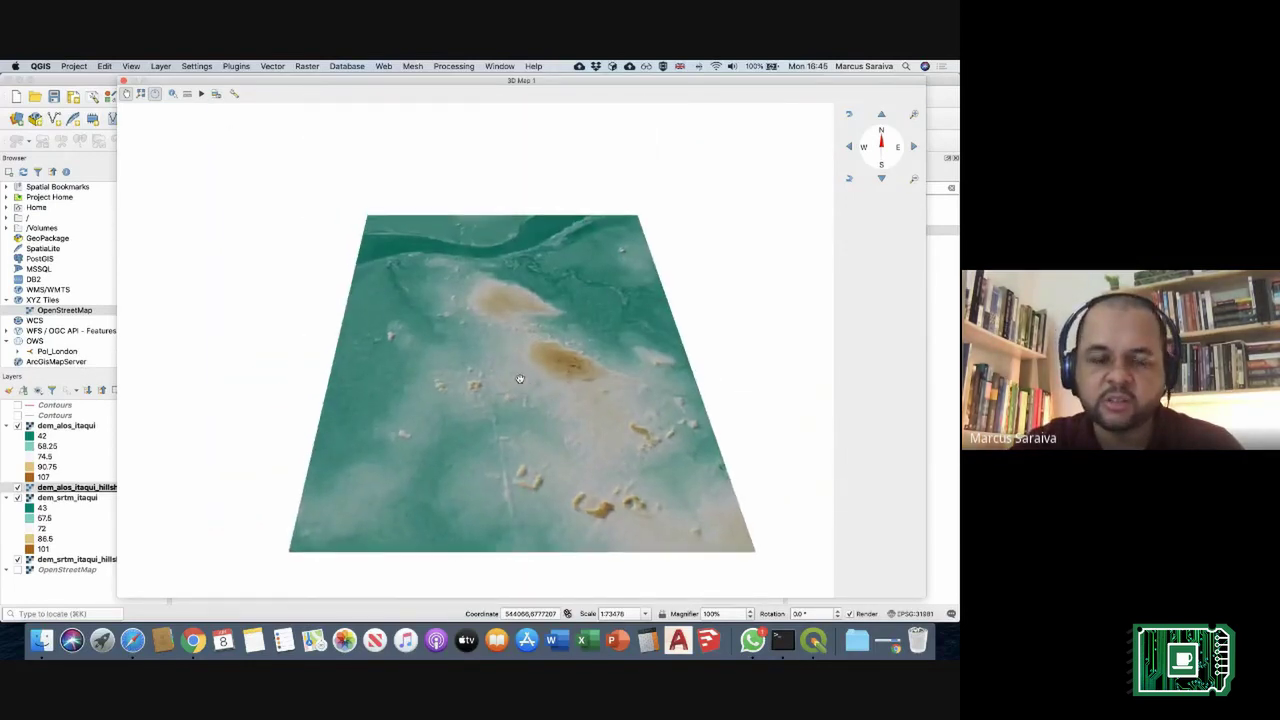
{"action": "left_click_drag", "start_coordinate": [498, 336], "coordinate": [299, 342]}
{"action": "scroll", "coordinate": [299, 342], "scroll_direction": "up", "scroll_amount": 5}
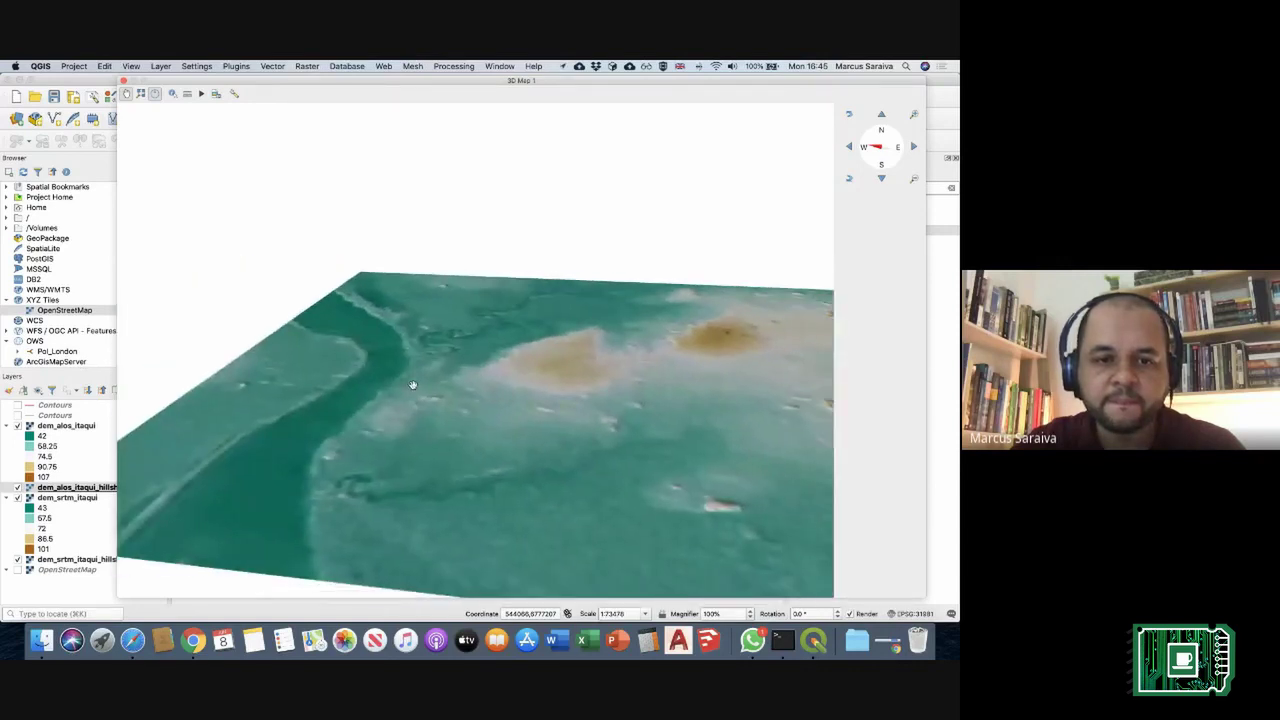
{"action": "left_click_drag", "start_coordinate": [410, 381], "coordinate": [378, 323]}
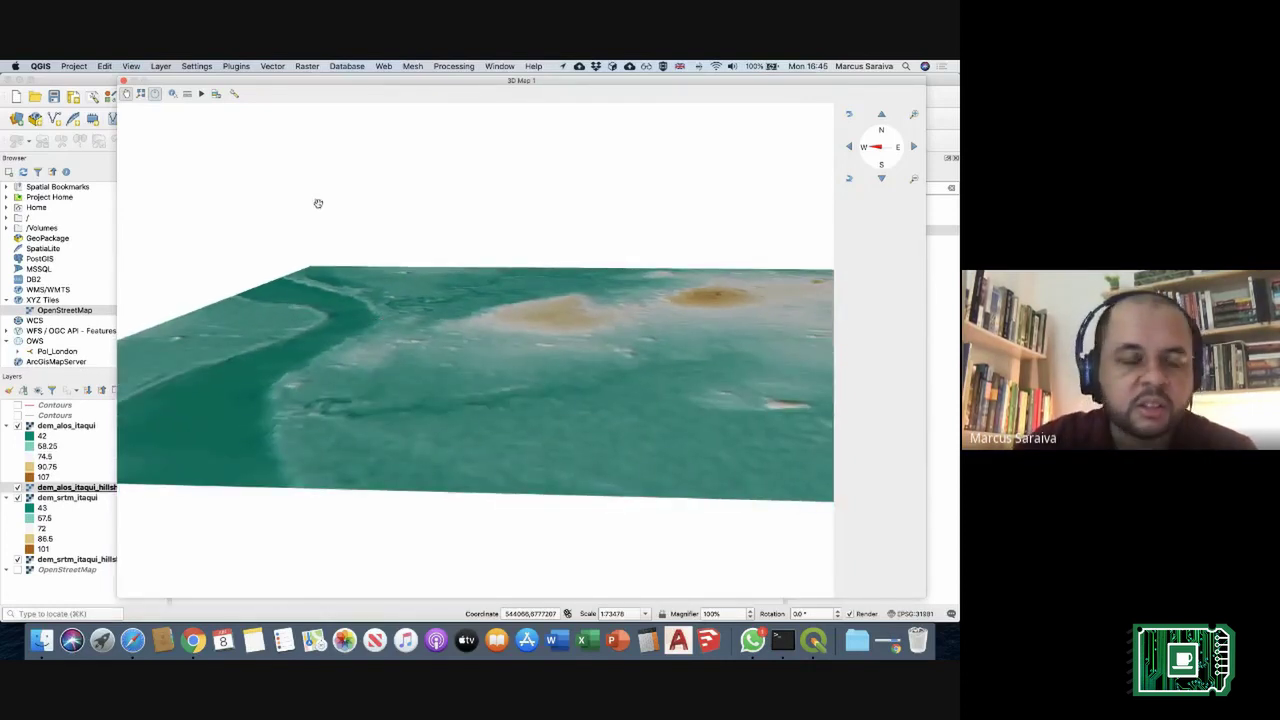
Step: Configure the 3D terrain as DEM (Raster layer) using dem_alos_itaqui for elevation, with a vertical scale of 5
{"action": "left_click", "coordinate": [234, 95]}
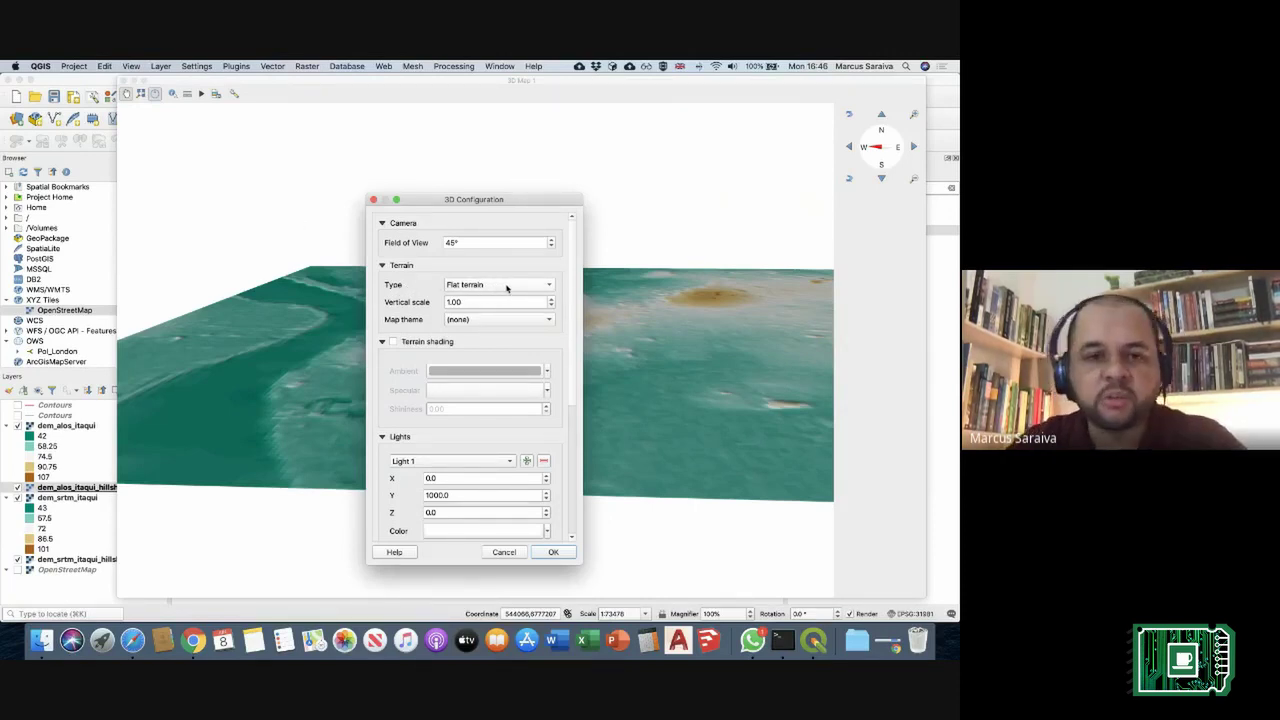
{"action": "left_click", "coordinate": [506, 288]}
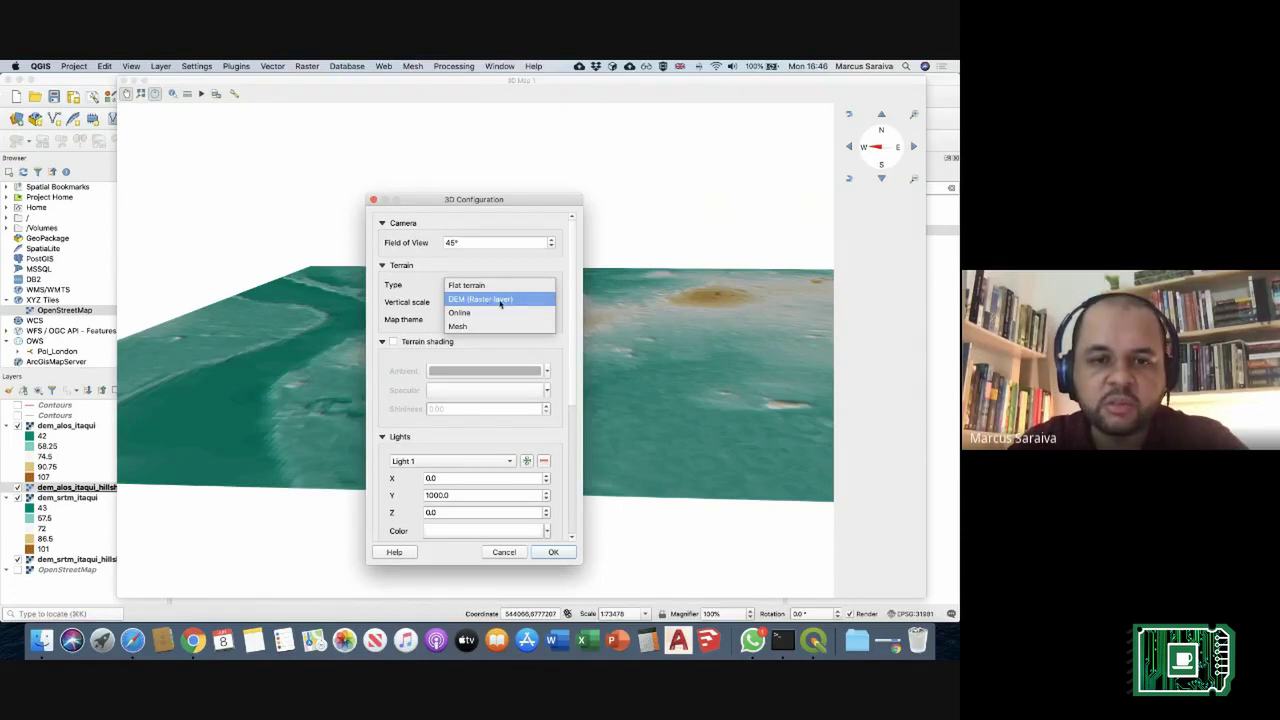
{"action": "left_click", "coordinate": [500, 300]}
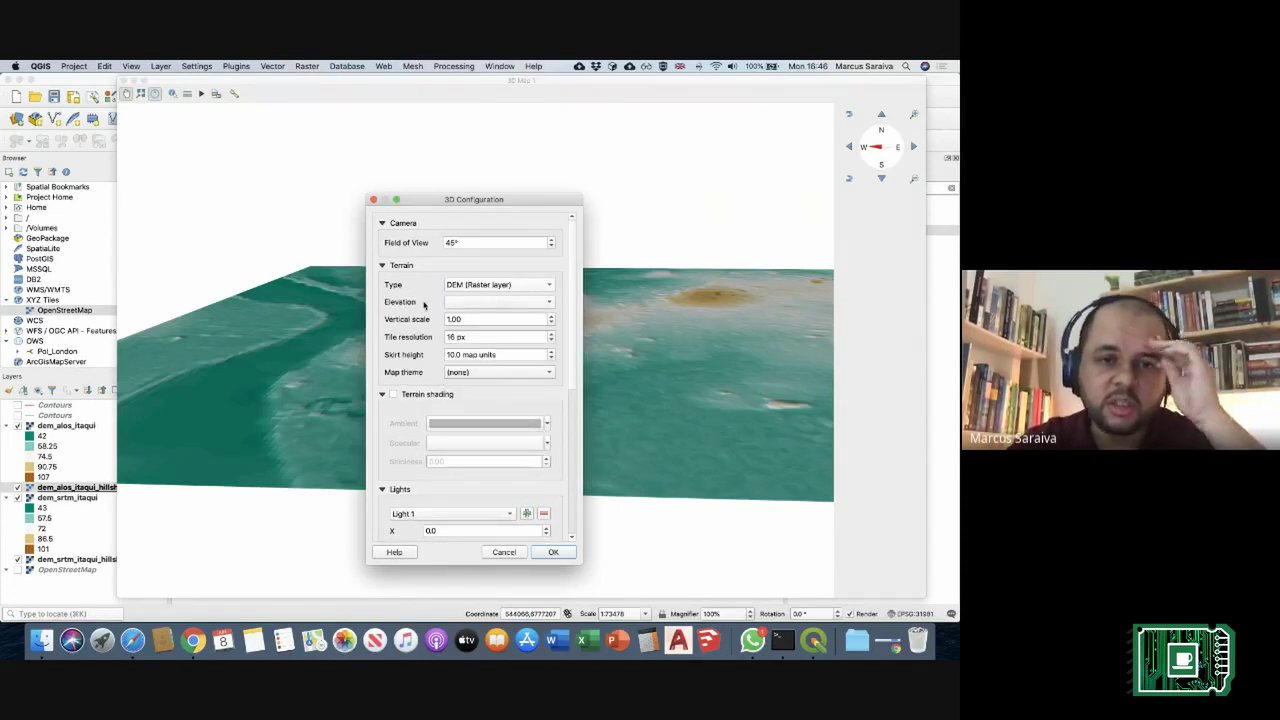
{"action": "left_click", "coordinate": [490, 302]}
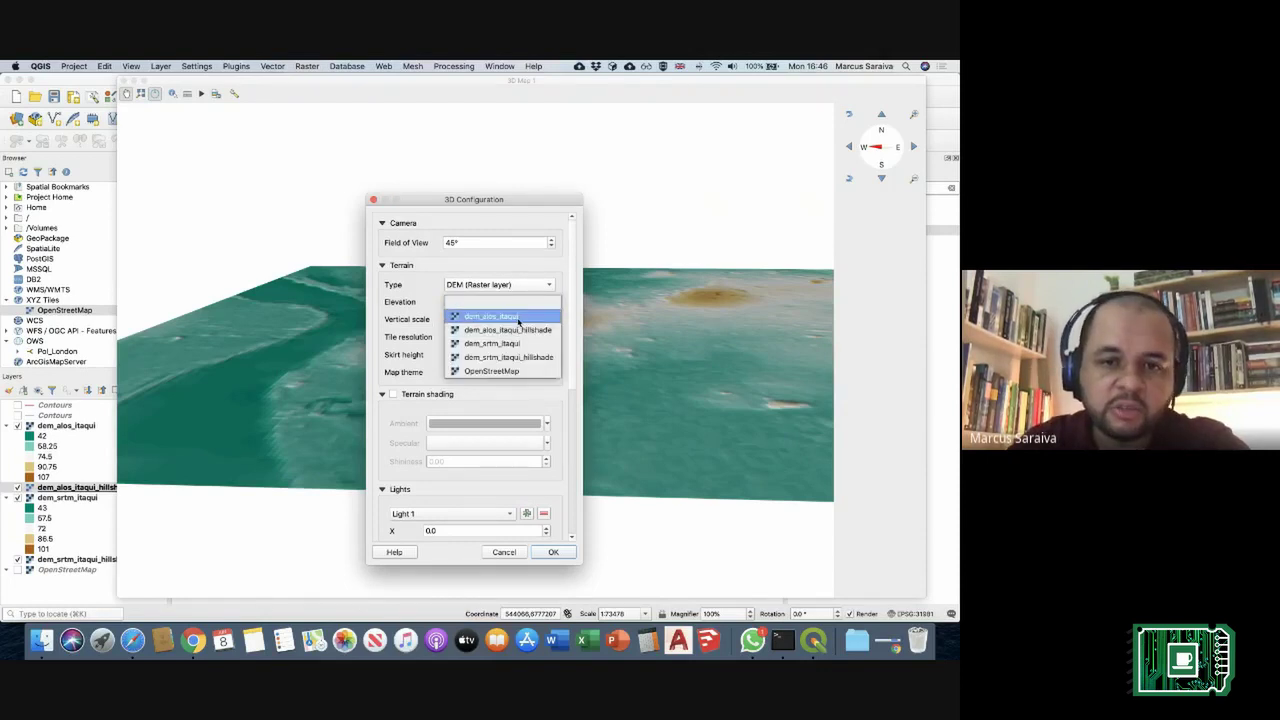
{"action": "left_click", "coordinate": [518, 318]}
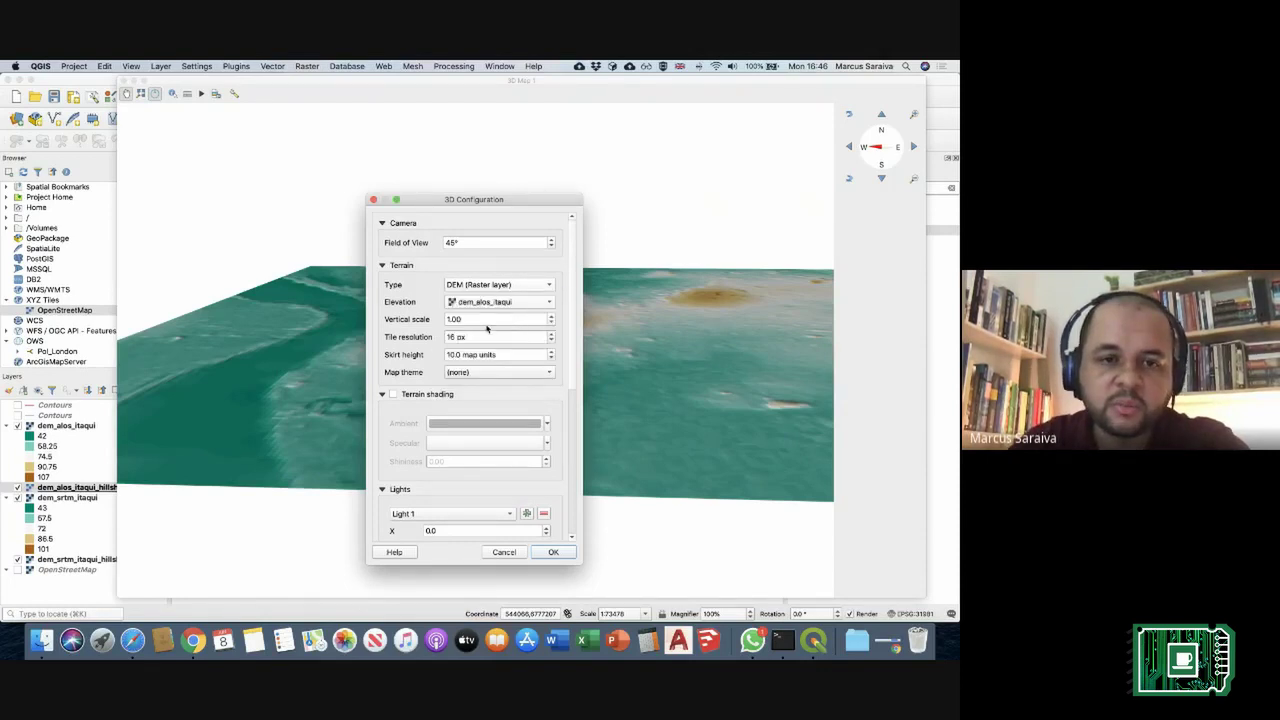
{"action": "double_click", "coordinate": [450, 319]}
{"action": "type", "text": "5"}
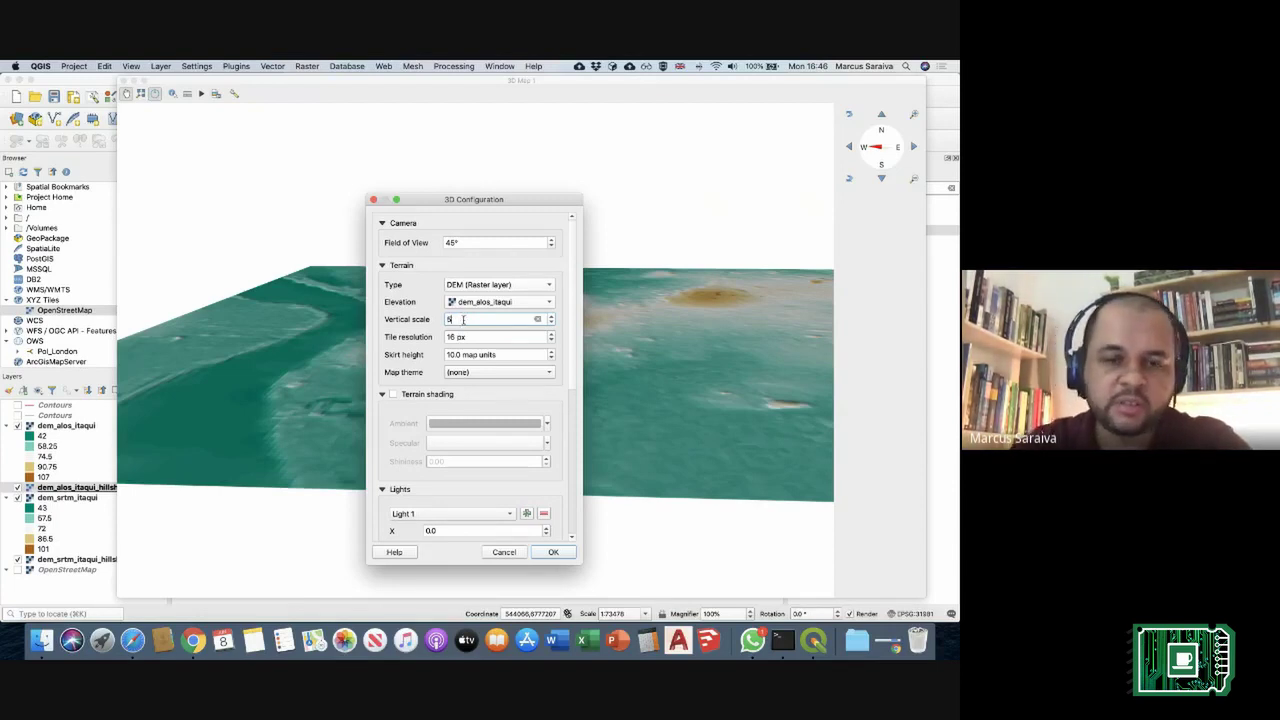
{"action": "scroll", "coordinate": [573, 318], "scroll_direction": "down", "scroll_amount": 1}
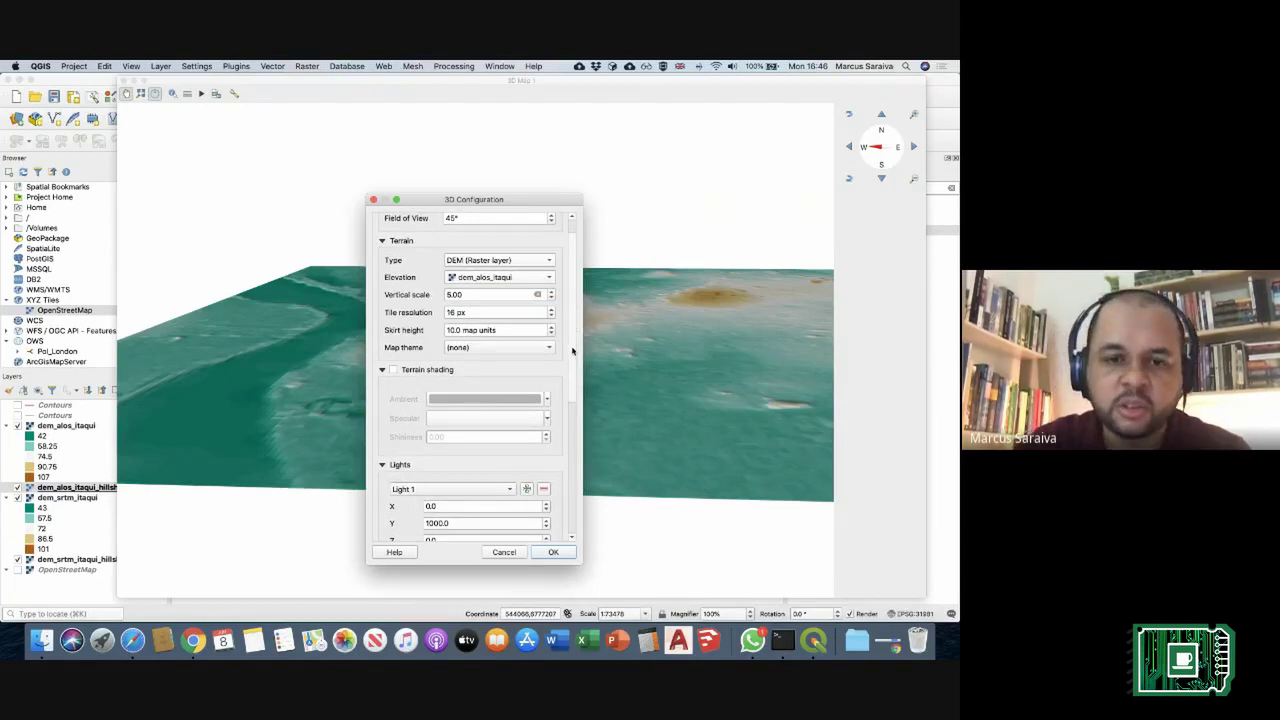
{"action": "left_click_drag", "start_coordinate": [571, 386], "coordinate": [577, 430]}
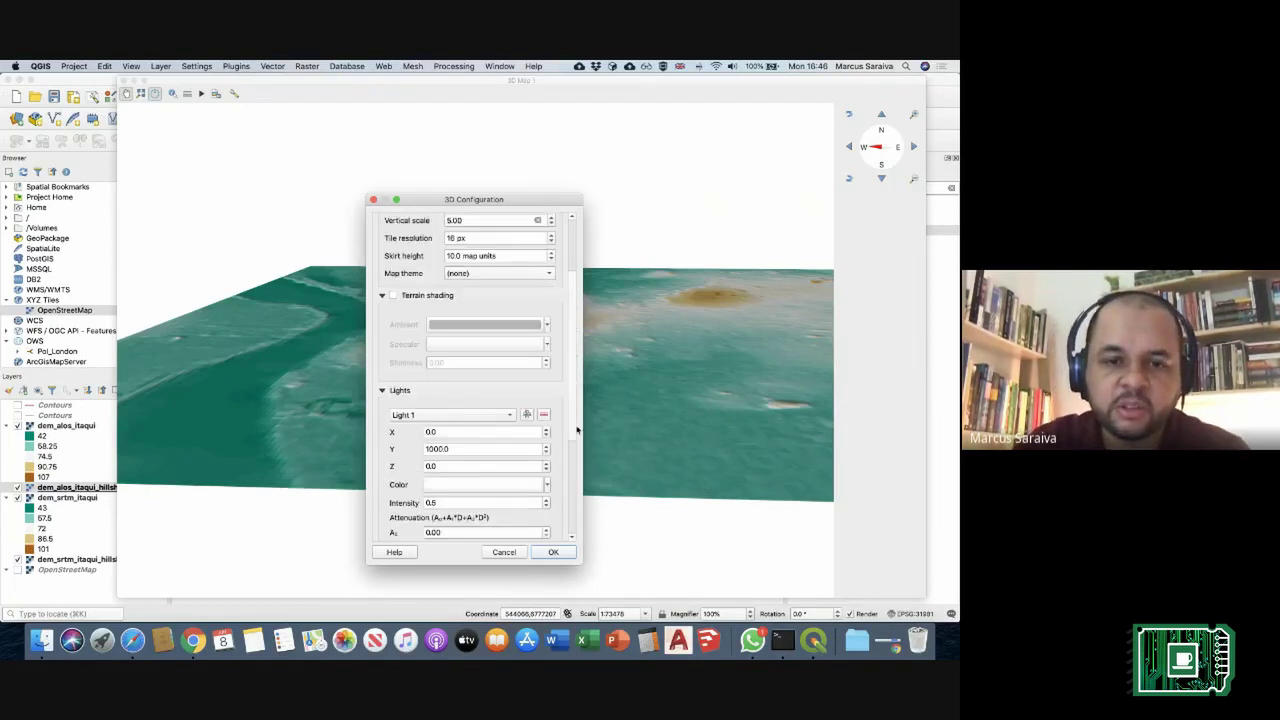
{"action": "left_click", "coordinate": [553, 551]}
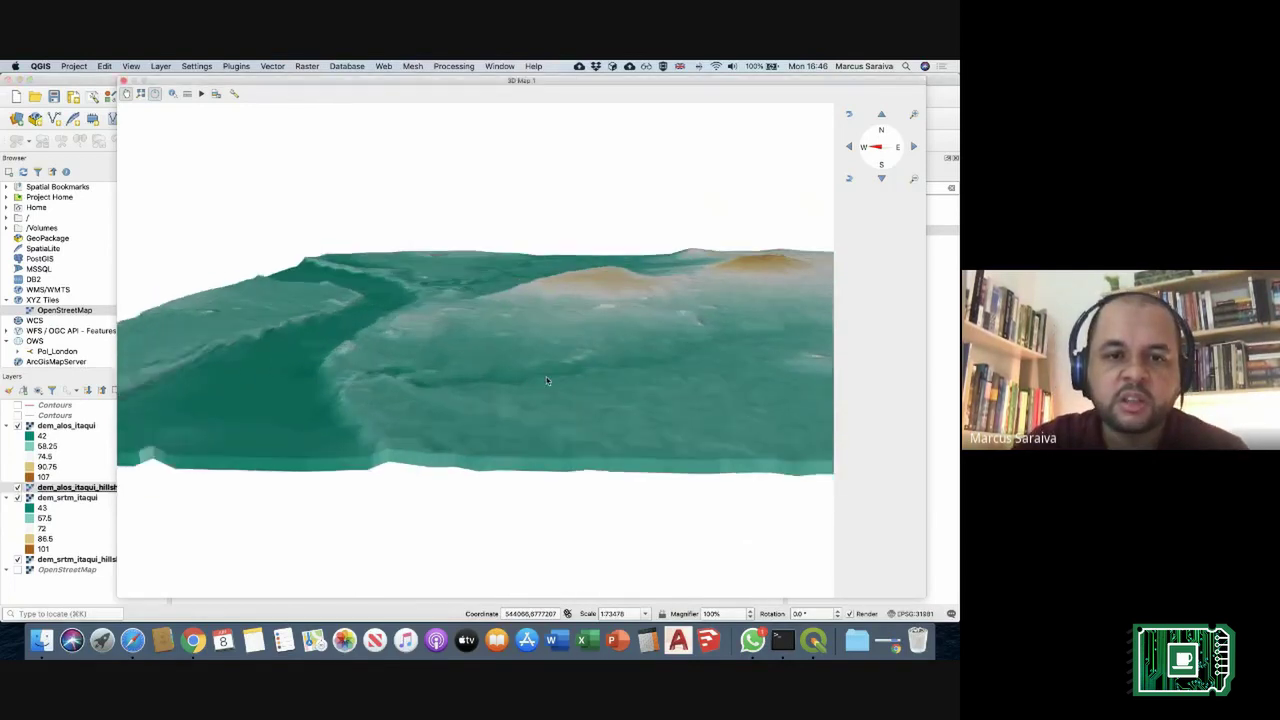
Step: Place the OpenStreetMap layer above dem_alos_itaqui and make it visible so it drapes over the 3D terrain
{"action": "scroll", "coordinate": [540, 381], "scroll_direction": "up", "scroll_amount": 2}
{"action": "mouse_move", "coordinate": [424, 360]}
{"action": "left_mouse_down"}
{"action": "mouse_move", "coordinate": [571, 384]}
{"action": "mouse_move", "coordinate": [417, 360]}
{"action": "mouse_move", "coordinate": [582, 372]}
{"action": "mouse_move", "coordinate": [600, 357]}
{"action": "mouse_move", "coordinate": [435, 361]}
{"action": "left_mouse_up"}
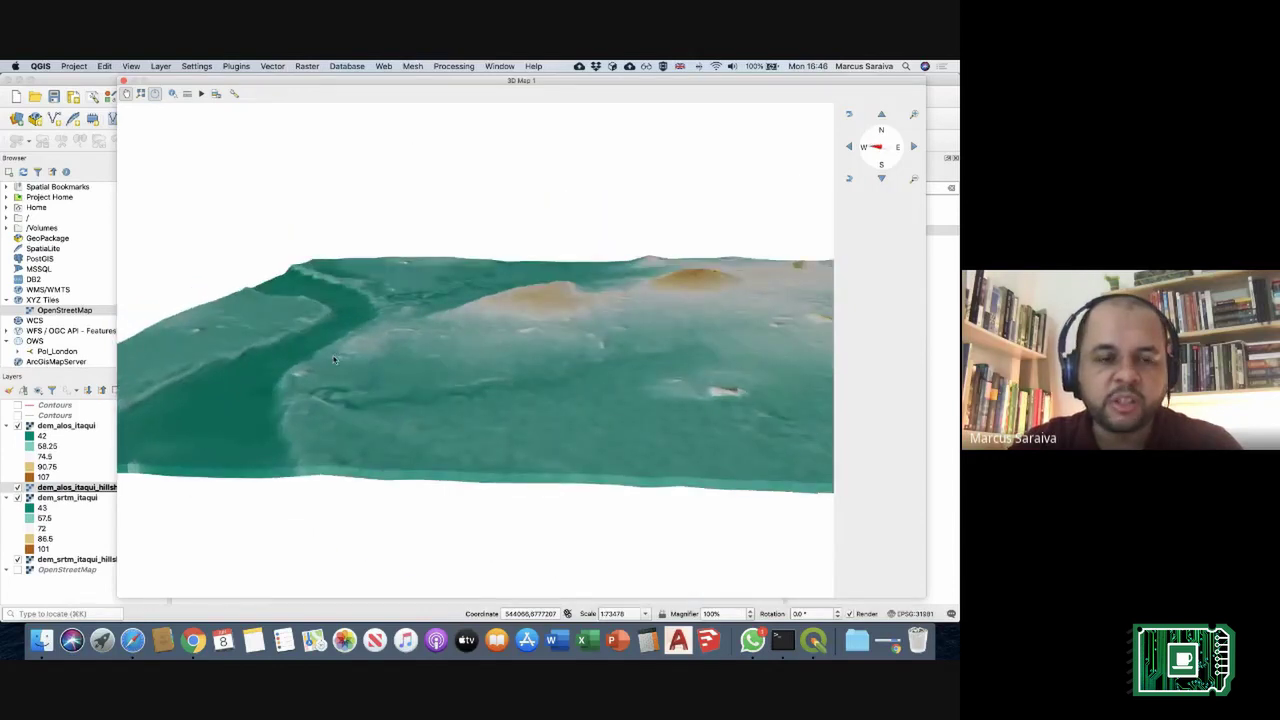
{"action": "left_click_drag", "start_coordinate": [335, 360], "coordinate": [474, 377]}
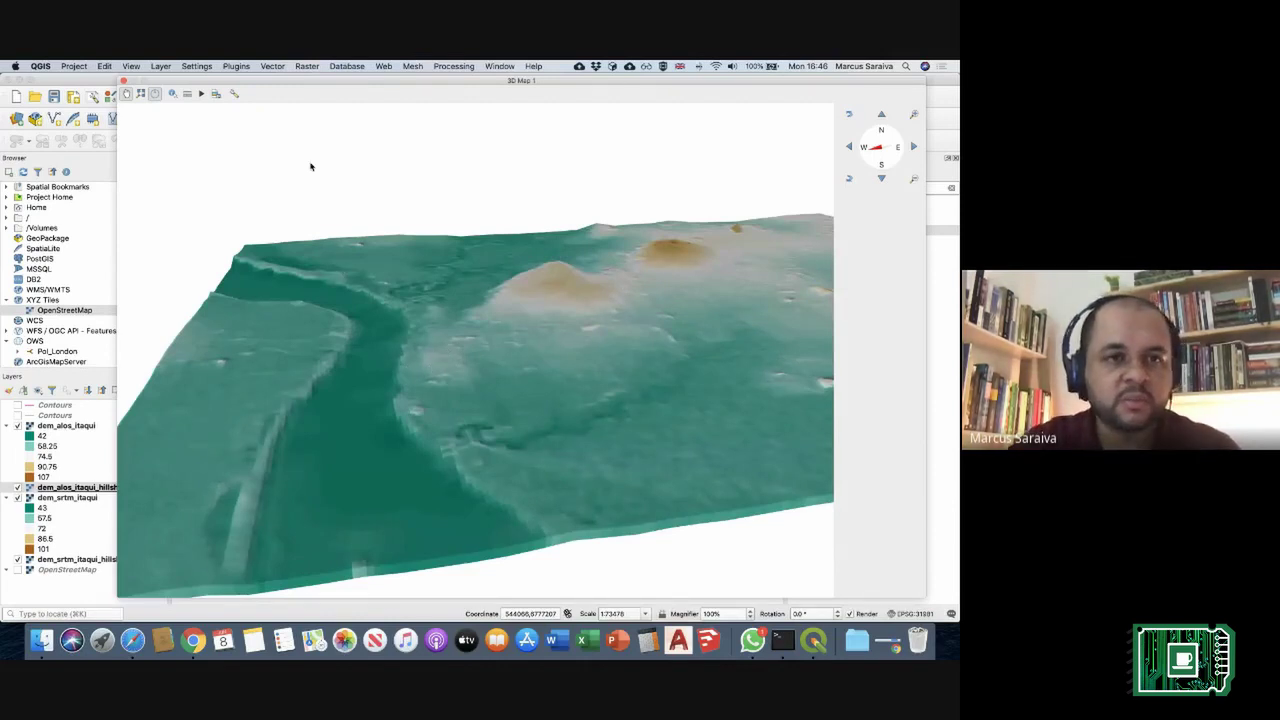
{"action": "left_click_drag", "start_coordinate": [322, 87], "coordinate": [335, 87]}
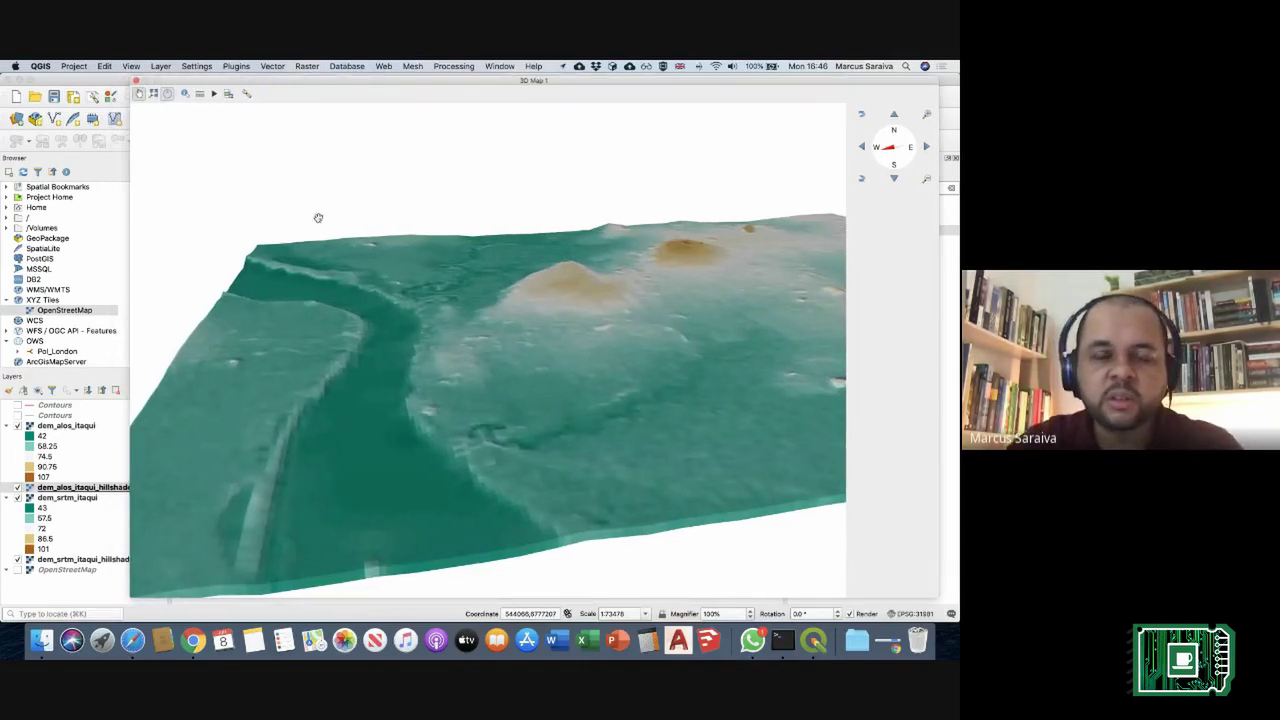
{"action": "left_click", "coordinate": [65, 570]}
{"action": "left_click_drag", "start_coordinate": [18, 572], "coordinate": [58, 410]}
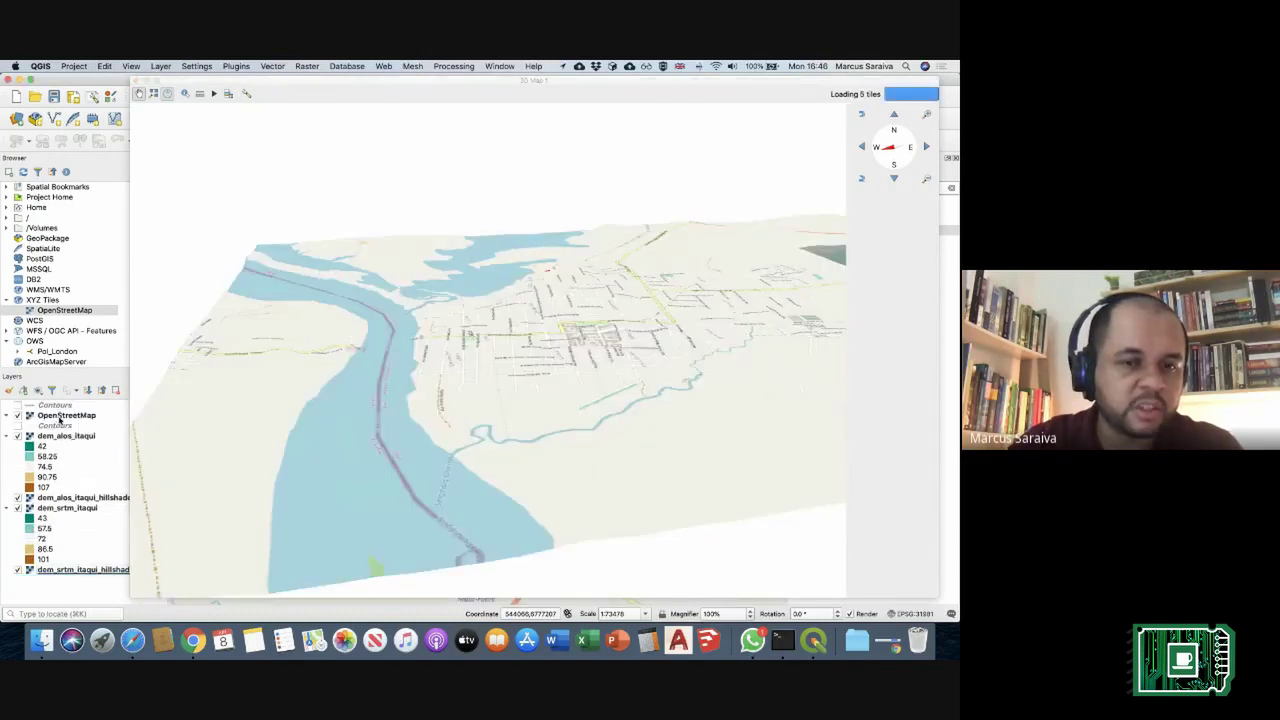
Step: Examine the OpenStreetMap streets and river draped over the 3D terrain from several angles and distances
{"action": "left_click", "coordinate": [420, 370]}
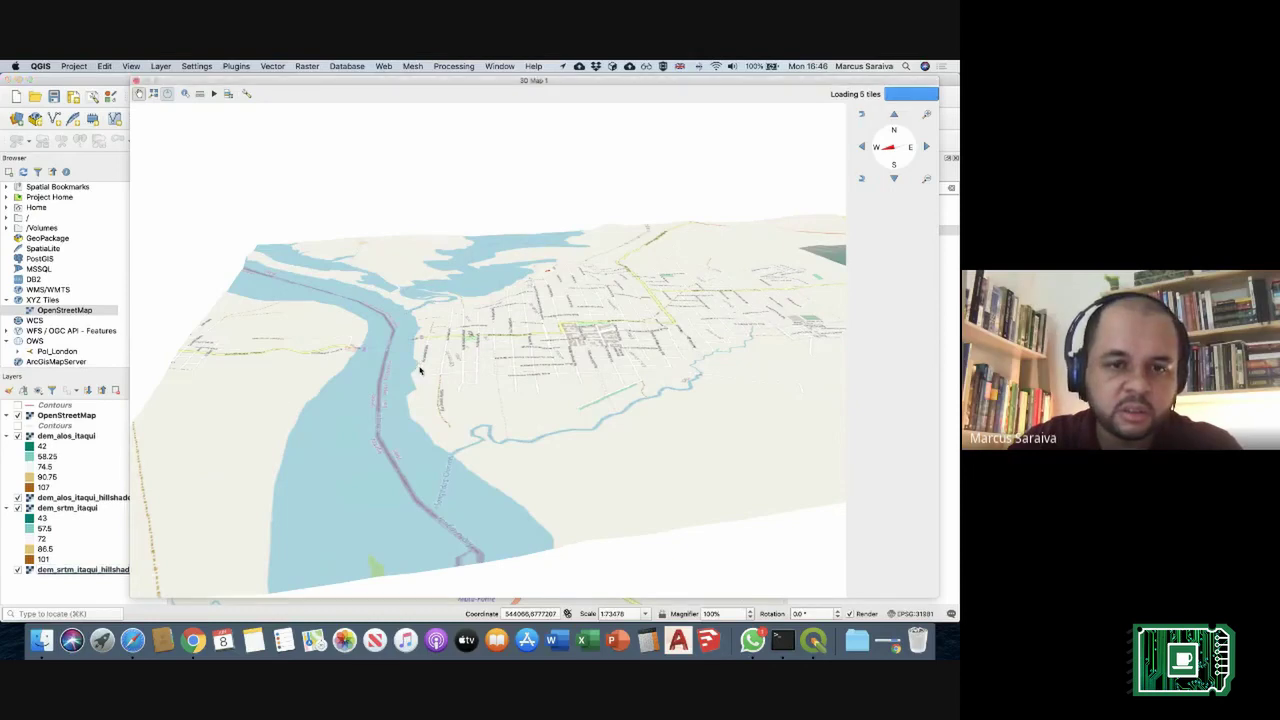
{"action": "left_click_drag", "start_coordinate": [467, 370], "coordinate": [652, 258]}
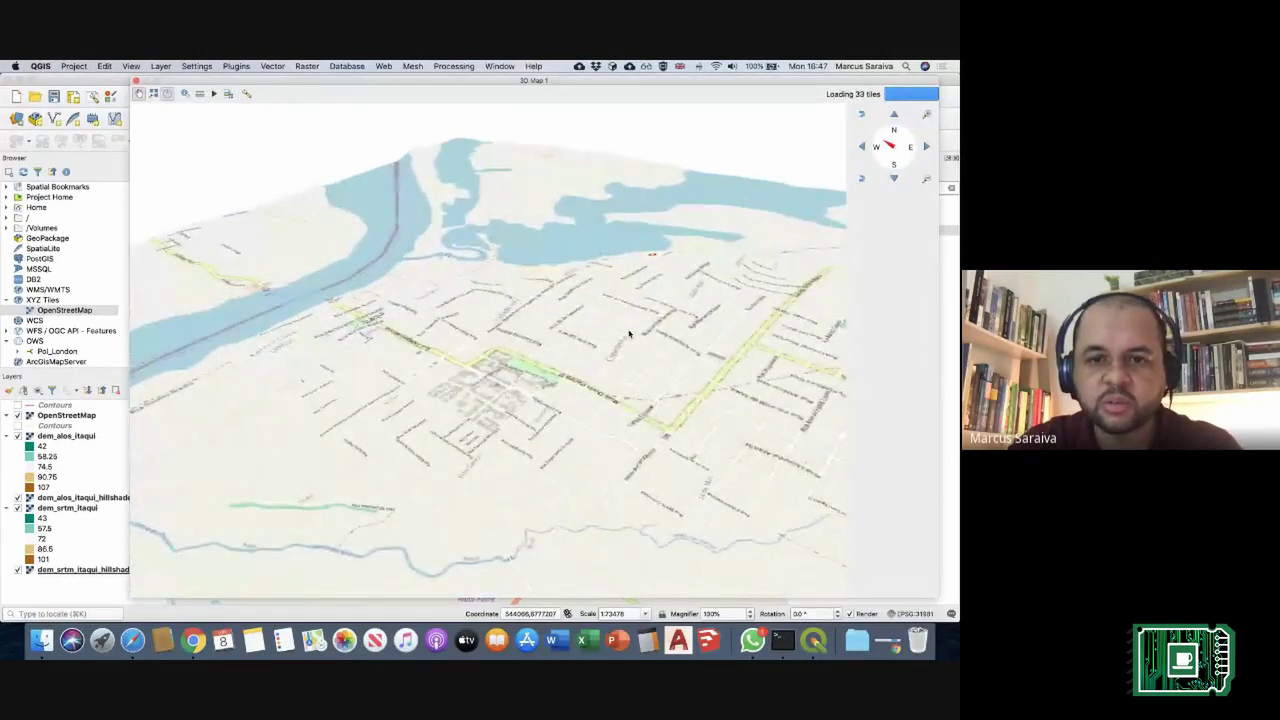
{"action": "left_click_drag", "start_coordinate": [629, 334], "coordinate": [593, 360]}
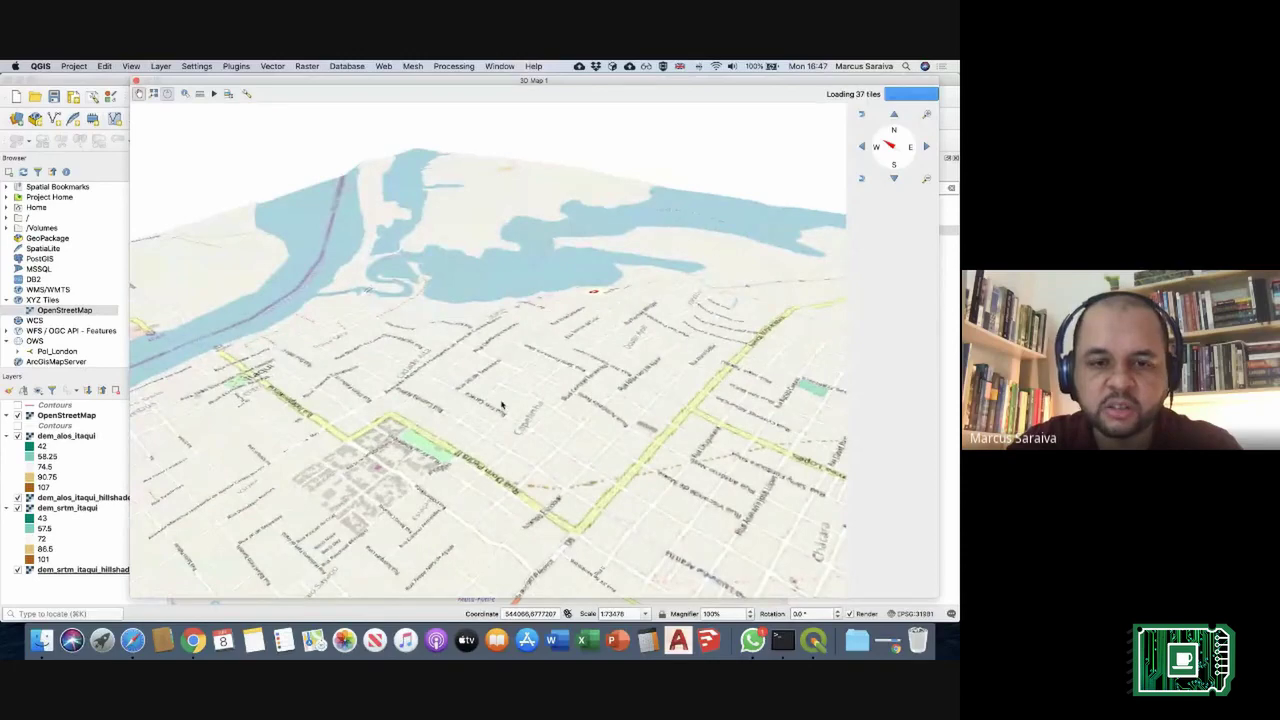
{"action": "scroll", "coordinate": [502, 404], "scroll_direction": "down", "scroll_amount": 3}
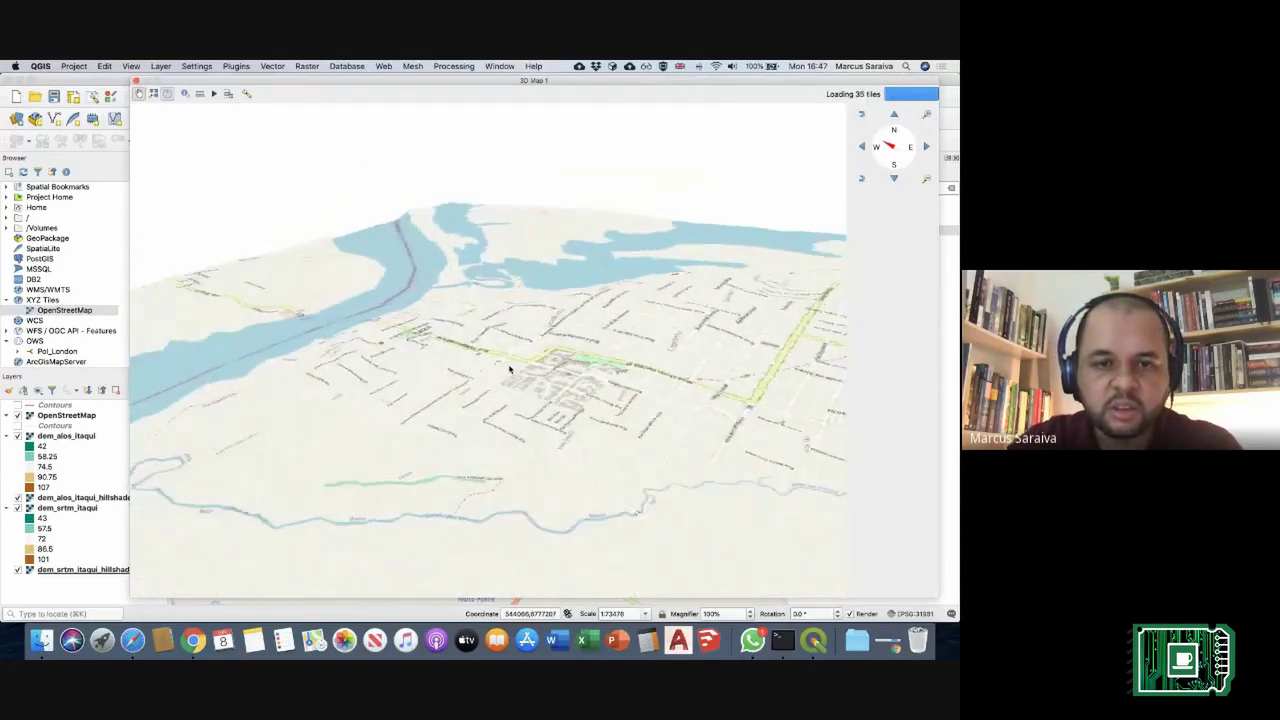
{"action": "left_click_drag", "start_coordinate": [509, 370], "coordinate": [510, 376]}
{"action": "scroll", "coordinate": [514, 423], "scroll_direction": "up", "scroll_amount": 5}
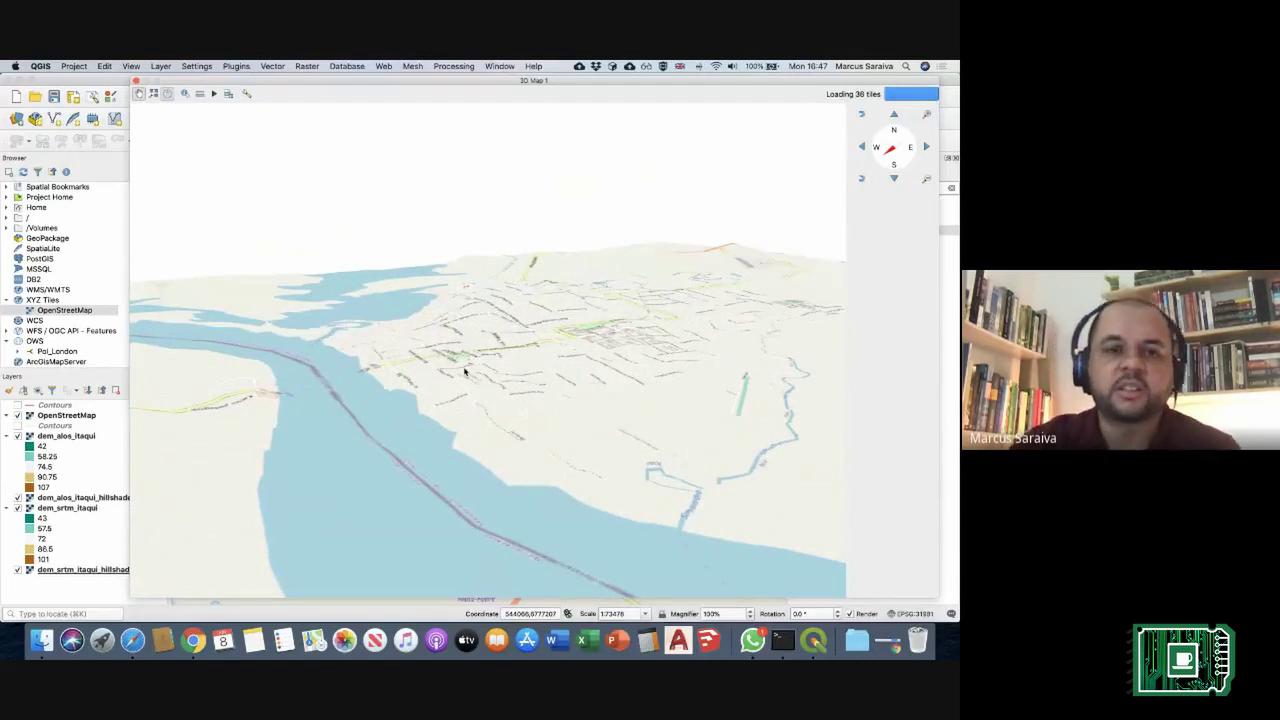
Step: Hide the OpenStreetMap layer to bring back the coloured ALOS terrain in 3D, and save the project
{"action": "left_click", "coordinate": [17, 415]}
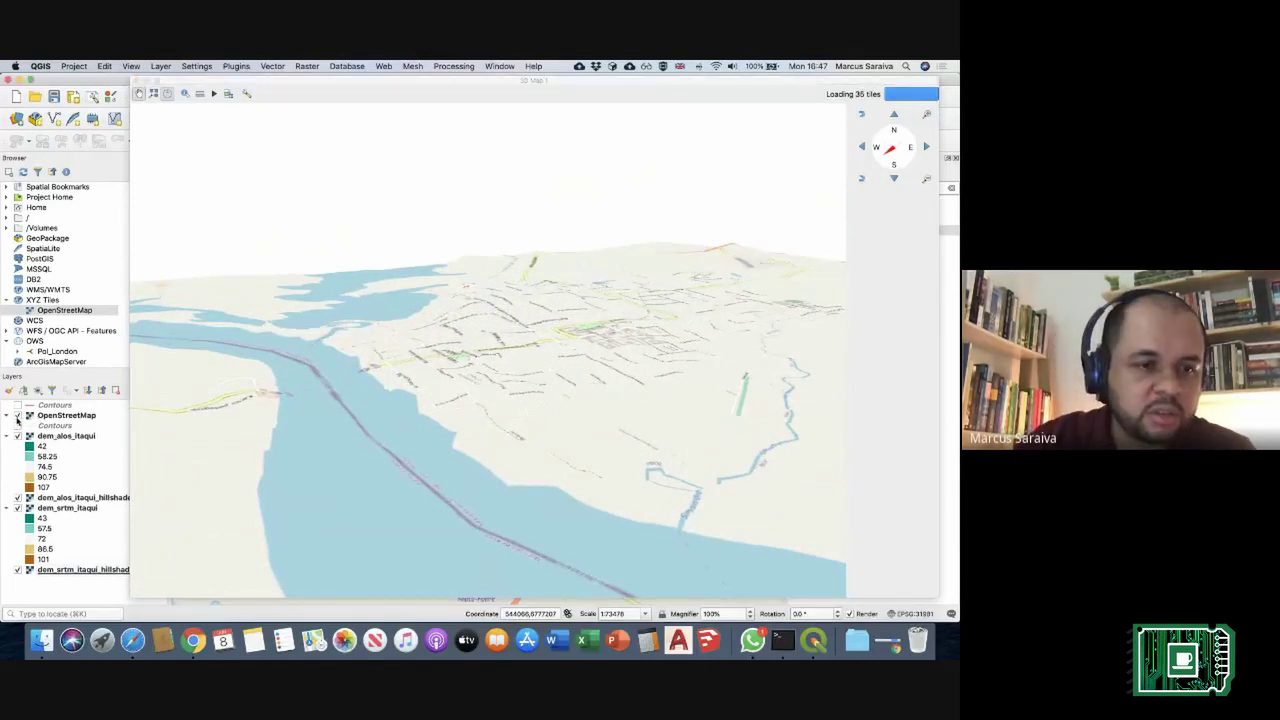
{"action": "left_click", "coordinate": [84, 416]}
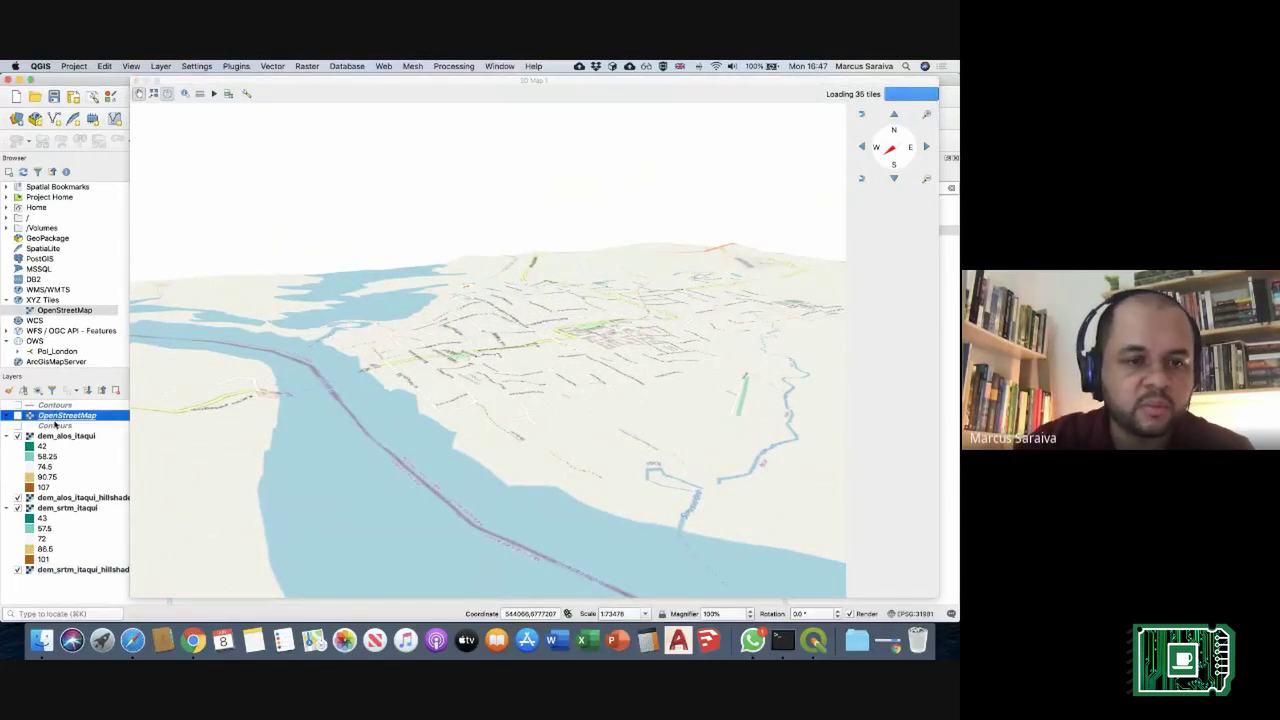
{"action": "left_click", "coordinate": [478, 378]}
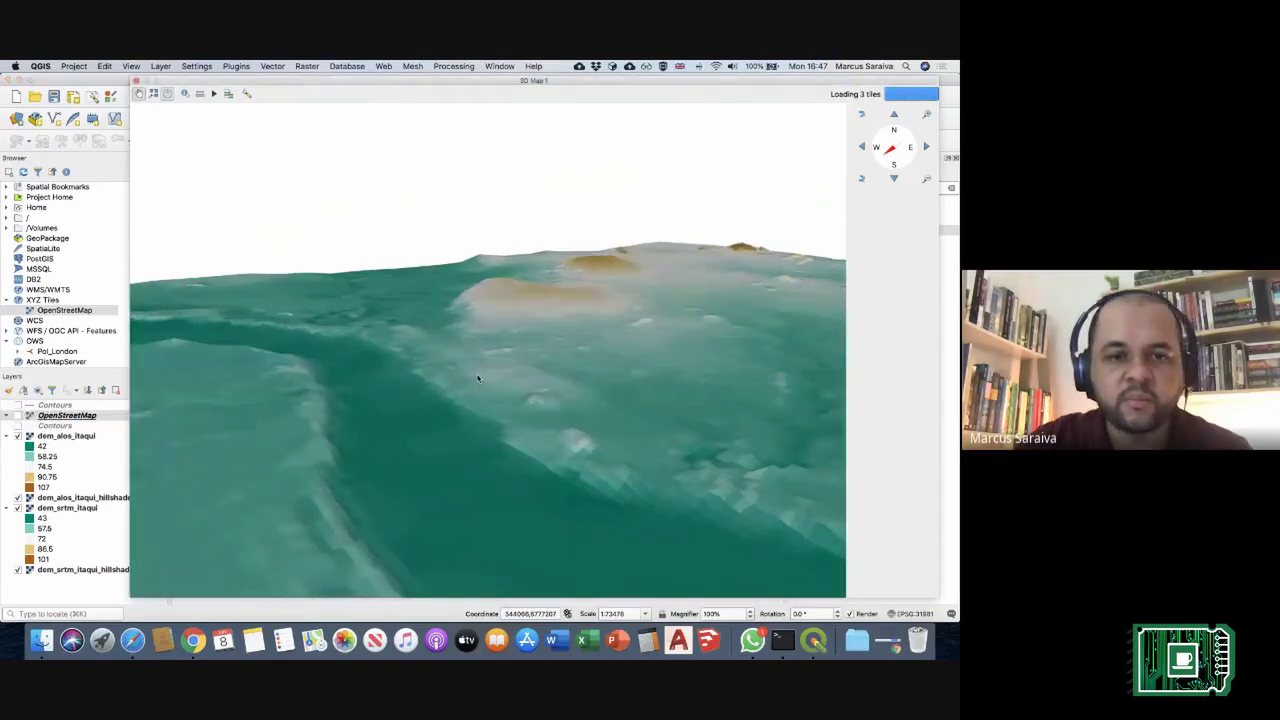
{"action": "key", "text": "super+s"}
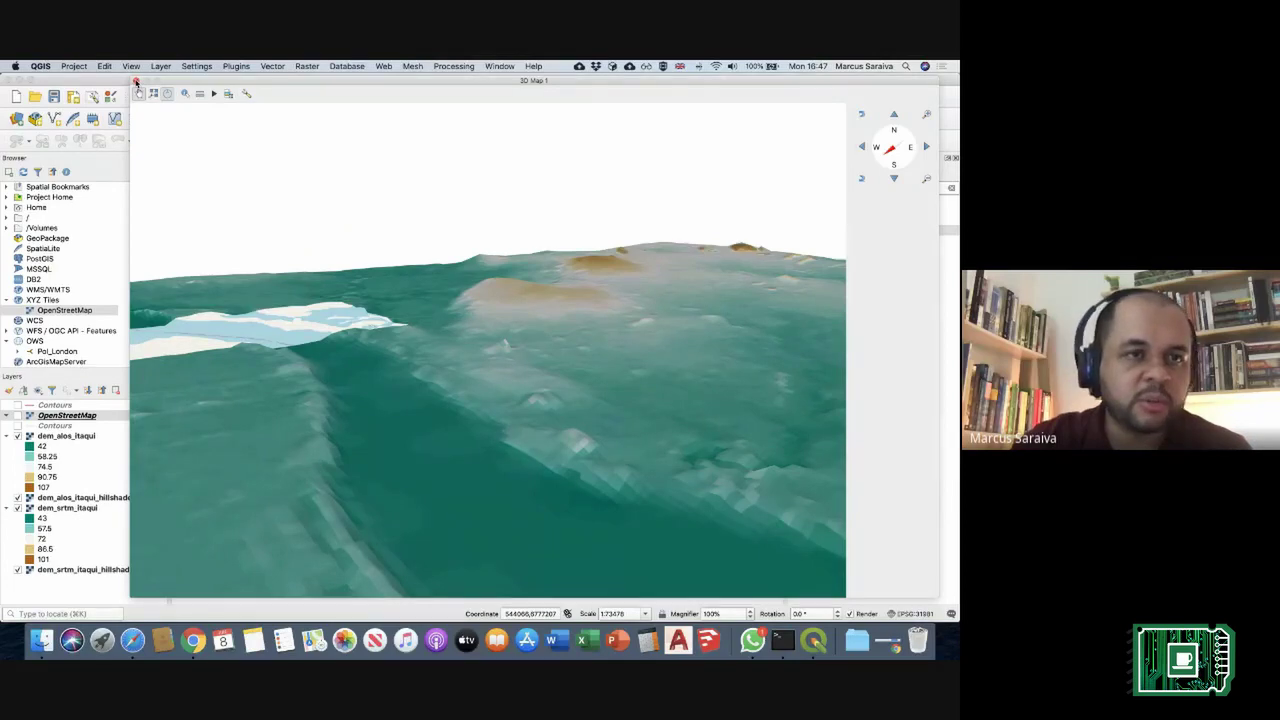
Step: Close the 3D map window, then relaunch QGIS and dismiss its problem report without reopening from it
{"action": "left_click", "coordinate": [136, 82]}
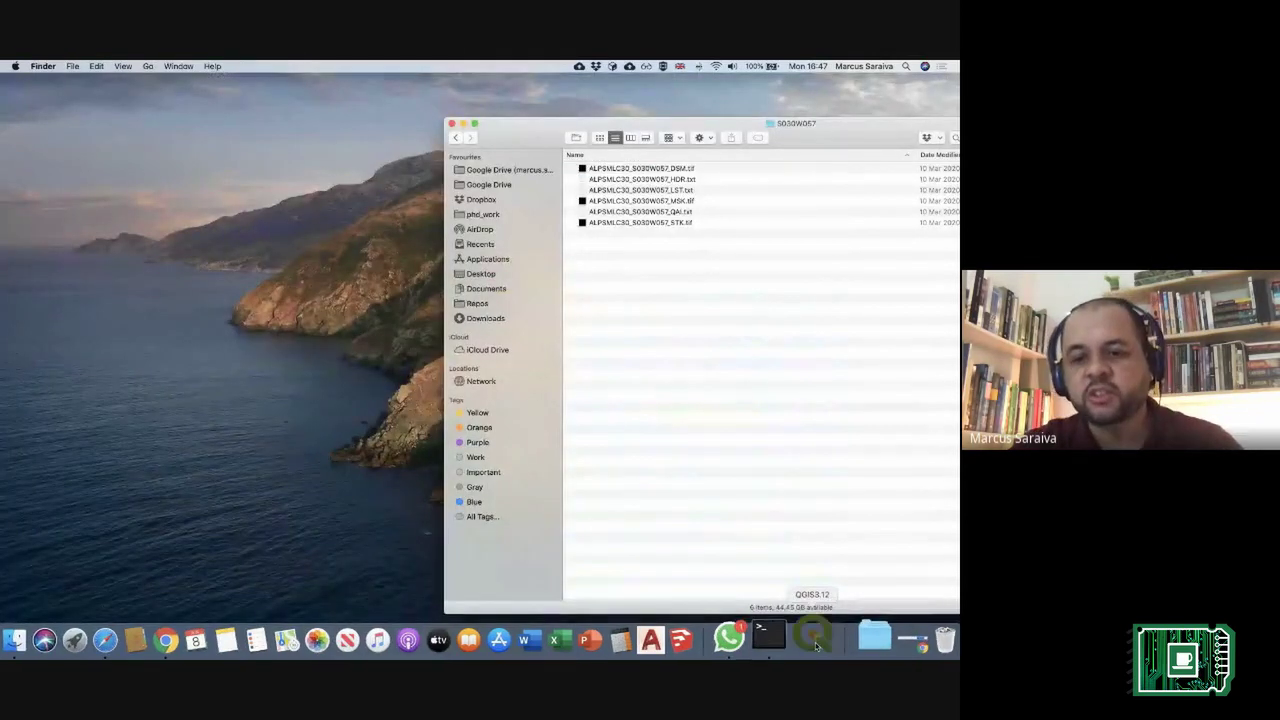
{"action": "left_click", "coordinate": [817, 643]}
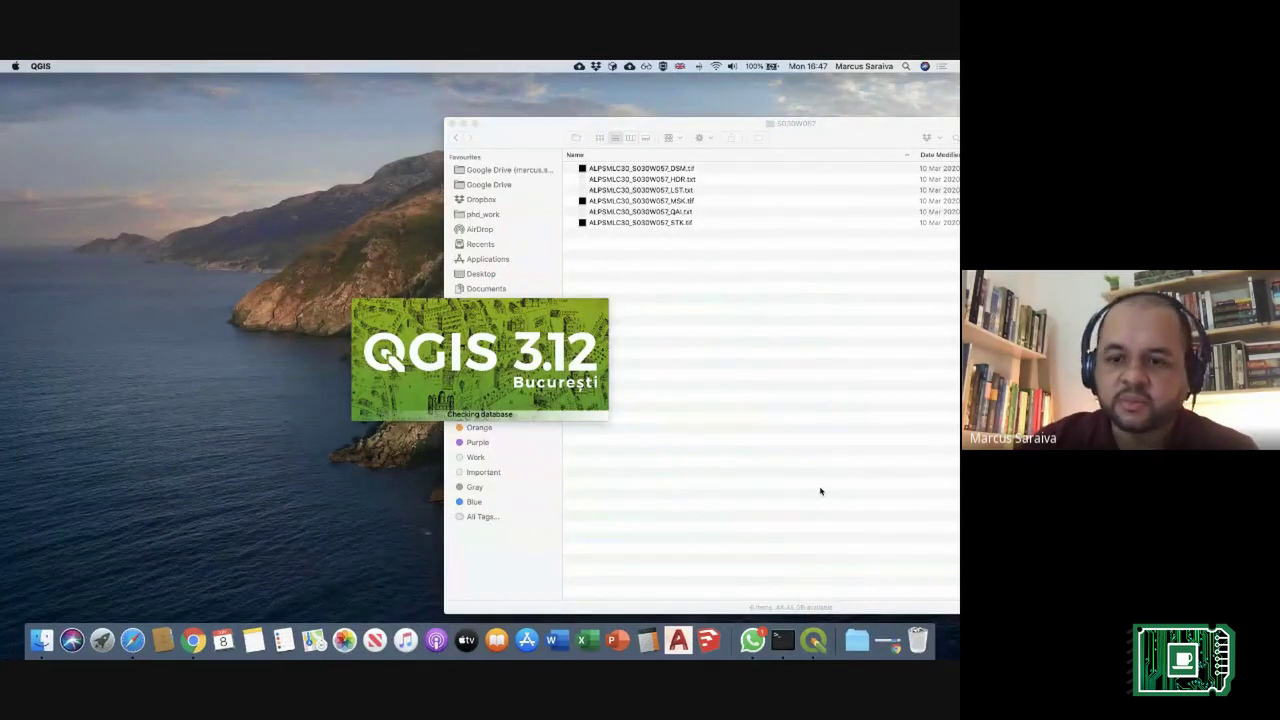
{"action": "right_click", "coordinate": [842, 514]}
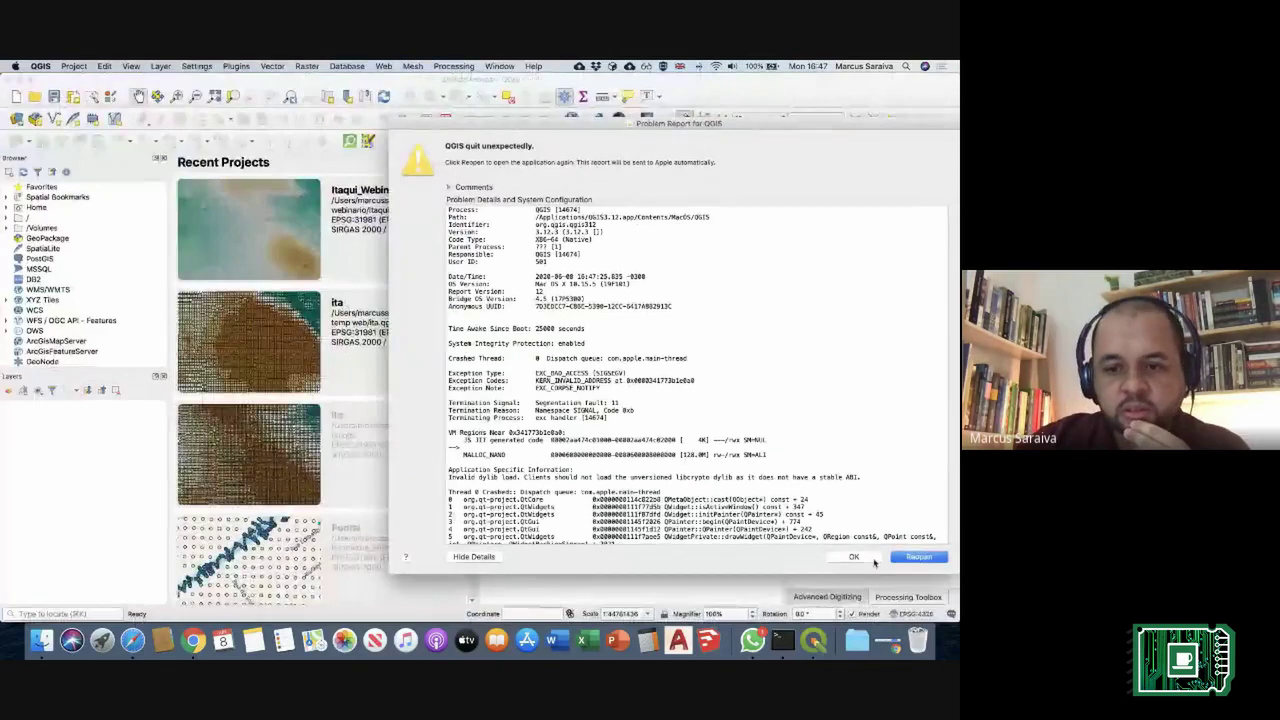
{"action": "left_click", "coordinate": [853, 556]}
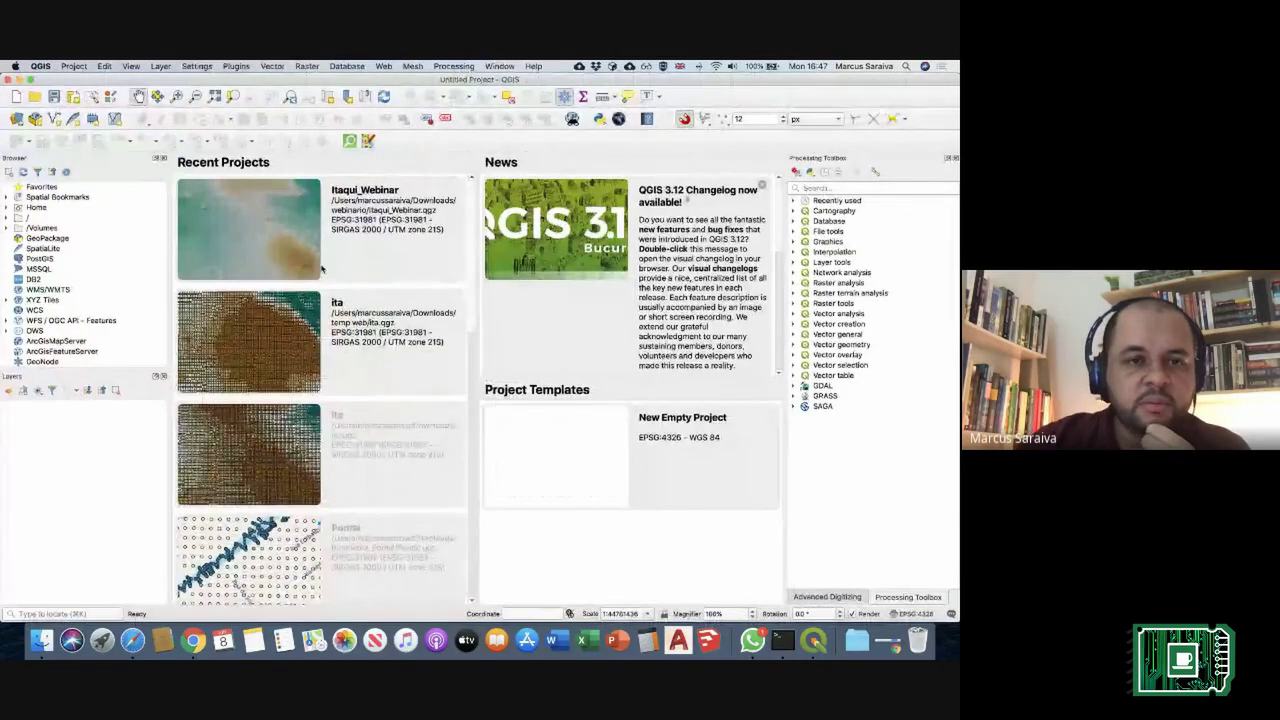
Step: Reopen the recent Itaqui_Webinar project and close its restored 3D map window
{"action": "left_click", "coordinate": [272, 242]}
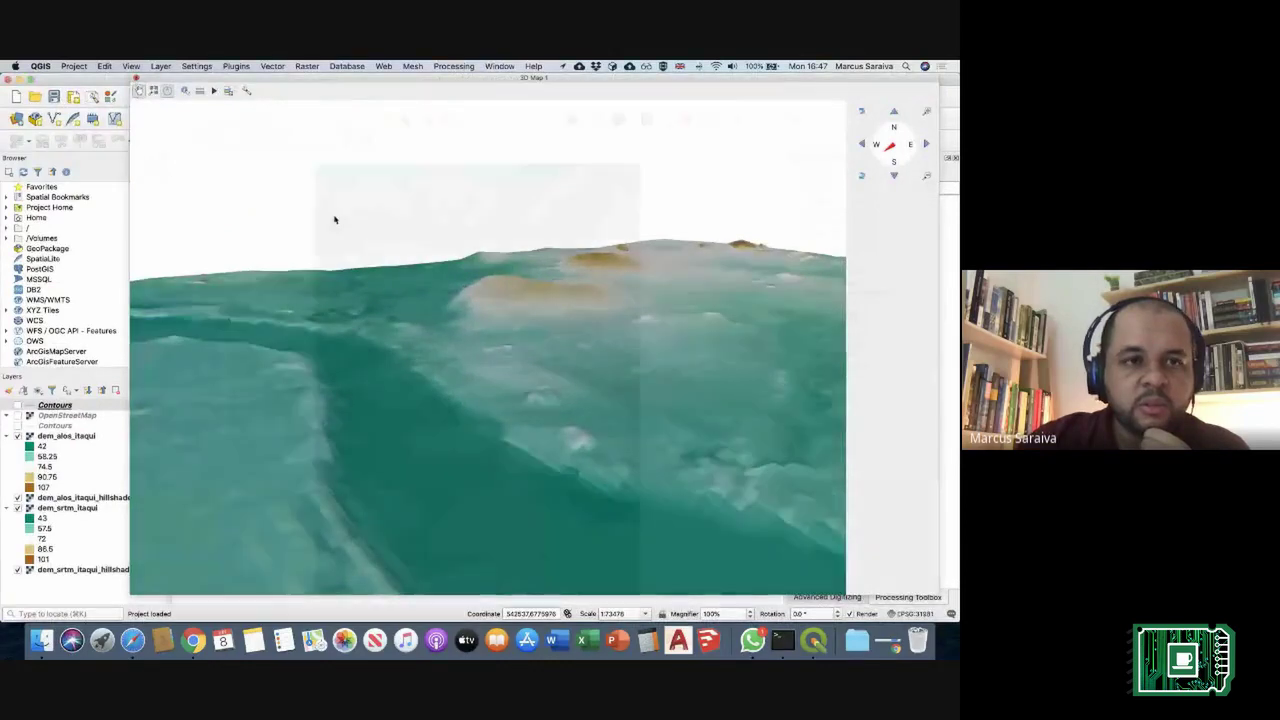
{"action": "left_click", "coordinate": [137, 80]}
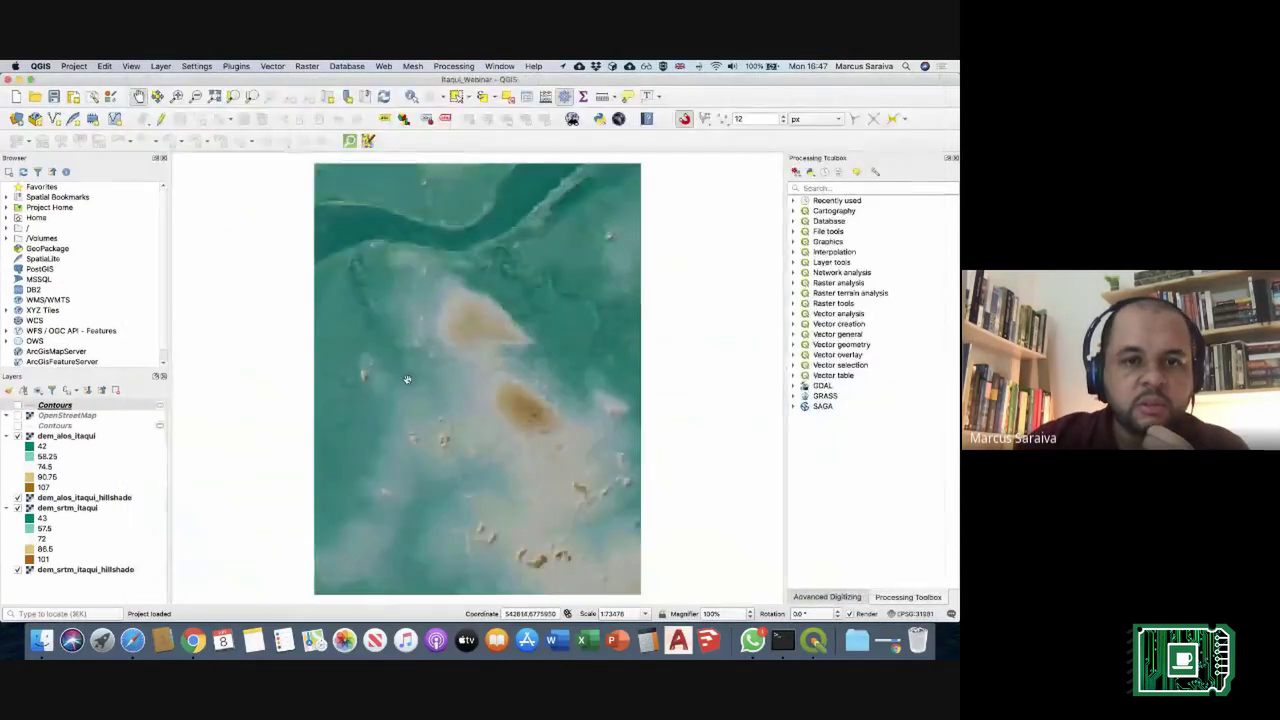
Step: Switch to Chrome, open openstreetmap.org in a new tab, and view the street map around Itaqui
{"action": "left_click", "coordinate": [193, 640]}
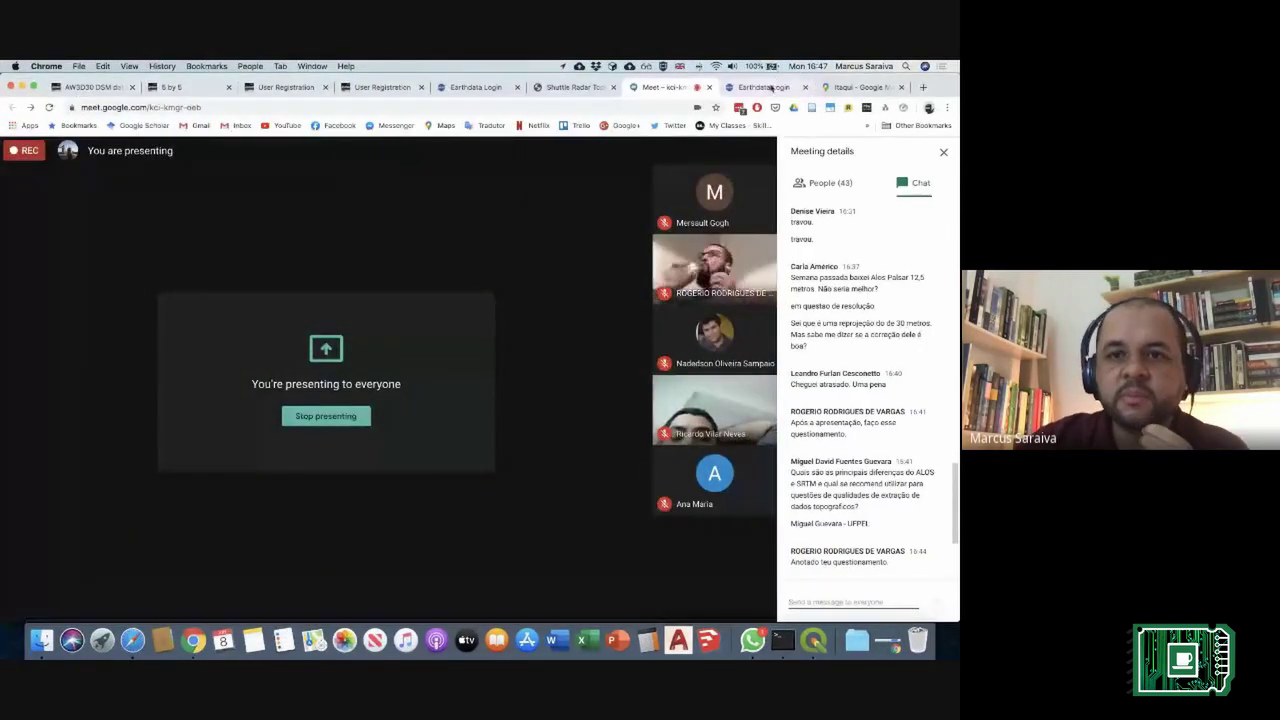
{"action": "left_click", "coordinate": [764, 87]}
{"action": "left_click", "coordinate": [860, 87]}
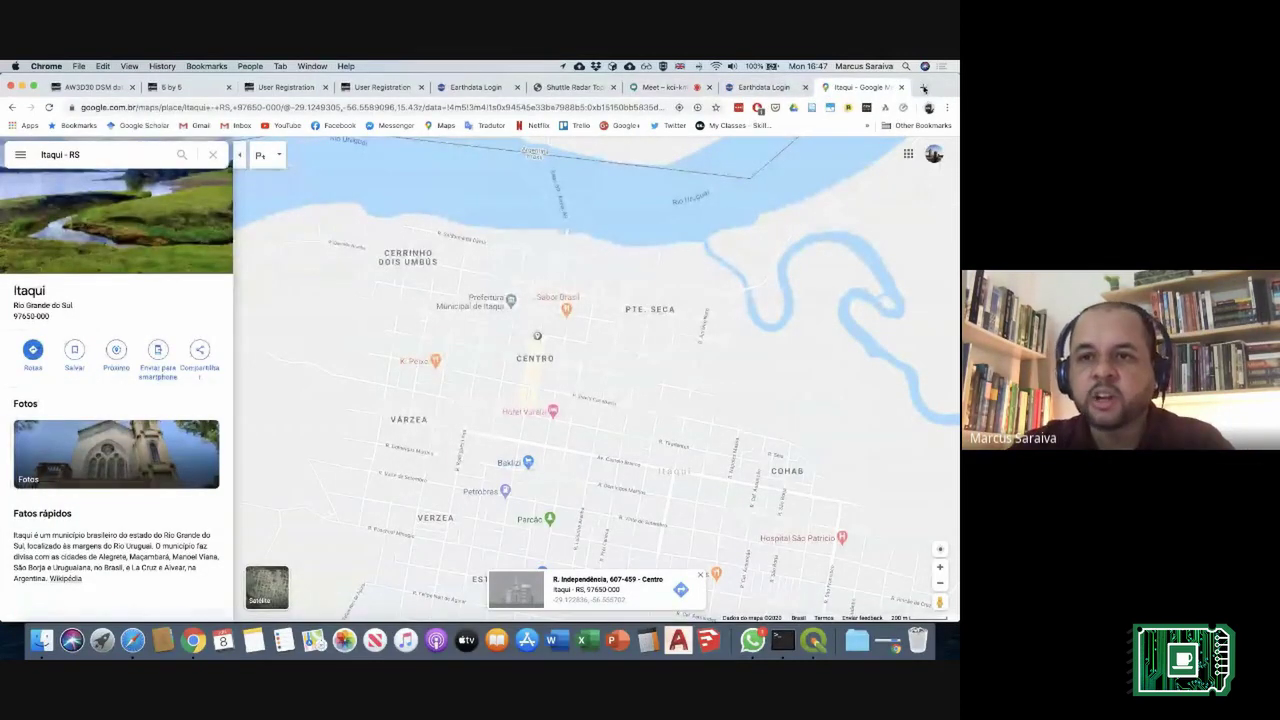
{"action": "left_click", "coordinate": [922, 87]}
{"action": "left_click", "coordinate": [431, 112]}
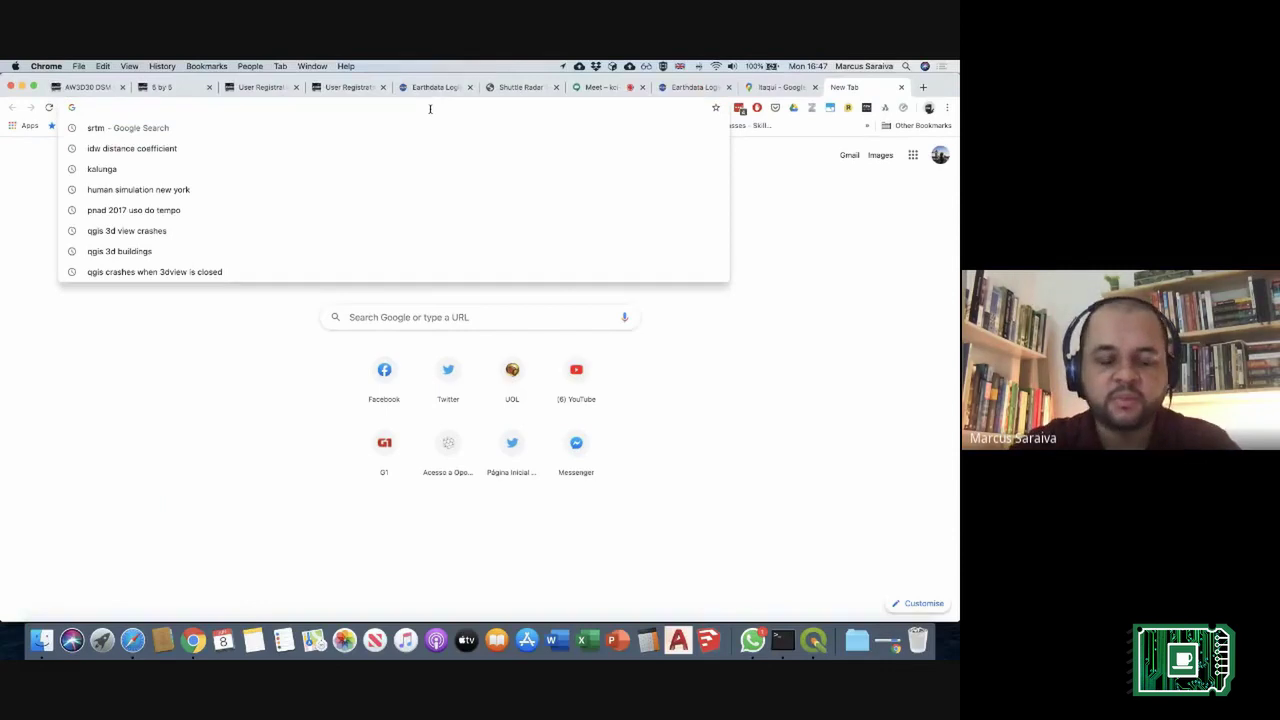
{"action": "type", "text": "open"}
{"action": "key", "text": "Down"}
{"action": "key", "text": "Down"}
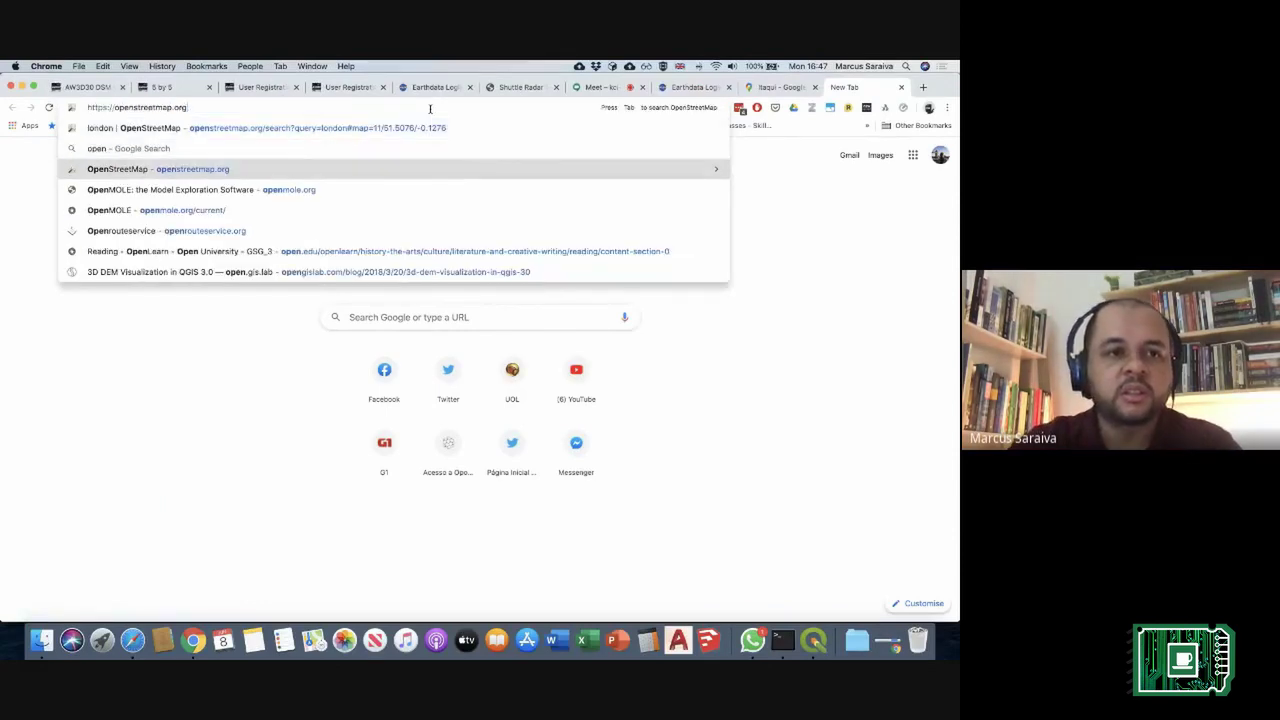
{"action": "key", "text": "Return"}
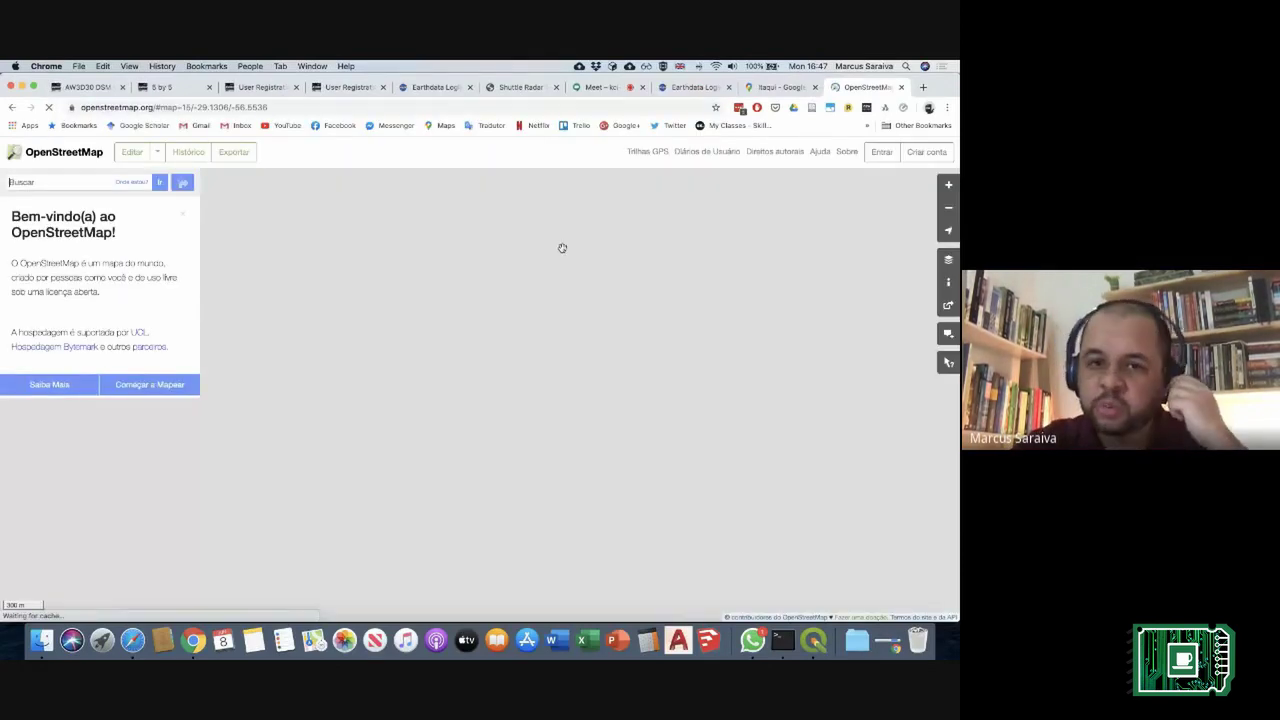
{"action": "scroll", "coordinate": [537, 313], "scroll_direction": "down", "scroll_amount": 2}
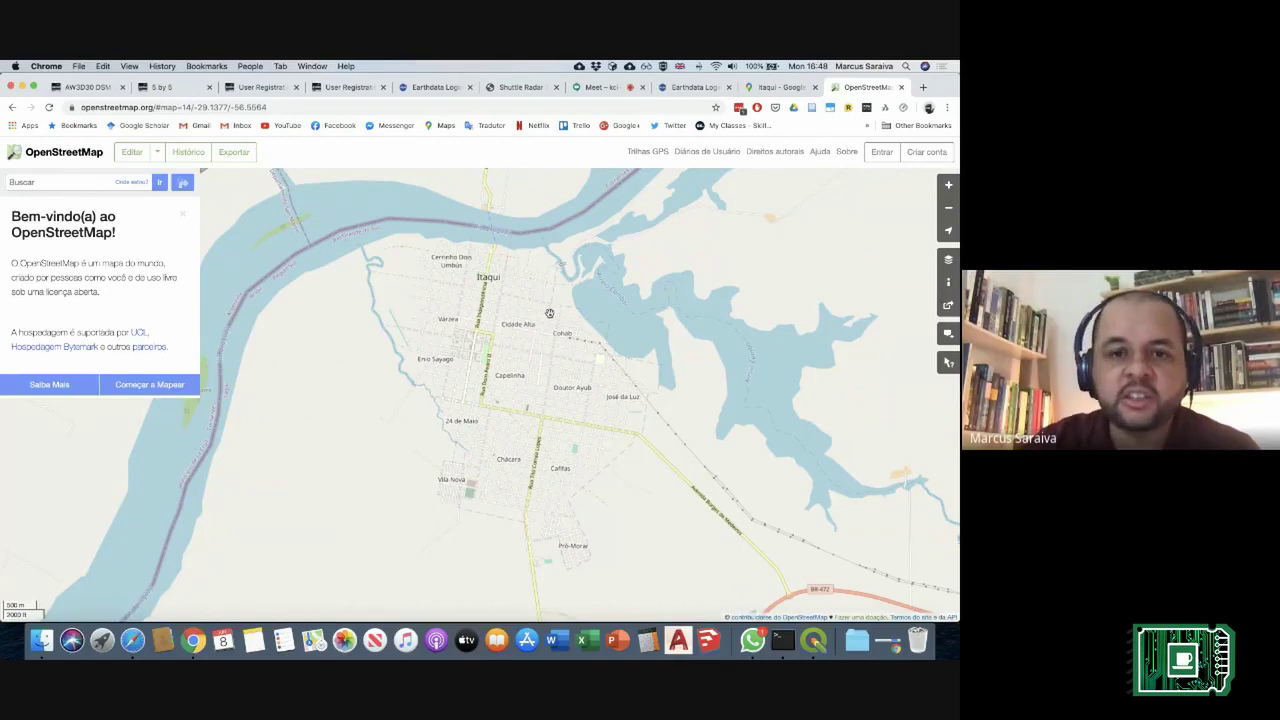
{"action": "scroll", "coordinate": [464, 332], "scroll_direction": "up", "scroll_amount": 2}
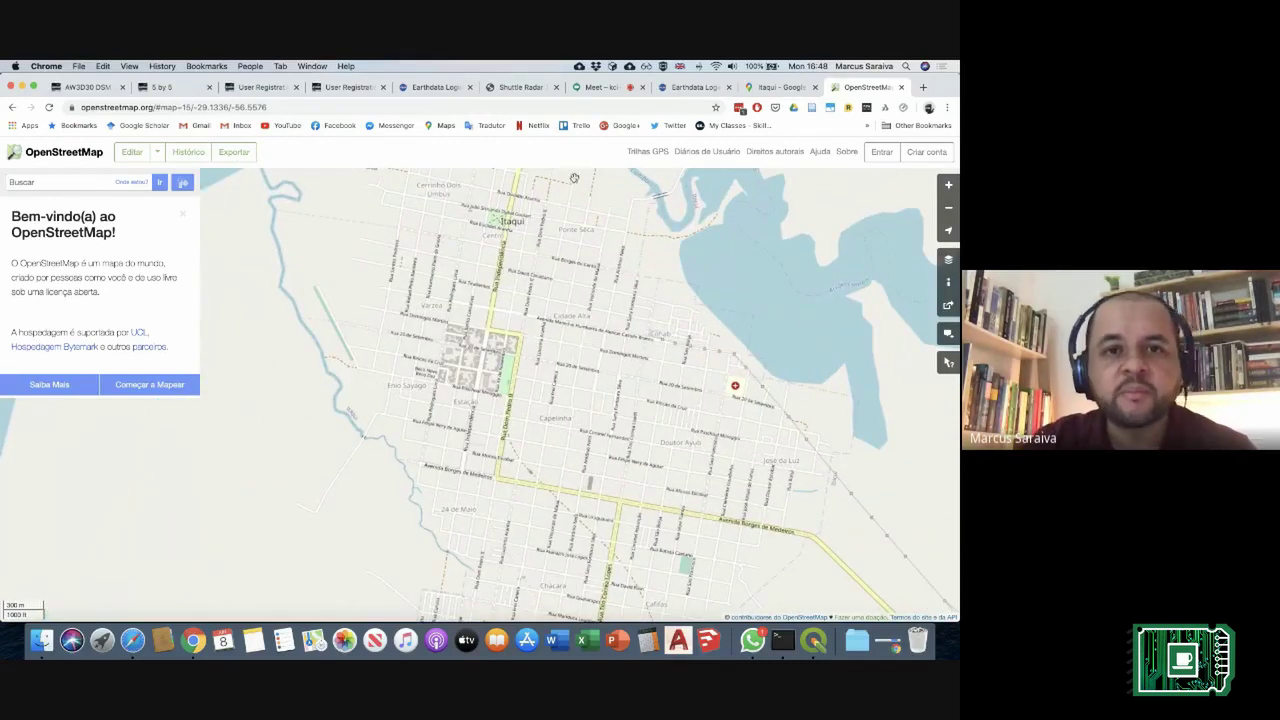
Step: Check the latest participant questions in the Google Meet chat, glancing at the QGIS terrain map in between
{"action": "left_click", "coordinate": [600, 87]}
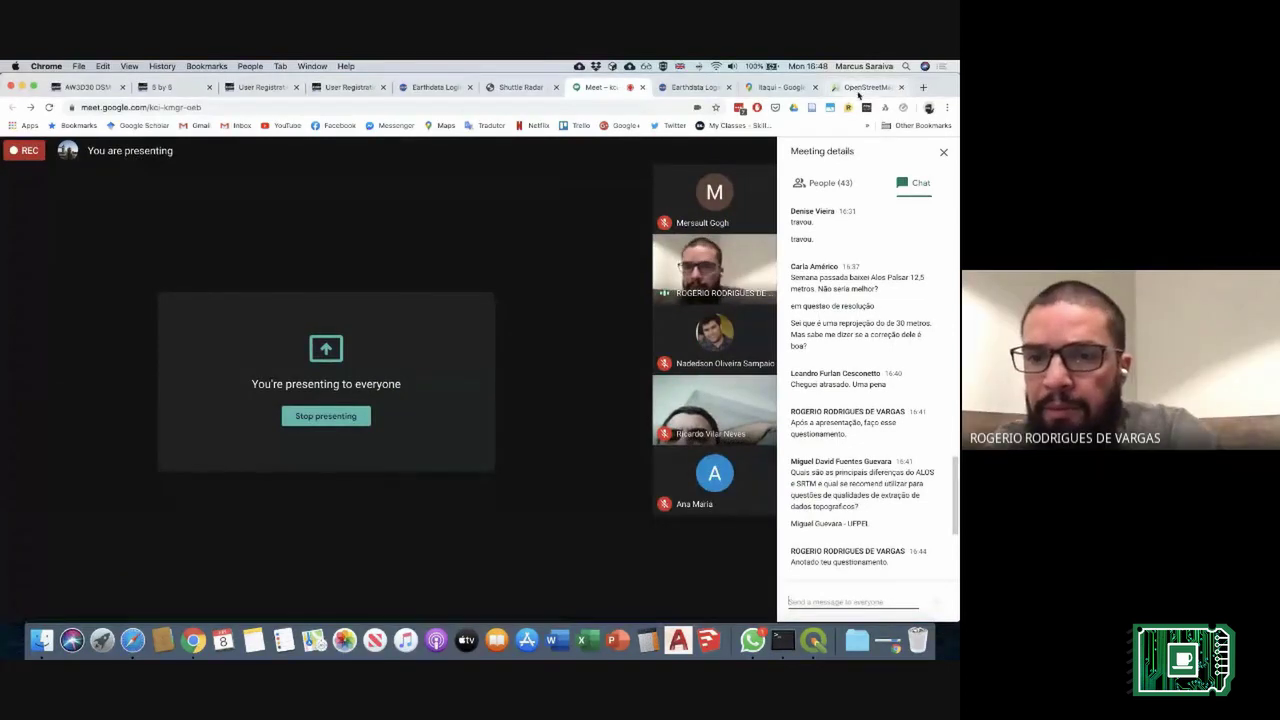
{"action": "scroll", "coordinate": [828, 547], "scroll_direction": "down", "scroll_amount": 3}
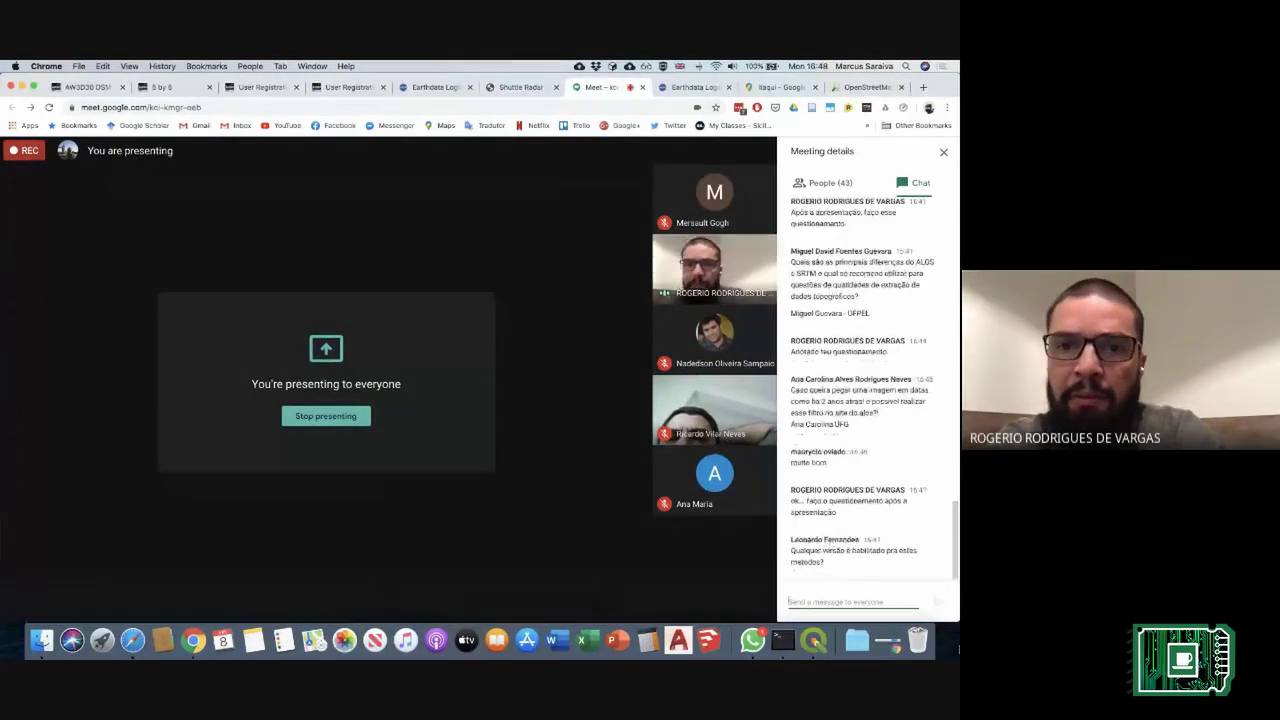
{"action": "right_click", "coordinate": [856, 556]}
{"action": "key", "text": "Escape"}
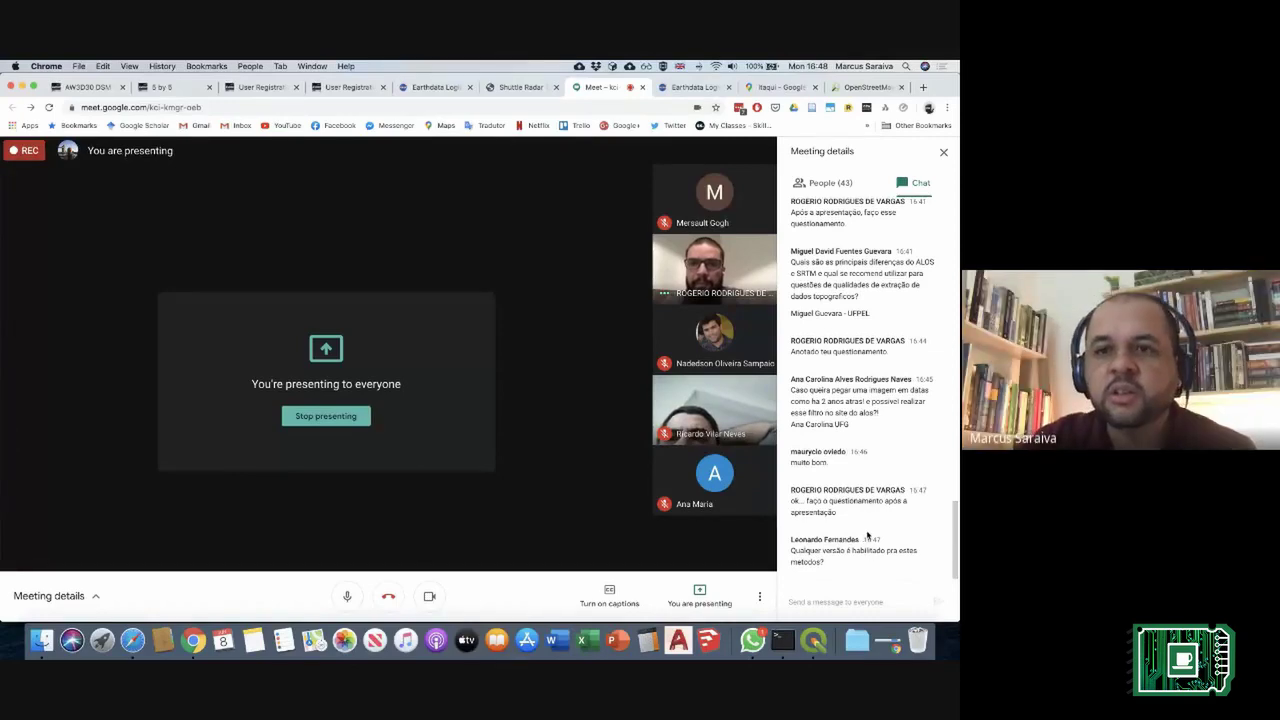
{"action": "scroll", "coordinate": [870, 535], "scroll_direction": "right", "scroll_amount": 3}
{"action": "scroll", "coordinate": [876, 529], "scroll_direction": "right", "scroll_amount": 5}
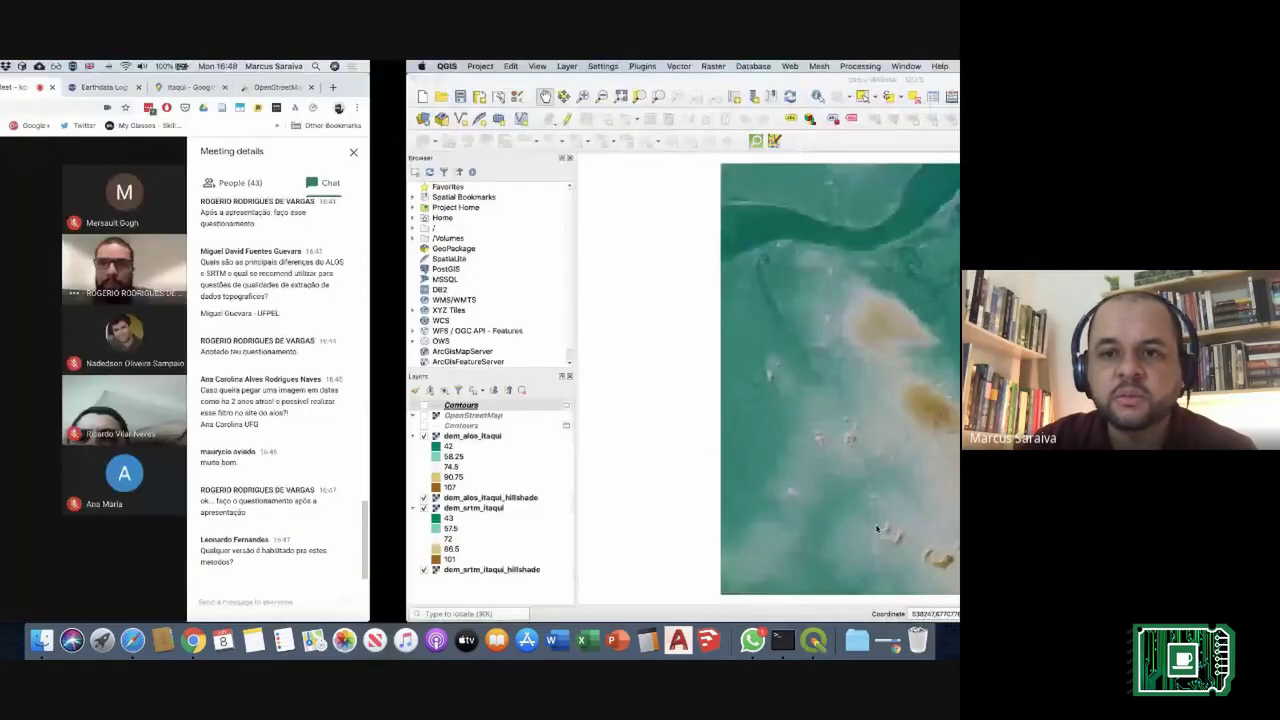
{"action": "scroll", "coordinate": [876, 529], "scroll_direction": "left", "scroll_amount": 5}
{"action": "right_click", "coordinate": [874, 529]}
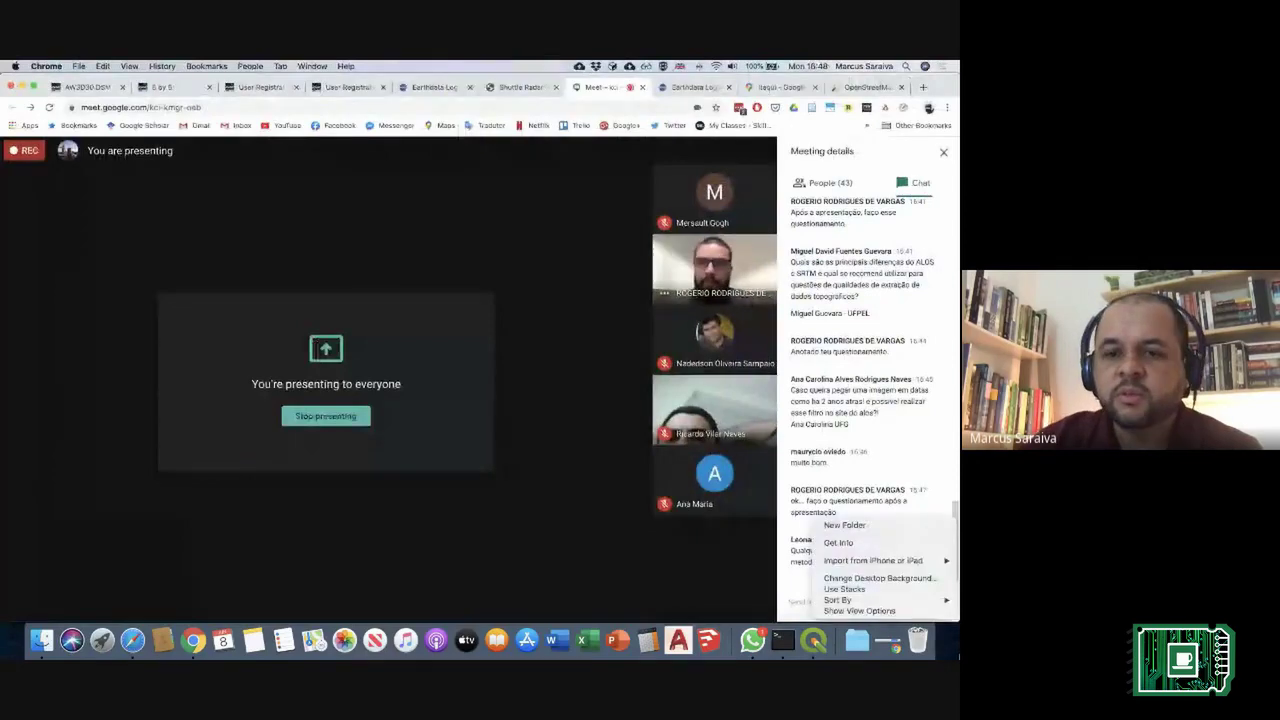
{"action": "left_click", "coordinate": [866, 447]}
{"action": "scroll", "coordinate": [866, 447], "scroll_direction": "right", "scroll_amount": 3}
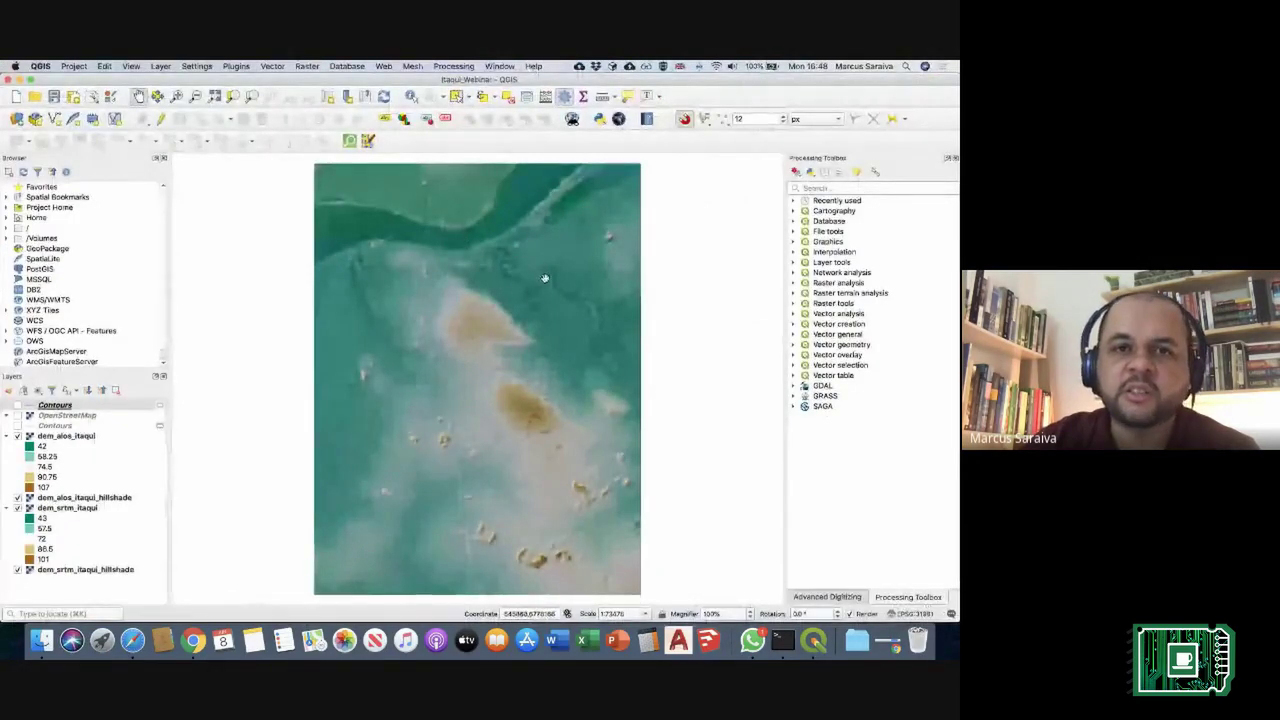
{"action": "scroll", "coordinate": [655, 350], "scroll_direction": "left", "scroll_amount": 5}
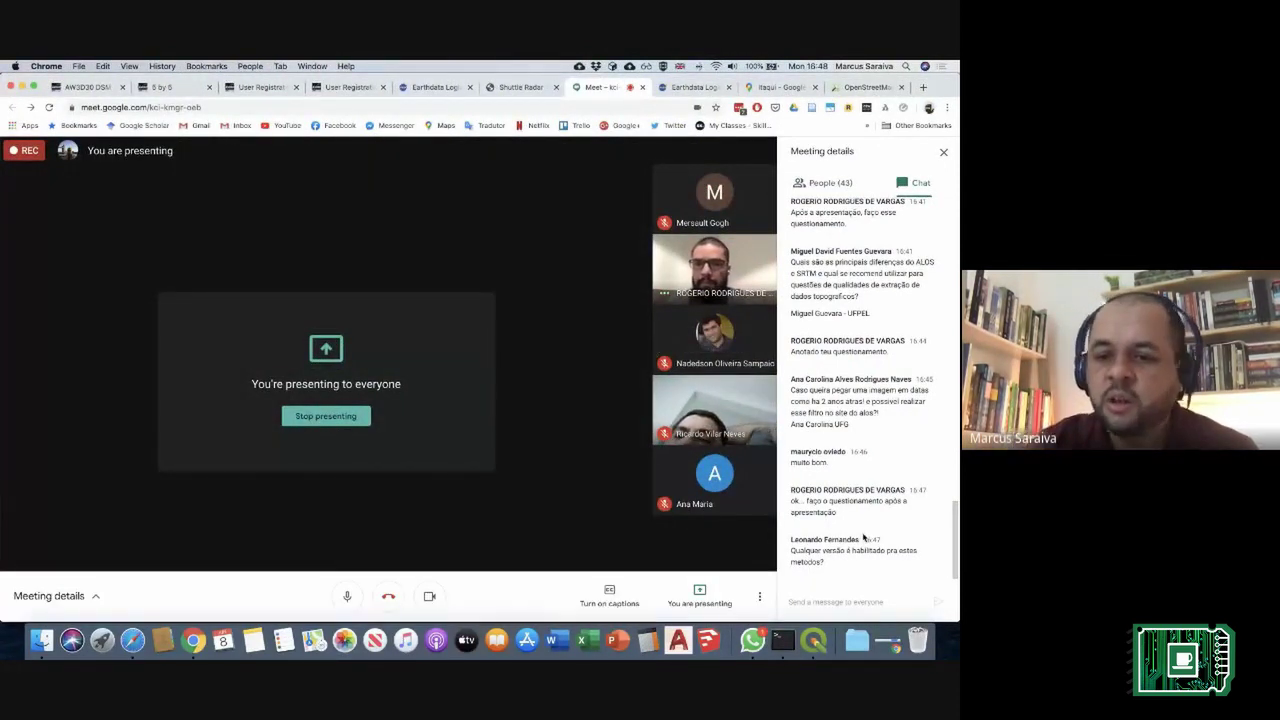
Step: Return to the OpenStreetMap page and examine Itaqui's streets and the mapped building footprints around Rua 20 de Setembro and the park
{"action": "left_click", "coordinate": [866, 88]}
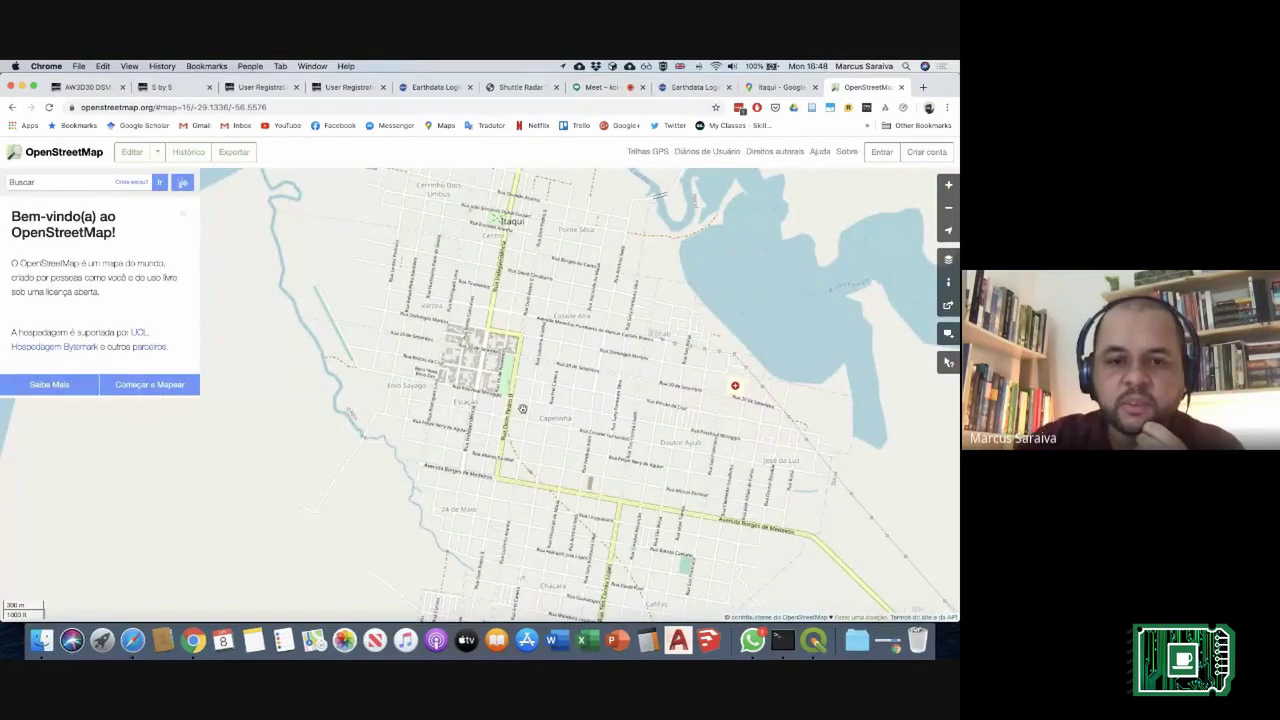
{"action": "scroll", "coordinate": [522, 408], "scroll_direction": "down", "scroll_amount": 3}
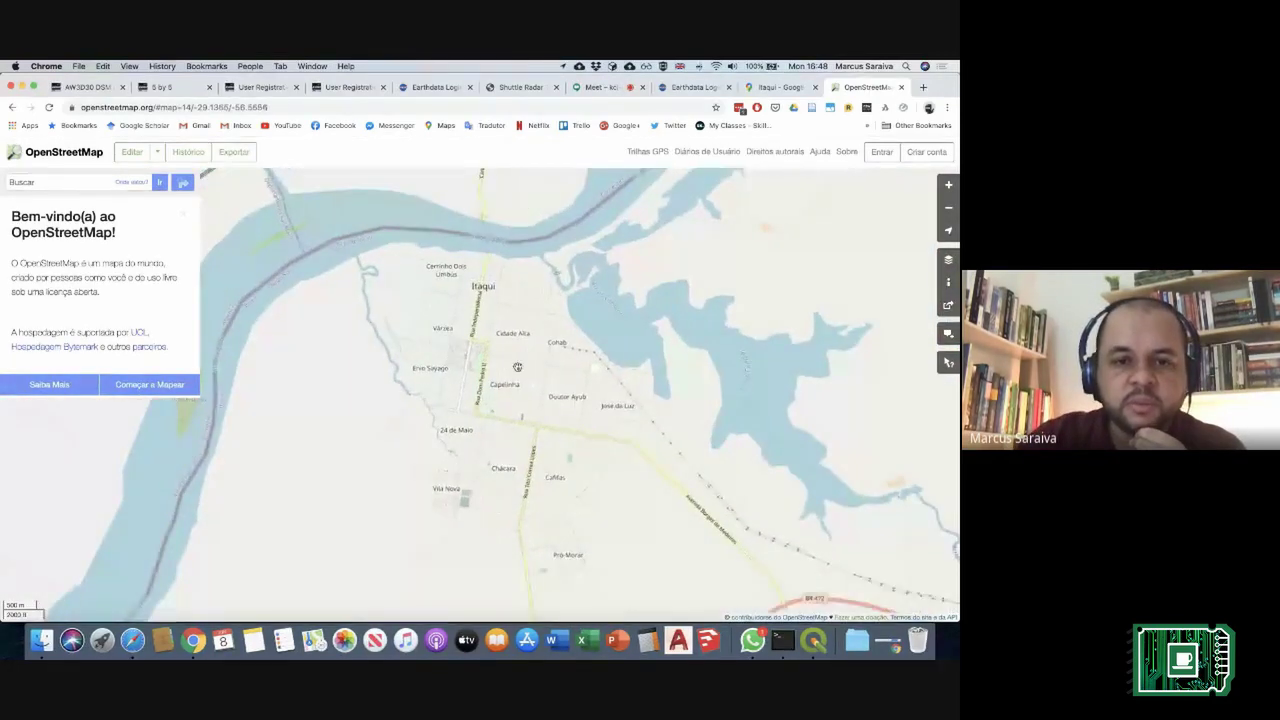
{"action": "scroll", "coordinate": [530, 405], "scroll_direction": "up", "scroll_amount": 3}
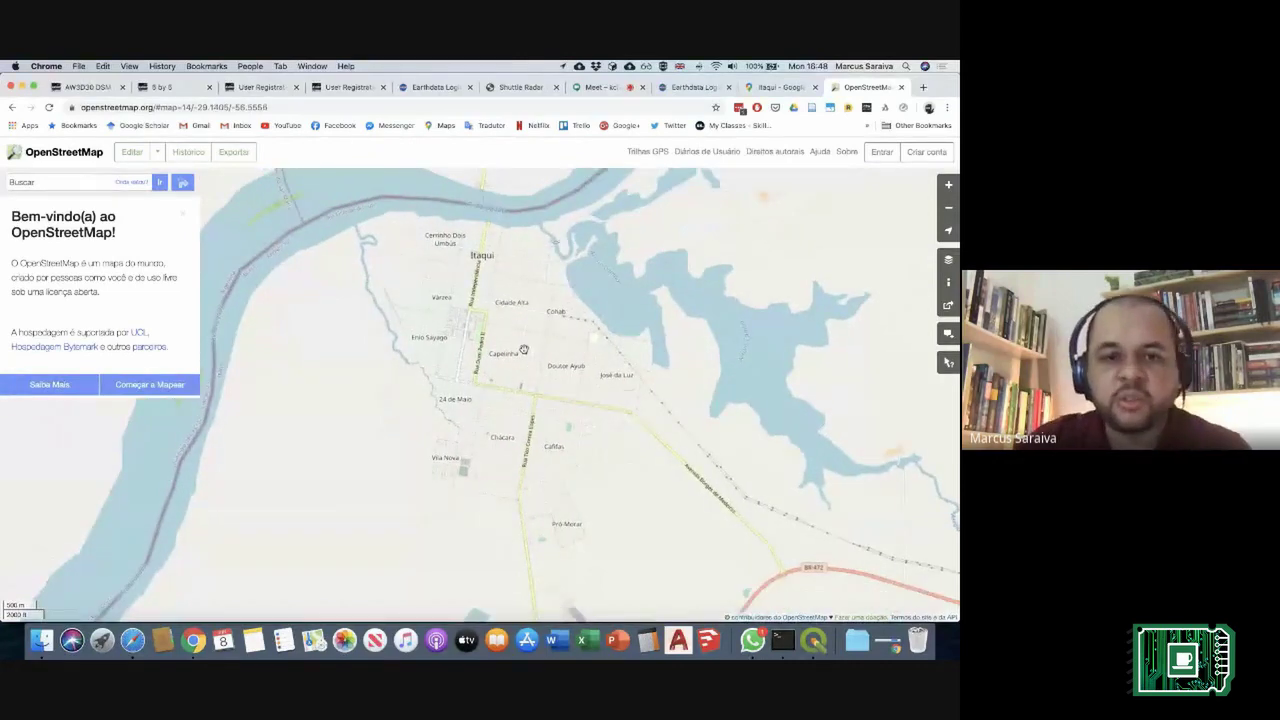
{"action": "scroll", "coordinate": [522, 350], "scroll_direction": "up", "scroll_amount": 3}
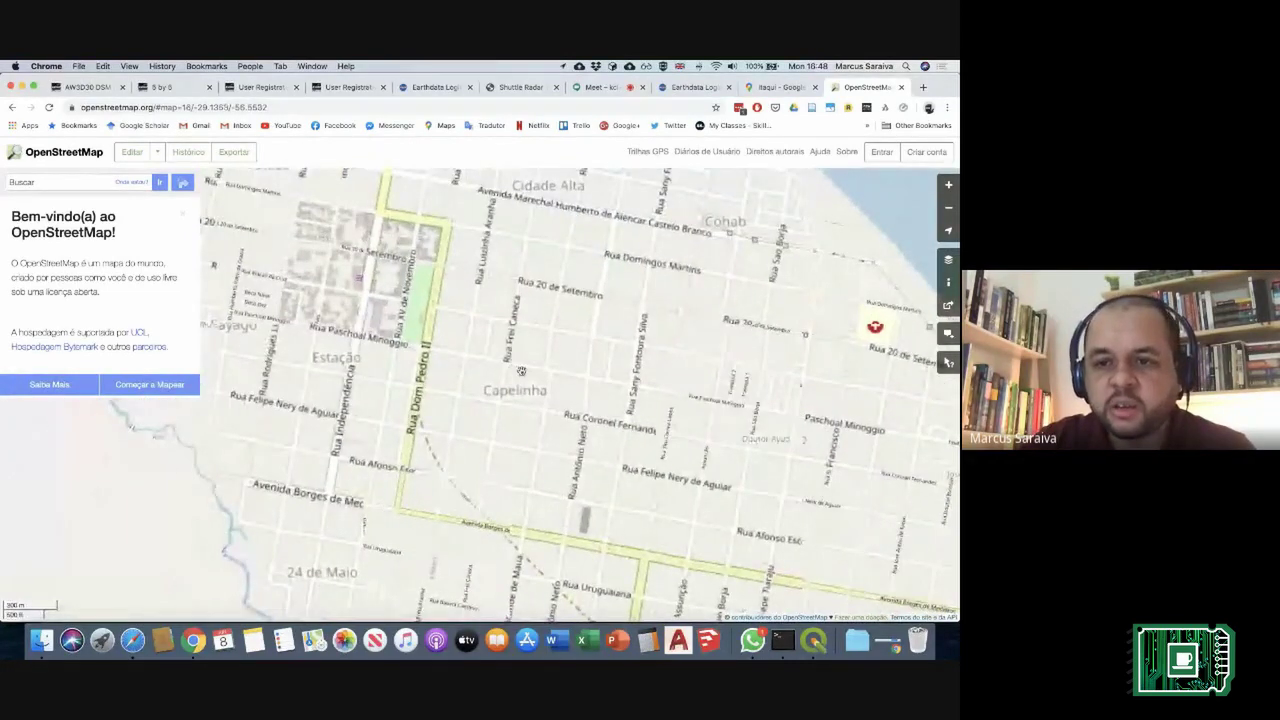
{"action": "left_click_drag", "start_coordinate": [521, 371], "coordinate": [651, 436]}
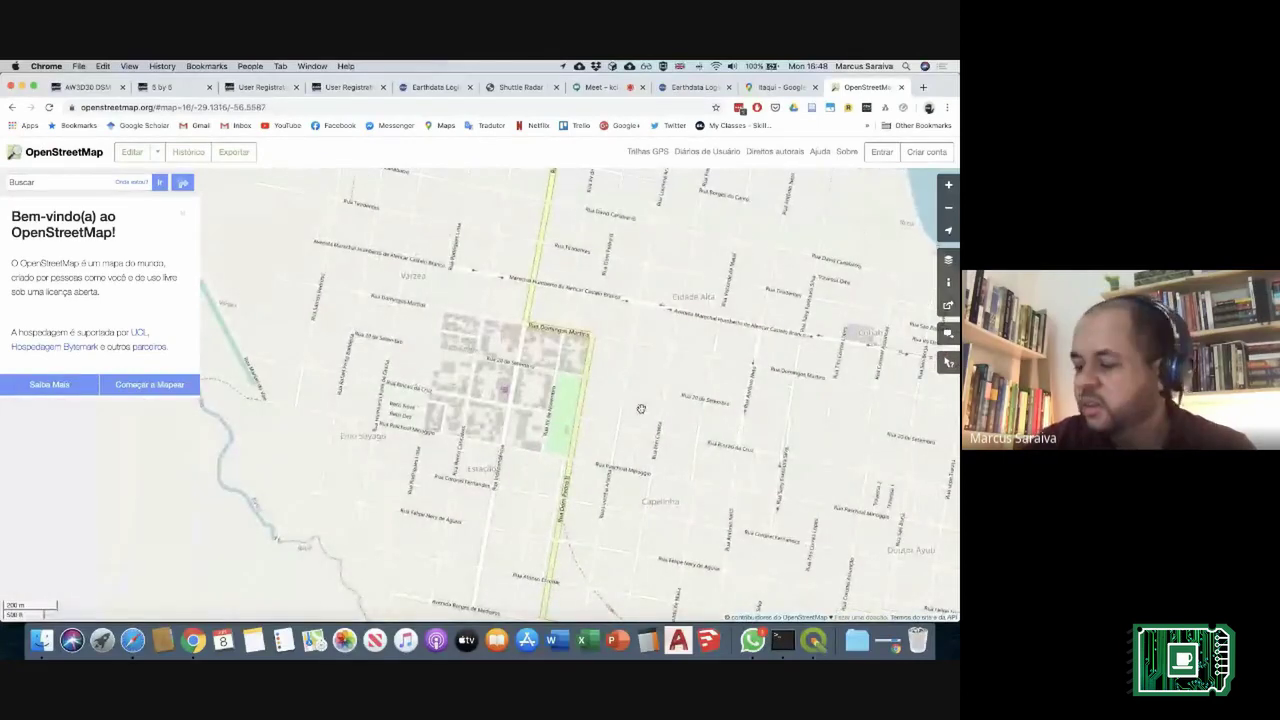
{"action": "left_click_drag", "start_coordinate": [594, 406], "coordinate": [620, 383]}
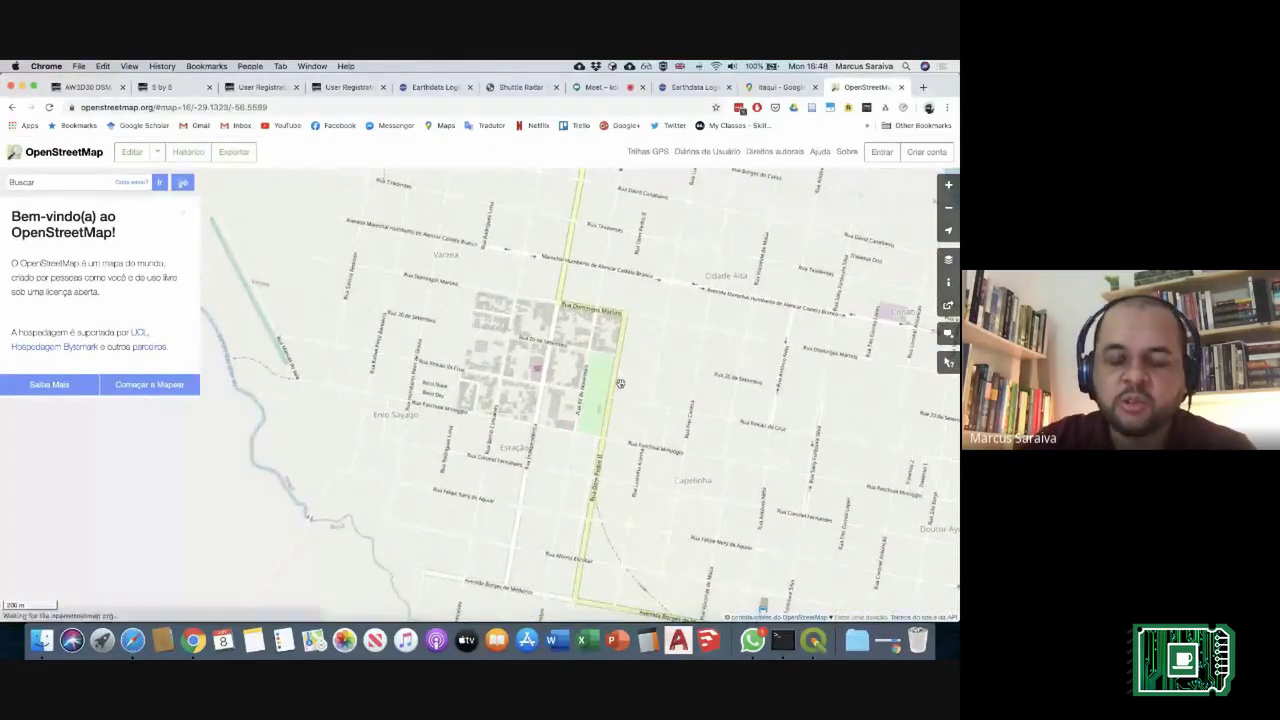
{"action": "scroll", "coordinate": [617, 377], "scroll_direction": "down", "scroll_amount": 2}
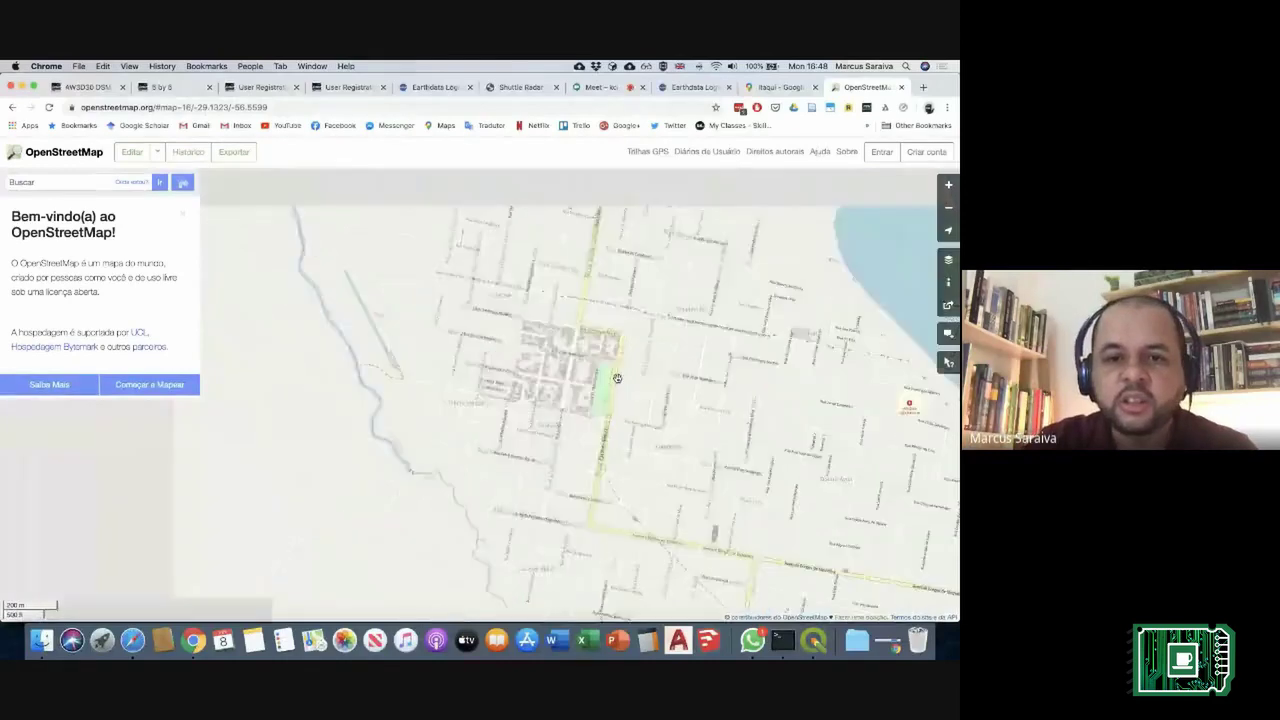
{"action": "scroll", "coordinate": [583, 362], "scroll_direction": "up", "scroll_amount": 3}
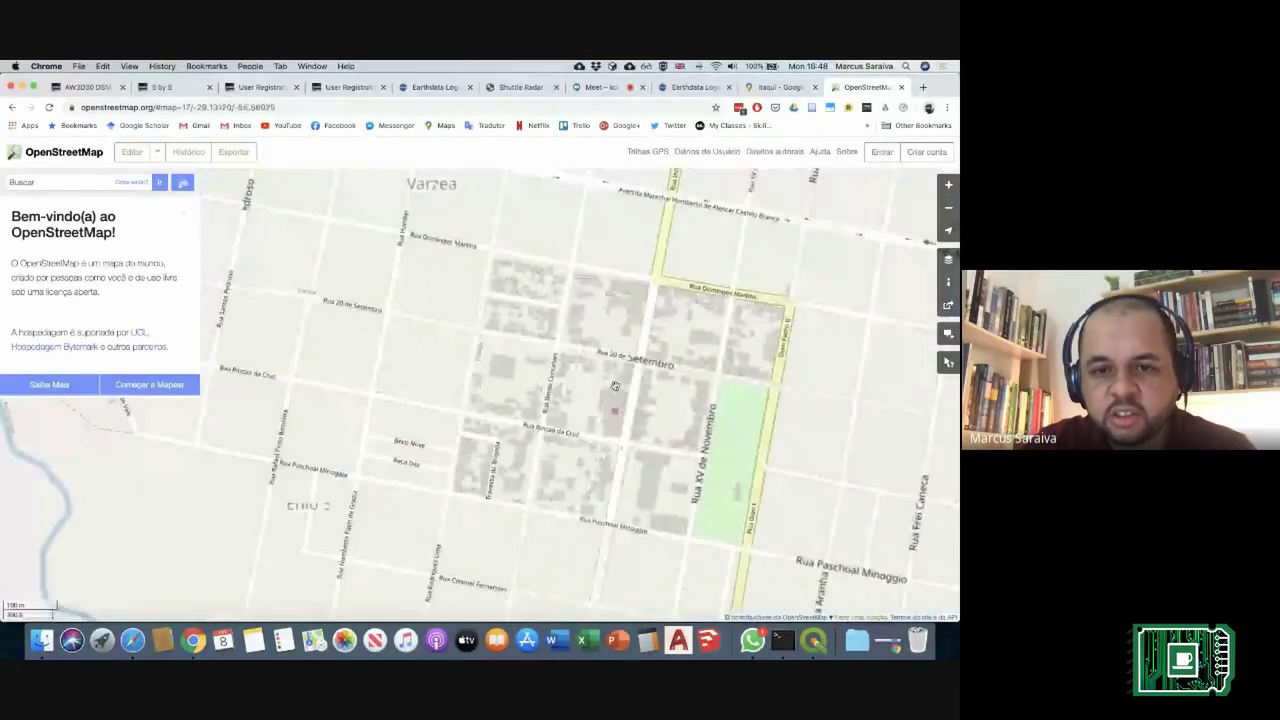
{"action": "scroll", "coordinate": [480, 257], "scroll_direction": "up", "scroll_amount": 1}
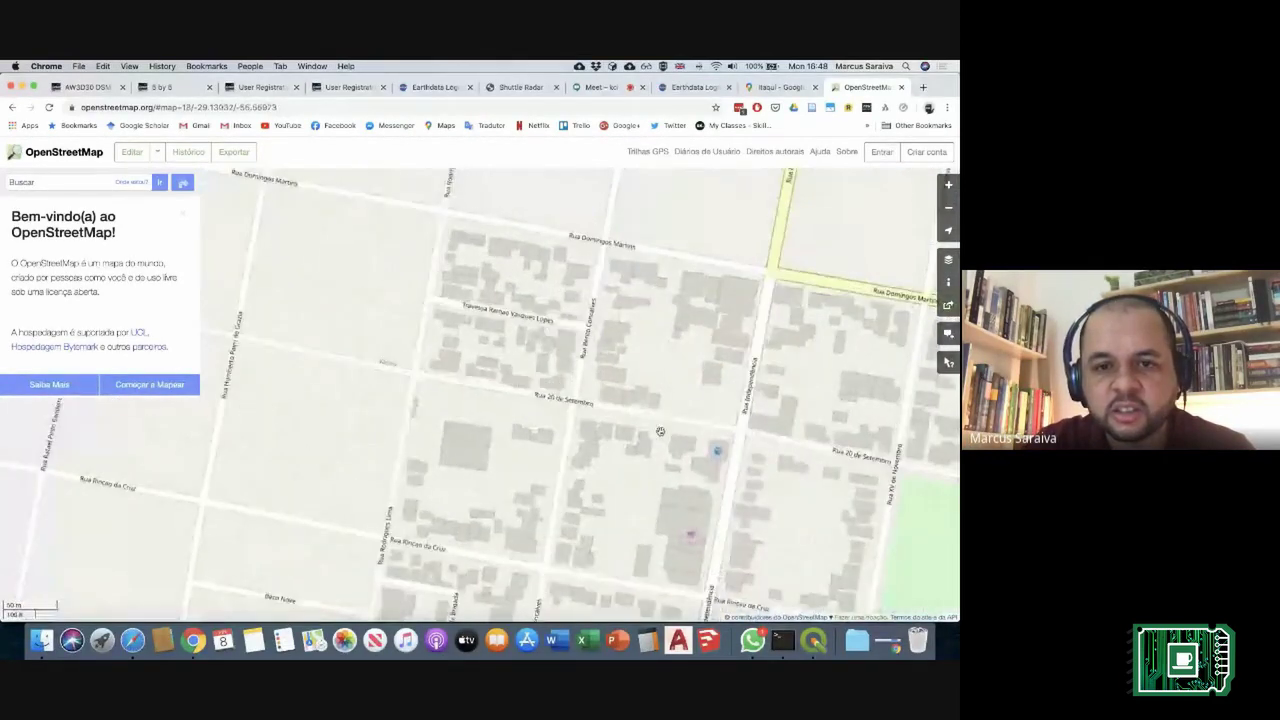
{"action": "scroll", "coordinate": [535, 340], "scroll_direction": "down", "scroll_amount": 1}
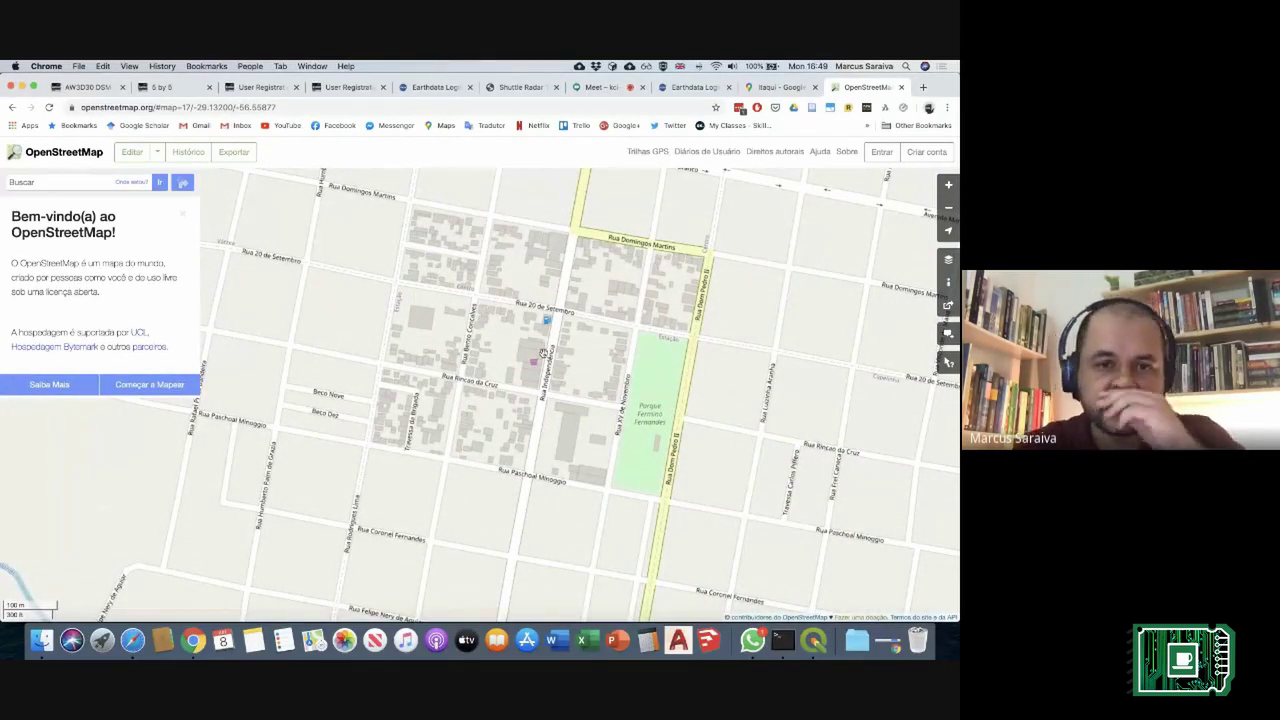
{"action": "left_click_drag", "start_coordinate": [535, 351], "coordinate": [538, 365]}
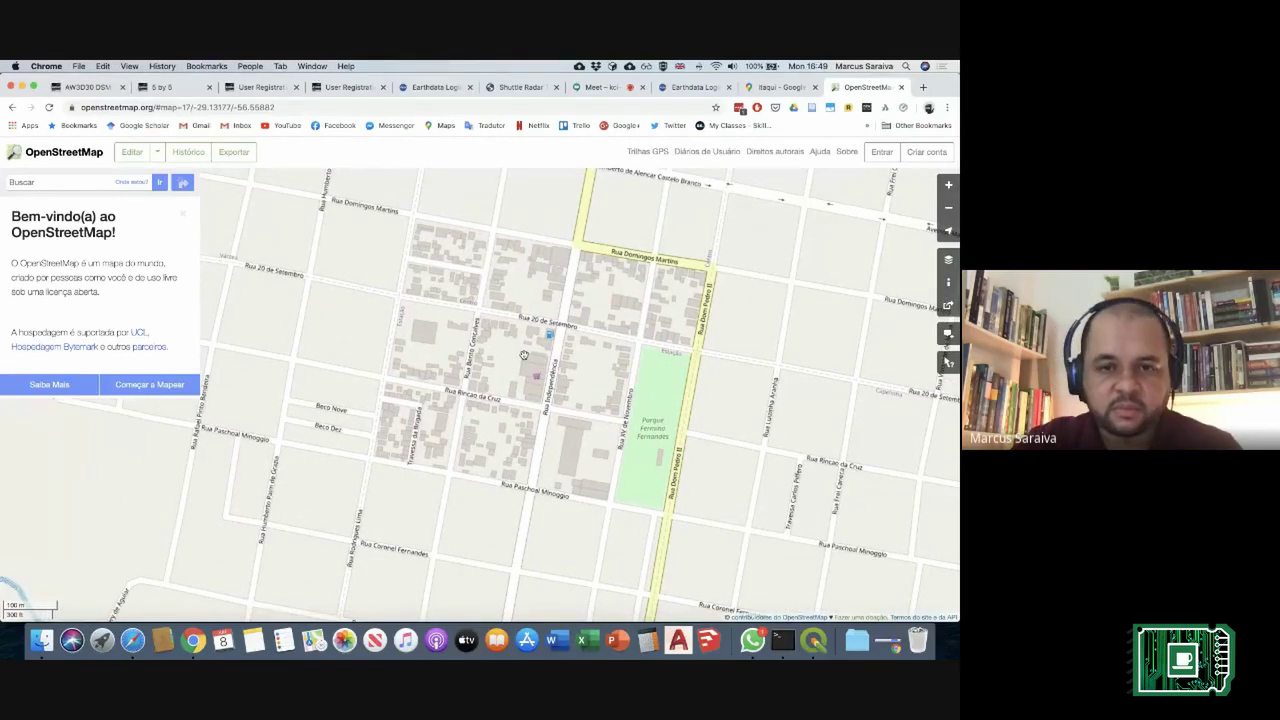
{"action": "scroll", "coordinate": [525, 355], "scroll_direction": "down", "scroll_amount": 2}
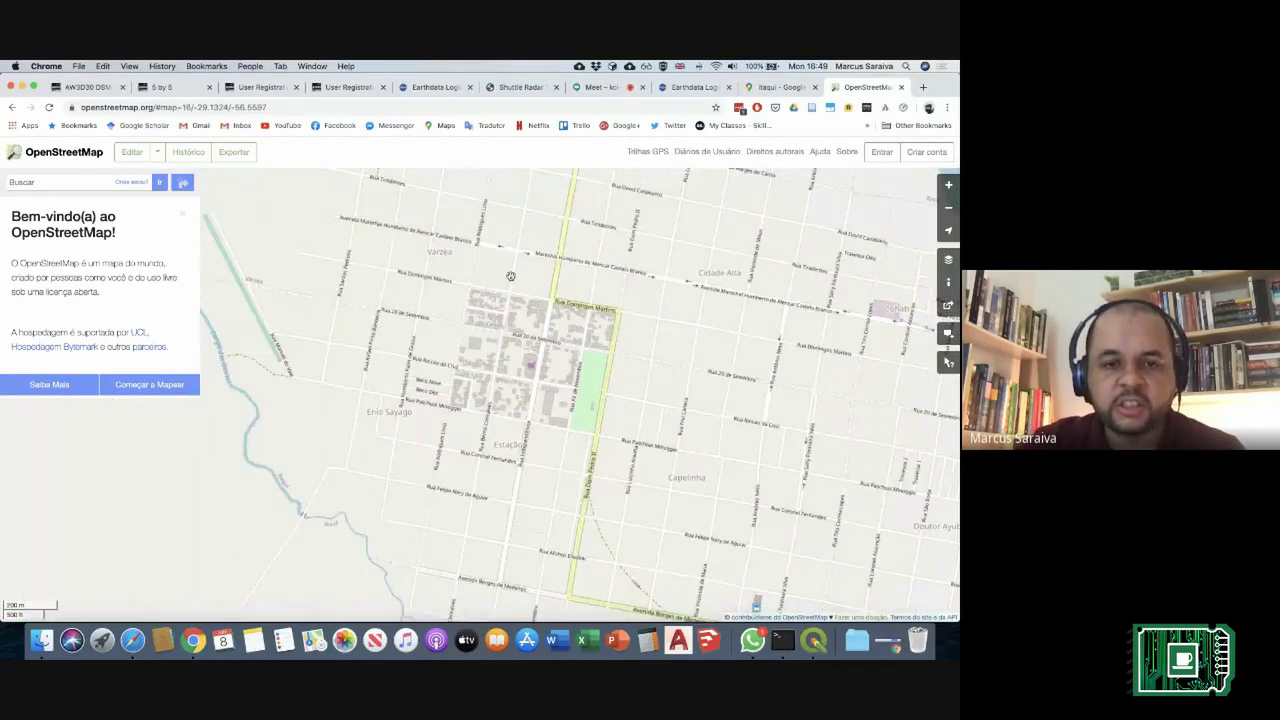
{"action": "scroll", "coordinate": [505, 330], "scroll_direction": "down", "scroll_amount": 2}
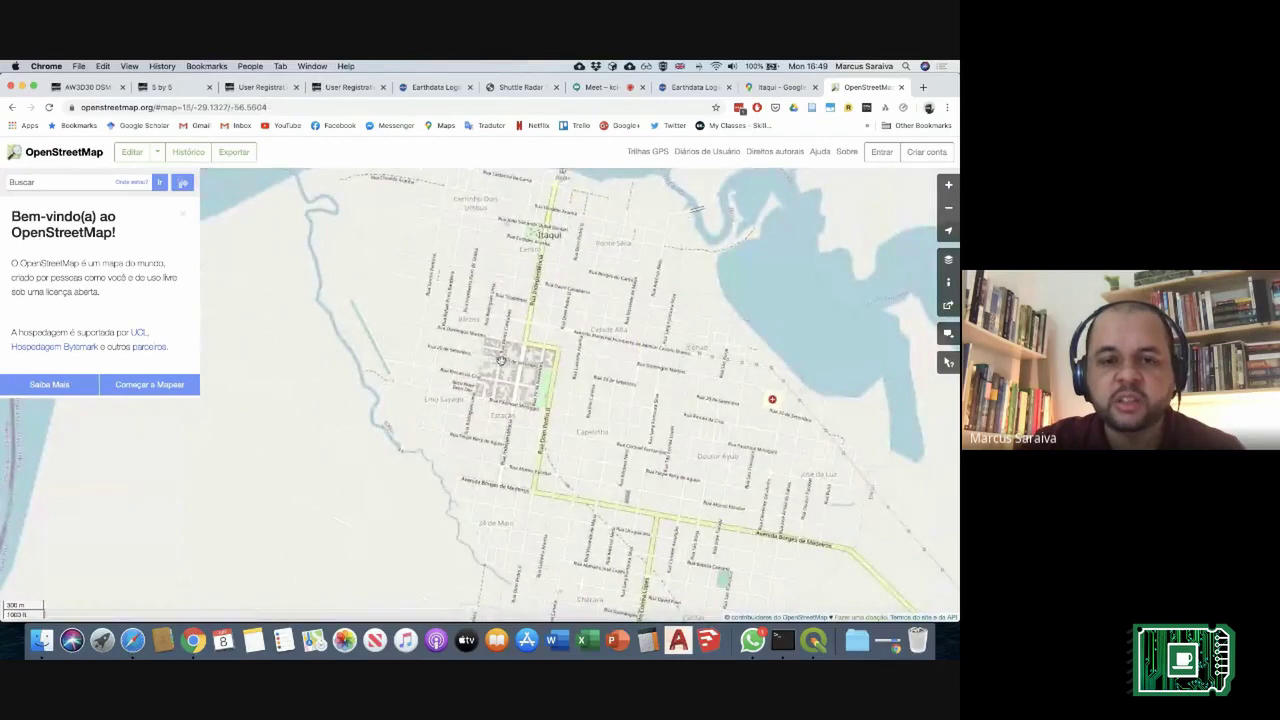
{"action": "scroll", "coordinate": [500, 358], "scroll_direction": "up", "scroll_amount": 2}
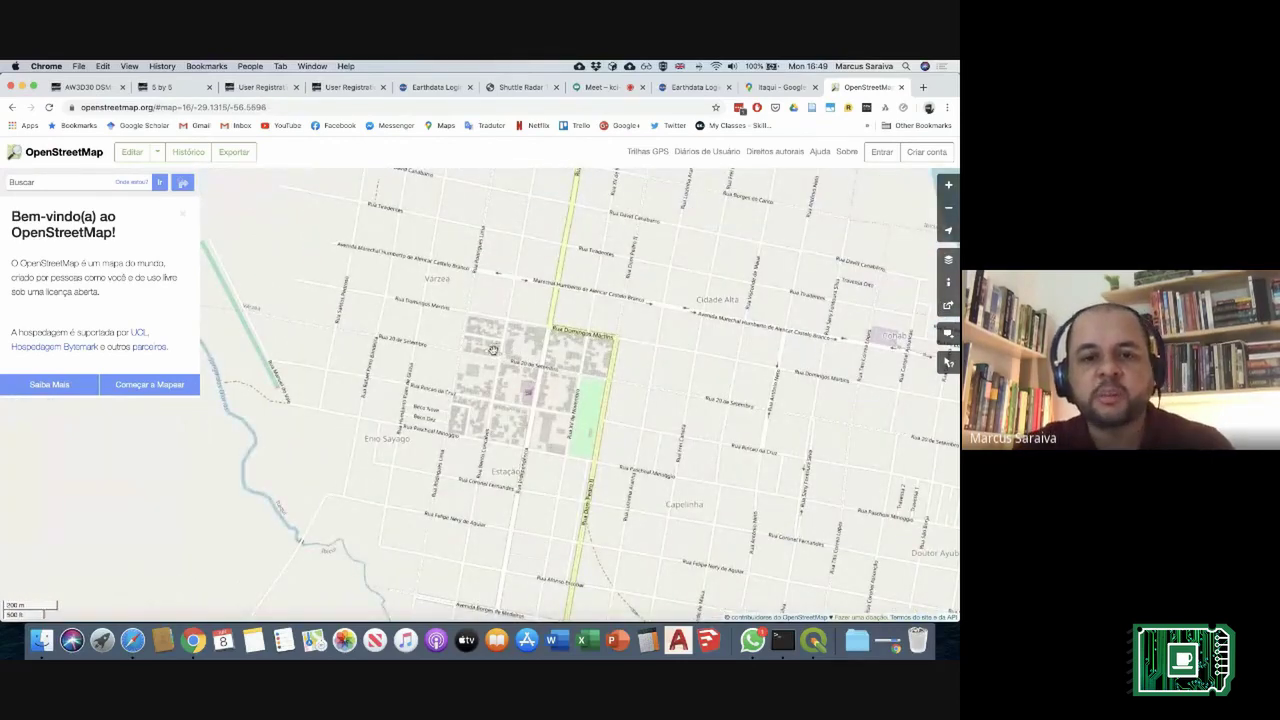
Step: Switch to QGIS, look up the QuickOSM plugin in the plugin manager, view its details, and close the manager
{"action": "key", "text": "super+Tab"}
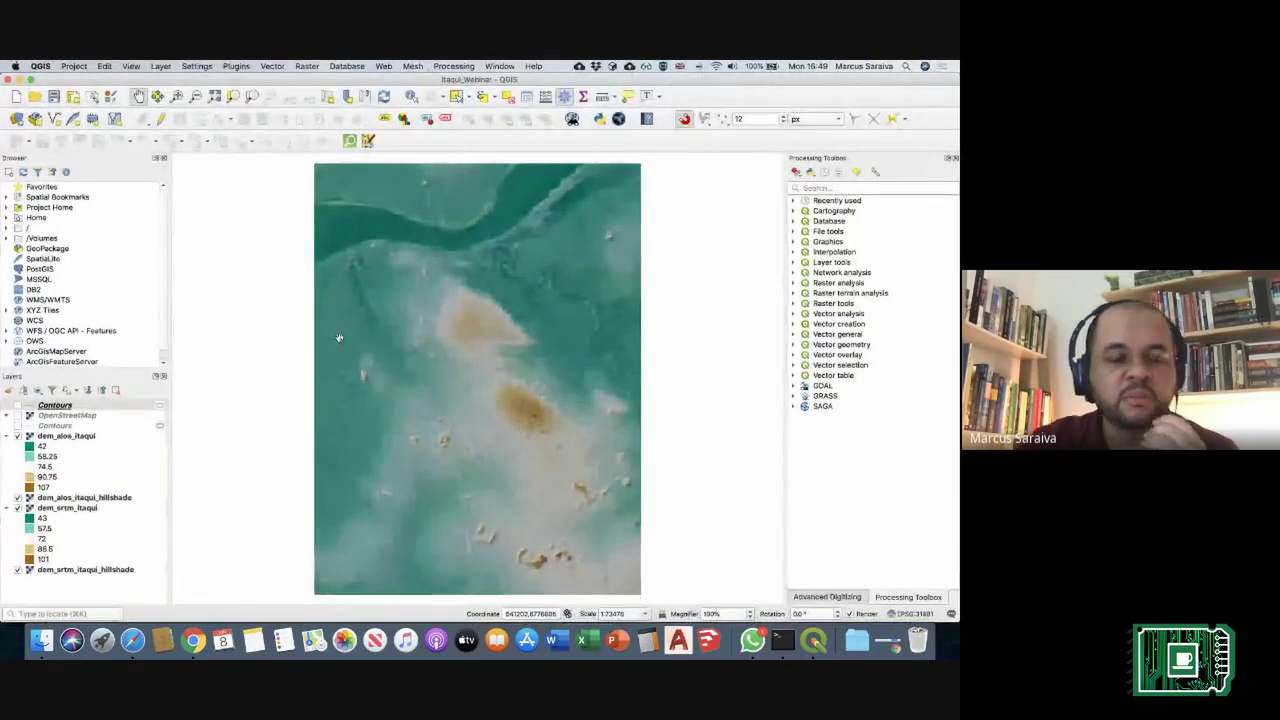
{"action": "mouse_move", "coordinate": [293, 213]}
{"action": "left_mouse_down"}
{"action": "mouse_move", "coordinate": [395, 303]}
{"action": "mouse_move", "coordinate": [282, 228]}
{"action": "left_mouse_up"}
{"action": "left_click", "coordinate": [236, 66]}
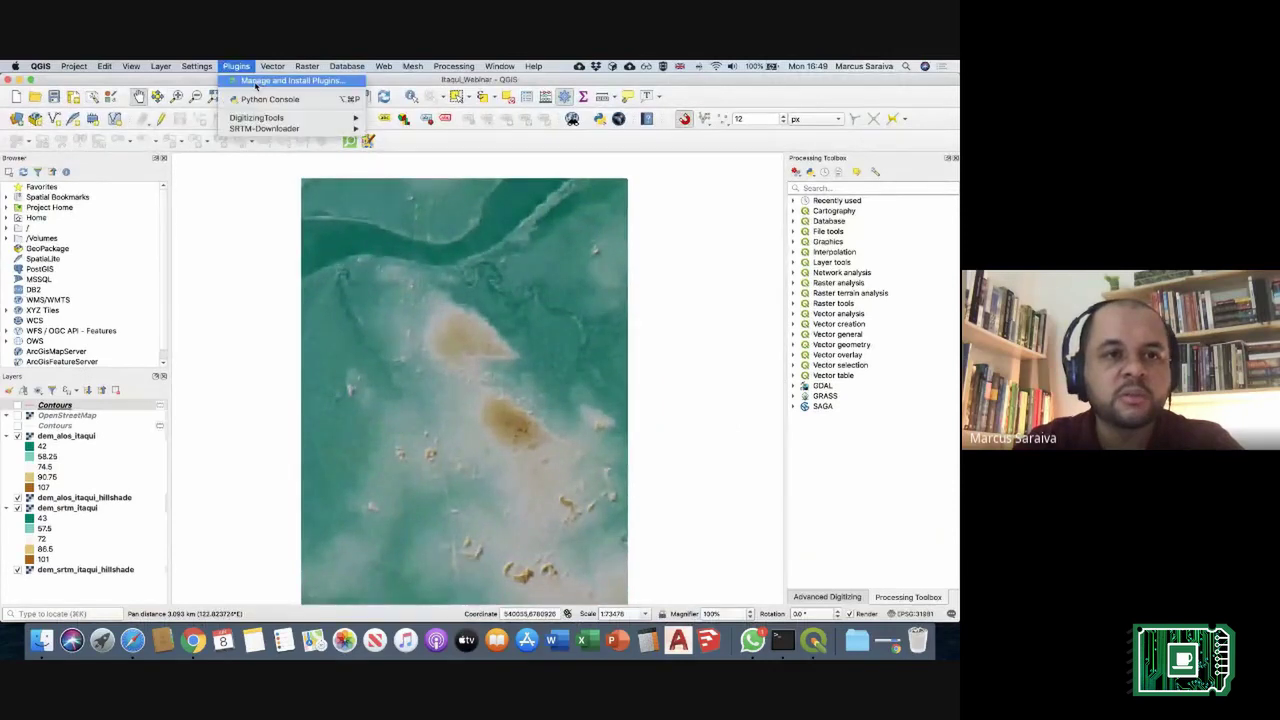
{"action": "left_click", "coordinate": [399, 240]}
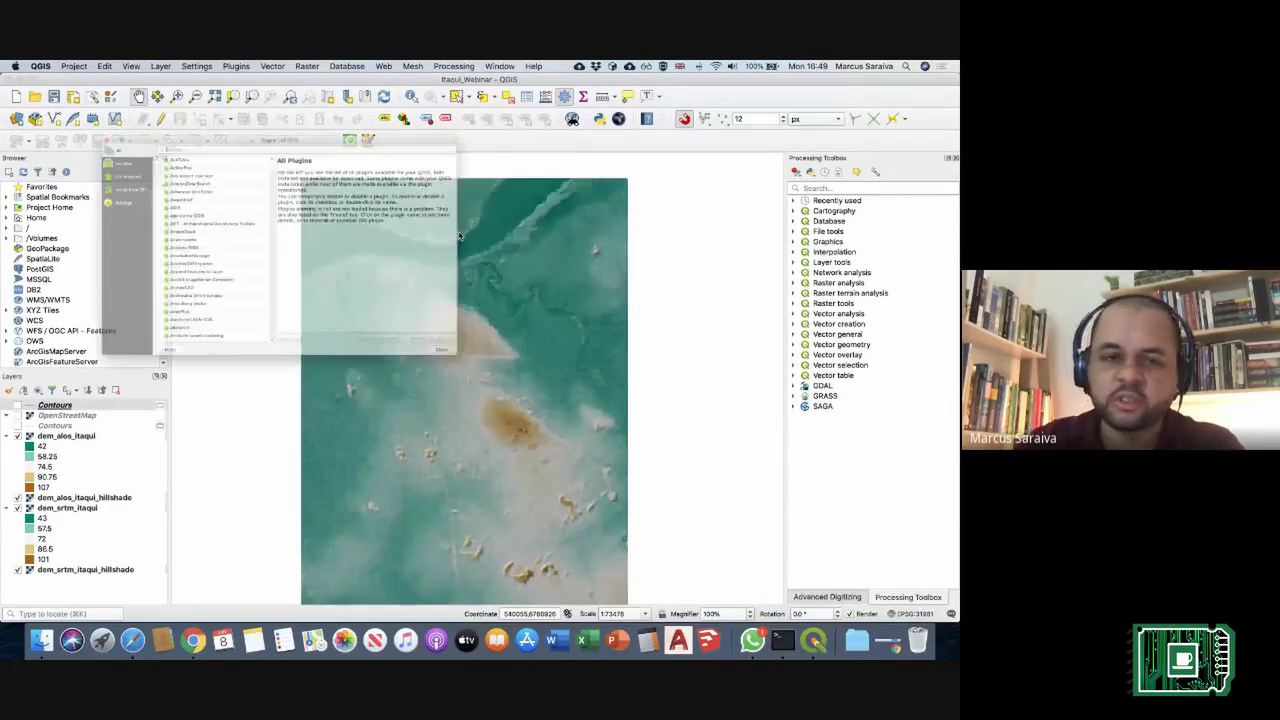
{"action": "type", "text": "quickosm"}
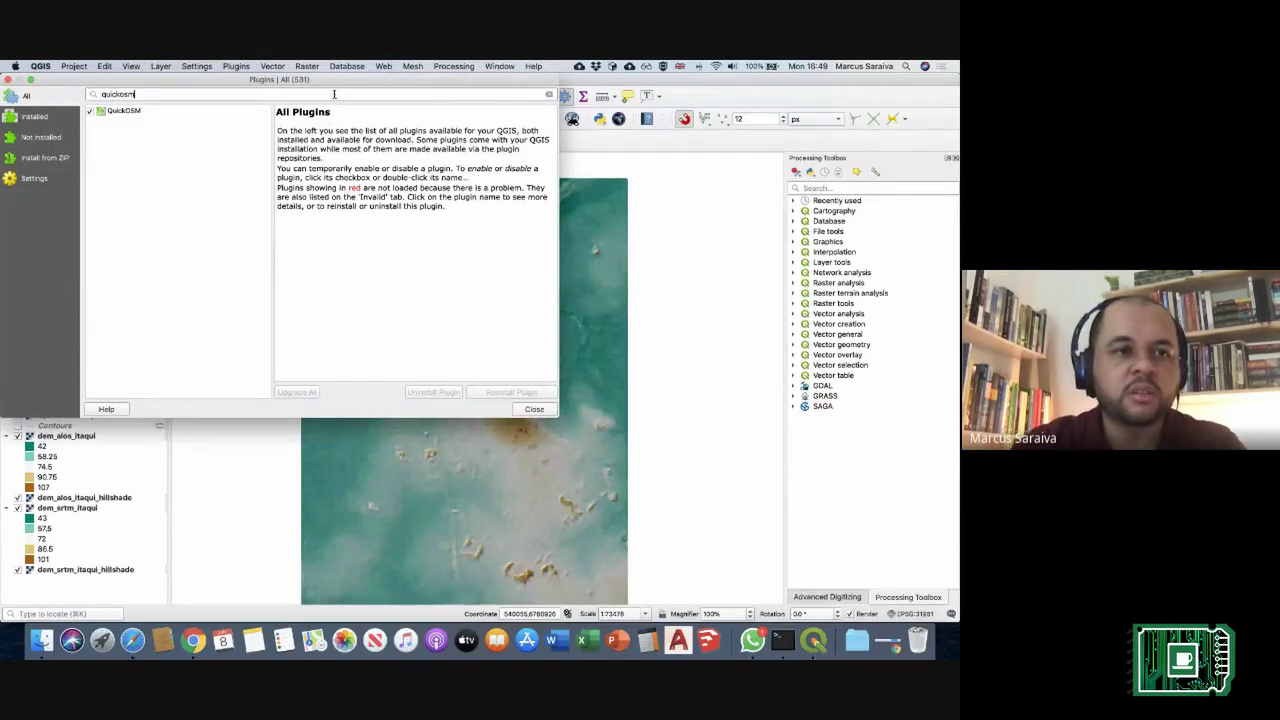
{"action": "left_click", "coordinate": [144, 112]}
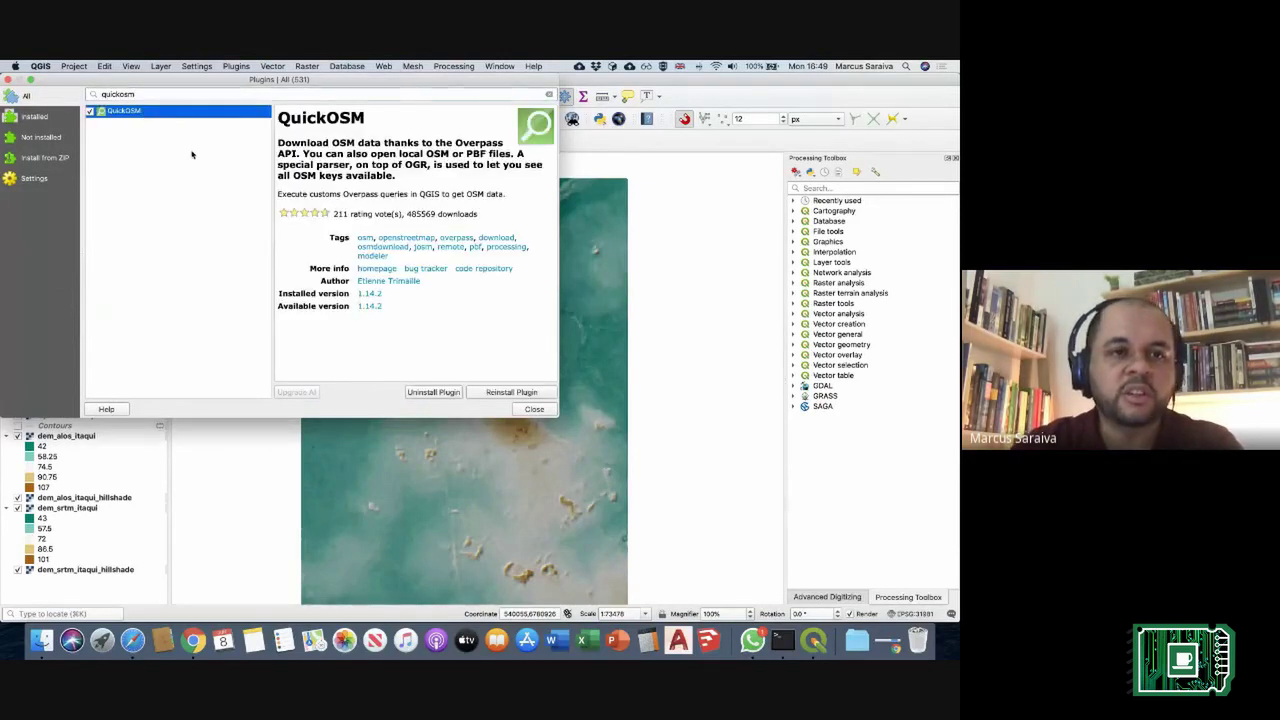
{"action": "double_click", "coordinate": [305, 116]}
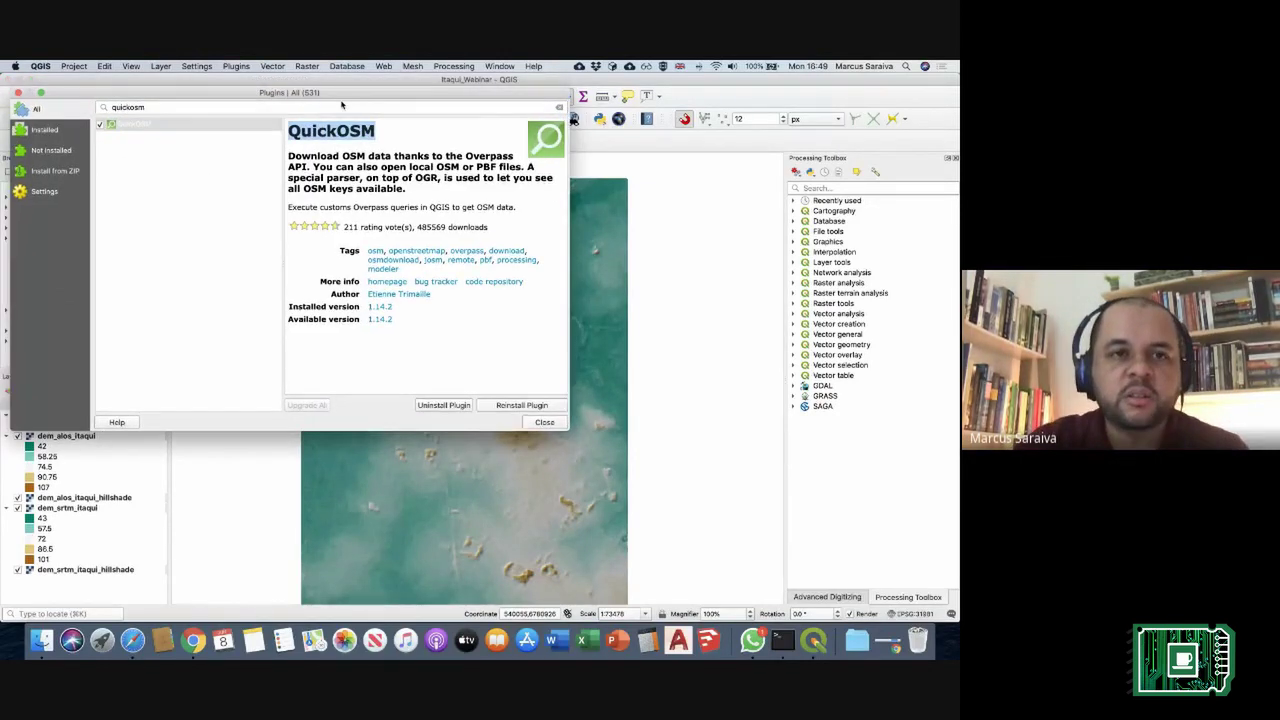
{"action": "left_click_drag", "start_coordinate": [325, 84], "coordinate": [361, 127]}
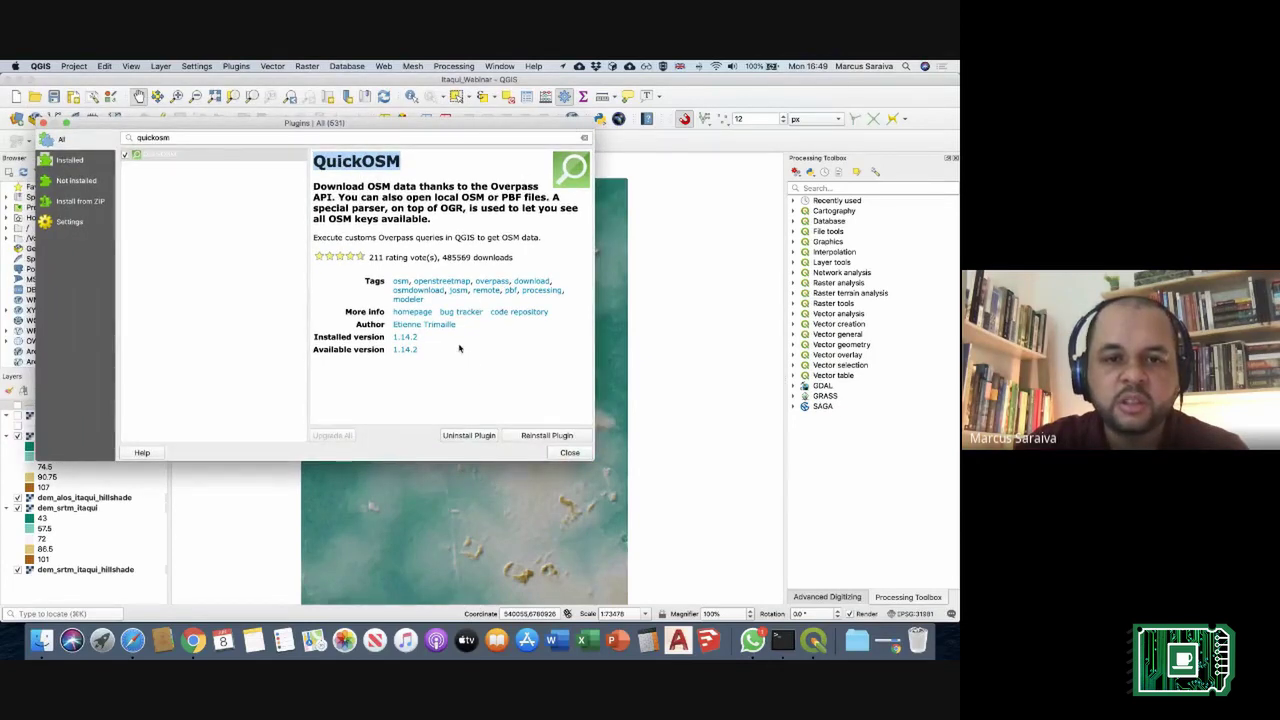
{"action": "left_click", "coordinate": [569, 453]}
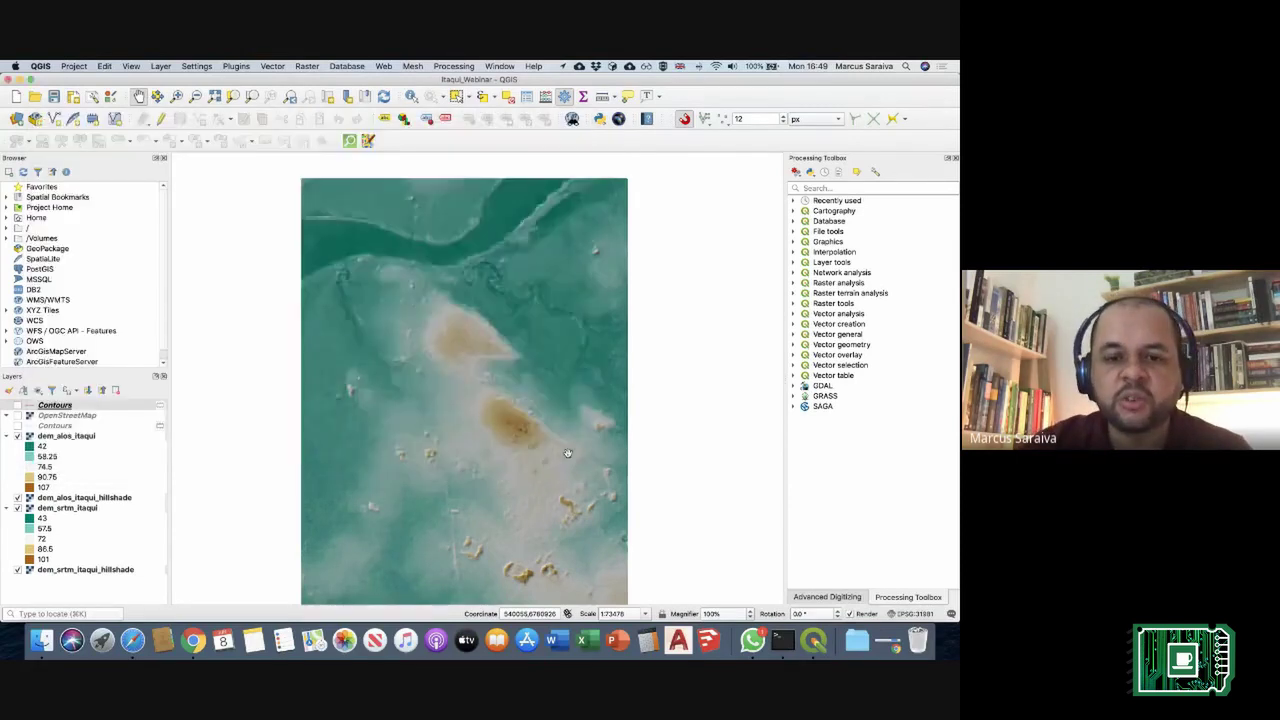
Step: Save the Itaqui_Webinar project
{"action": "right_click", "coordinate": [952, 520]}
{"action": "key", "text": "Escape"}
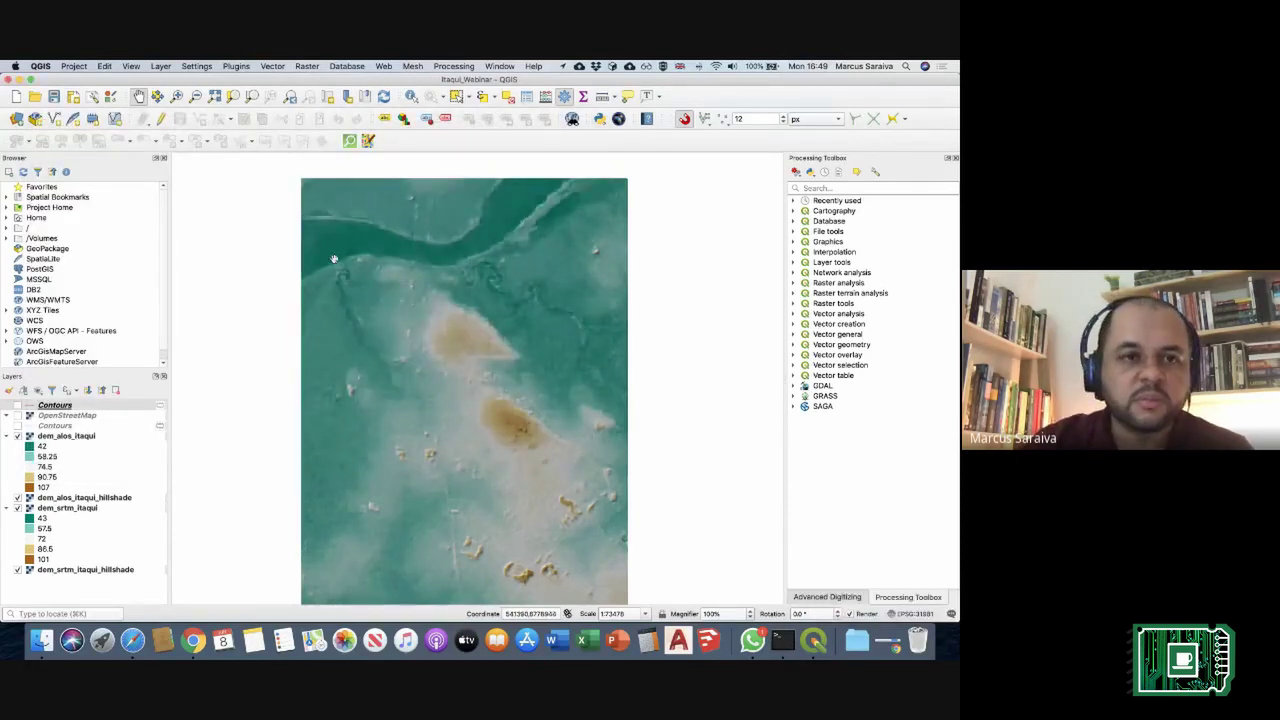
{"action": "left_click_drag", "start_coordinate": [334, 254], "coordinate": [331, 242]}
{"action": "left_click", "coordinate": [53, 96]}
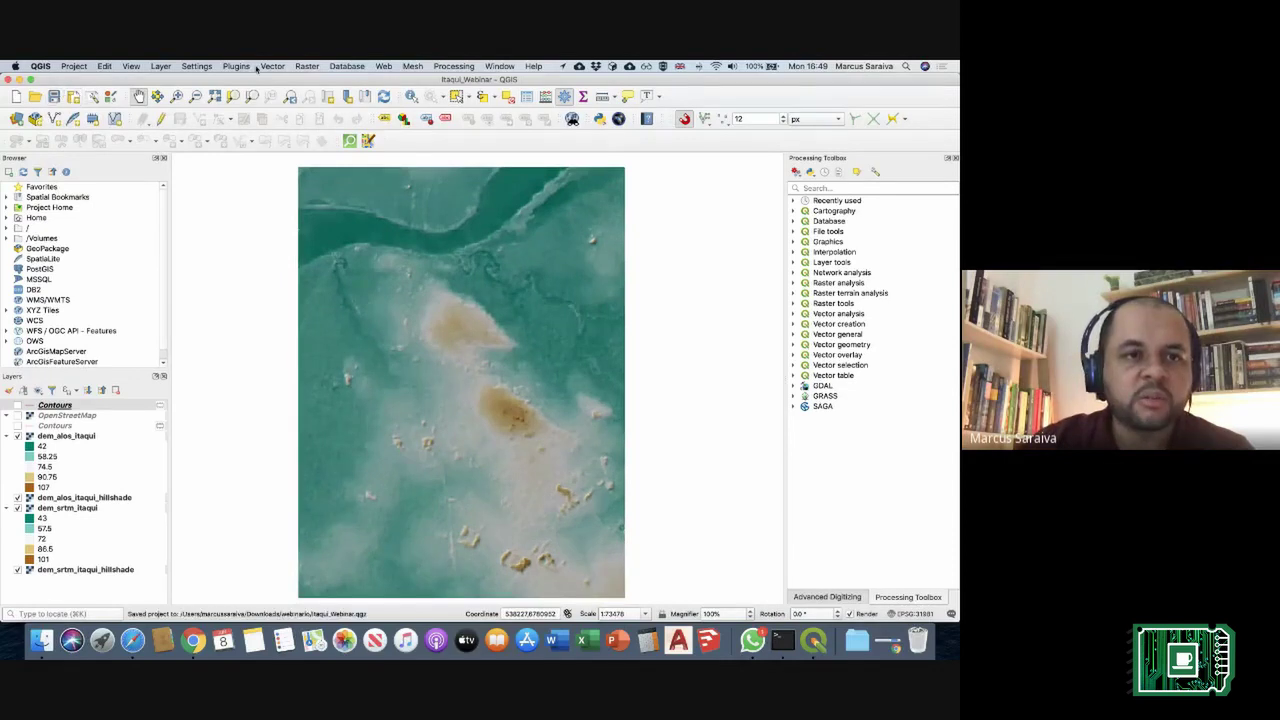
Step: Open the QuickOSM quick query and set its key to building
{"action": "left_click", "coordinate": [236, 66]}
{"action": "mouse_move", "coordinate": [272, 66]}
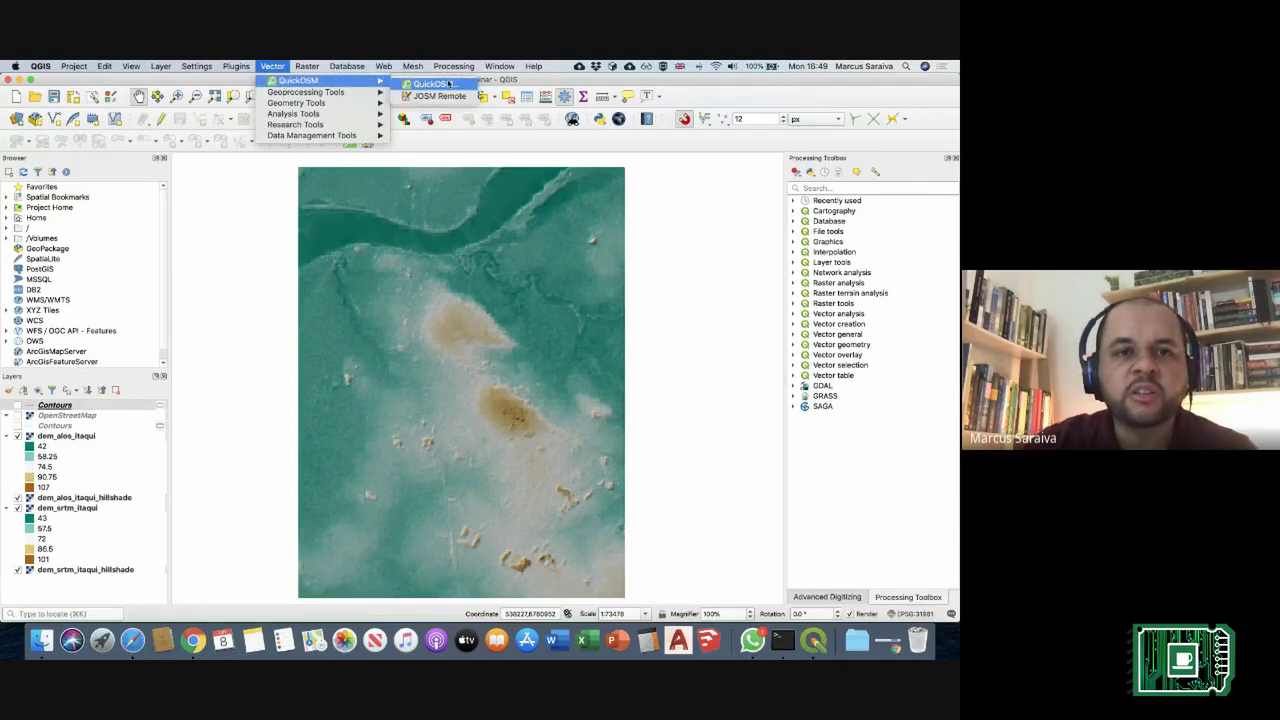
{"action": "left_click", "coordinate": [453, 86]}
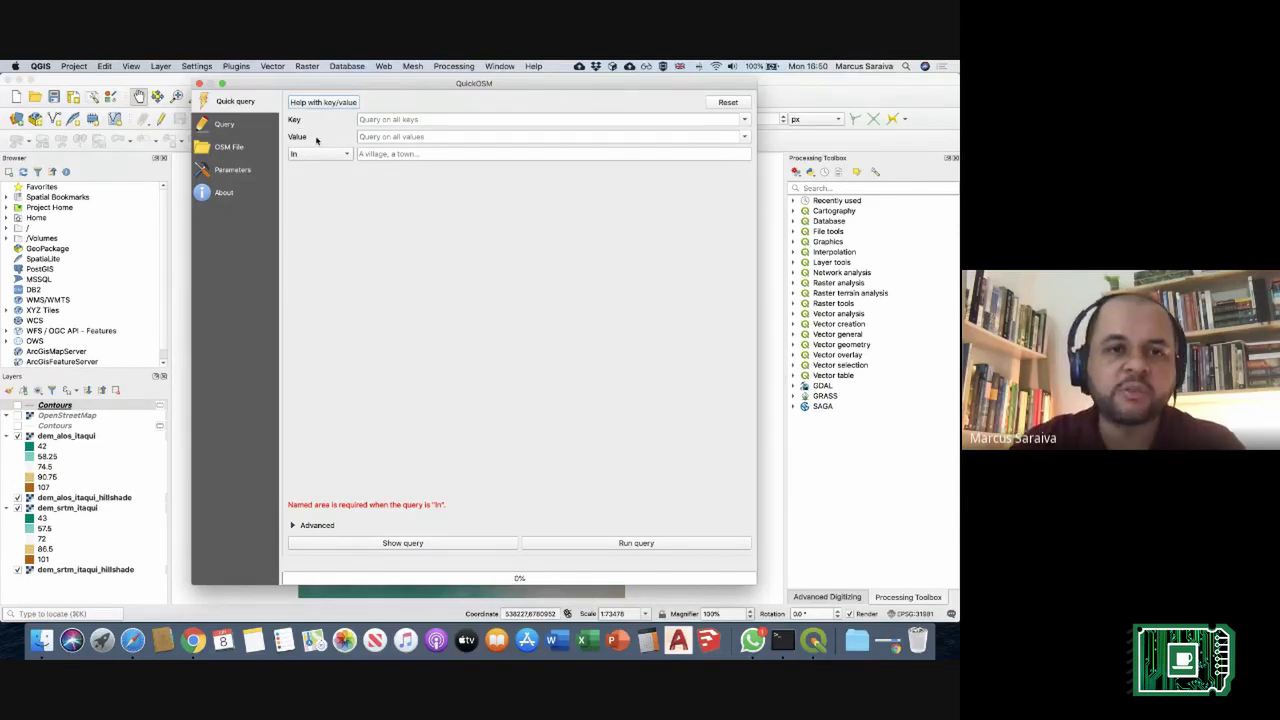
{"action": "left_click", "coordinate": [408, 120]}
{"action": "type", "text": "building"}
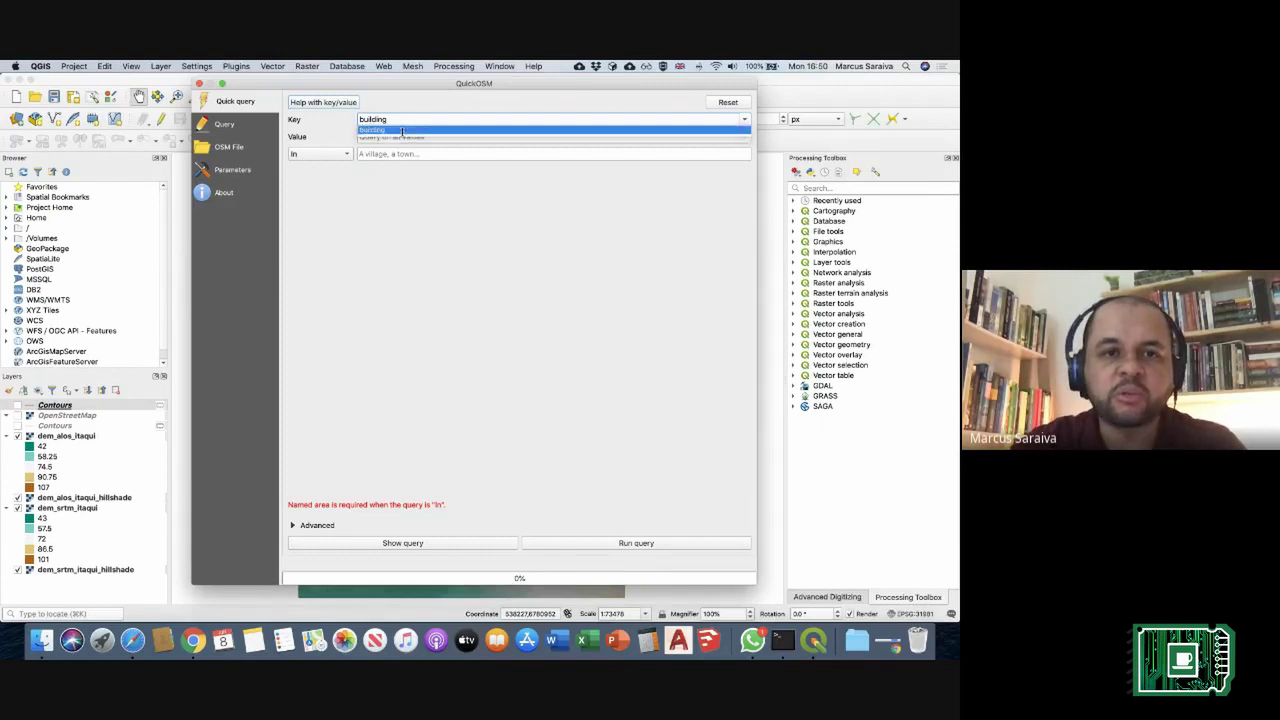
{"action": "left_click", "coordinate": [404, 129]}
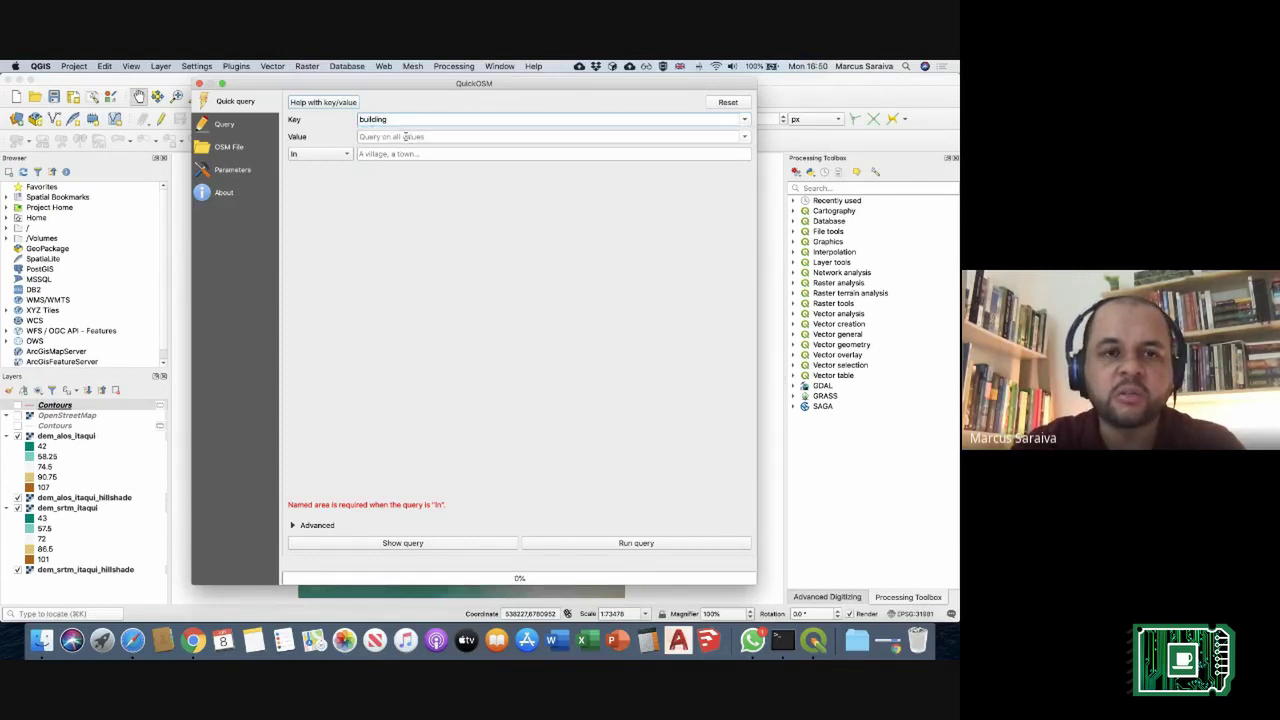
Step: Set the QuickOSM query value to yes and its area to Itaqui Brazil, run the query, and close QuickOSM
{"action": "left_click", "coordinate": [405, 137]}
{"action": "type", "text": "yes"}
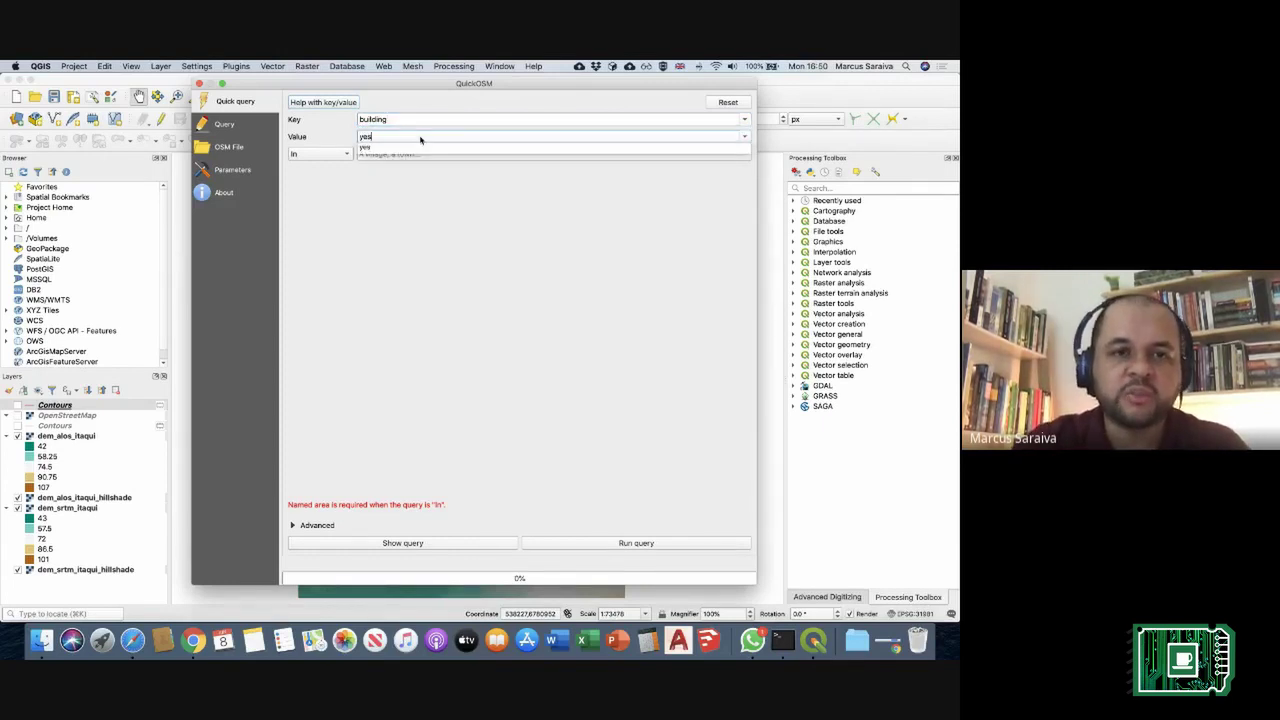
{"action": "key", "text": "Return"}
{"action": "left_click", "coordinate": [394, 153]}
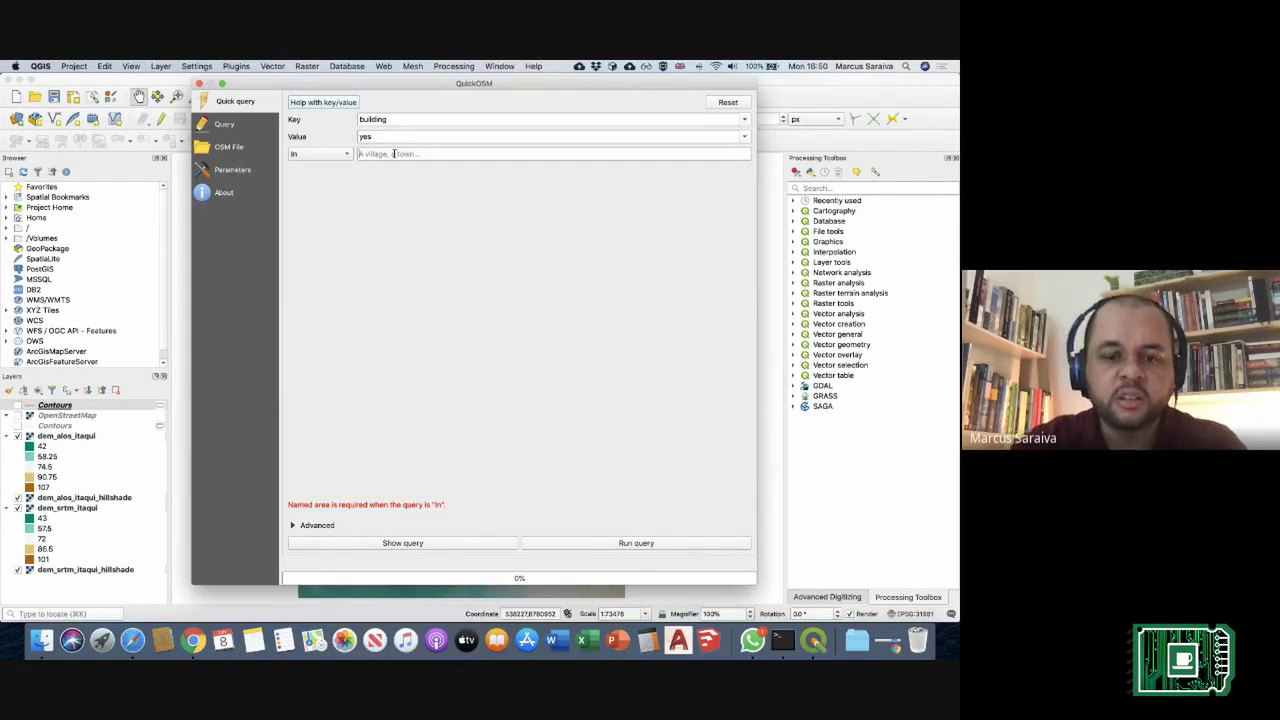
{"action": "type", "text": "Itaqui Brazil"}
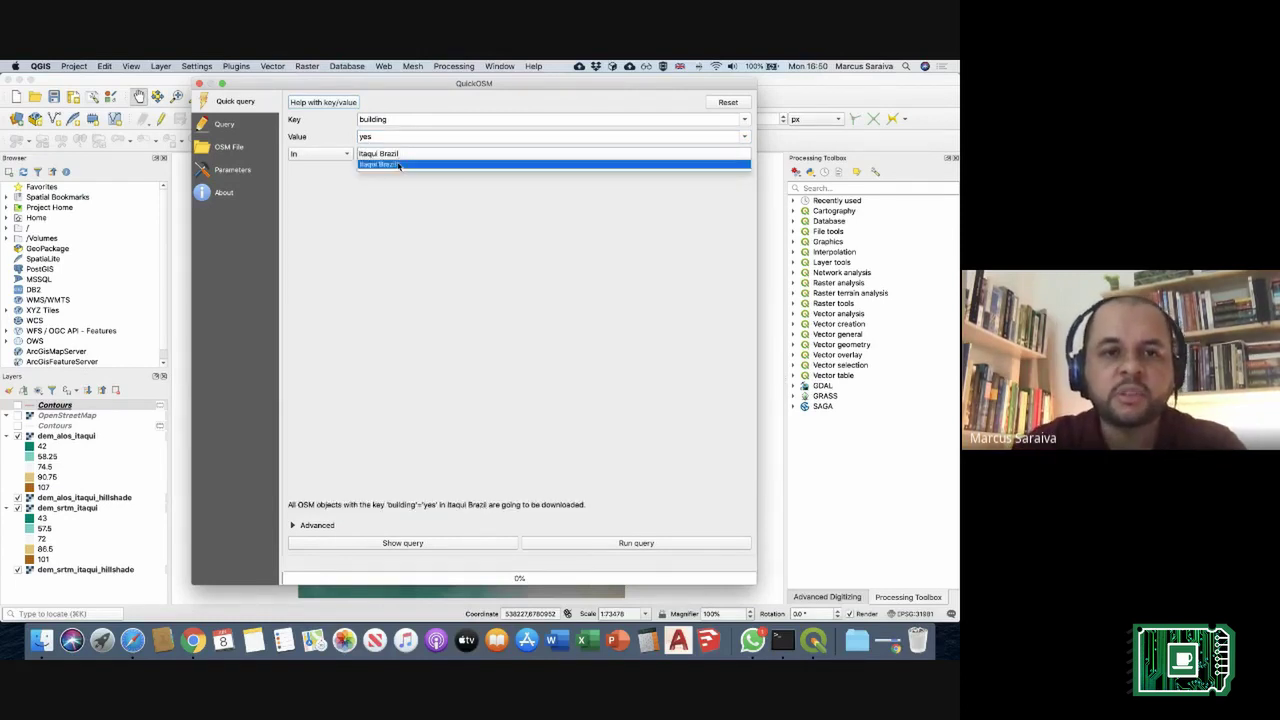
{"action": "left_click", "coordinate": [400, 164]}
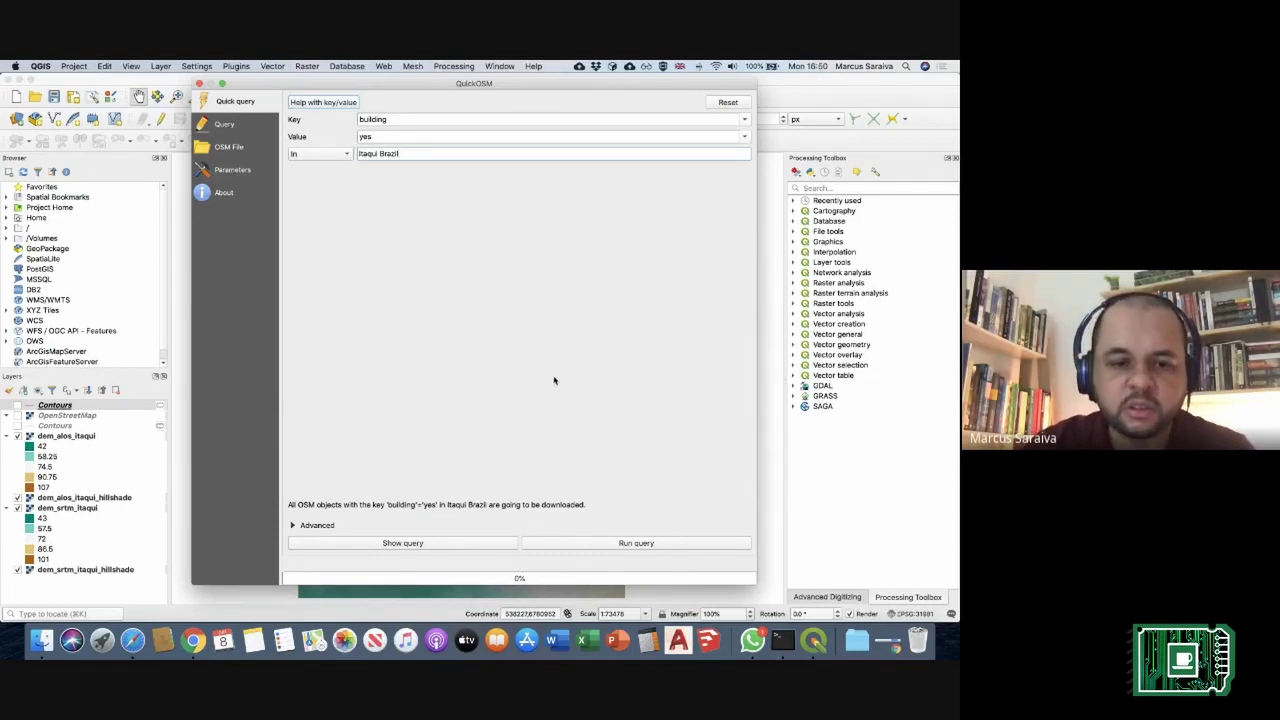
{"action": "left_click", "coordinate": [665, 546]}
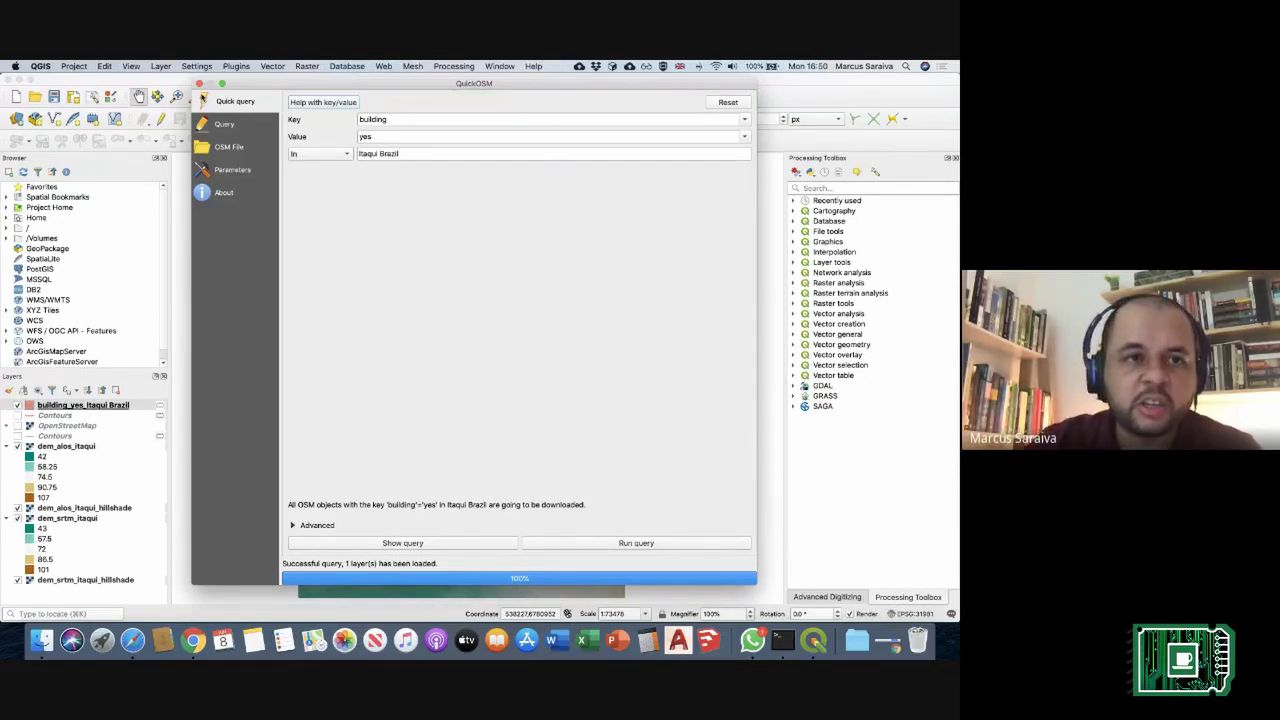
{"action": "left_click", "coordinate": [200, 84]}
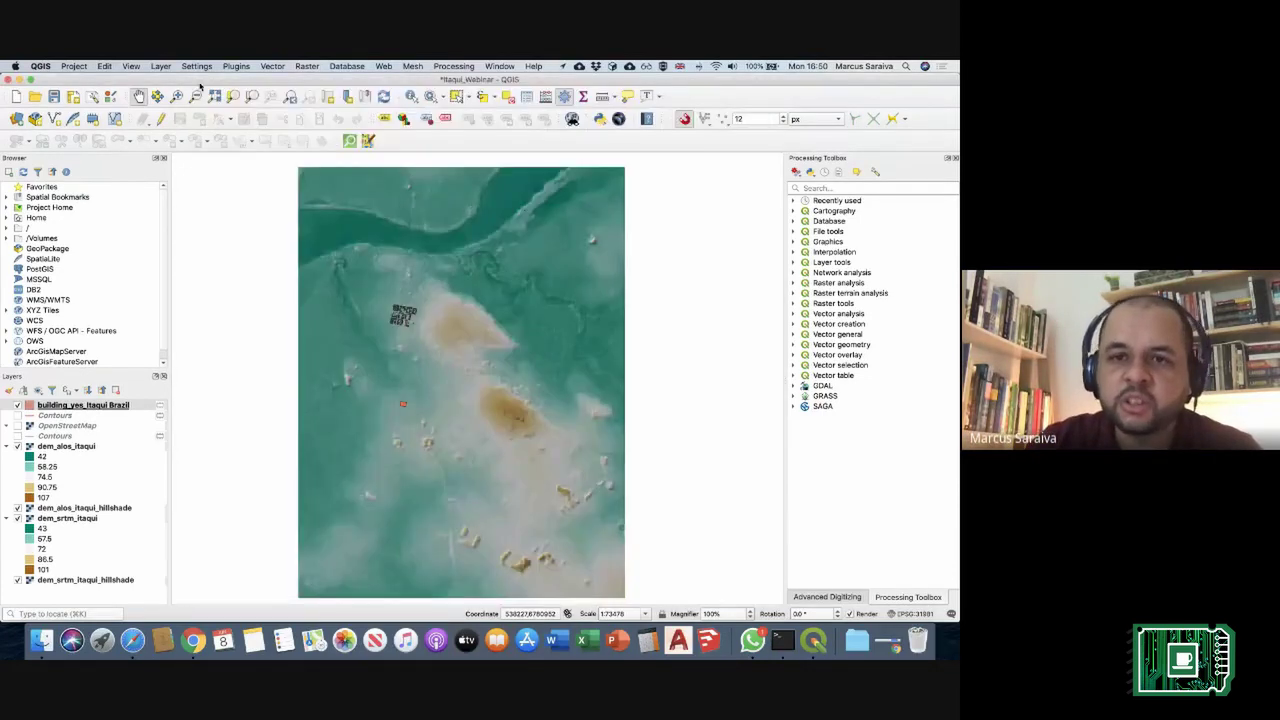
Step: Inspect the downloaded building footprints on the map and save the Itaqui_Webinar project
{"action": "left_click_drag", "start_coordinate": [436, 366], "coordinate": [511, 403]}
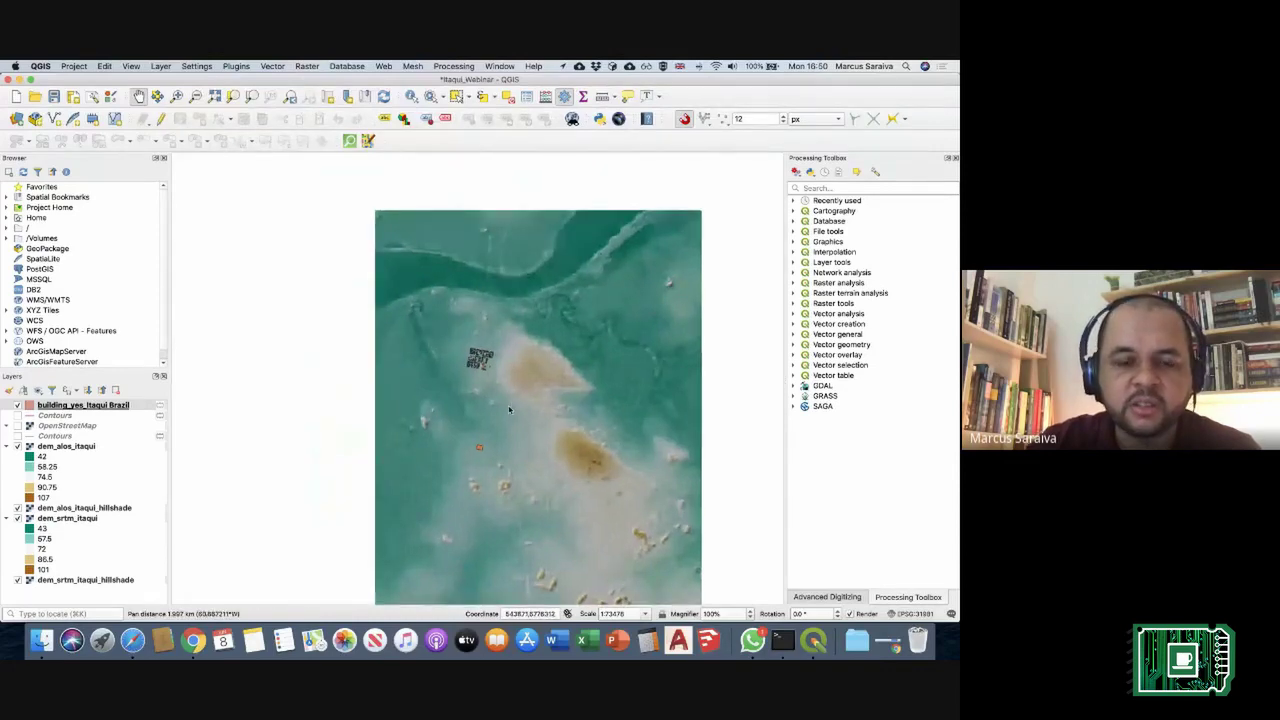
{"action": "scroll", "coordinate": [480, 368], "scroll_direction": "up", "scroll_amount": 5}
{"action": "scroll", "coordinate": [478, 371], "scroll_direction": "down", "scroll_amount": 2}
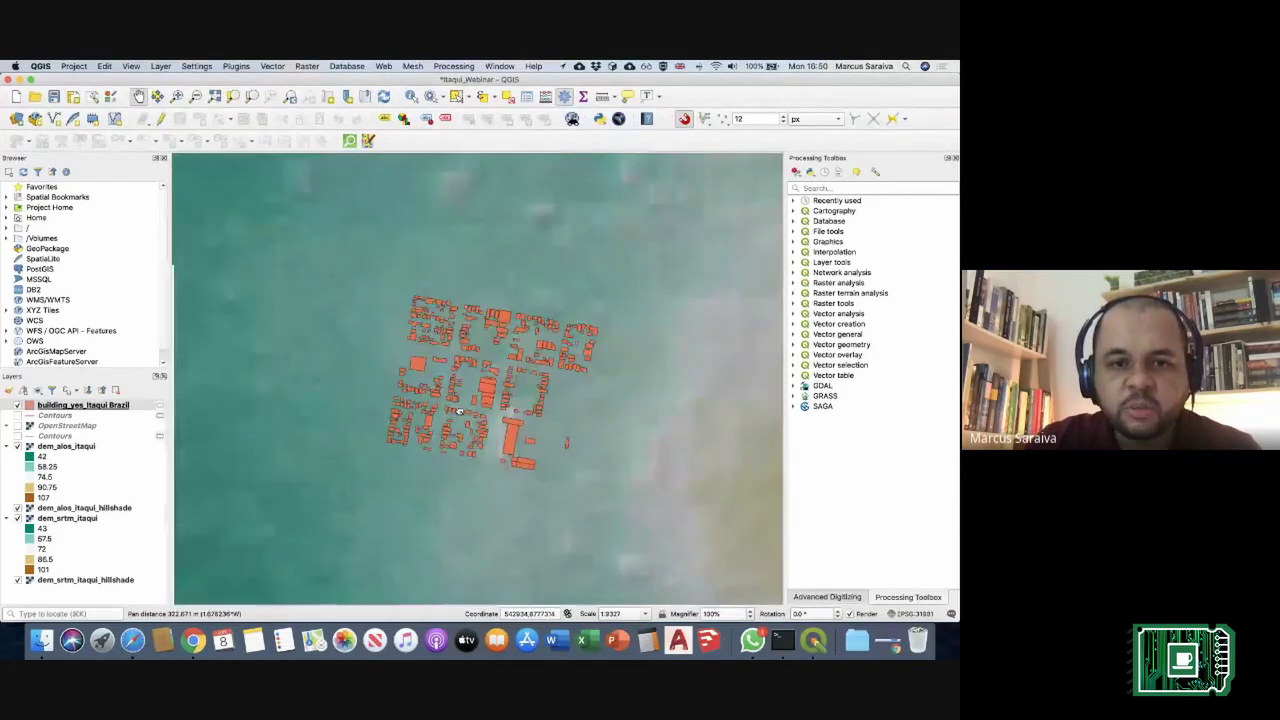
{"action": "left_click_drag", "start_coordinate": [478, 371], "coordinate": [468, 396]}
{"action": "scroll", "coordinate": [468, 396], "scroll_direction": "down", "scroll_amount": 1}
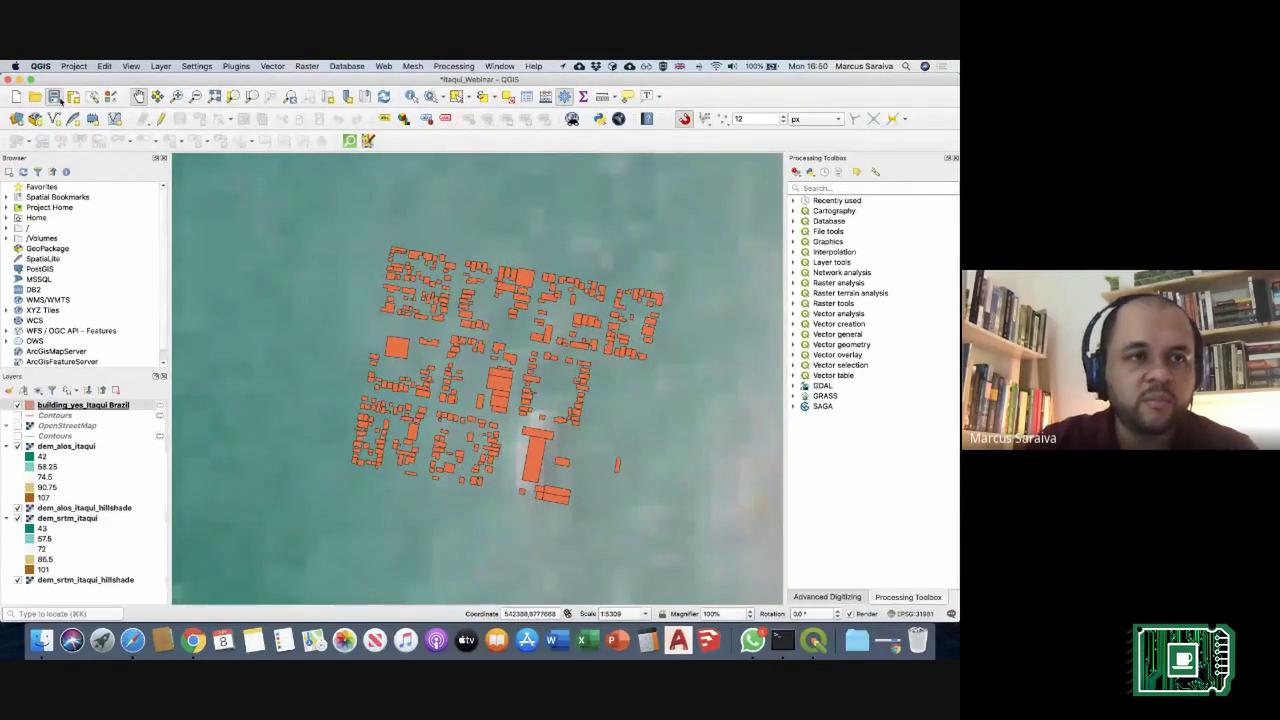
{"action": "left_click", "coordinate": [54, 96]}
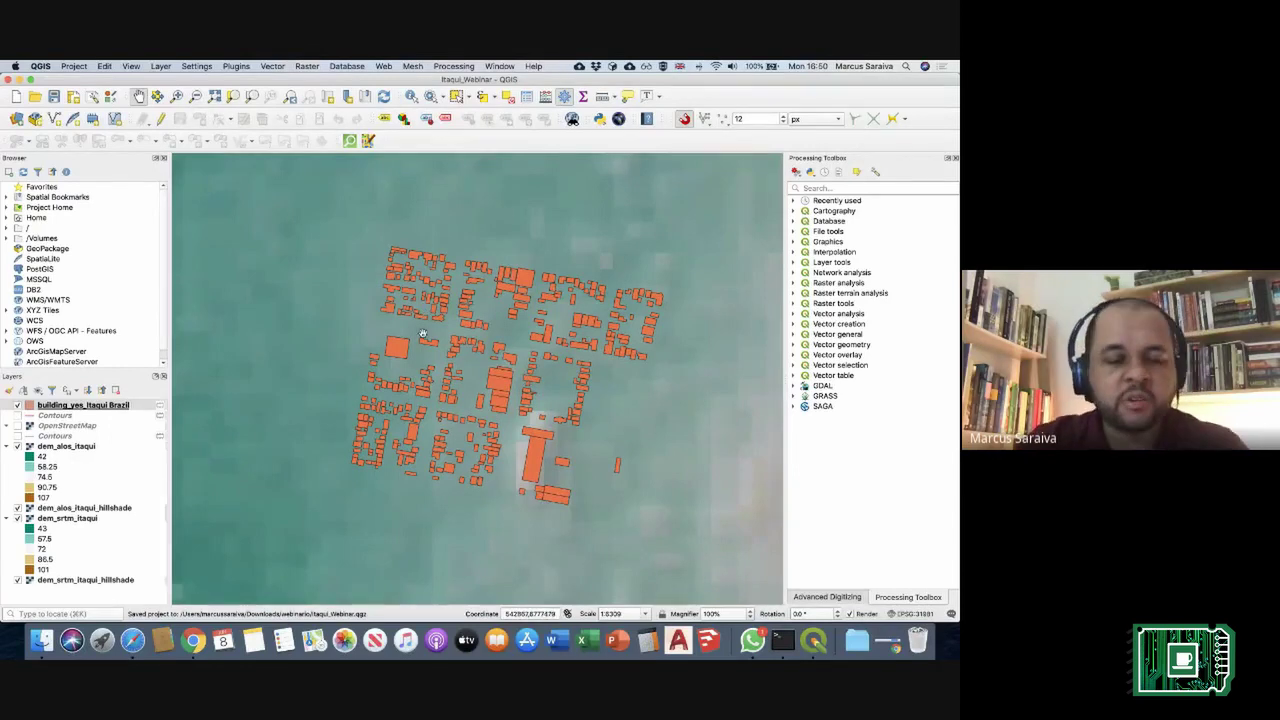
Step: In the building_yes_Itaqui Brazil layer properties, set the 3D view to Single symbol with an extrusion of 6.00
{"action": "left_click", "coordinate": [139, 408]}
{"action": "right_click", "coordinate": [113, 407]}
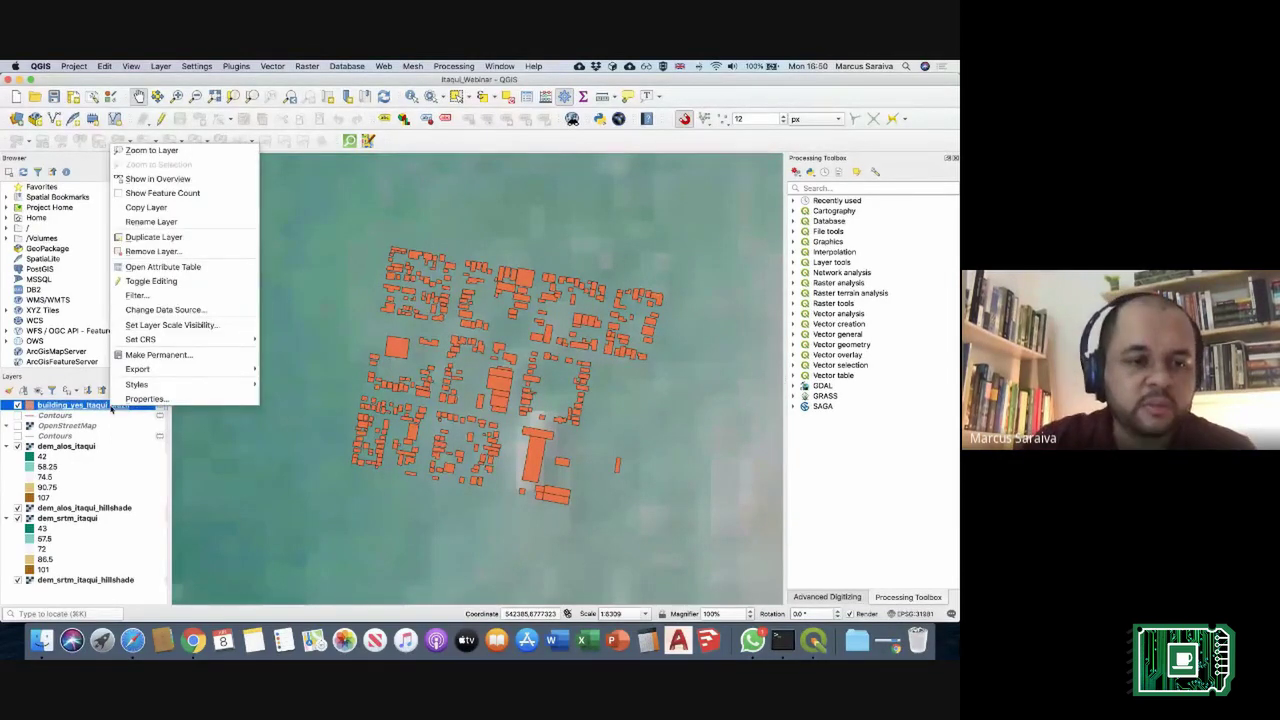
{"action": "left_click", "coordinate": [130, 399]}
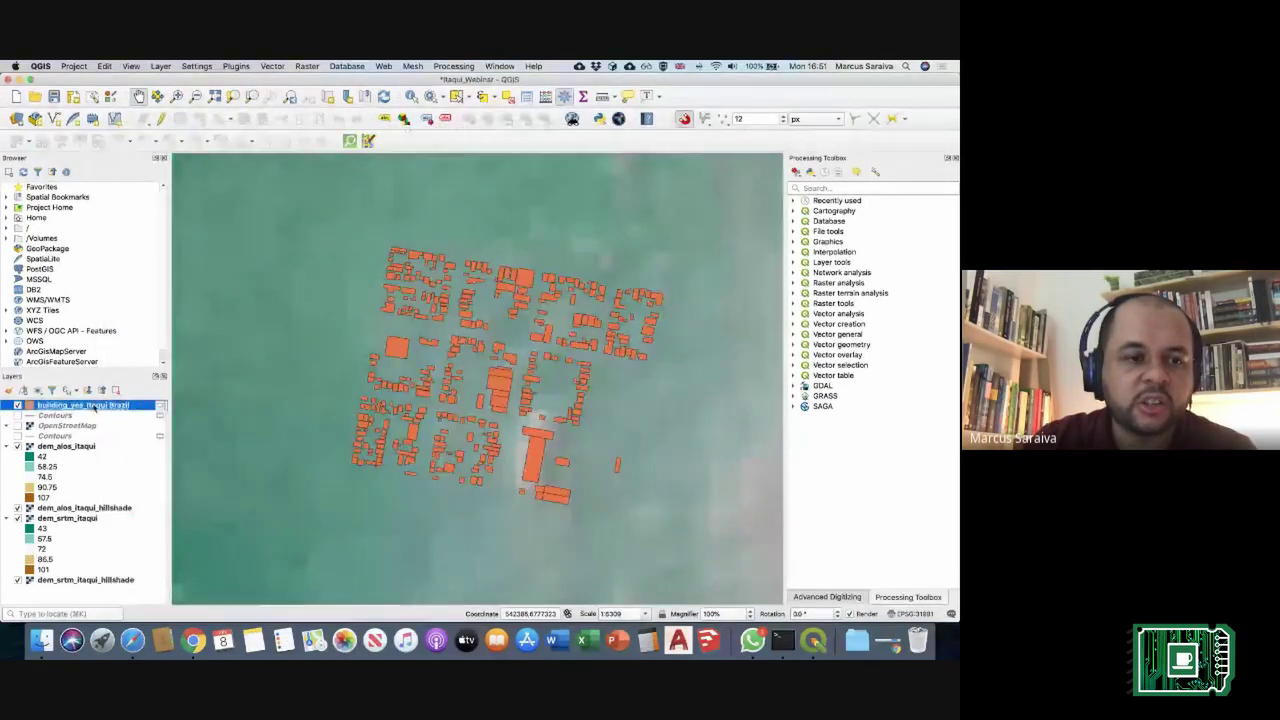
{"action": "double_click", "coordinate": [94, 405]}
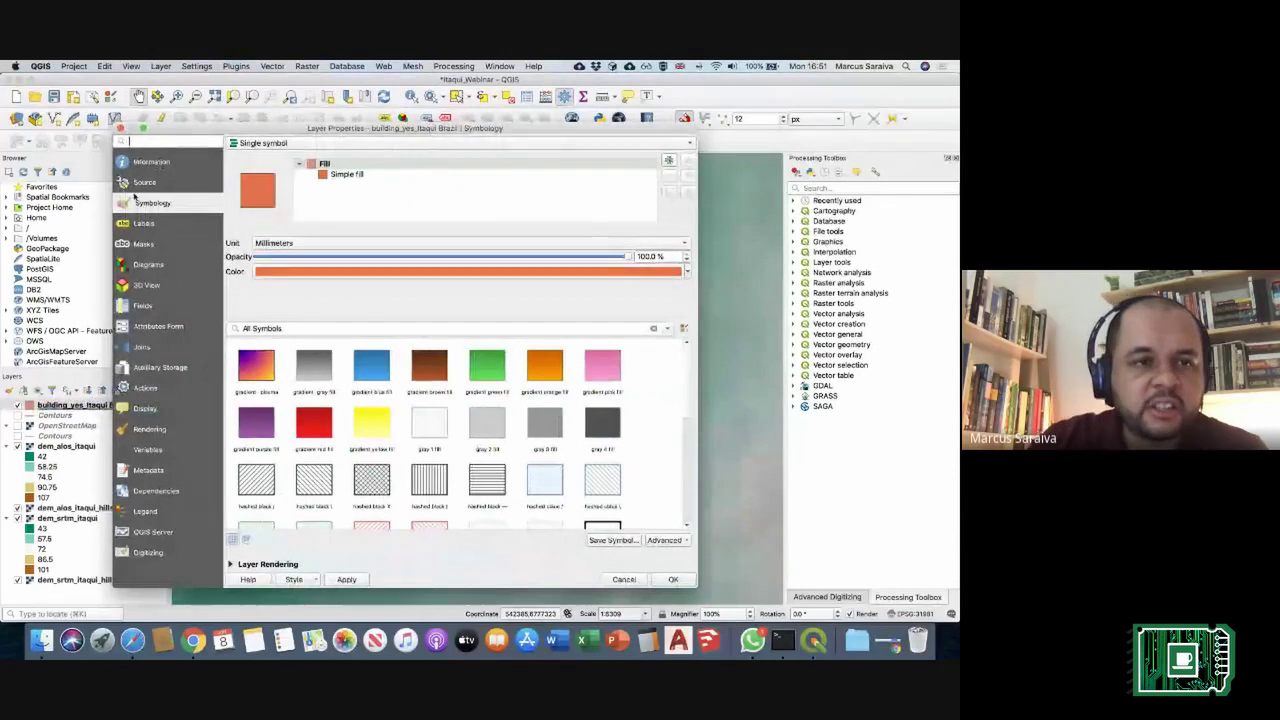
{"action": "left_click", "coordinate": [148, 286]}
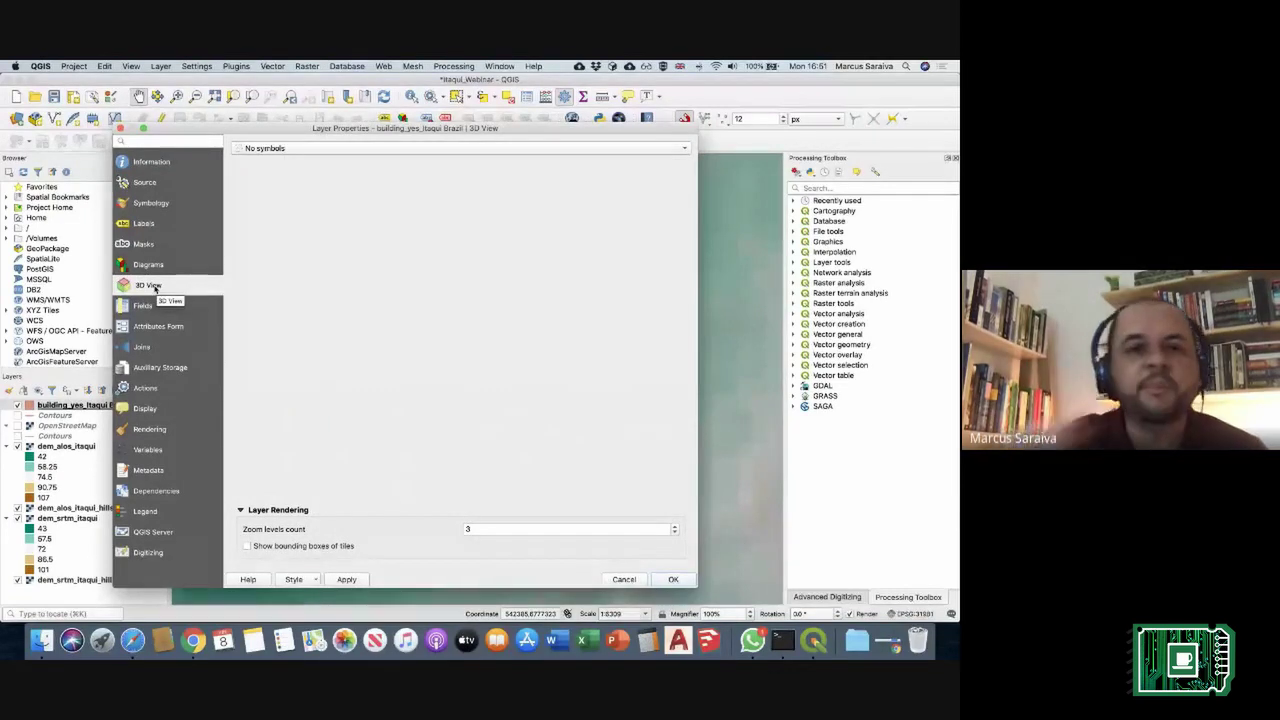
{"action": "left_click", "coordinate": [284, 149]}
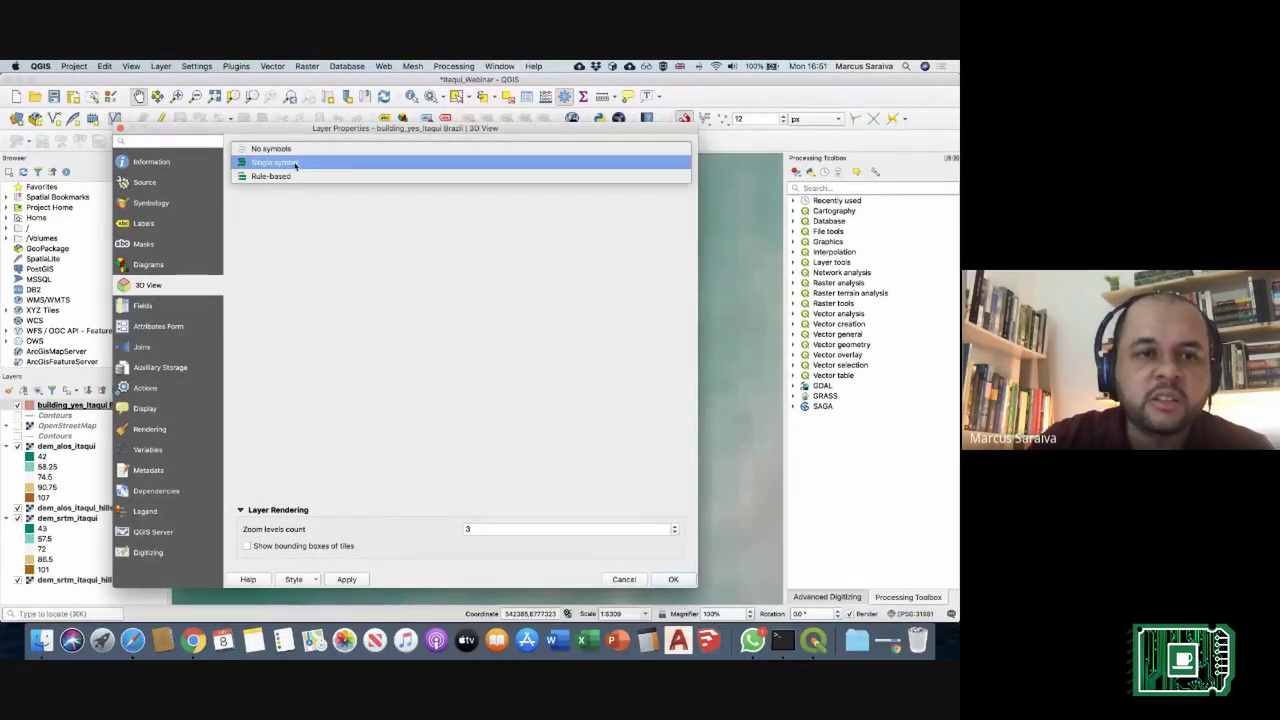
{"action": "left_click", "coordinate": [280, 162]}
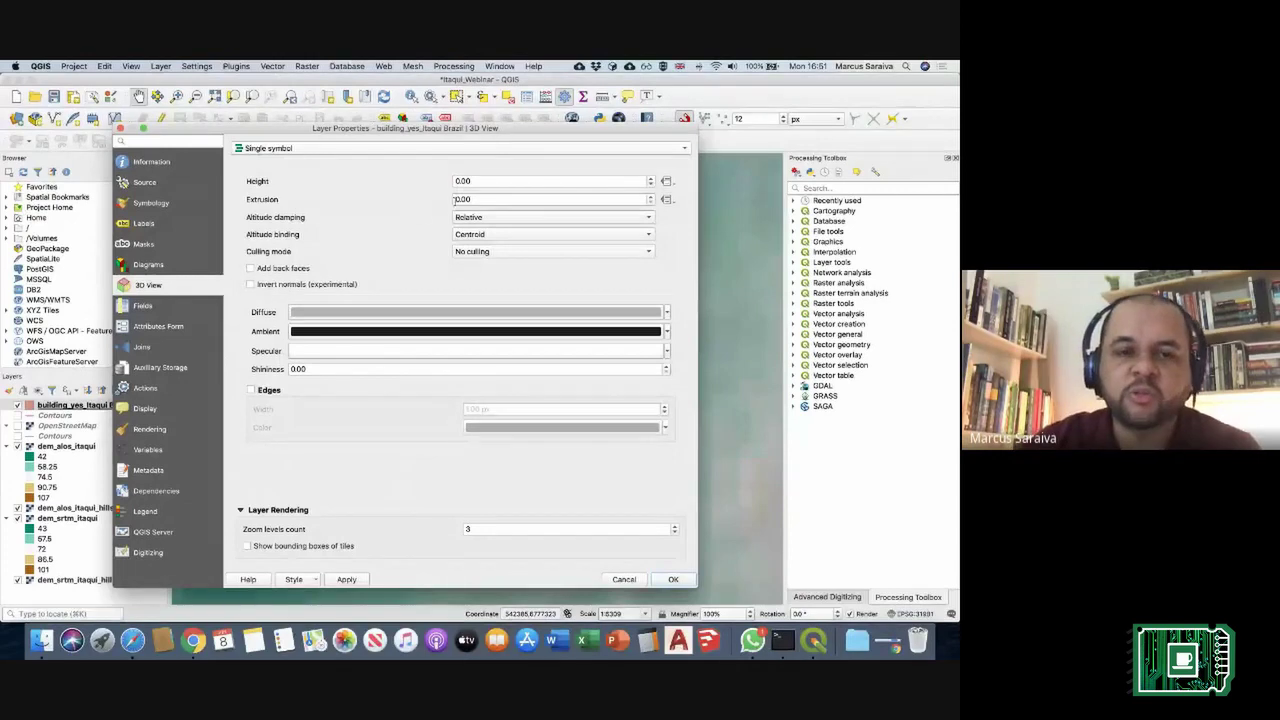
{"action": "left_click", "coordinate": [505, 200]}
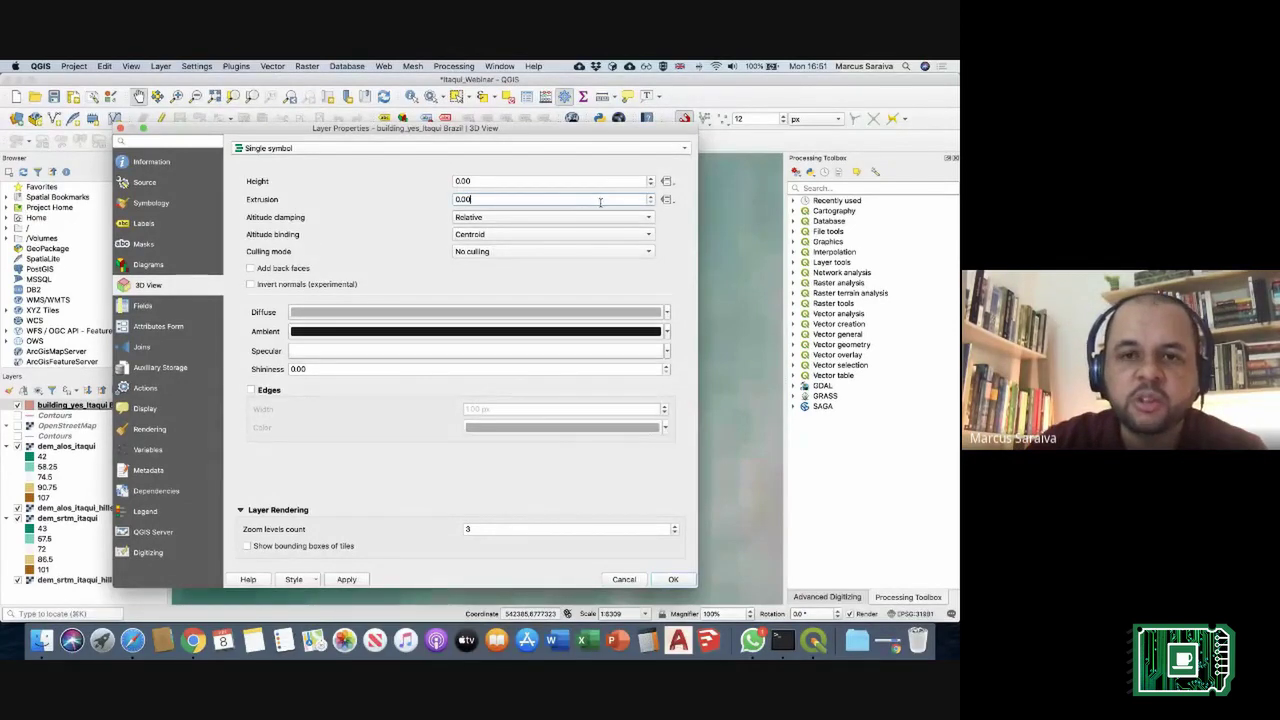
{"action": "left_click", "coordinate": [649, 197]}
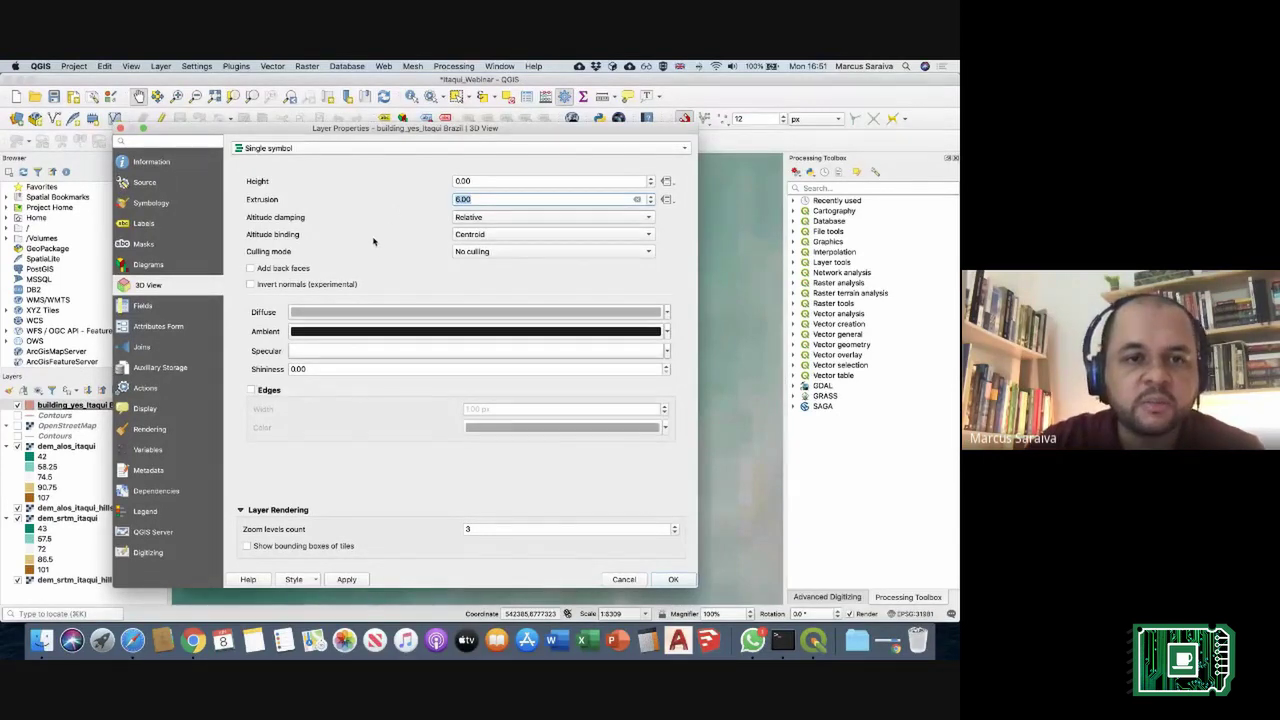
{"action": "left_click", "coordinate": [669, 183]}
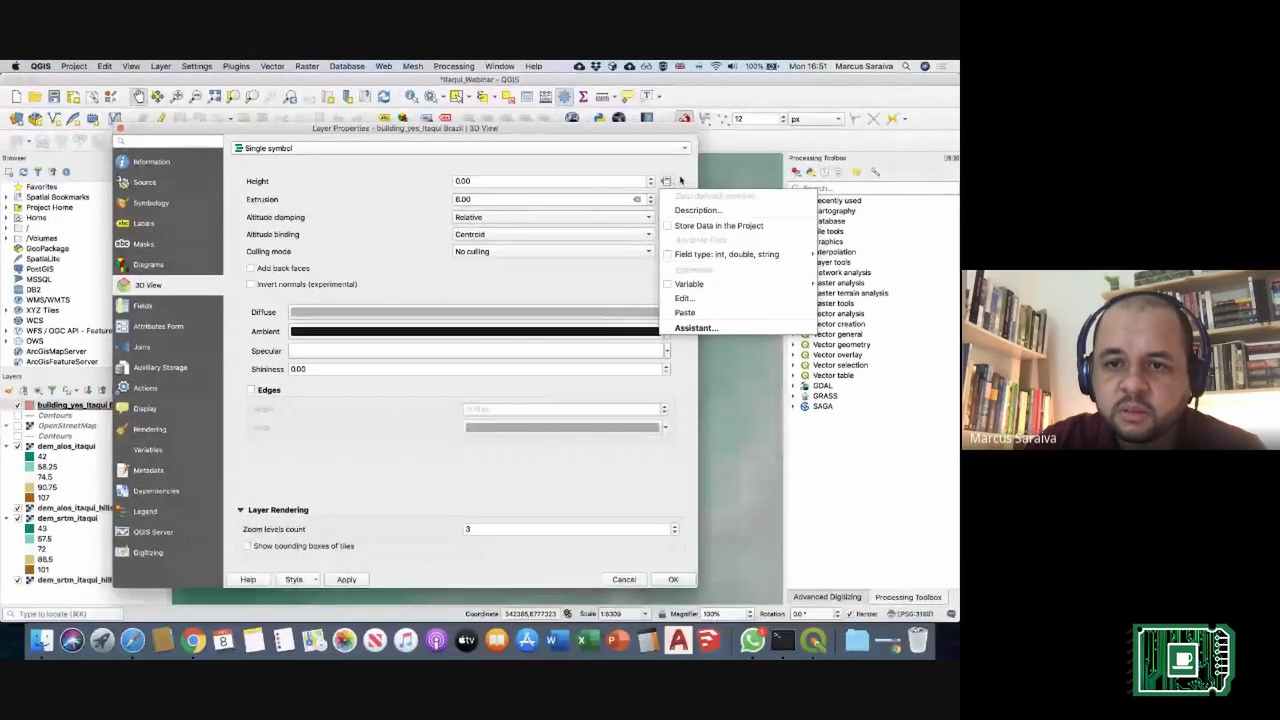
{"action": "left_click", "coordinate": [679, 181]}
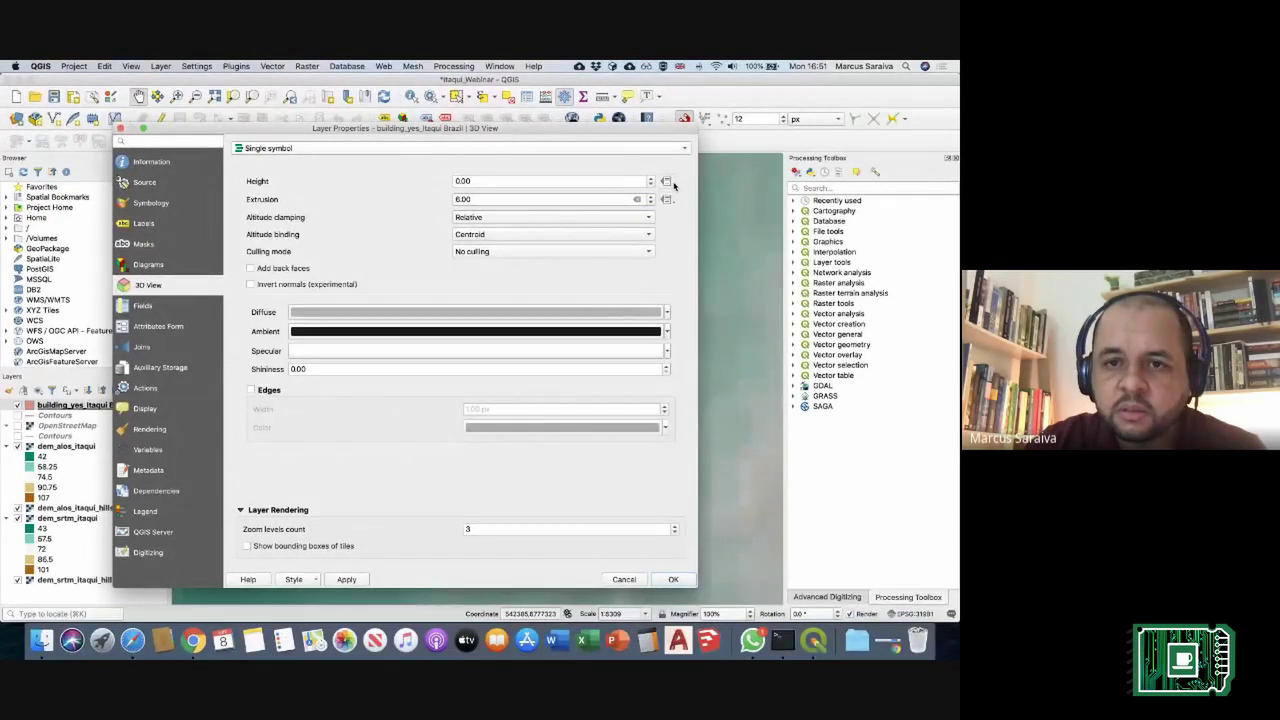
{"action": "left_click", "coordinate": [669, 182]}
{"action": "left_click", "coordinate": [674, 183]}
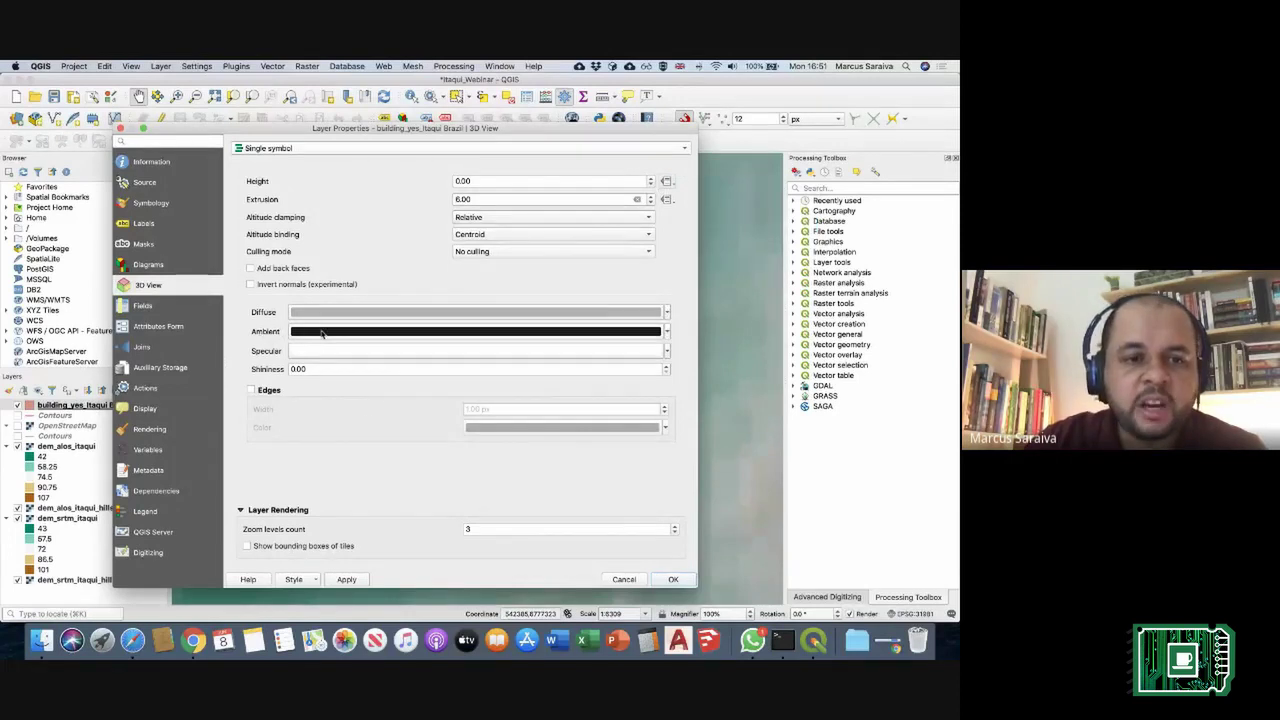
Step: Set the buildings' 3D ambient color to a golden brown, apply the layer properties, and save the project
{"action": "left_click", "coordinate": [322, 336]}
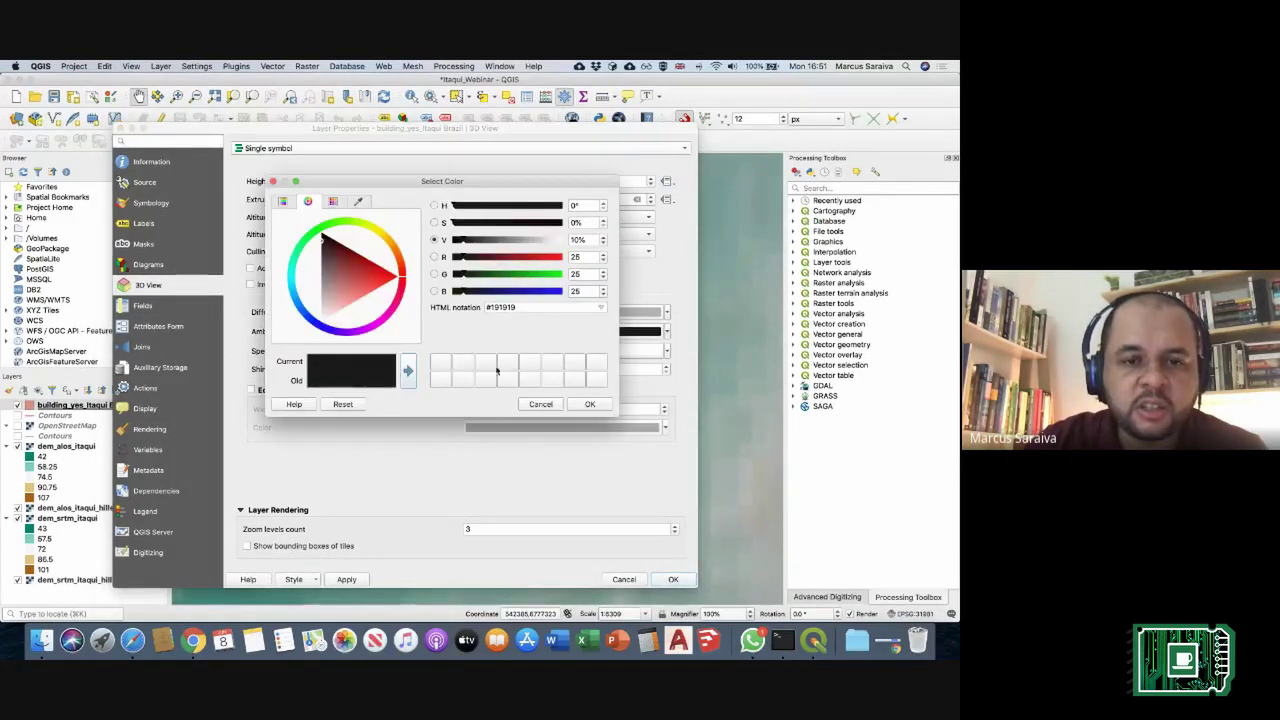
{"action": "left_click", "coordinate": [540, 404]}
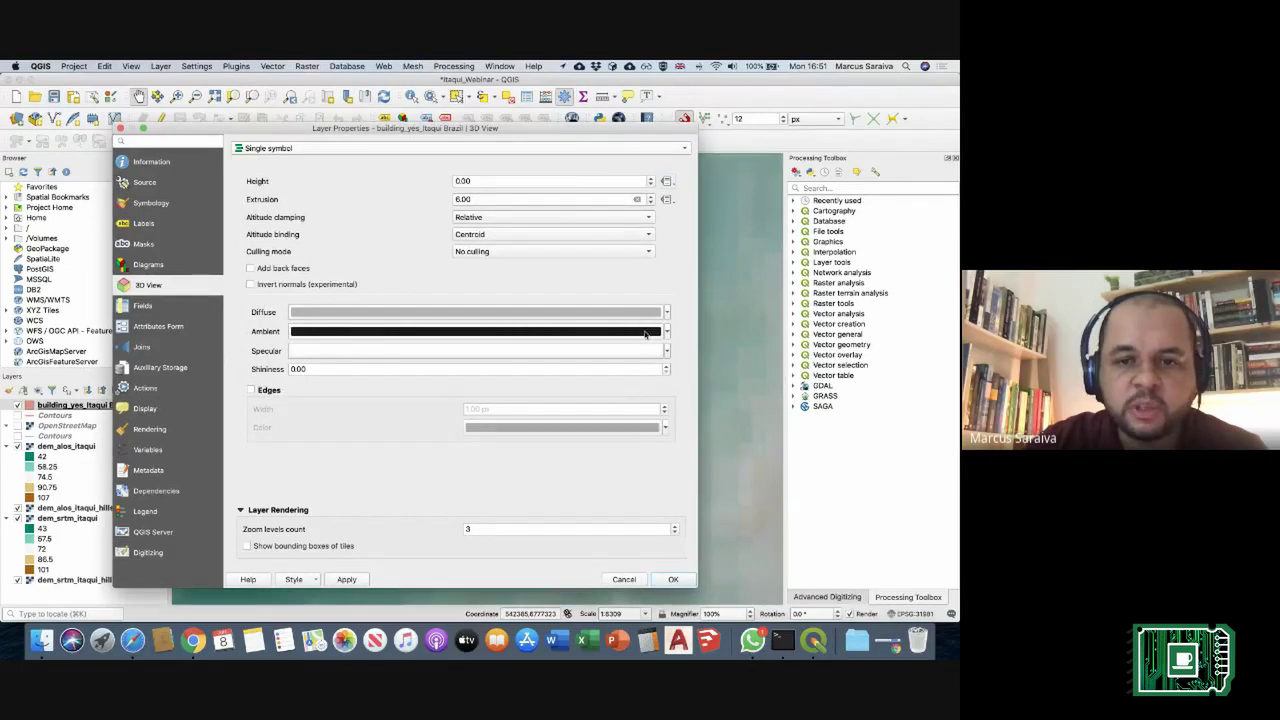
{"action": "left_click", "coordinate": [667, 334]}
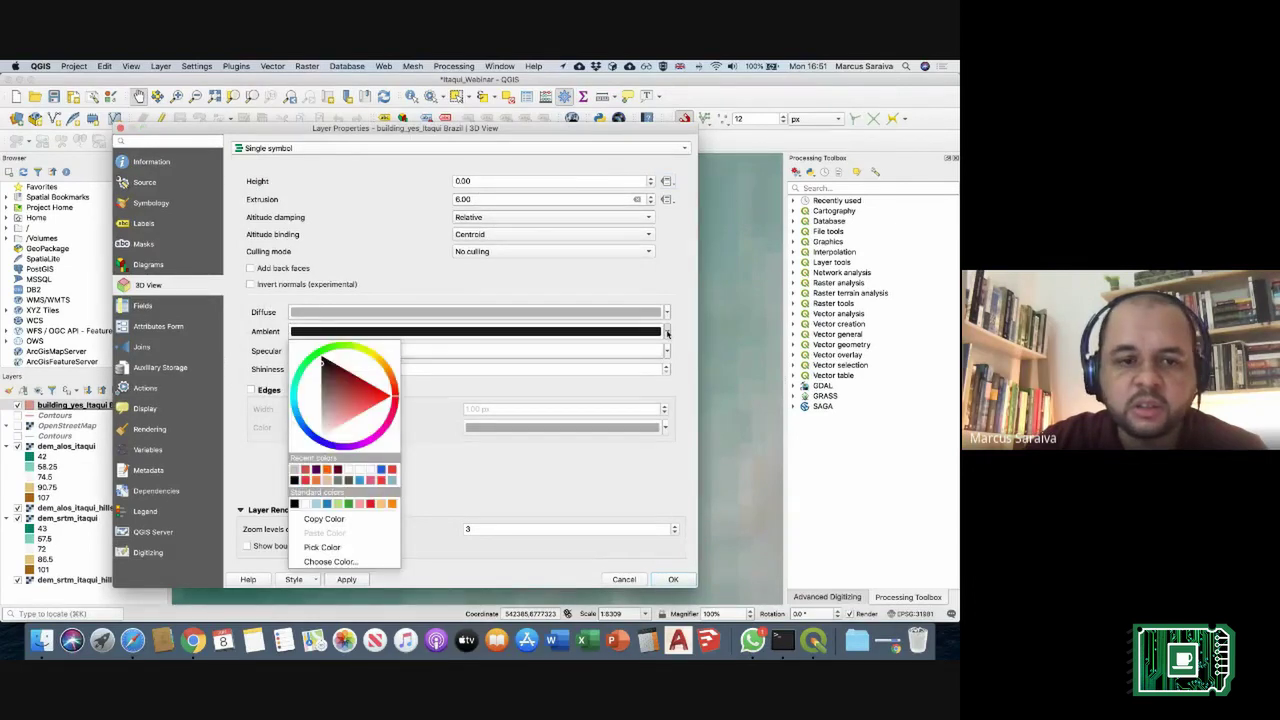
{"action": "left_click", "coordinate": [382, 362]}
{"action": "left_click", "coordinate": [378, 392]}
{"action": "left_click_drag", "start_coordinate": [378, 392], "coordinate": [352, 398]}
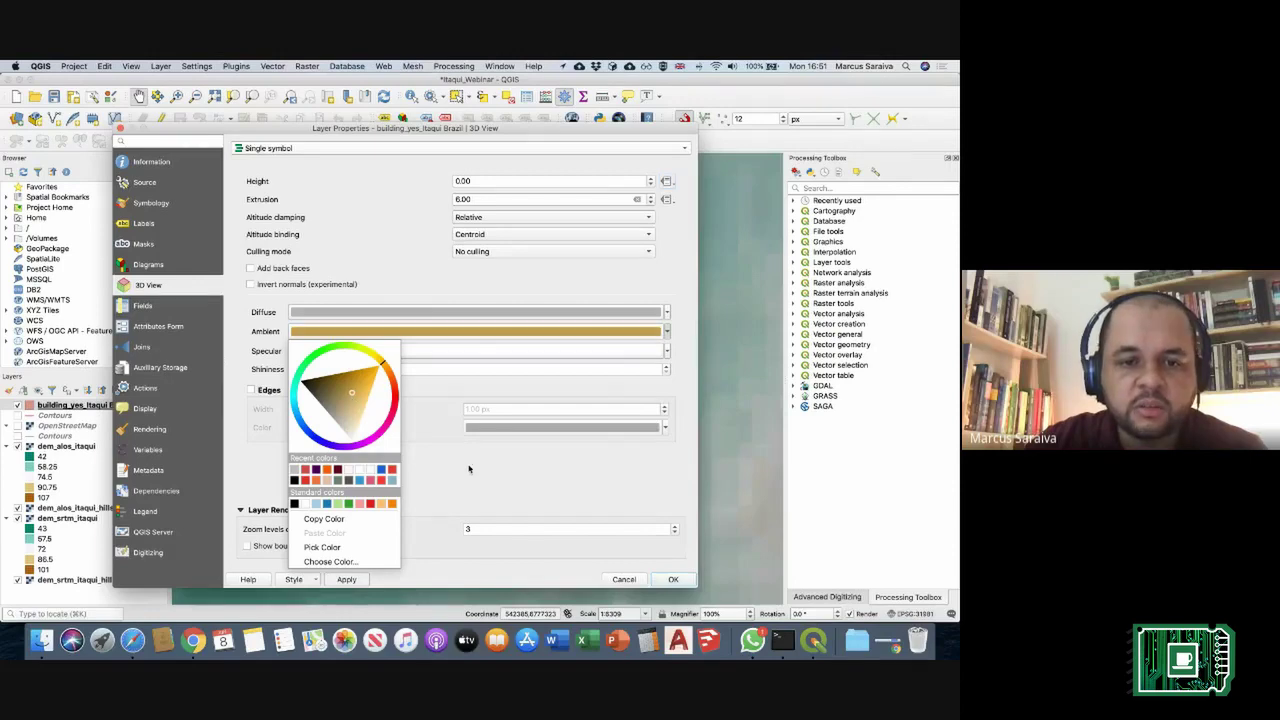
{"action": "left_click", "coordinate": [464, 464]}
{"action": "left_click", "coordinate": [686, 579]}
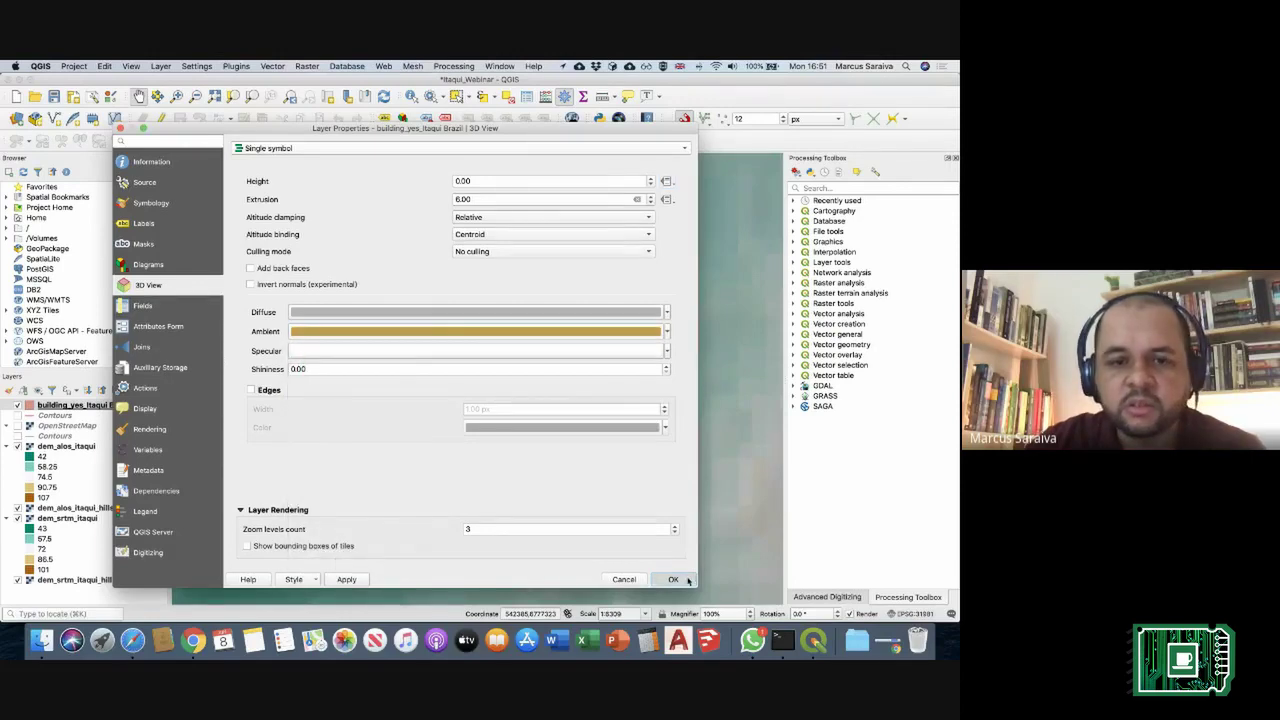
{"action": "left_click", "coordinate": [55, 97]}
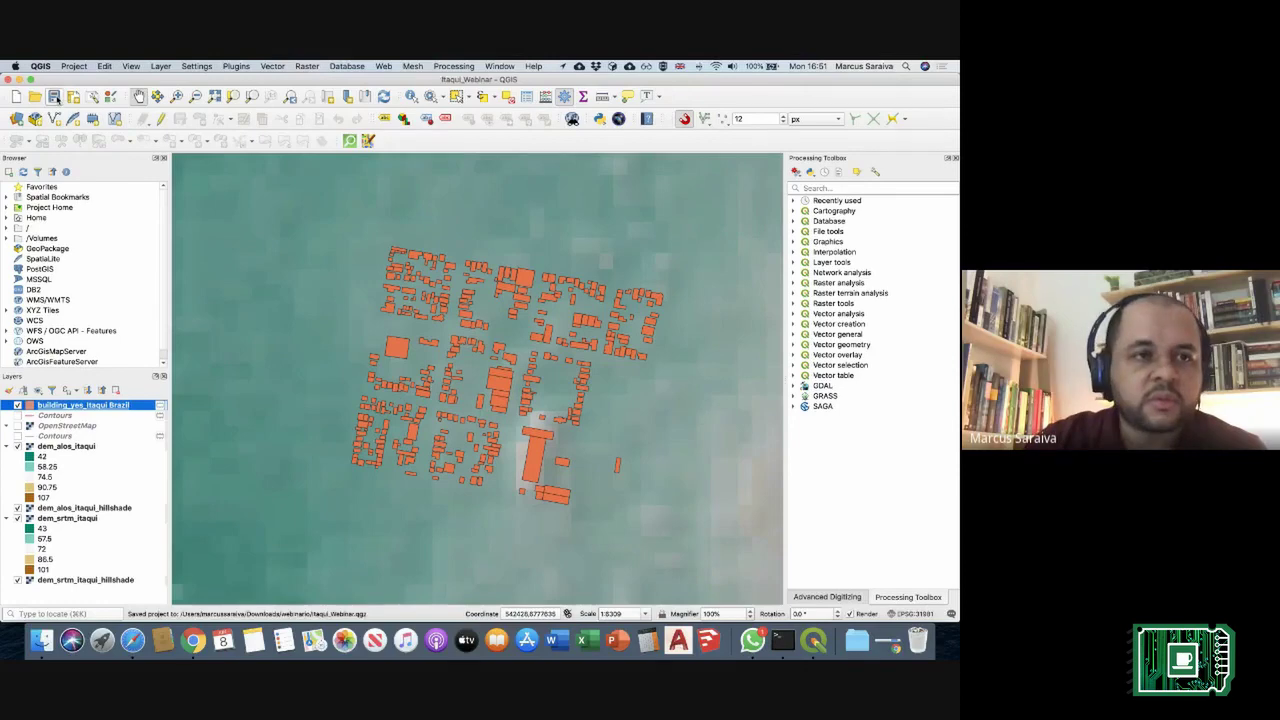
Step: Create a new 3D map view, enlarge its window, and view the buildings from a tilted, rotated angle
{"action": "left_click", "coordinate": [131, 66]}
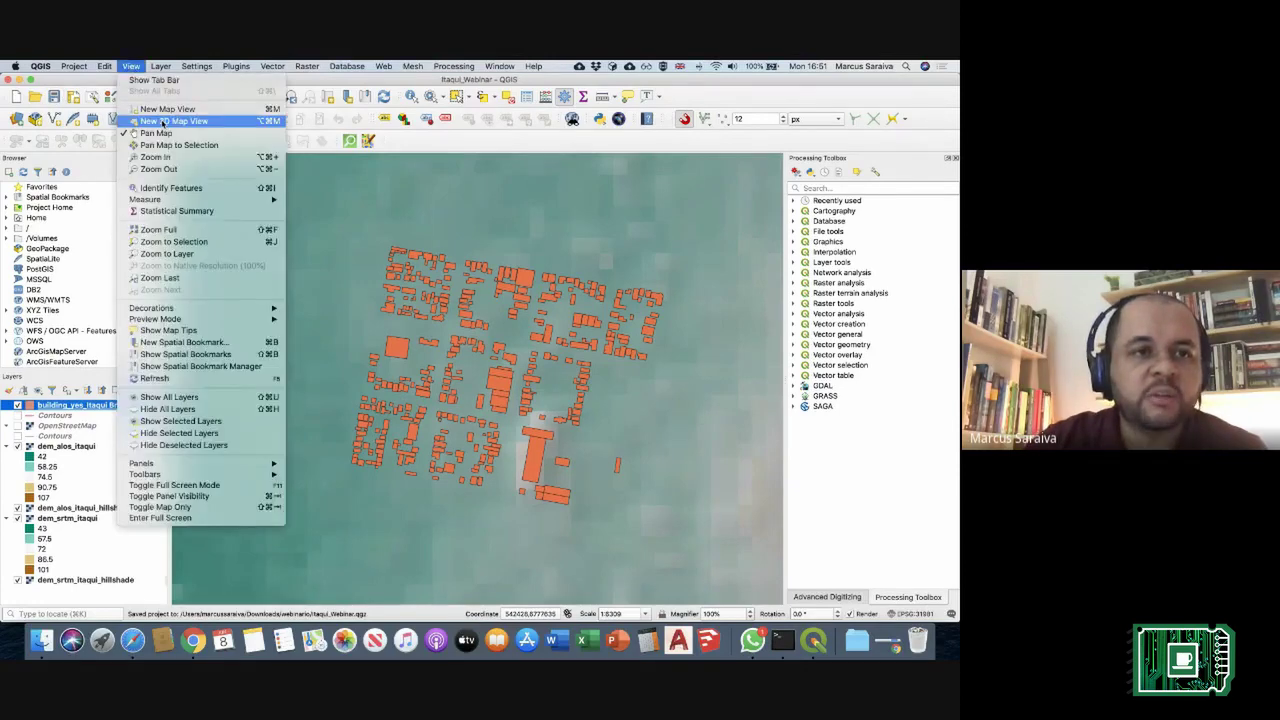
{"action": "left_click", "coordinate": [163, 122]}
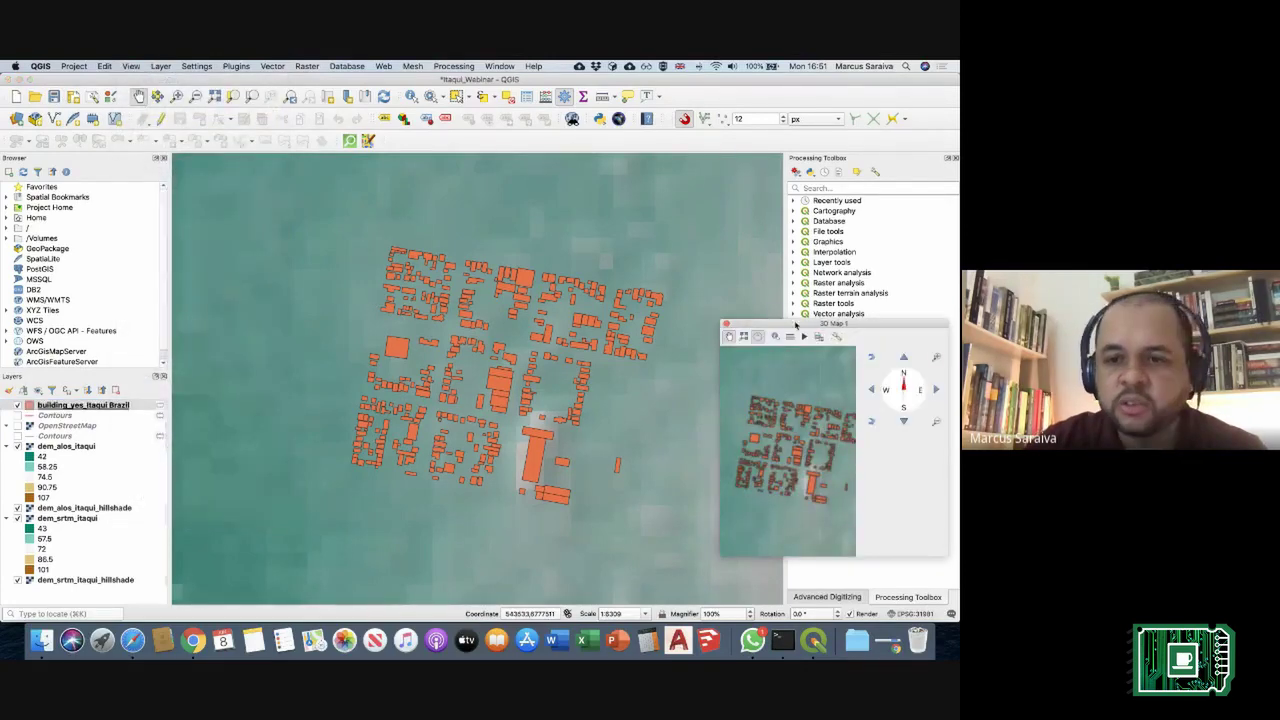
{"action": "left_click_drag", "start_coordinate": [533, 278], "coordinate": [341, 206]}
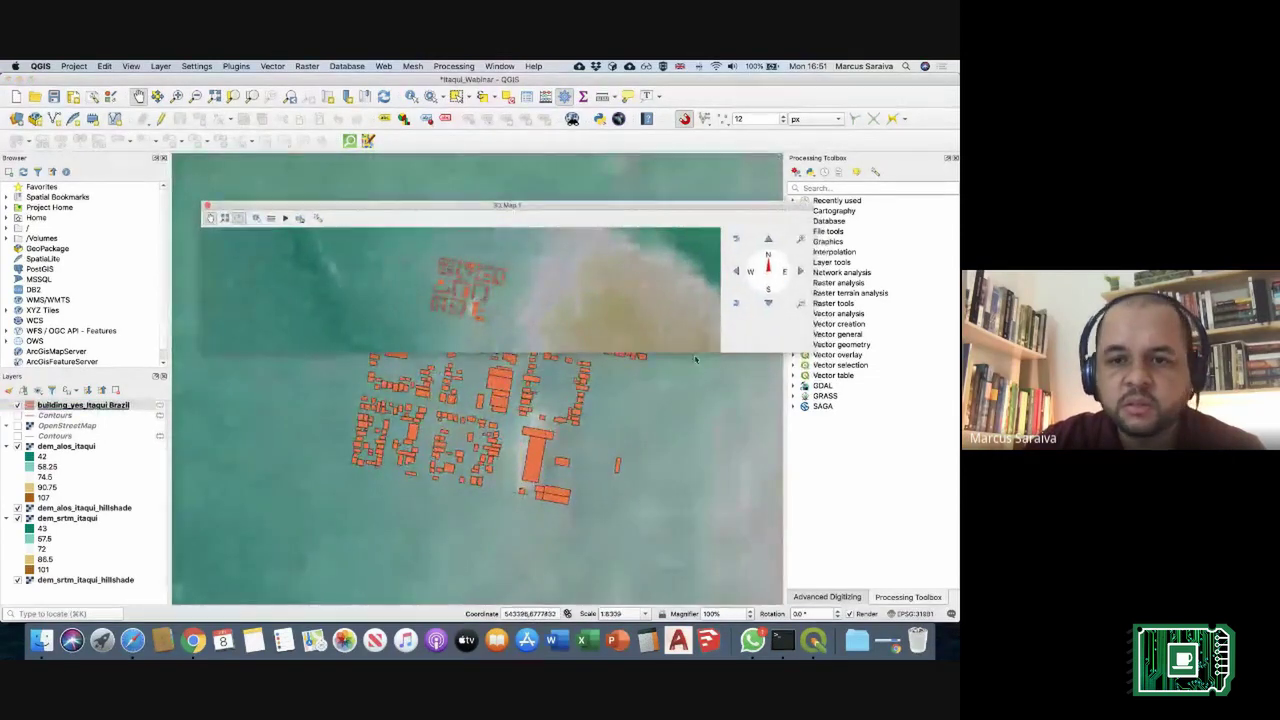
{"action": "left_click_drag", "start_coordinate": [695, 353], "coordinate": [695, 608]}
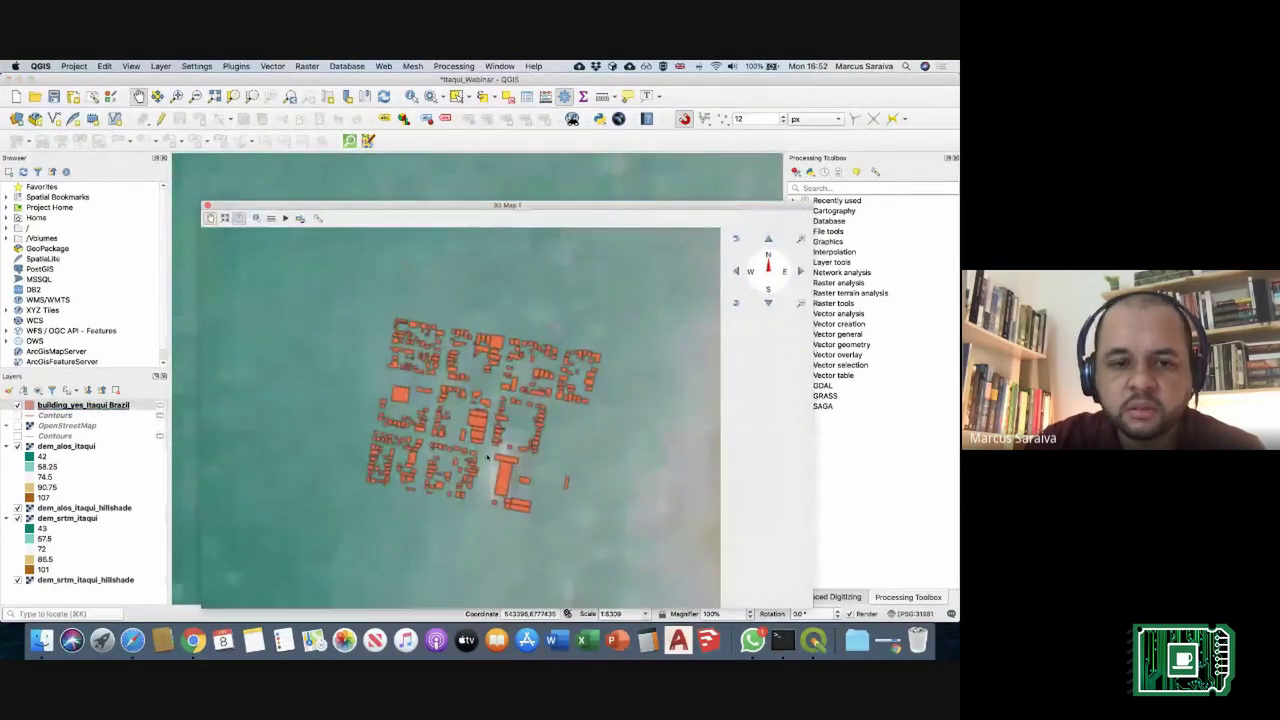
{"action": "left_click_drag", "start_coordinate": [458, 391], "coordinate": [452, 429]}
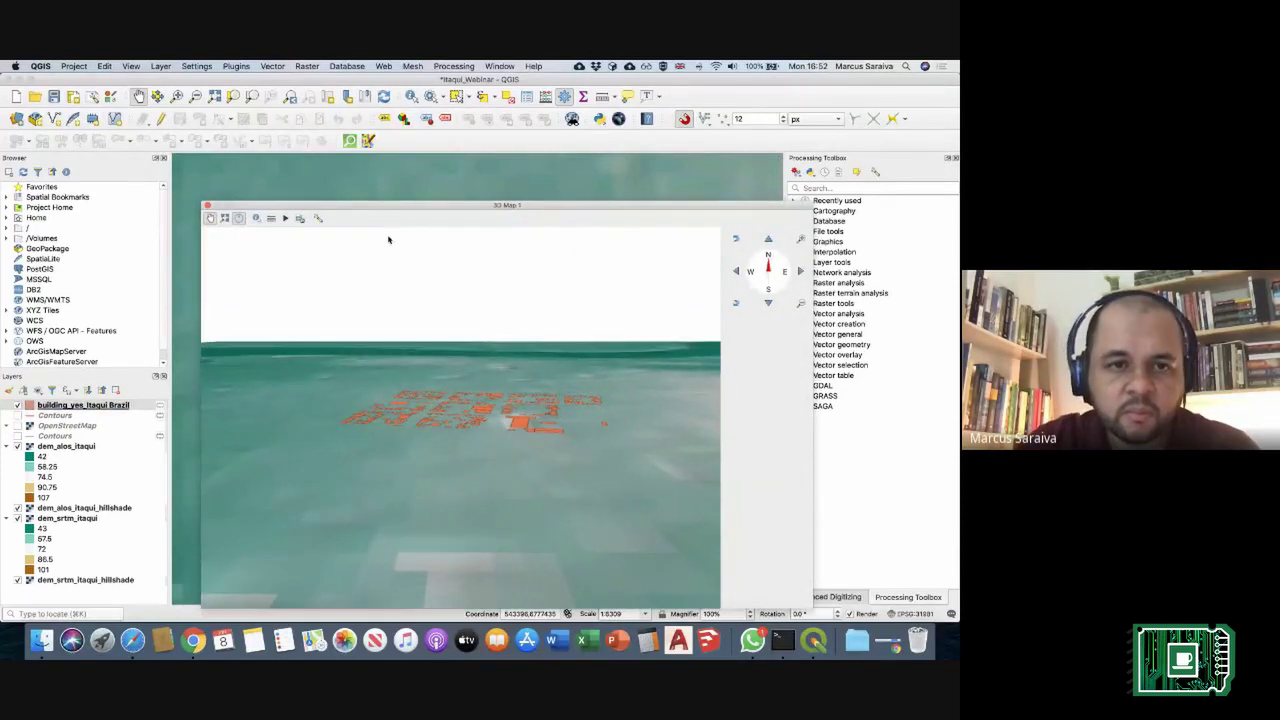
{"action": "left_click_drag", "start_coordinate": [406, 206], "coordinate": [440, 197]}
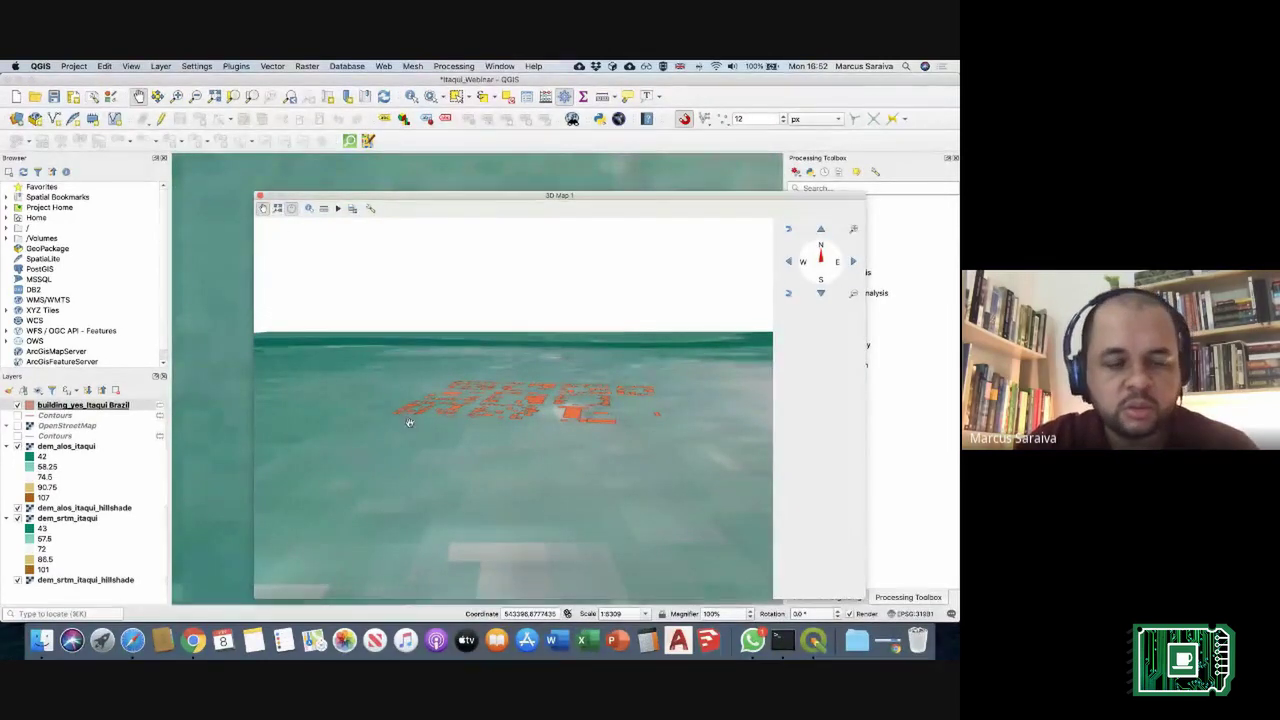
{"action": "left_click_drag", "start_coordinate": [410, 418], "coordinate": [510, 413]}
Step: Set the 3D map's terrain type to DEM (Raster layer) with dem_alos_itaqui as the elevation source
{"action": "left_click", "coordinate": [370, 208]}
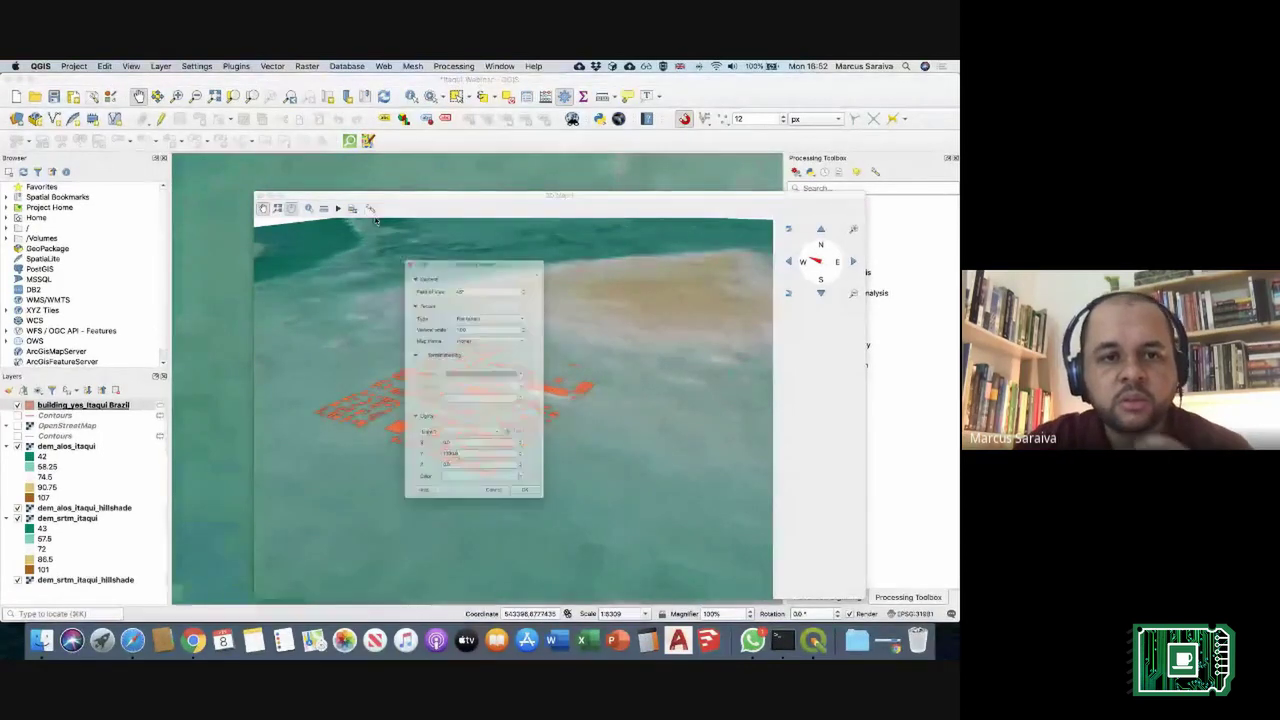
{"action": "left_click", "coordinate": [462, 289]}
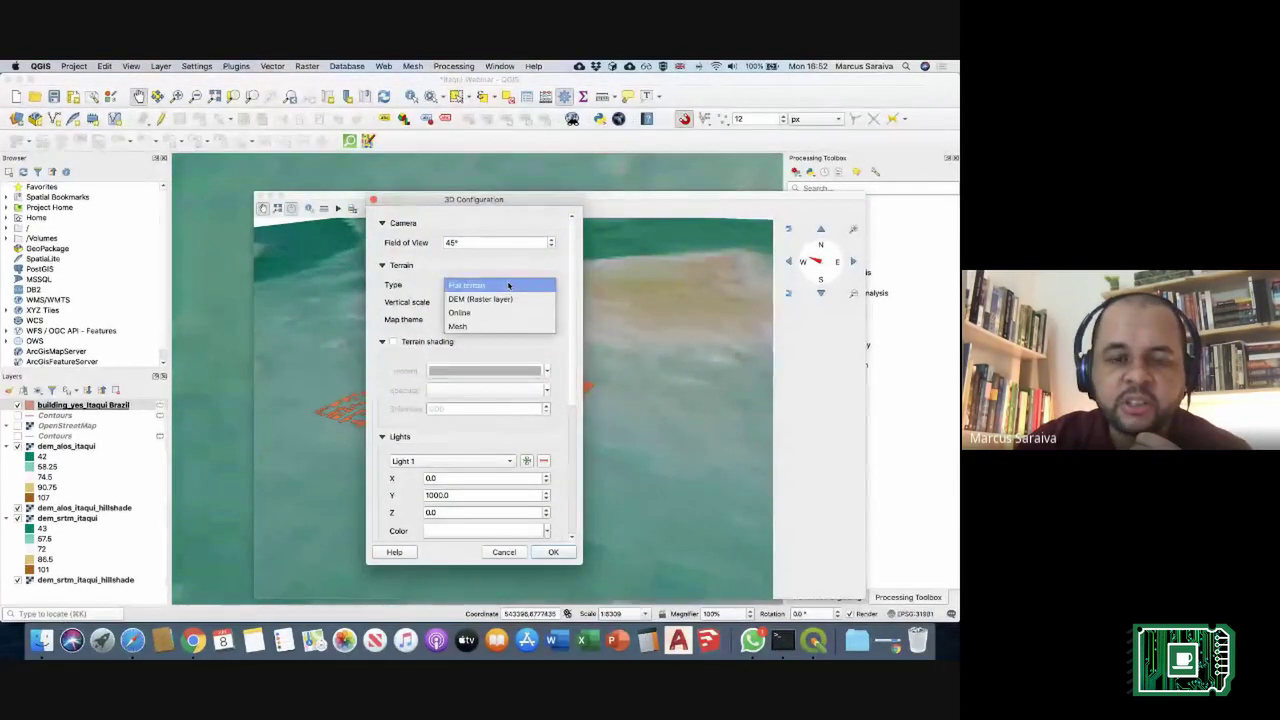
{"action": "left_click", "coordinate": [503, 299]}
{"action": "left_click", "coordinate": [503, 301]}
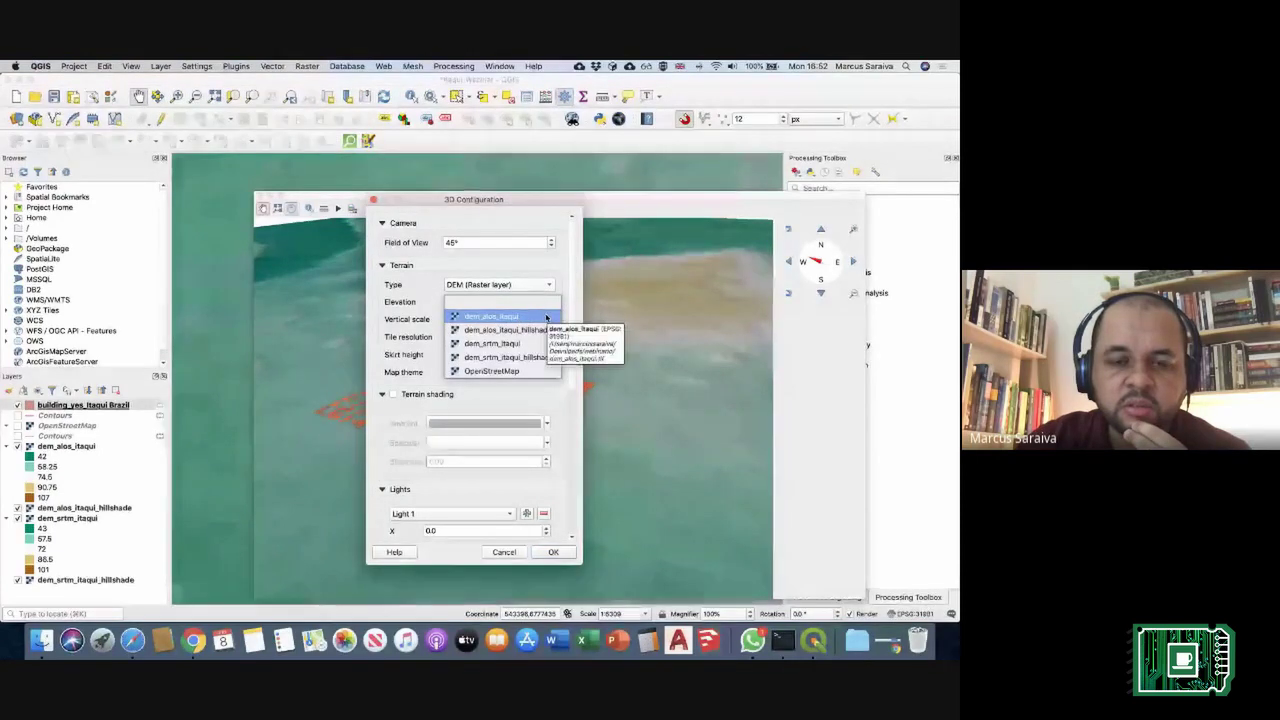
{"action": "left_click", "coordinate": [546, 317]}
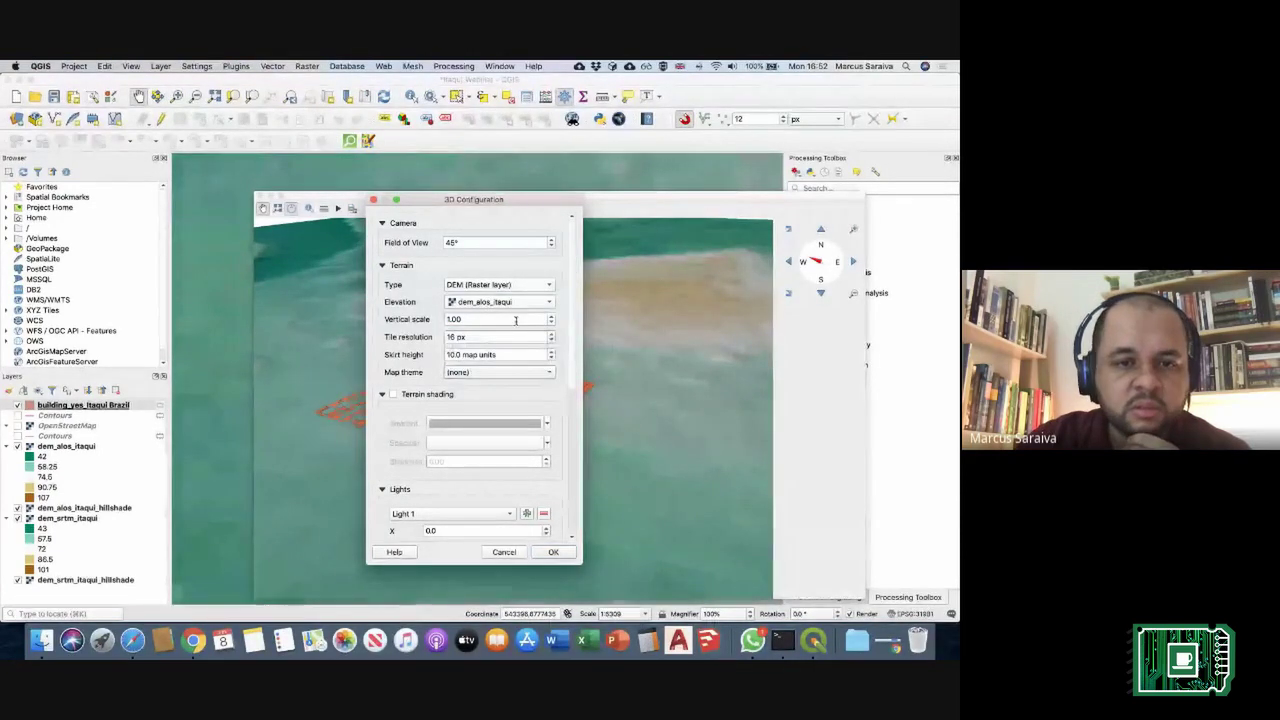
Step: Set the terrain's vertical scale to 5.00, accept the 3D configuration, and save the project
{"action": "left_click", "coordinate": [551, 316]}
{"action": "left_click", "coordinate": [551, 316]}
{"action": "left_click", "coordinate": [551, 316]}
{"action": "left_click", "coordinate": [551, 316]}
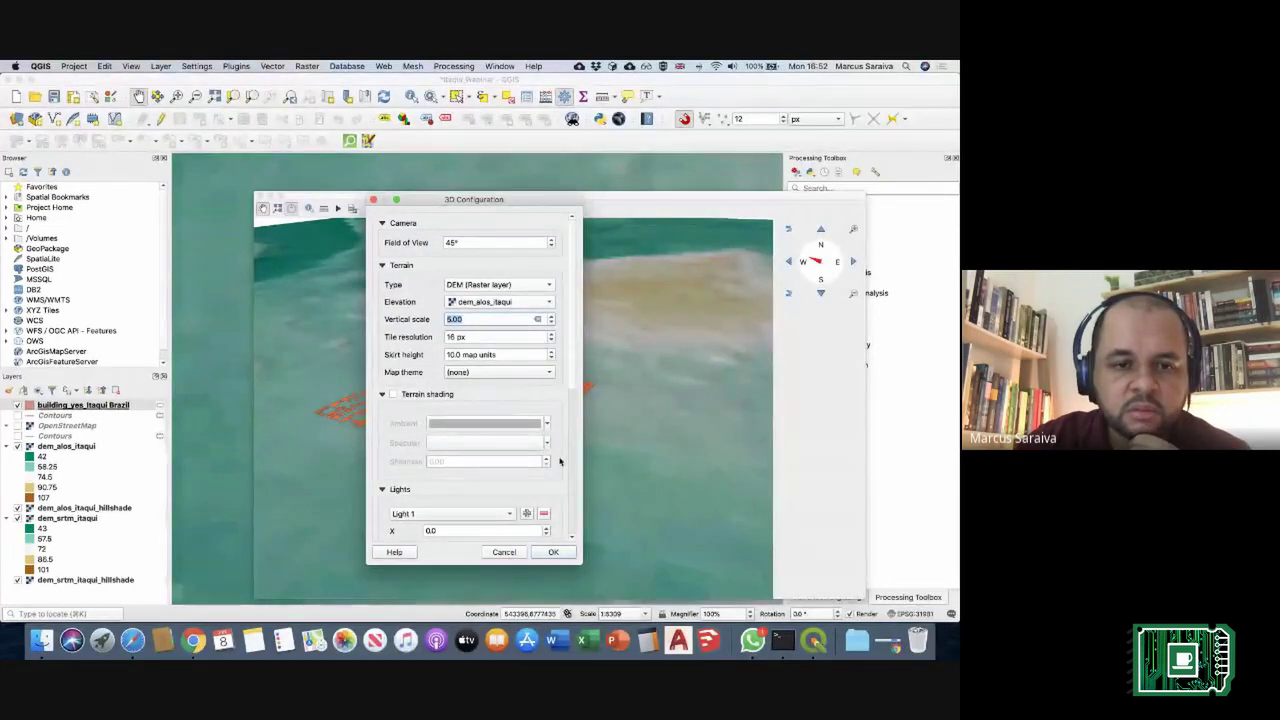
{"action": "scroll", "coordinate": [568, 440], "scroll_direction": "down", "scroll_amount": 5}
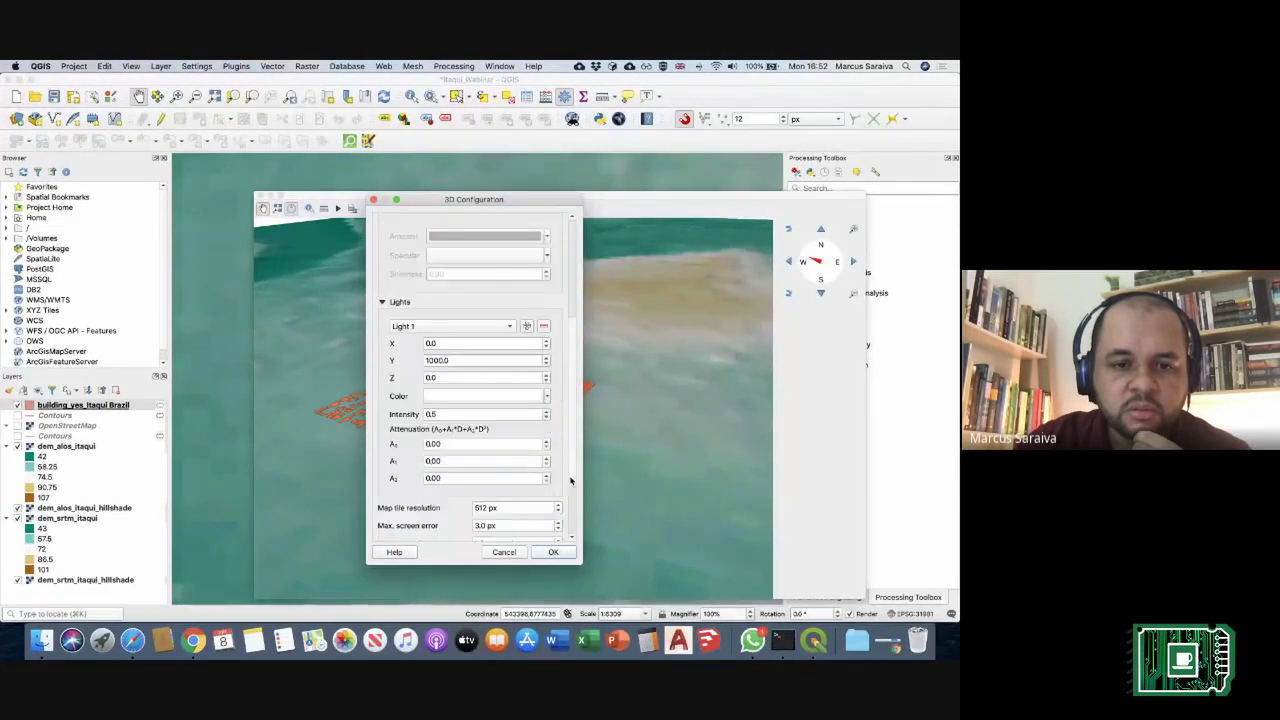
{"action": "left_click", "coordinate": [553, 552]}
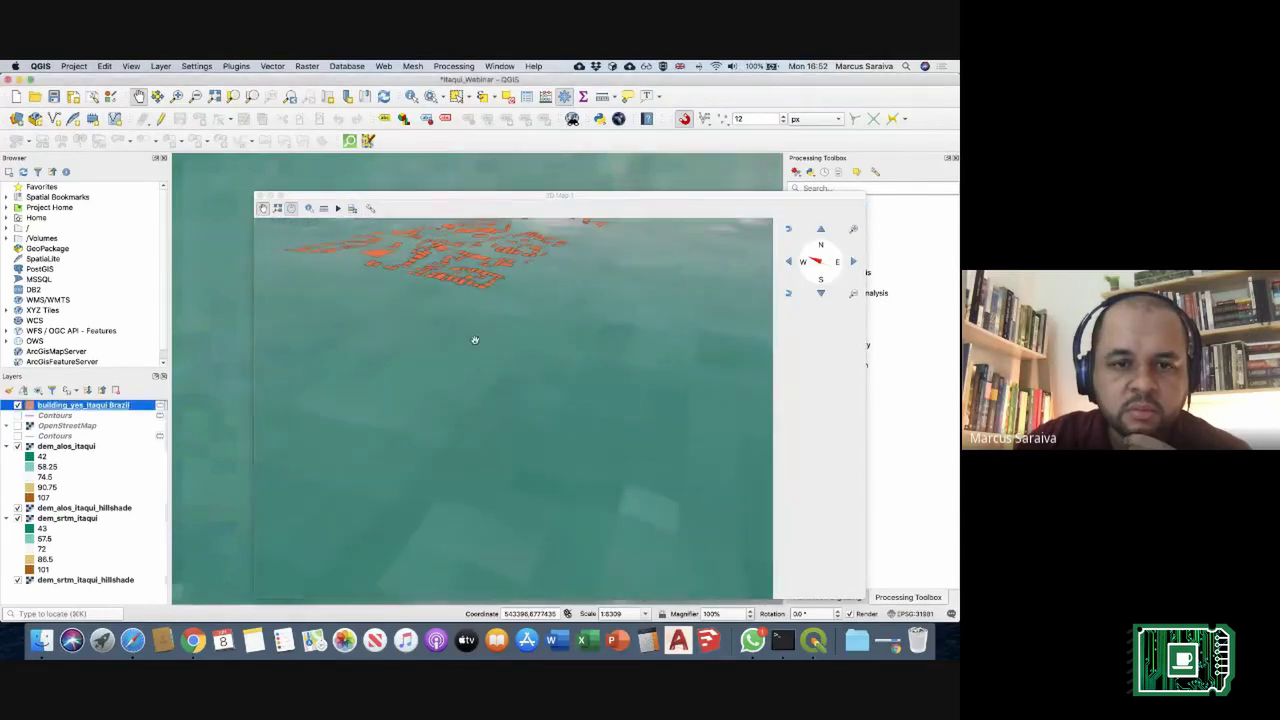
{"action": "scroll", "coordinate": [474, 398], "scroll_direction": "up", "scroll_amount": 5}
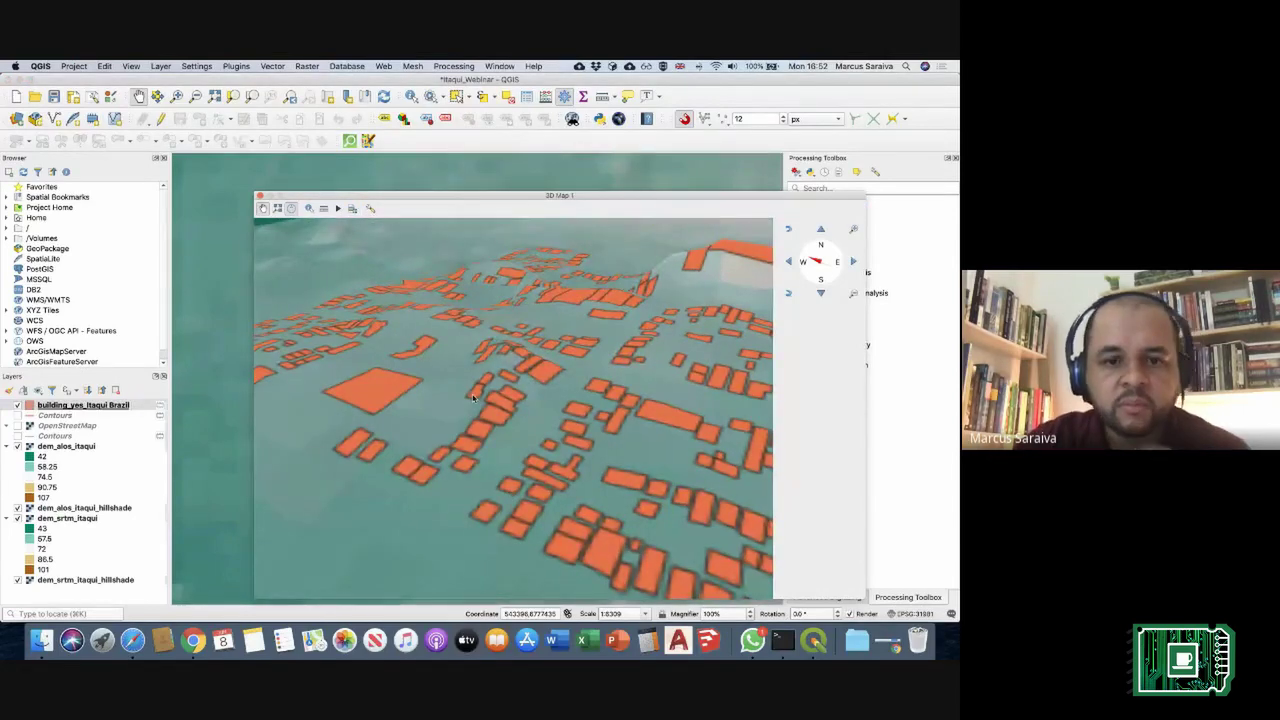
{"action": "key", "text": "super+s"}
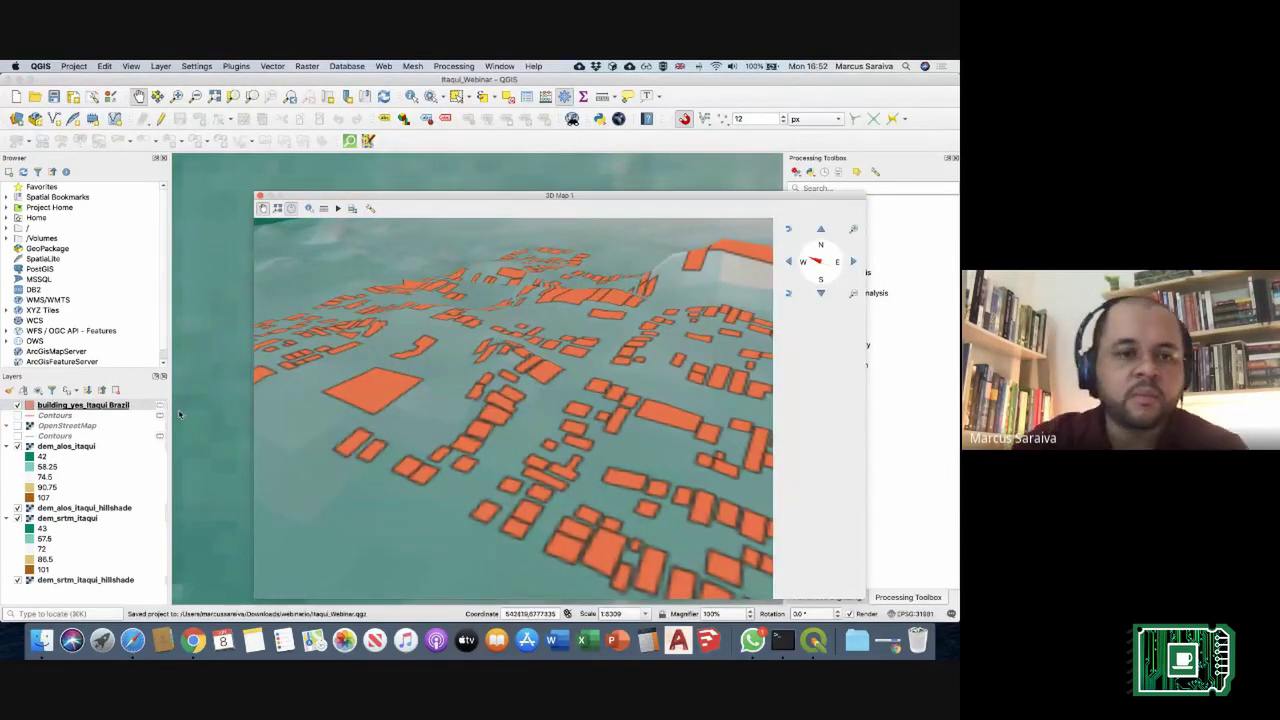
Step: Review the building layer's 3D view properties and the 3D map's terrain and light settings, and check the buildings in the 3D map
{"action": "double_click", "coordinate": [80, 407]}
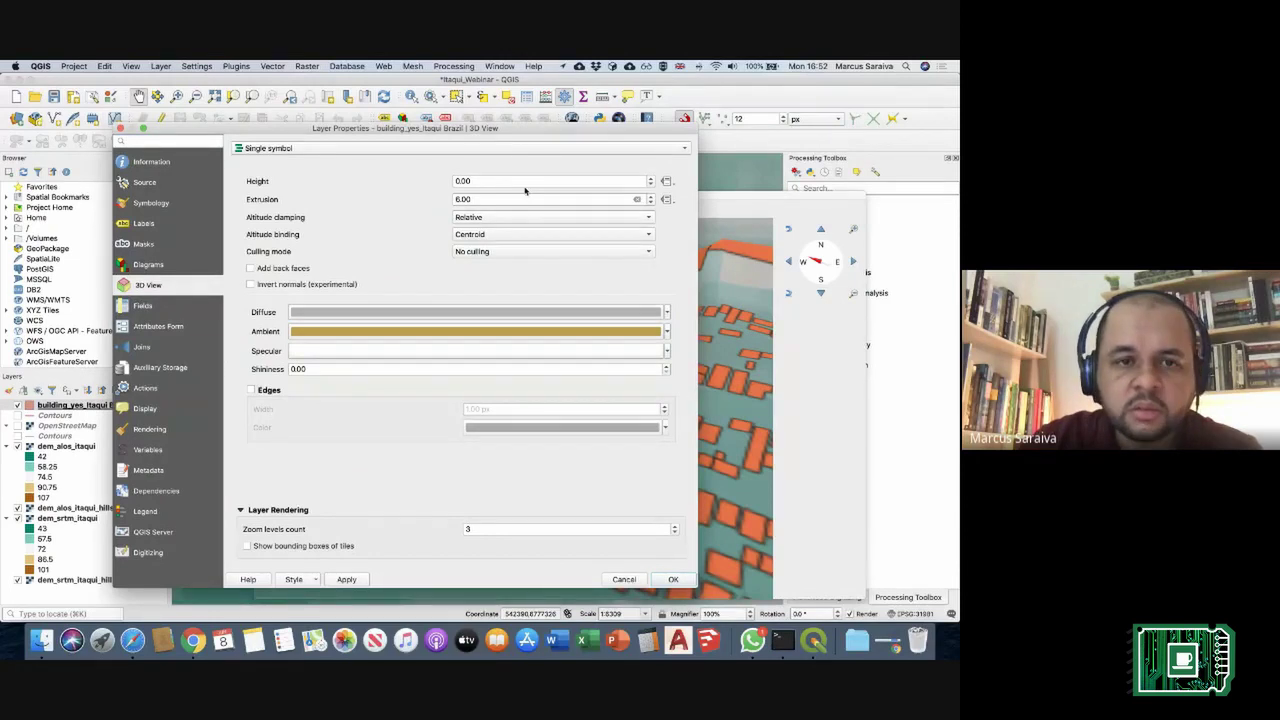
{"action": "left_click", "coordinate": [675, 579]}
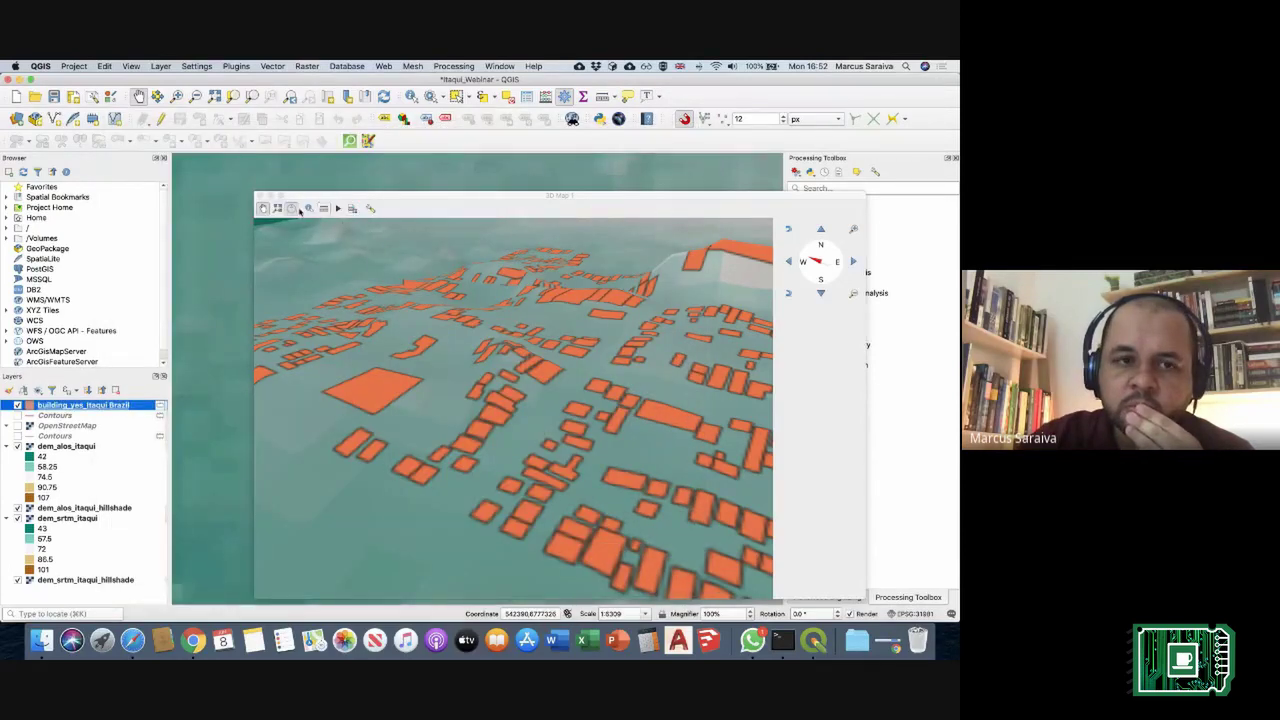
{"action": "left_click", "coordinate": [370, 208]}
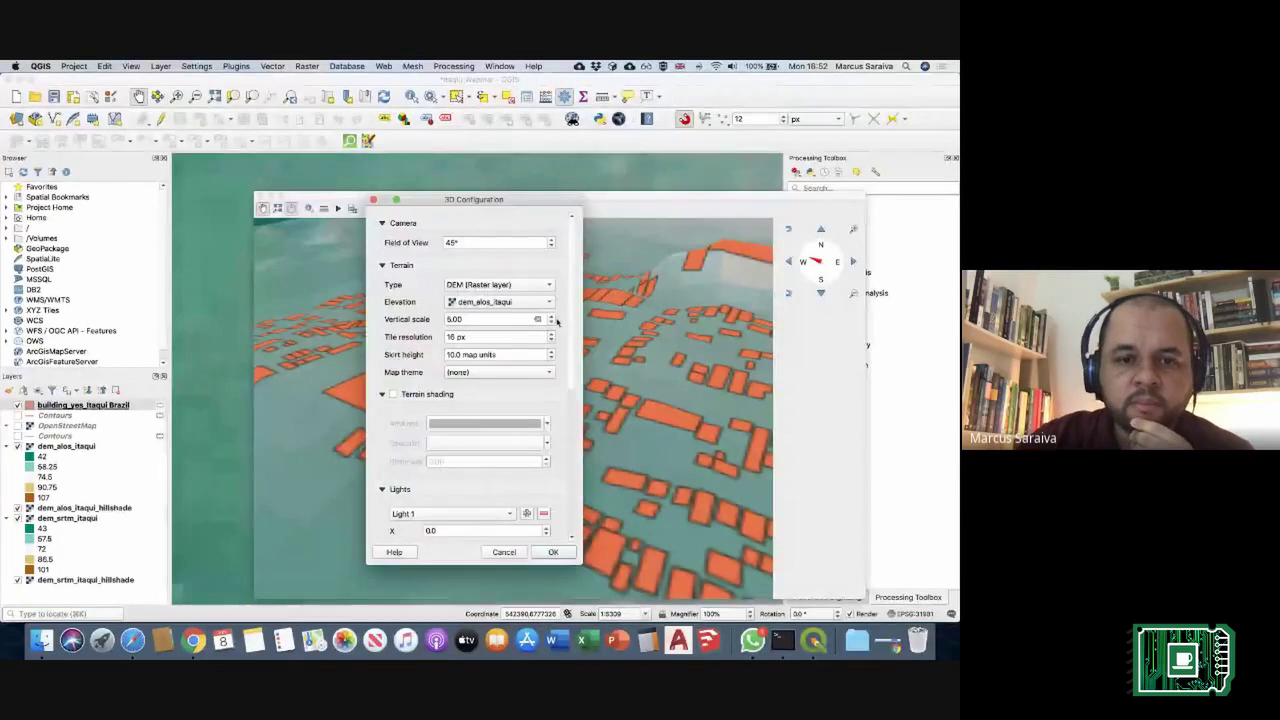
{"action": "scroll", "coordinate": [575, 400], "scroll_direction": "down", "scroll_amount": 5}
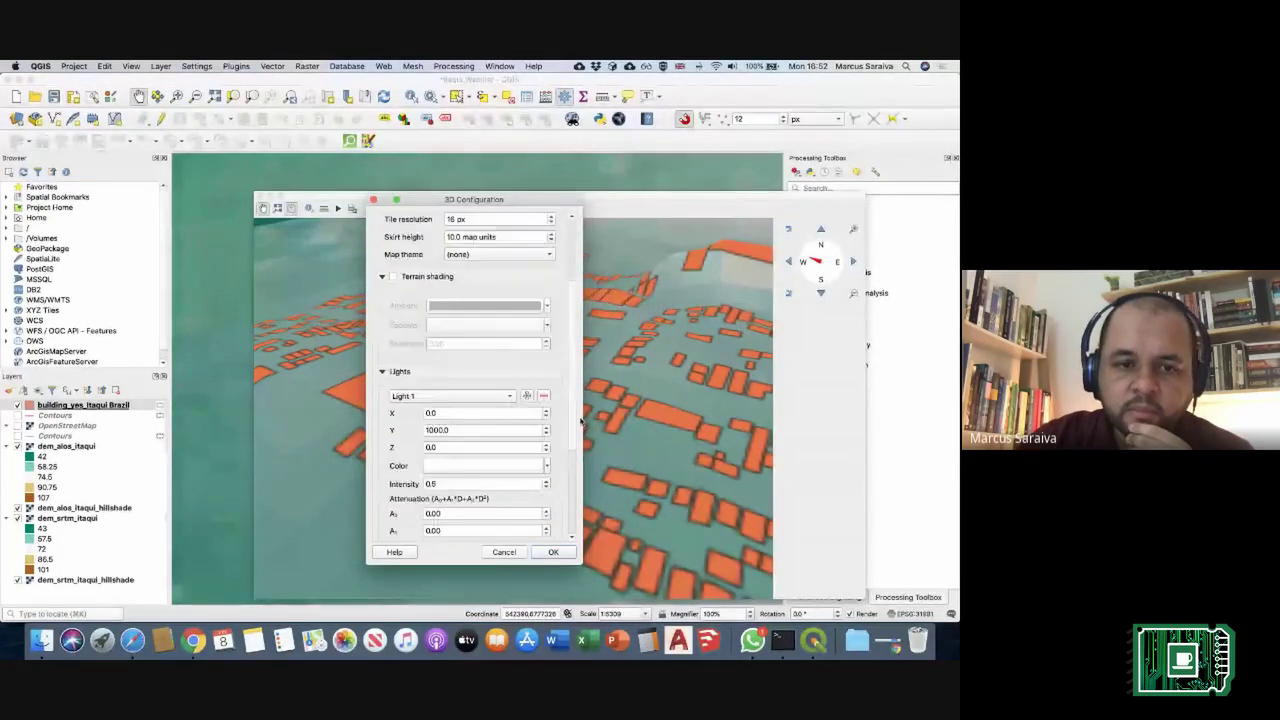
{"action": "scroll", "coordinate": [580, 422], "scroll_direction": "down", "scroll_amount": 6}
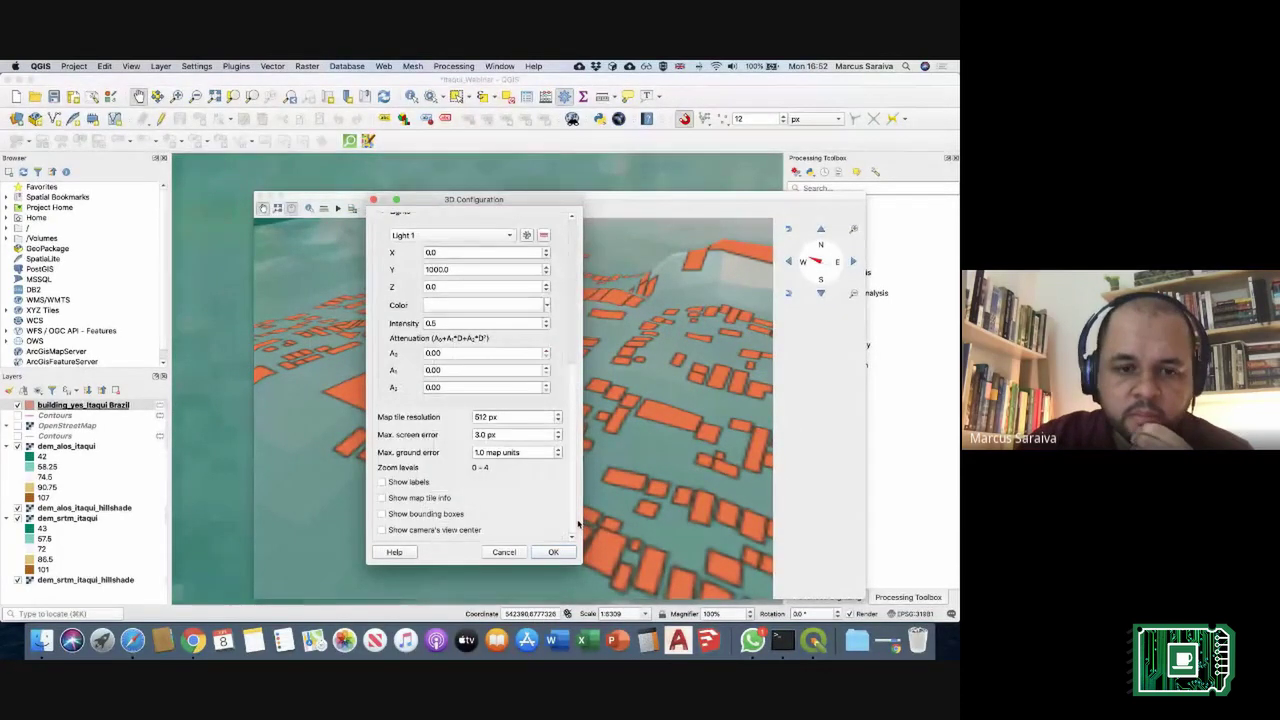
{"action": "scroll", "coordinate": [570, 490], "scroll_direction": "up", "scroll_amount": 3}
{"action": "left_click", "coordinate": [553, 552]}
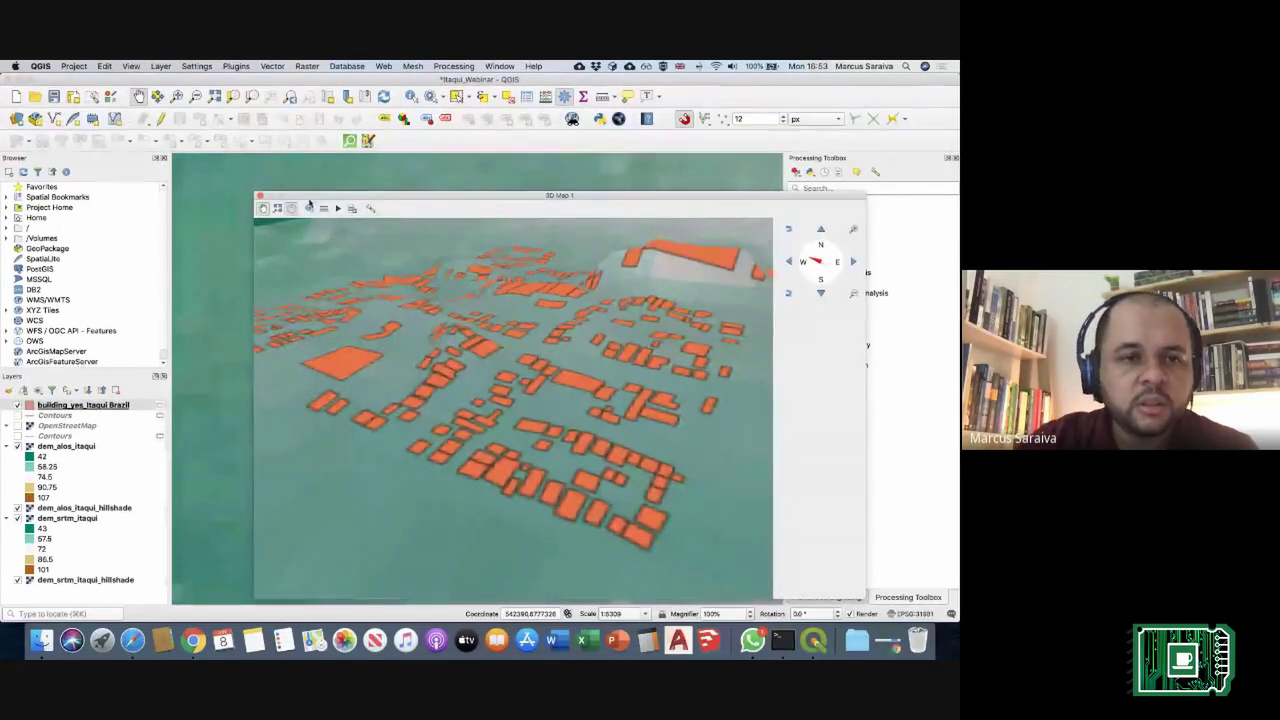
{"action": "scroll", "coordinate": [532, 400], "scroll_direction": "down", "scroll_amount": 5}
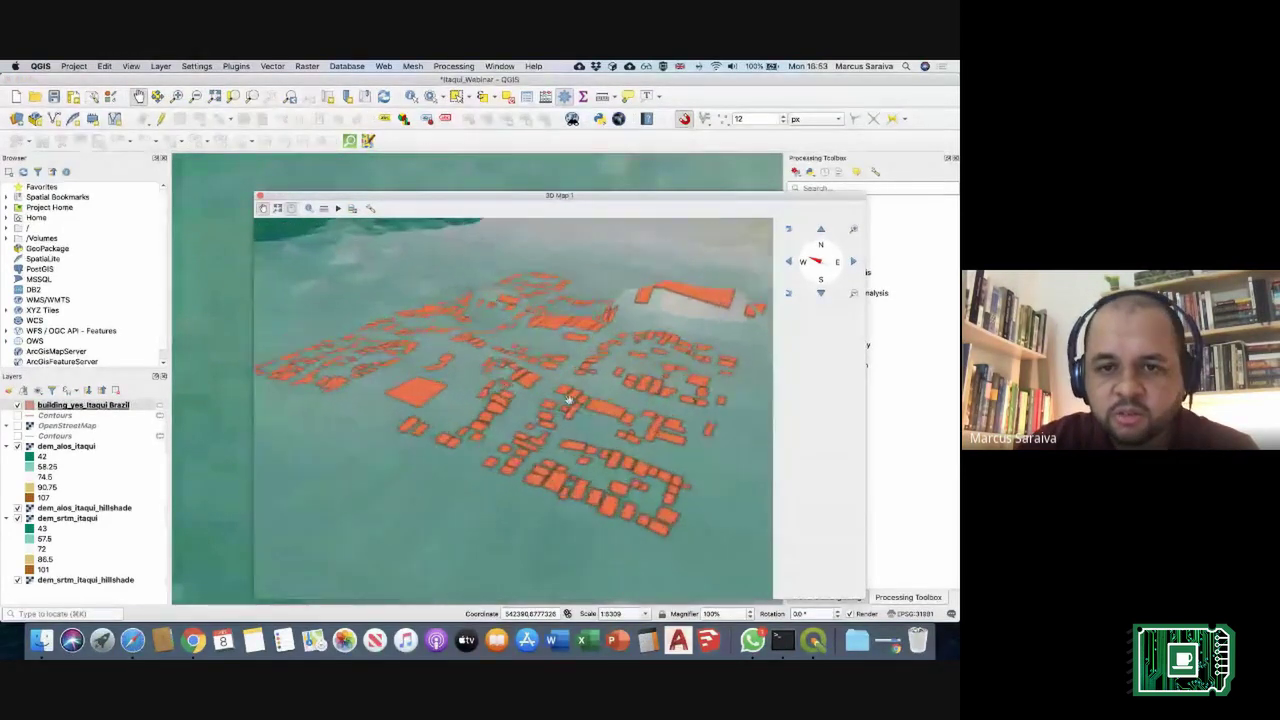
{"action": "scroll", "coordinate": [532, 400], "scroll_direction": "down", "scroll_amount": 5}
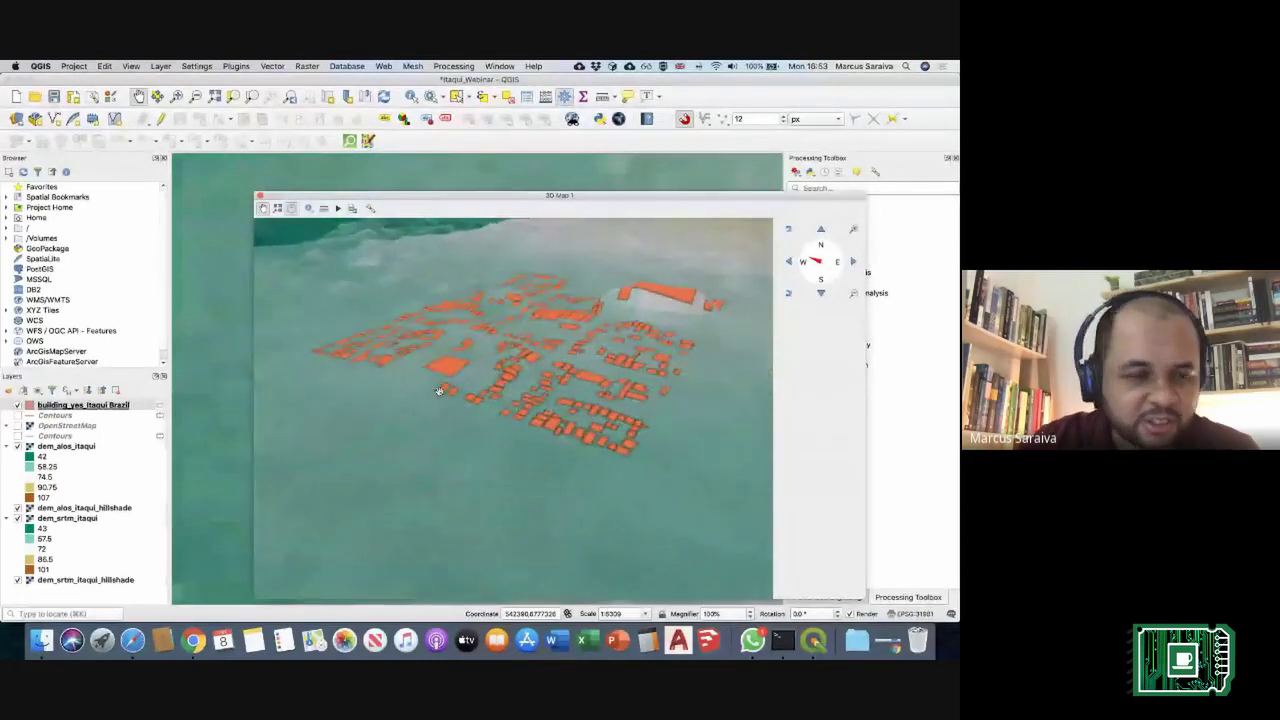
{"action": "scroll", "coordinate": [370, 380], "scroll_direction": "down", "scroll_amount": 3}
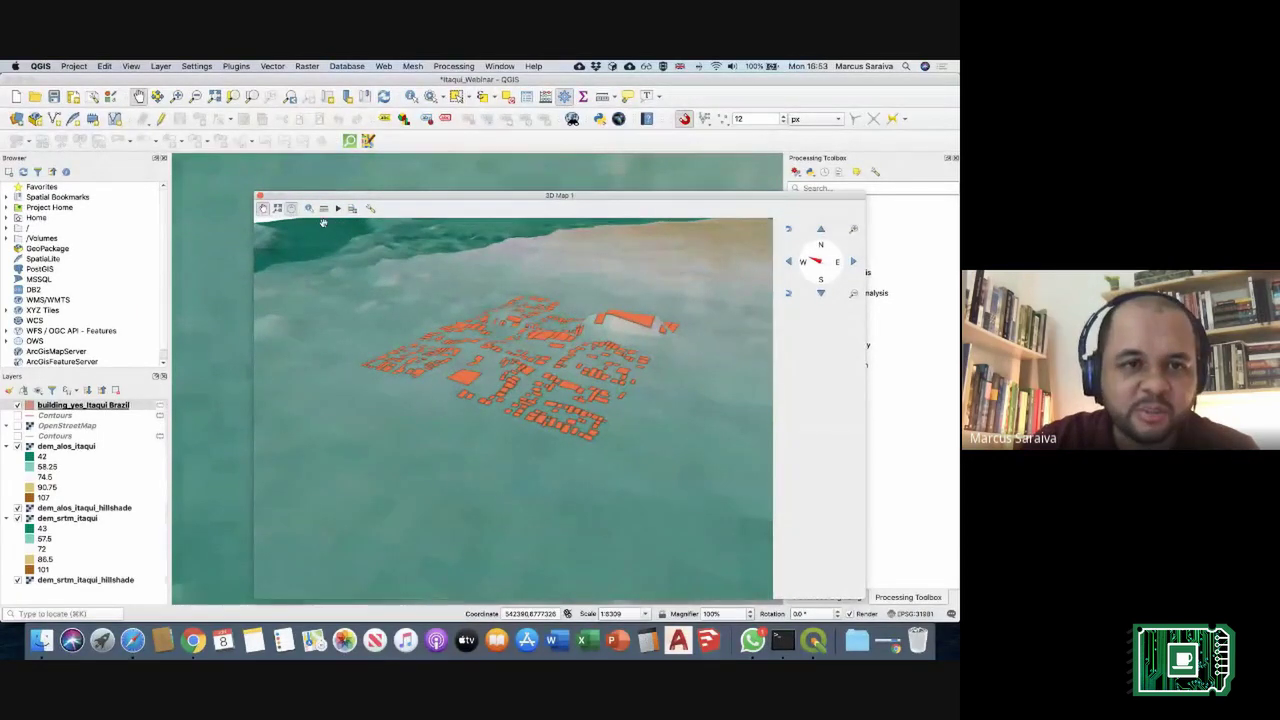
Step: Hide the SRTM elevation and hillshade layers, keeping only dem_alos_itaqui and dem_alos_itaqui_hillshade displayed under the buildings
{"action": "left_click", "coordinate": [40, 447]}
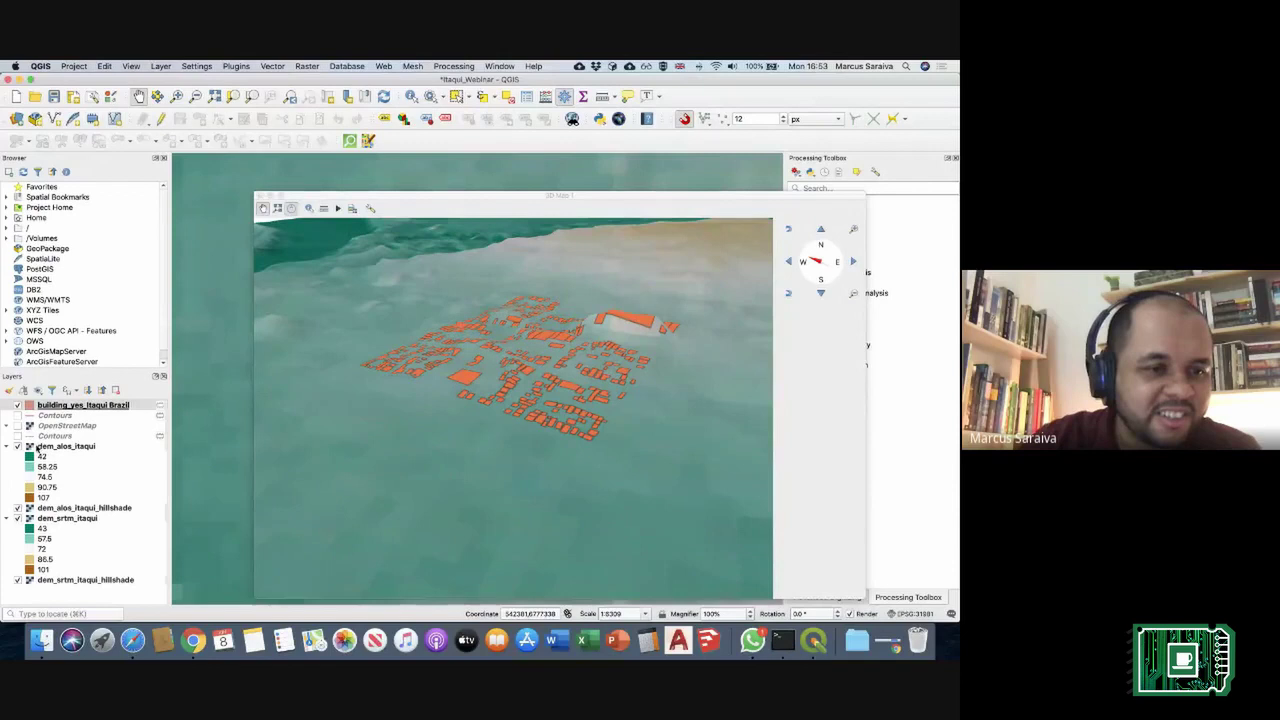
{"action": "left_click", "coordinate": [18, 518]}
{"action": "left_click", "coordinate": [18, 507]}
{"action": "left_click", "coordinate": [18, 446]}
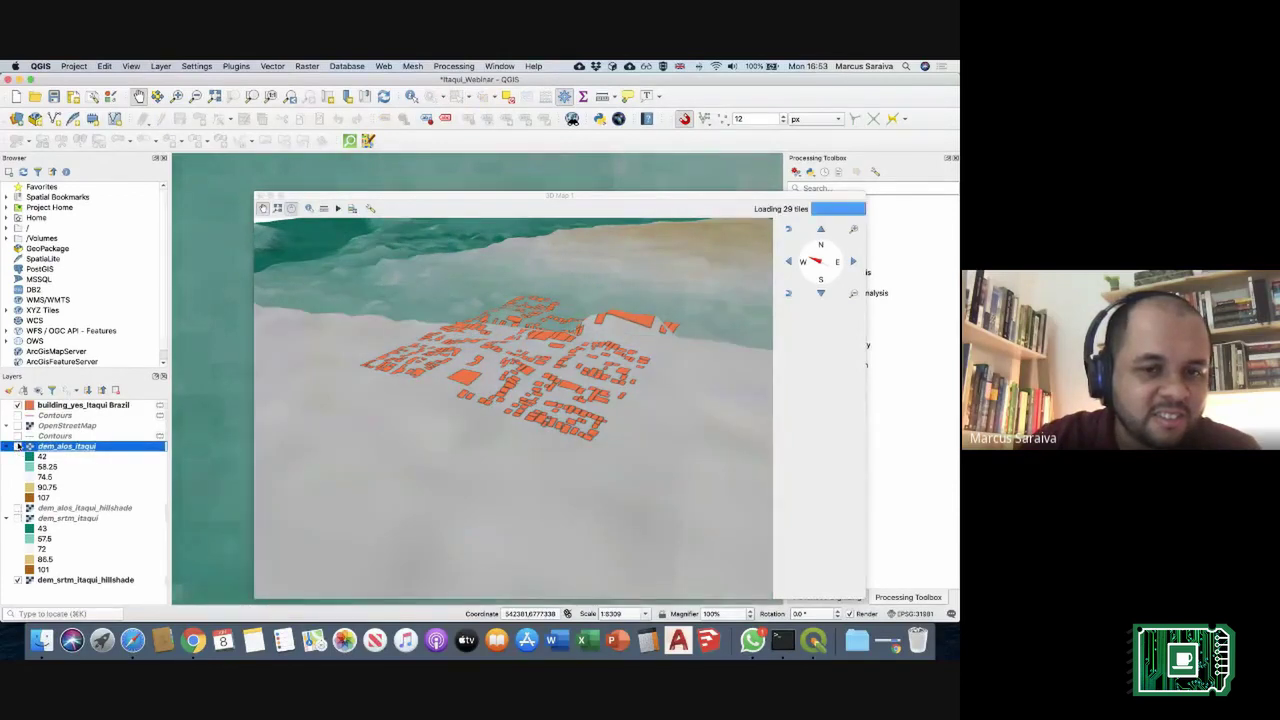
{"action": "left_click", "coordinate": [17, 580]}
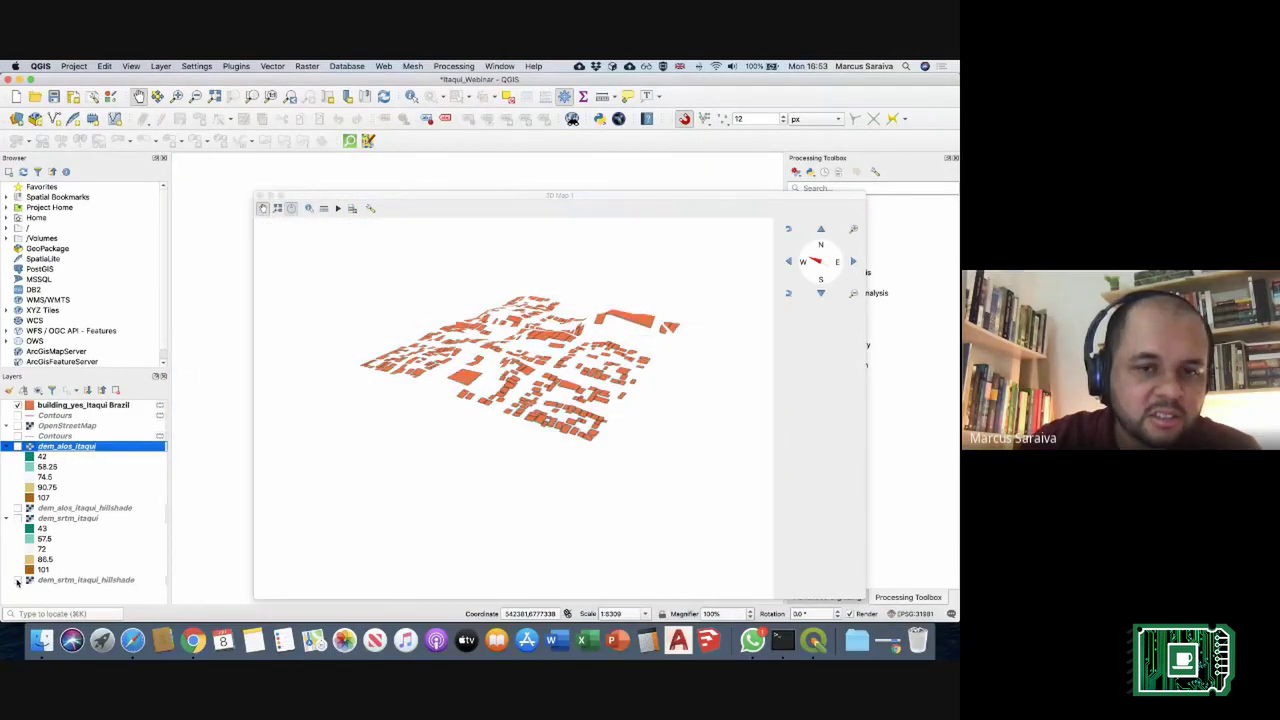
{"action": "left_click", "coordinate": [18, 446]}
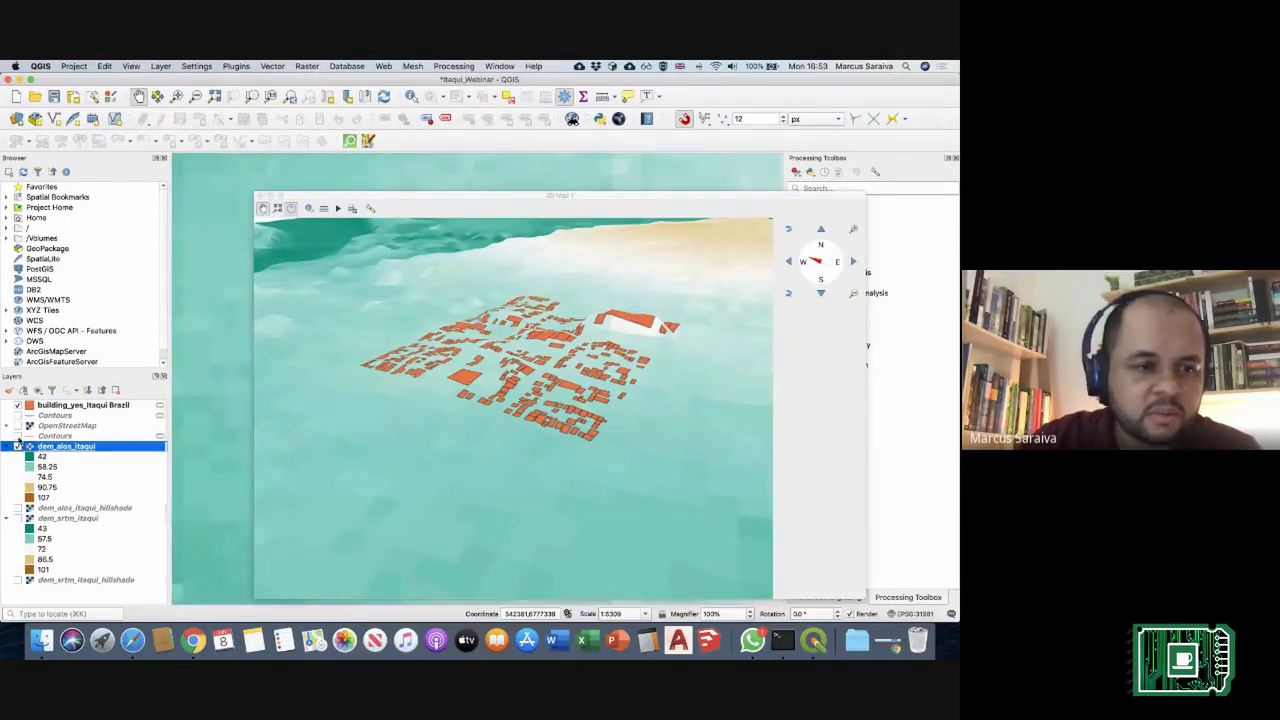
{"action": "left_click", "coordinate": [17, 508]}
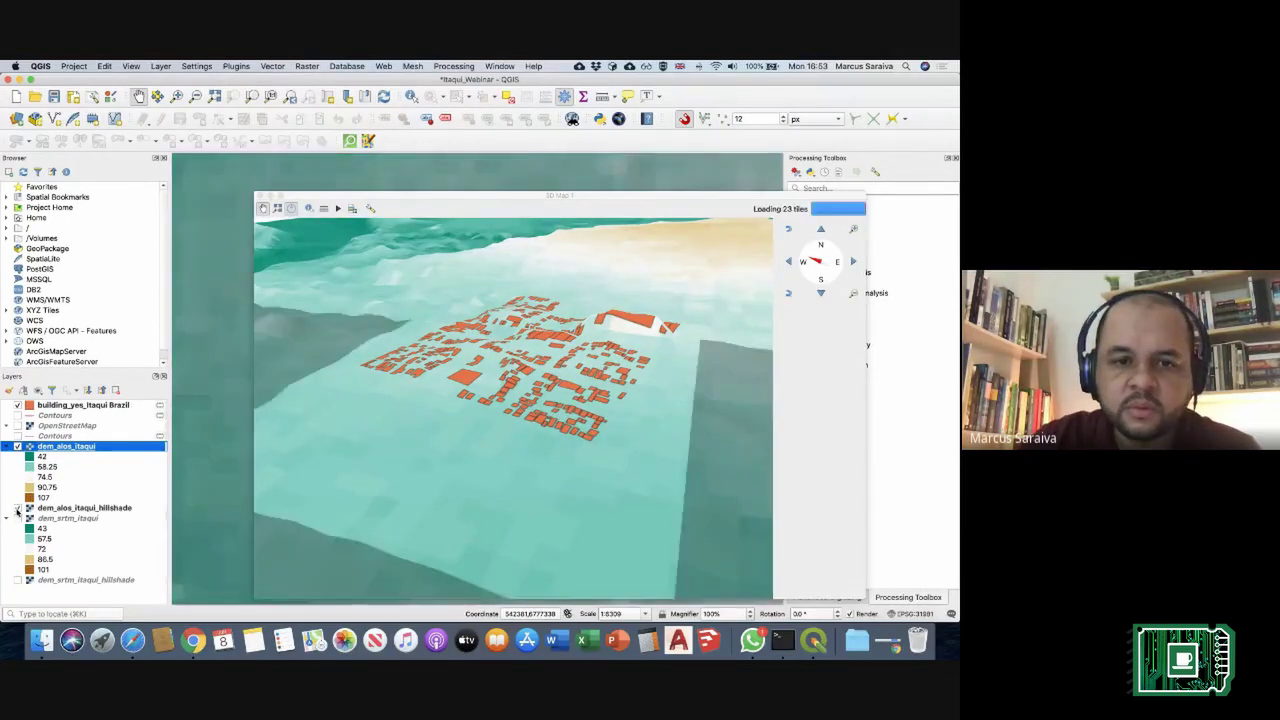
Step: Set the building layer's 3D height to 2.00 and apply the layer properties
{"action": "double_click", "coordinate": [40, 405]}
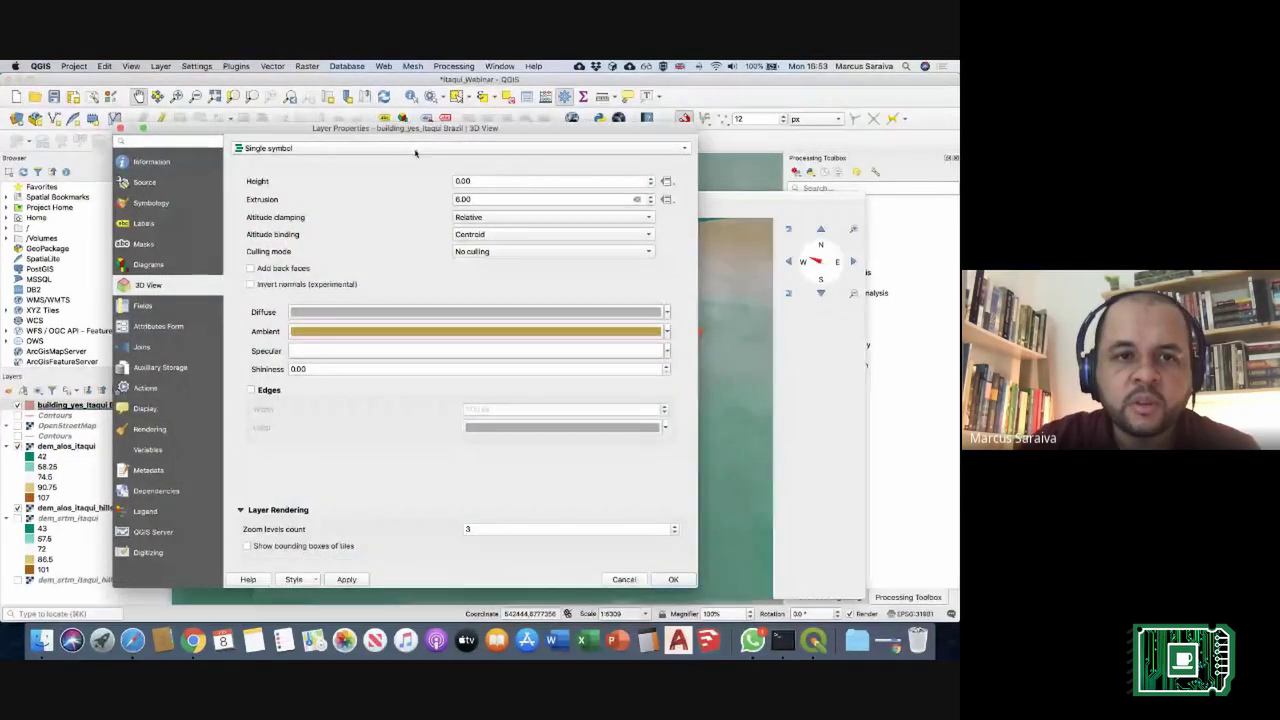
{"action": "left_click", "coordinate": [389, 148]}
{"action": "left_click", "coordinate": [389, 148]}
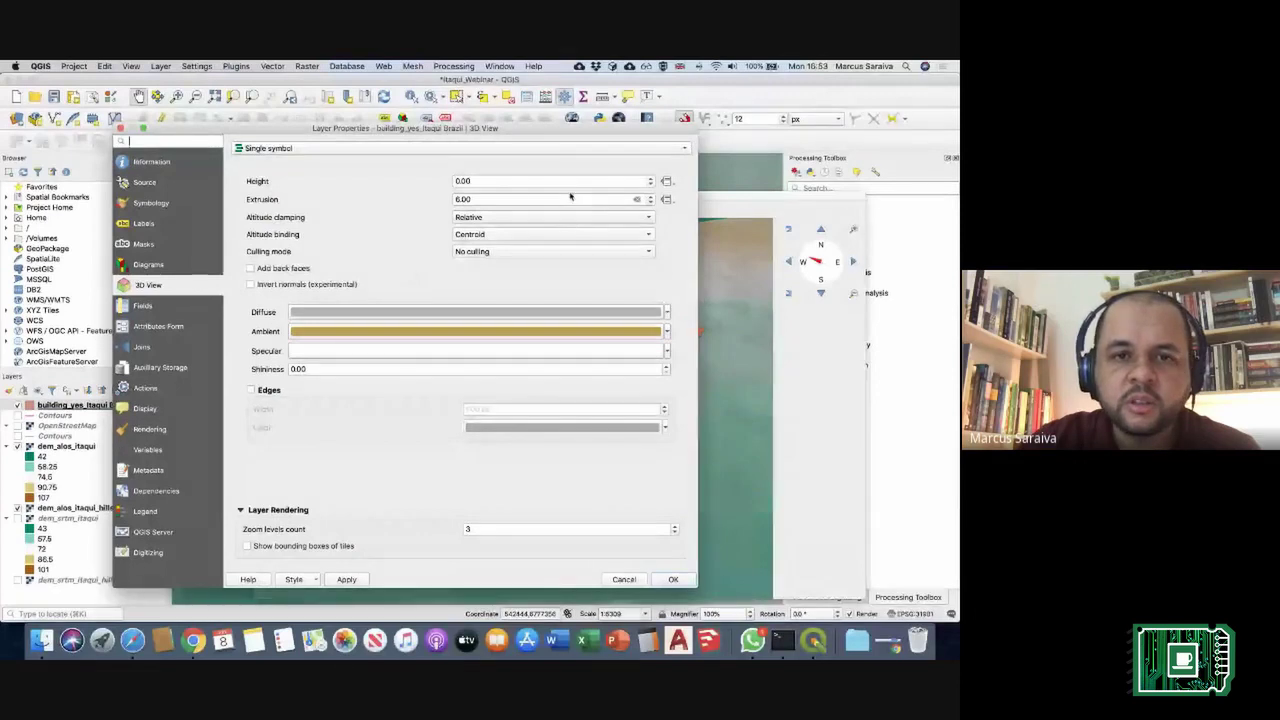
{"action": "left_click", "coordinate": [651, 179]}
{"action": "left_click", "coordinate": [651, 179]}
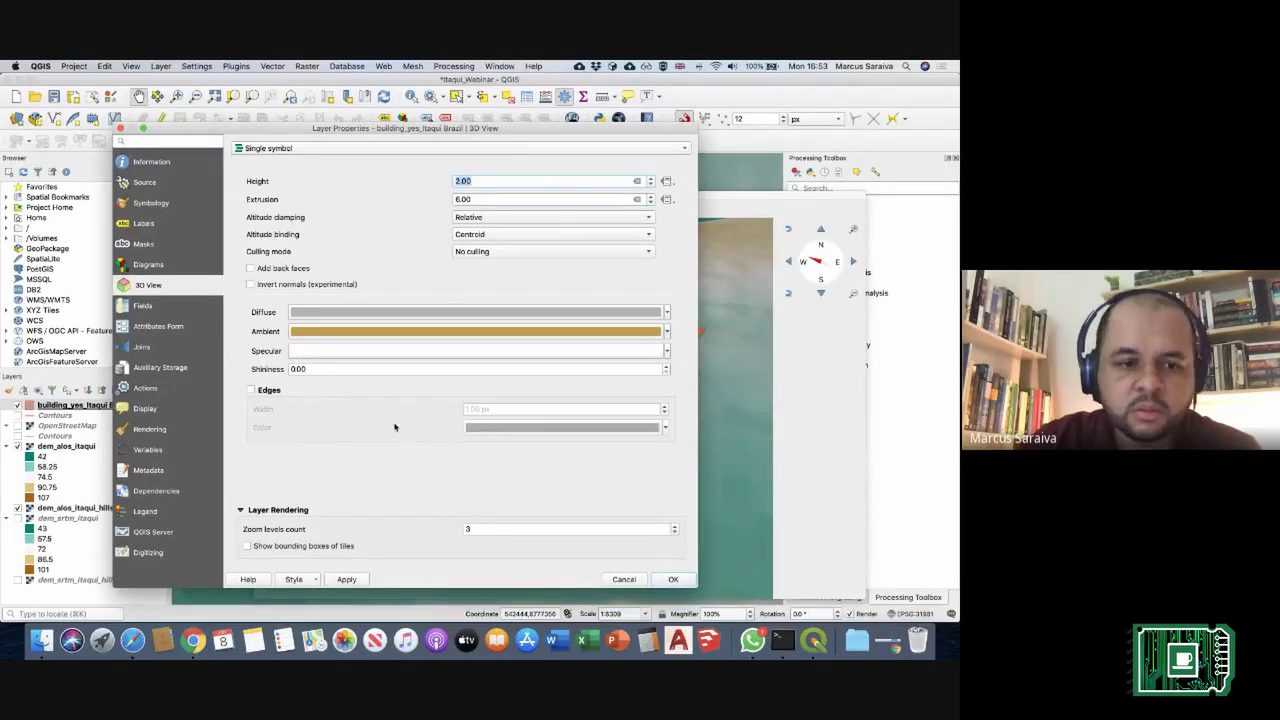
{"action": "left_click", "coordinate": [673, 579]}
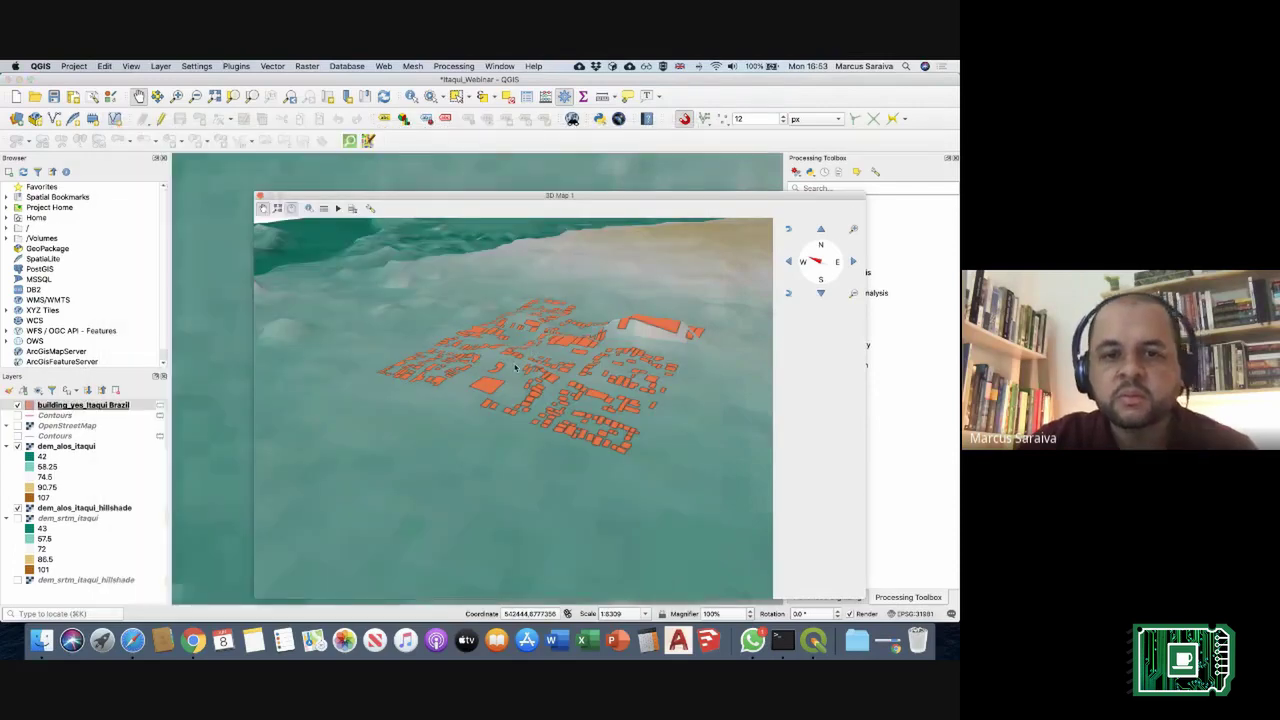
Step: Examine the buildings and the surrounding ALOS terrain in the 3D map at several distances and viewing angles
{"action": "scroll", "coordinate": [617, 373], "scroll_direction": "up", "scroll_amount": 3}
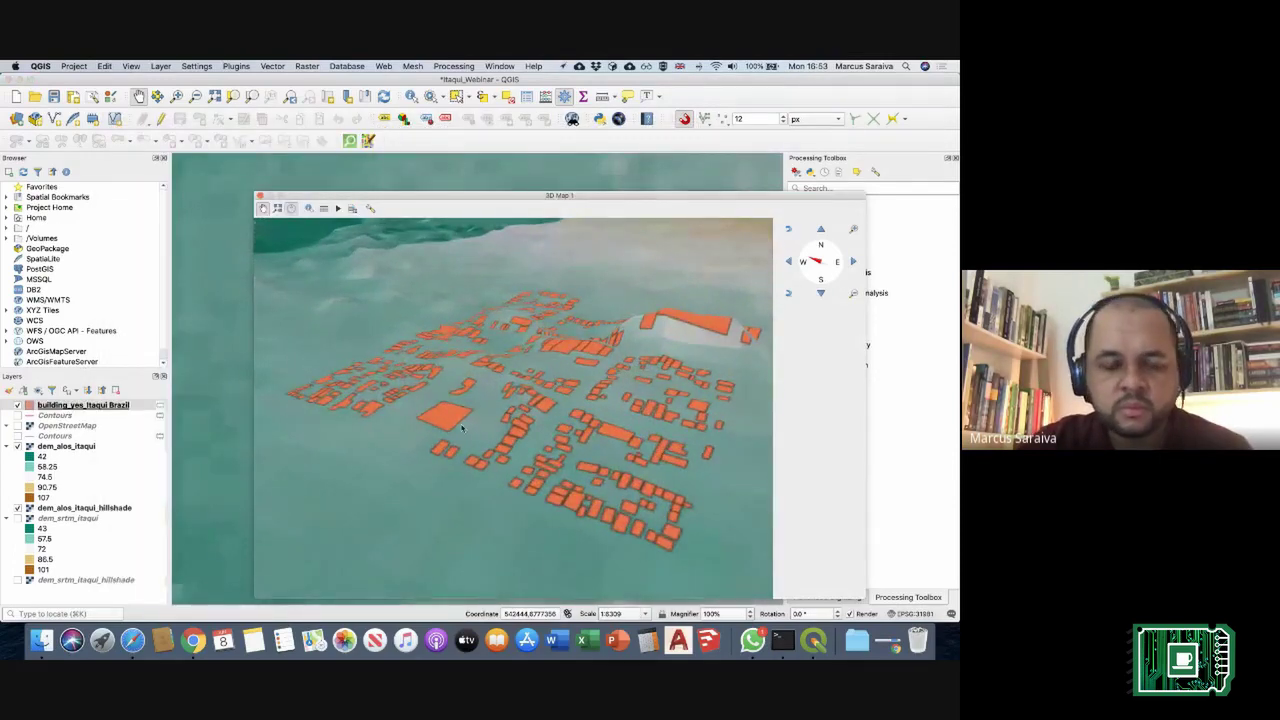
{"action": "scroll", "coordinate": [462, 428], "scroll_direction": "up", "scroll_amount": 3}
{"action": "scroll", "coordinate": [462, 428], "scroll_direction": "down", "scroll_amount": 2}
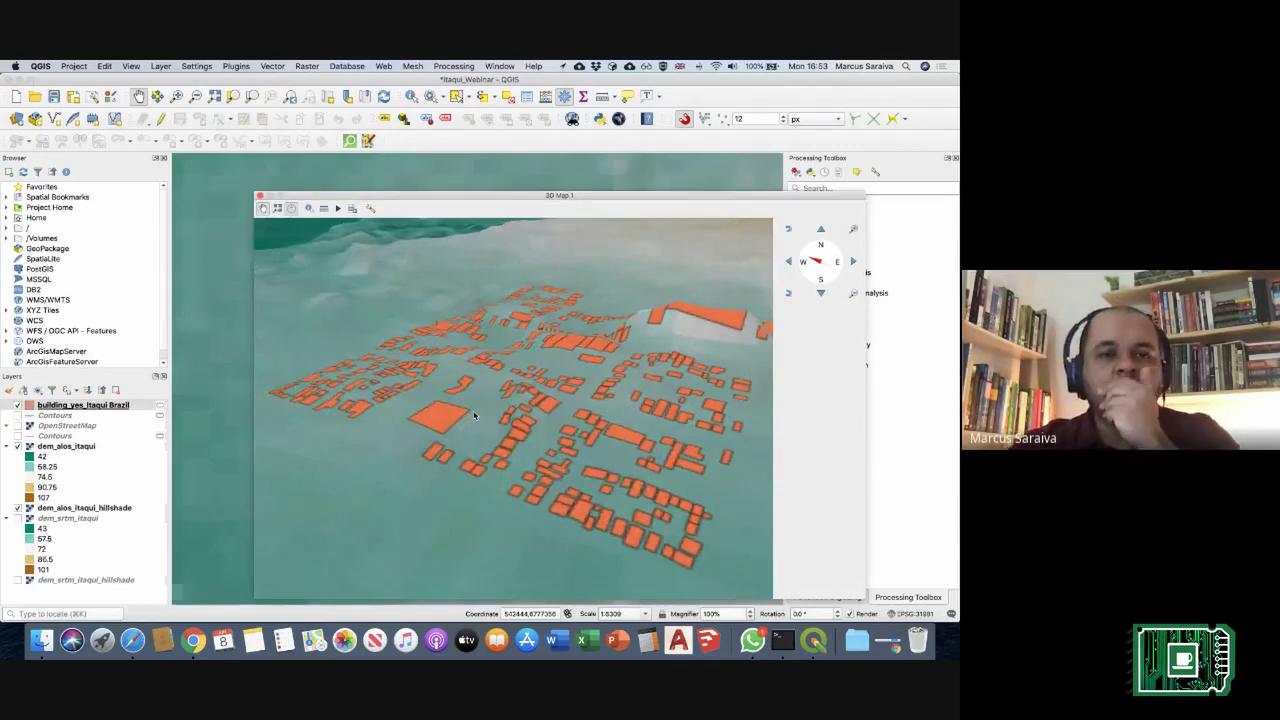
{"action": "scroll", "coordinate": [461, 372], "scroll_direction": "down", "scroll_amount": 2}
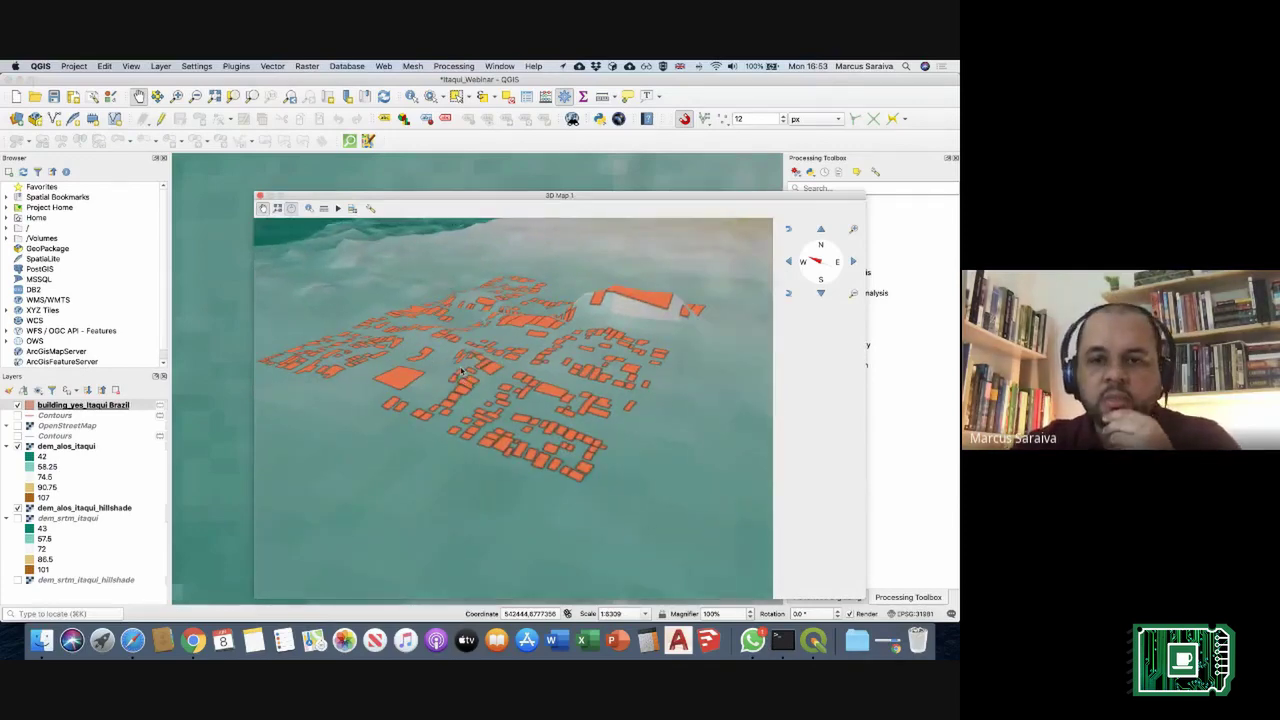
{"action": "scroll", "coordinate": [461, 372], "scroll_direction": "down", "scroll_amount": 2}
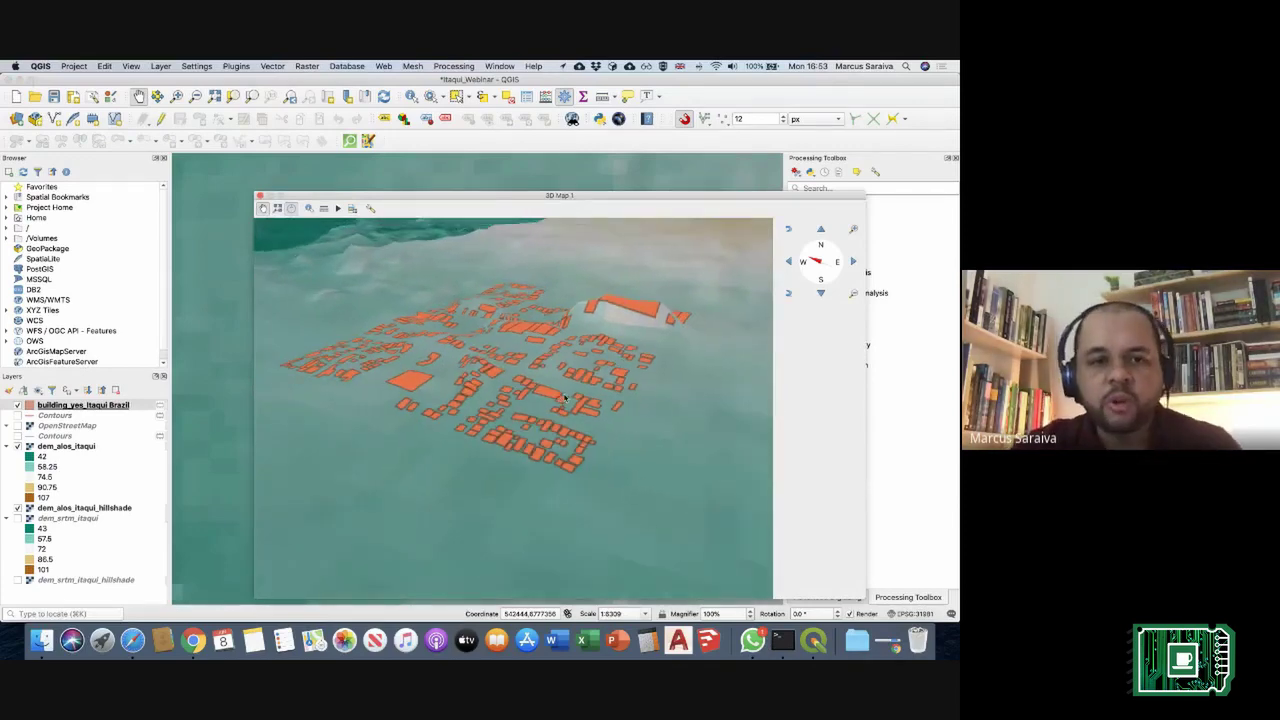
{"action": "left_click_drag", "start_coordinate": [461, 372], "coordinate": [557, 401]}
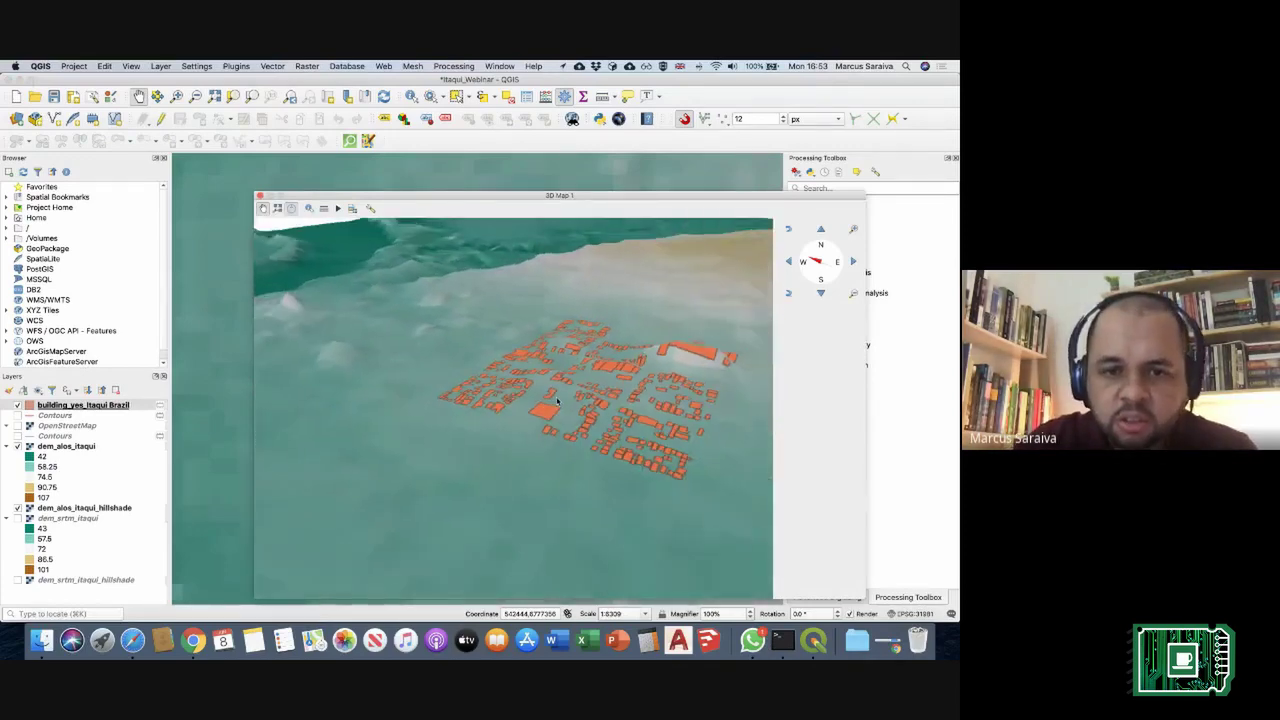
{"action": "scroll", "coordinate": [557, 401], "scroll_direction": "down", "scroll_amount": 3}
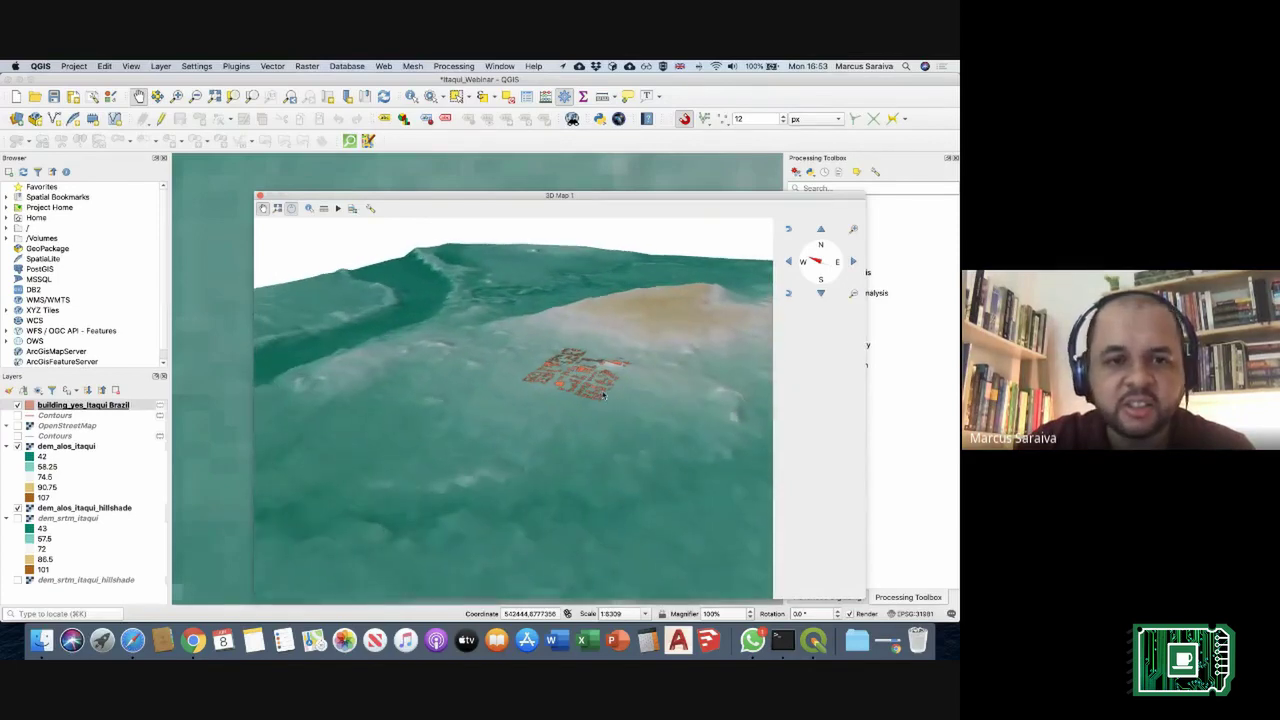
{"action": "scroll", "coordinate": [464, 408], "scroll_direction": "up", "scroll_amount": 5}
{"action": "scroll", "coordinate": [464, 408], "scroll_direction": "down", "scroll_amount": 3}
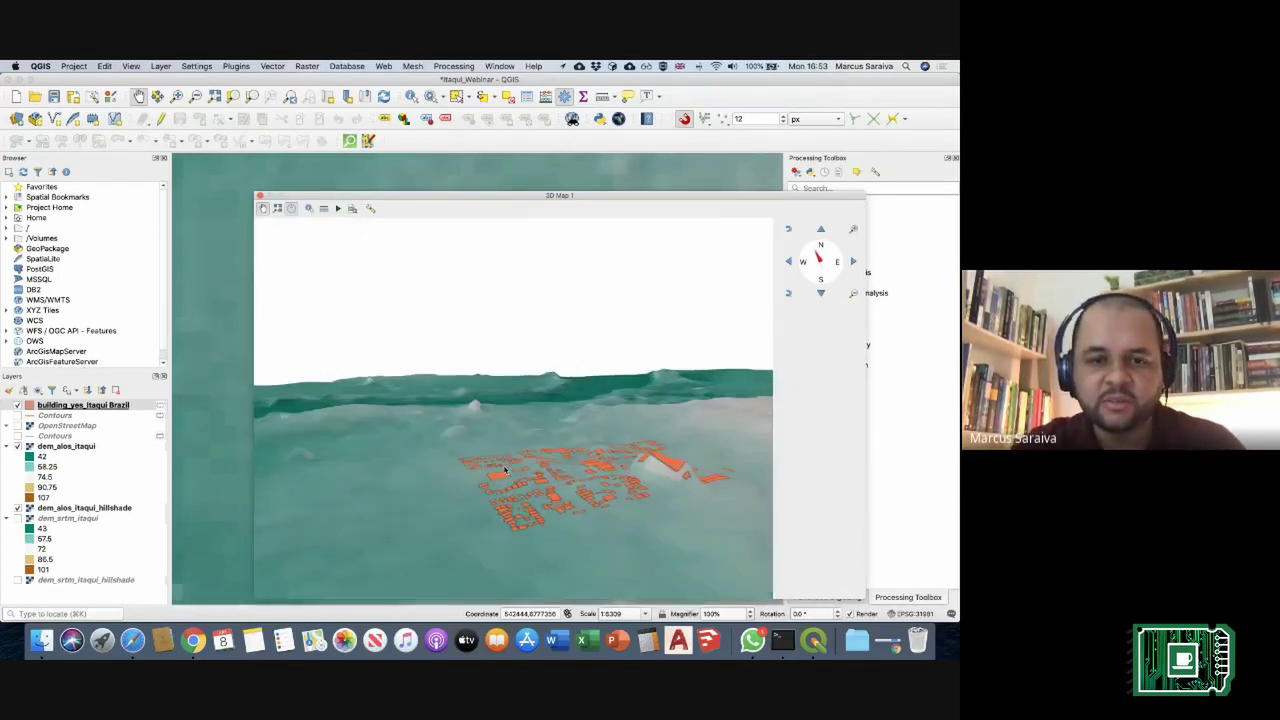
{"action": "scroll", "coordinate": [526, 463], "scroll_direction": "up", "scroll_amount": 2}
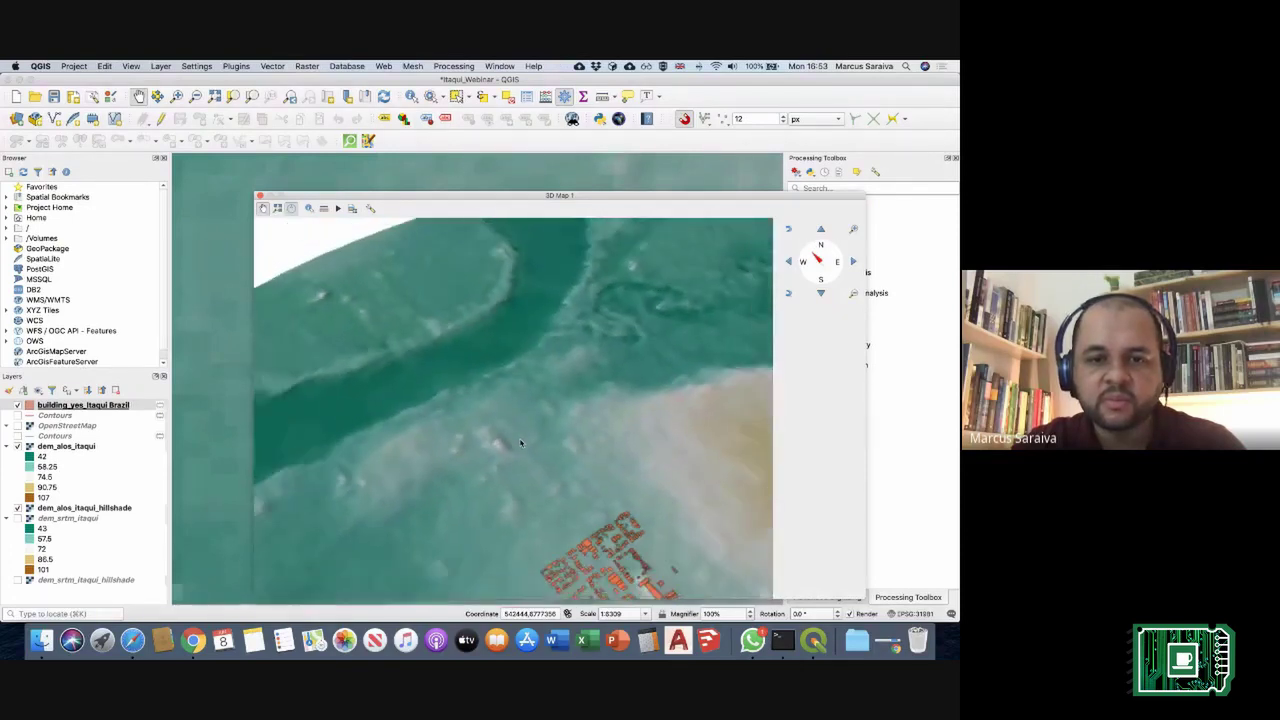
Step: View the buildings and the ALOS terrain in the 3D map from a lower, more oblique angle
{"action": "left_click_drag", "start_coordinate": [520, 443], "coordinate": [498, 399]}
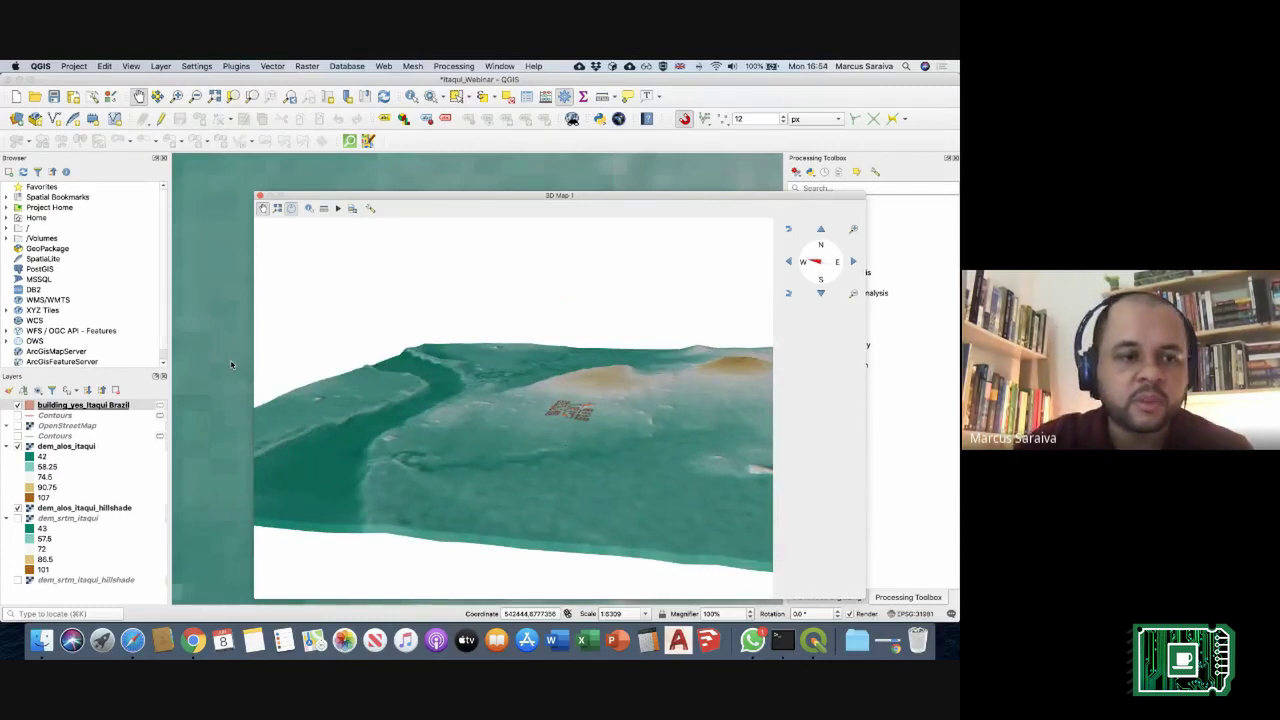
Step: Relaunch QGIS and reopen the recent project Itaqui_Webinar
{"action": "key", "text": "super+h"}
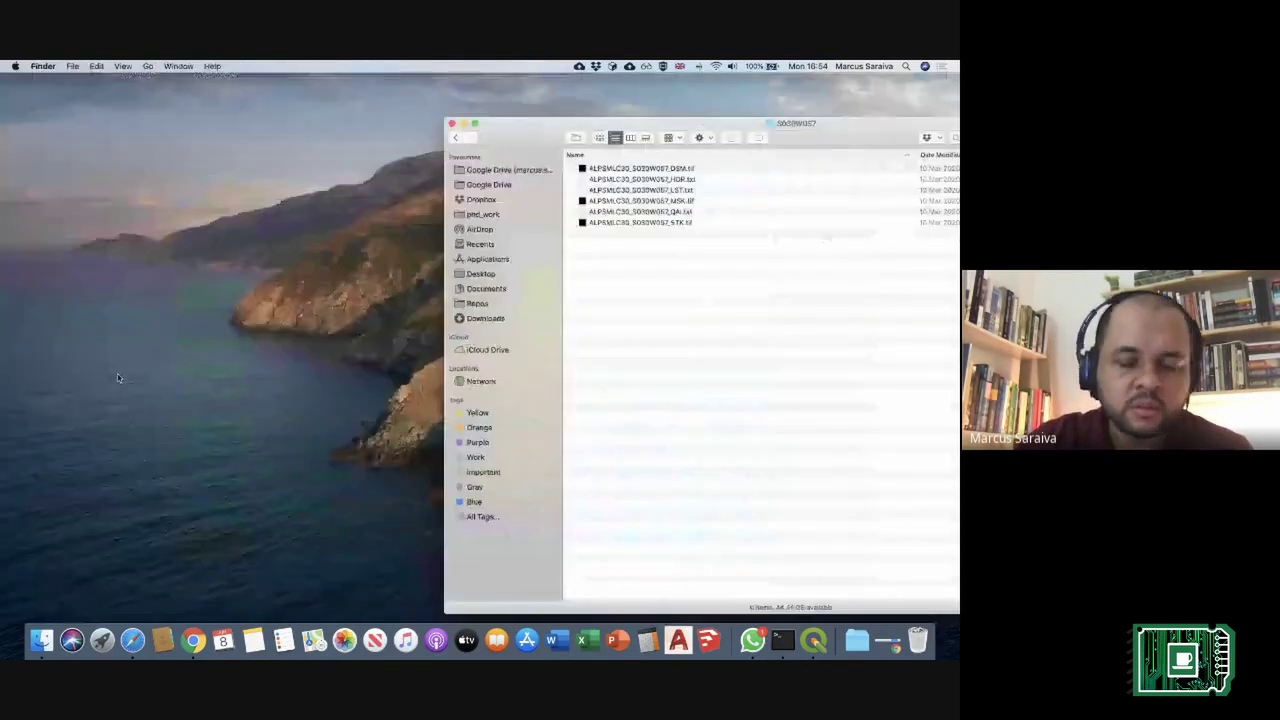
{"action": "left_click", "coordinate": [816, 645]}
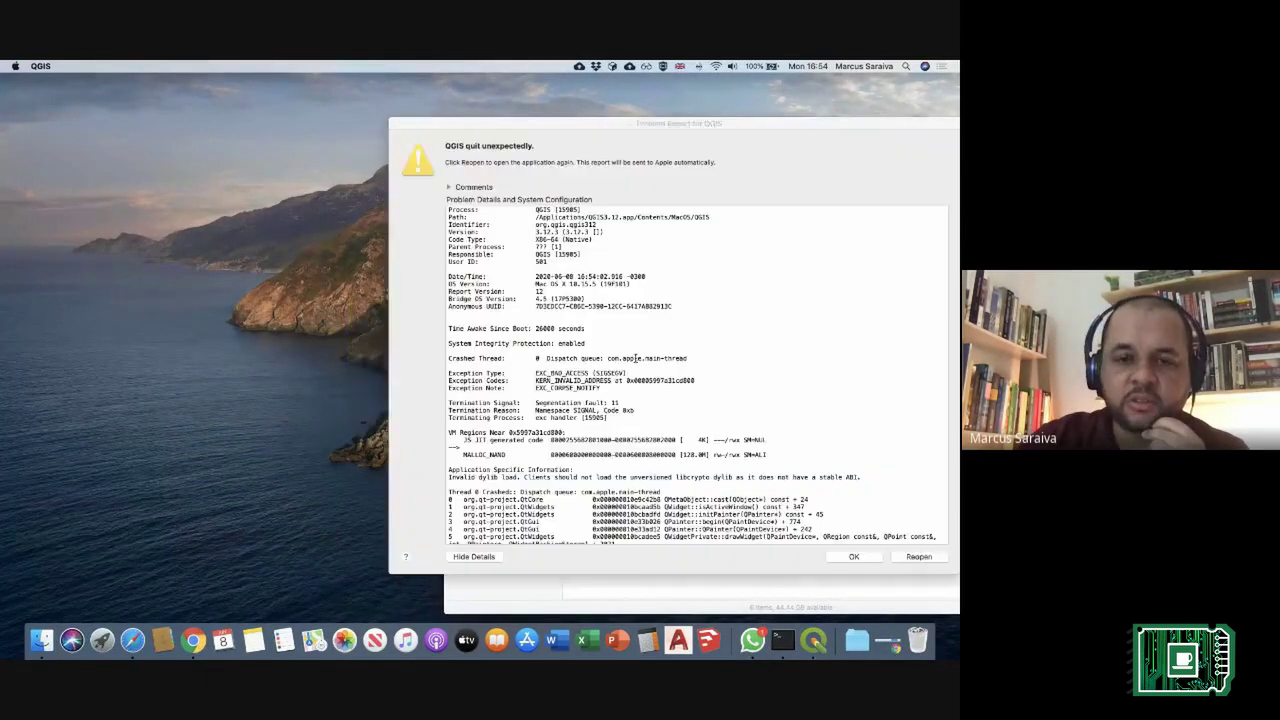
{"action": "left_click", "coordinate": [877, 557]}
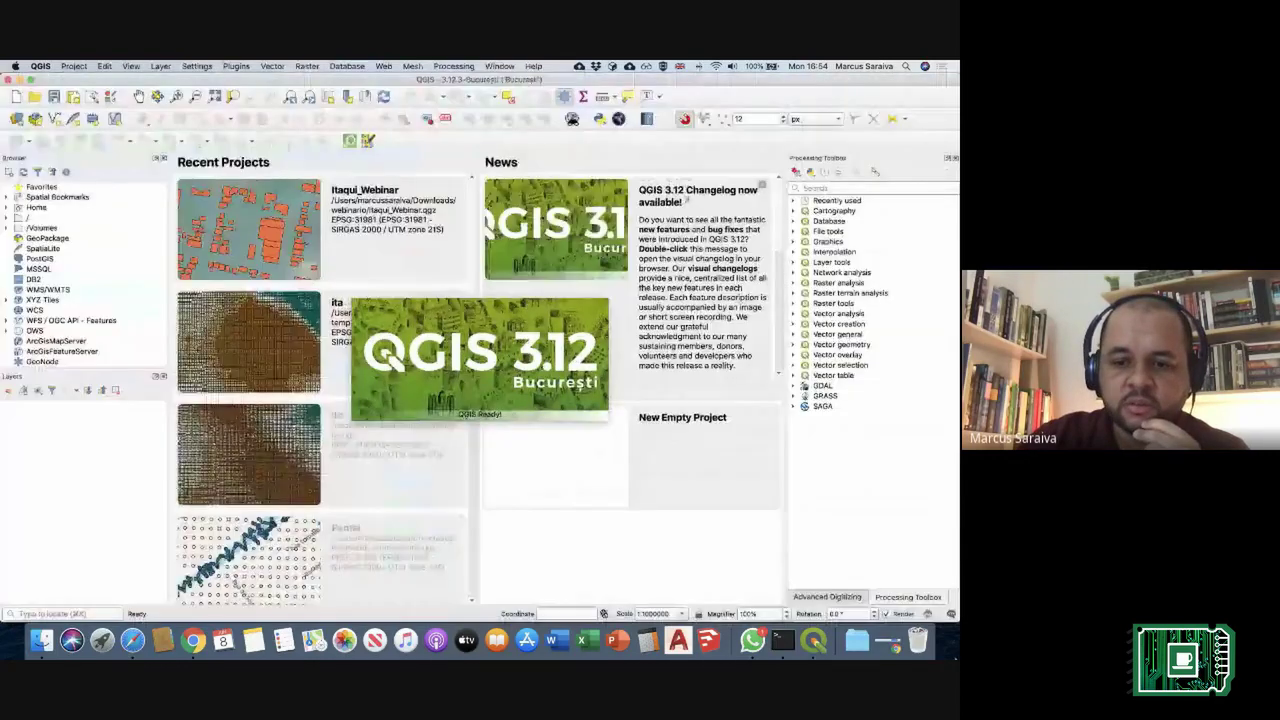
{"action": "left_click", "coordinate": [306, 243]}
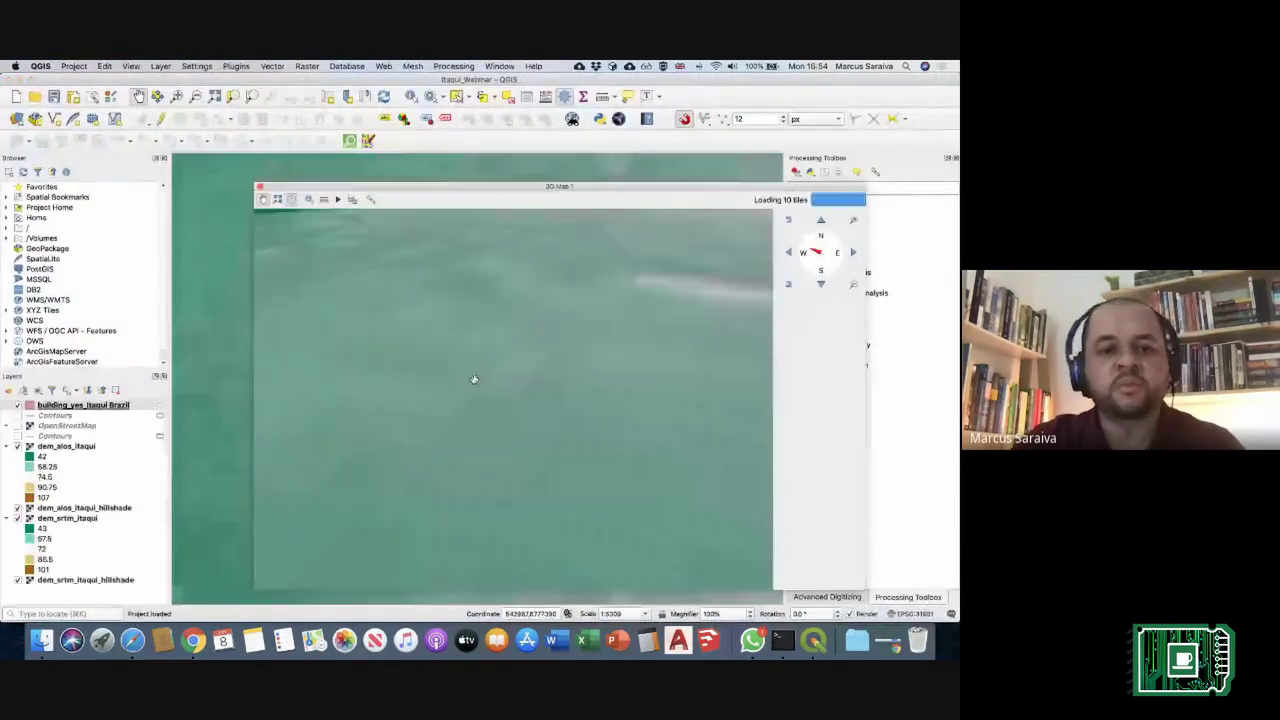
Step: Show the map's full extent and remove the building_yes_itaqui Brazil layer from the project
{"action": "left_click", "coordinate": [72, 406]}
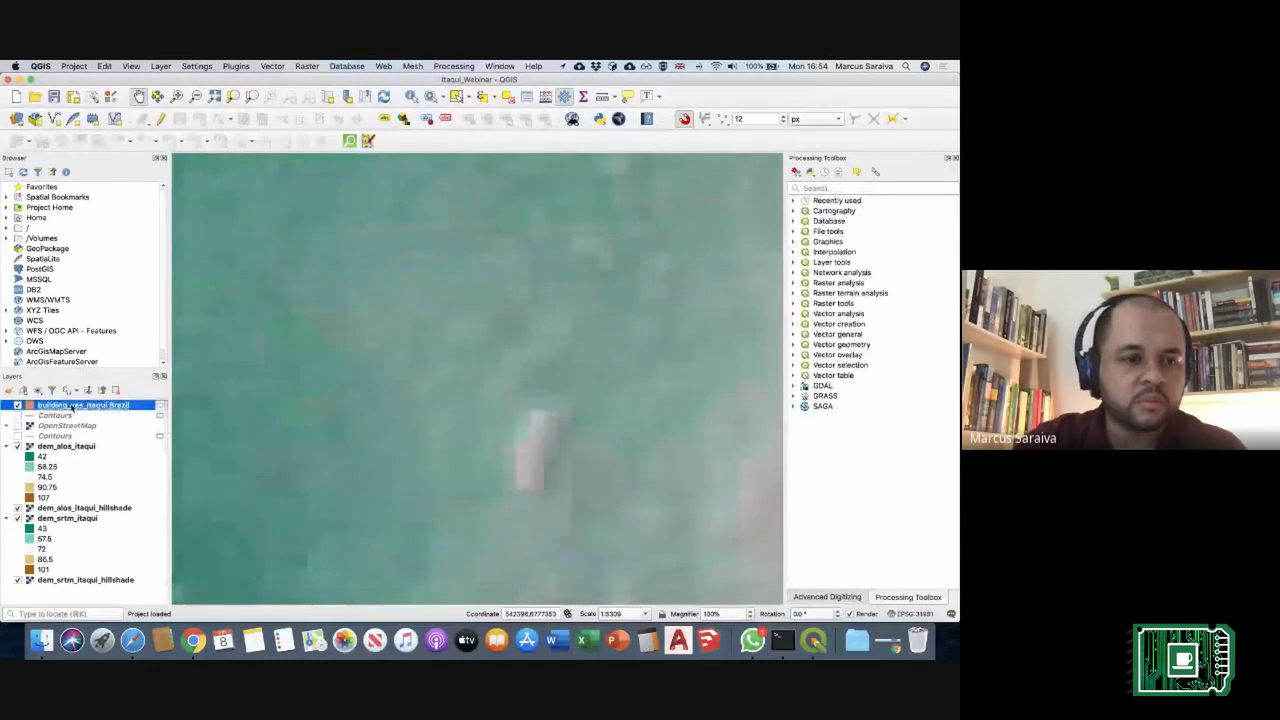
{"action": "left_click", "coordinate": [17, 405]}
{"action": "left_click", "coordinate": [17, 405]}
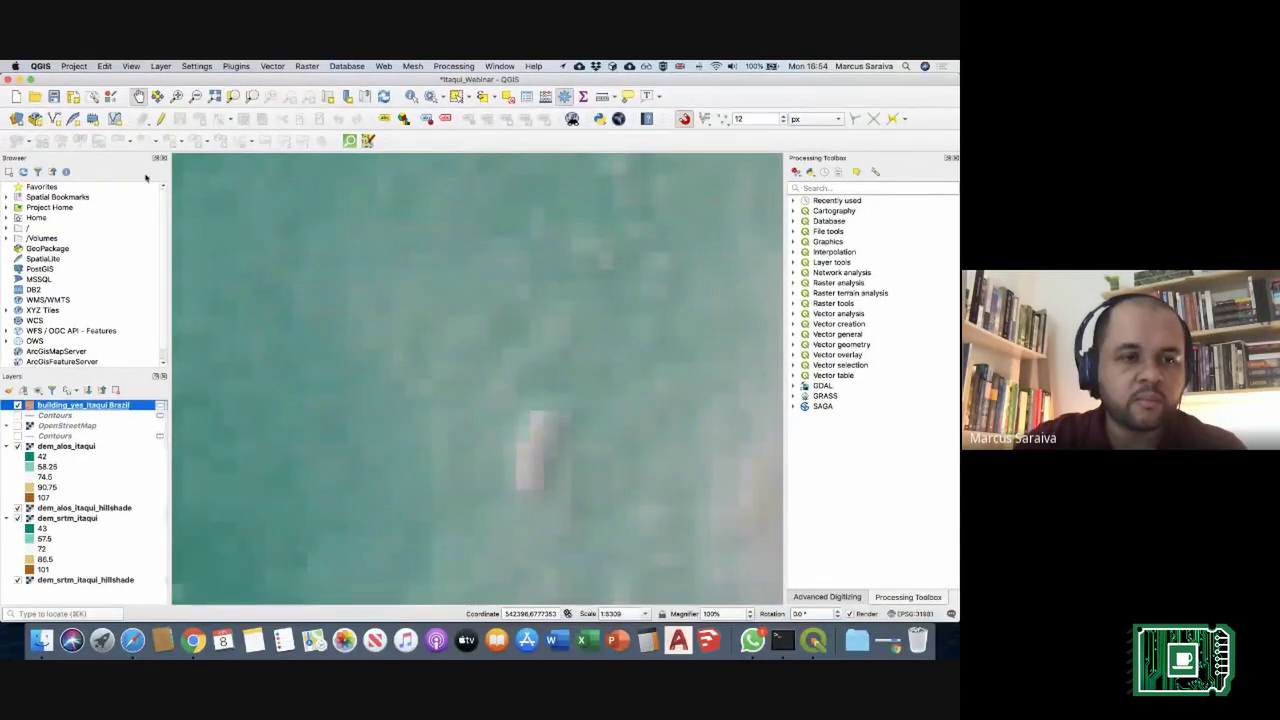
{"action": "left_click", "coordinate": [214, 97]}
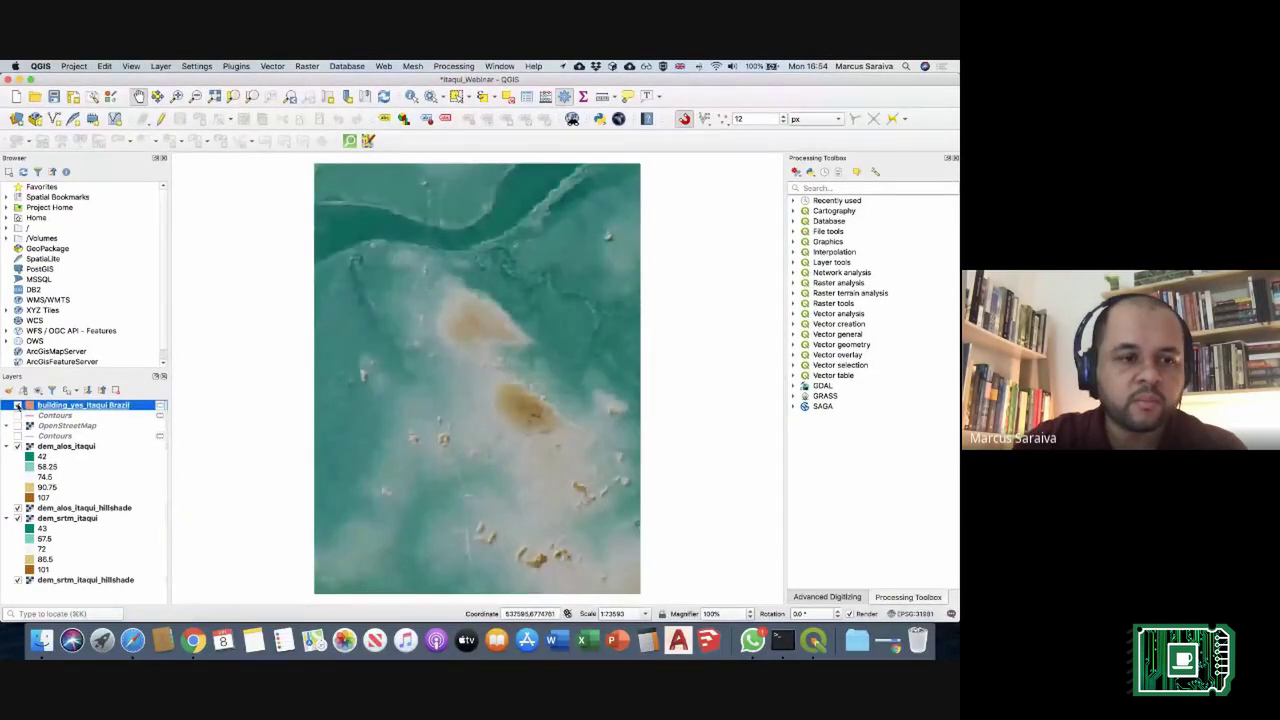
{"action": "right_click", "coordinate": [122, 412]}
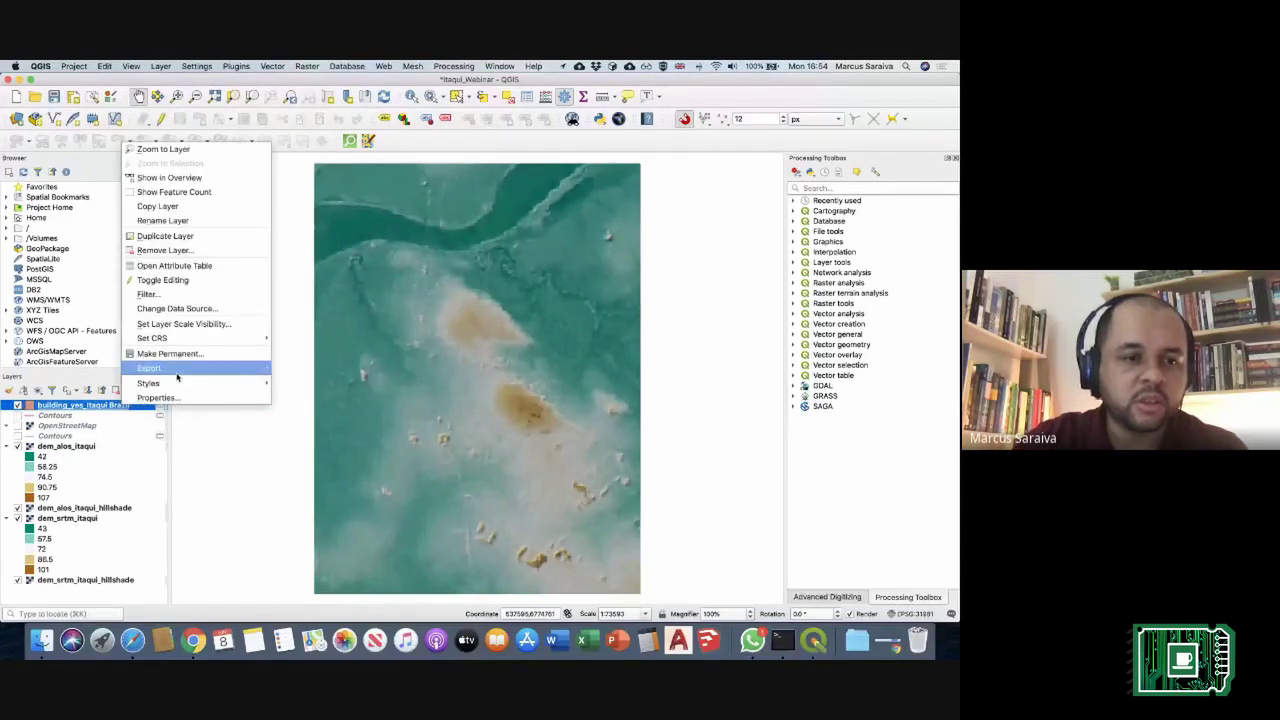
{"action": "left_click", "coordinate": [191, 251]}
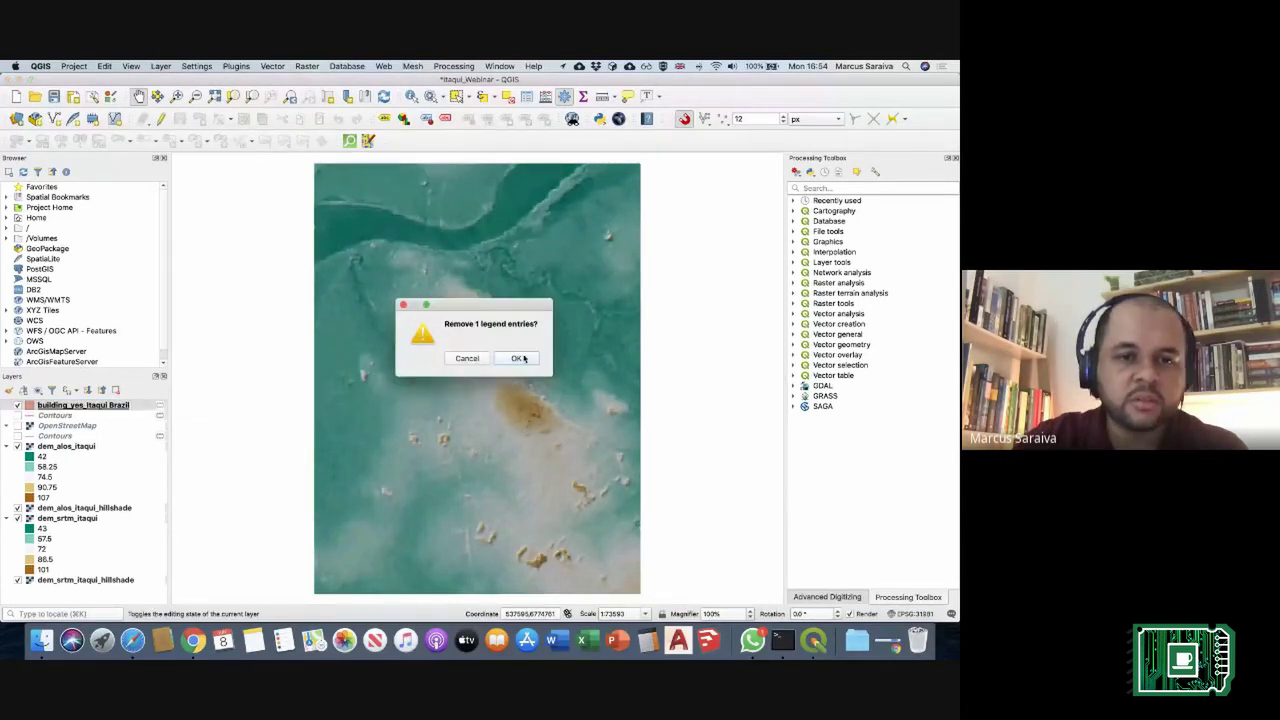
{"action": "left_click", "coordinate": [523, 356]}
Step: Prepare a QuickOSM quick query with the key building and the value yes
{"action": "left_click", "coordinate": [272, 66]}
{"action": "mouse_move", "coordinate": [320, 88]}
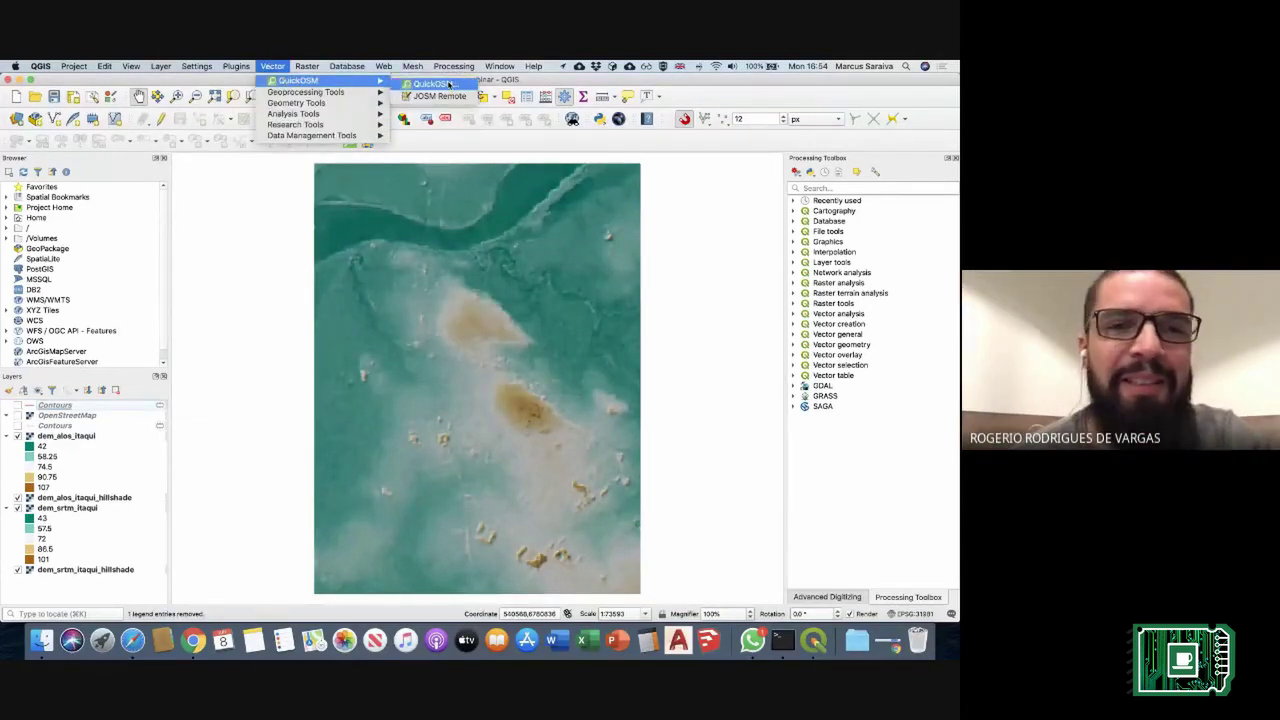
{"action": "left_click", "coordinate": [430, 86]}
{"action": "left_click", "coordinate": [396, 120]}
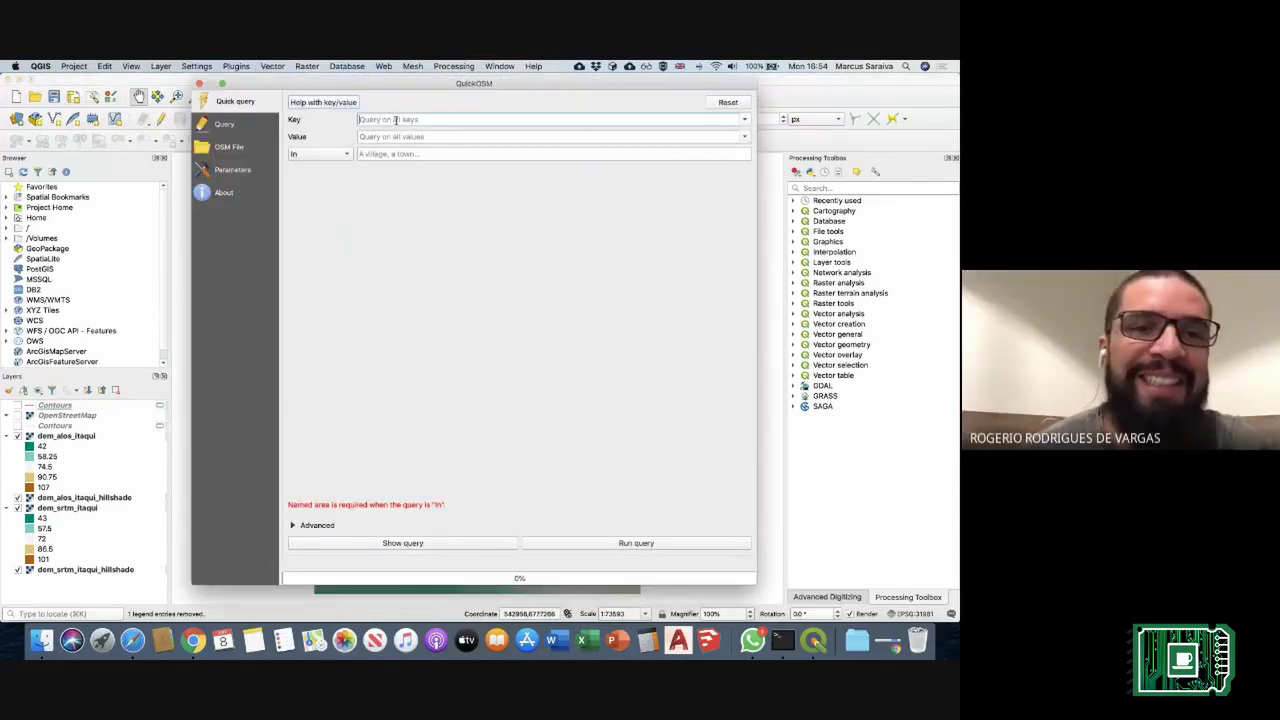
{"action": "type", "text": "buildin"}
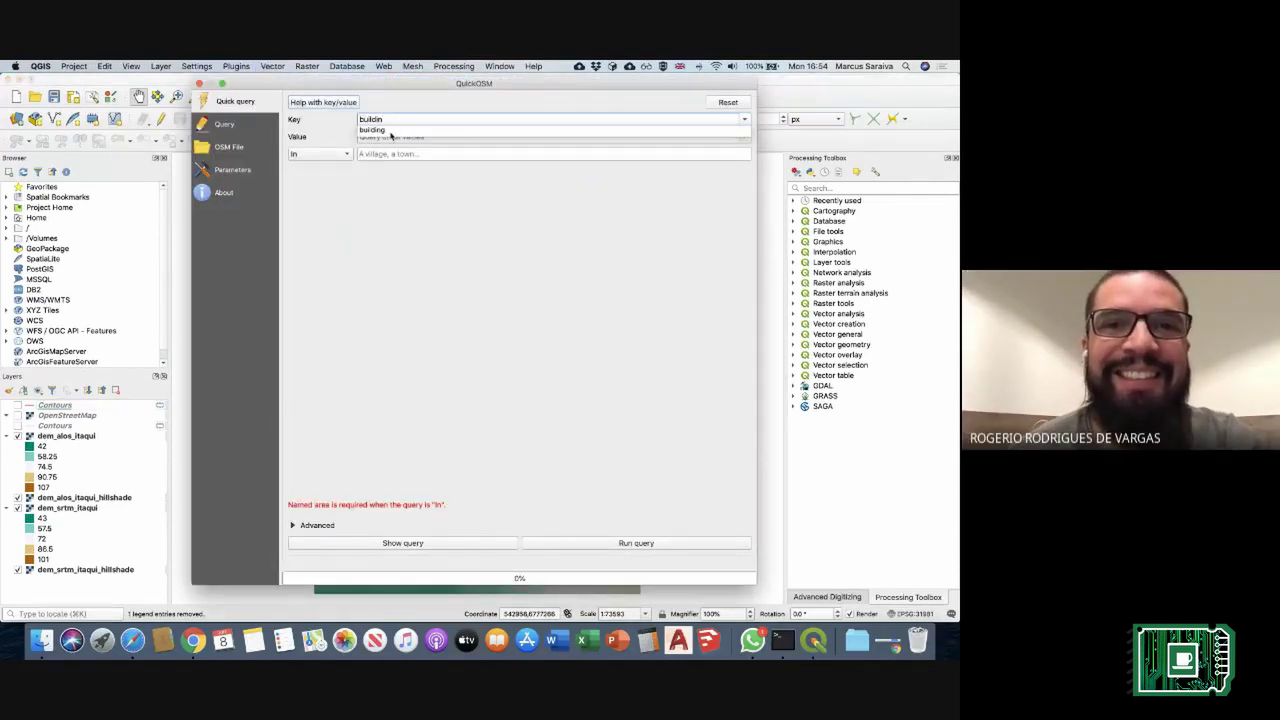
{"action": "left_click", "coordinate": [390, 131]}
{"action": "left_click", "coordinate": [396, 139]}
{"action": "type", "text": "yes"}
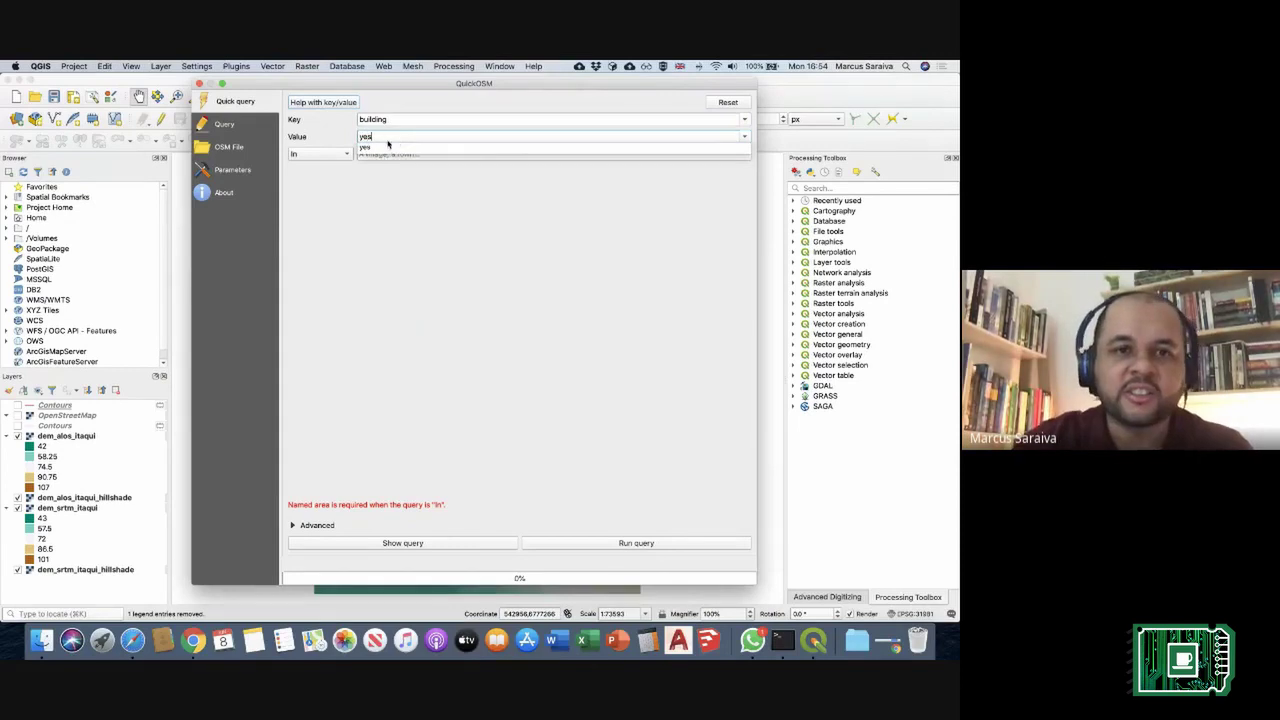
{"action": "left_click", "coordinate": [386, 148]}
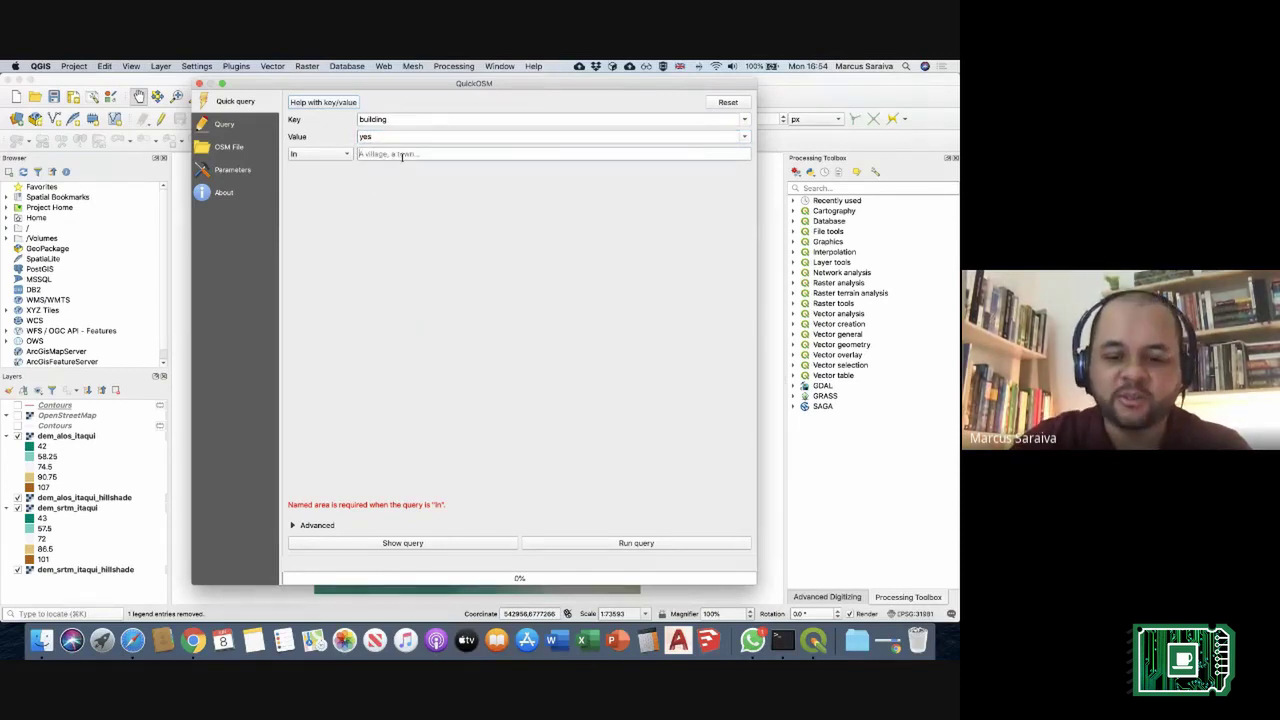
Step: Set the query's area to itaqui Brazil, run it to download the buildings, and close QuickOSM
{"action": "left_click", "coordinate": [402, 155]}
{"action": "type", "text": "ita"}
{"action": "left_click", "coordinate": [401, 163]}
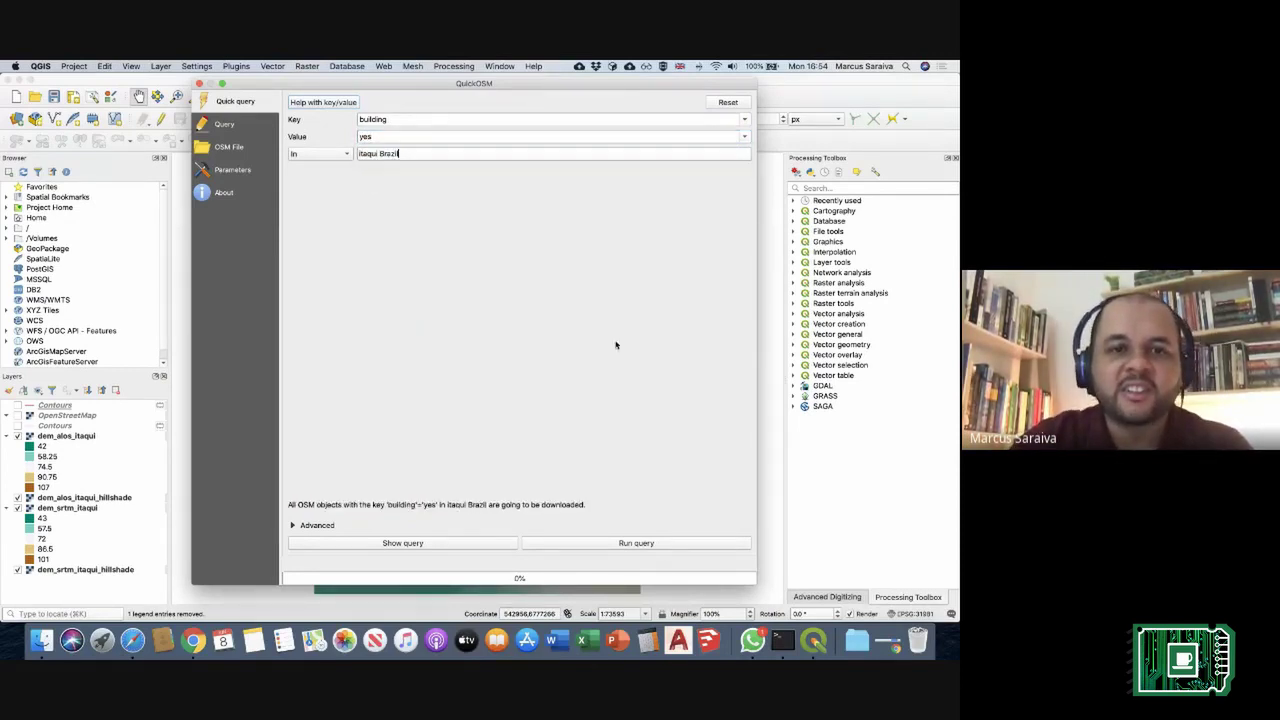
{"action": "left_click", "coordinate": [616, 543]}
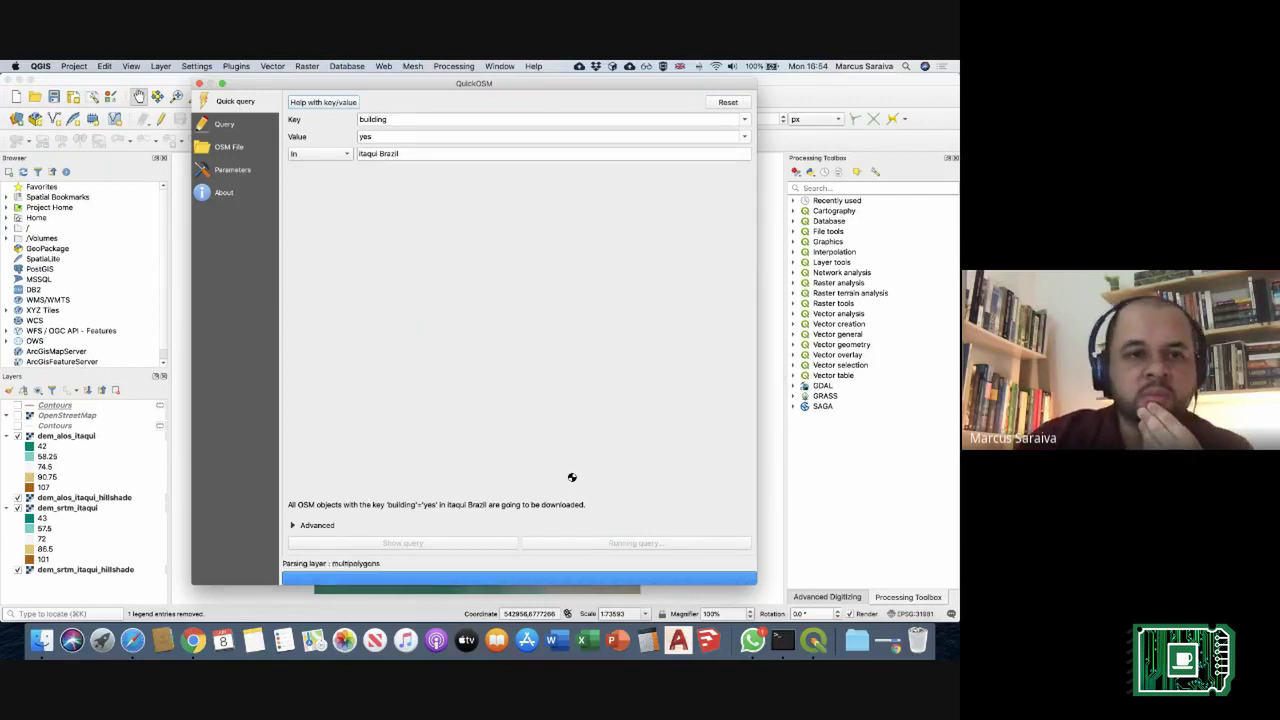
{"action": "left_click", "coordinate": [200, 84]}
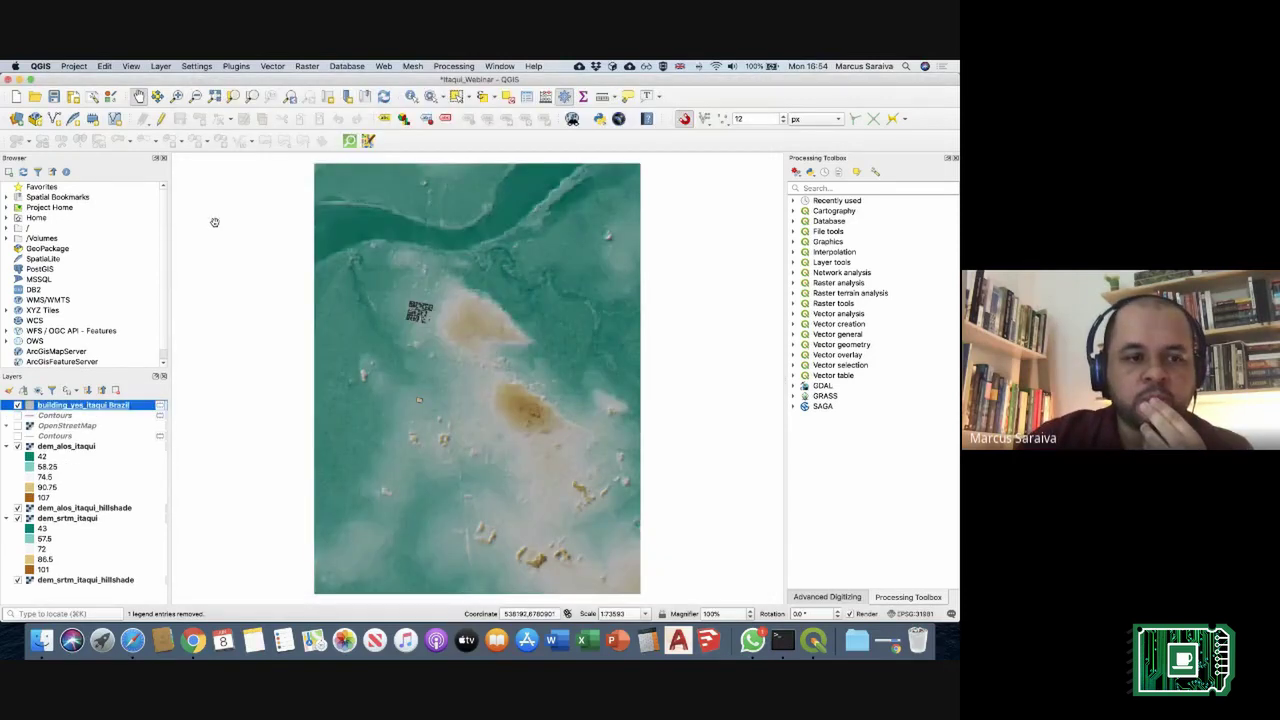
Step: Export the downloaded building layer as a GeoPackage, with the file named construcoes in the webinario folder
{"action": "right_click", "coordinate": [108, 408]}
{"action": "mouse_move", "coordinate": [150, 369]}
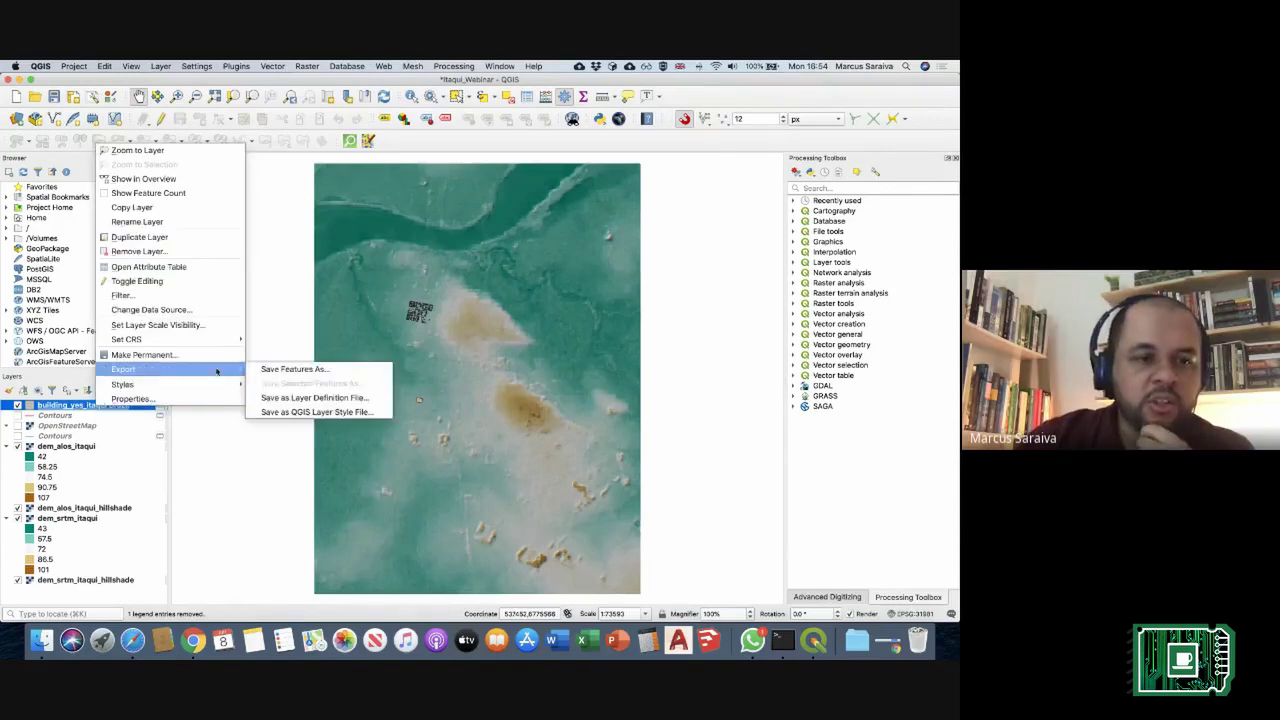
{"action": "left_click", "coordinate": [273, 371]}
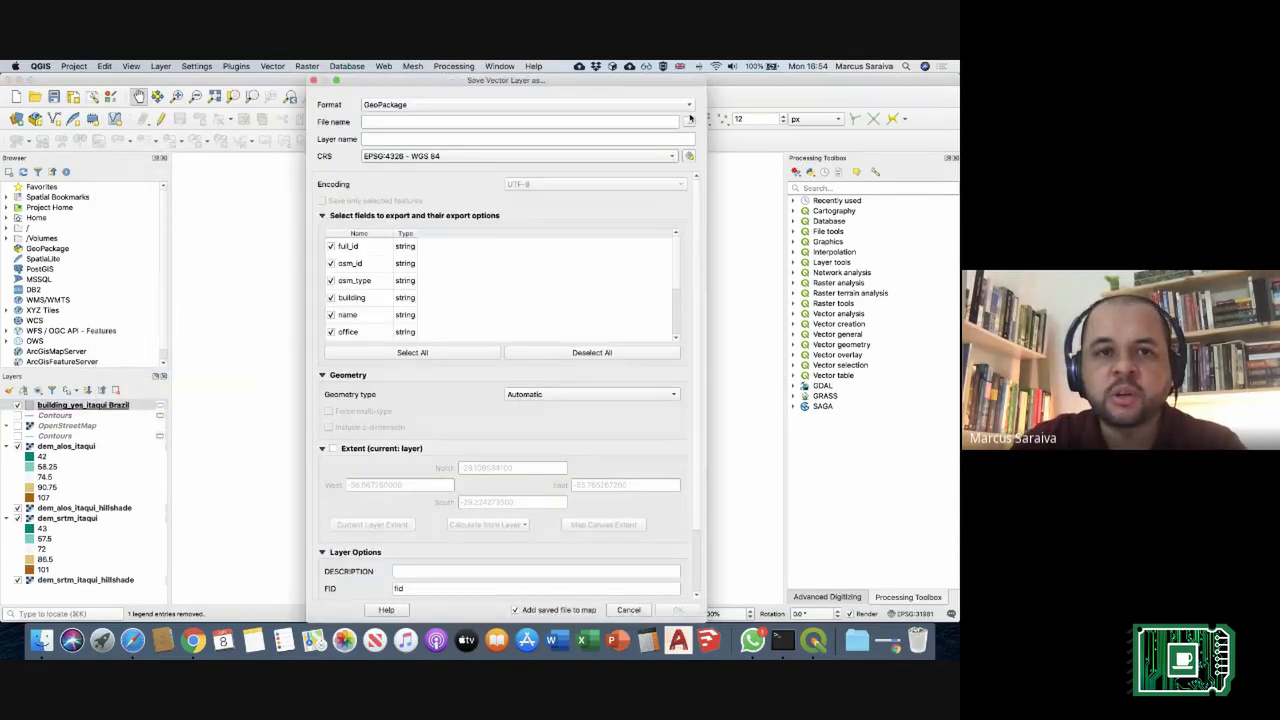
{"action": "left_click", "coordinate": [689, 119]}
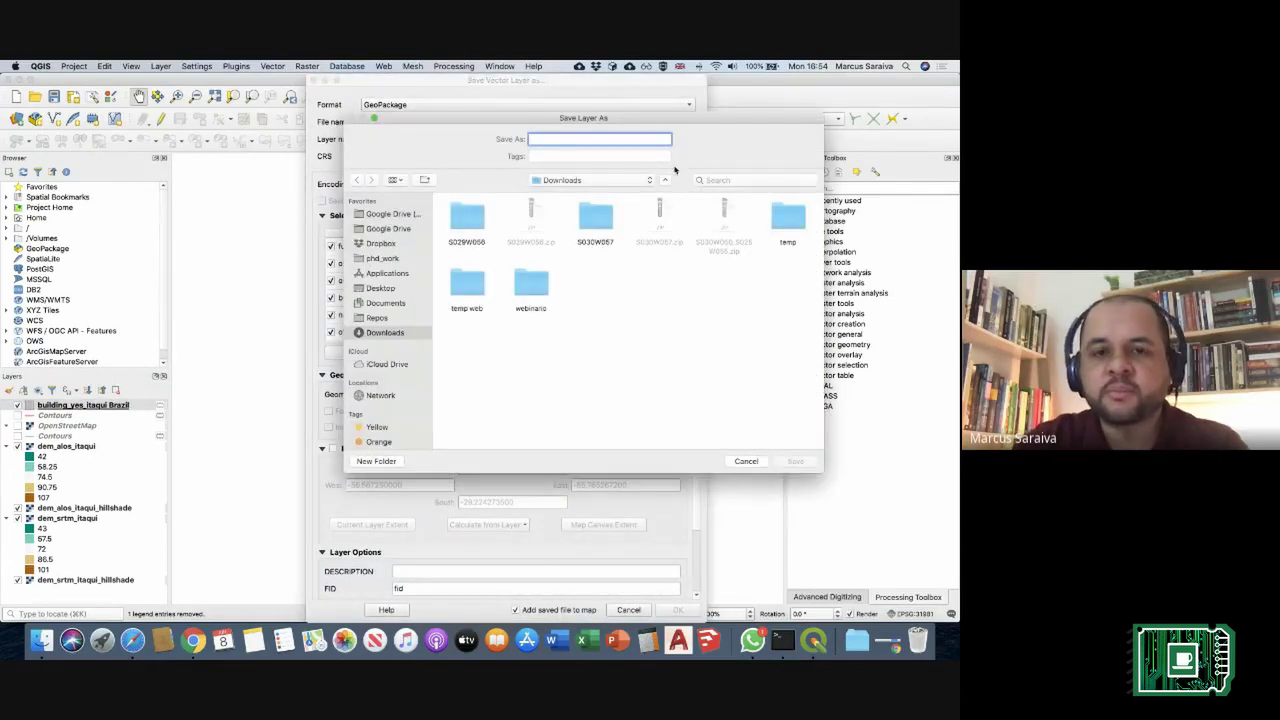
{"action": "left_click_drag", "start_coordinate": [560, 118], "coordinate": [634, 179]}
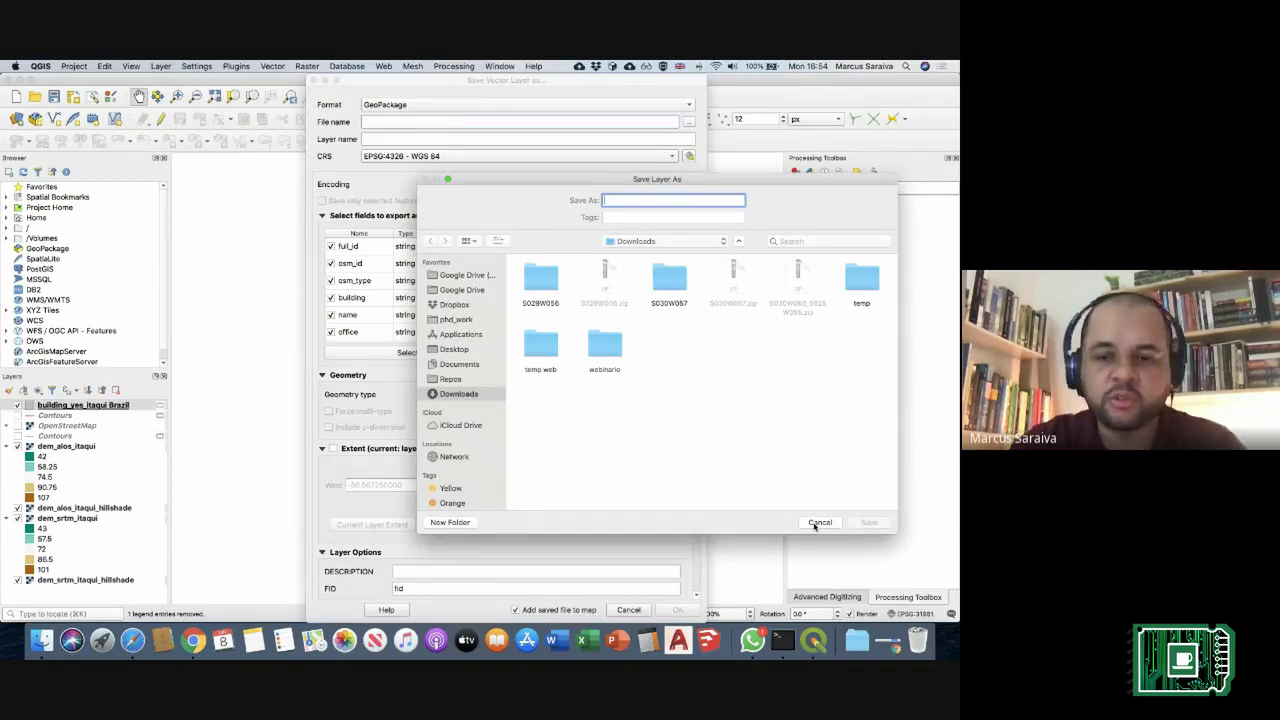
{"action": "double_click", "coordinate": [605, 345]}
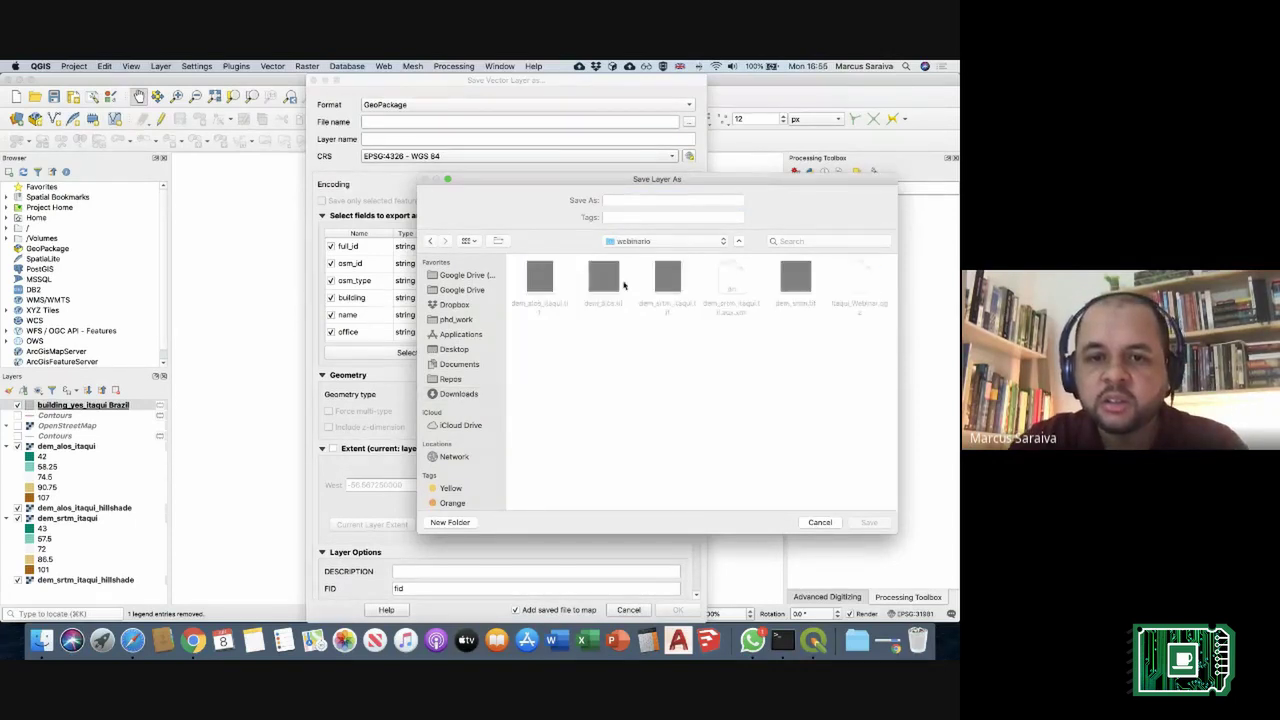
{"action": "left_click", "coordinate": [636, 200]}
{"action": "type", "text": "c"}
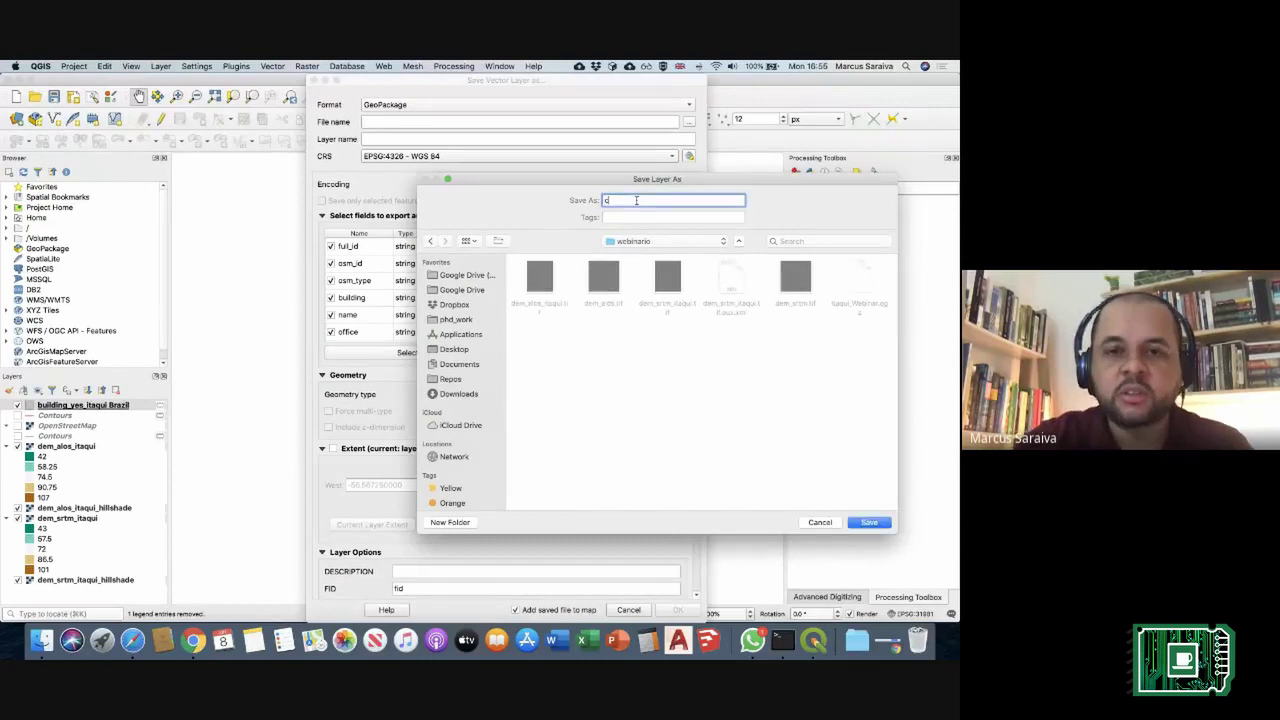
{"action": "type", "text": "onstructi"}
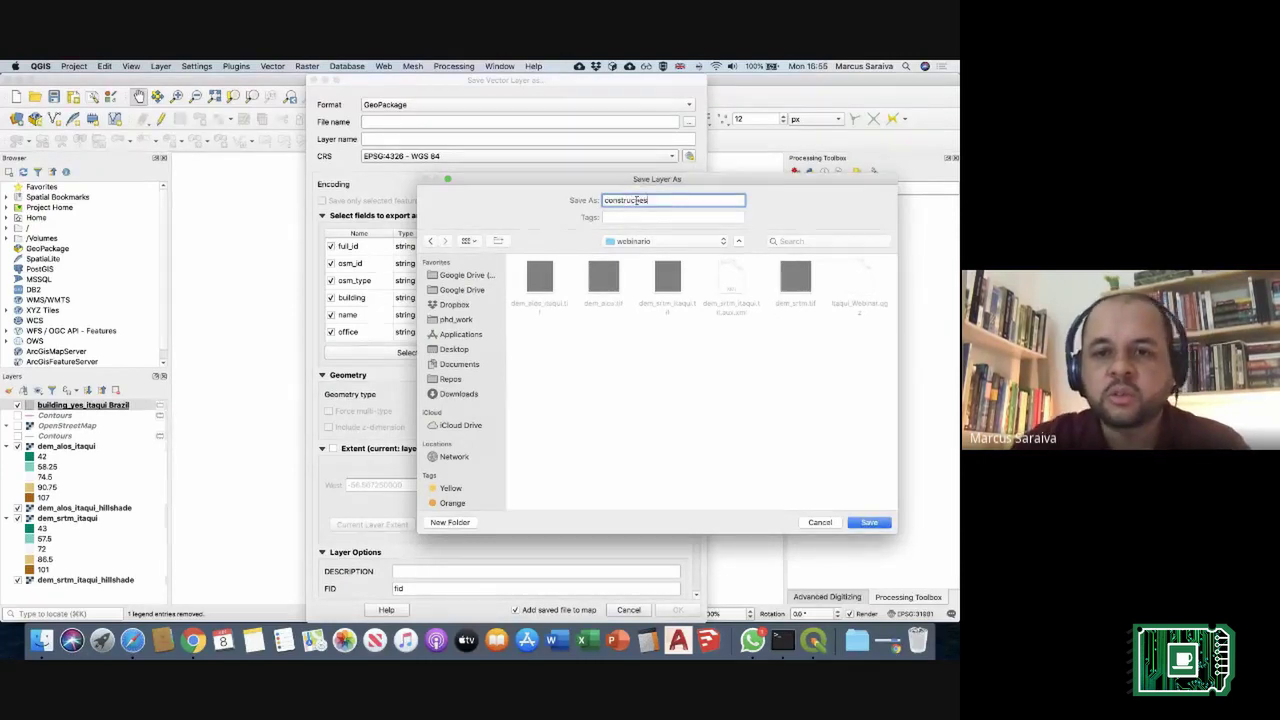
{"action": "left_click", "coordinate": [868, 521]}
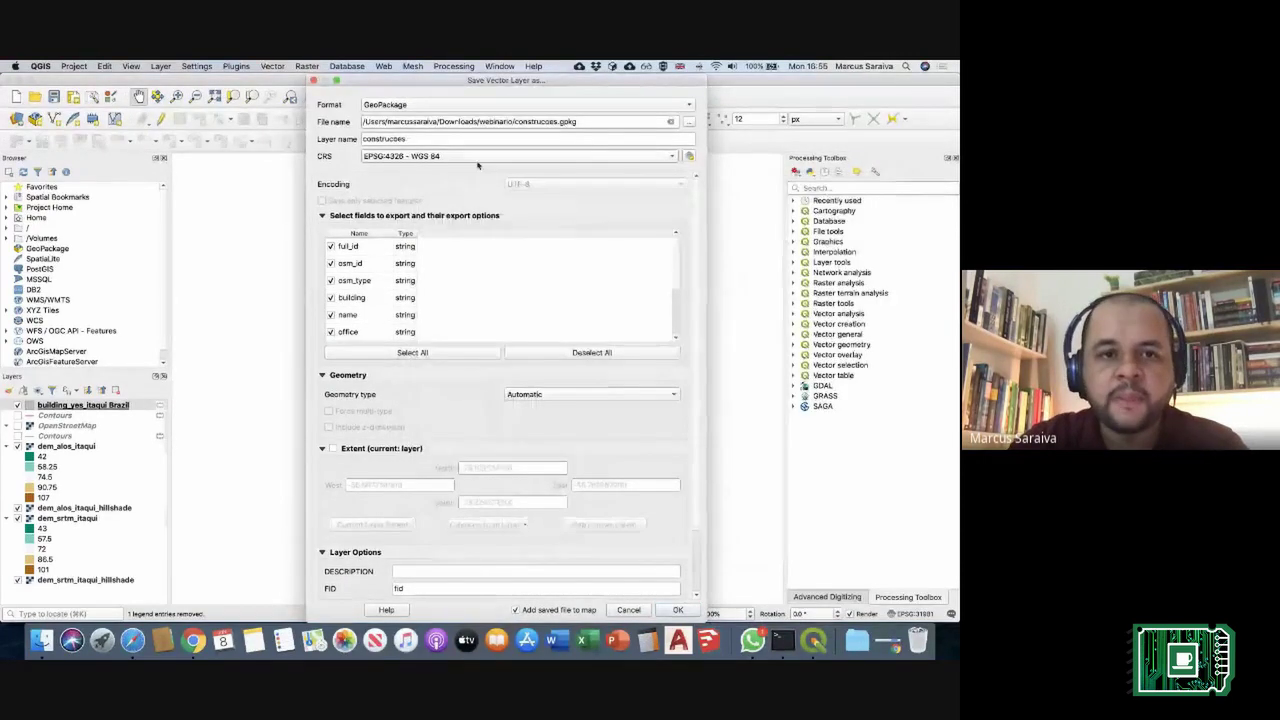
Step: Set the export's coordinate system to SIRGAS 2000 / UTM zone 21S (EPSG:31981) and save the layer
{"action": "left_click", "coordinate": [689, 157]}
{"action": "left_click", "coordinate": [135, 177]}
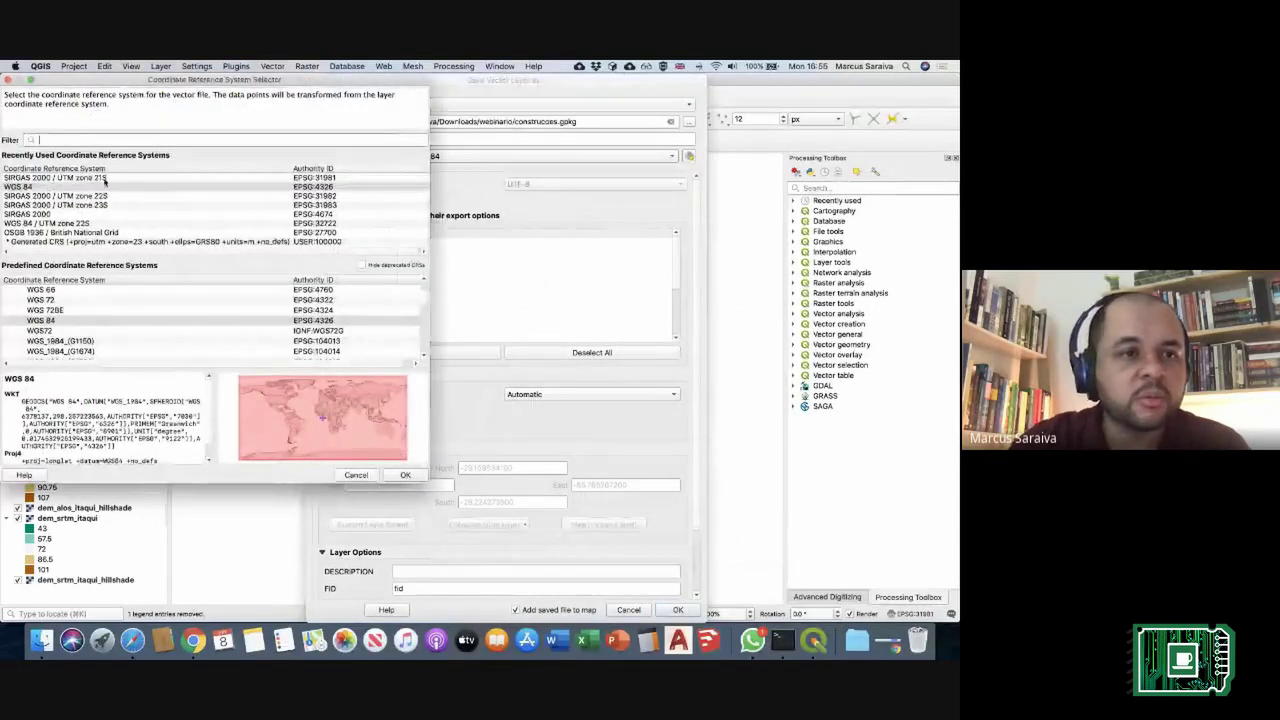
{"action": "left_click", "coordinate": [405, 476]}
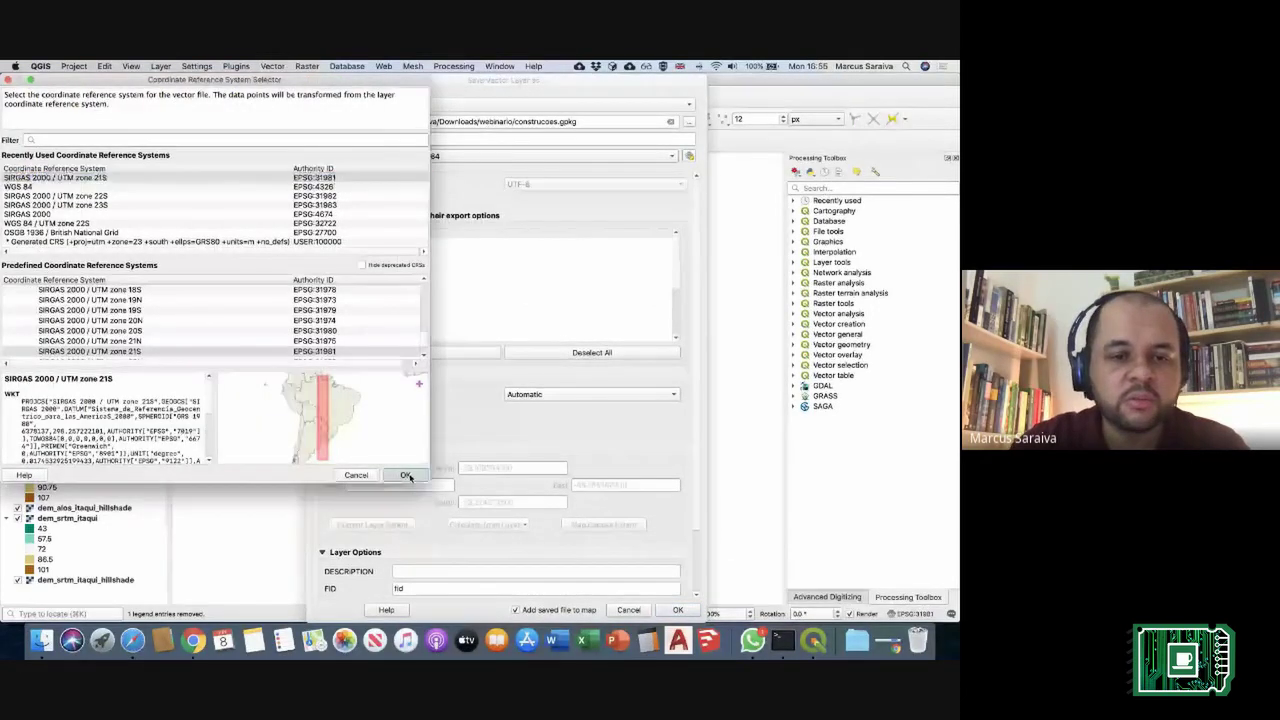
{"action": "left_click", "coordinate": [677, 611]}
Step: Remove the temporary building_yes_itaqui Brazil layer and save the project
{"action": "left_click", "coordinate": [73, 417]}
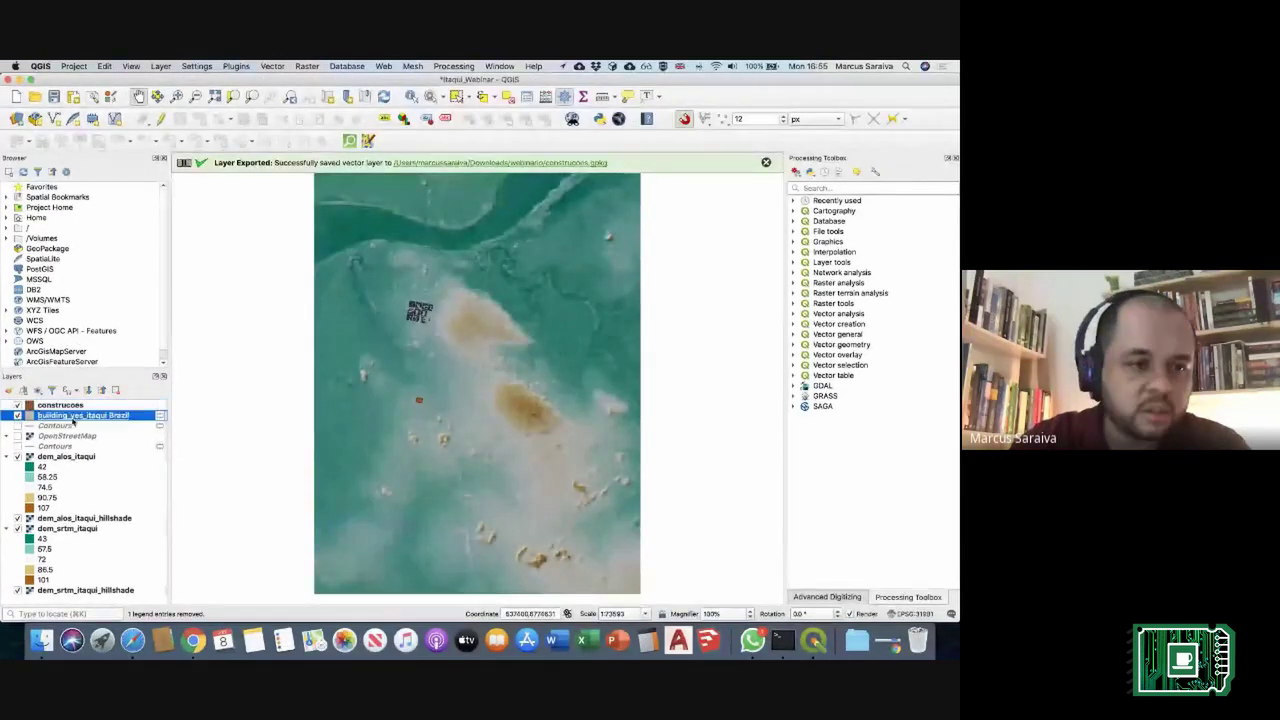
{"action": "right_click", "coordinate": [77, 420]}
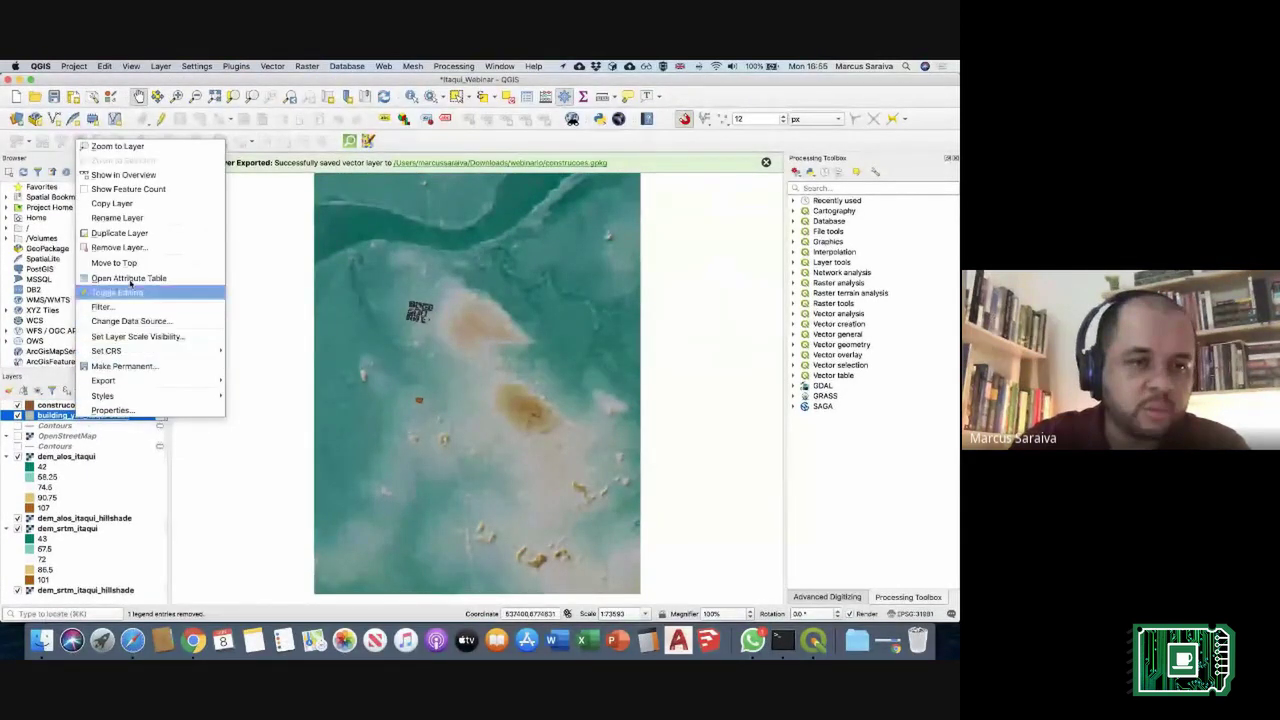
{"action": "left_click", "coordinate": [118, 247]}
{"action": "left_click", "coordinate": [530, 360]}
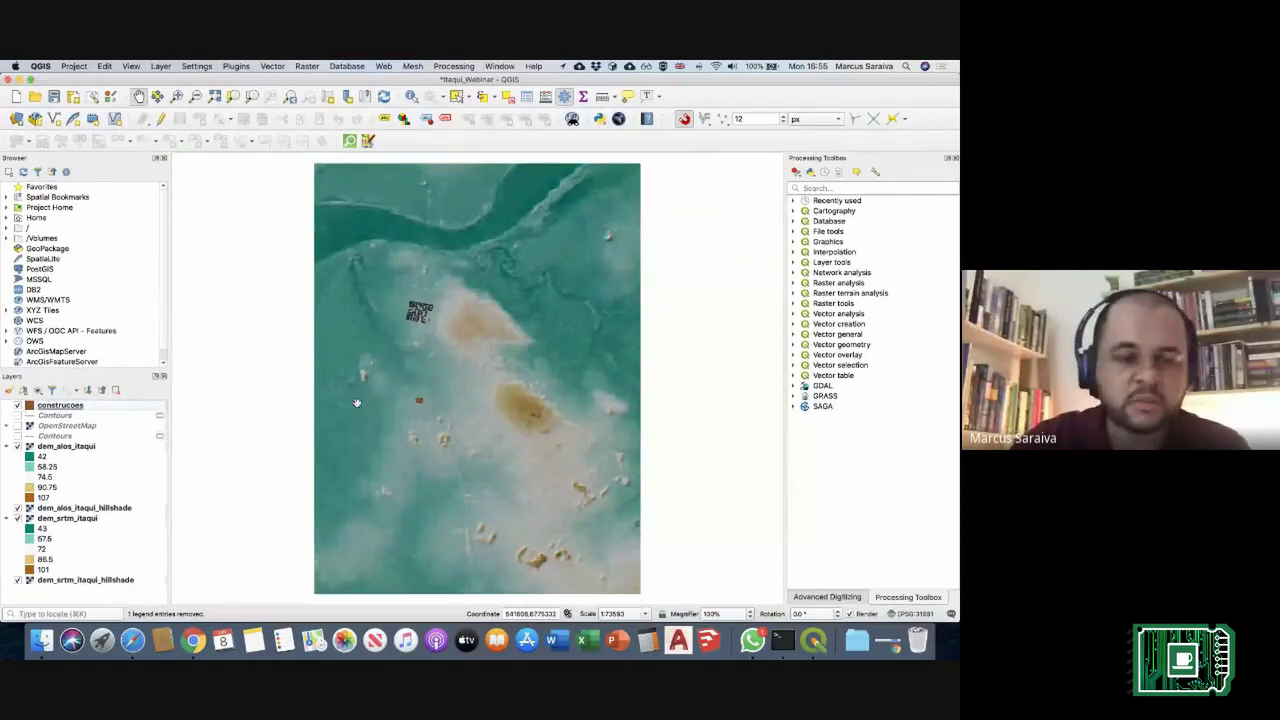
{"action": "key", "text": "ctrl+s"}
Step: Give the construcoes layer a single-symbol 3D style with an extrusion of 6.00 and a red ambient color
{"action": "left_click", "coordinate": [89, 407]}
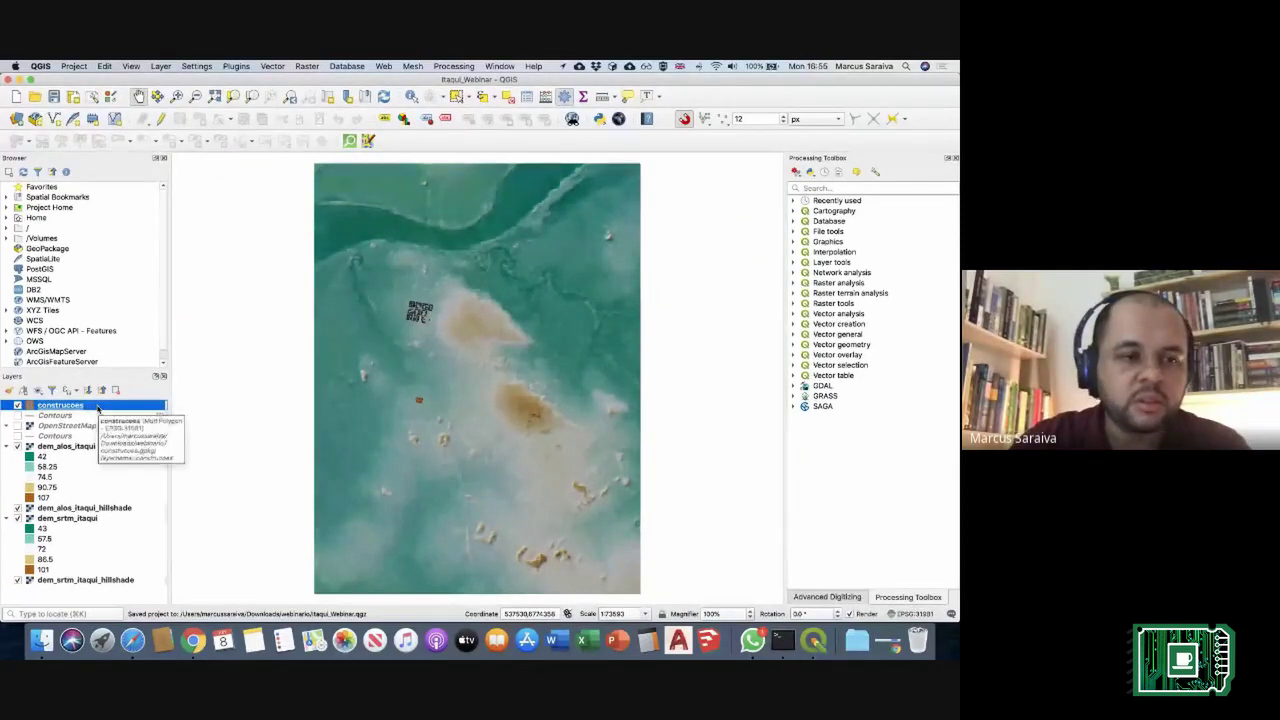
{"action": "double_click", "coordinate": [97, 407]}
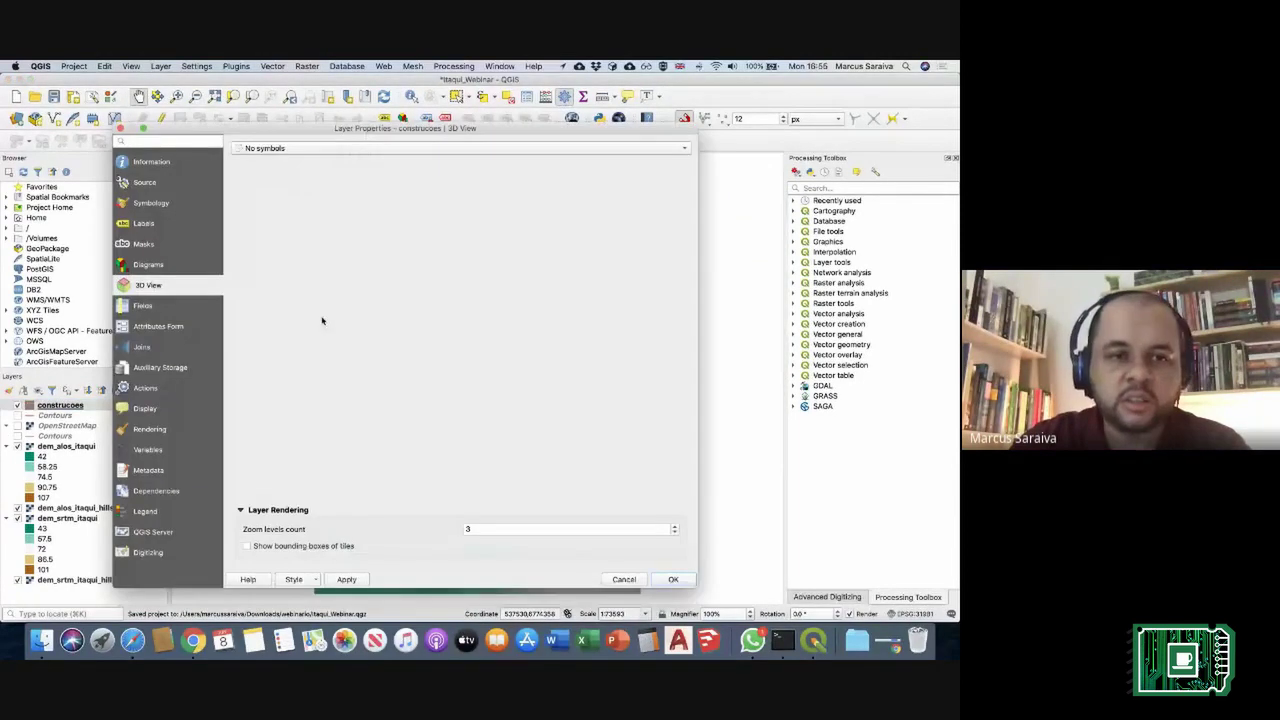
{"action": "left_click", "coordinate": [285, 149]}
{"action": "left_click", "coordinate": [288, 165]}
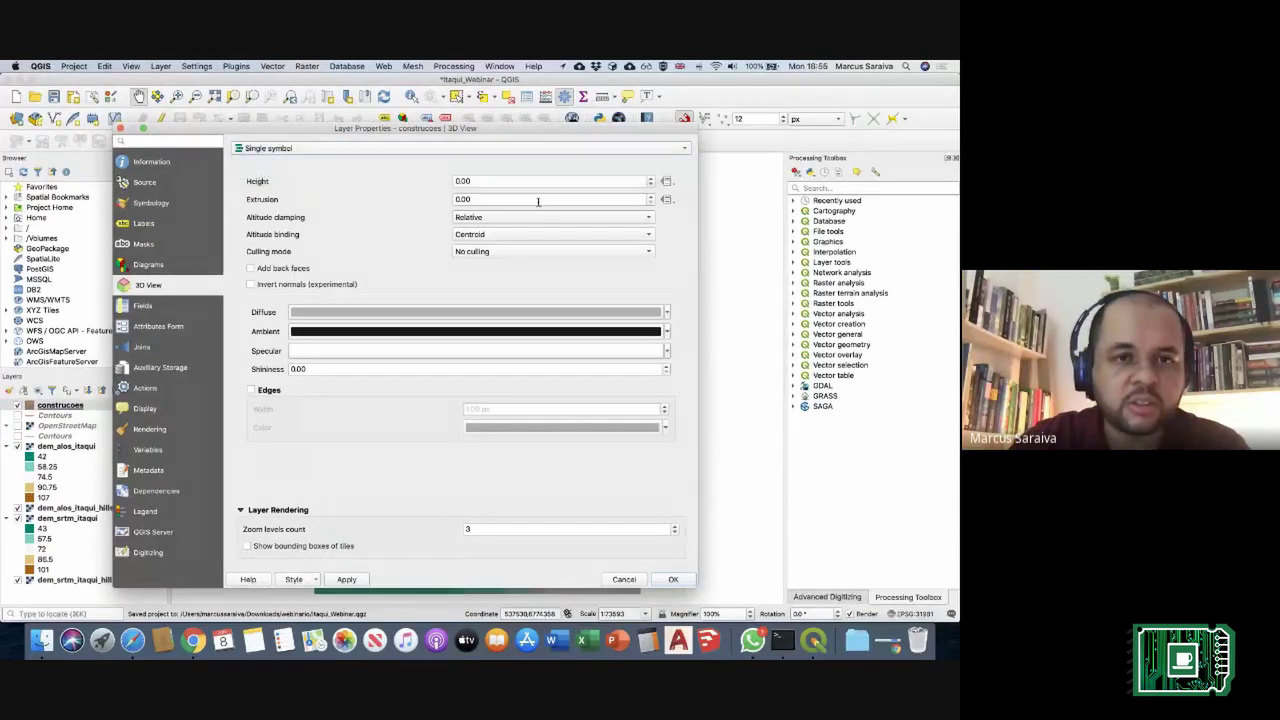
{"action": "left_click", "coordinate": [666, 332]}
{"action": "left_click_drag", "start_coordinate": [351, 378], "coordinate": [400, 422]}
{"action": "left_click", "coordinate": [436, 461]}
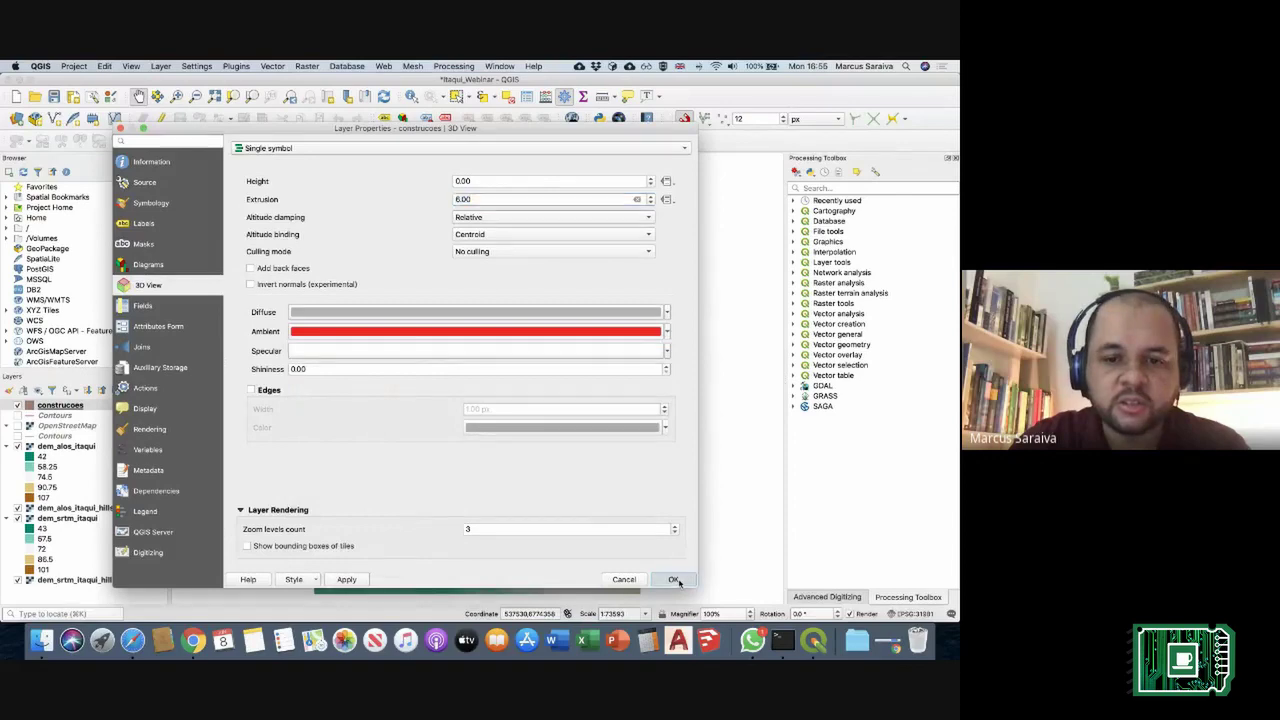
{"action": "left_click", "coordinate": [672, 579]}
Step: Save the project, then open a new 3D map view of the building area and enlarge its window
{"action": "scroll", "coordinate": [438, 321], "scroll_direction": "up", "scroll_amount": 6}
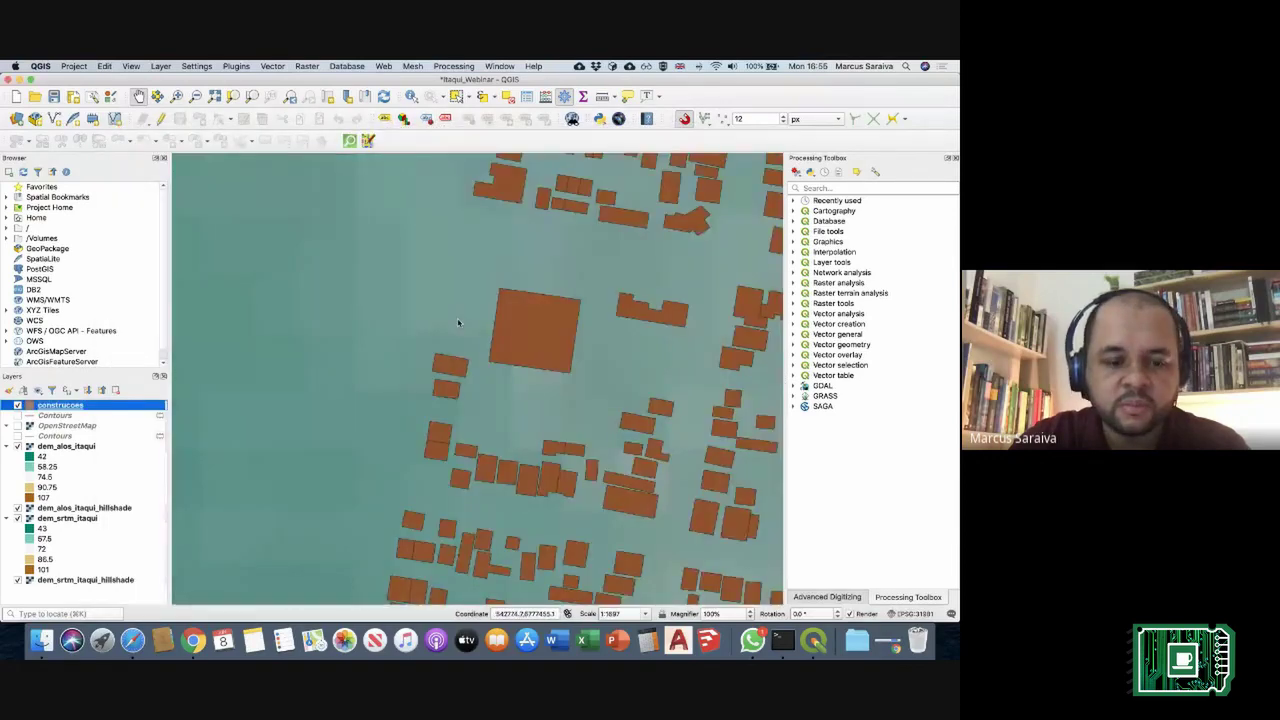
{"action": "scroll", "coordinate": [445, 330], "scroll_direction": "down", "scroll_amount": 3}
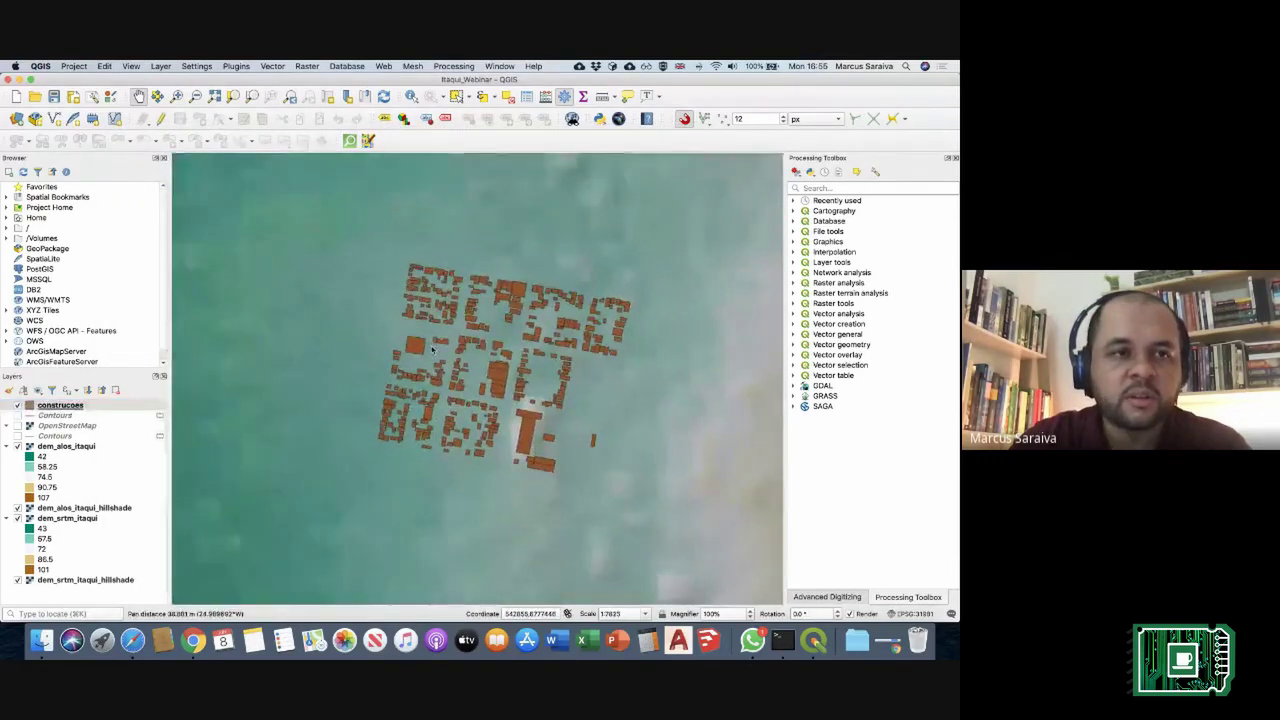
{"action": "key", "text": "super+s"}
{"action": "left_click", "coordinate": [130, 66]}
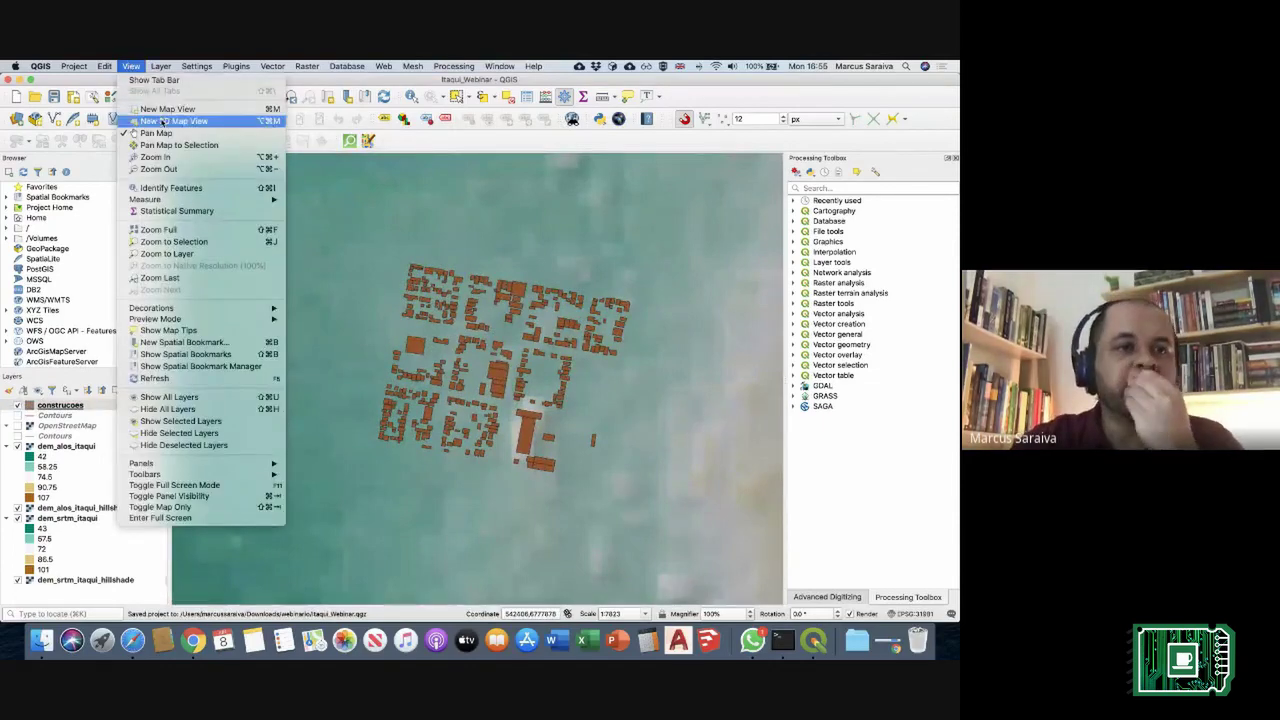
{"action": "left_click", "coordinate": [164, 120]}
{"action": "left_click_drag", "start_coordinate": [783, 325], "coordinate": [442, 259]}
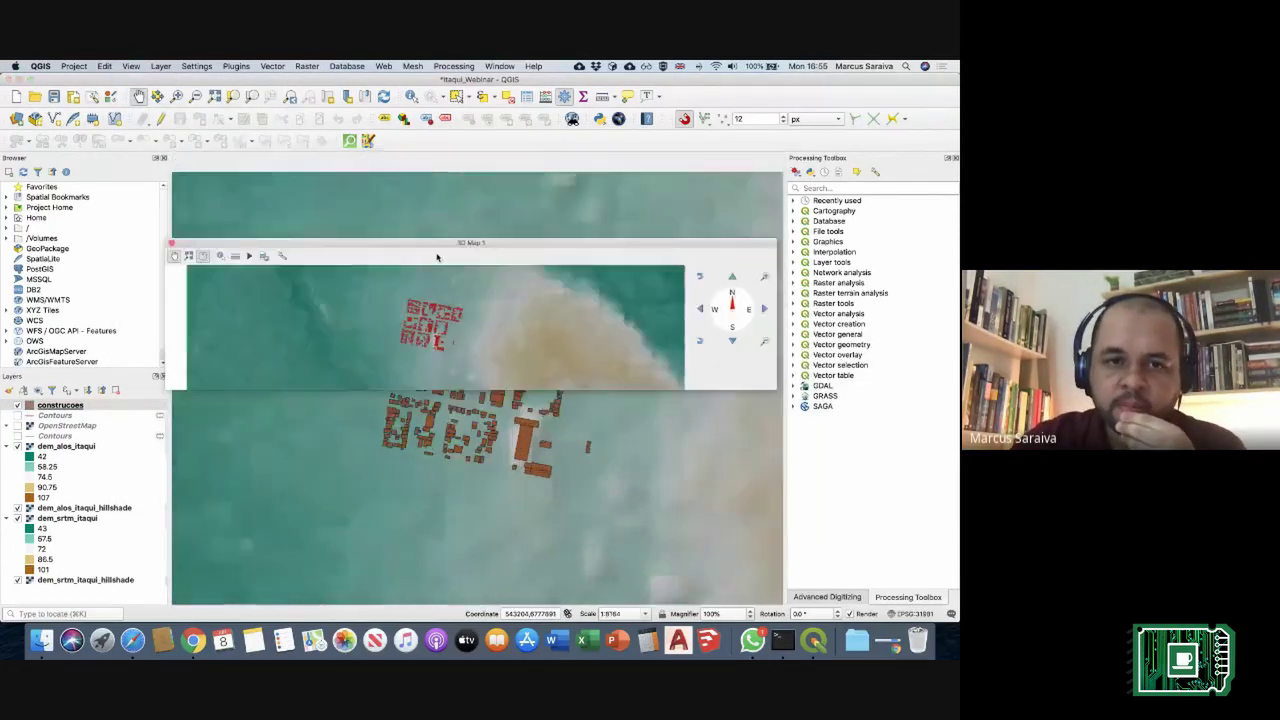
{"action": "left_click_drag", "start_coordinate": [604, 392], "coordinate": [600, 588]}
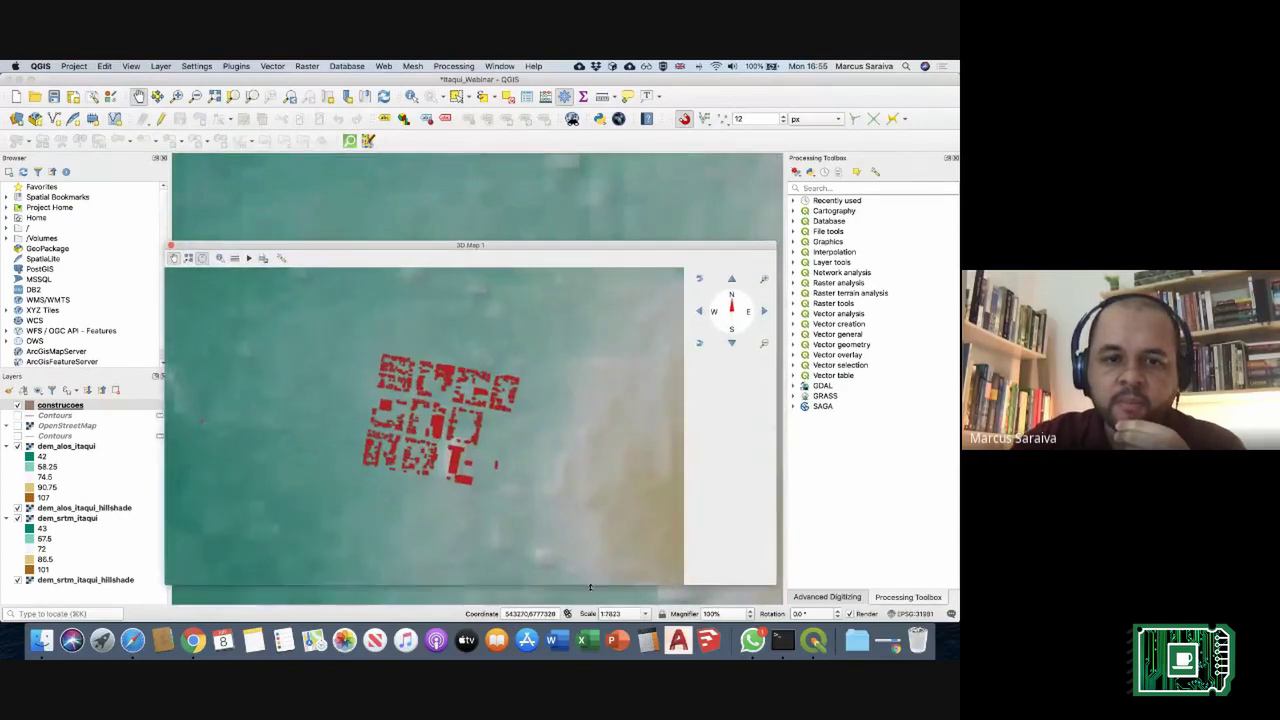
{"action": "left_click_drag", "start_coordinate": [455, 242], "coordinate": [455, 178]}
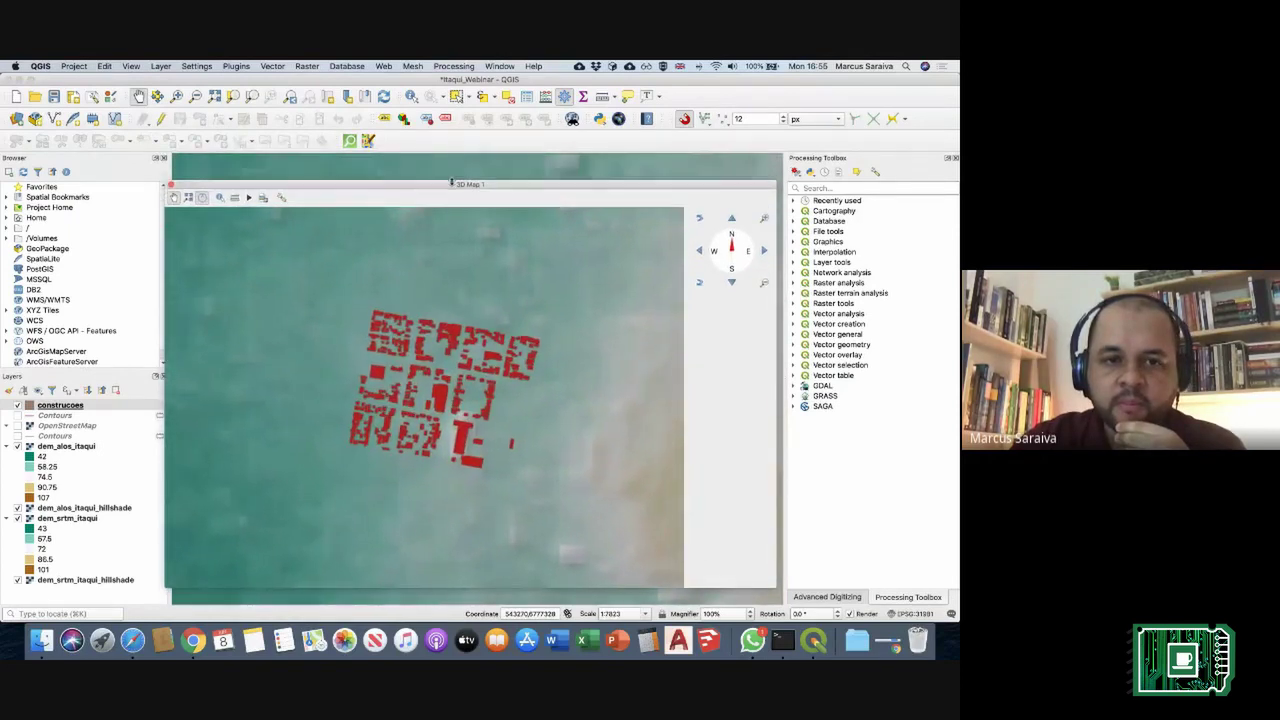
Step: Enable edges, 1.00 px wide in black, in the 3D style of the construcoes layer
{"action": "left_click_drag", "start_coordinate": [421, 397], "coordinate": [520, 393]}
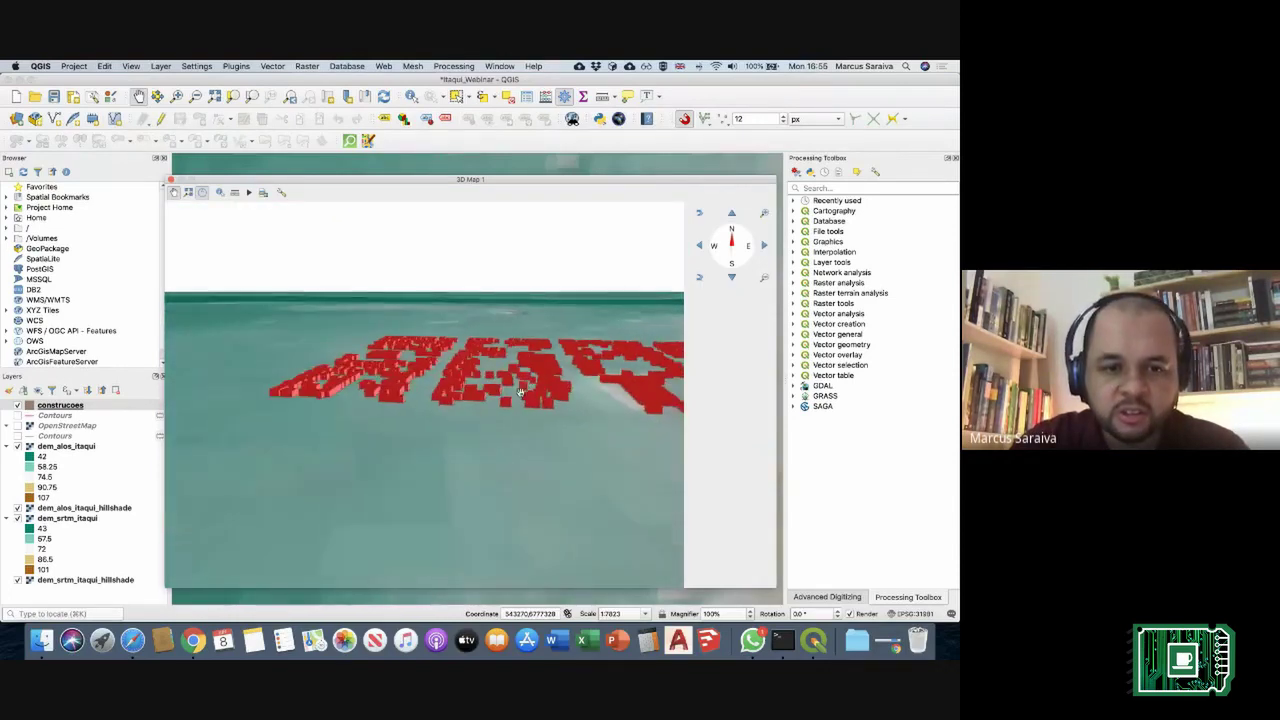
{"action": "left_click_drag", "start_coordinate": [328, 404], "coordinate": [348, 397]}
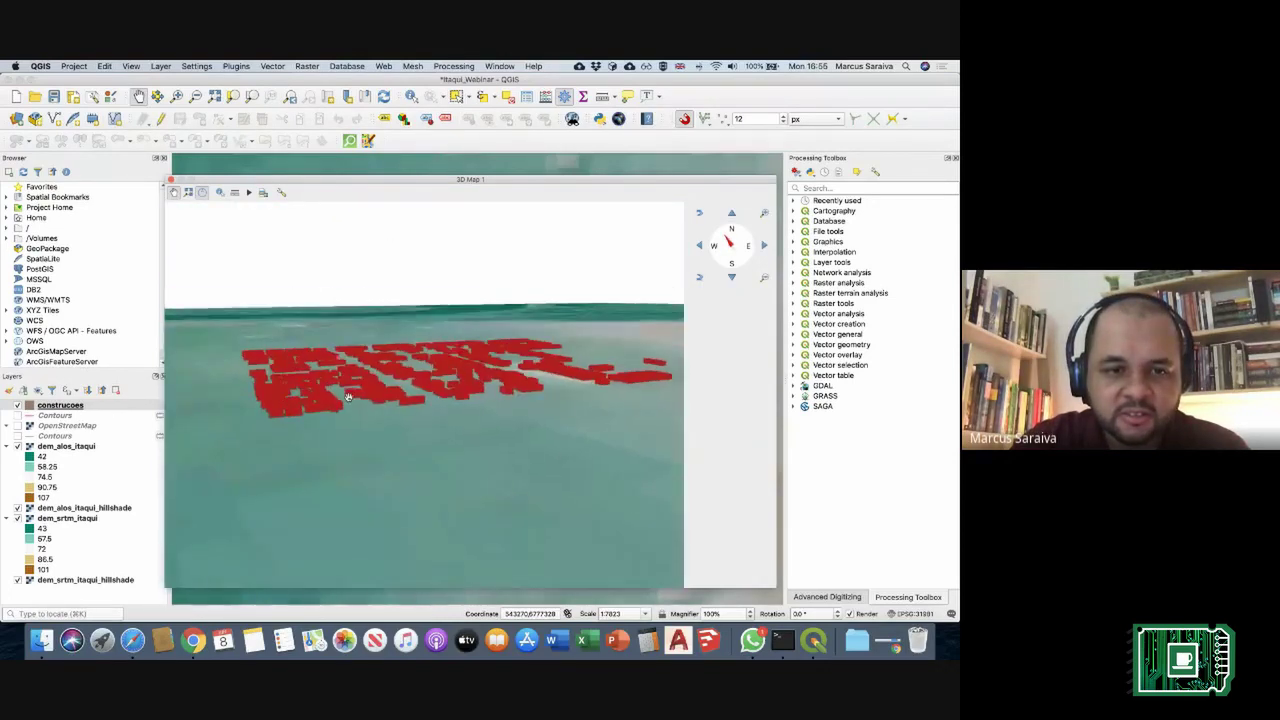
{"action": "scroll", "coordinate": [358, 402], "scroll_direction": "up", "scroll_amount": 5}
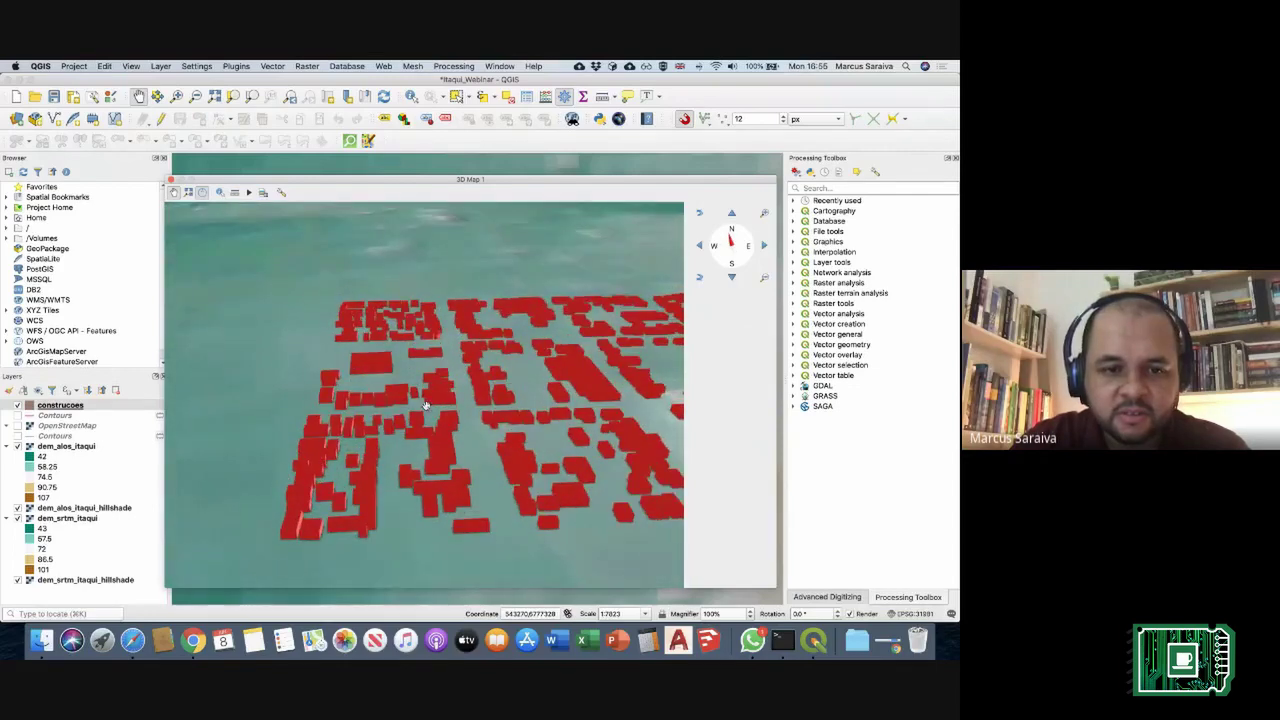
{"action": "left_click_drag", "start_coordinate": [452, 418], "coordinate": [439, 412]}
{"action": "left_click", "coordinate": [97, 405]}
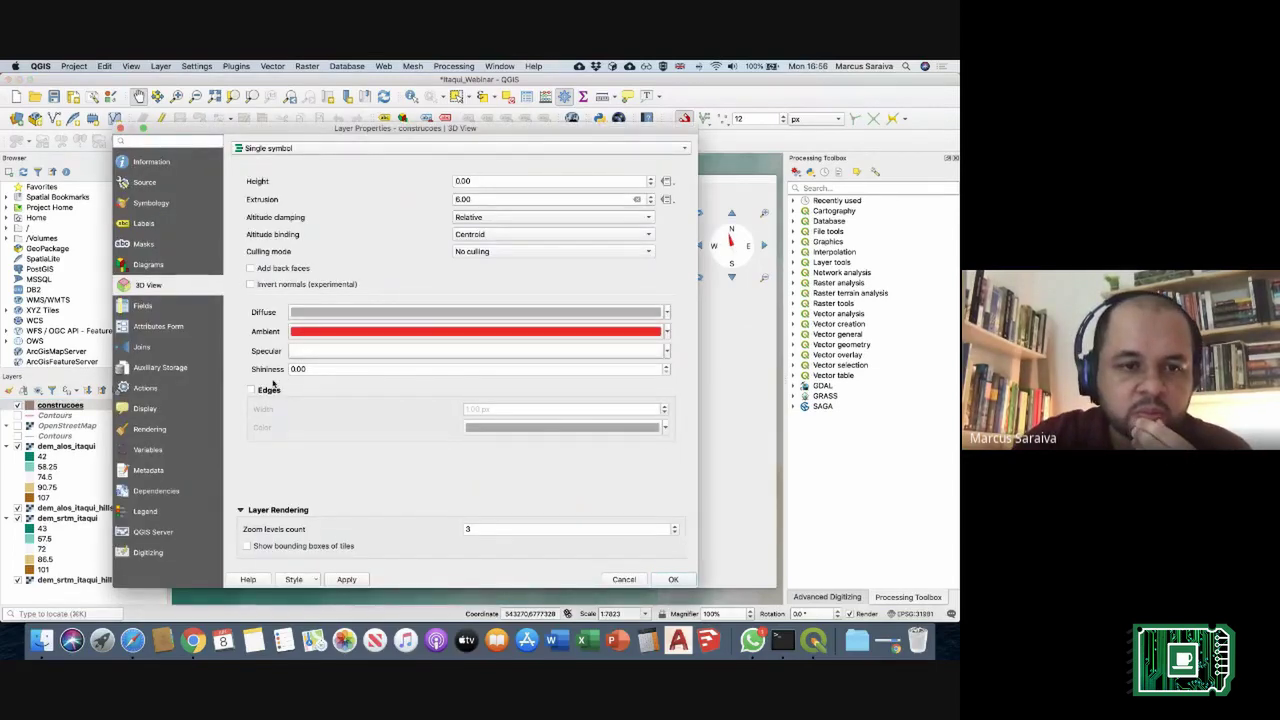
{"action": "left_click", "coordinate": [270, 389]}
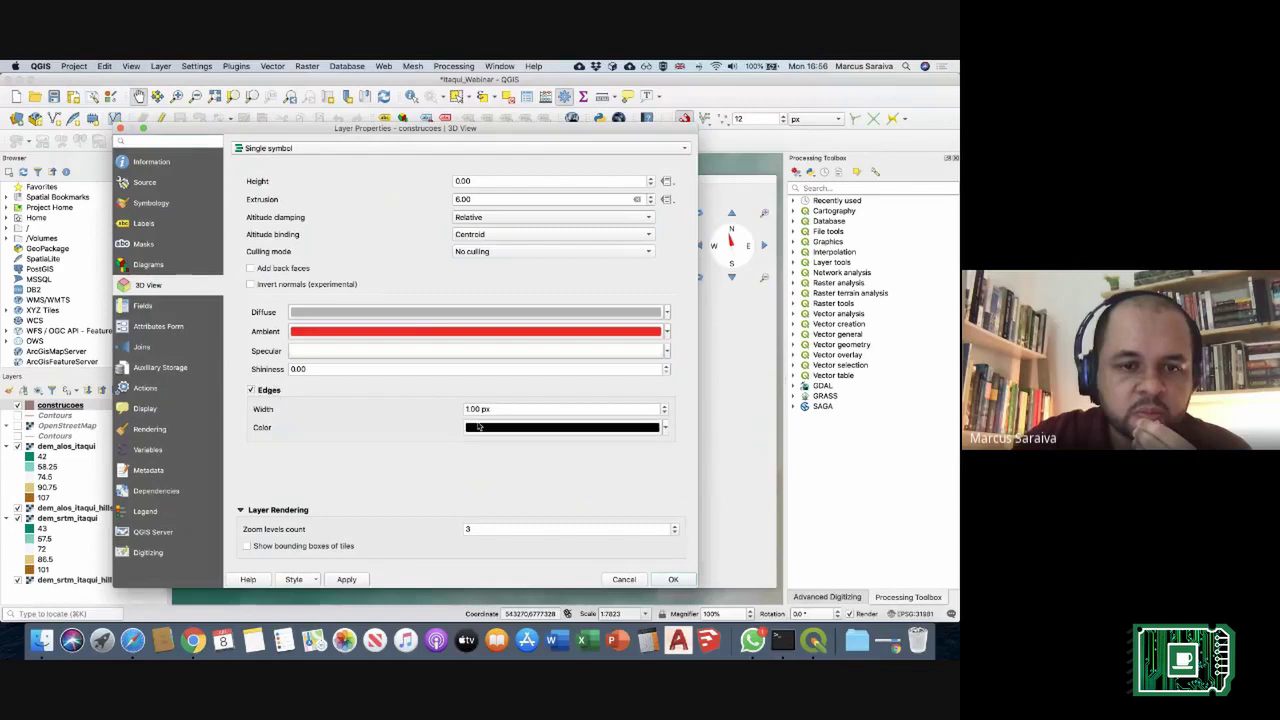
{"action": "left_click", "coordinate": [673, 579]}
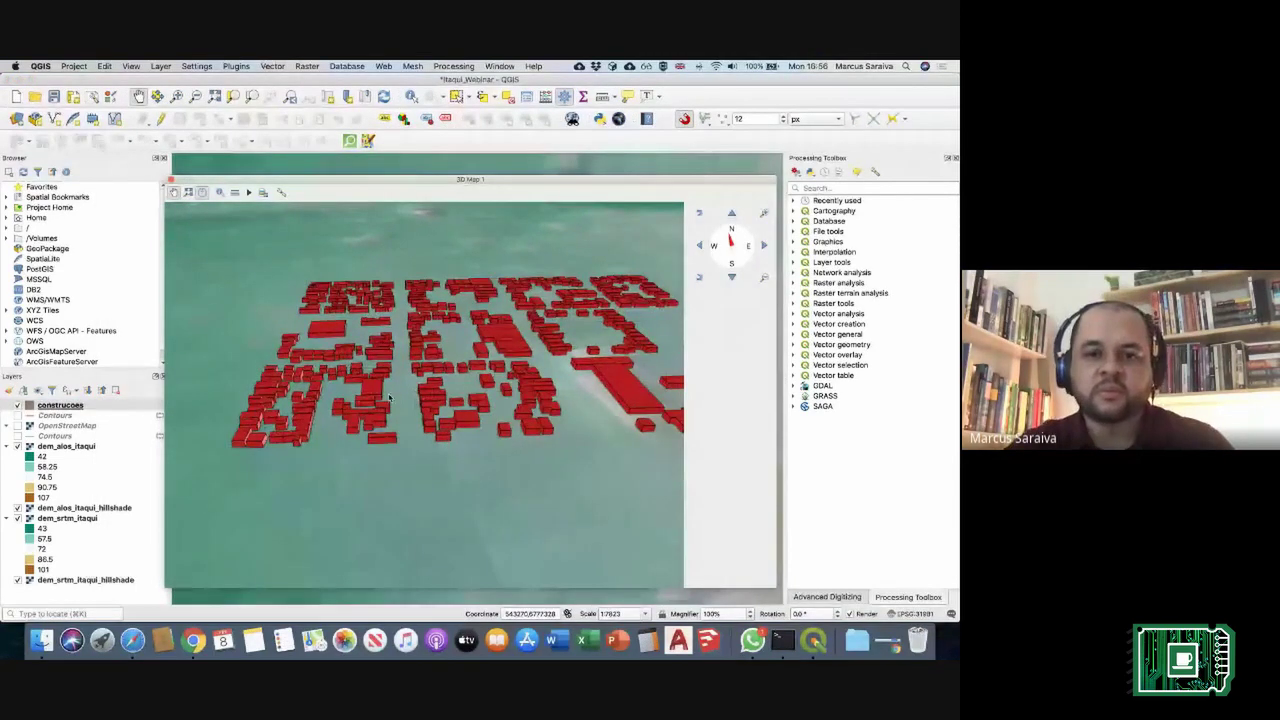
Step: Configure the 3D map's terrain as DEM (Raster layer) with dem_alos_itaqui as the elevation
{"action": "left_click", "coordinate": [281, 194]}
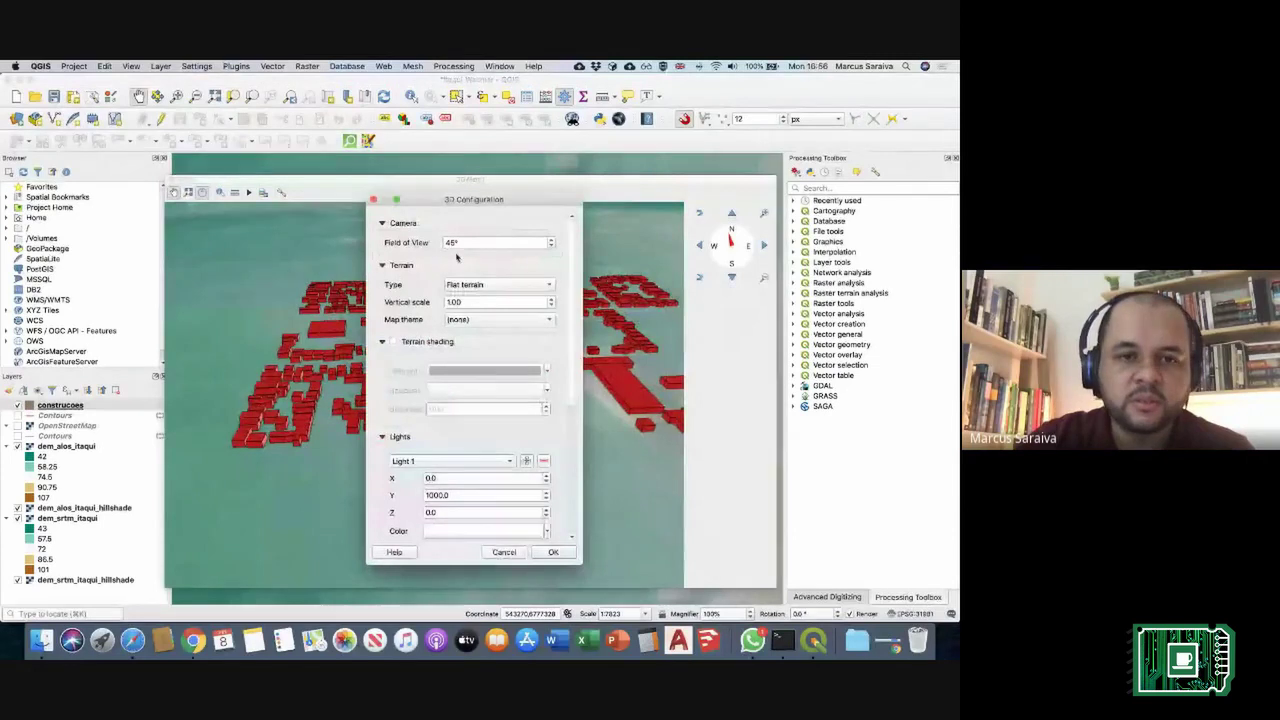
{"action": "left_click", "coordinate": [491, 284]}
{"action": "left_click", "coordinate": [497, 298]}
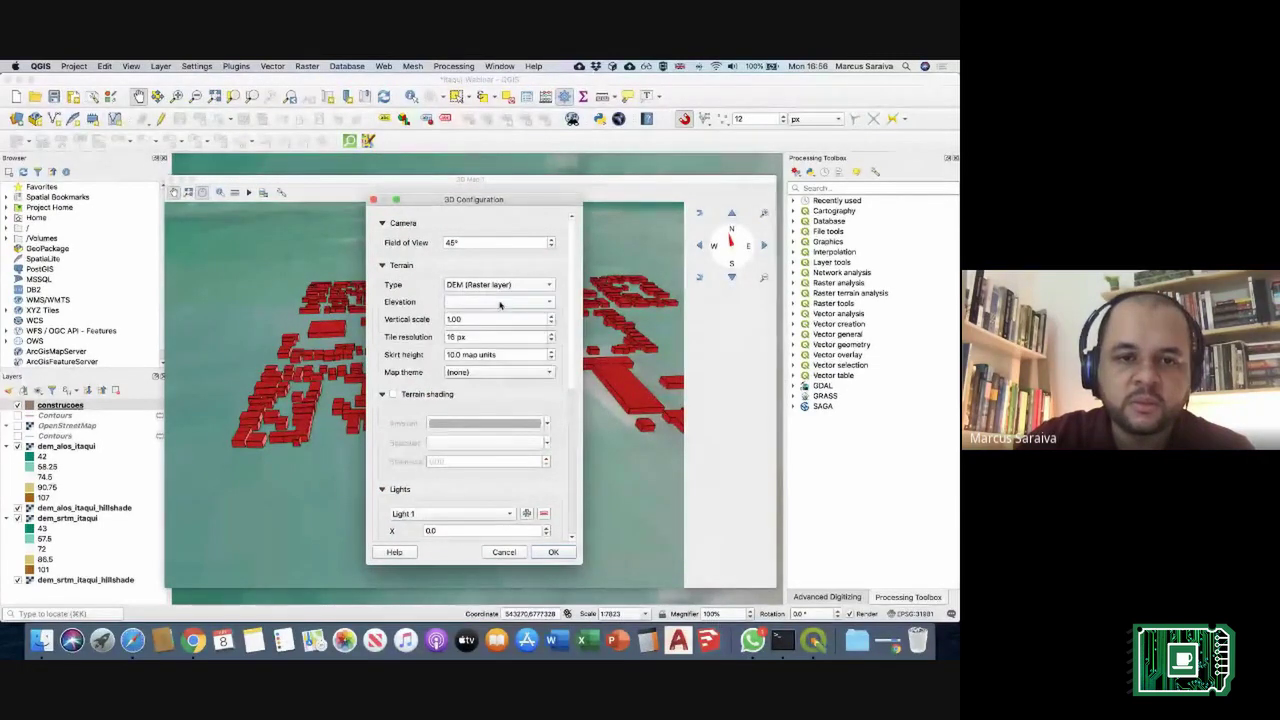
{"action": "left_click", "coordinate": [500, 305]}
{"action": "left_click", "coordinate": [497, 316]}
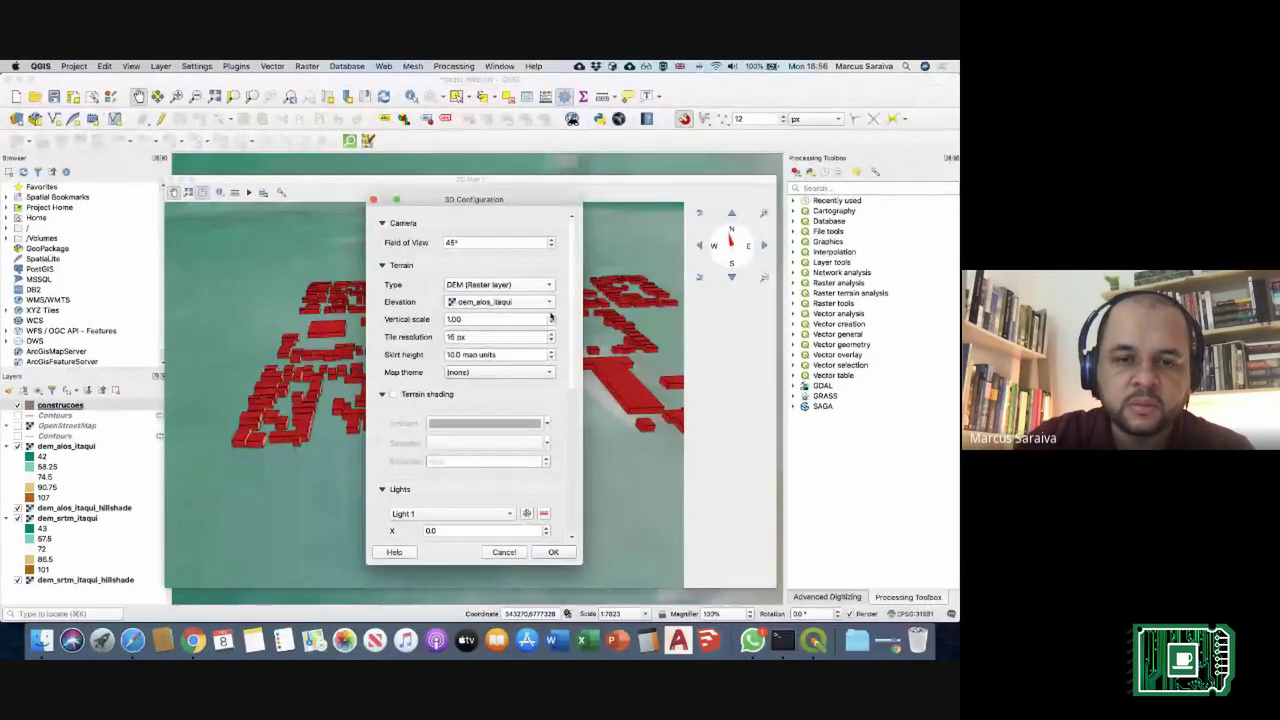
{"action": "left_click", "coordinate": [554, 553]}
{"action": "left_click", "coordinate": [400, 387]}
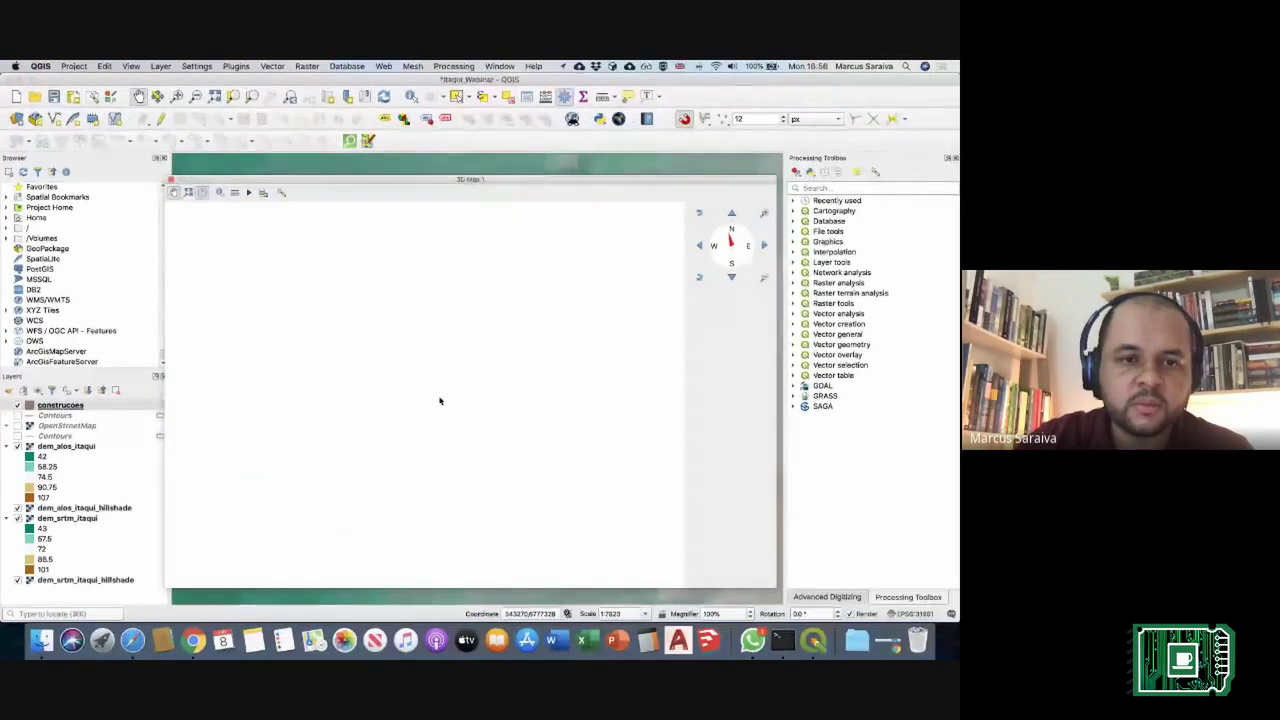
Step: Examine the extruded buildings over the ALOS terrain up close and from afar, and save the project
{"action": "left_click_drag", "start_coordinate": [355, 183], "coordinate": [419, 348]}
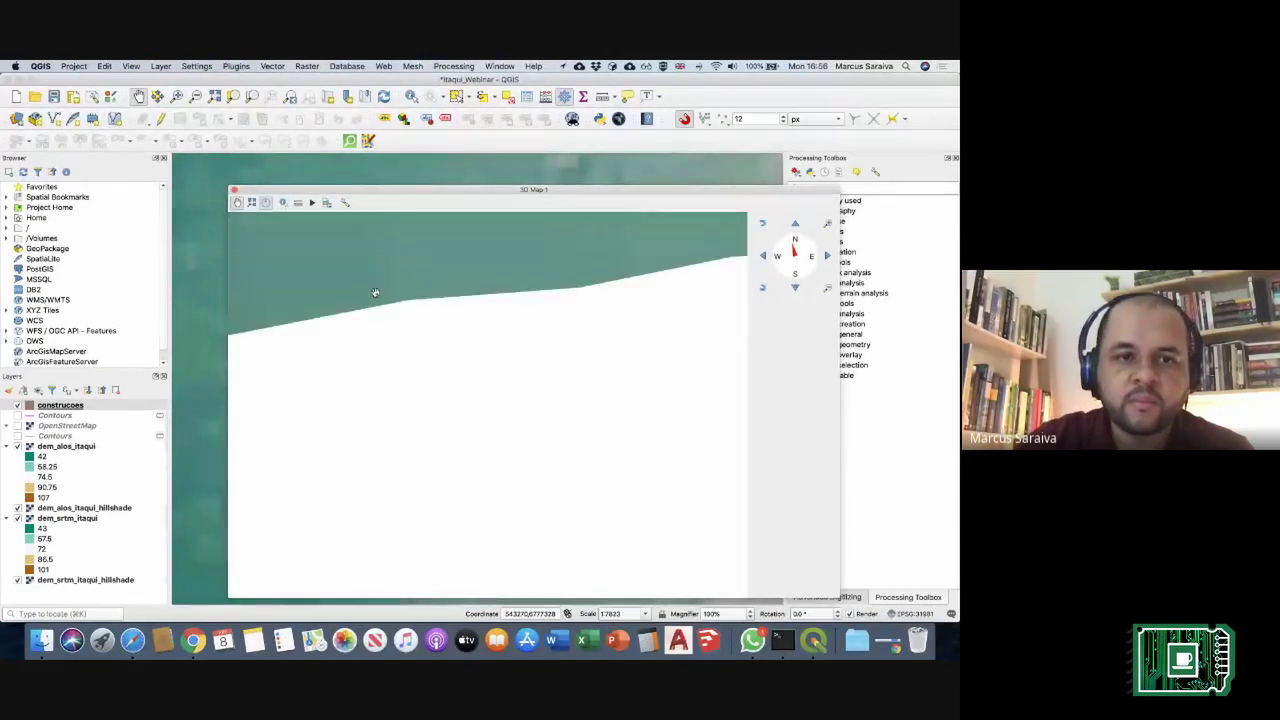
{"action": "left_click_drag", "start_coordinate": [494, 426], "coordinate": [423, 491]}
{"action": "left_click_drag", "start_coordinate": [543, 382], "coordinate": [430, 476]}
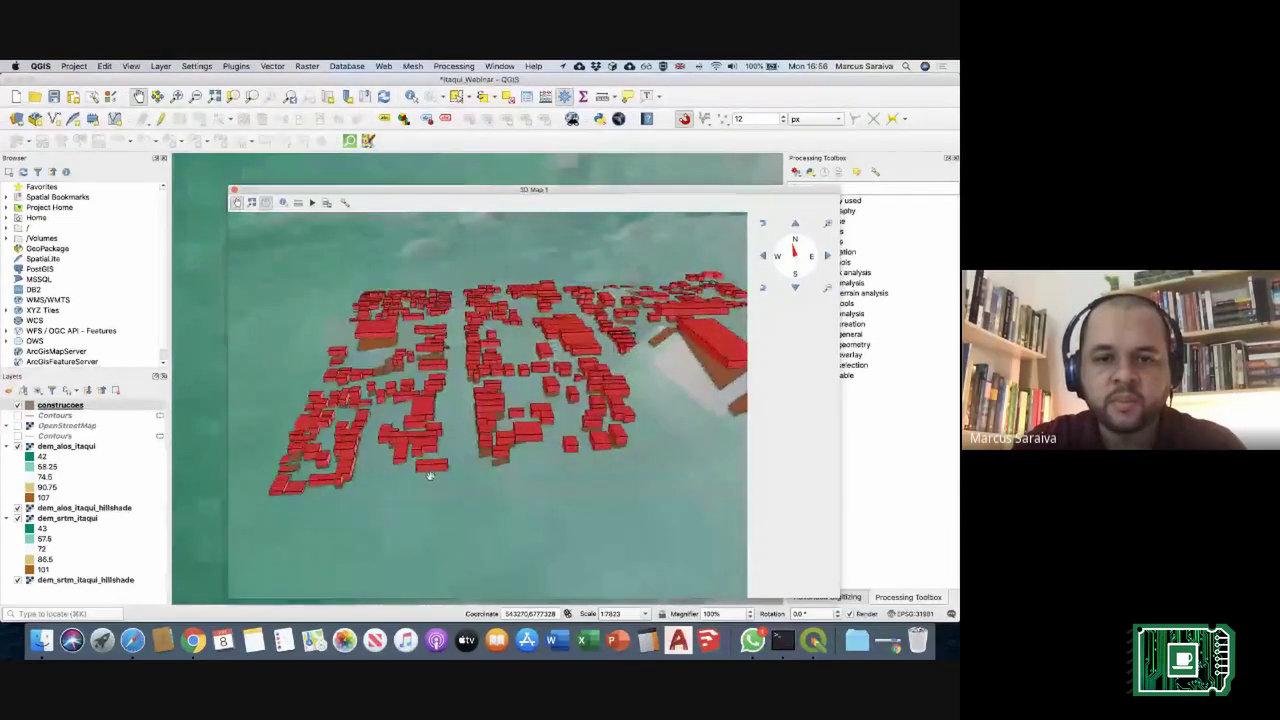
{"action": "left_click_drag", "start_coordinate": [507, 457], "coordinate": [384, 443]}
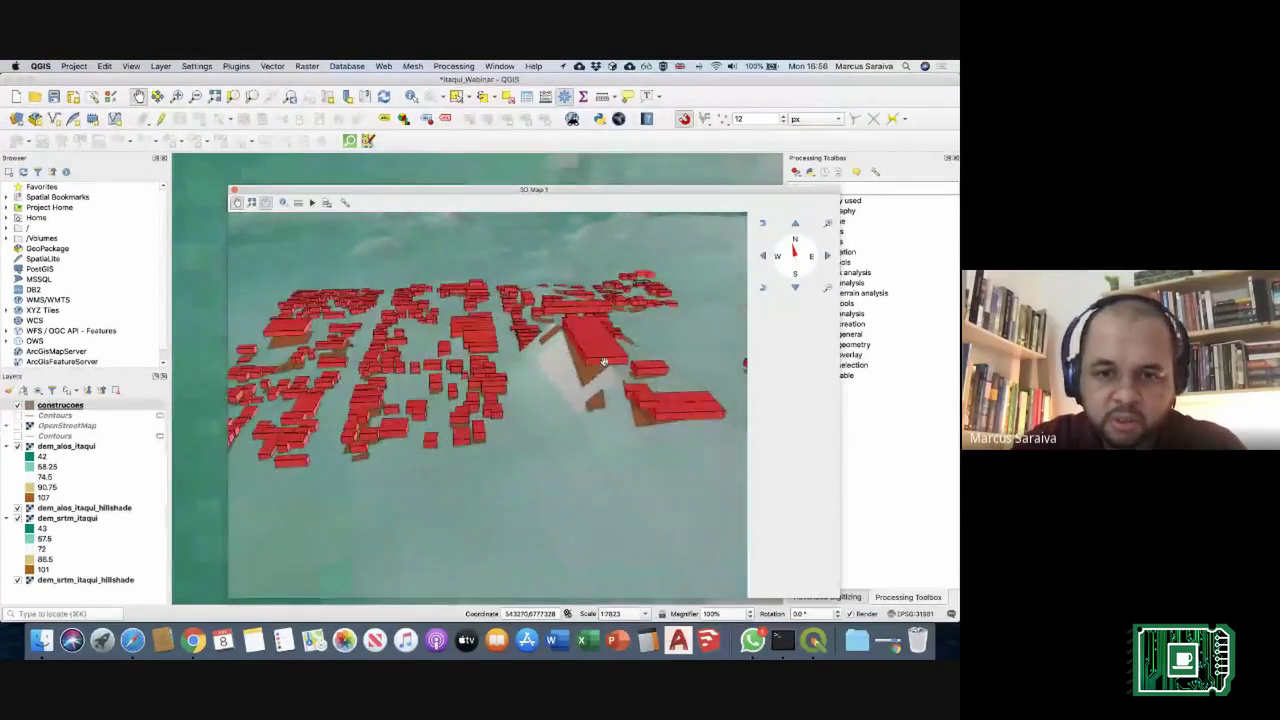
{"action": "scroll", "coordinate": [604, 362], "scroll_direction": "up", "scroll_amount": 5}
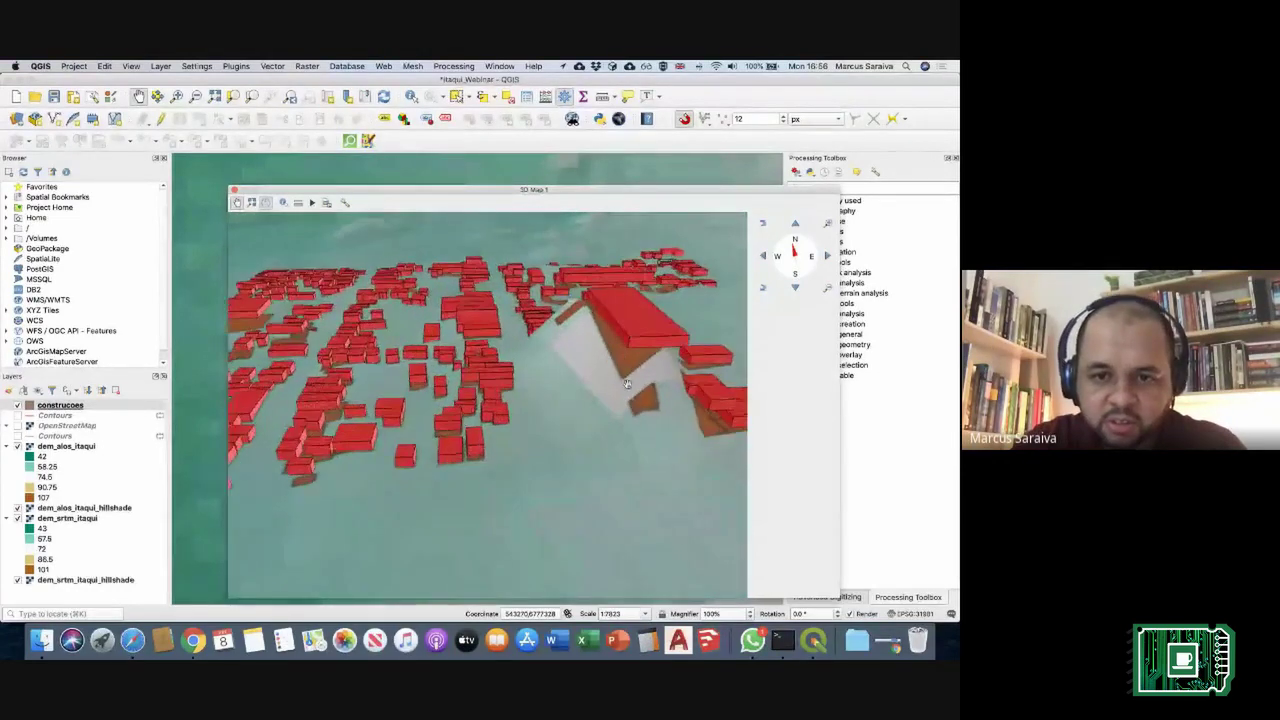
{"action": "left_click_drag", "start_coordinate": [537, 367], "coordinate": [566, 457]}
{"action": "scroll", "coordinate": [566, 457], "scroll_direction": "down", "scroll_amount": 5}
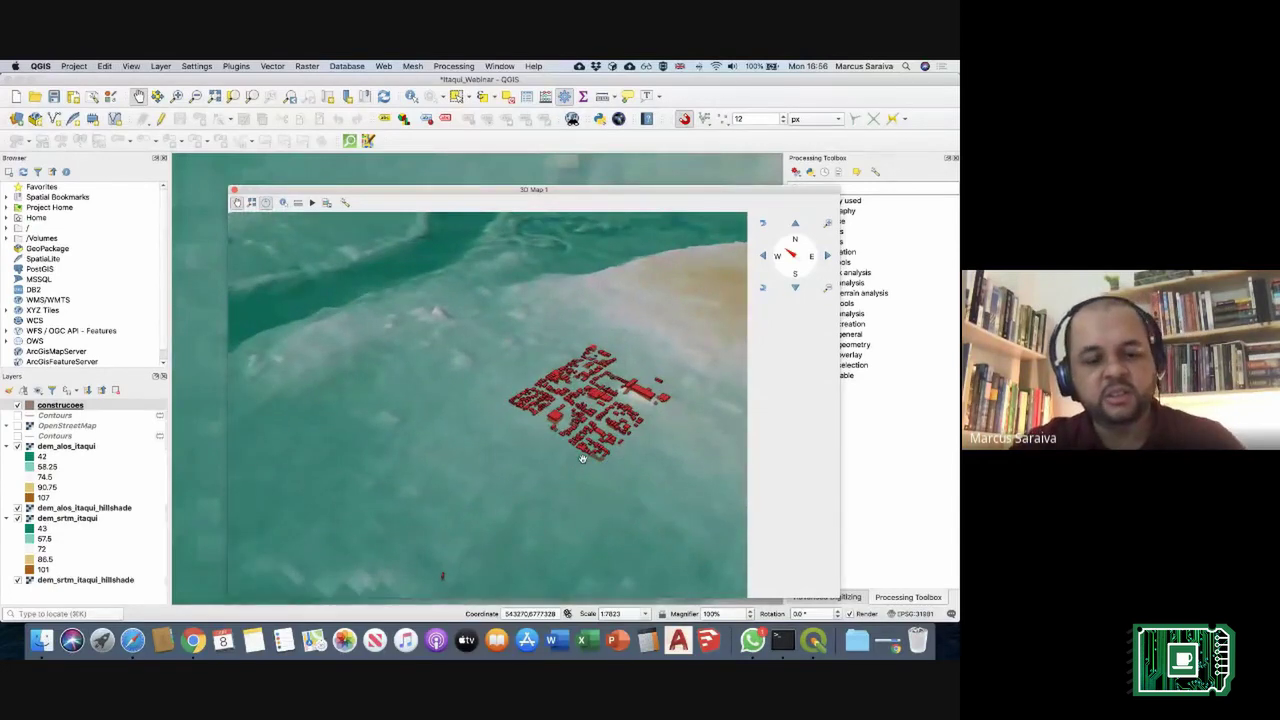
{"action": "key", "text": "super+s"}
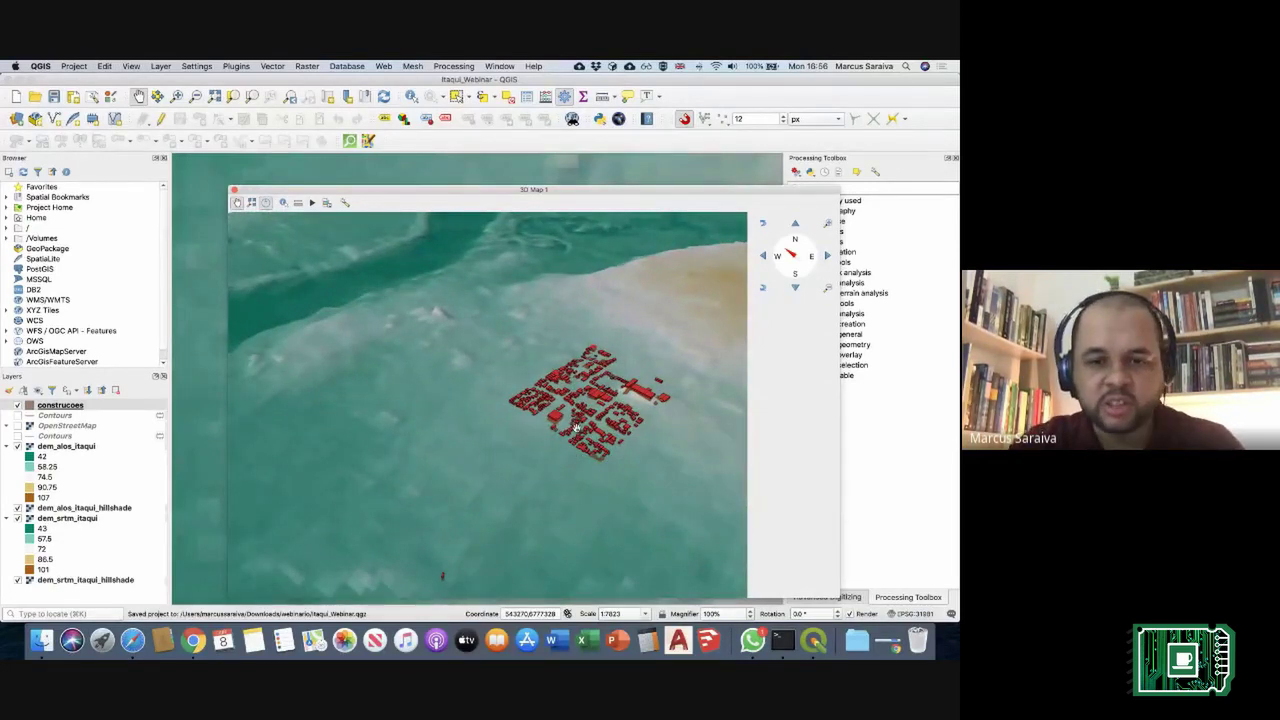
{"action": "left_click_drag", "start_coordinate": [576, 427], "coordinate": [584, 440]}
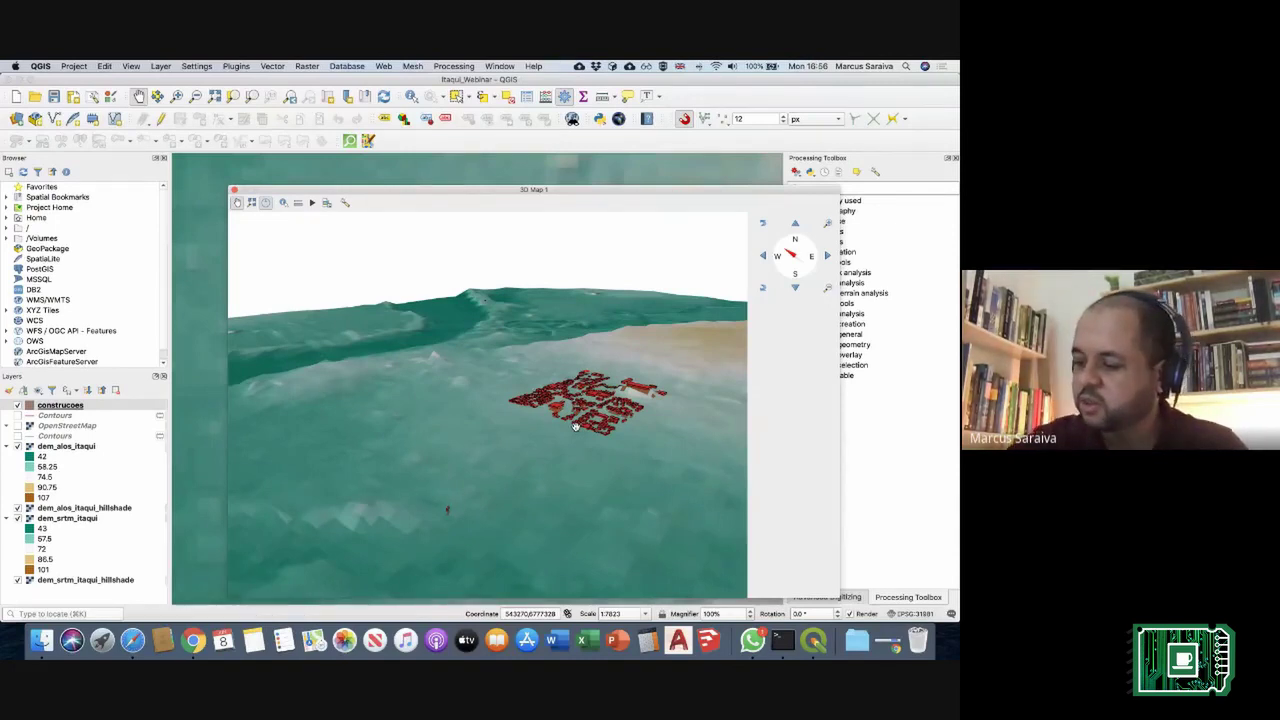
{"action": "left_click_drag", "start_coordinate": [576, 413], "coordinate": [560, 453]}
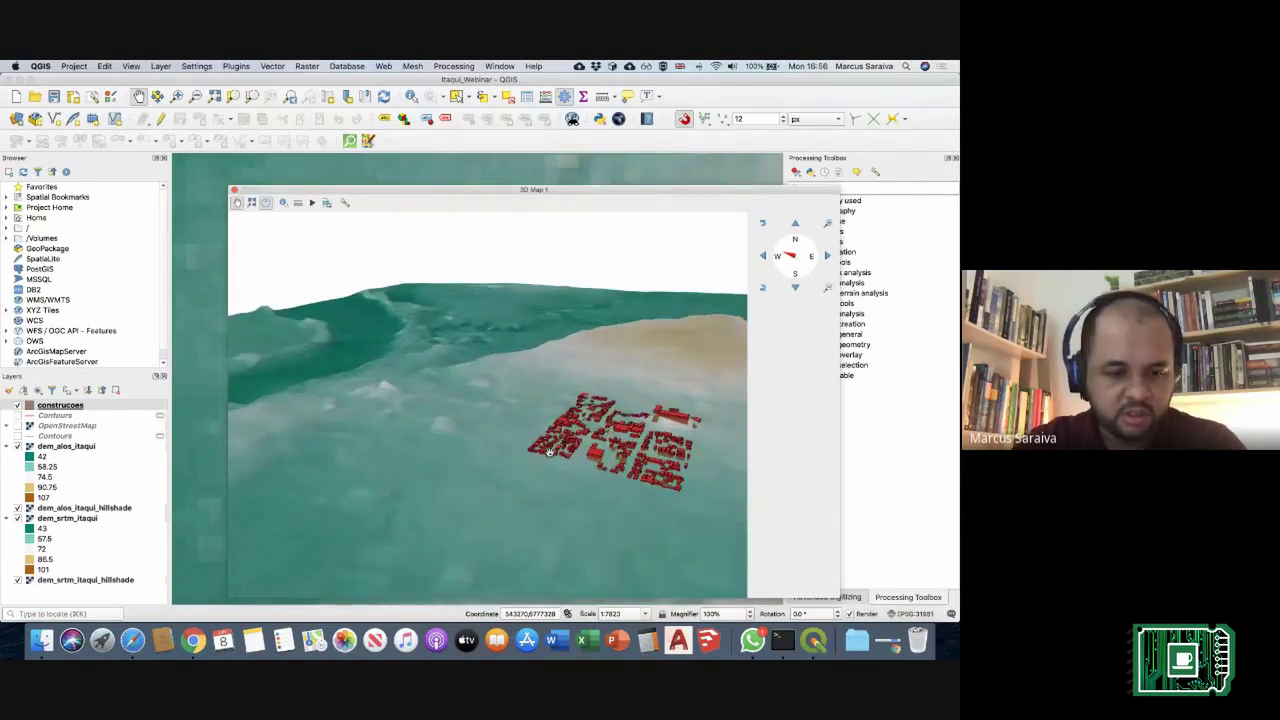
{"action": "key", "text": "super+s"}
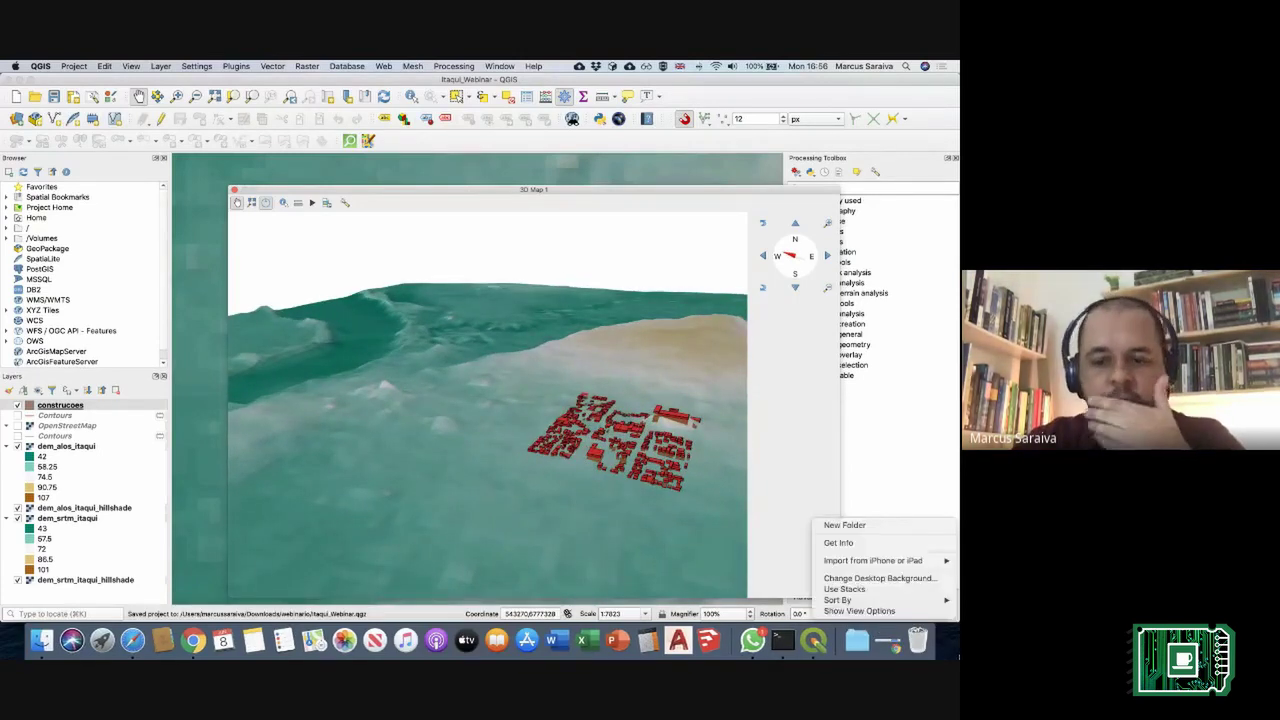
{"action": "left_click_drag", "start_coordinate": [586, 435], "coordinate": [524, 433]}
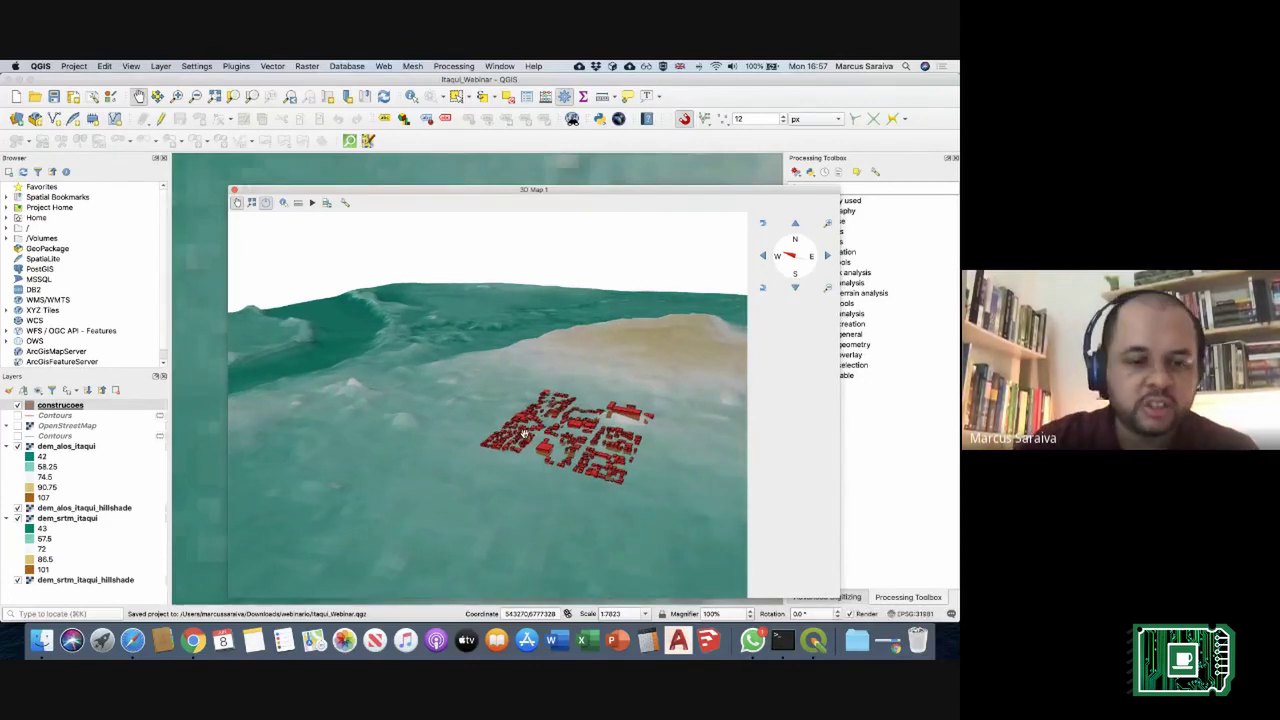
Step: Switch to the Google Meet call in Chrome and check the chat for participants' messages
{"action": "left_click", "coordinate": [194, 640]}
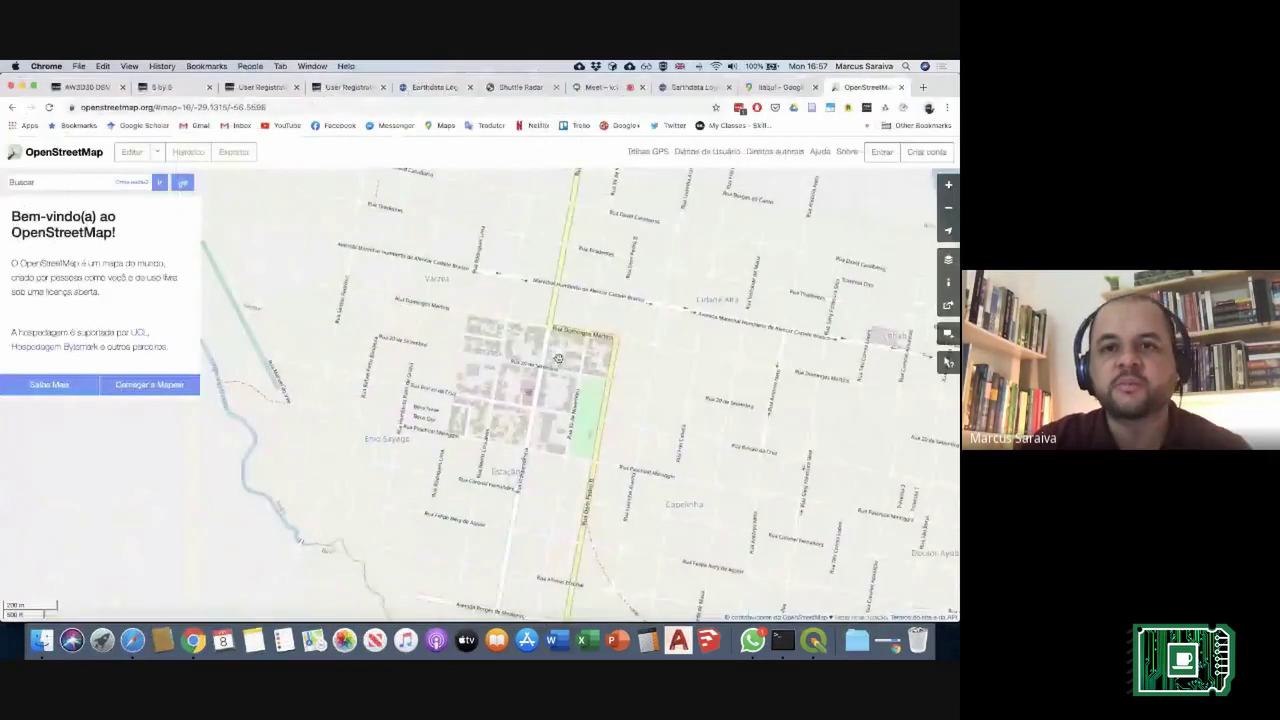
{"action": "left_click", "coordinate": [600, 87]}
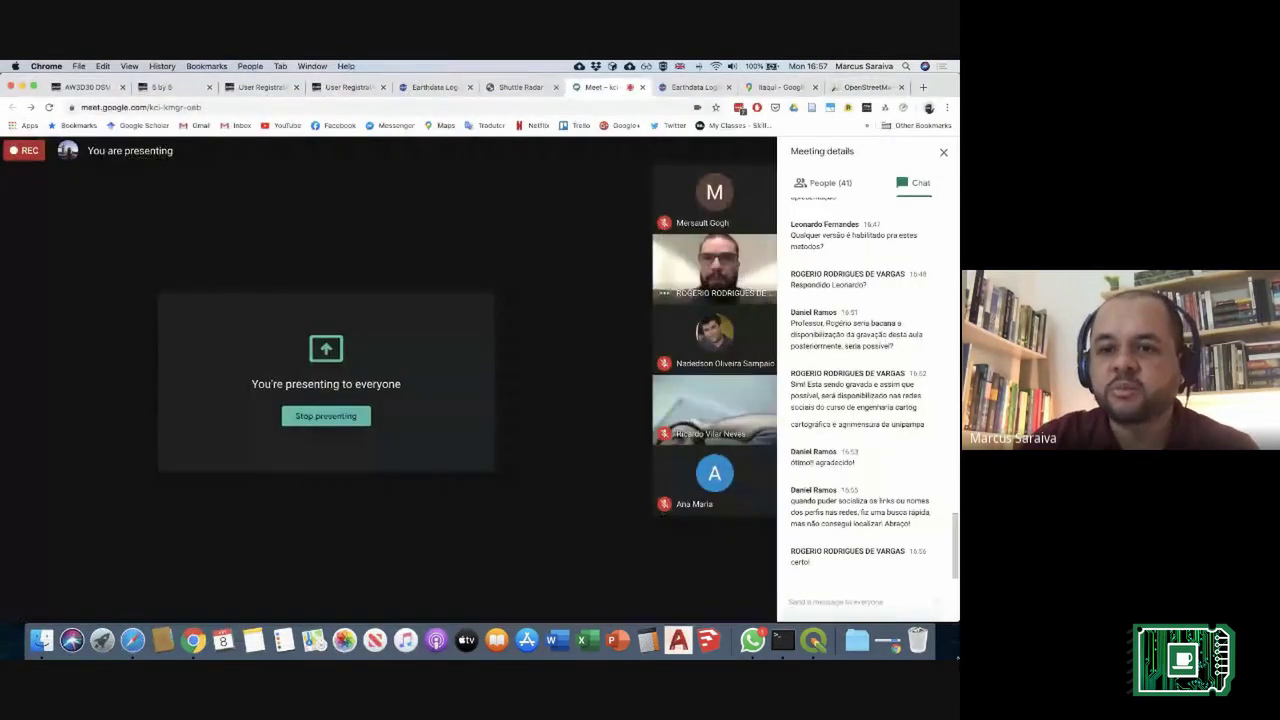
{"action": "right_click", "coordinate": [820, 520]}
{"action": "key", "text": "Escape"}
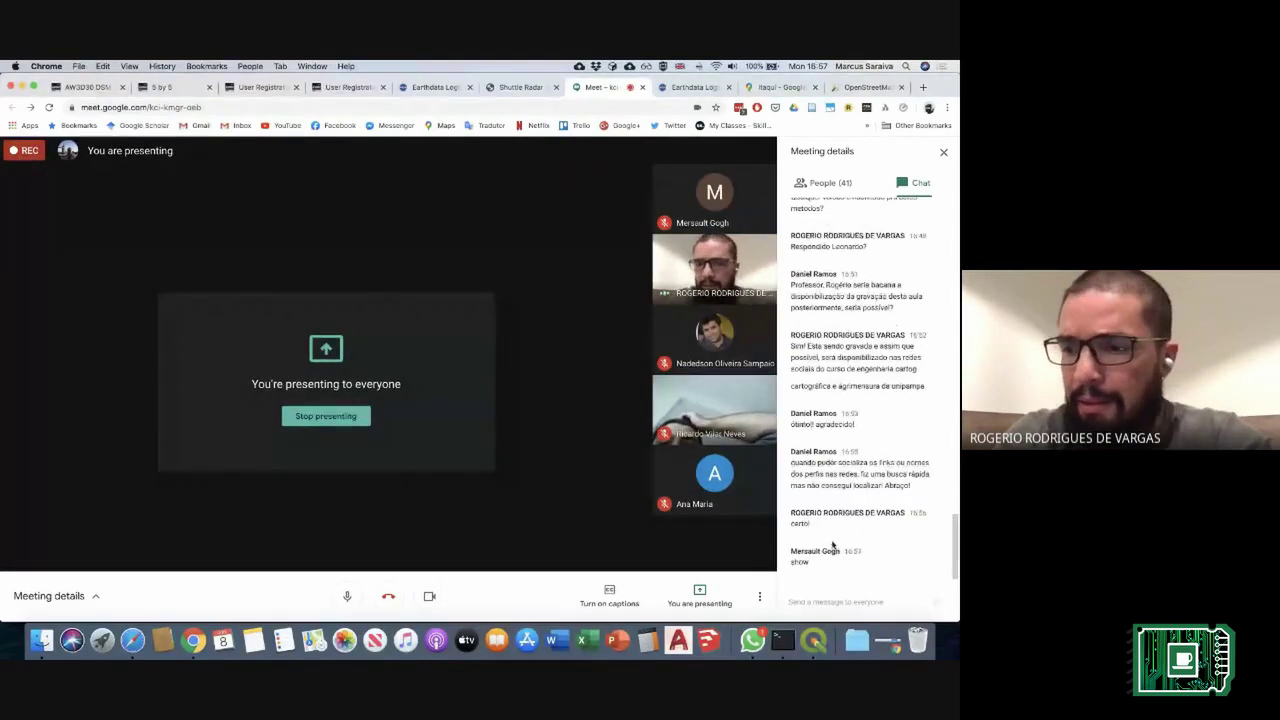
Step: Switch back to QGIS, reposition the 3D map window and view the buildings against the river and hill
{"action": "key", "text": "ctrl+Right"}
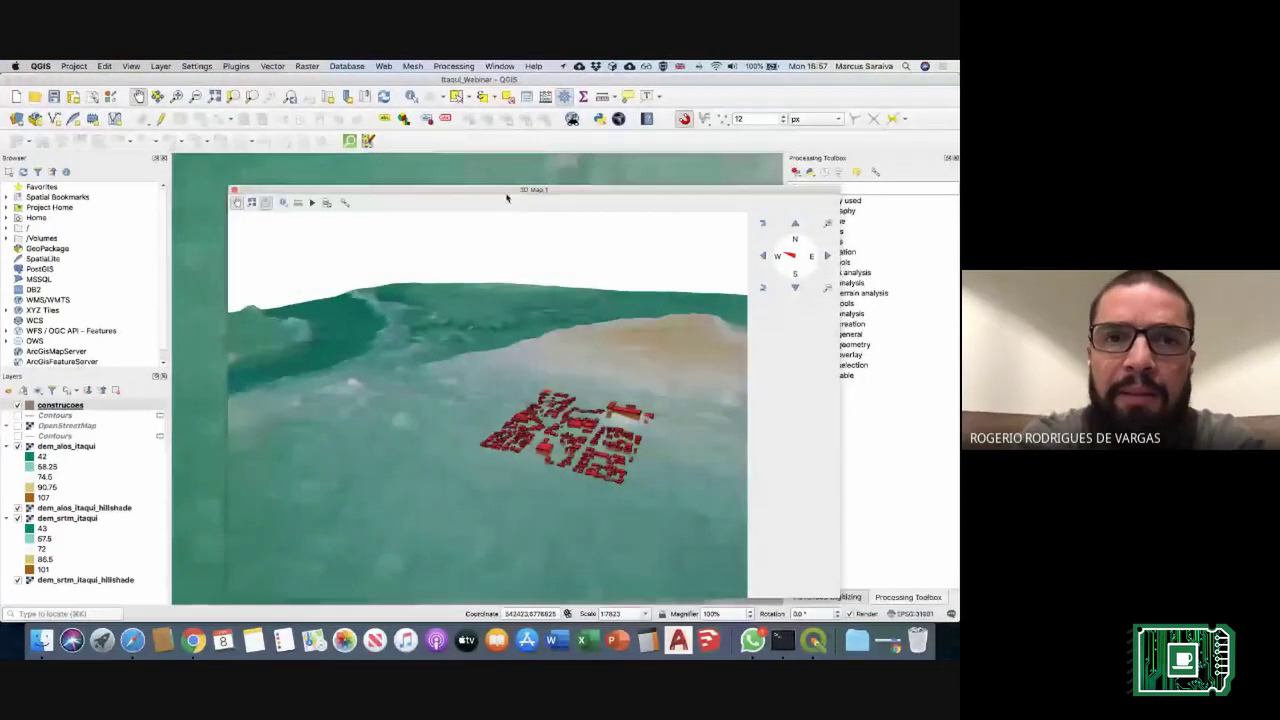
{"action": "left_click_drag", "start_coordinate": [506, 198], "coordinate": [486, 232]}
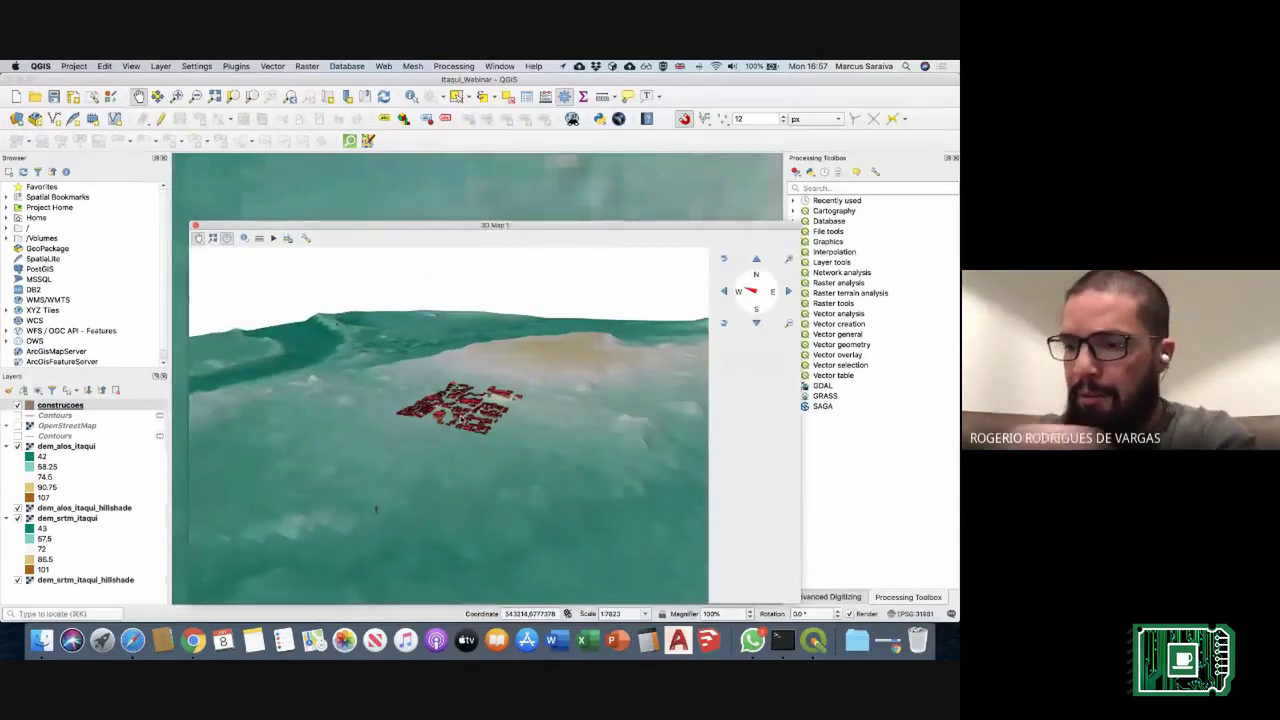
{"action": "left_click_drag", "start_coordinate": [376, 509], "coordinate": [506, 405]}
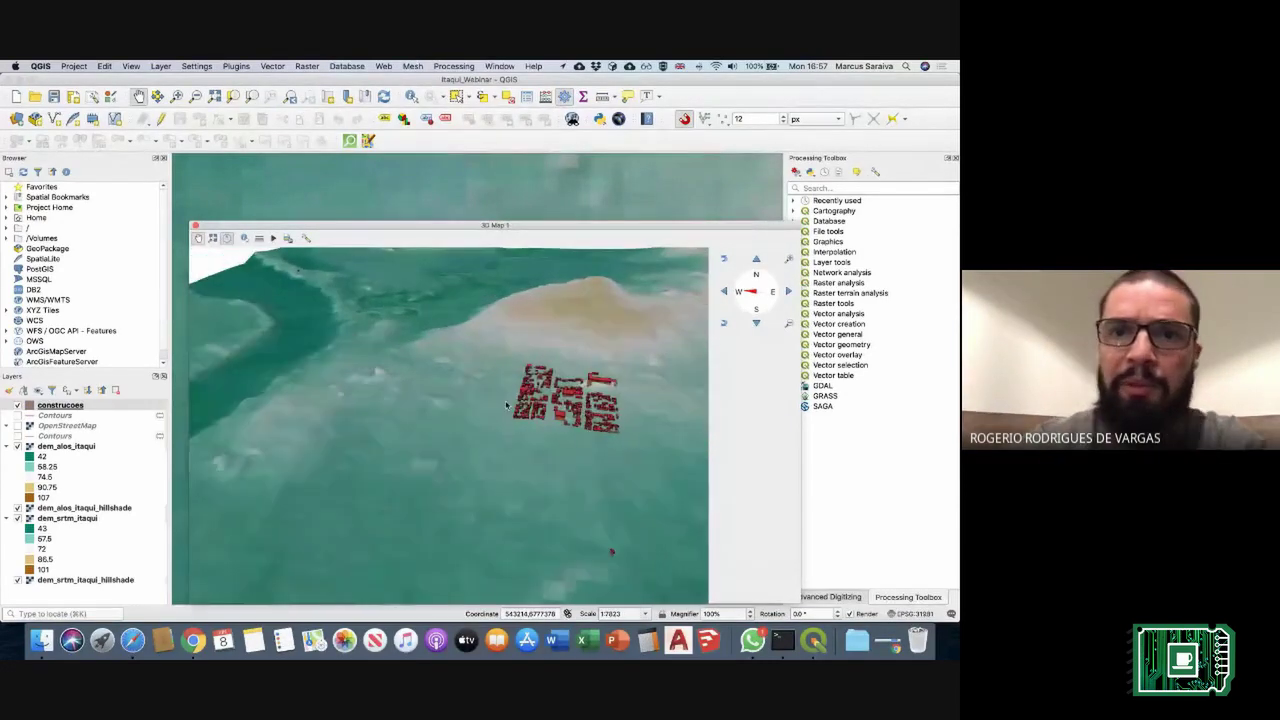
Step: Return to the Google Meet call in Chrome and stop presenting the screen
{"action": "key", "text": "ctrl+Left"}
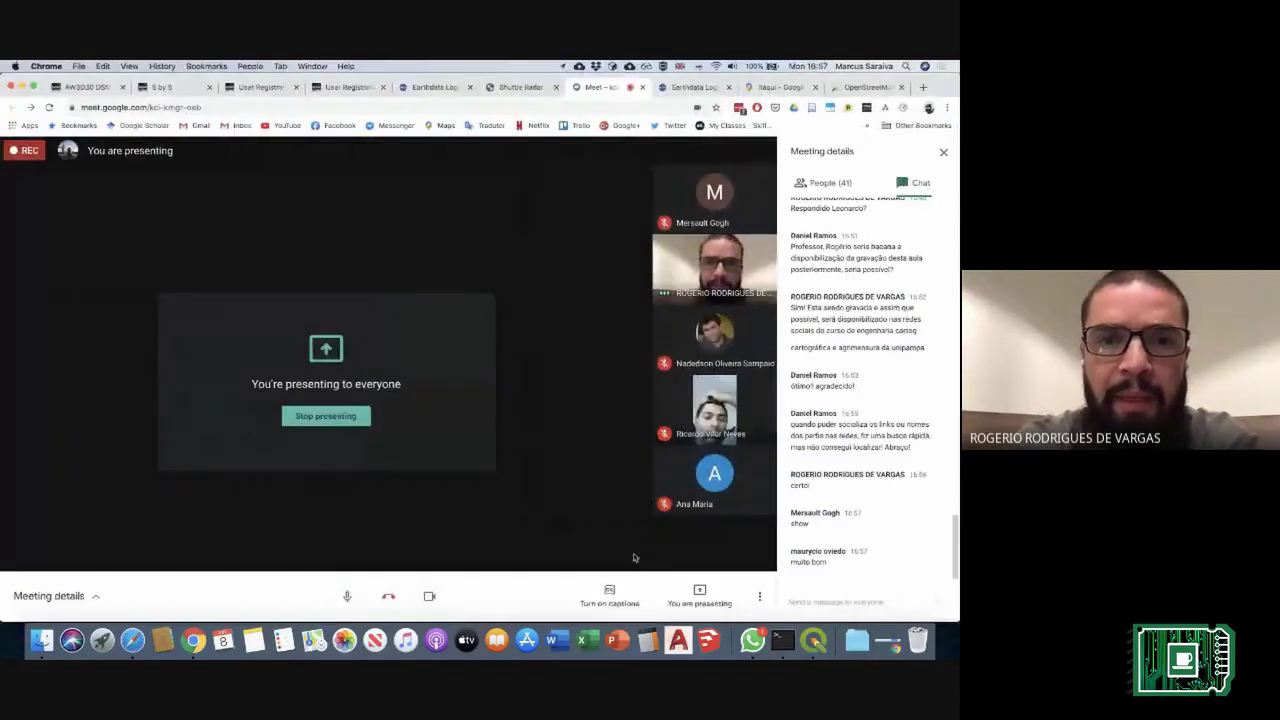
{"action": "left_click", "coordinate": [724, 600]}
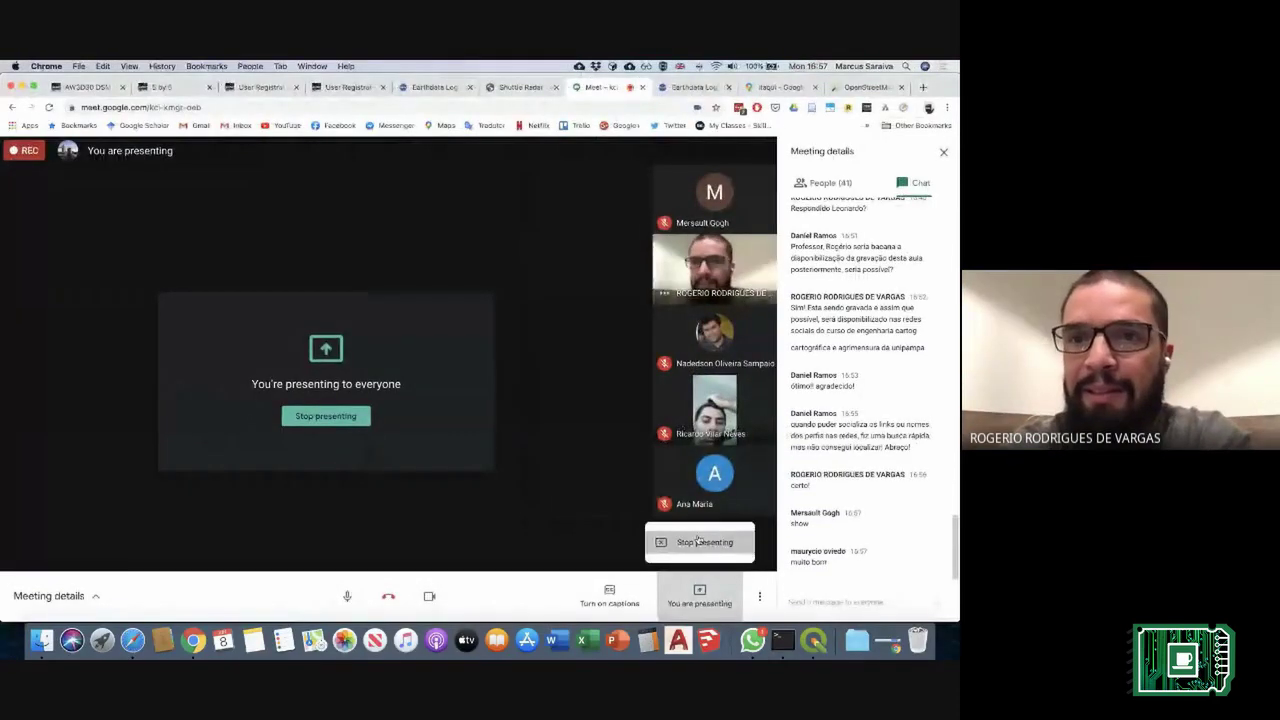